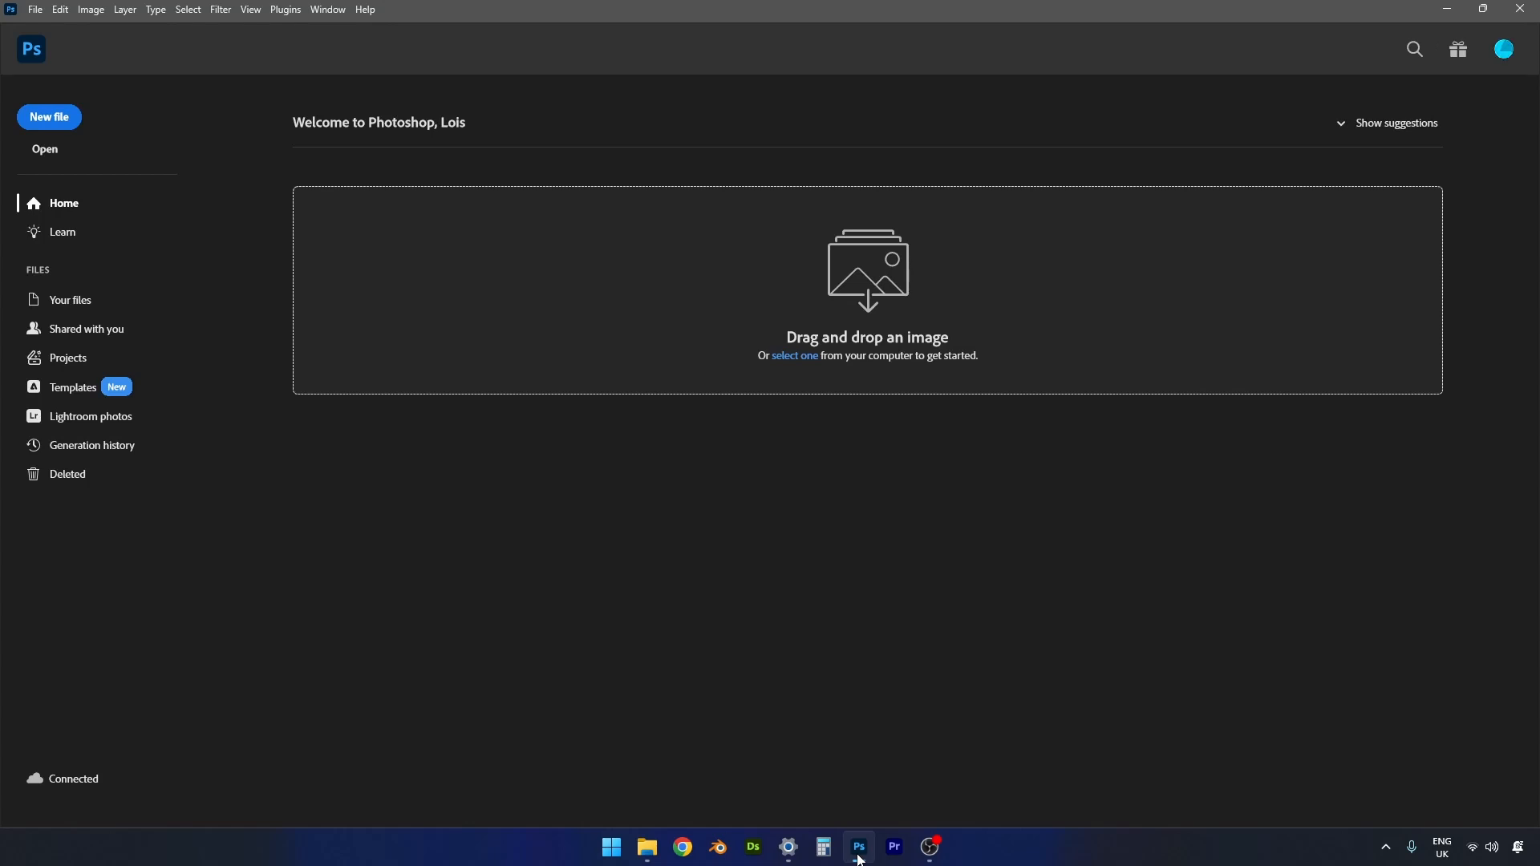
- Create a project named "Red Robin Hedge" without inviting anyone to it
left_click(53, 362)
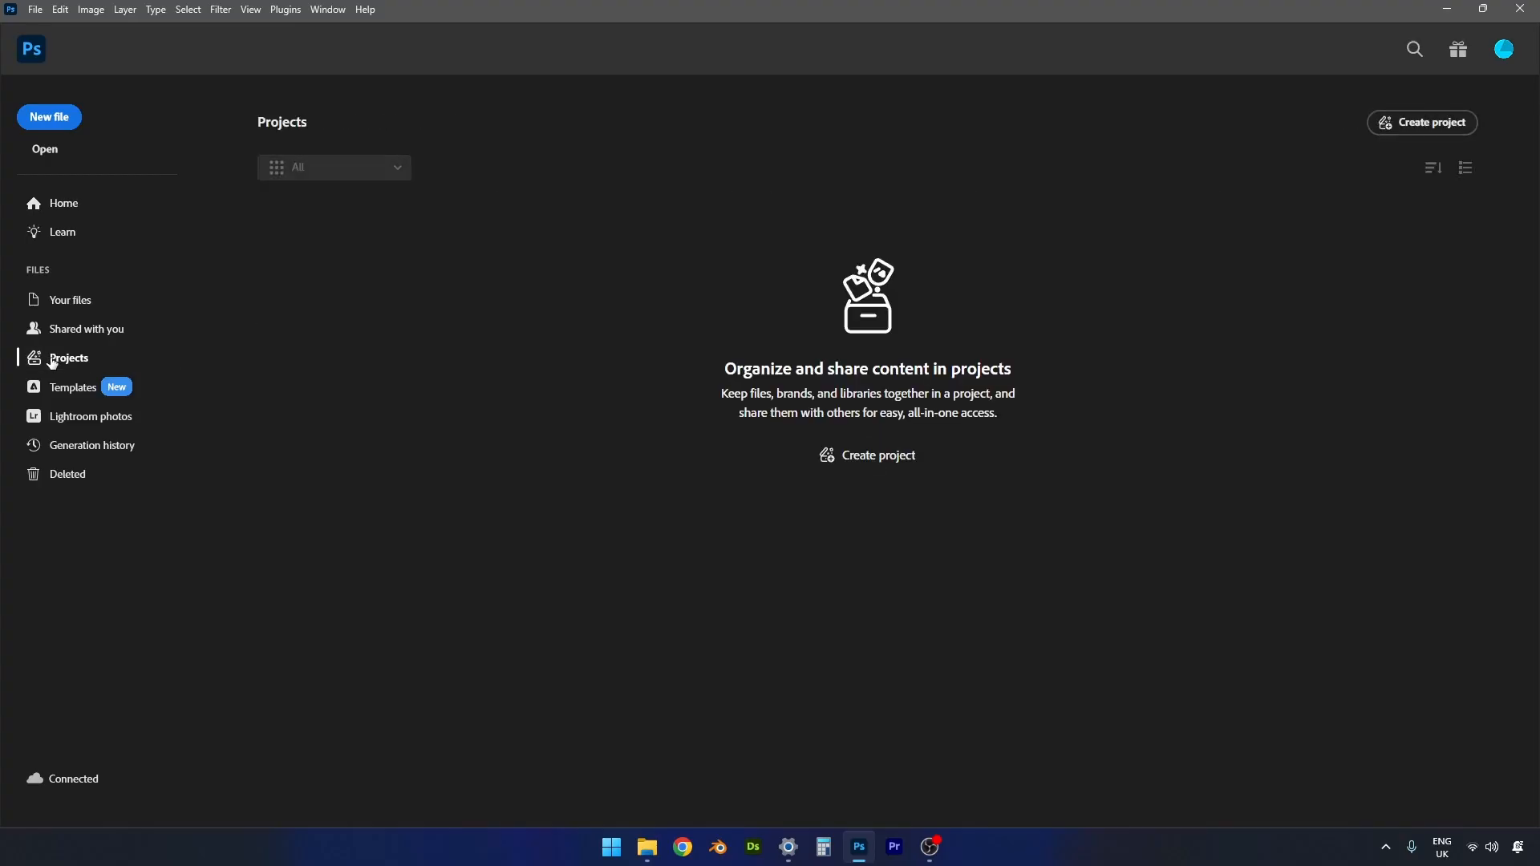
left_click(1403, 124)
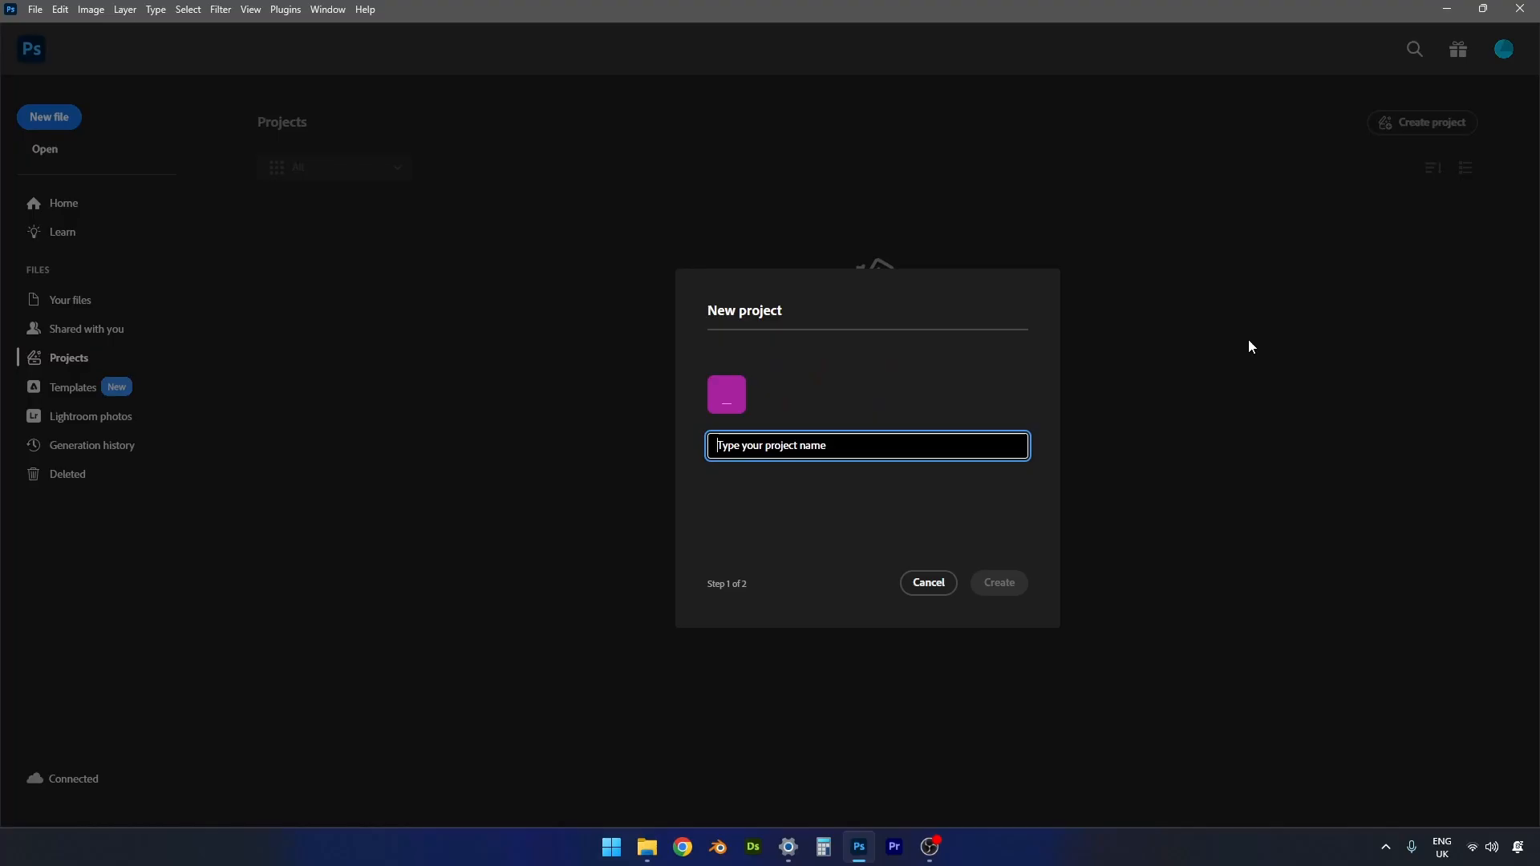
type("Red R")
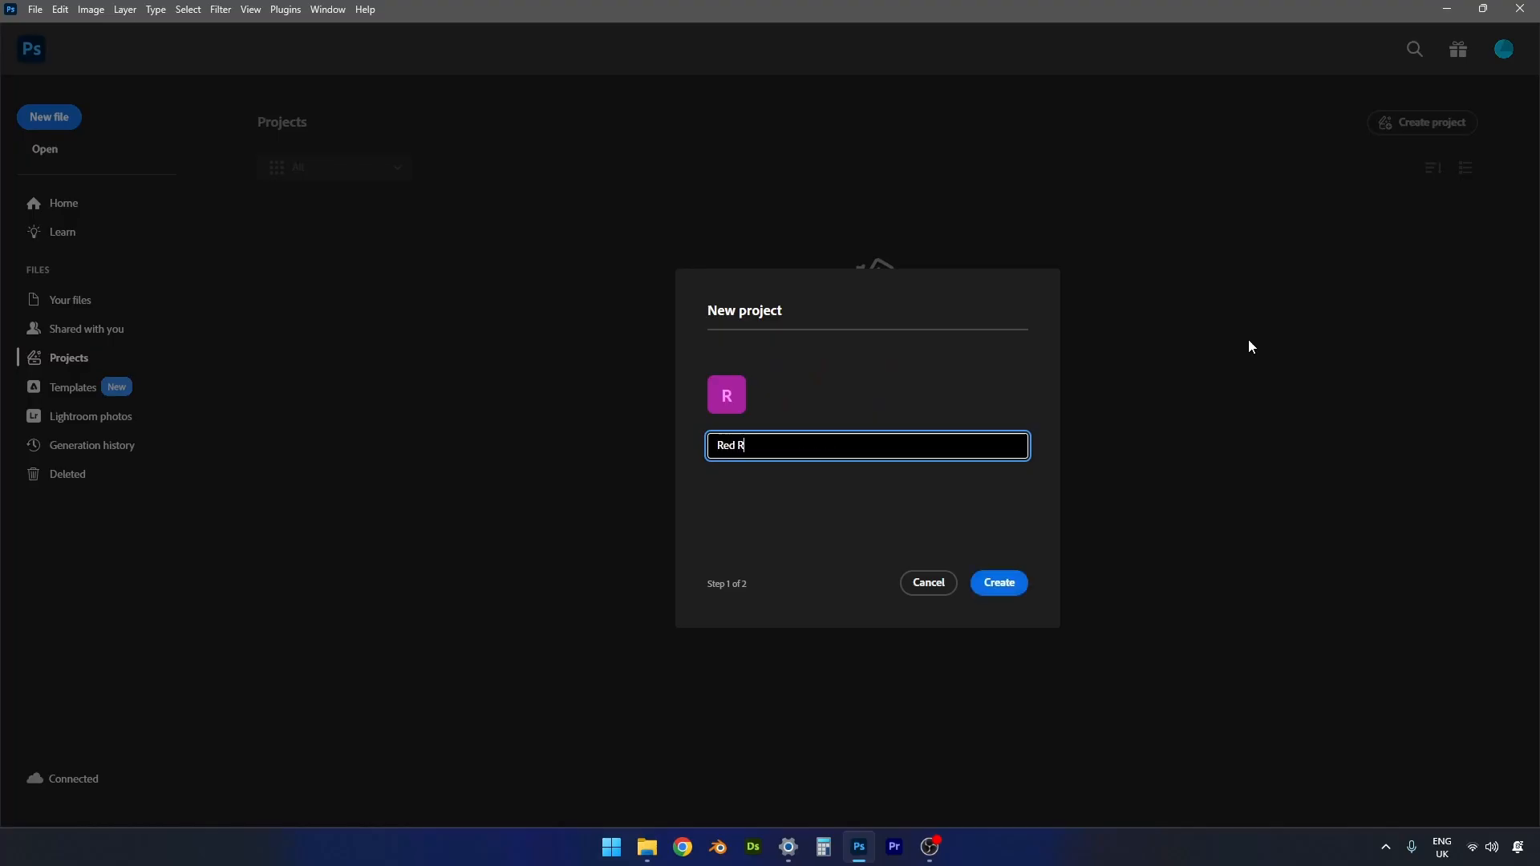
type("obin Hedge")
left_click(1009, 589)
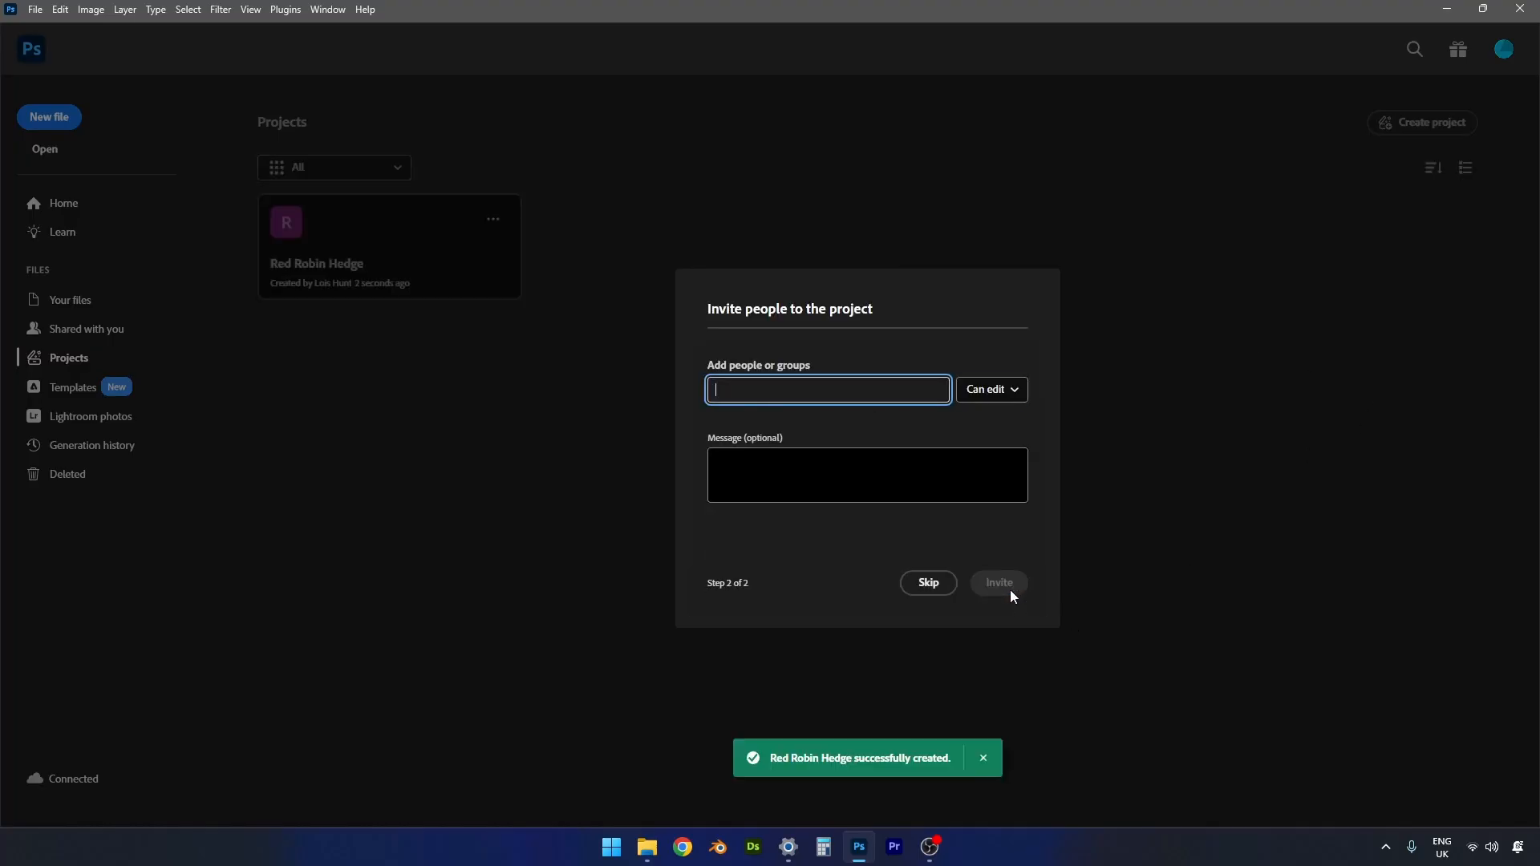
left_click(922, 591)
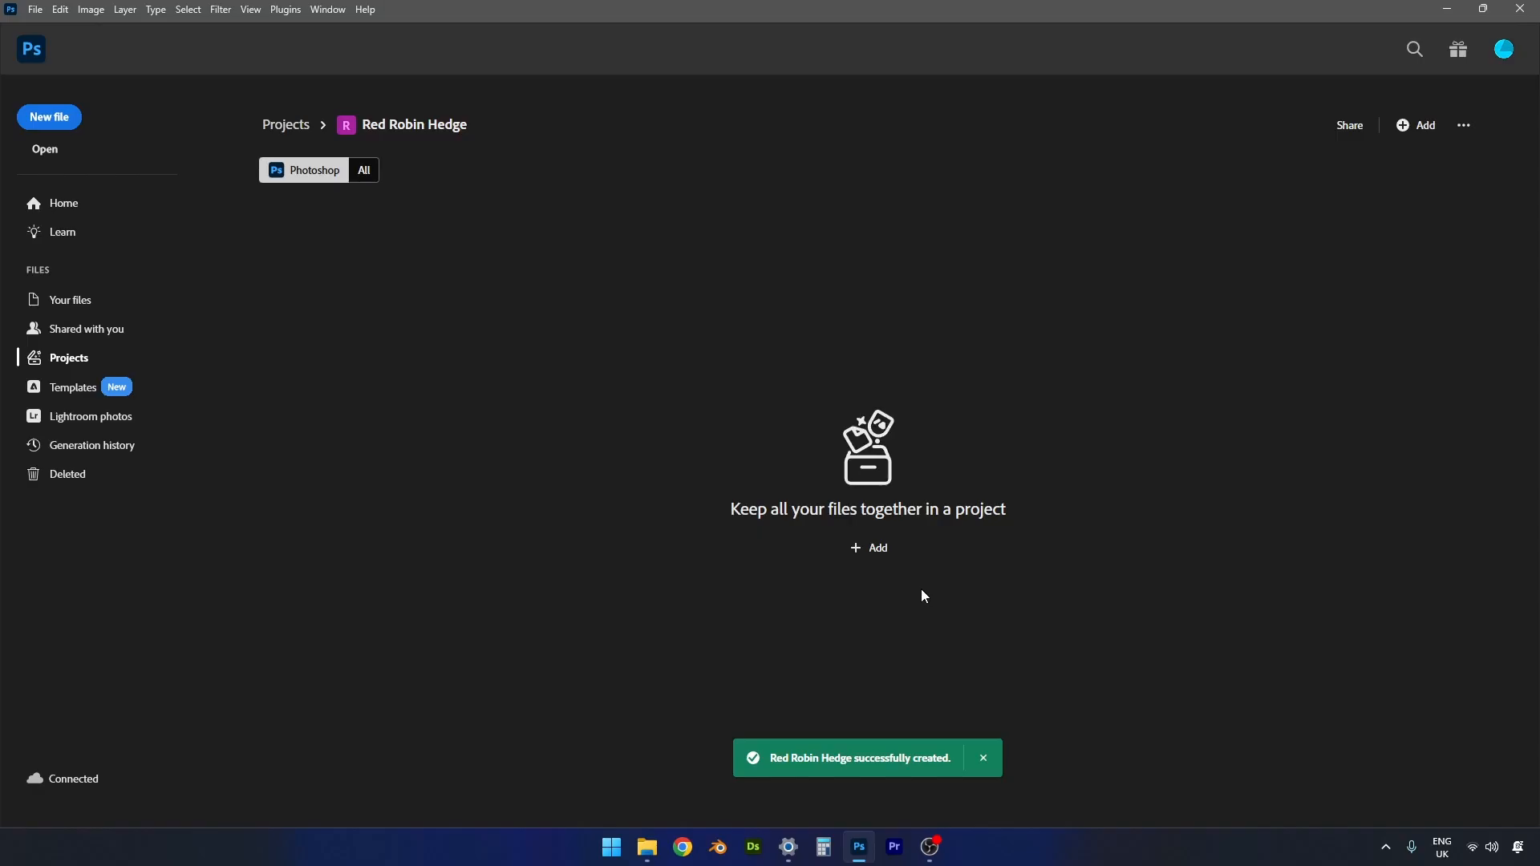
- Create a new 4096 x 4096 px document at 300 ppi with a white background, named "Red Robin"
left_click(67, 118)
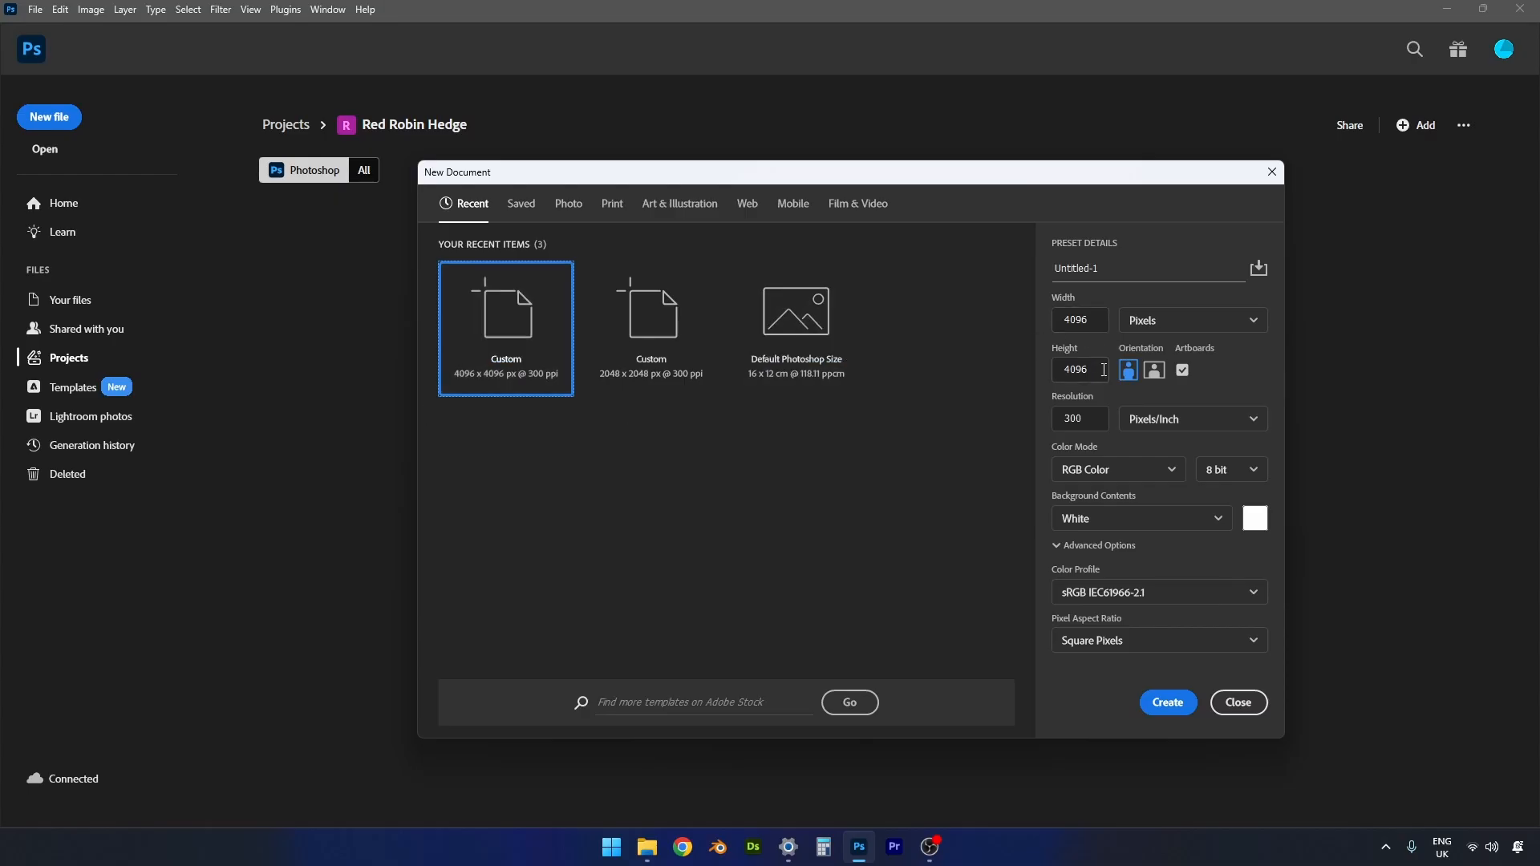
left_click_drag(1117, 271, 1047, 270)
type("Red")
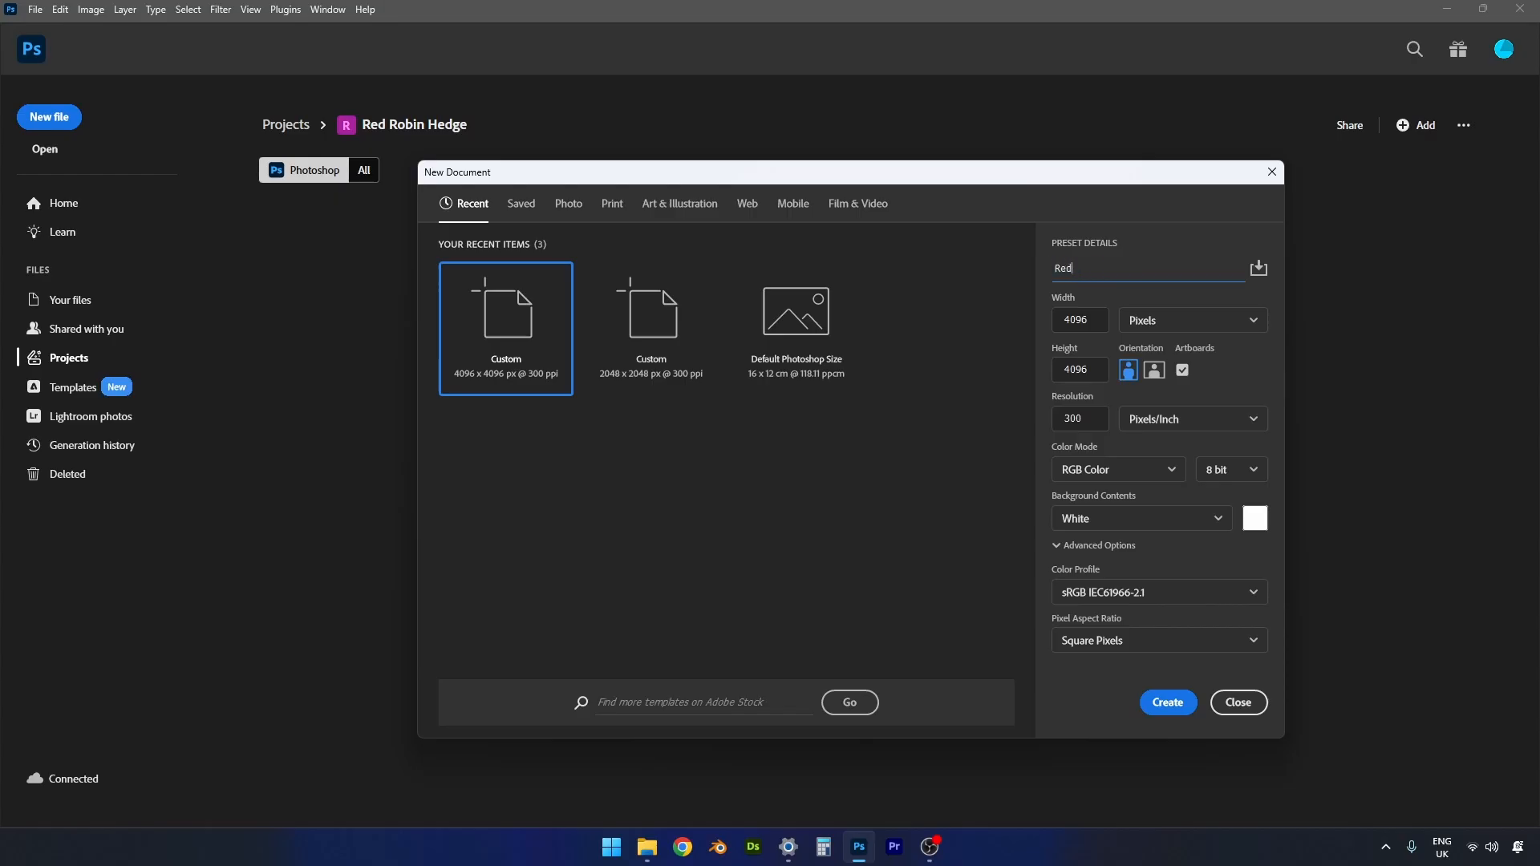
type(" Robin Leaves")
key("BackSpace")
key("BackSpace")
key("BackSpace")
key("BackSpace")
key("BackSpace")
left_click(1169, 703)
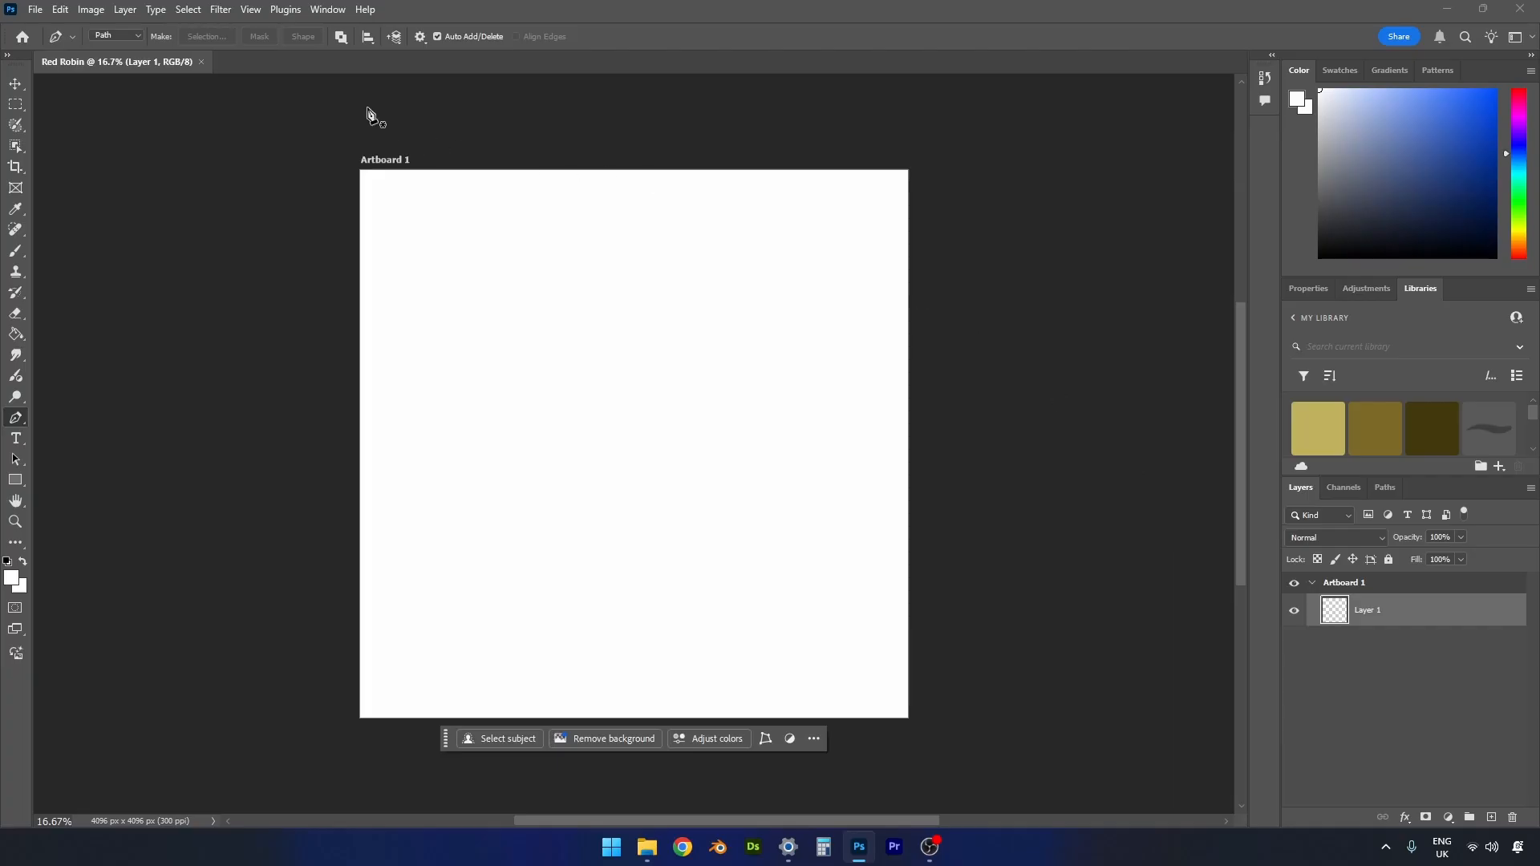
- Add a magenta guide layout with two columns and two rows to the selected artboard
left_click(249, 9)
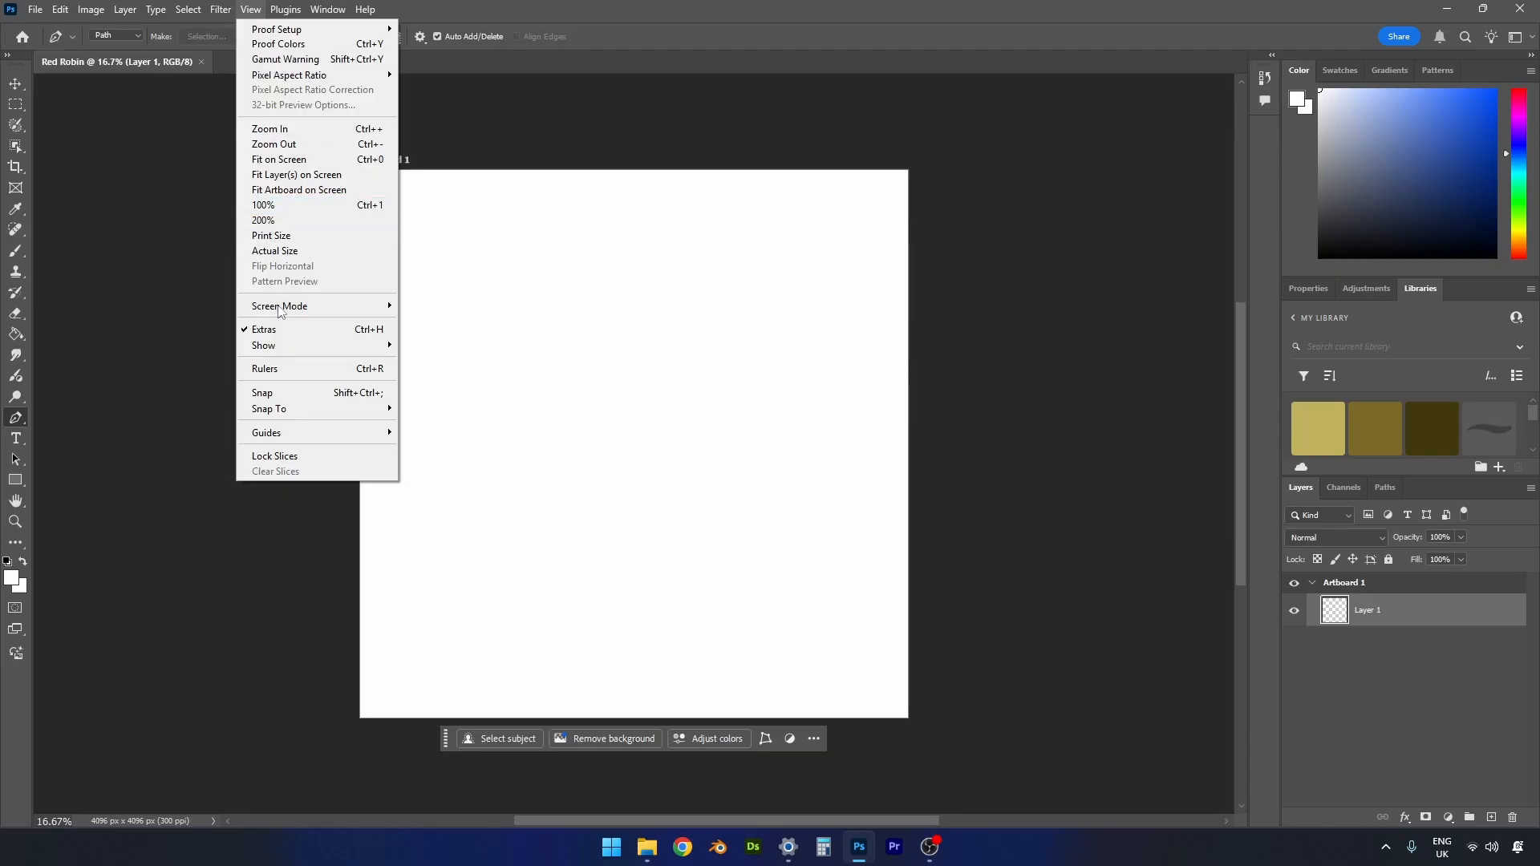
mouse_move(288, 435)
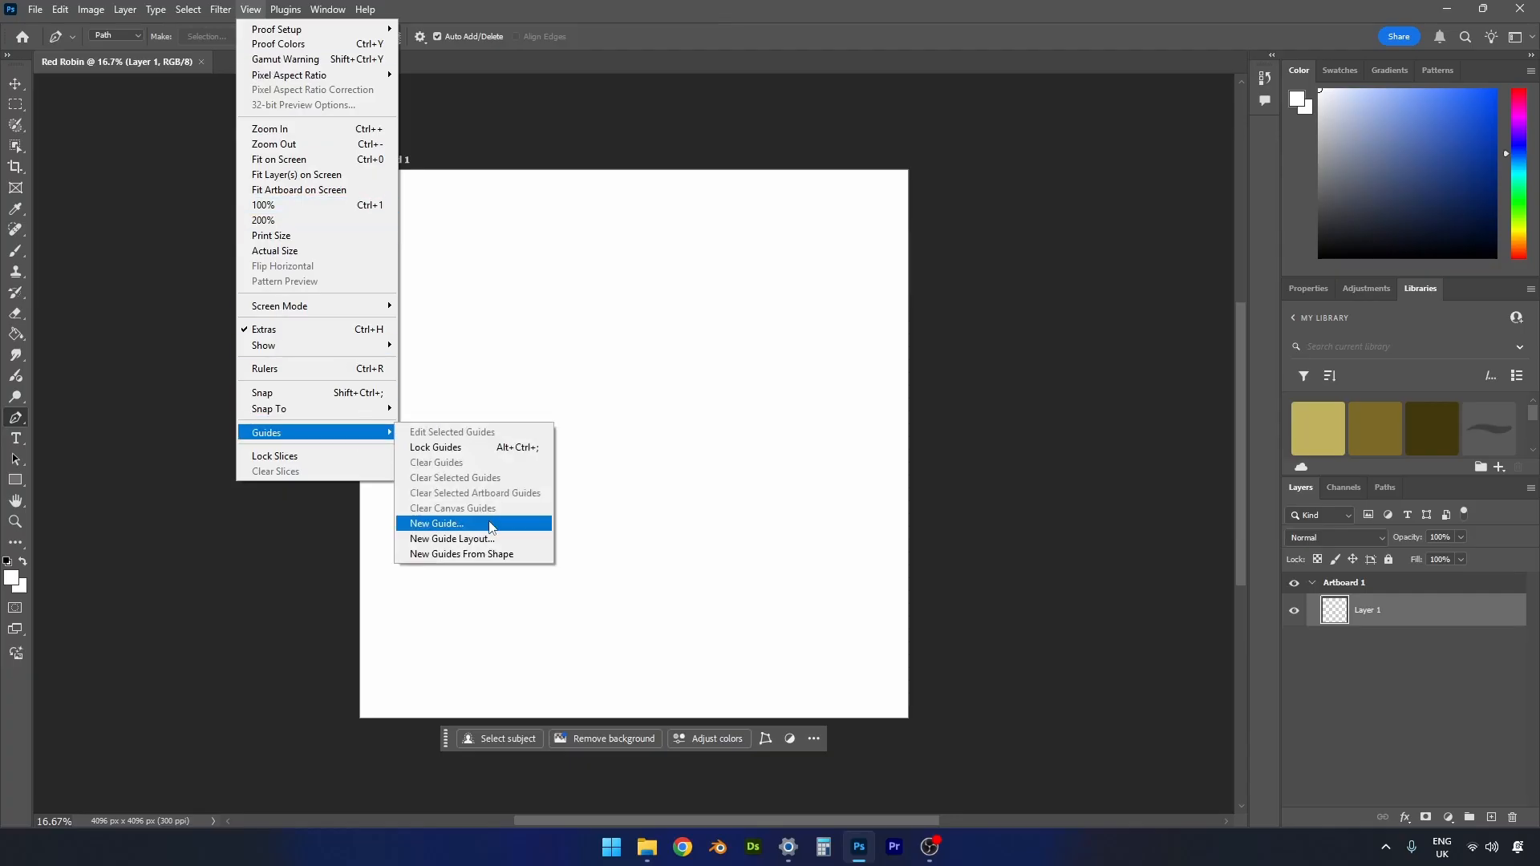
left_click(491, 541)
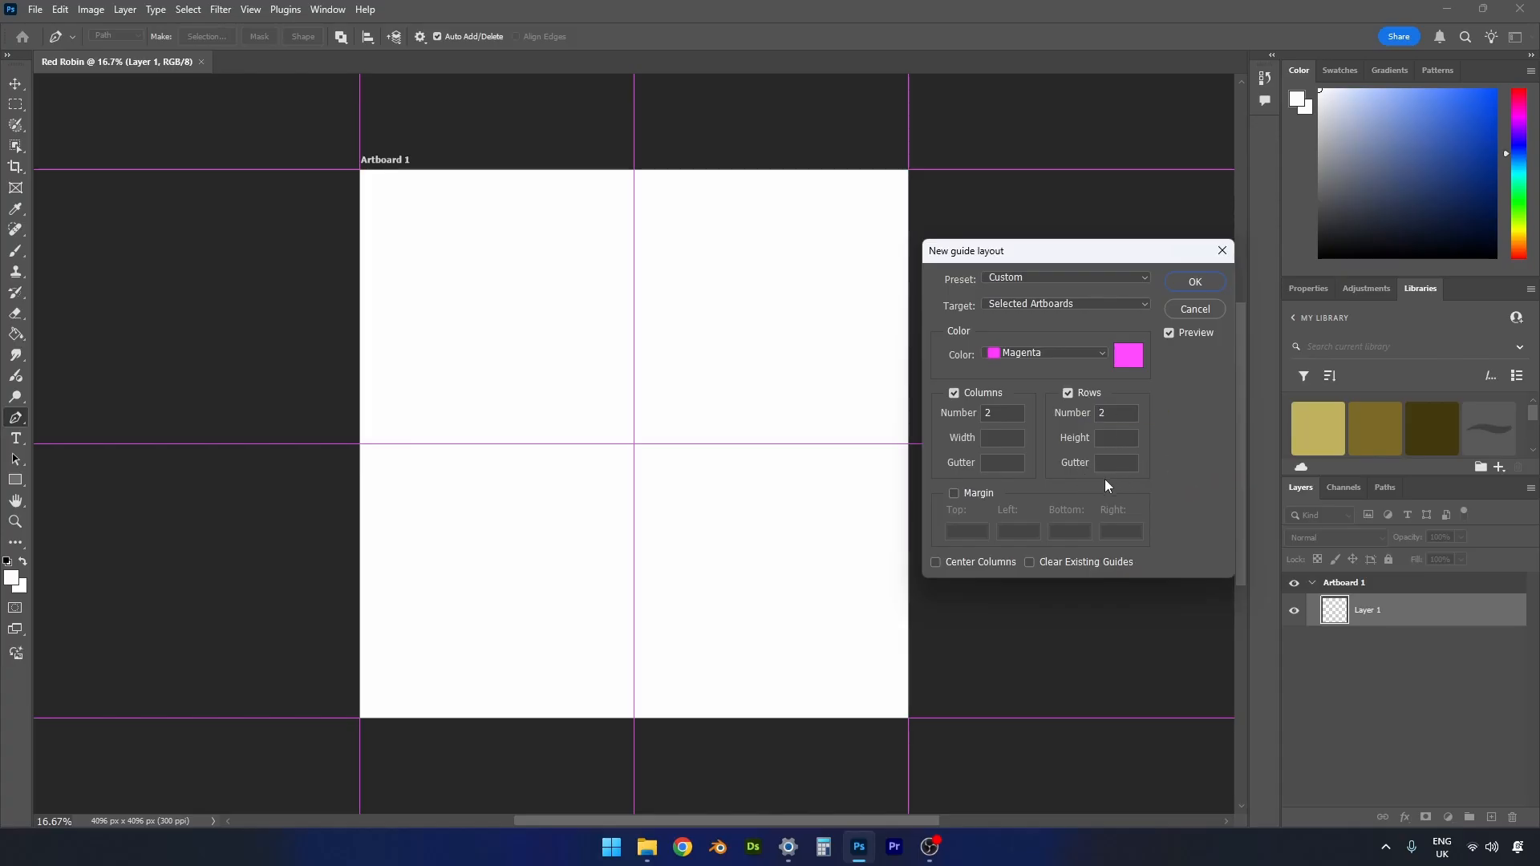
left_click(1194, 283)
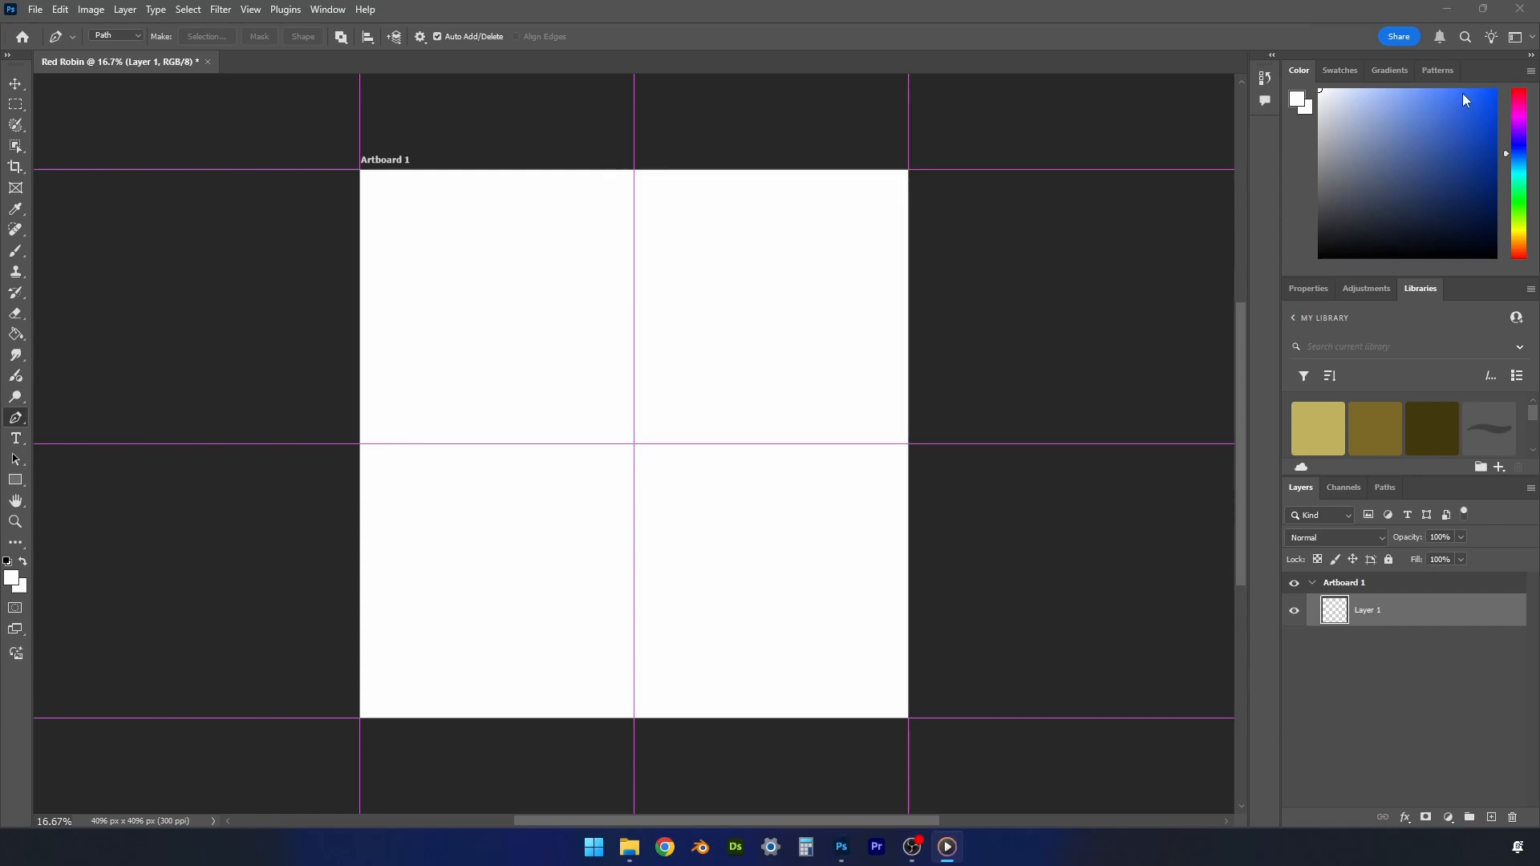
- Switch to the Painting workspace and display the Color panel
left_click(1534, 39)
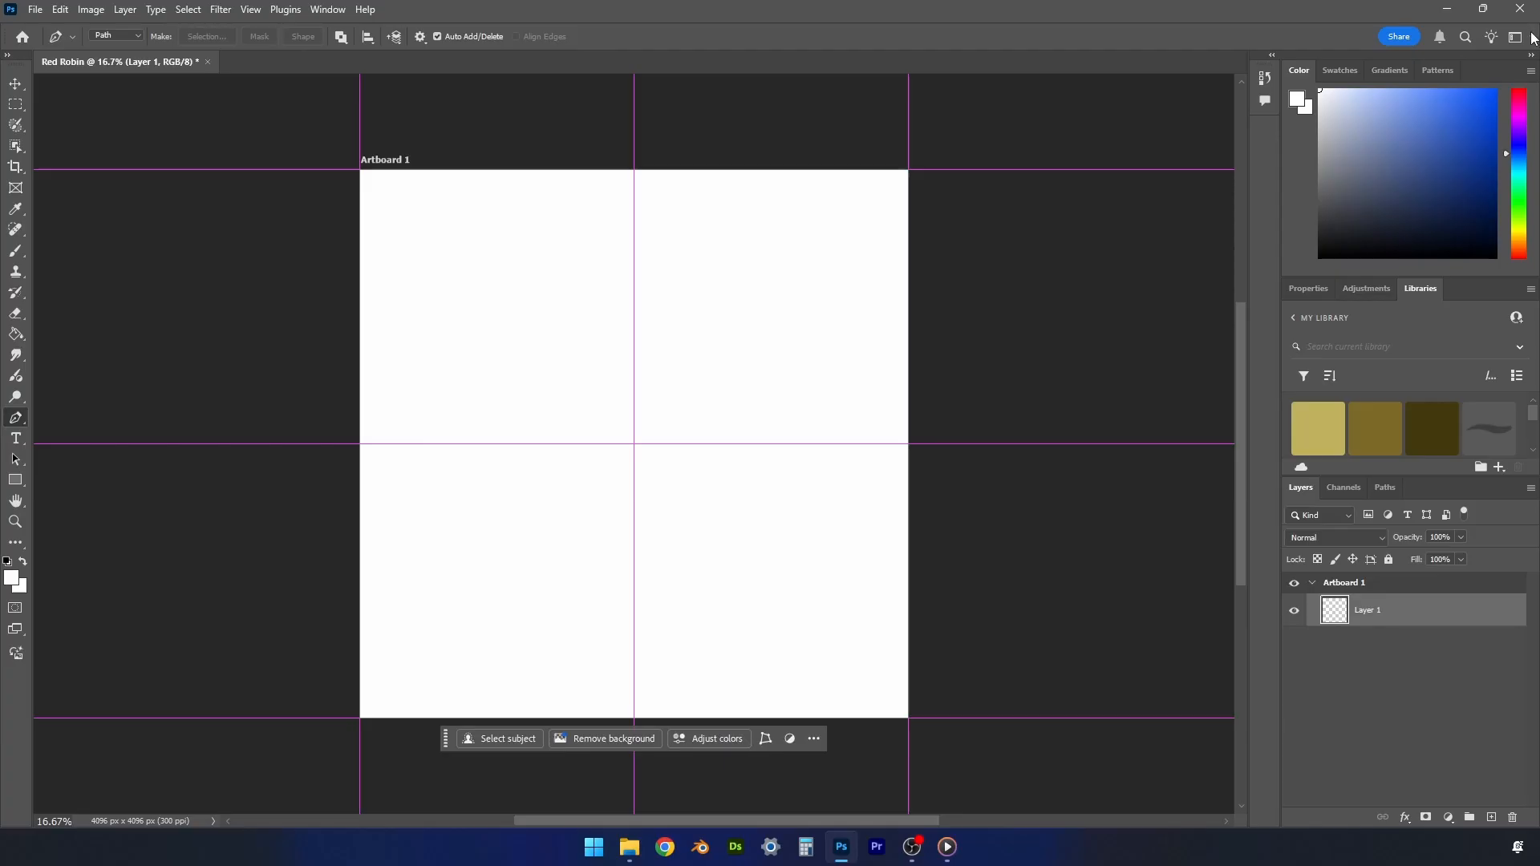
left_click(1532, 38)
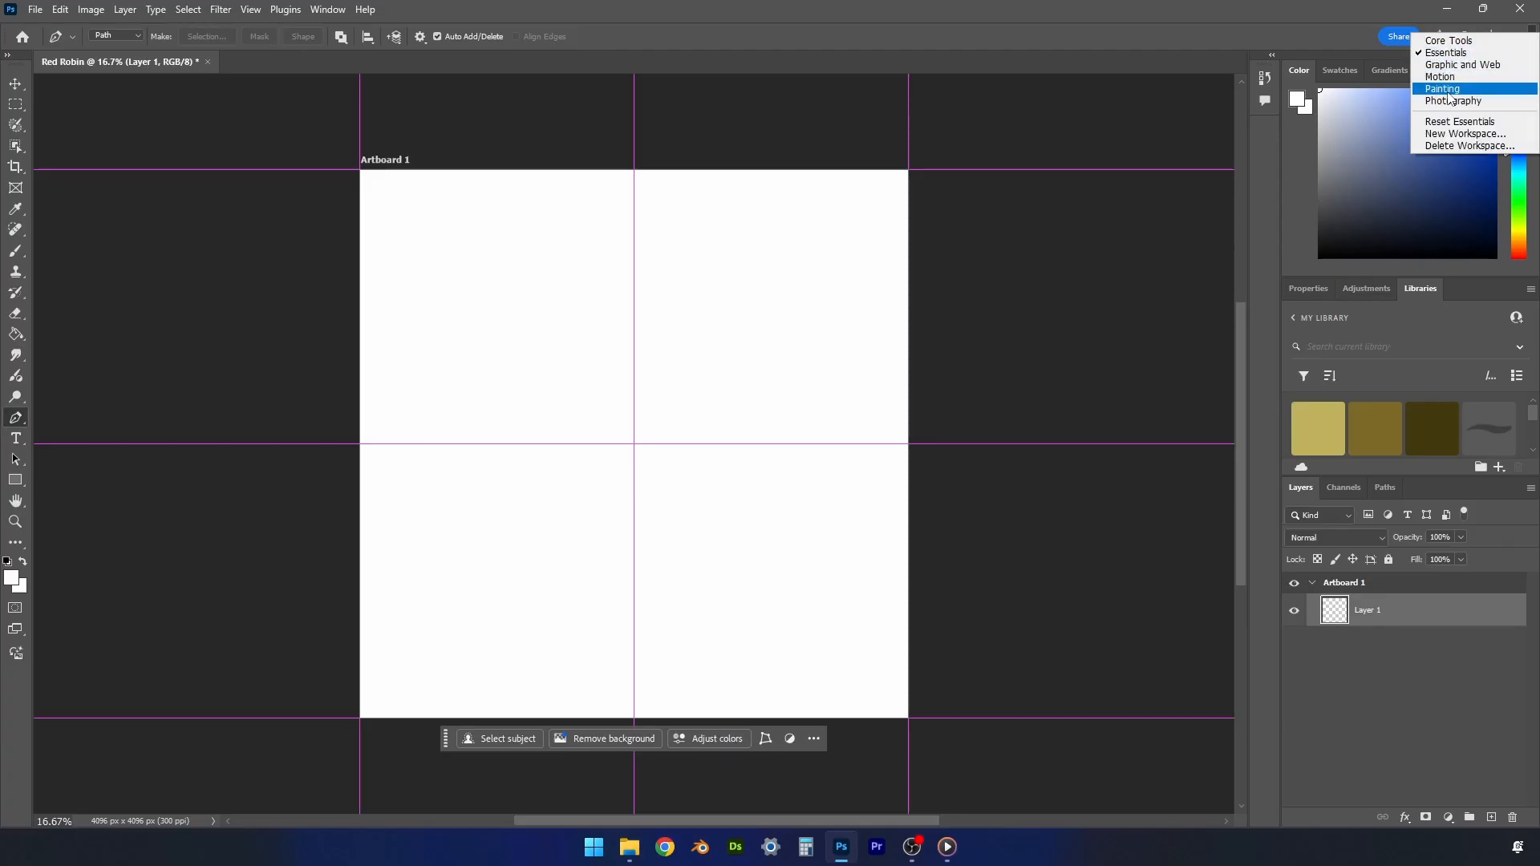
left_click(1448, 90)
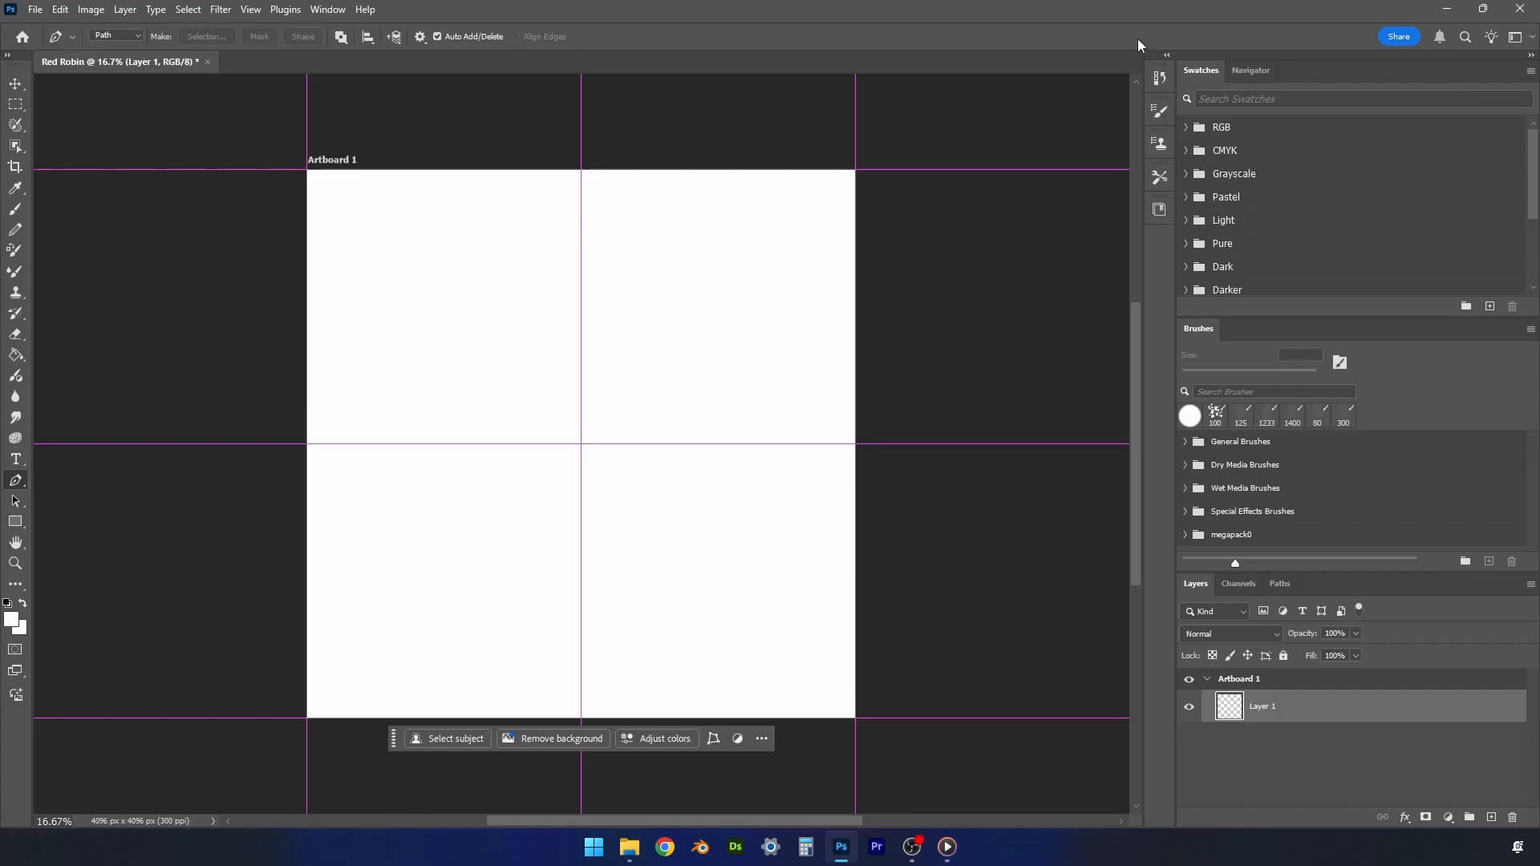
left_click(329, 10)
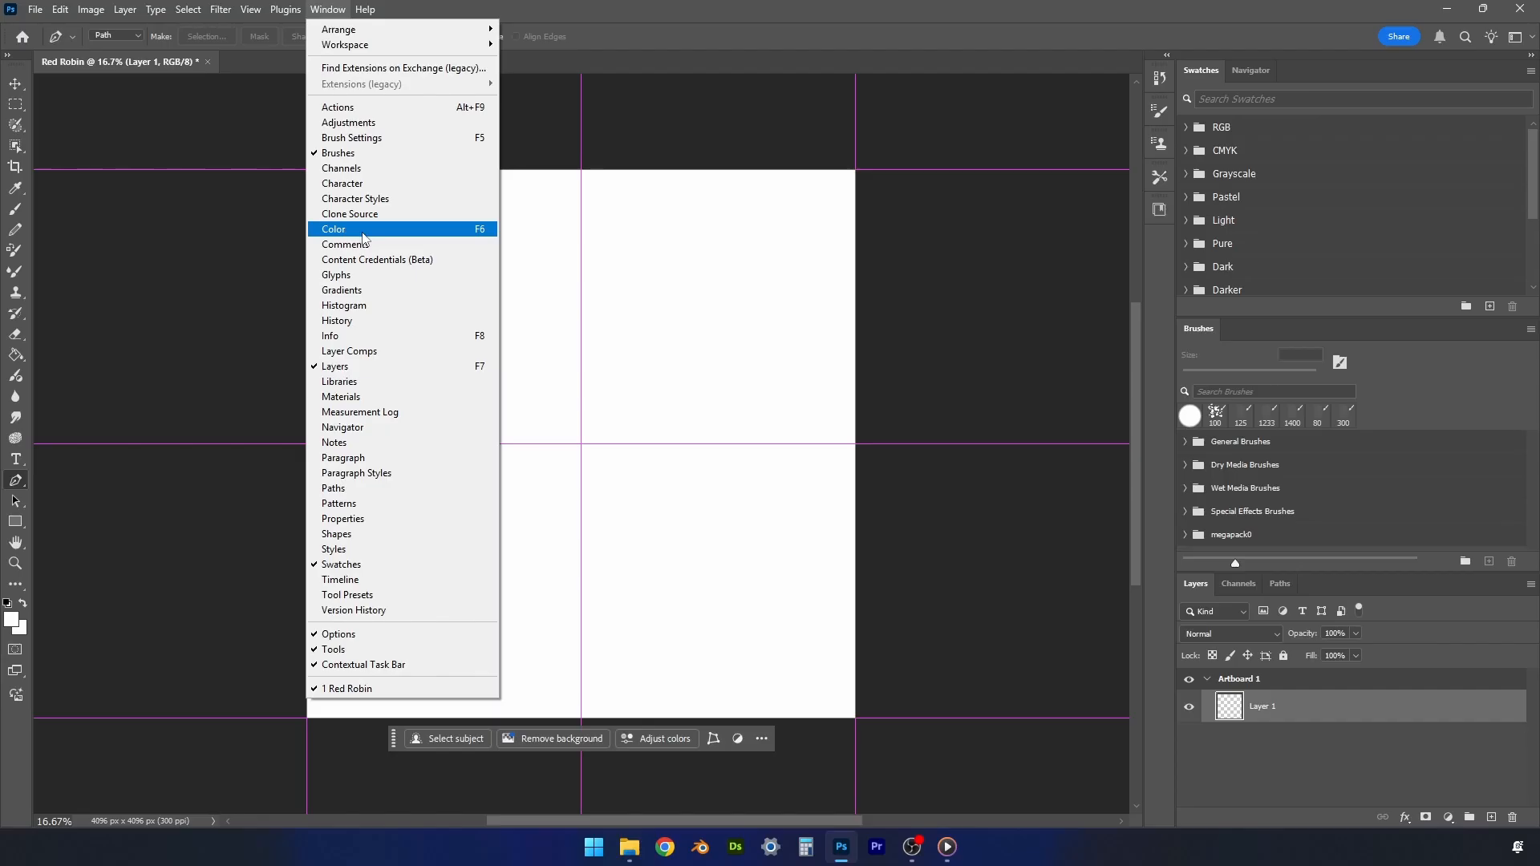
left_click(363, 232)
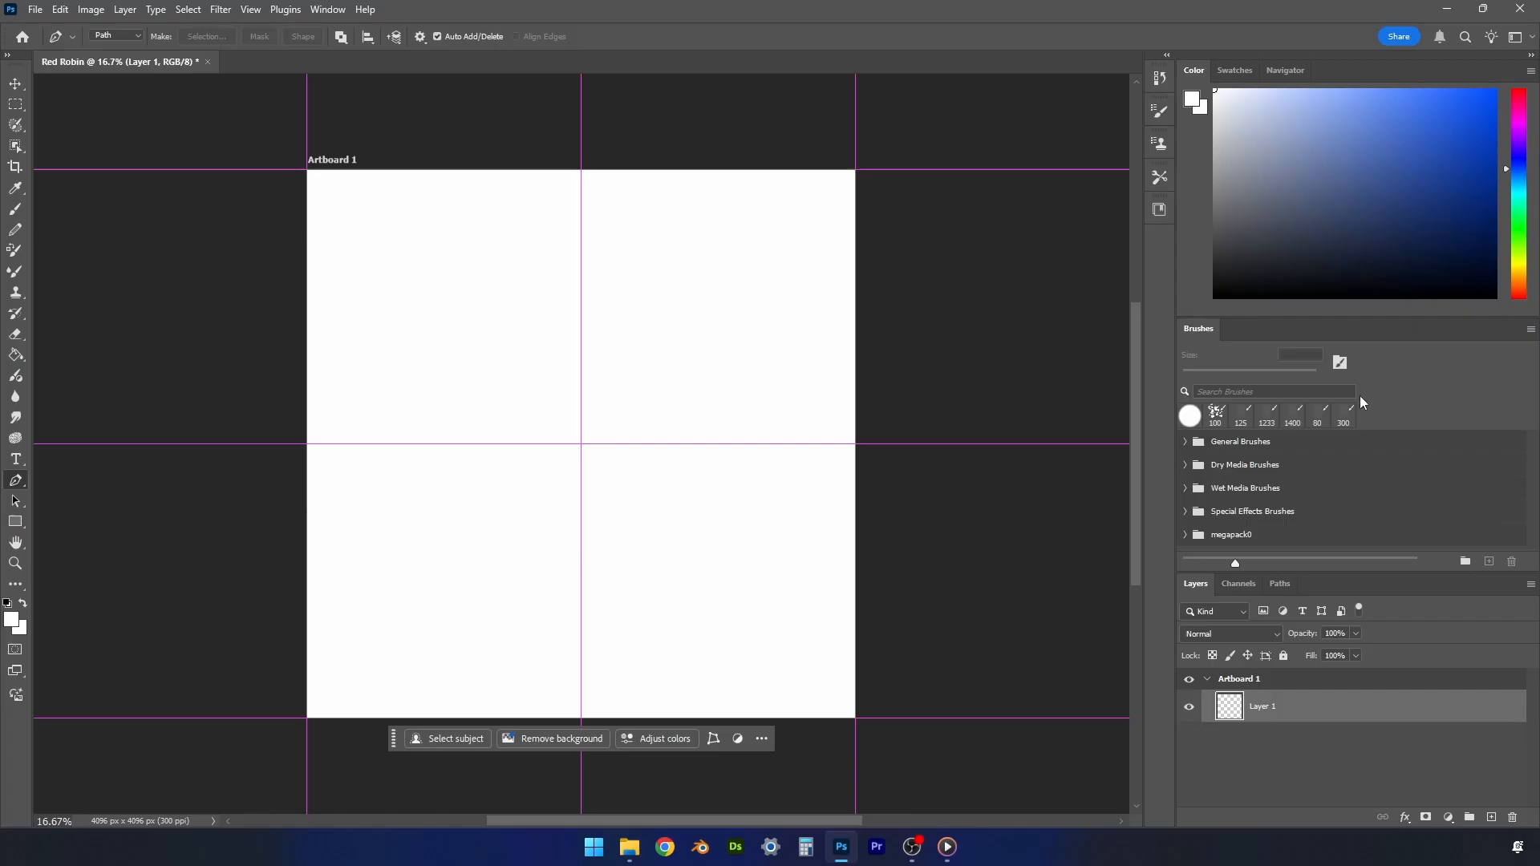
- Examine the brush presets in the General Brushes group and activate the Brush tool
scroll(1251, 452, "down", 1)
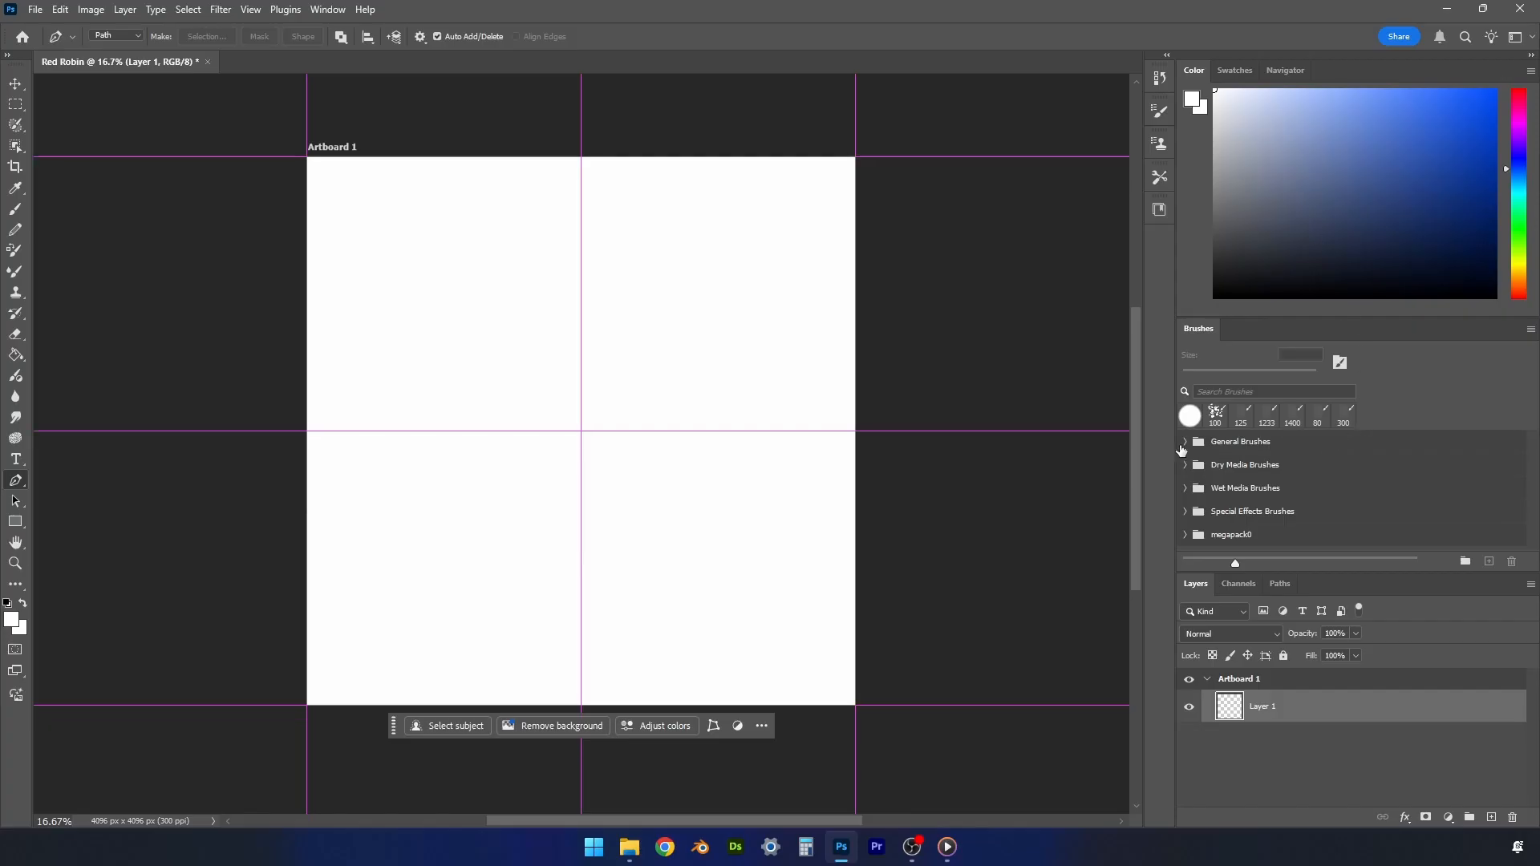
left_click(1185, 449)
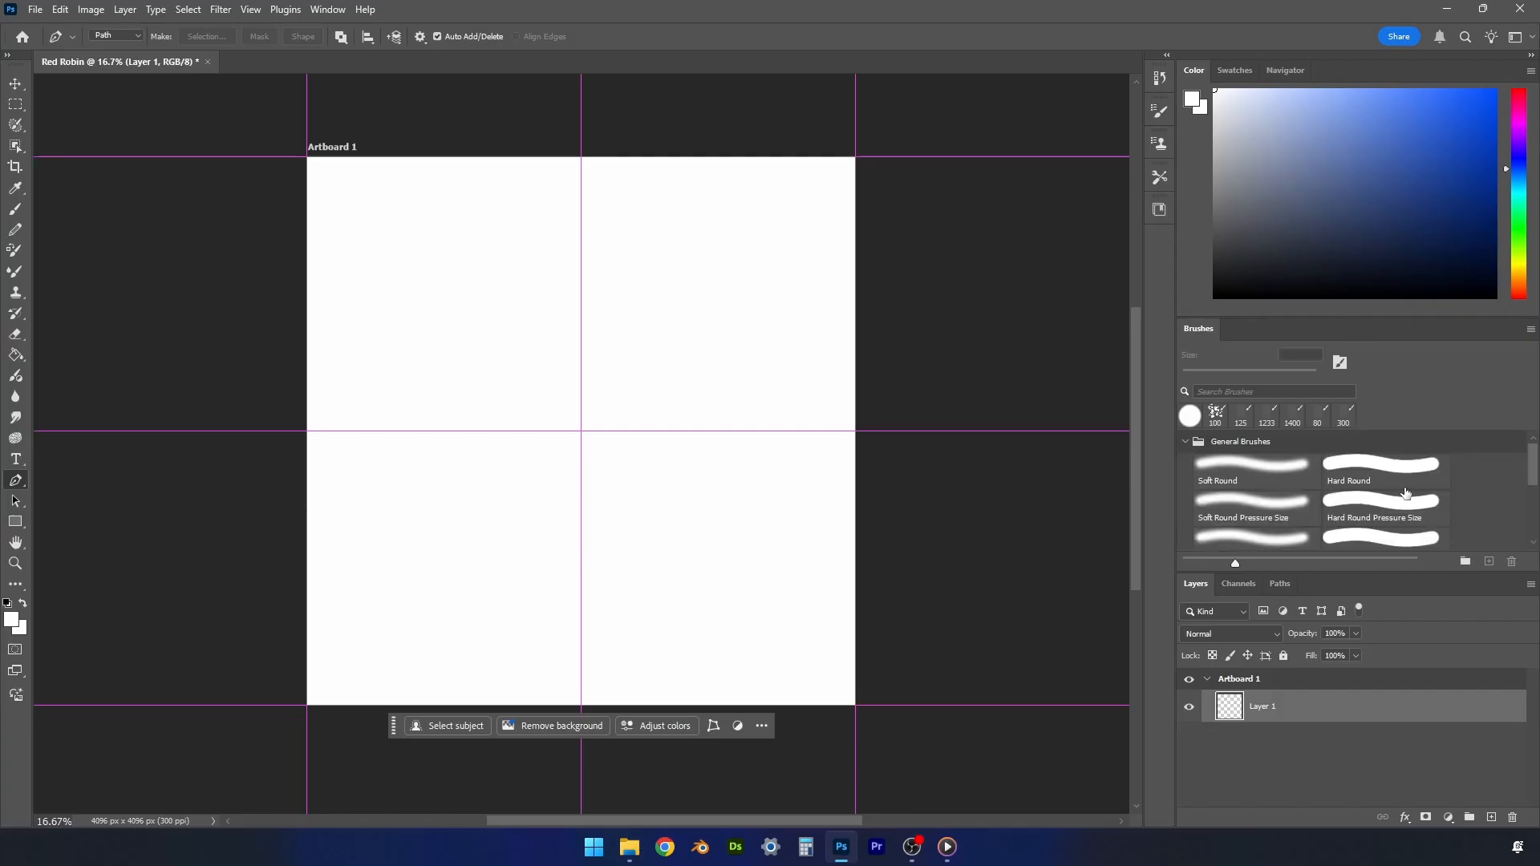
scroll(1405, 492, "down", 1)
scroll(1405, 492, "down", 3)
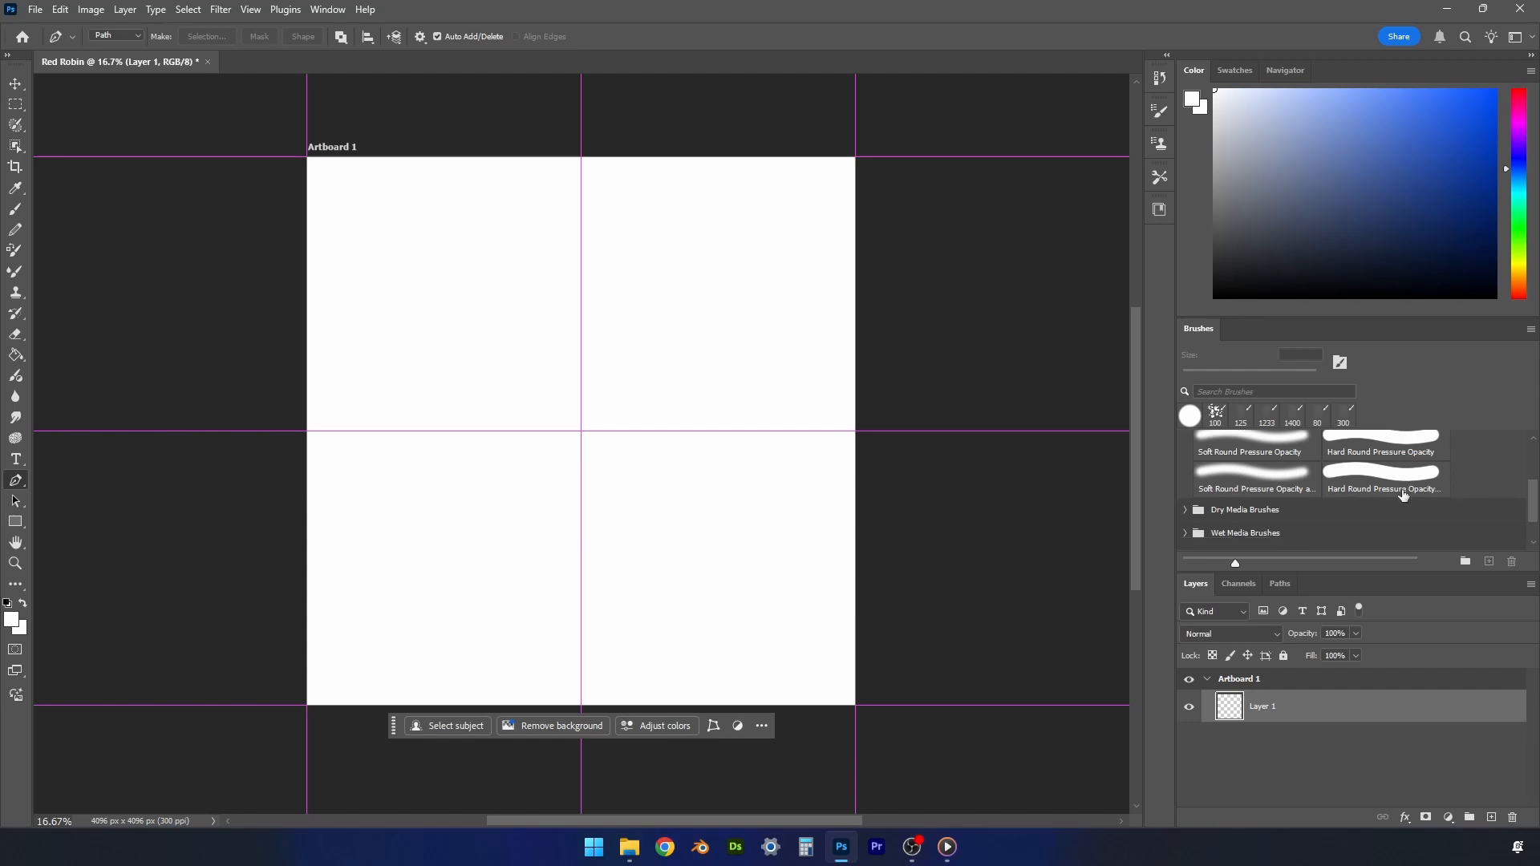
scroll(1404, 495, "up", 4)
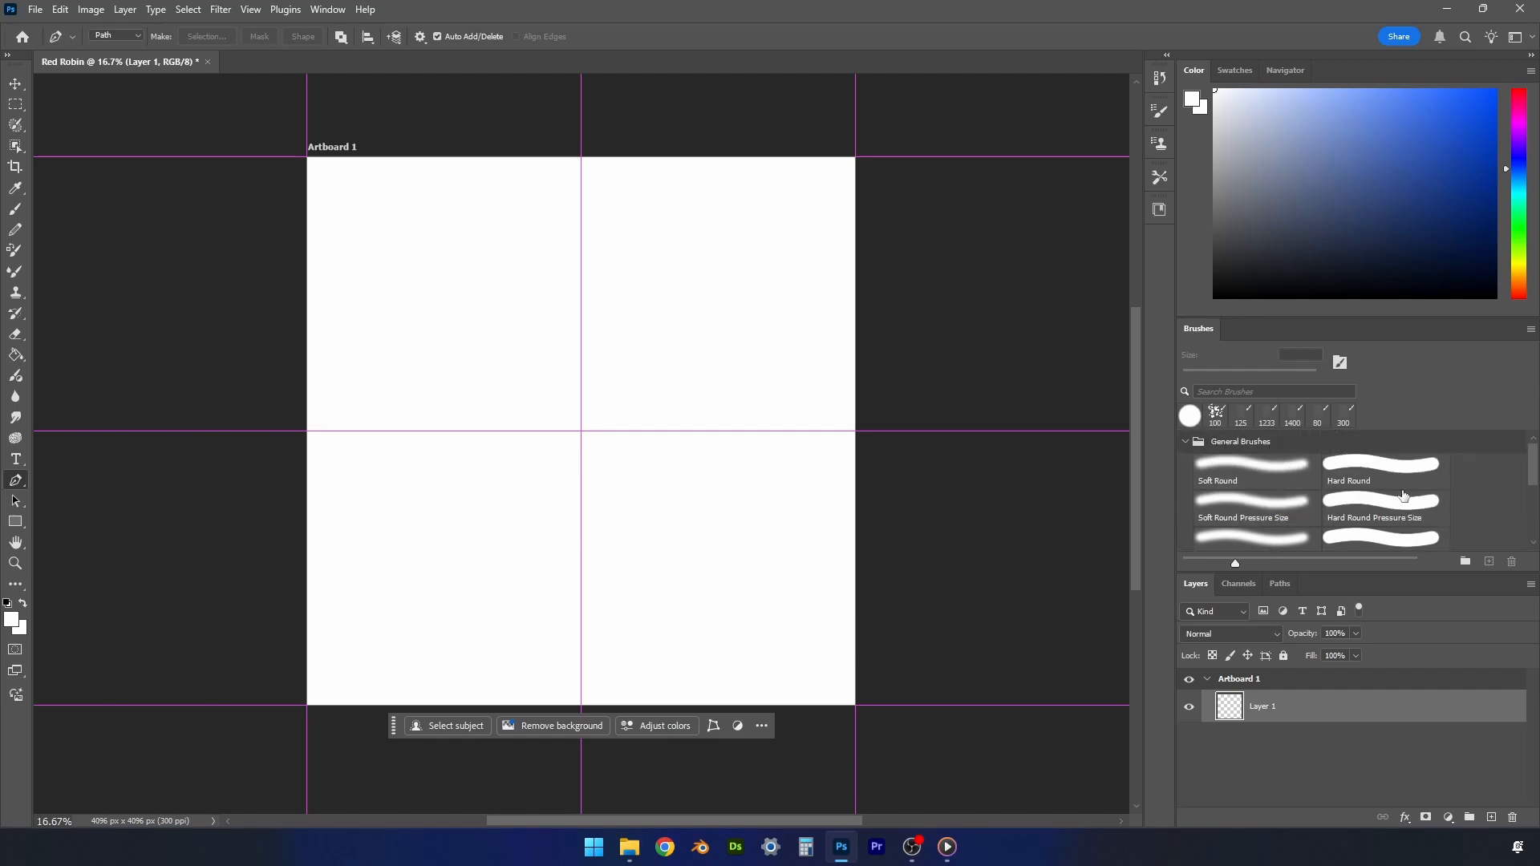
key("b")
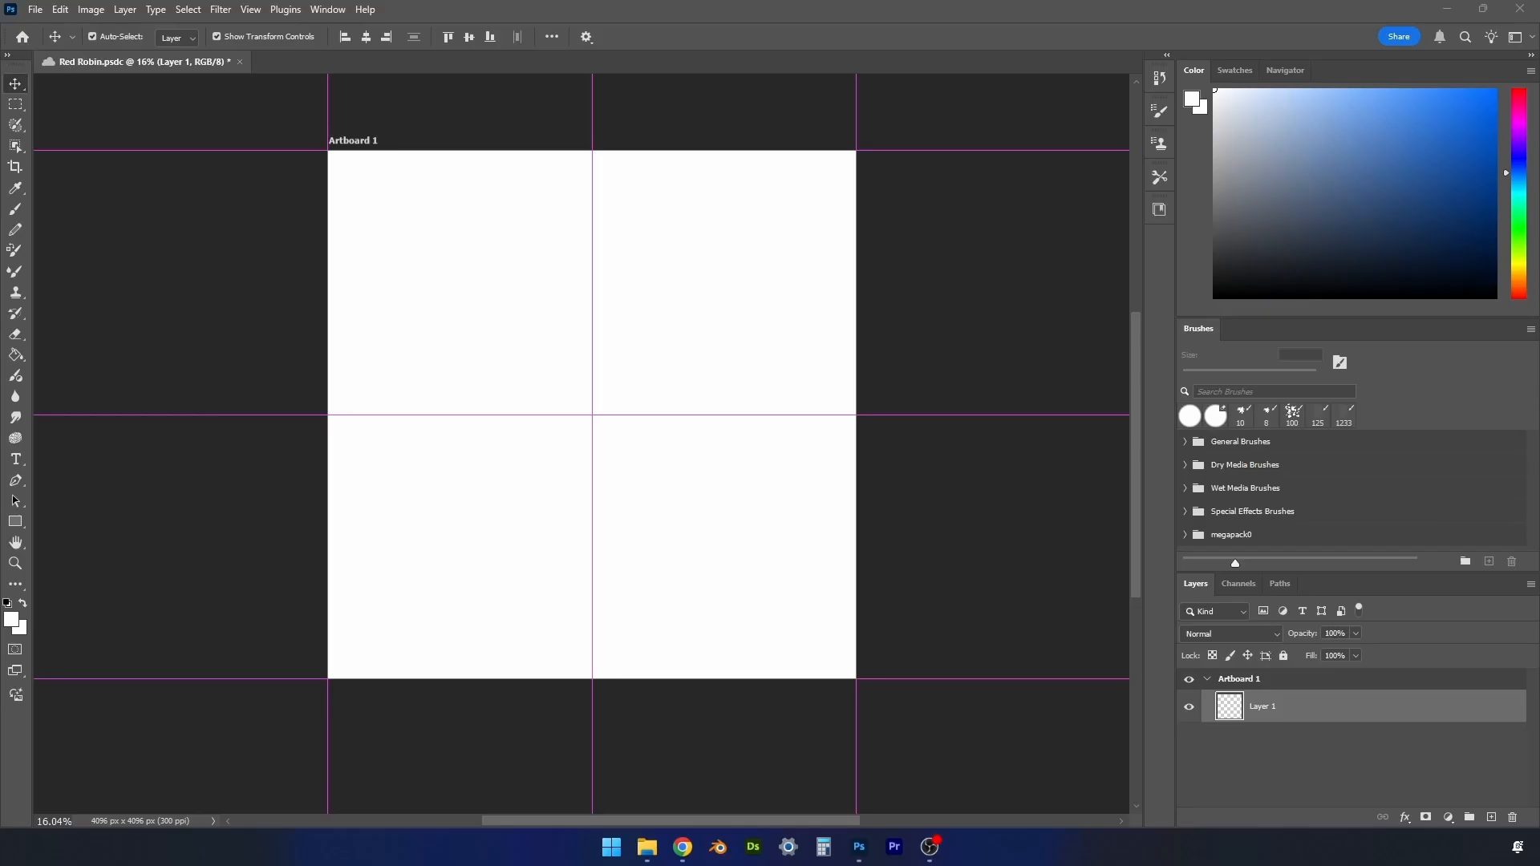
- Place the Photinia Red Robin photo on the artboard, enlarged to about 222%, and rasterize its layer
left_click_drag(0, 328, 590, 446)
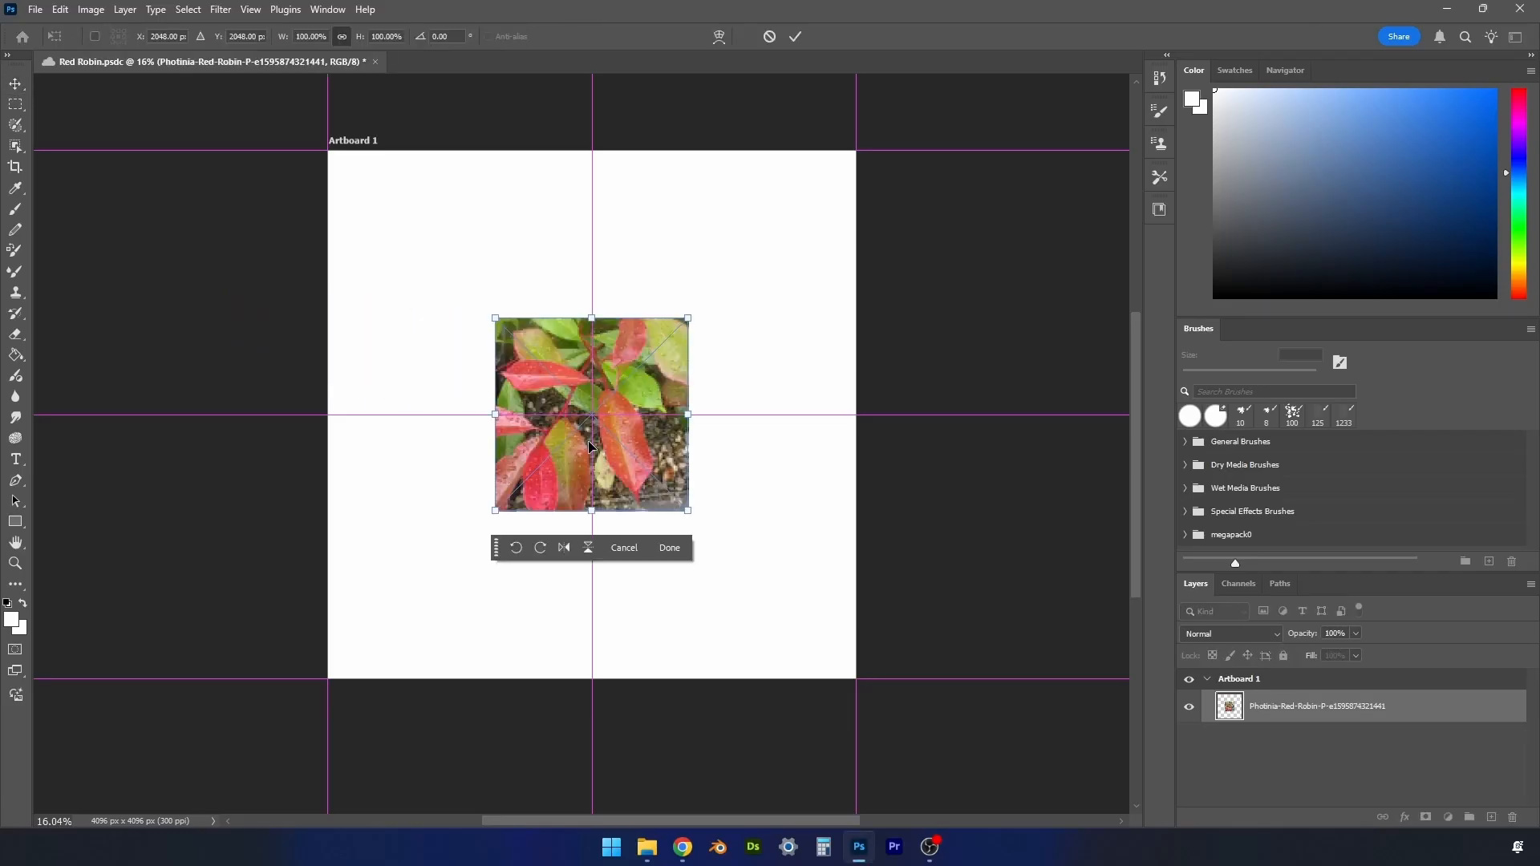
left_click_drag(690, 317, 851, 155)
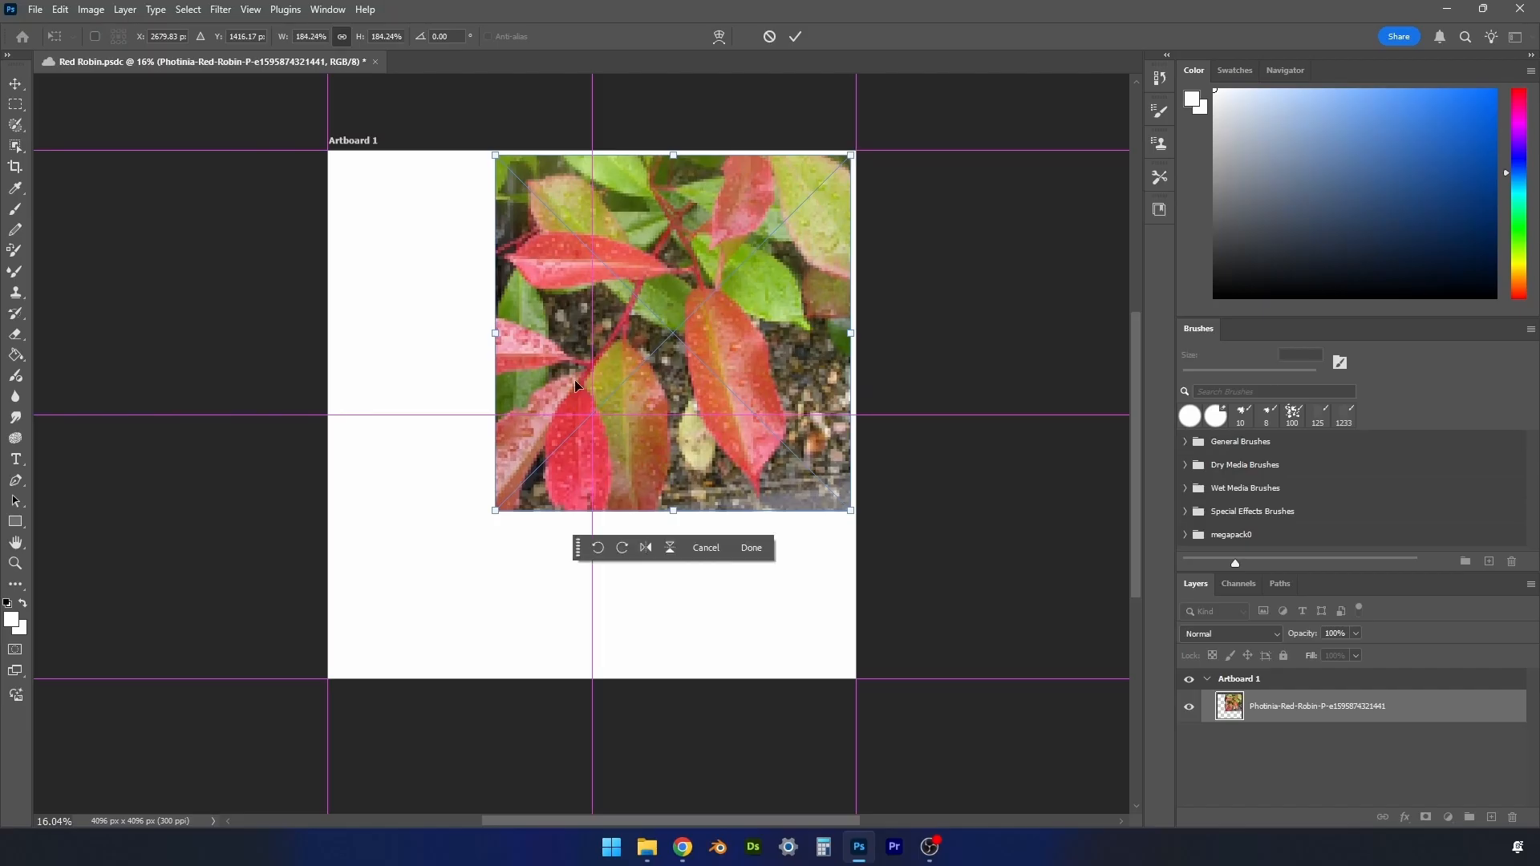
left_click_drag(496, 511, 425, 587)
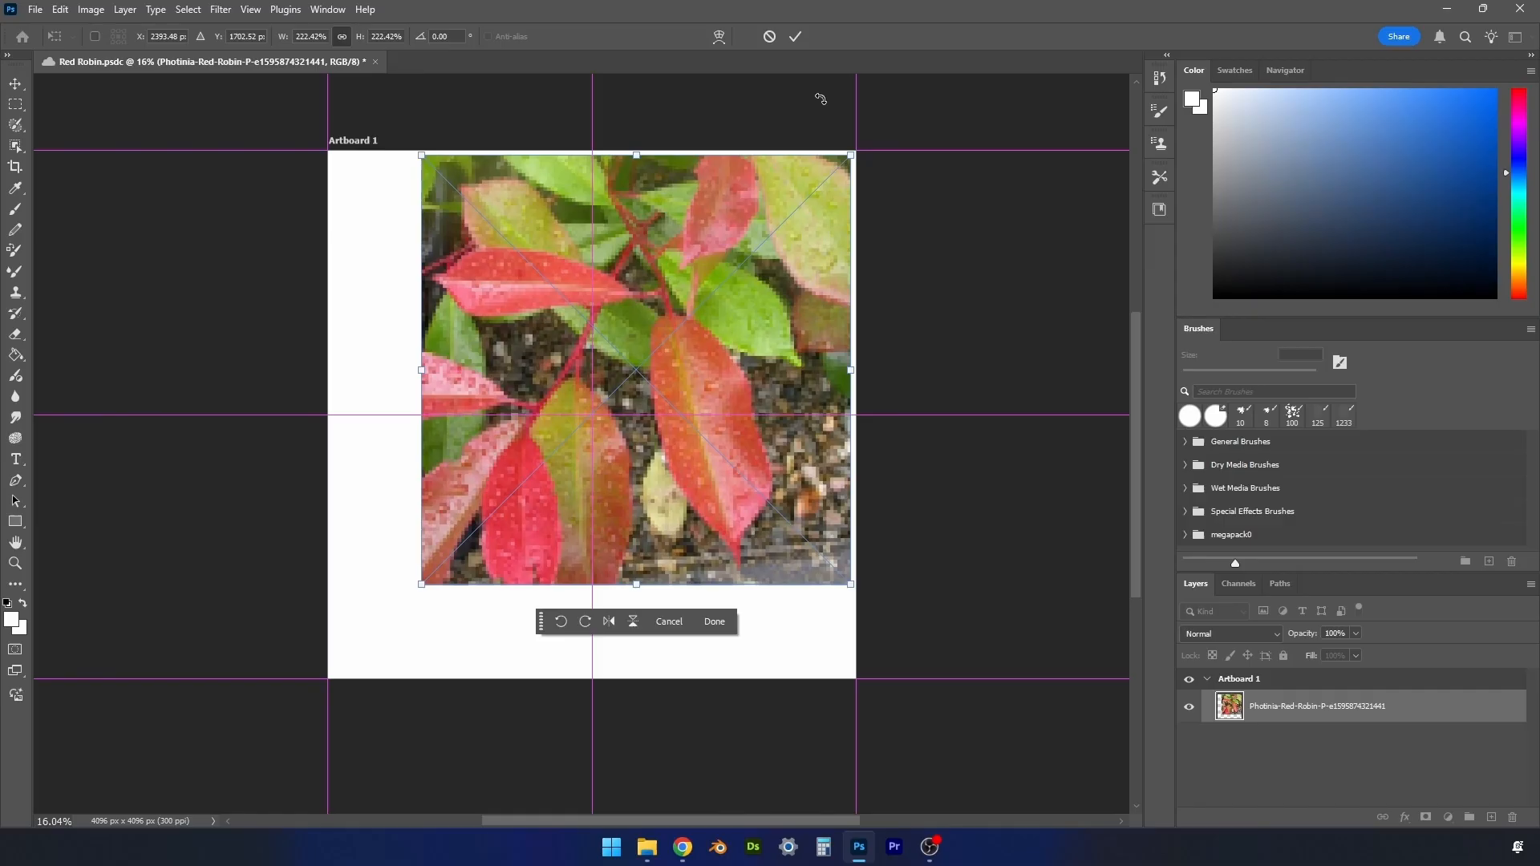
left_click(796, 44)
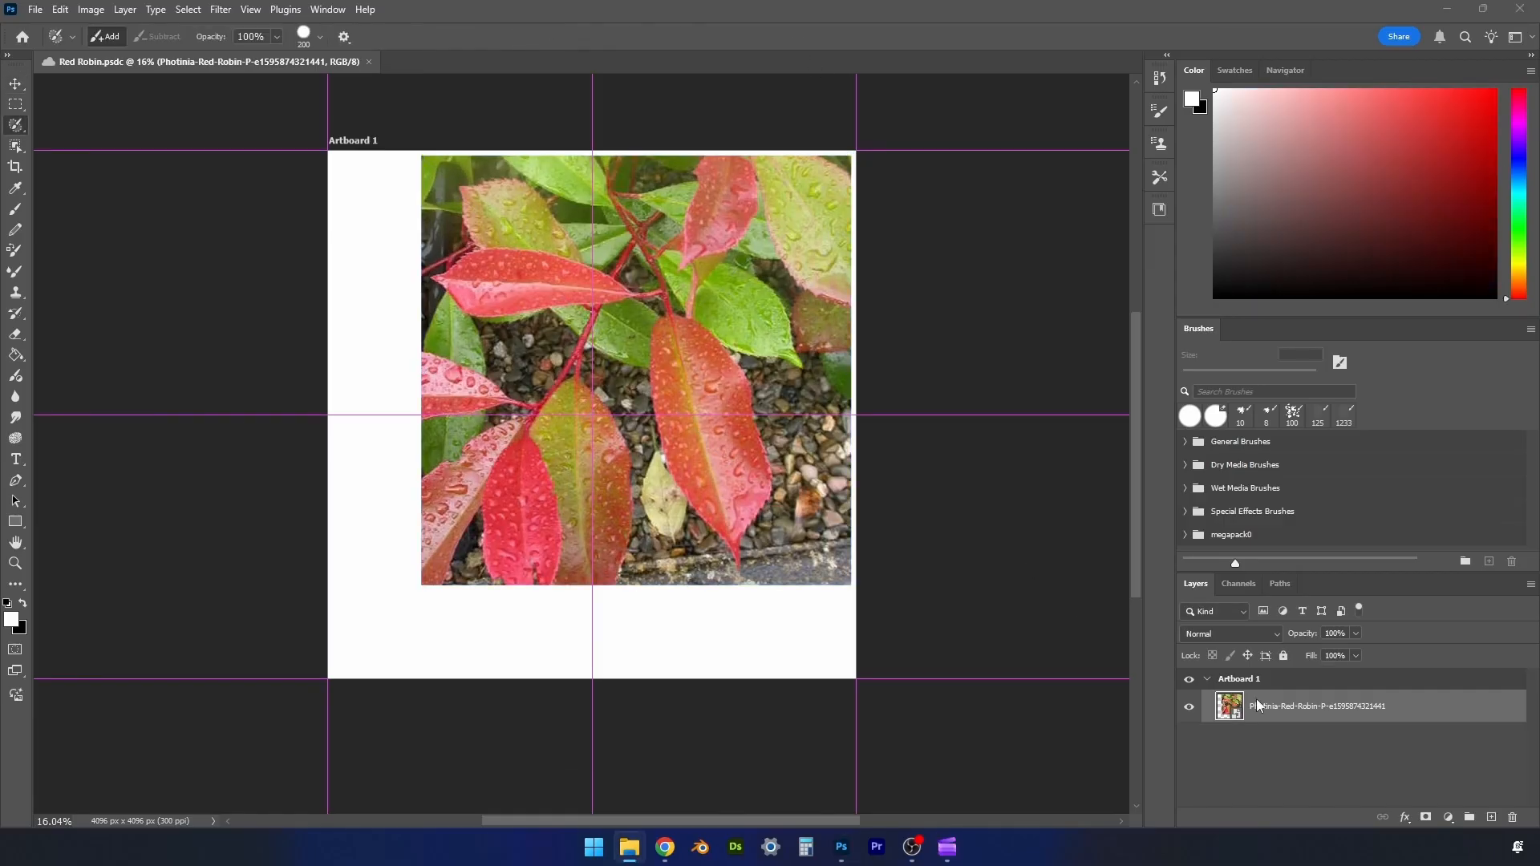
right_click(1277, 707)
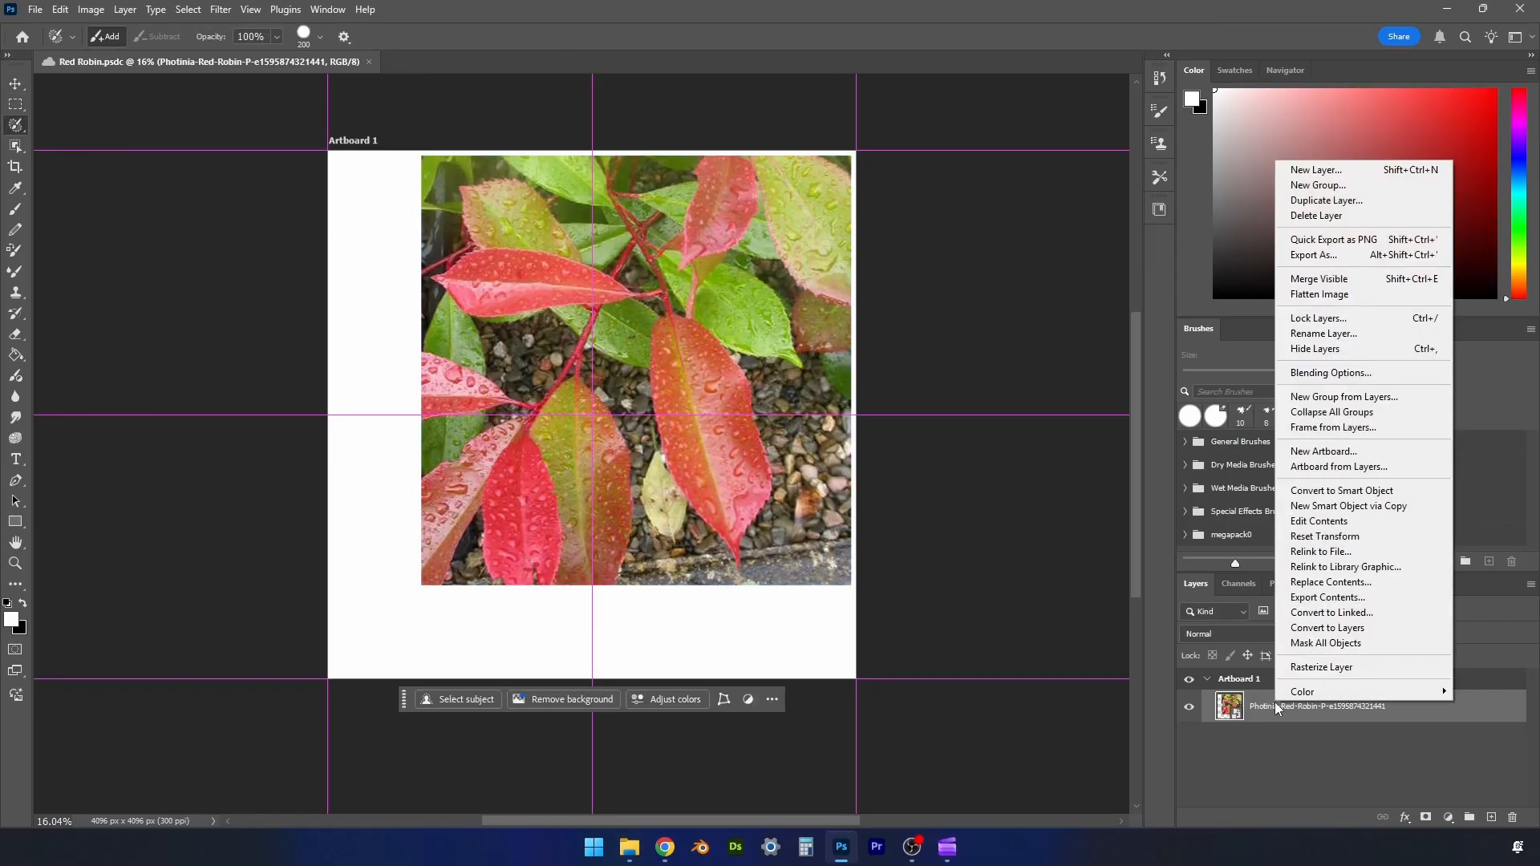
left_click(1303, 667)
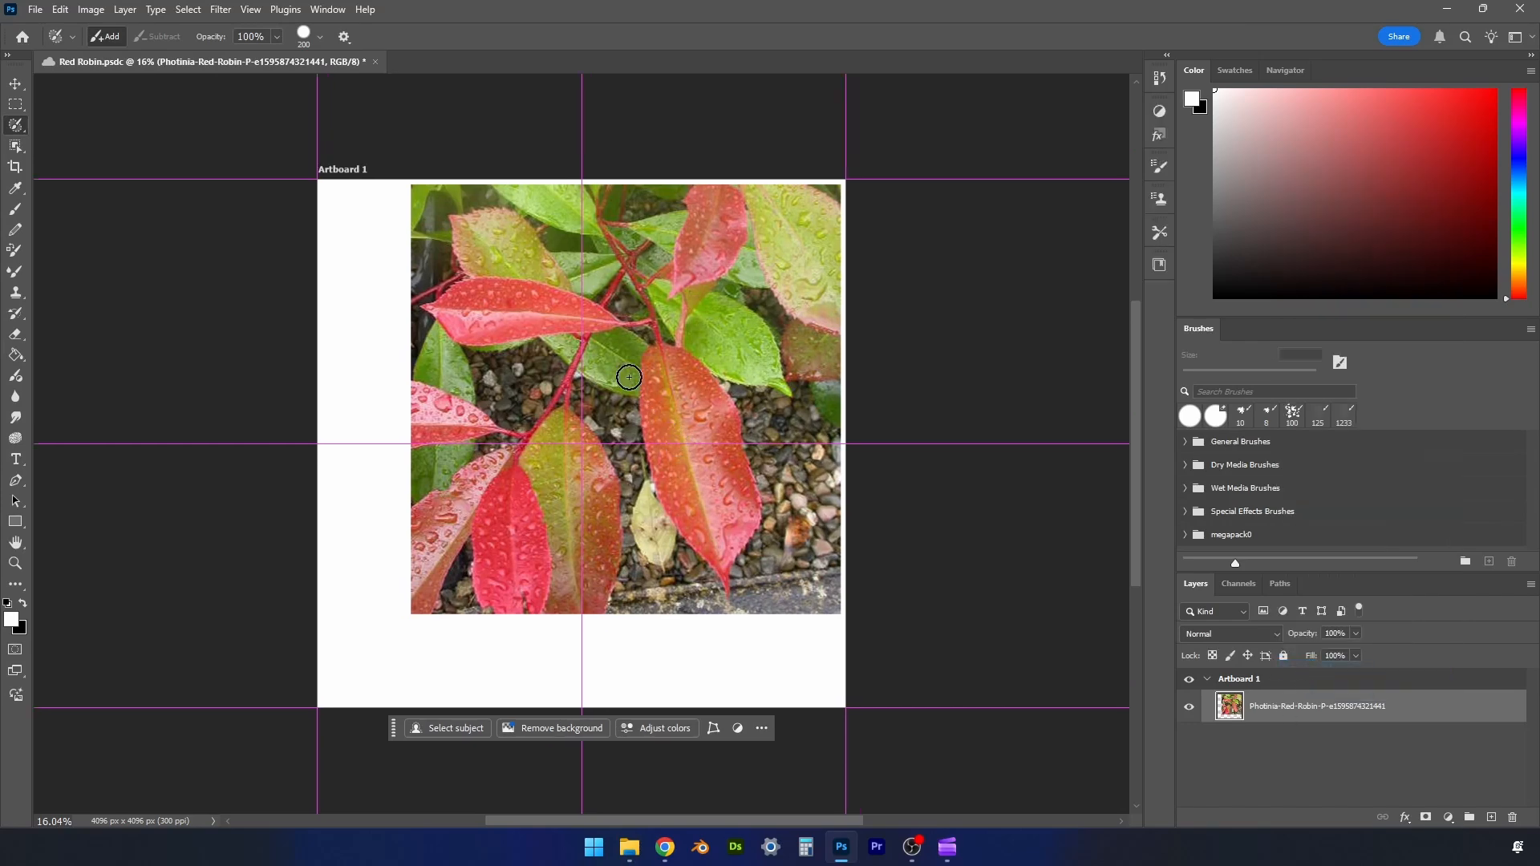
- Select the large hanging red leaf just right of the vertical centre guide with the Lasso tool and copy it to a new layer
right_click(16, 127)
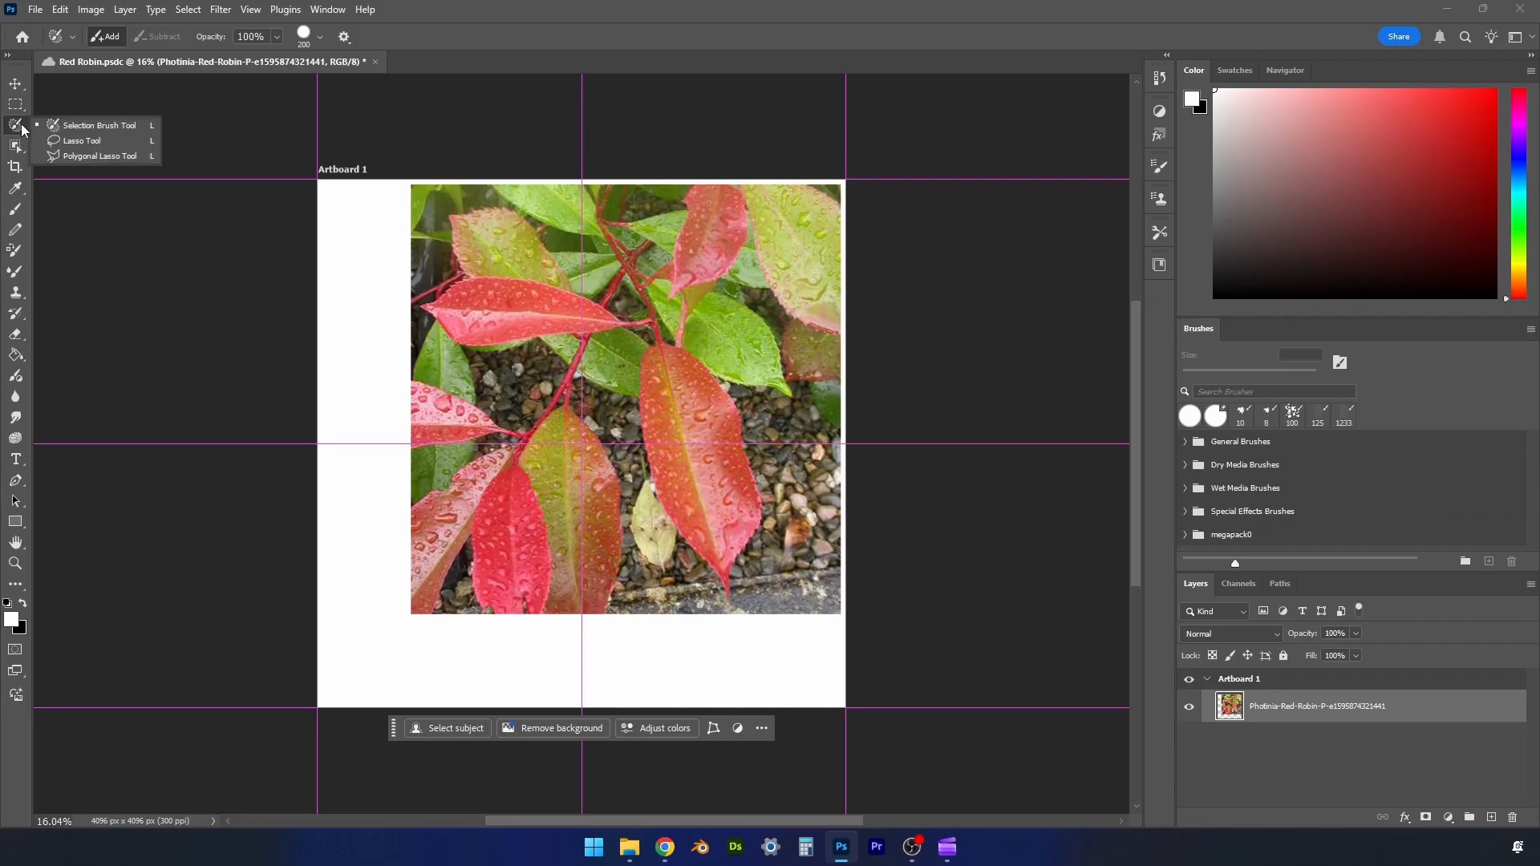
left_click(74, 143)
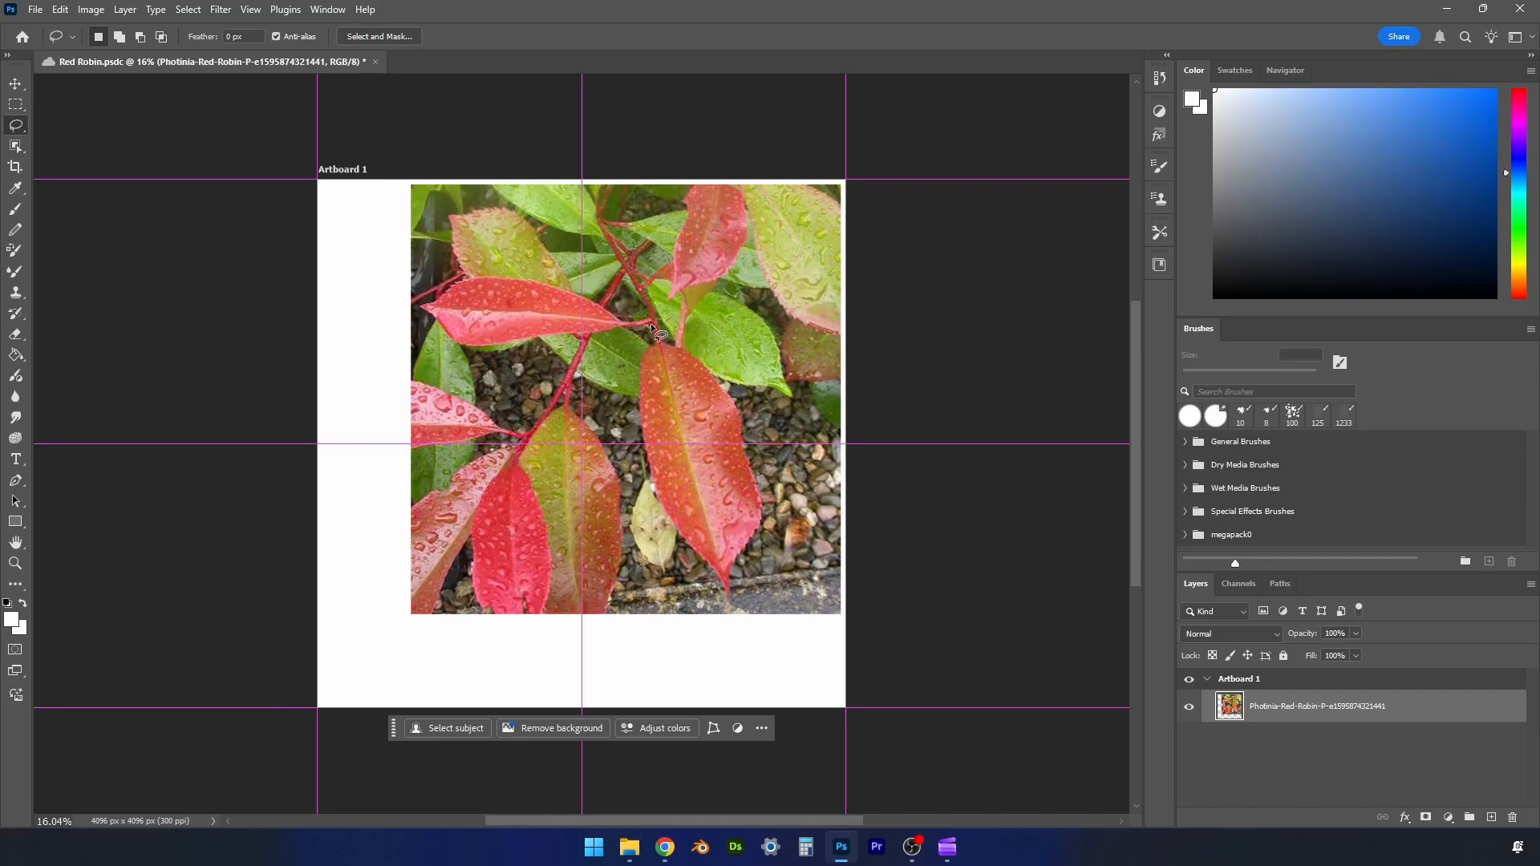
mouse_move(650, 325)
left_mouse_down()
mouse_move(645, 484)
mouse_move(730, 619)
mouse_move(766, 527)
mouse_move(765, 480)
mouse_move(741, 392)
mouse_move(659, 325)
left_mouse_up()
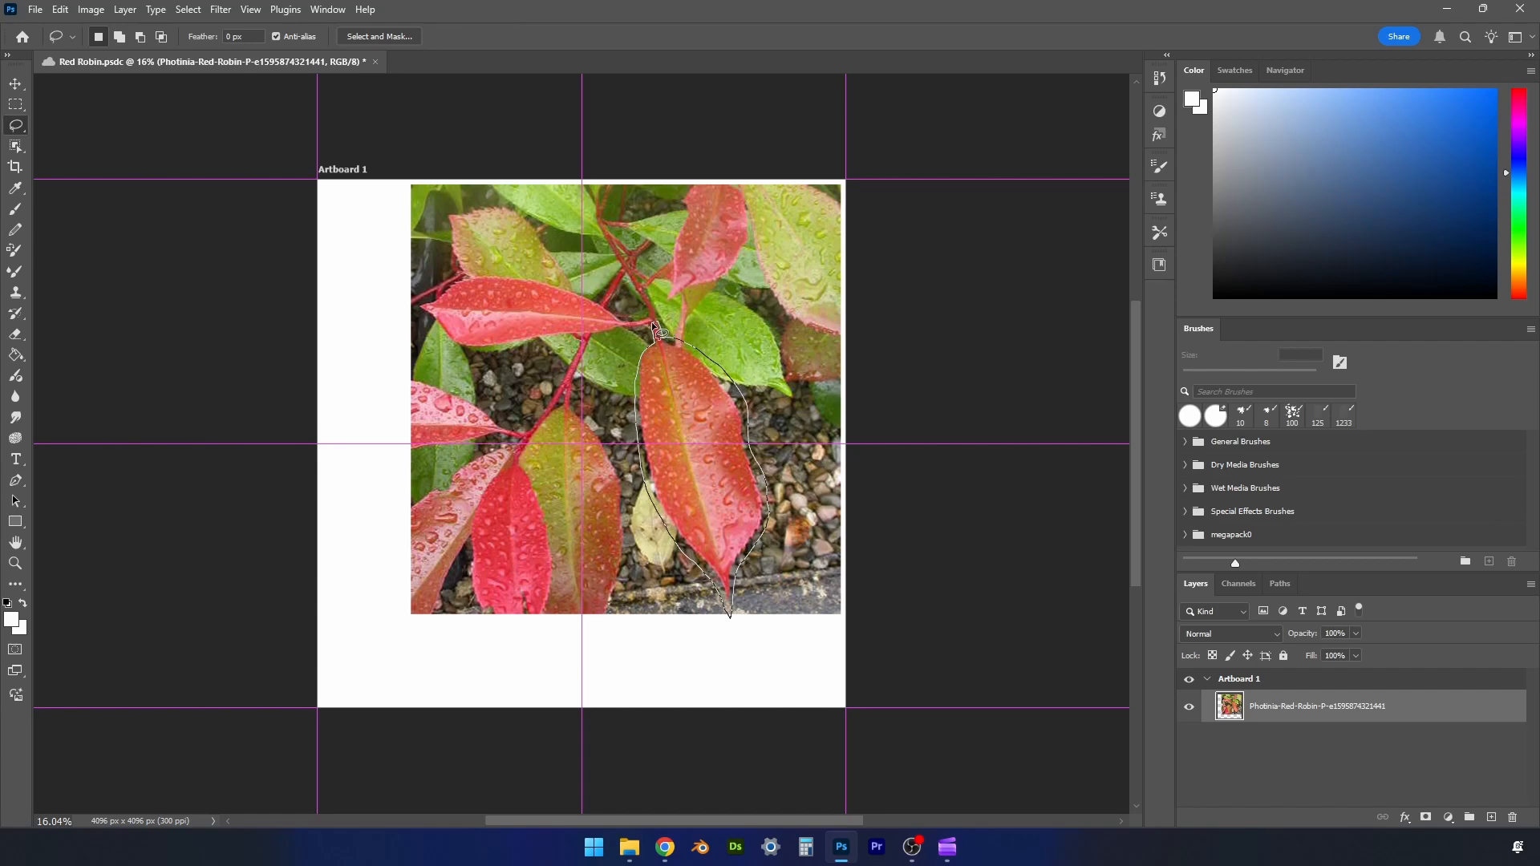
left_click_drag(651, 321, 651, 316)
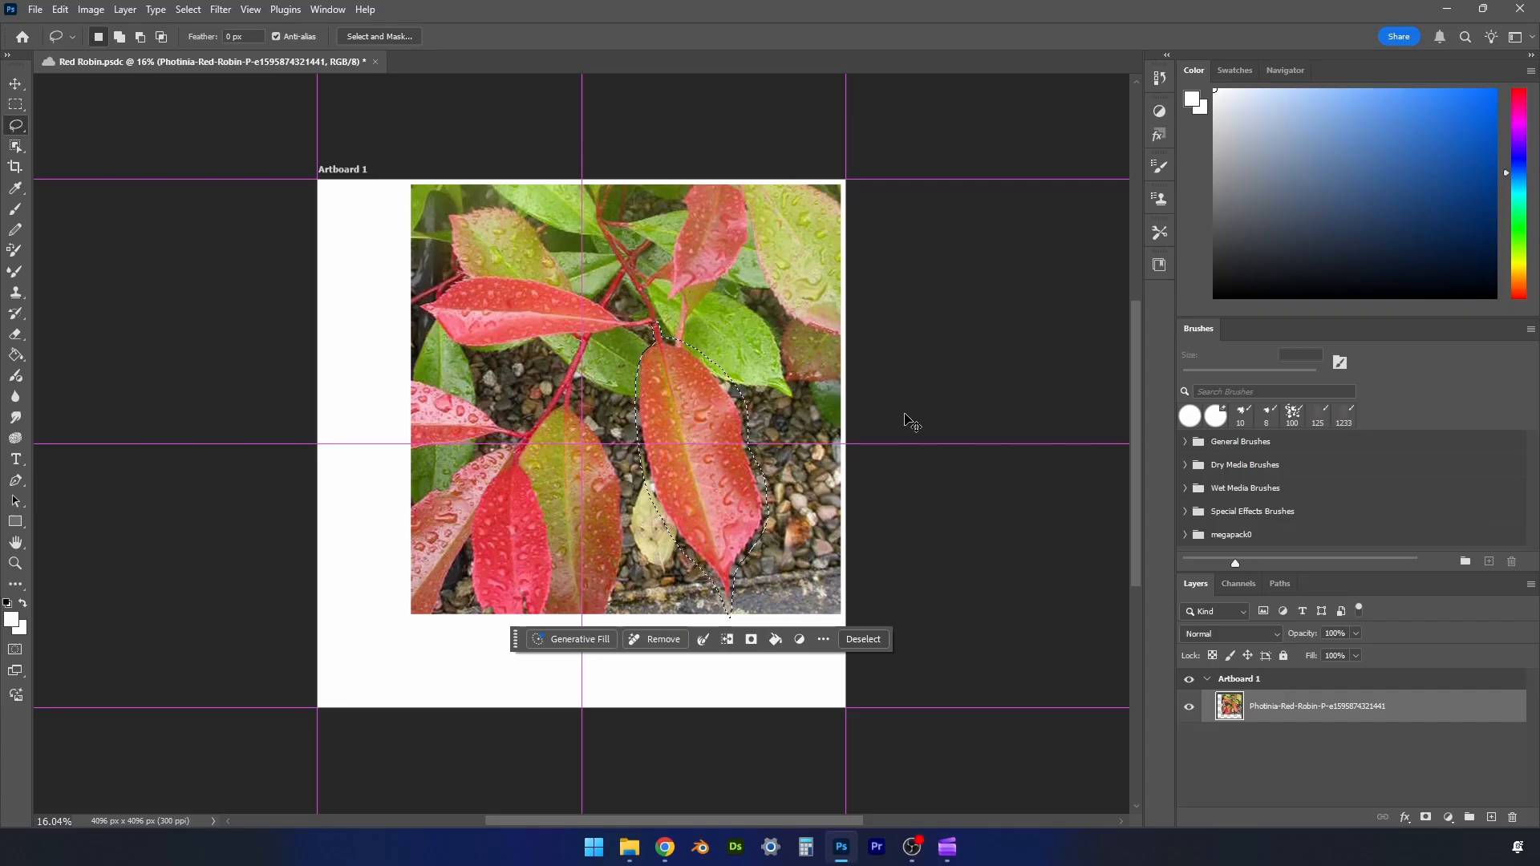
key("ctrl+j")
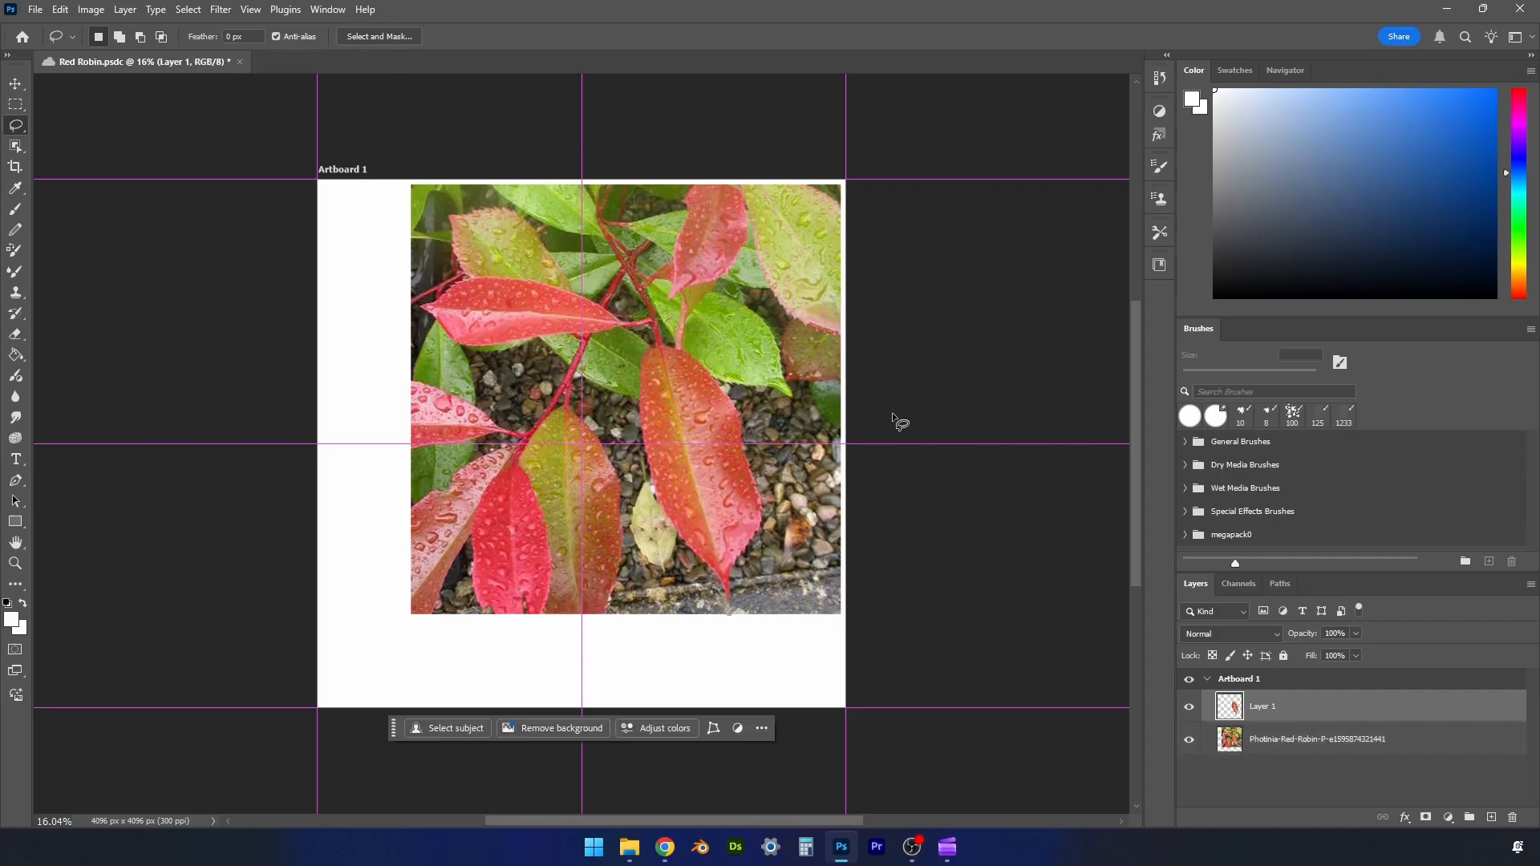
- Hide the copied leaf's layer and make the Photinia photo layer active
left_click(1189, 706)
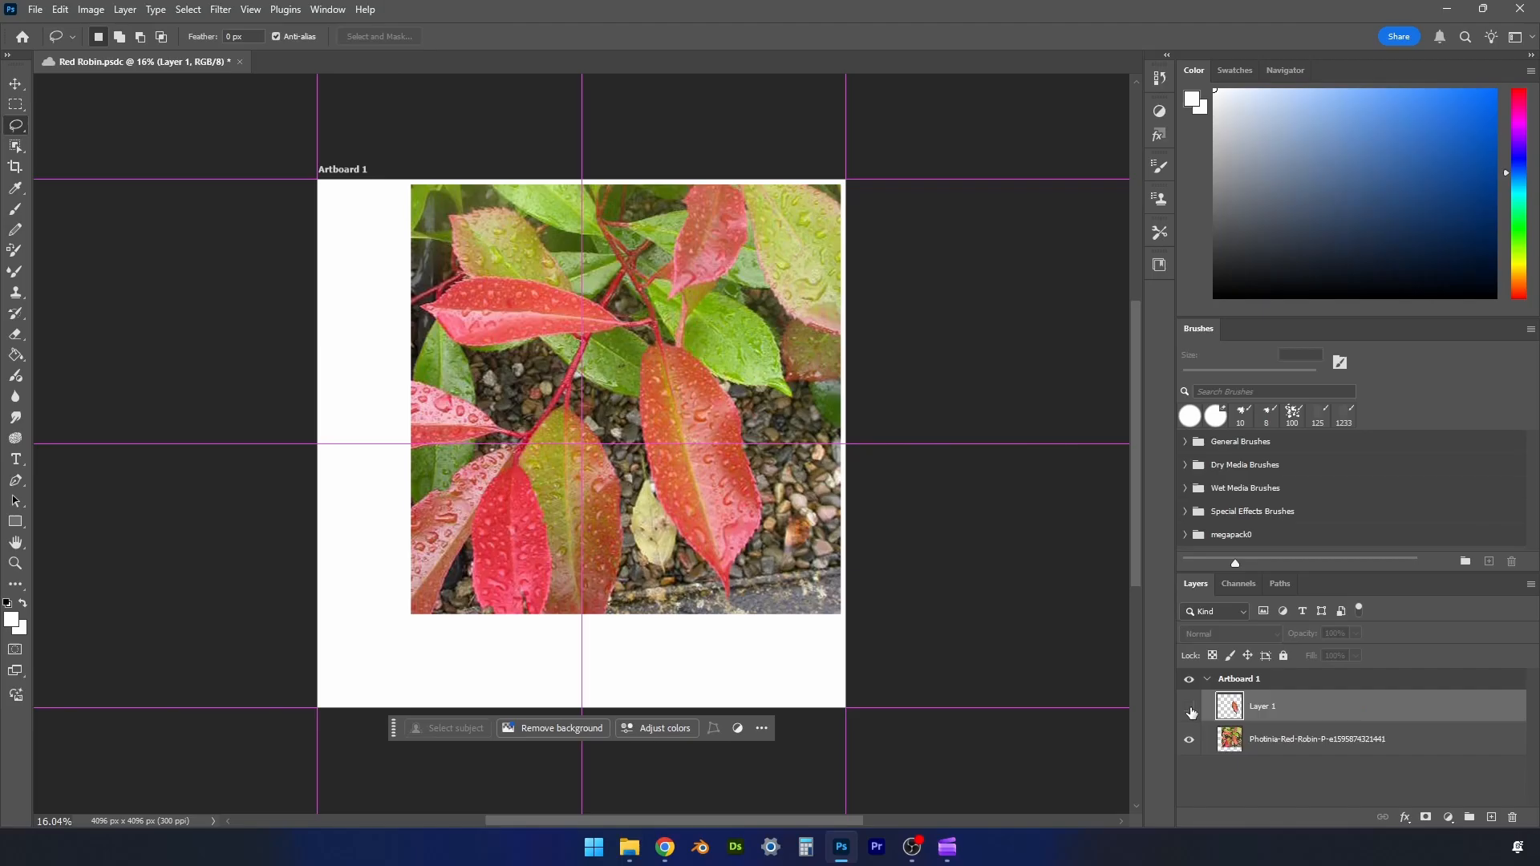
left_click(1267, 748)
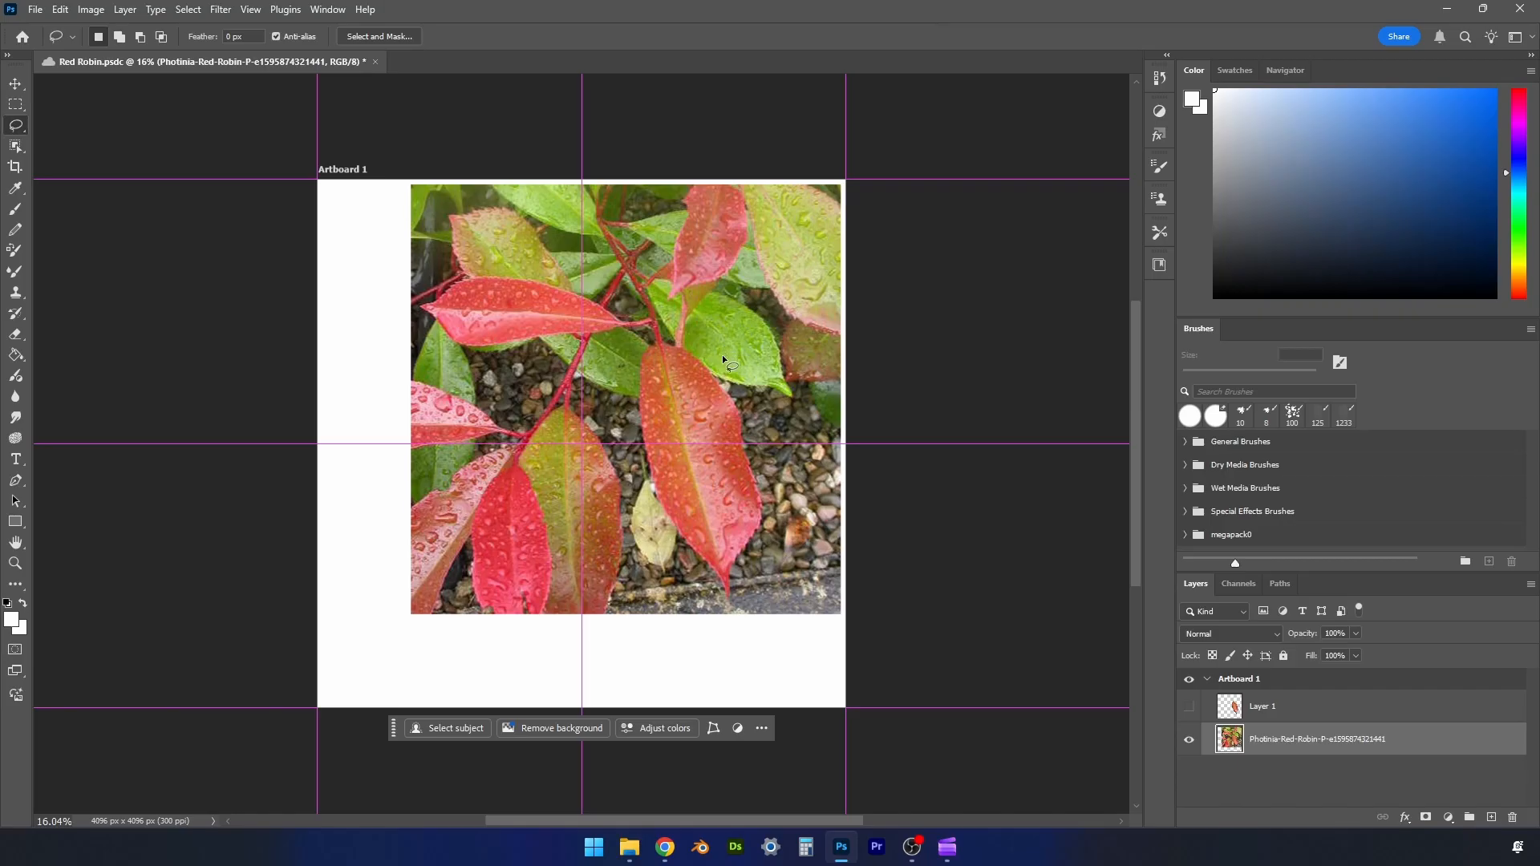
- Cut out the long horizontal red leaf in the photo's upper part with the Lasso tool onto its own hidden layer
key("r")
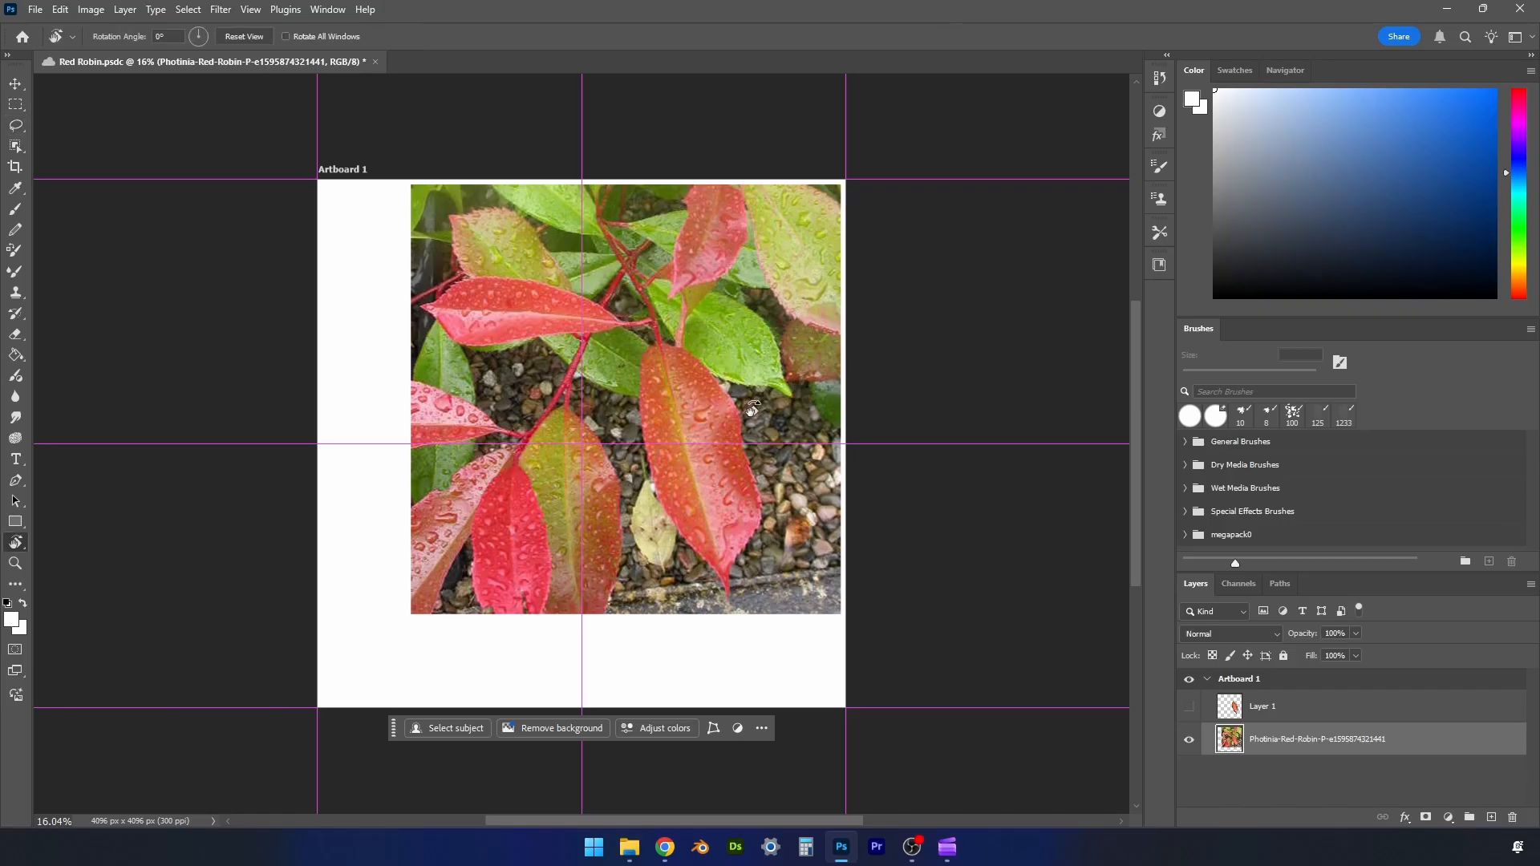
left_click_drag(544, 417, 714, 393)
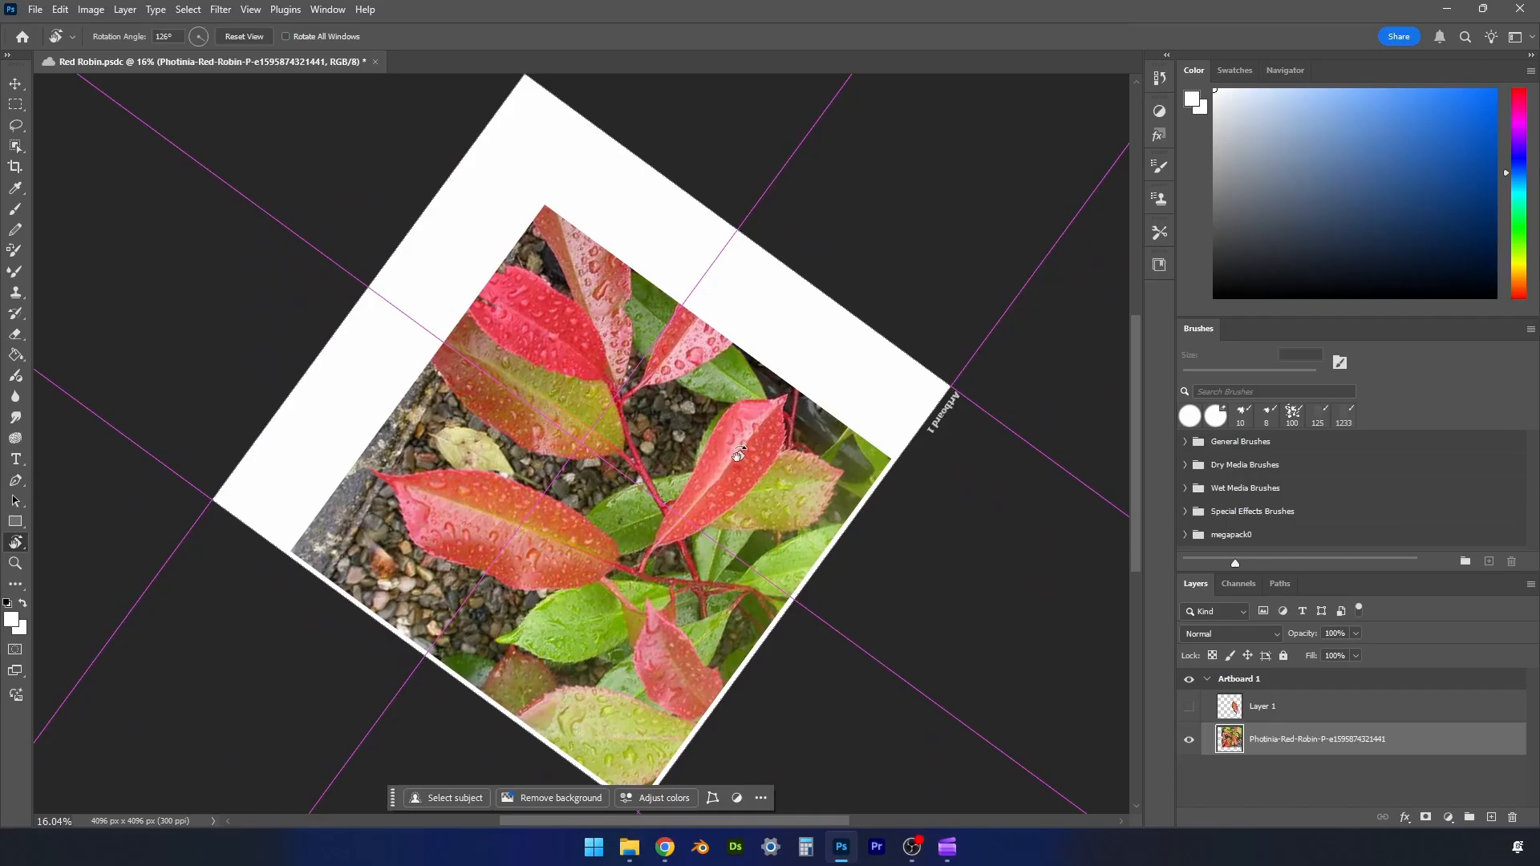
right_click(17, 132)
left_click(89, 141)
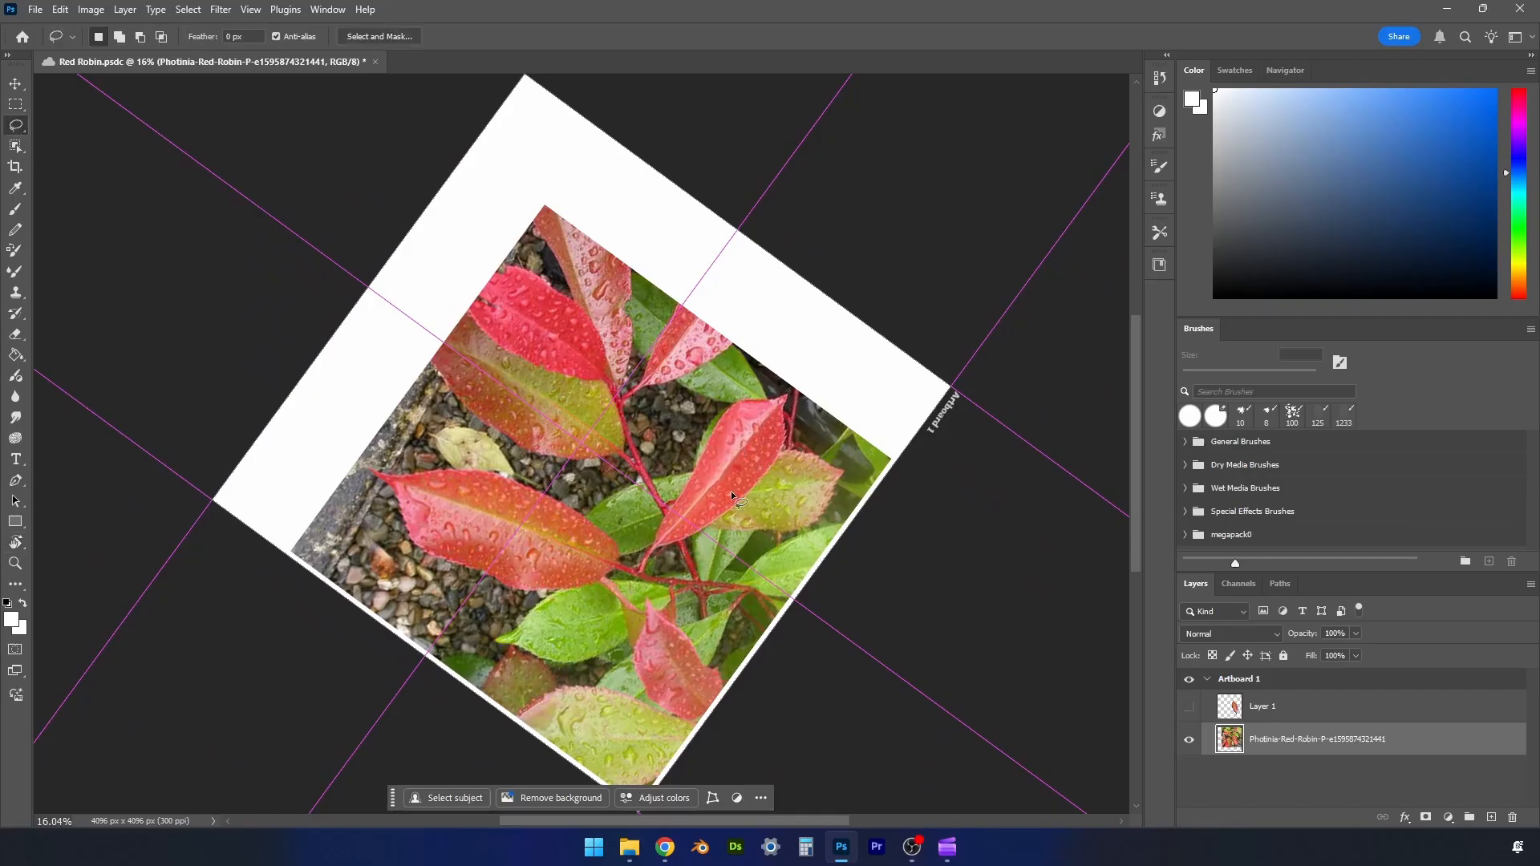
mouse_move(638, 574)
left_mouse_down()
mouse_move(716, 431)
mouse_move(791, 389)
mouse_move(785, 452)
mouse_move(754, 495)
mouse_move(650, 555)
left_mouse_up()
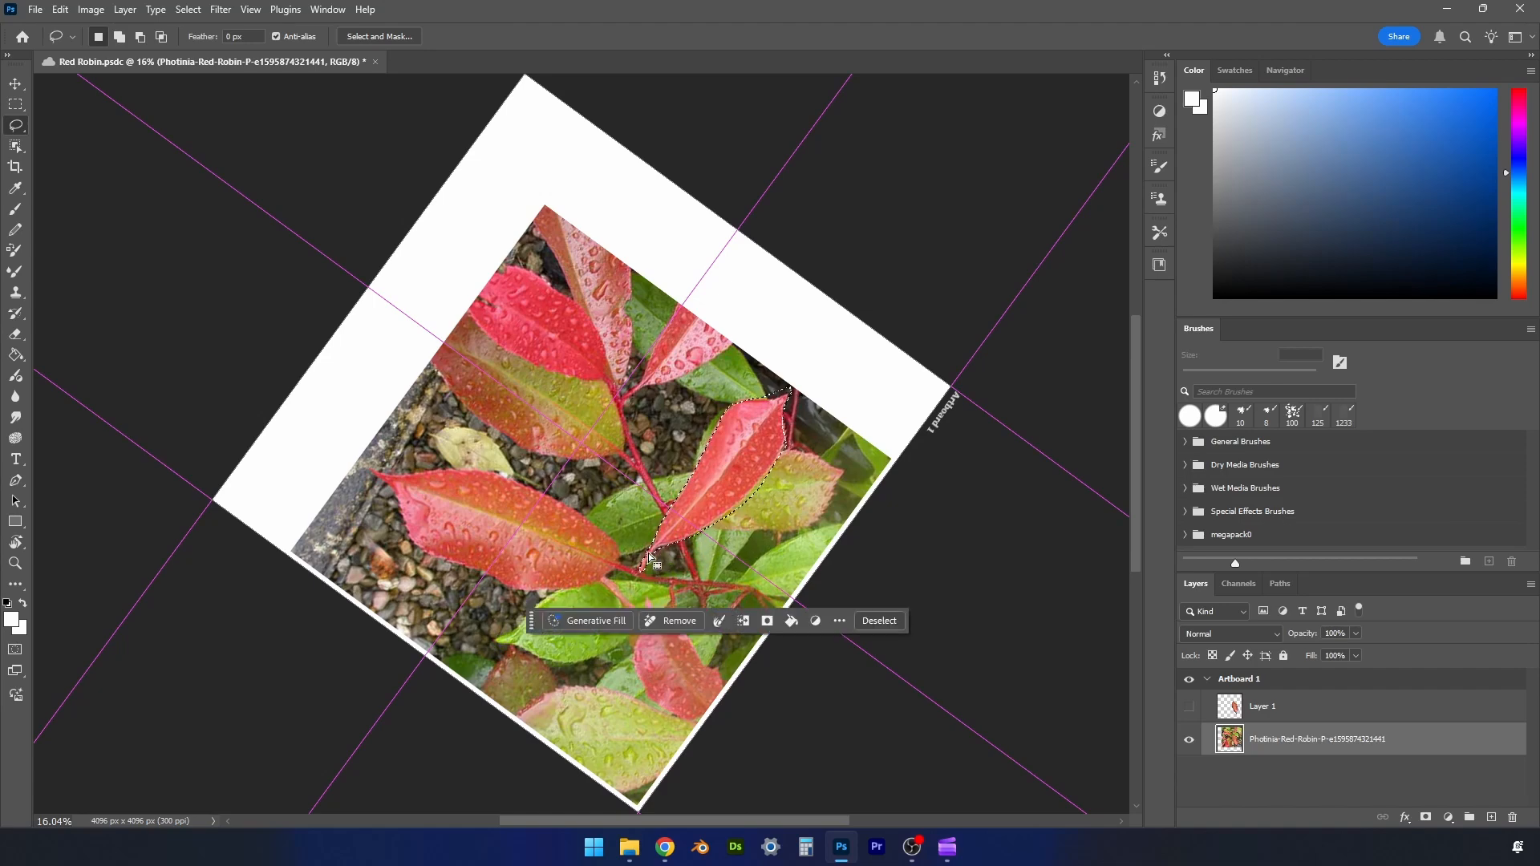
key("ctrl+j")
left_click(1189, 740)
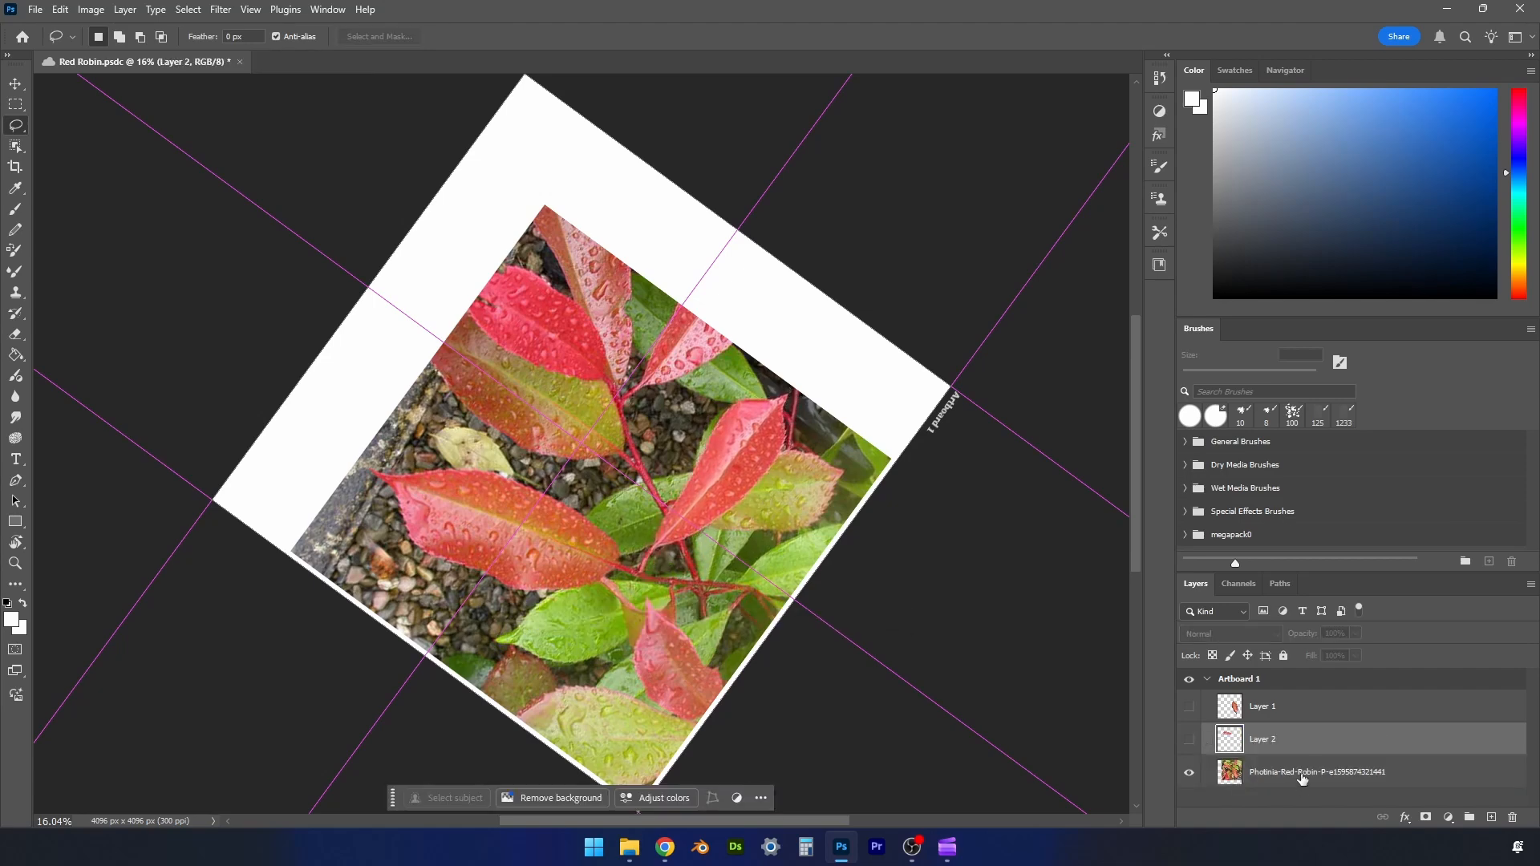
- Lasso the bright green leaf above the large hanging red leaf in the photo and copy it to its own hidden layer
left_click(1316, 771)
key("r")
left_click_drag(760, 511, 800, 320)
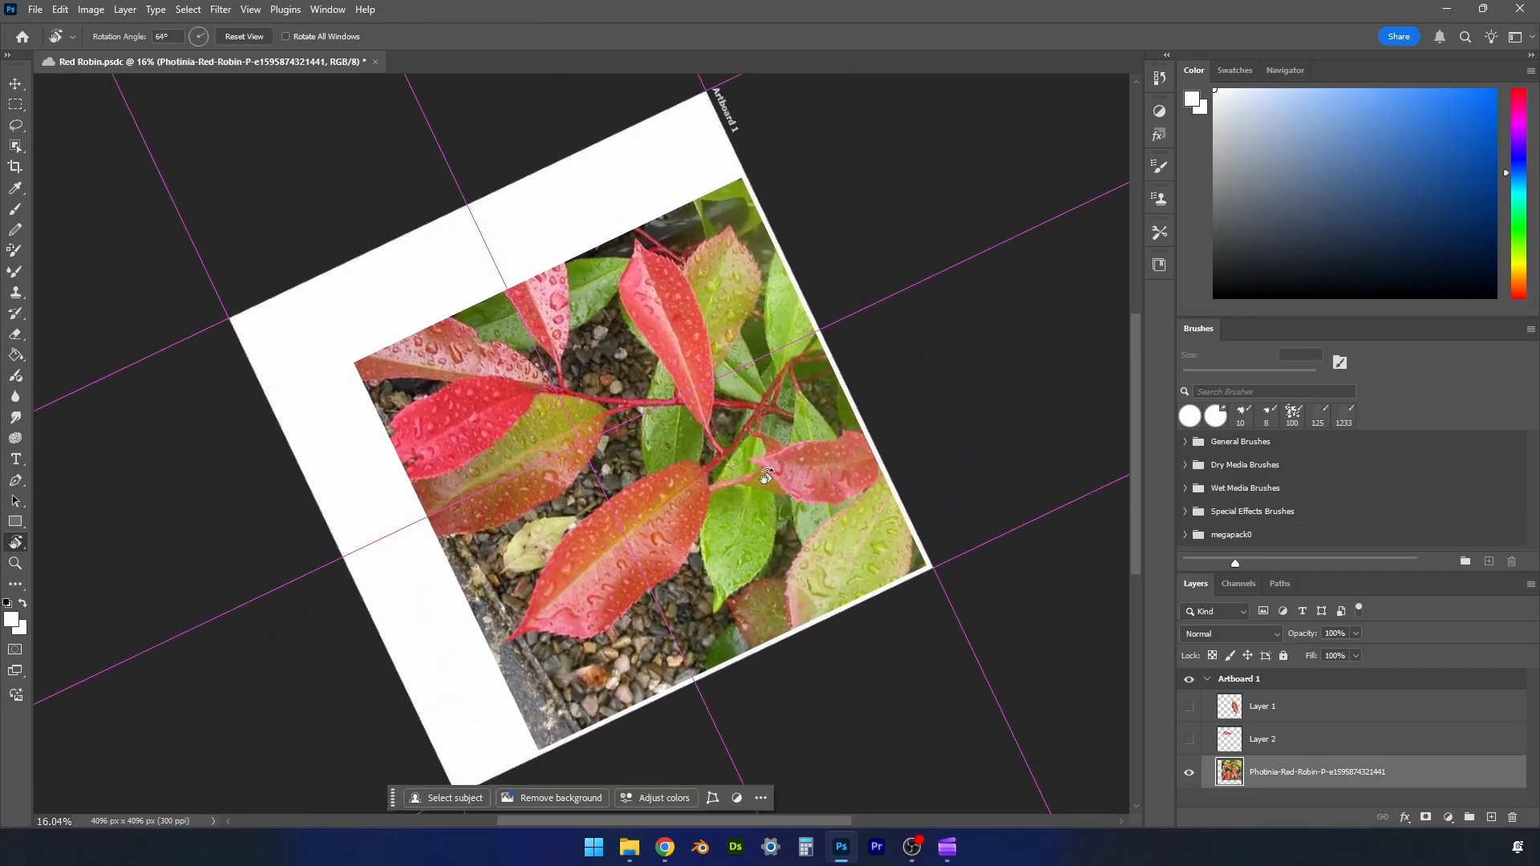
key("l")
left_click_drag(758, 416, 753, 434)
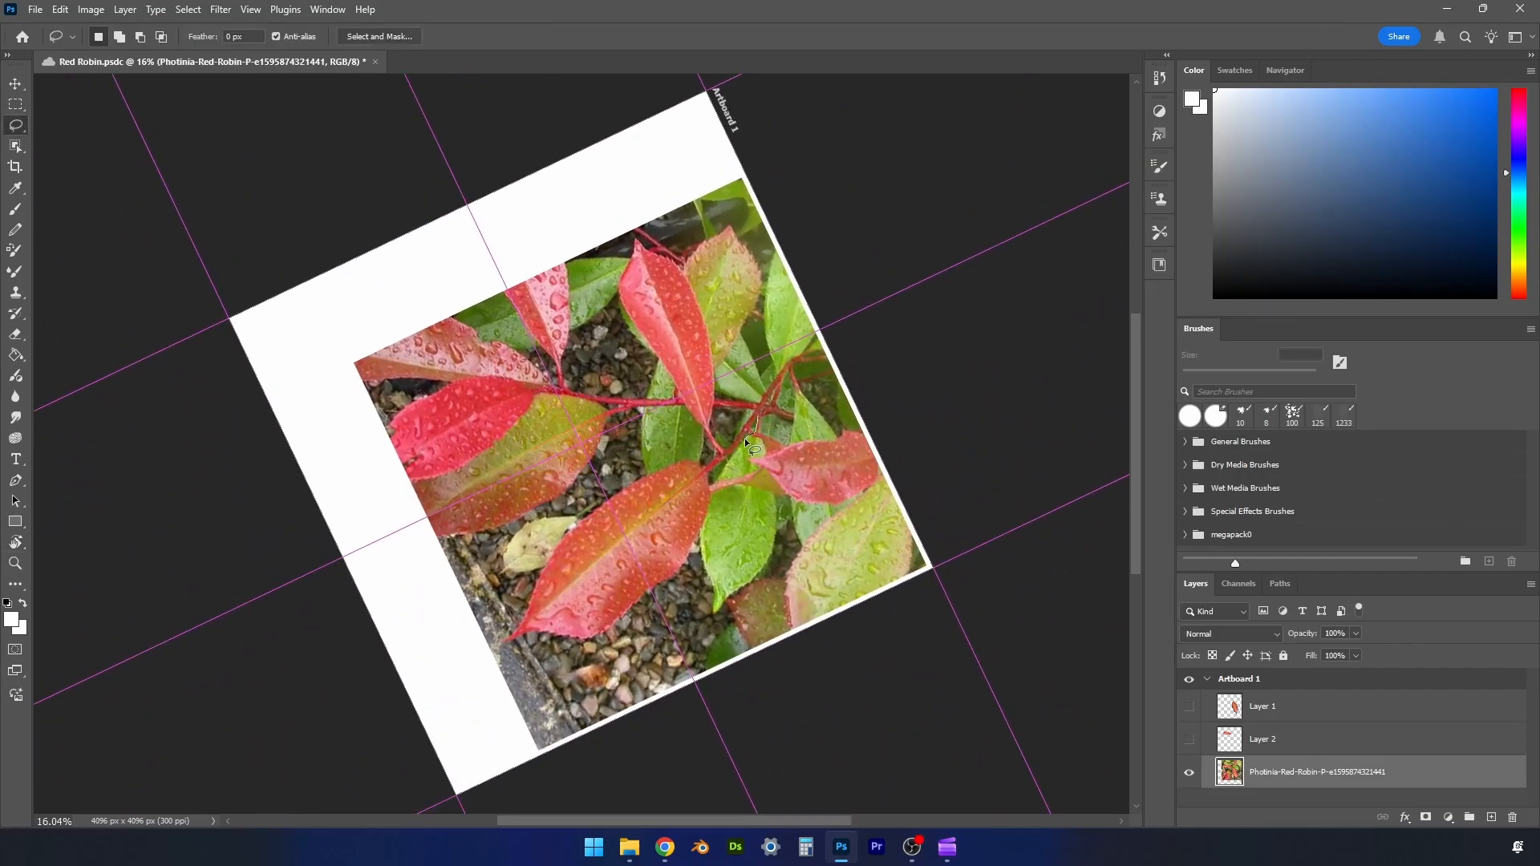
mouse_move(732, 598)
left_mouse_down()
mouse_move(765, 572)
mouse_move(776, 505)
left_mouse_up()
left_click_drag(764, 439, 759, 418)
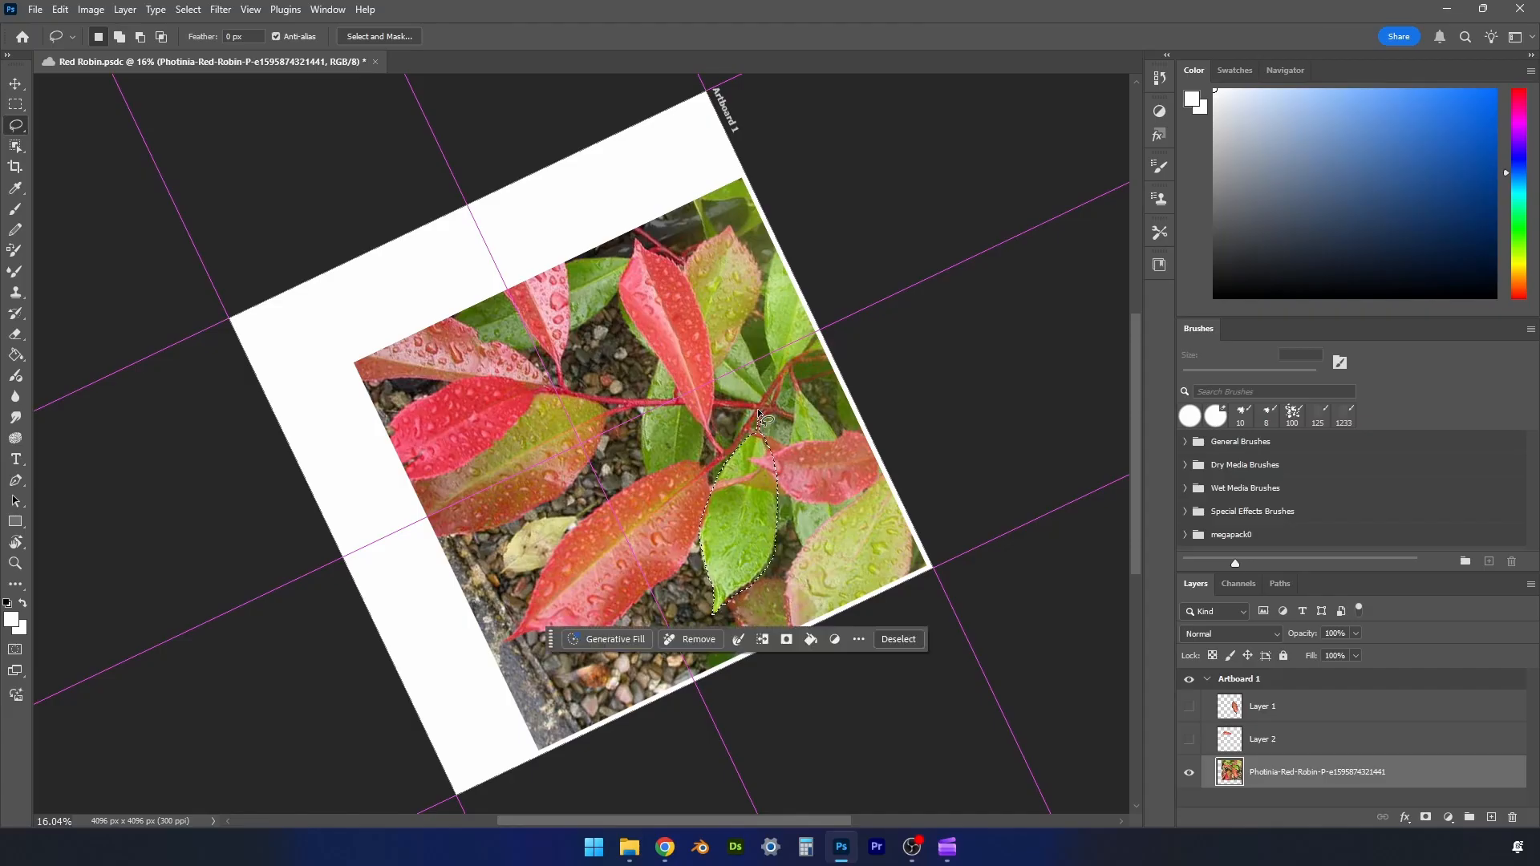
key("ctrl+j")
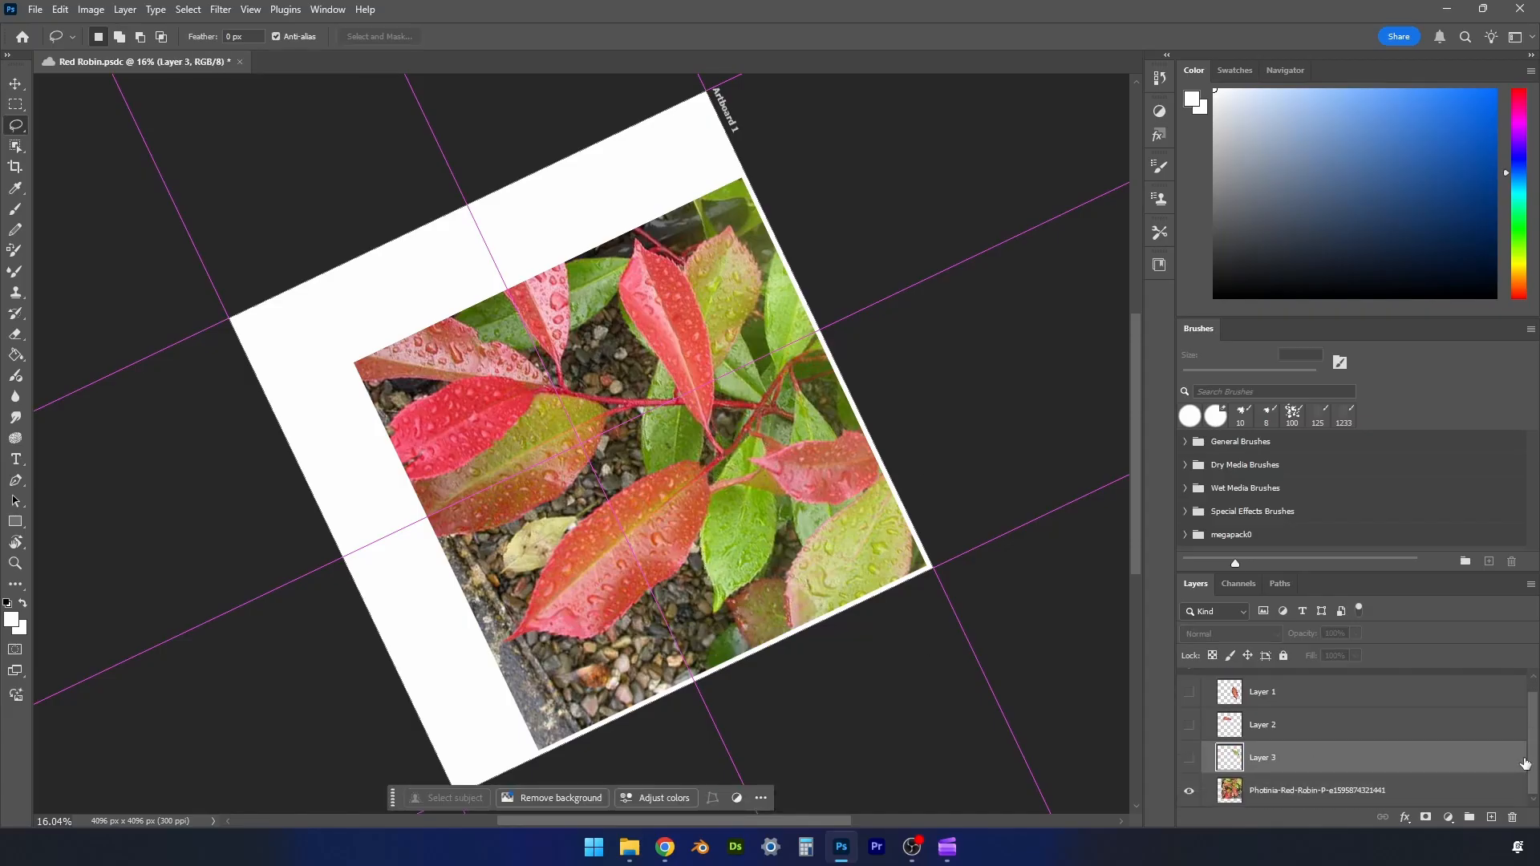
- Lasso the green-and-red leaf at the photo's lower edge, extending its tip below the photo, and copy it to a new layer
key("r")
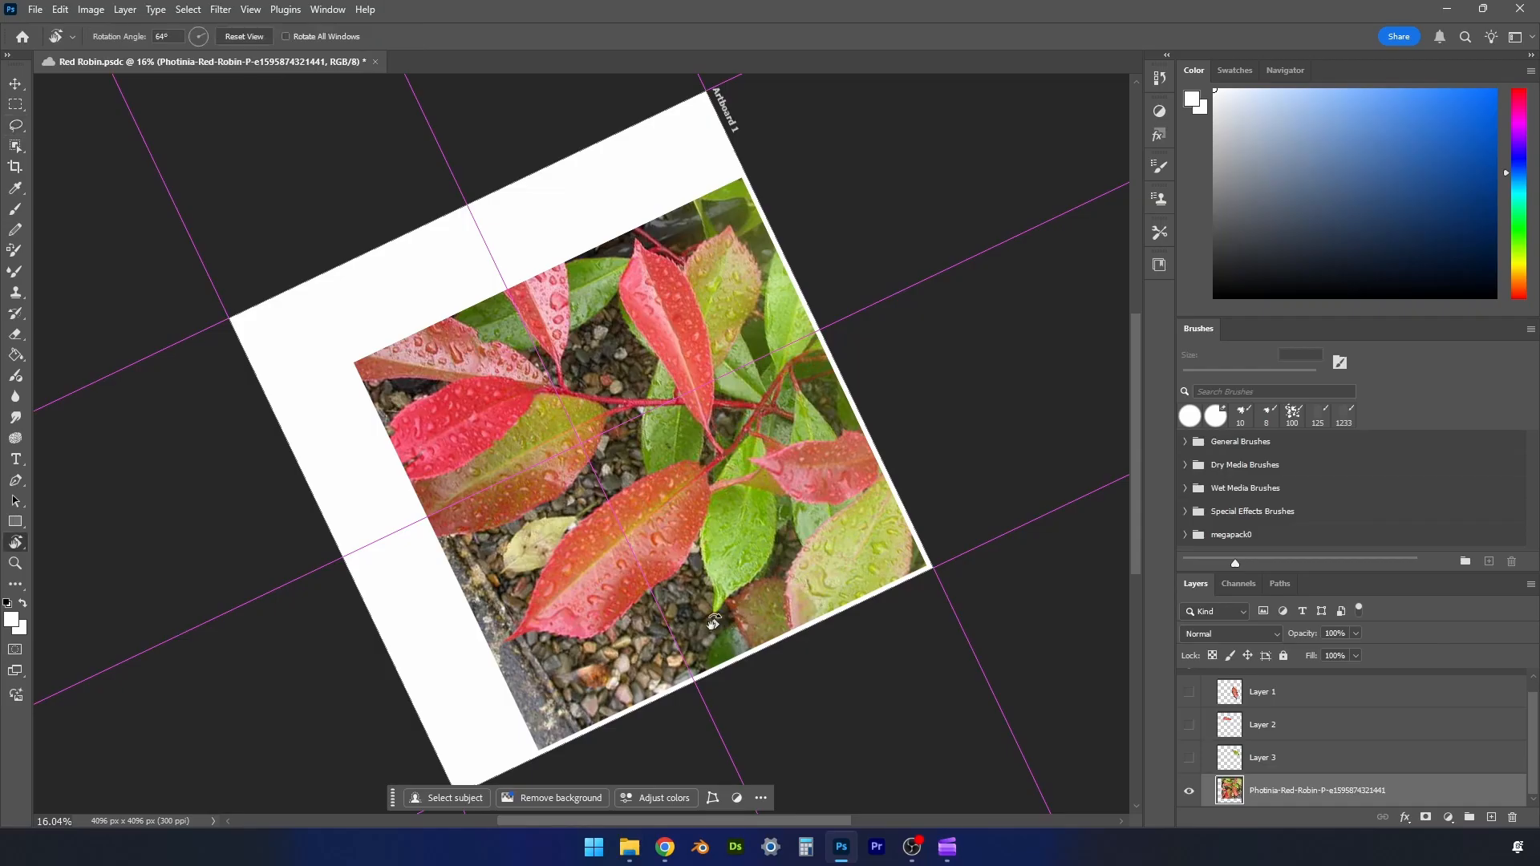
left_click_drag(740, 600, 818, 406)
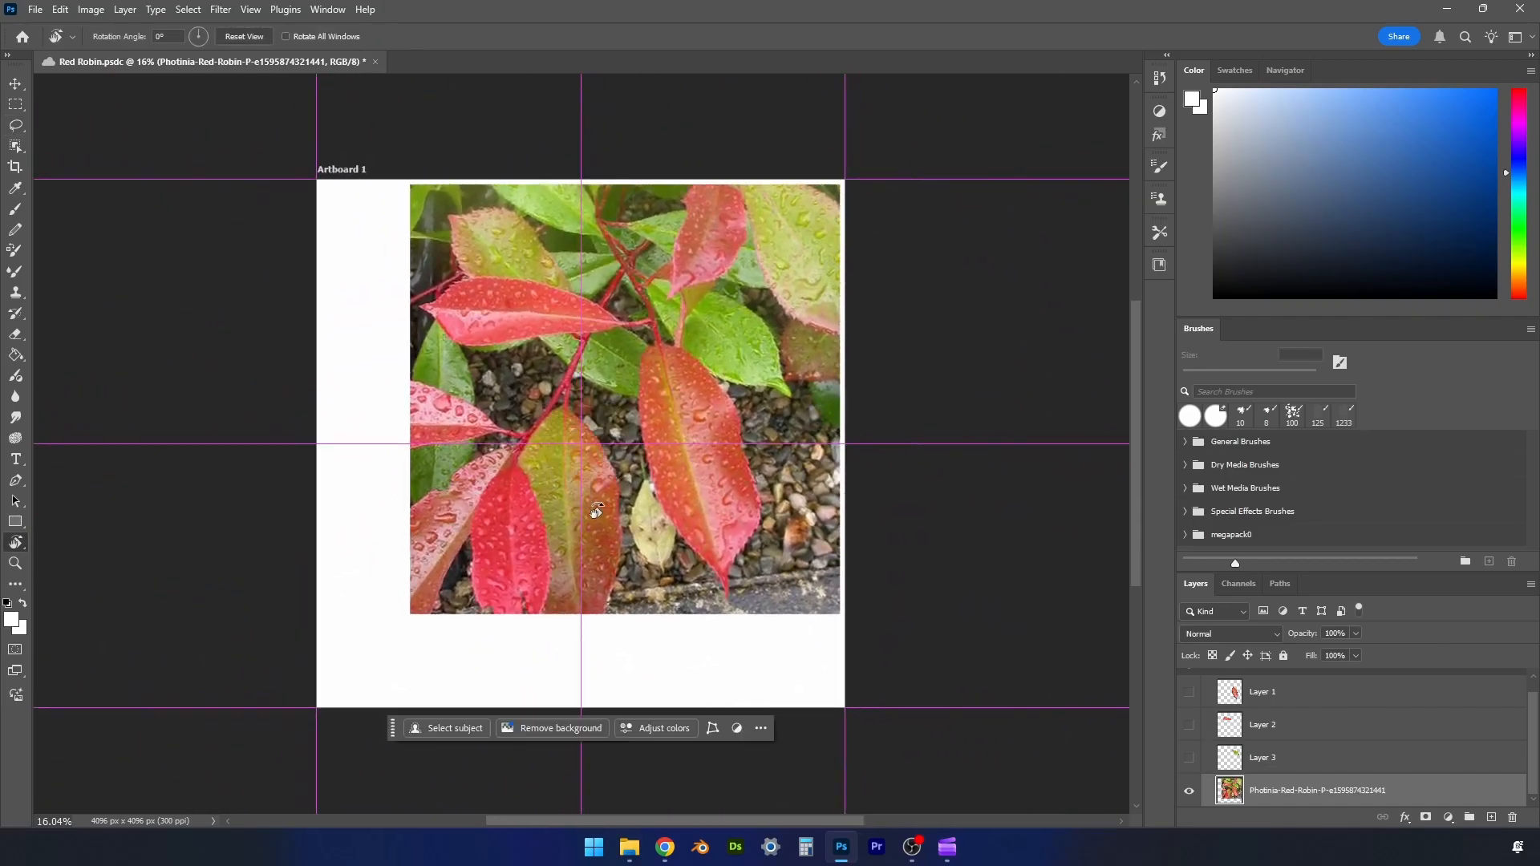
key("l")
mouse_move(571, 392)
left_mouse_down()
mouse_move(619, 495)
mouse_move(622, 551)
mouse_move(566, 678)
mouse_move(508, 524)
mouse_move(515, 457)
mouse_move(571, 397)
left_mouse_up()
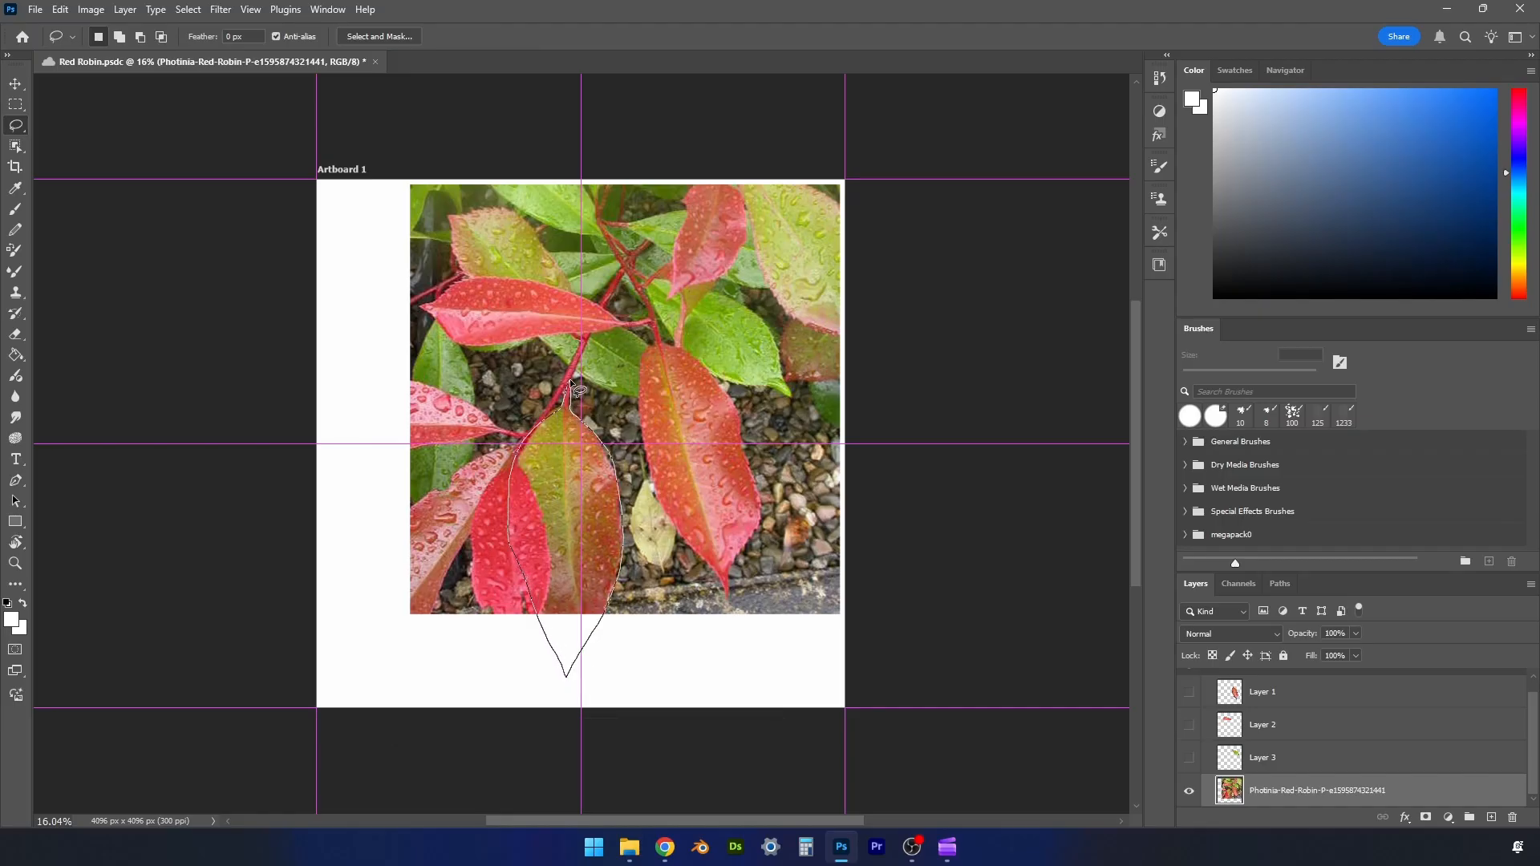
key("ctrl+j")
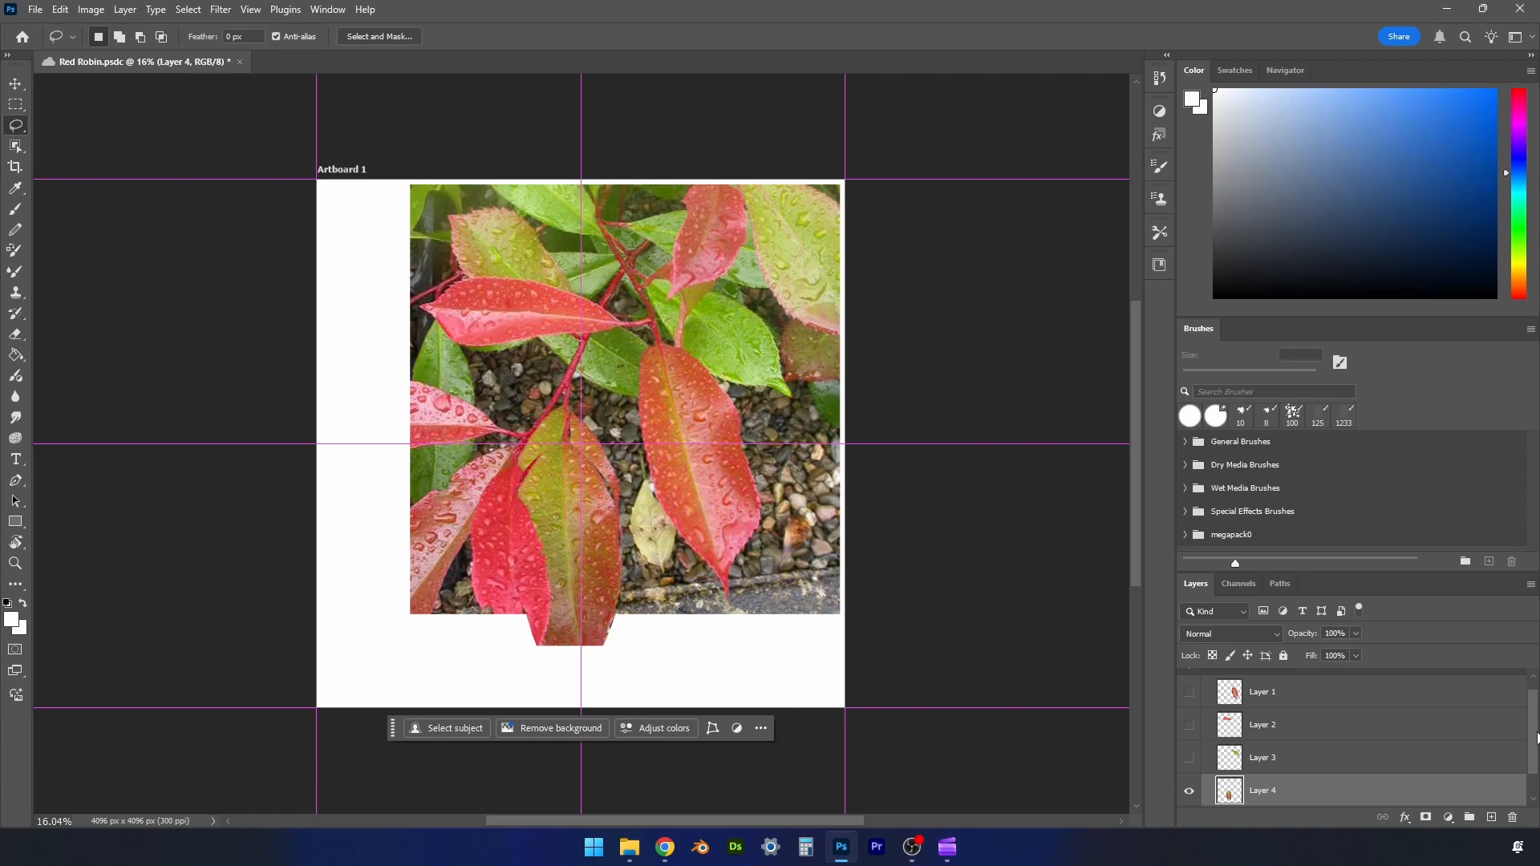
left_click_drag(1536, 738, 1534, 760)
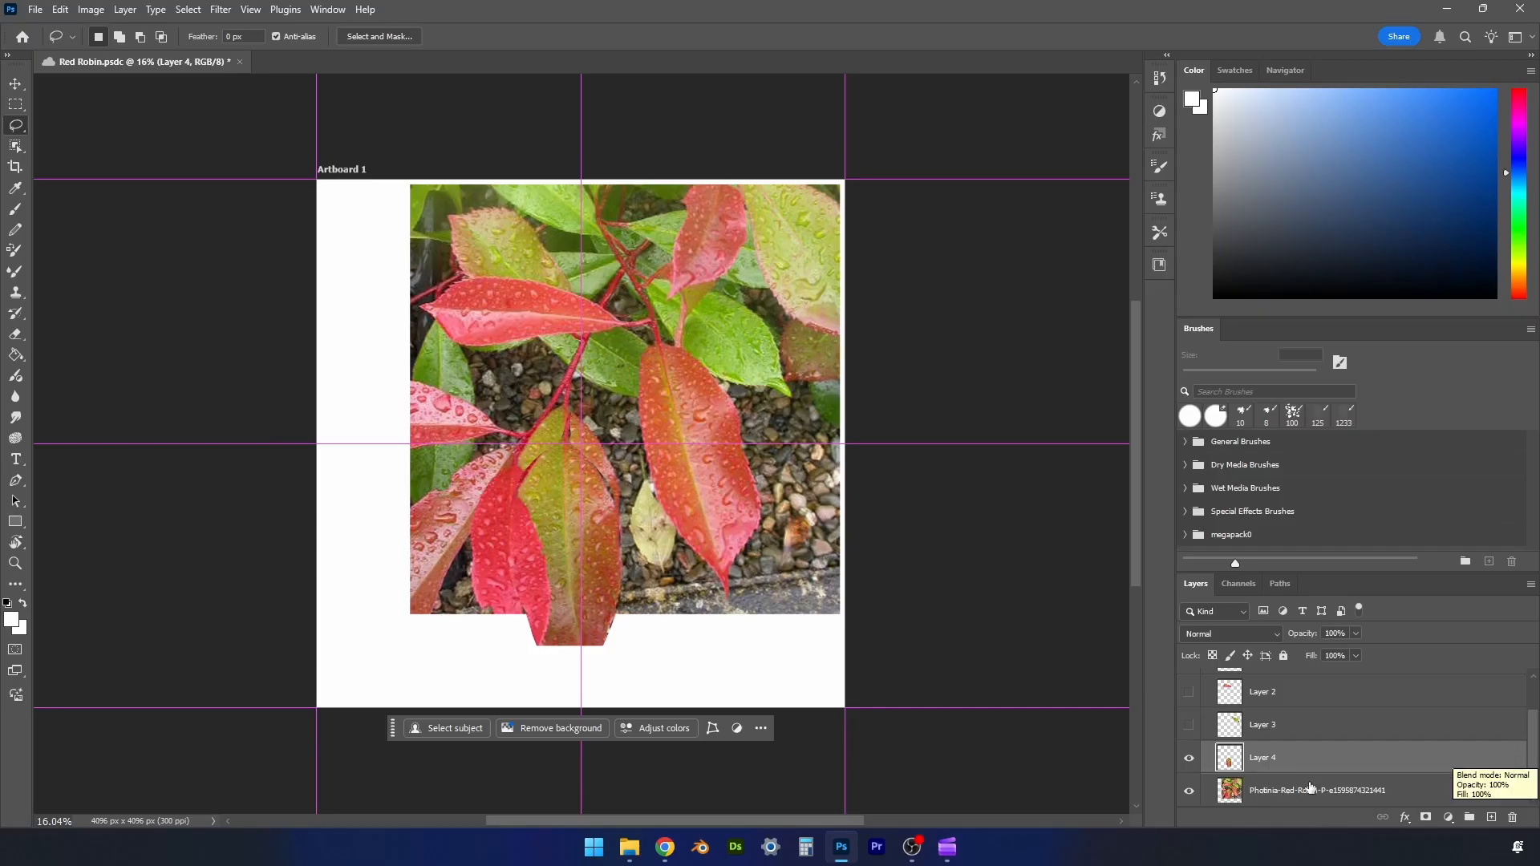
- Hide the Photinia photo layer and show all four cut-out leaf layers
left_click(1189, 792)
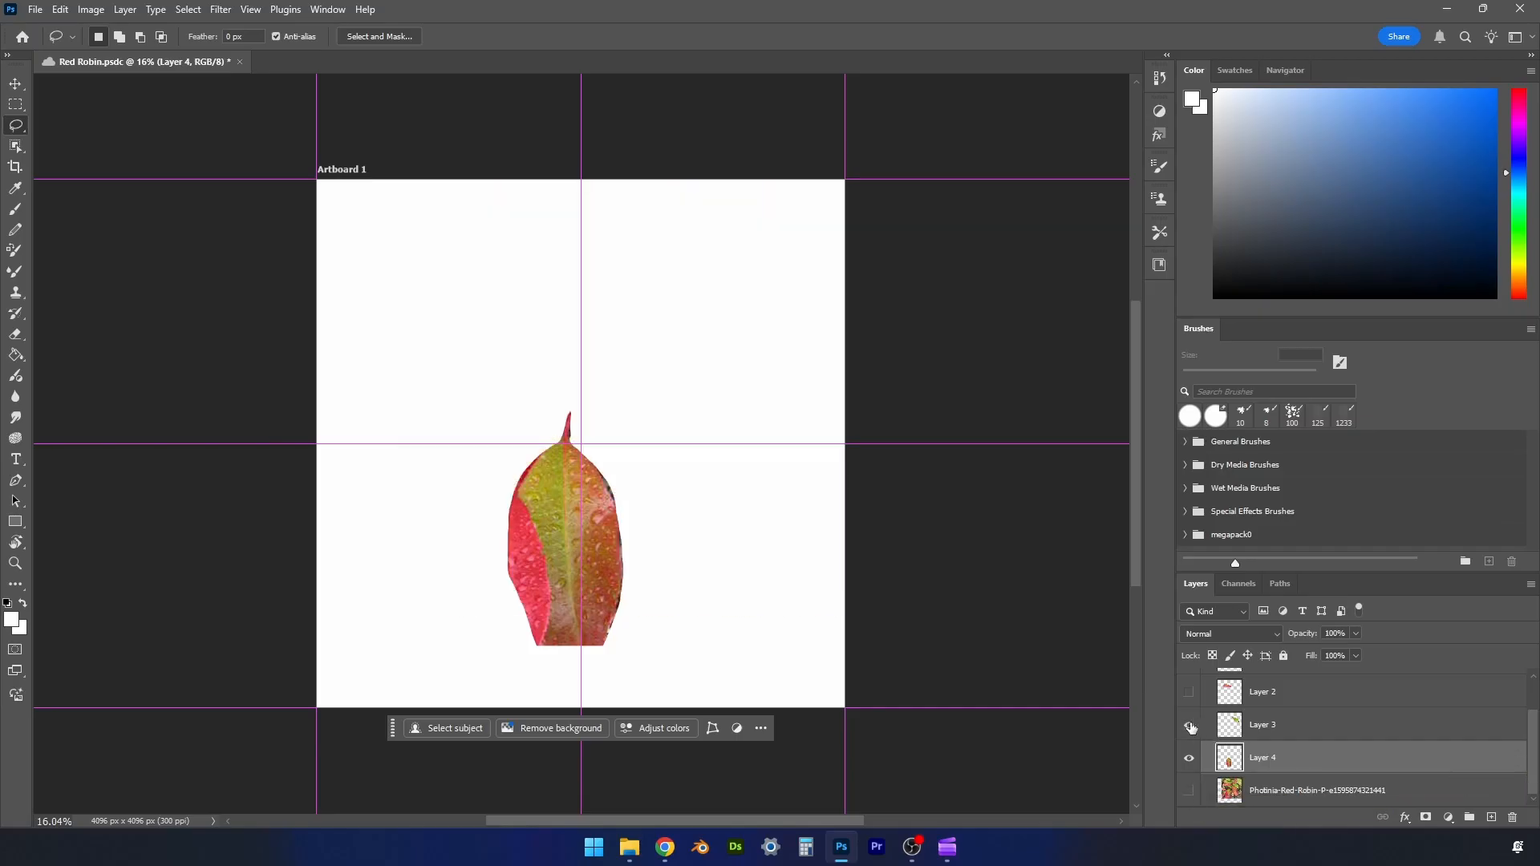
left_click(1188, 725)
left_click(1189, 691)
left_click_drag(1532, 743, 1504, 712)
left_click(1189, 697)
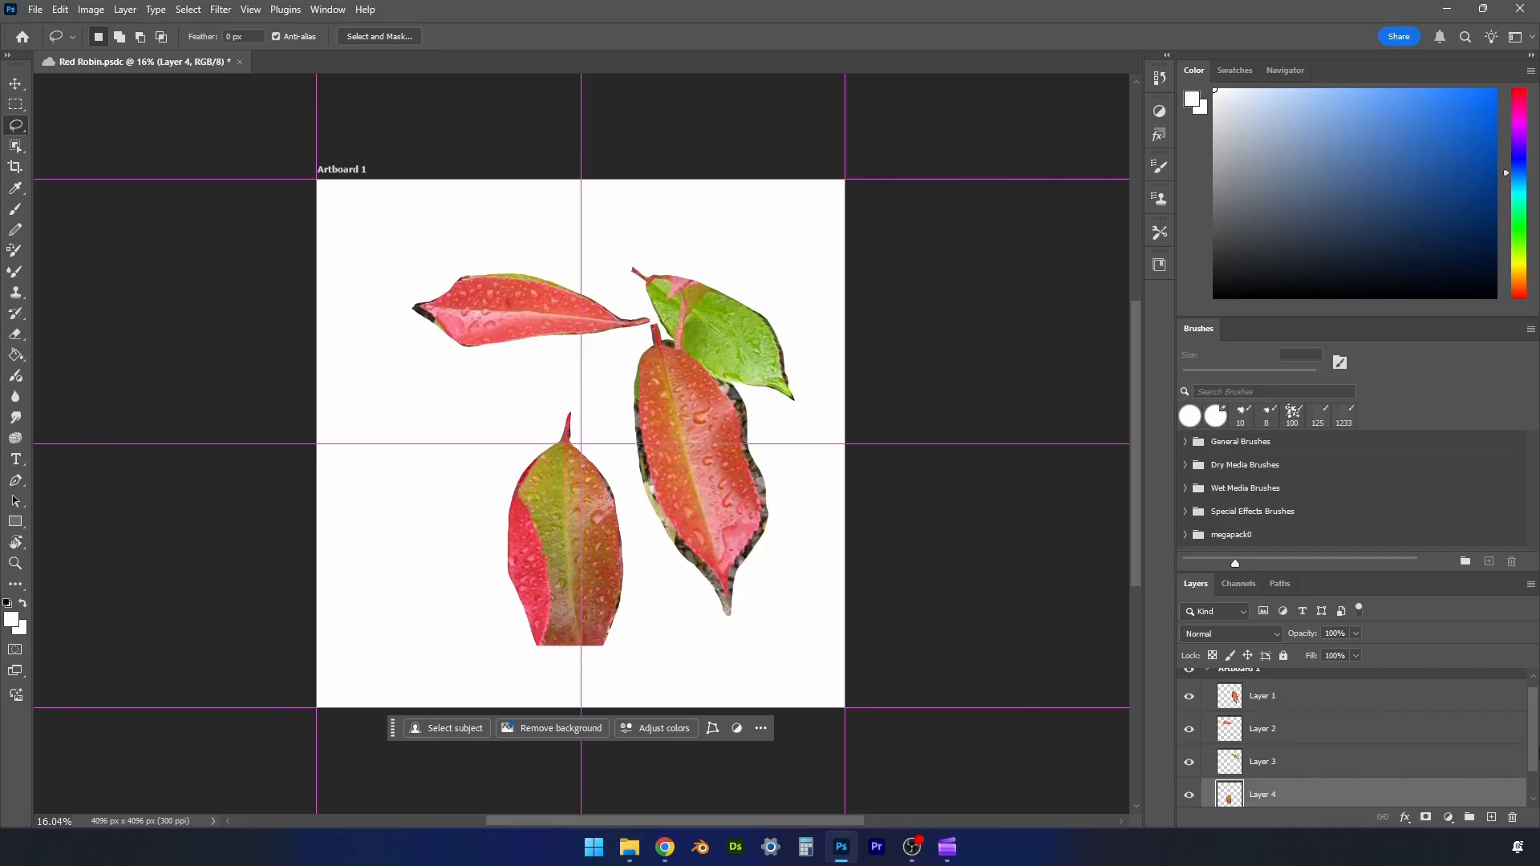
left_click_drag(1533, 752, 1533, 763)
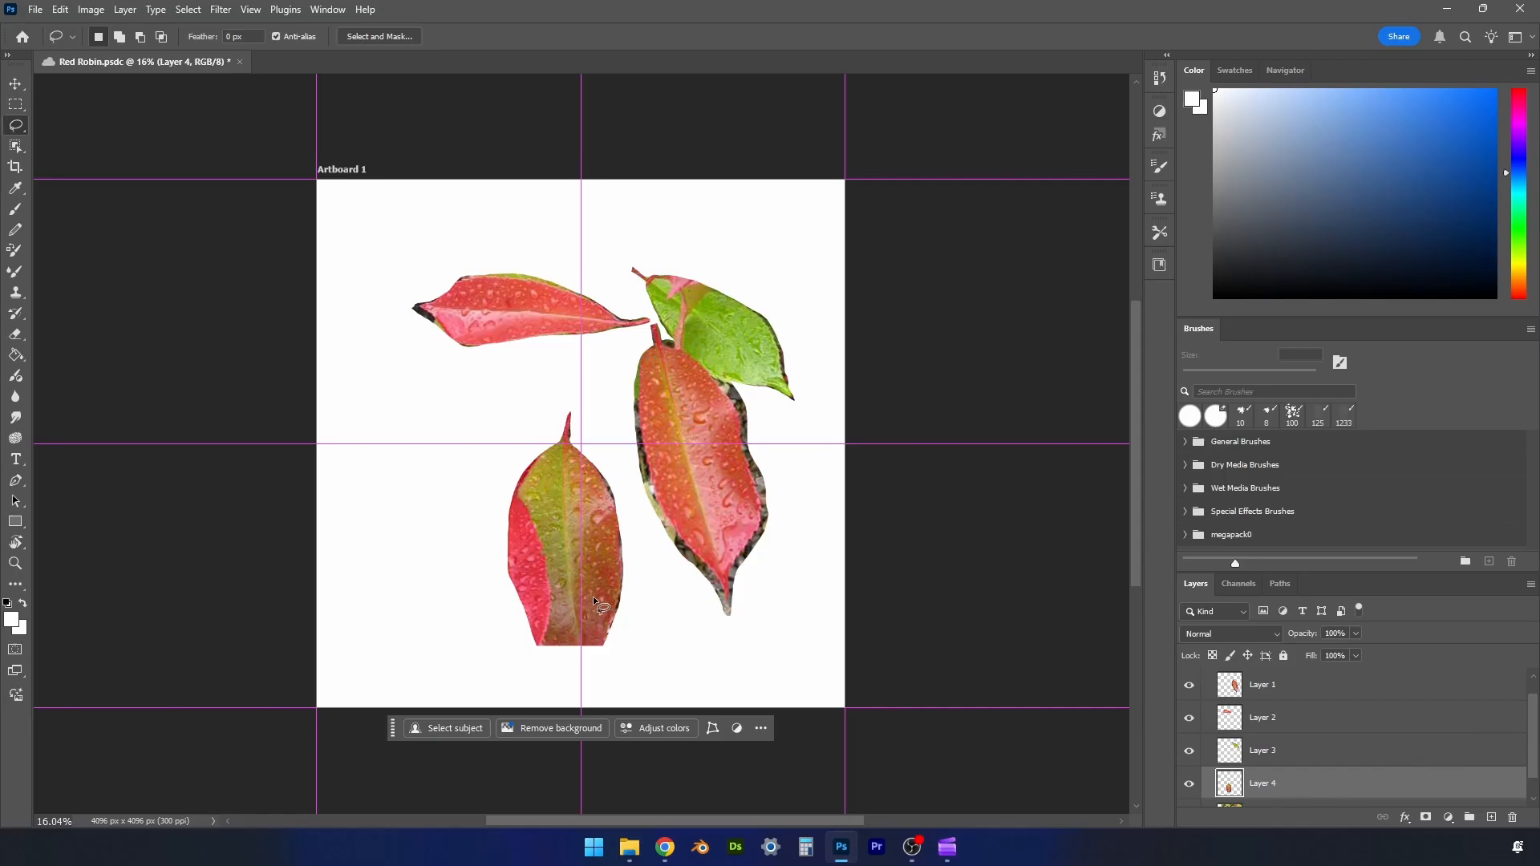
- Rotate the green-and-red leaf about 180°, scale it to about 86% and place it in the artboard's lower-left quadrant
key("v")
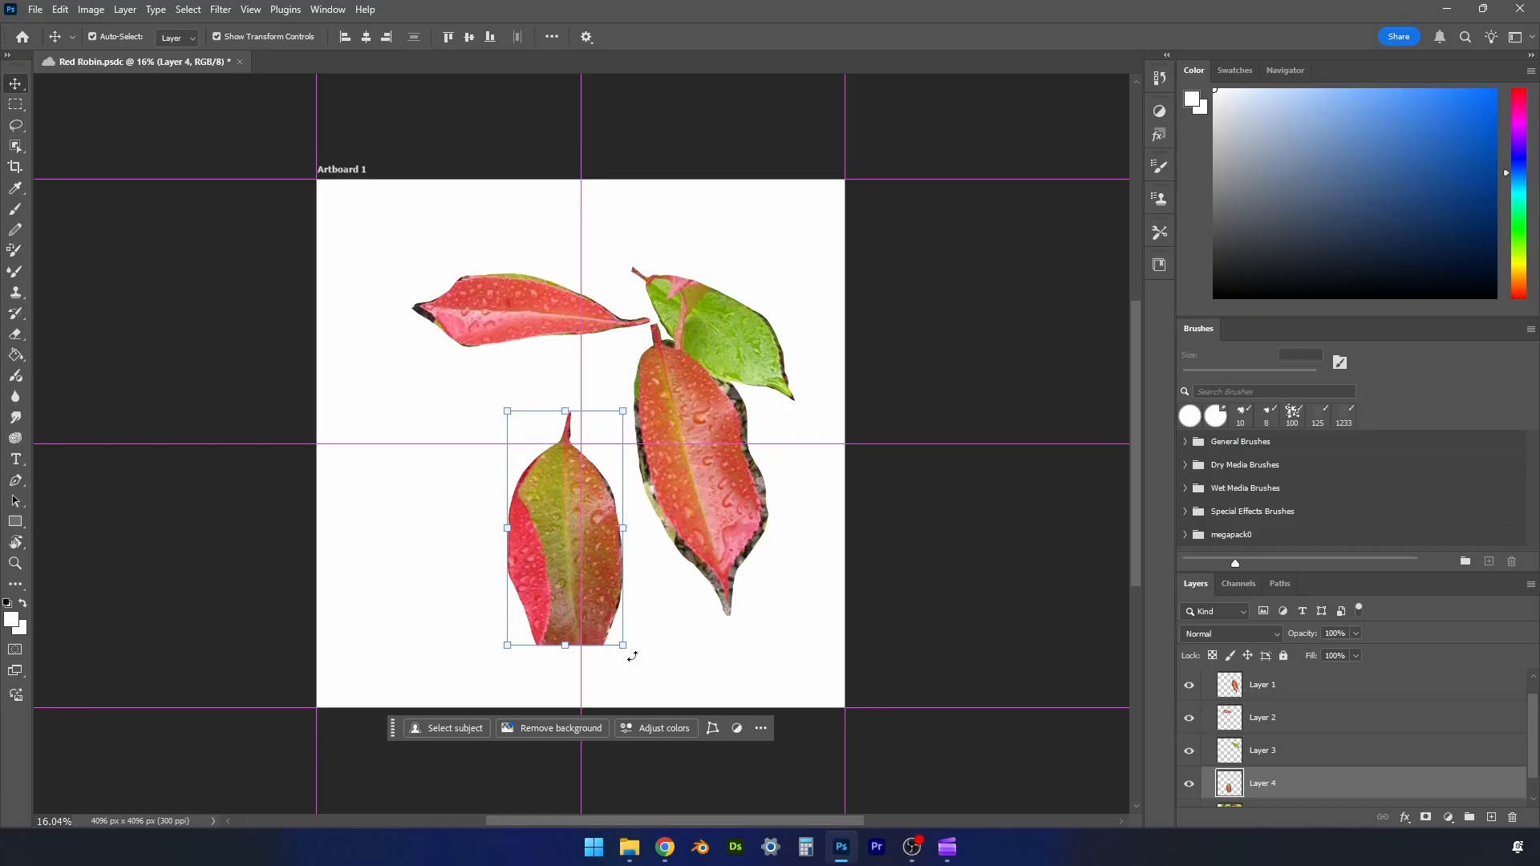
left_click_drag(632, 656, 505, 401)
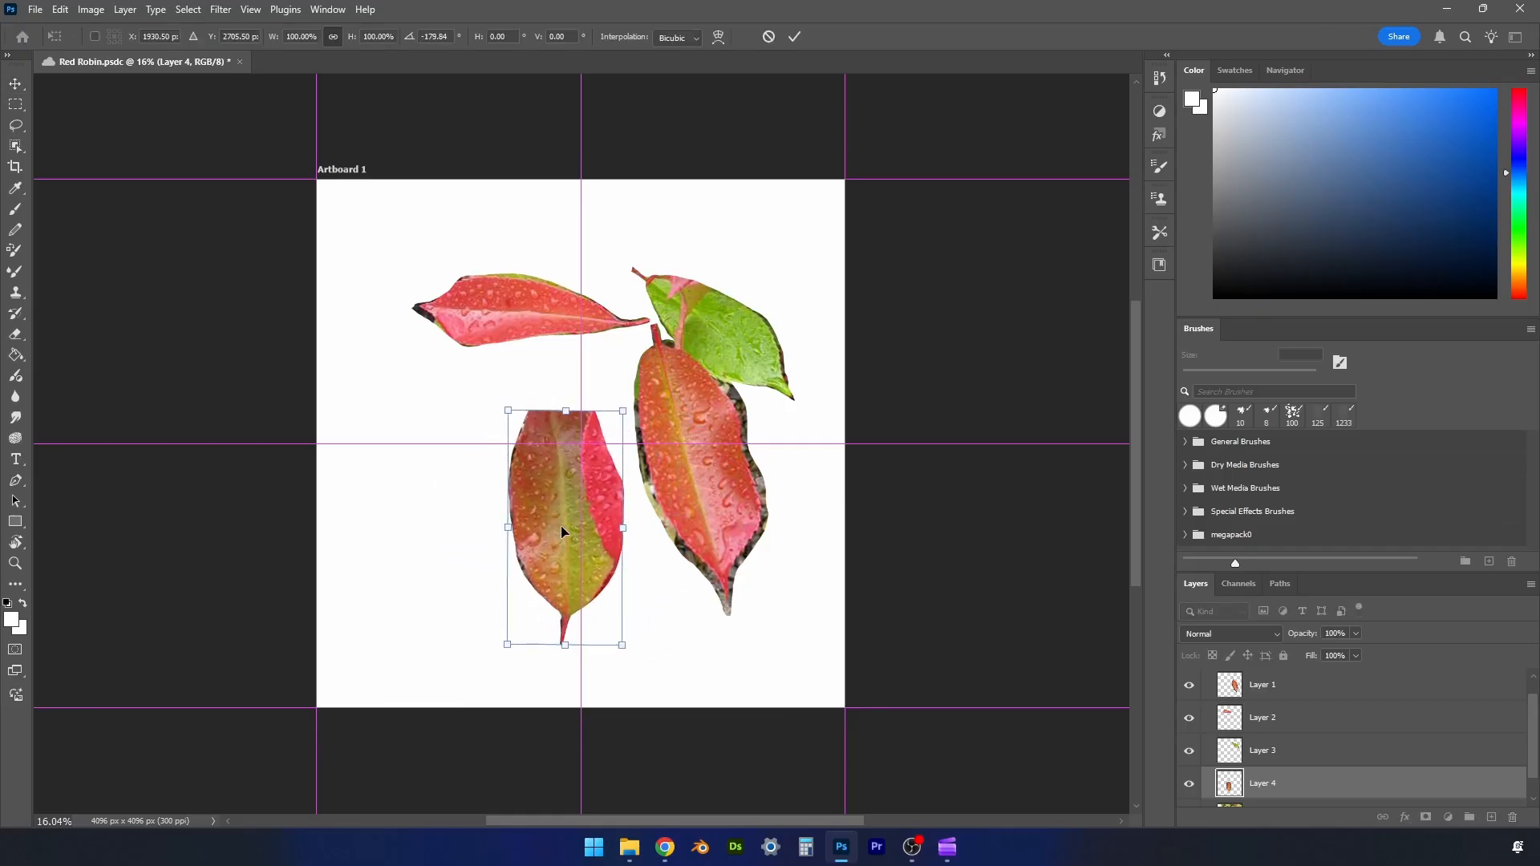
left_click_drag(561, 526, 447, 586)
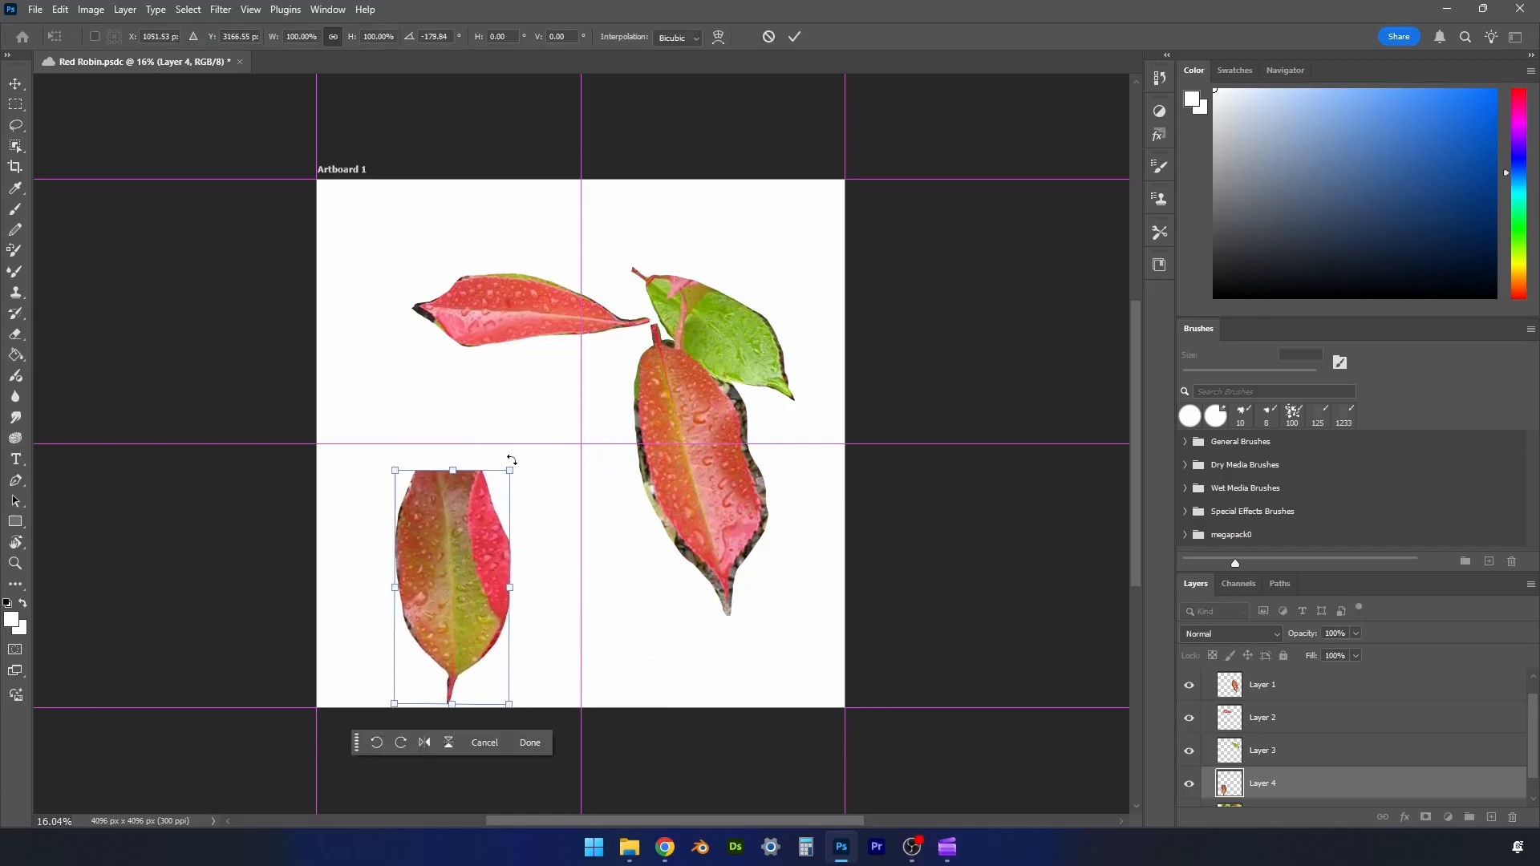
left_click_drag(510, 470, 493, 503)
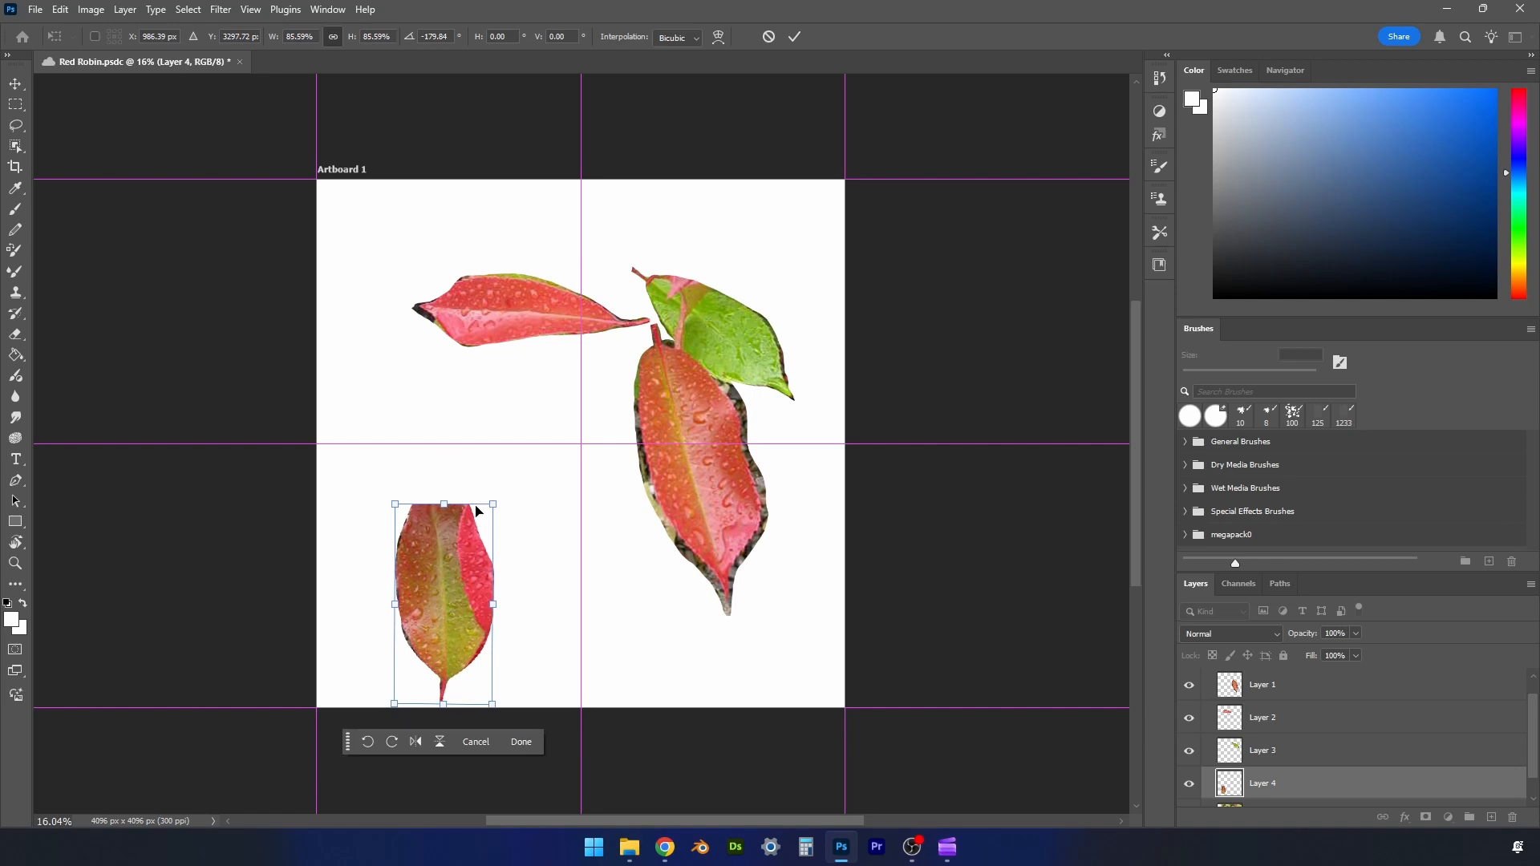
left_click(719, 494)
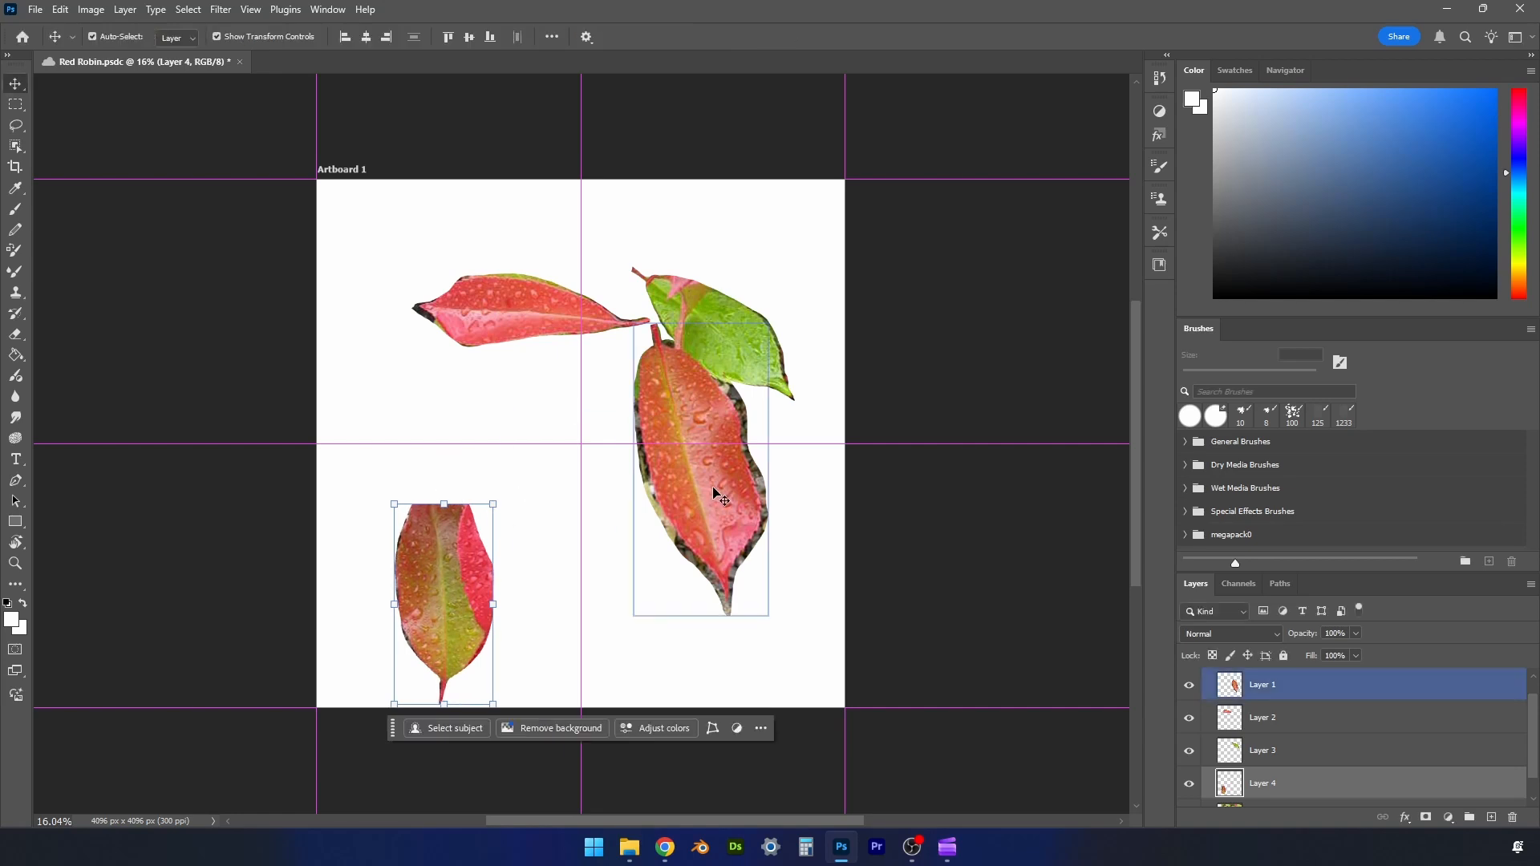
- Turn the large red leaf upright with its stem down and fit it into the artboard's lower-right quadrant
left_click_drag(705, 483, 727, 606)
left_click_drag(791, 741, 685, 450)
left_click_drag(726, 575, 723, 570)
left_click(794, 37)
- Rotate the green leaf upright with its stem down and enlarge it to fill the height of the artboard's upper-right quadrant
left_click(722, 337)
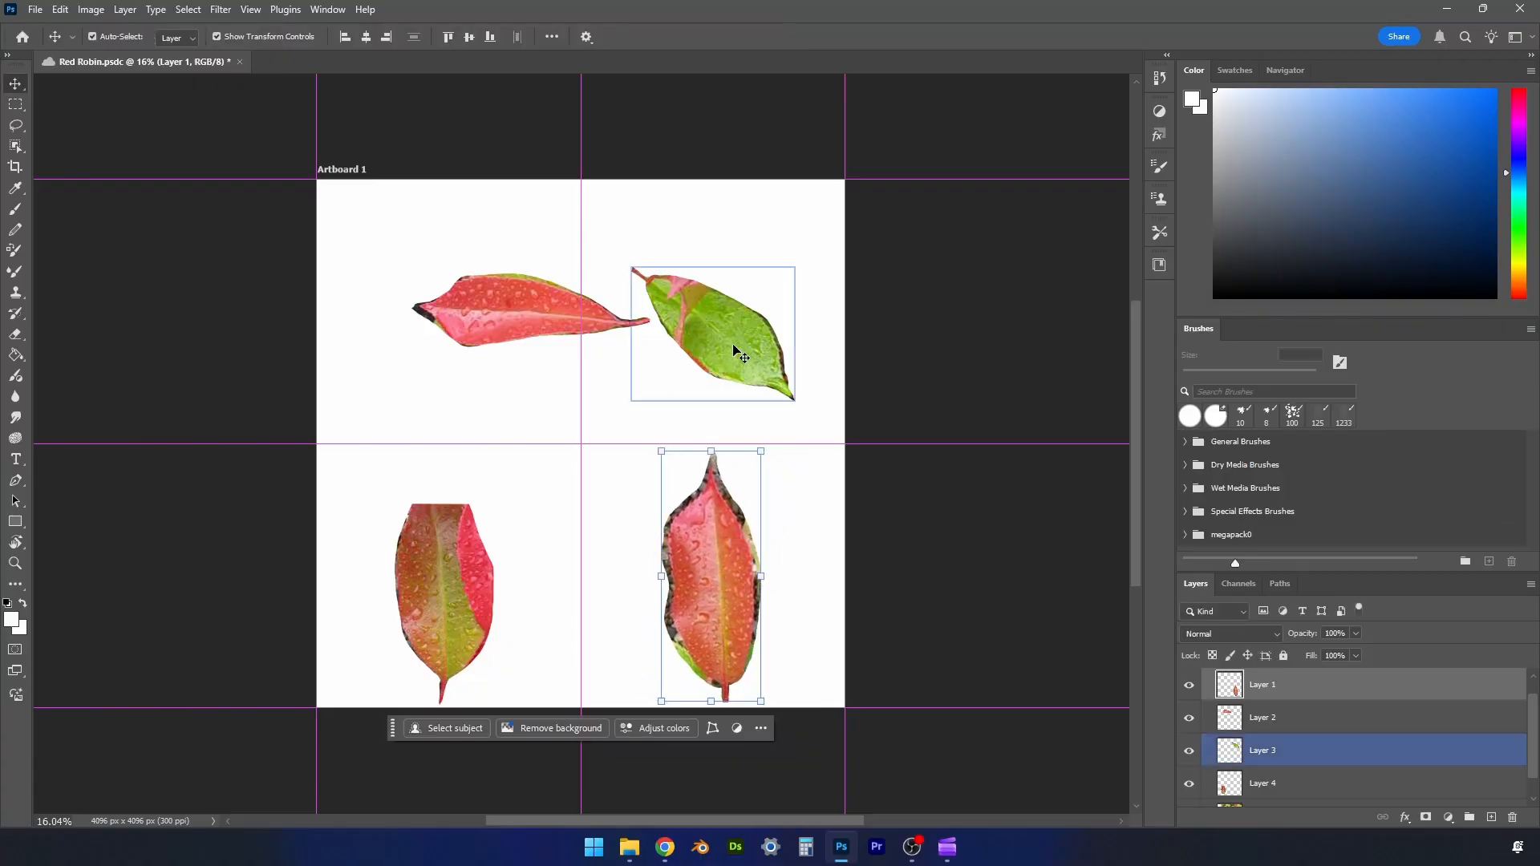
left_click_drag(806, 413, 738, 186)
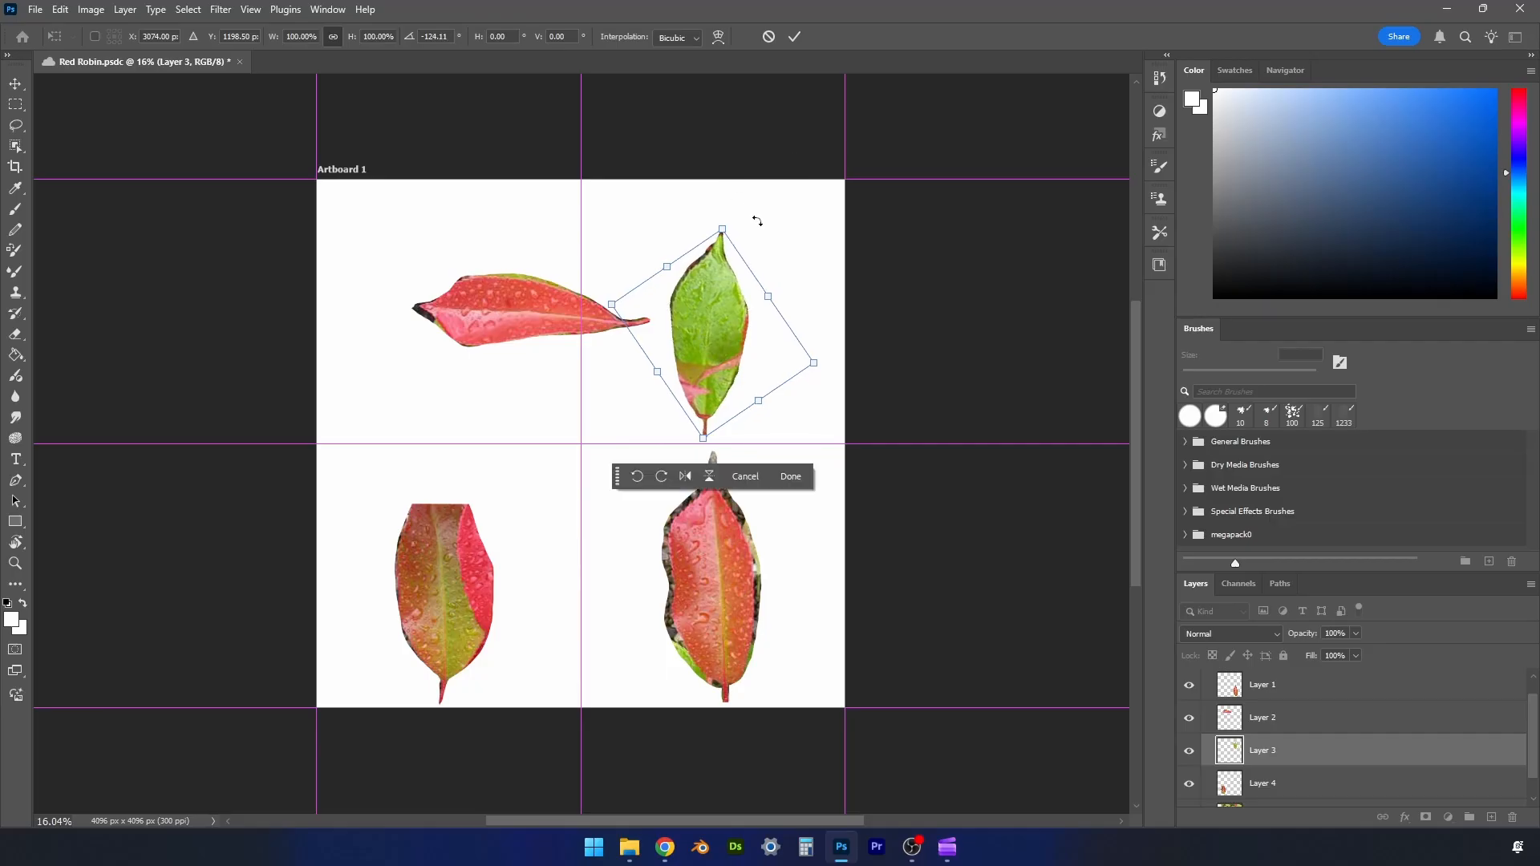
left_click_drag(744, 253, 747, 172)
left_click(794, 37)
- Rotate the narrow red leaf about 90°, fit it slightly enlarged into the artboard's upper-left quadrant, and save the document
left_click(505, 295)
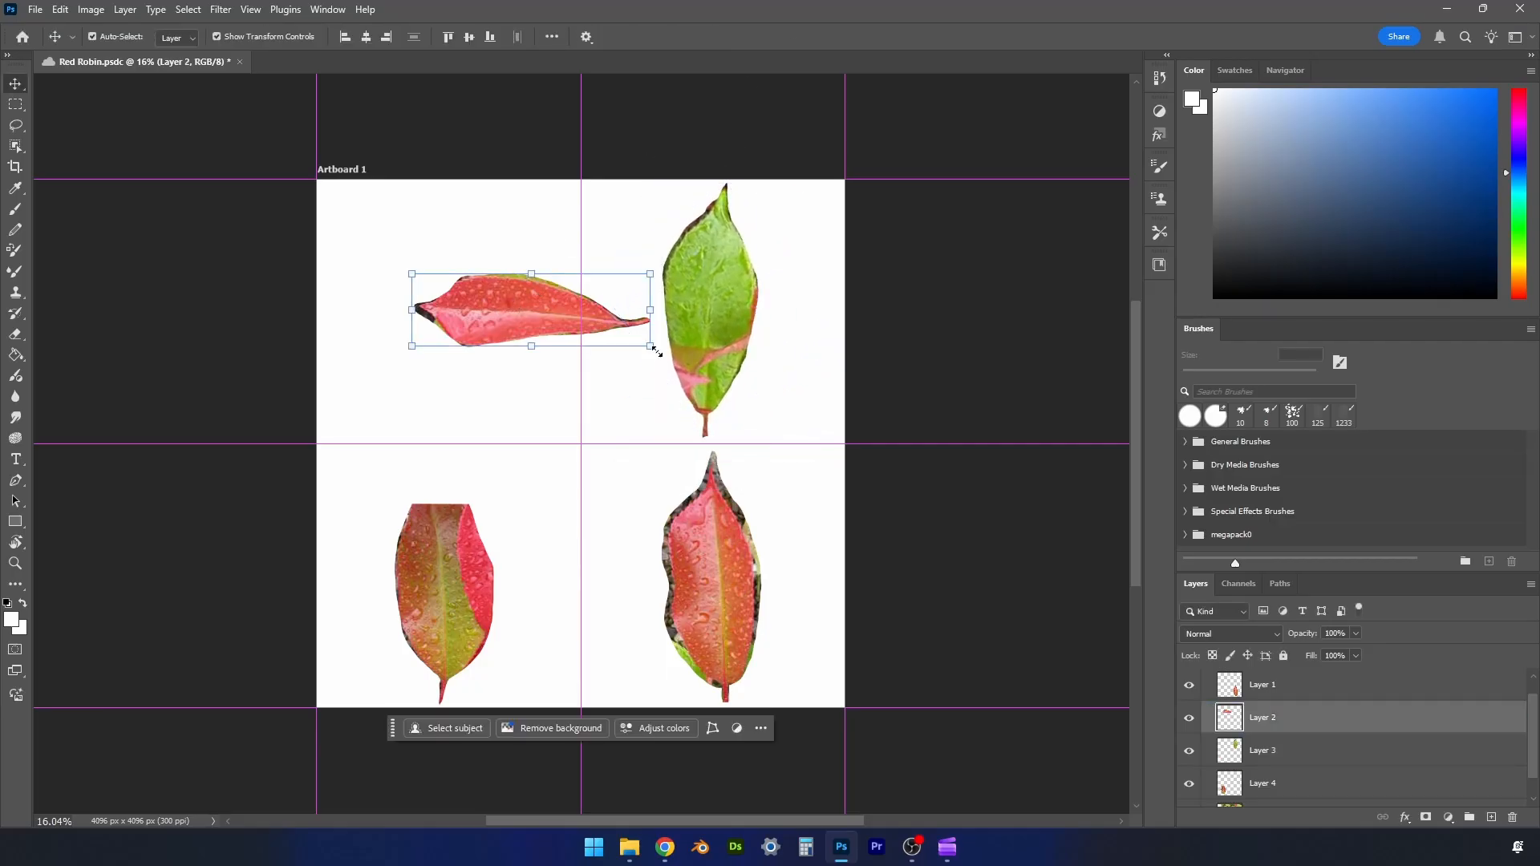
left_click_drag(659, 357, 469, 481)
left_click_drag(538, 294, 463, 302)
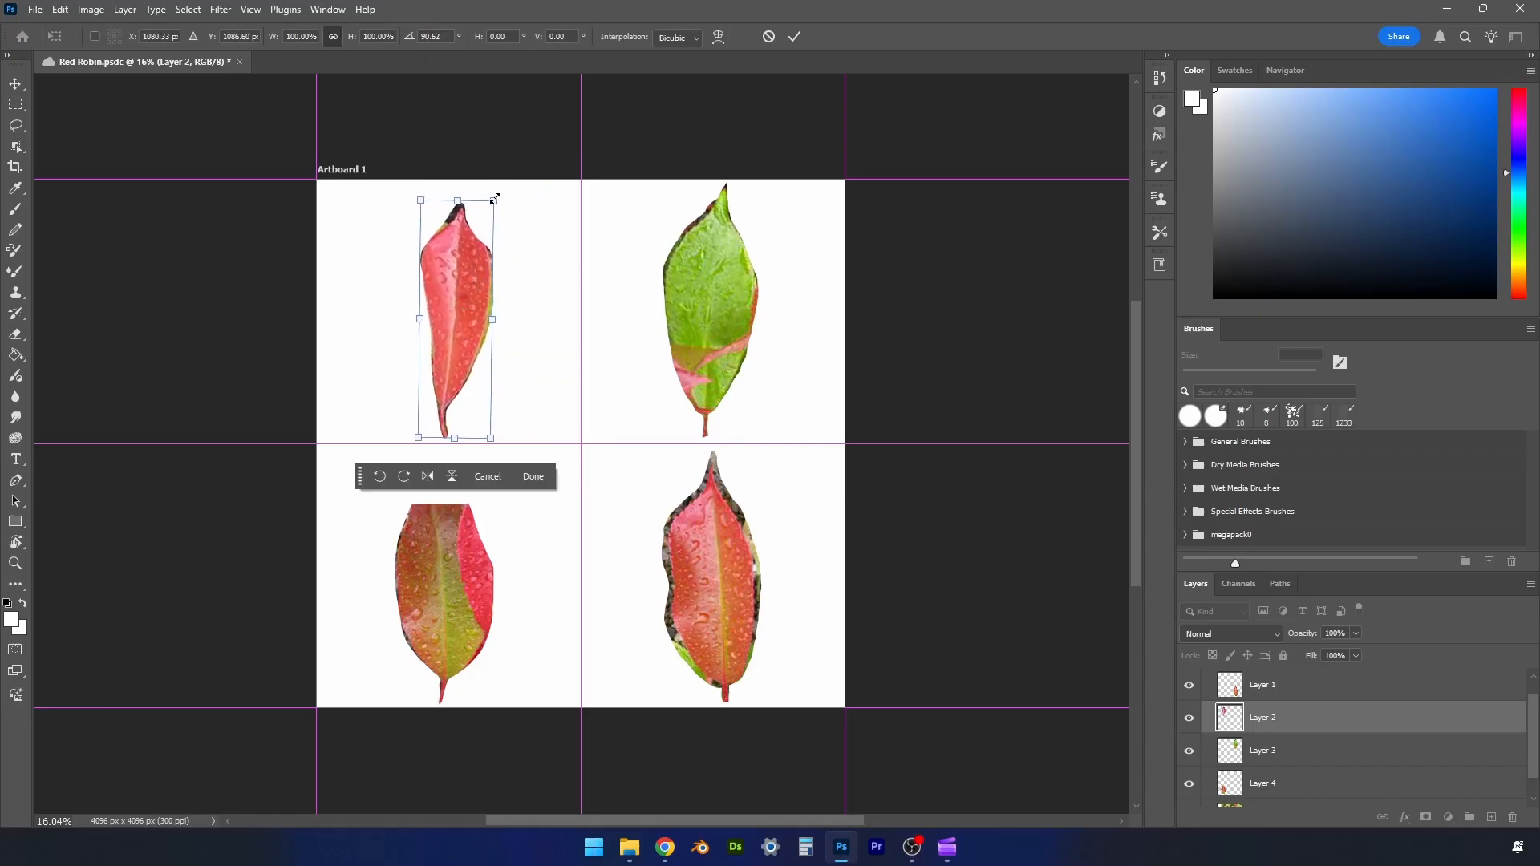
left_click_drag(494, 199, 503, 173)
left_click(794, 36)
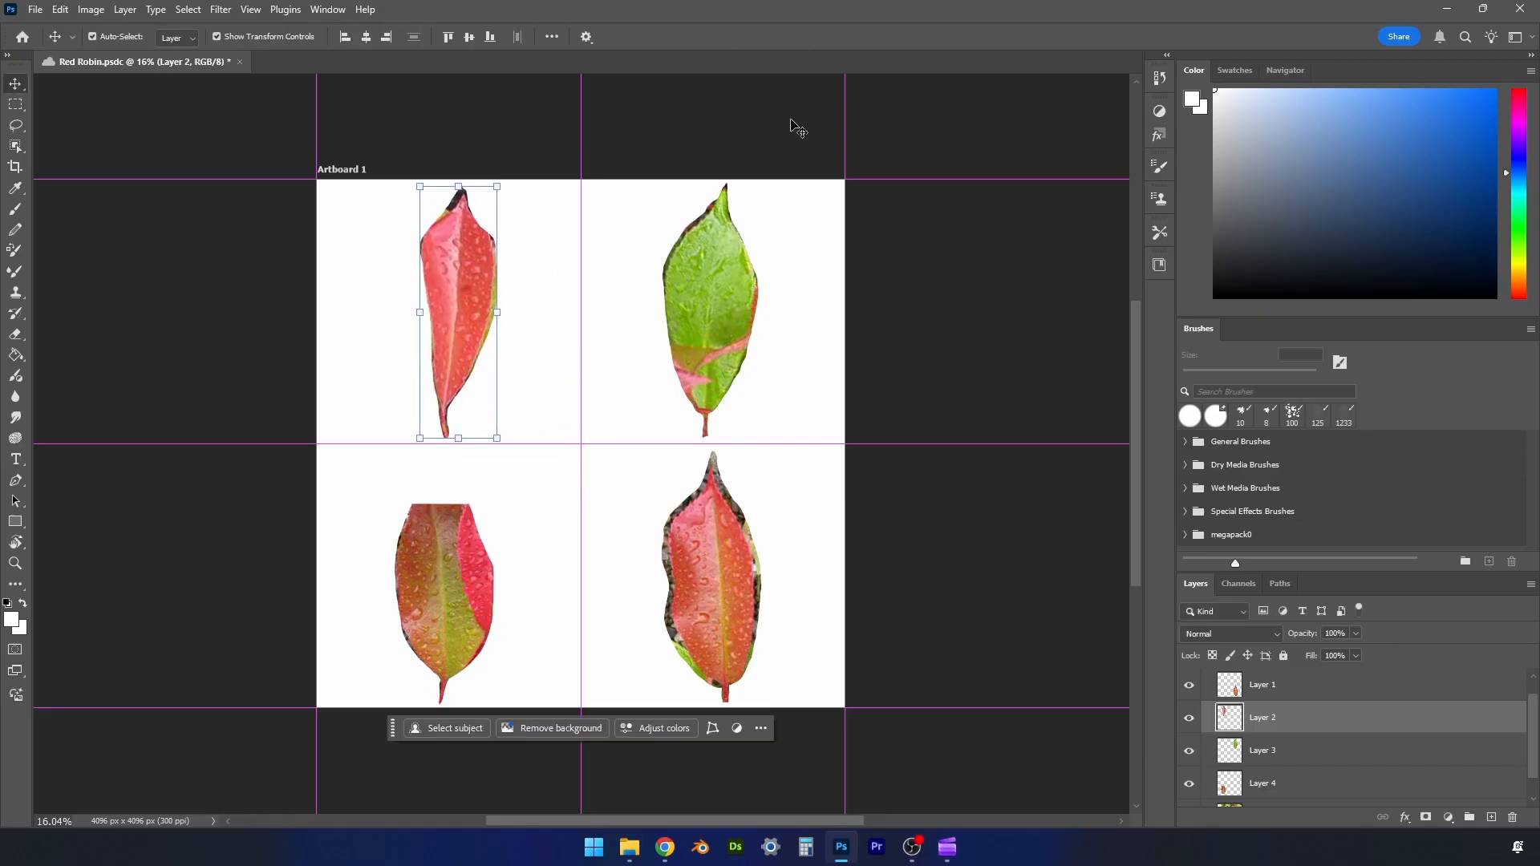
key("ctrl+s")
- Group the four leaf layers together with the Photinia photo layer
left_click(1323, 691)
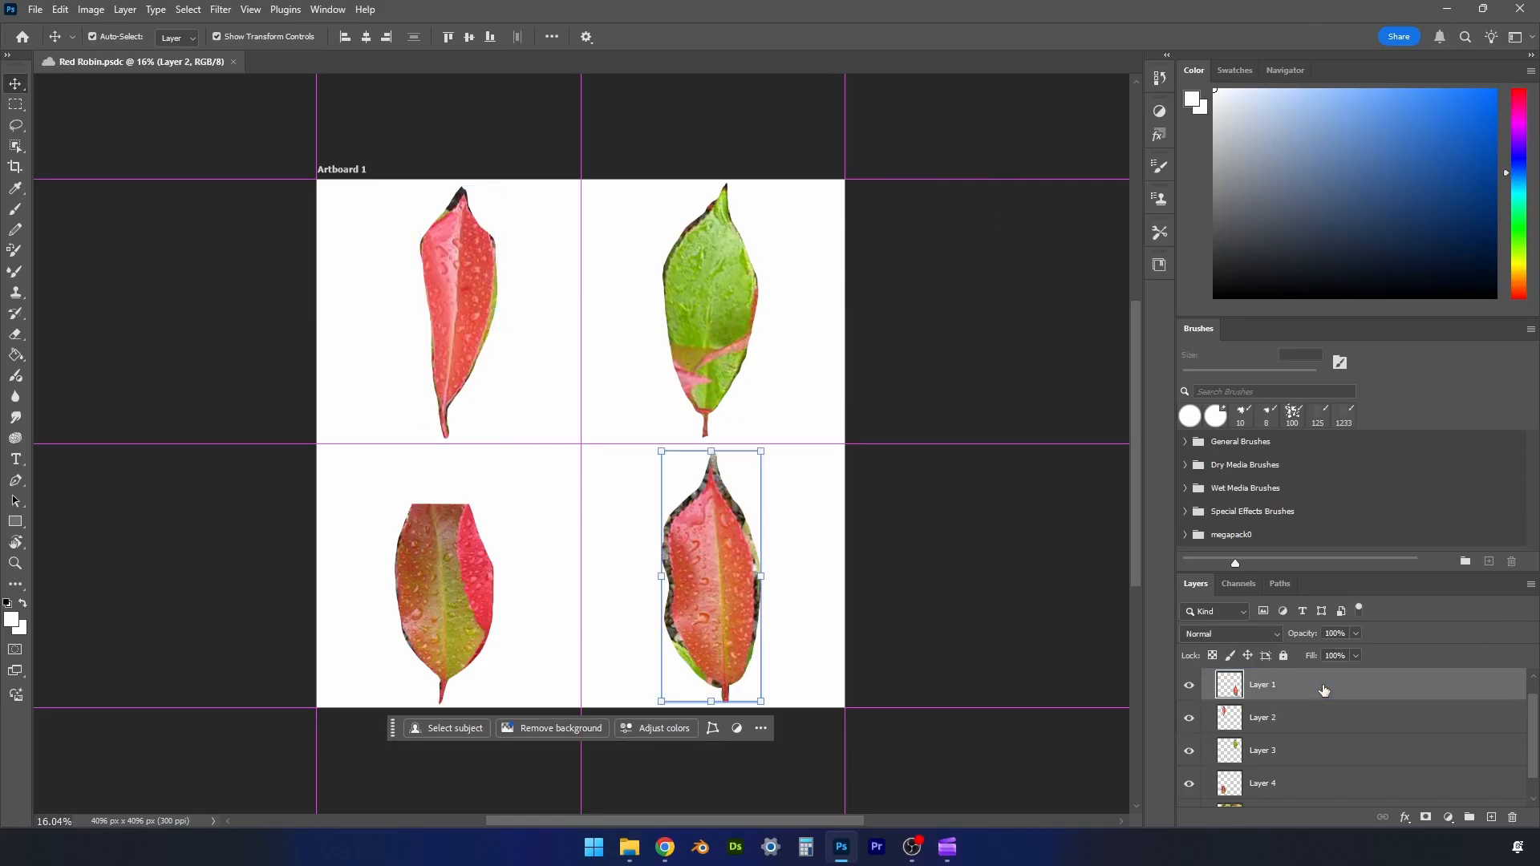
scroll(1331, 770, "down", 1)
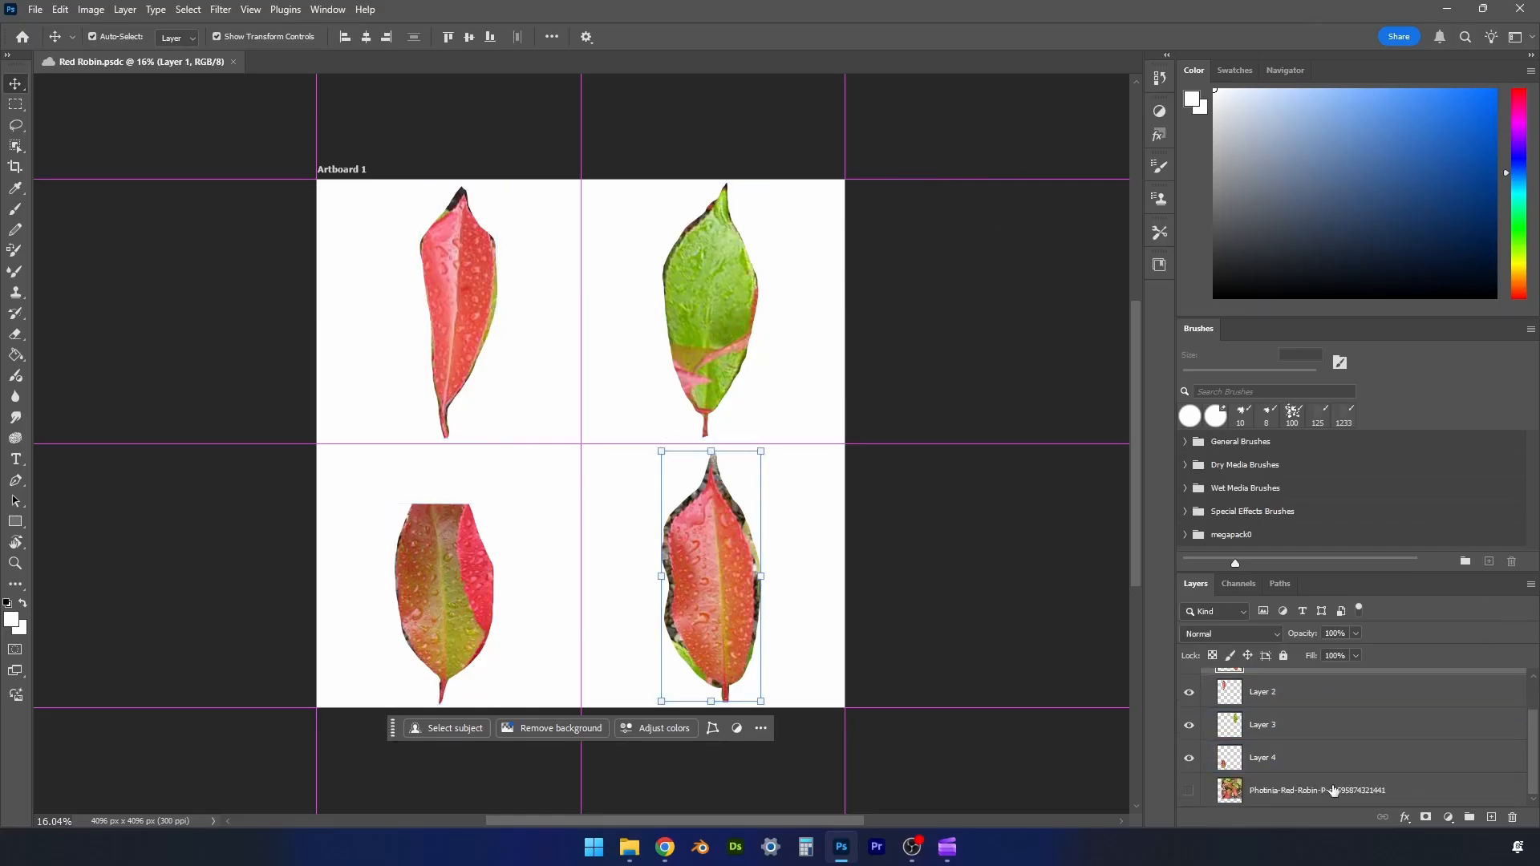
key("ctrl+alt+a")
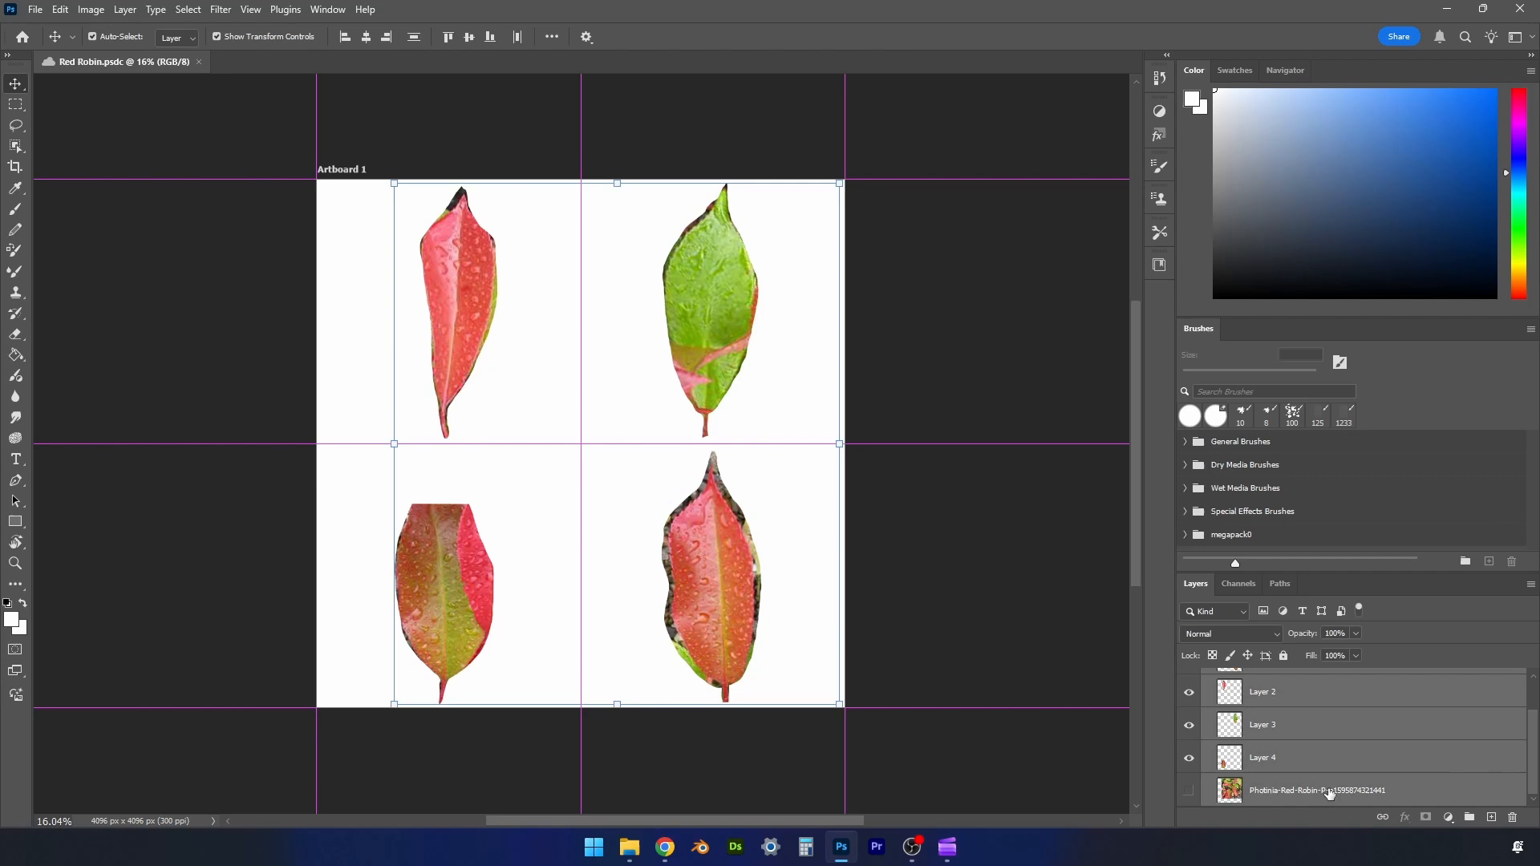
left_click(1470, 818)
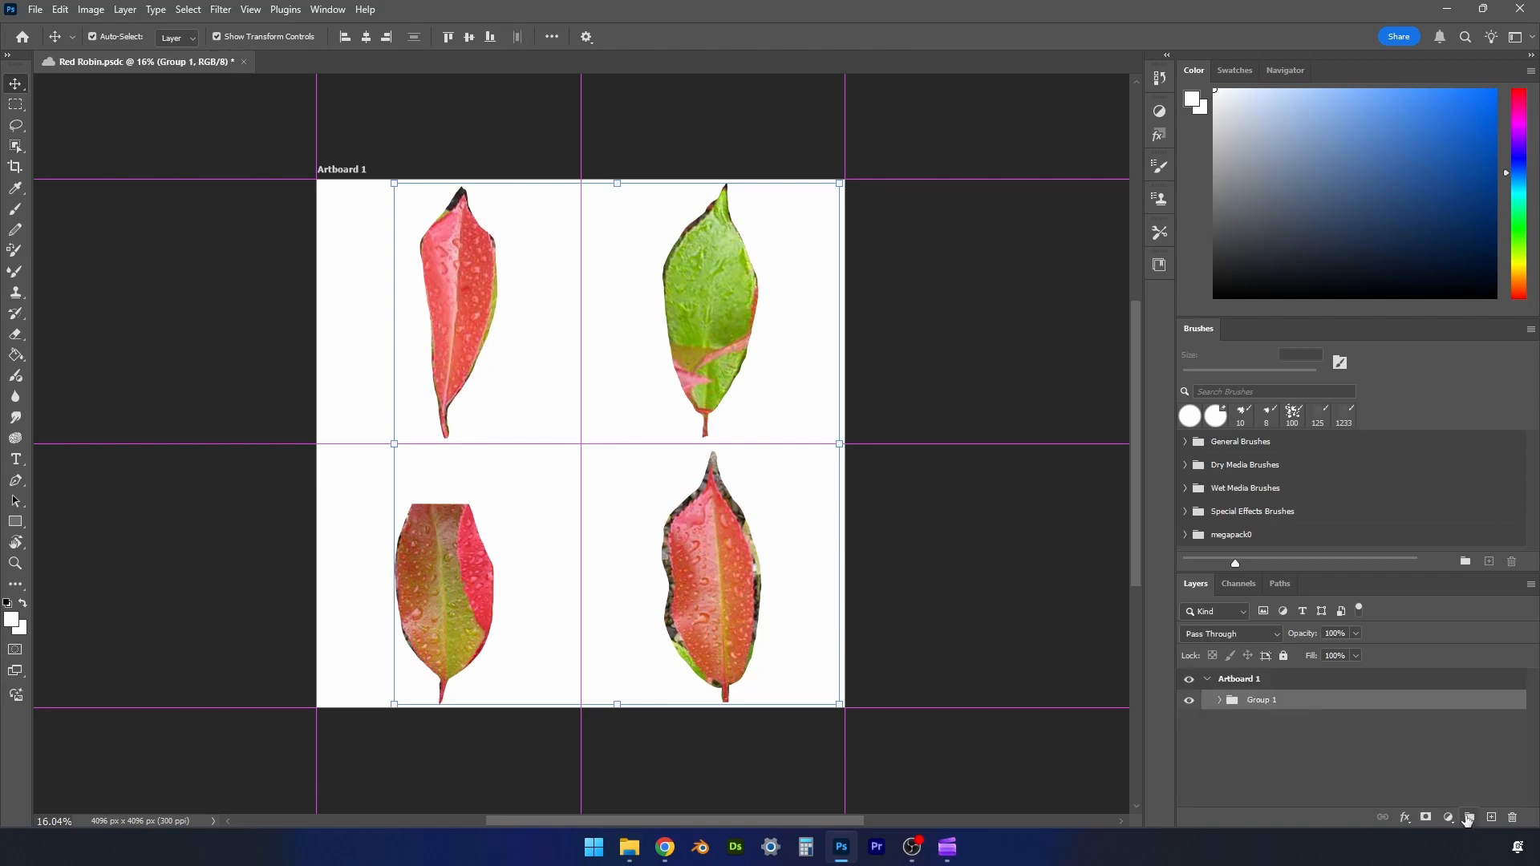
- Rename the new group to "references" and add an empty layer above the collapsed group
left_click(1218, 702)
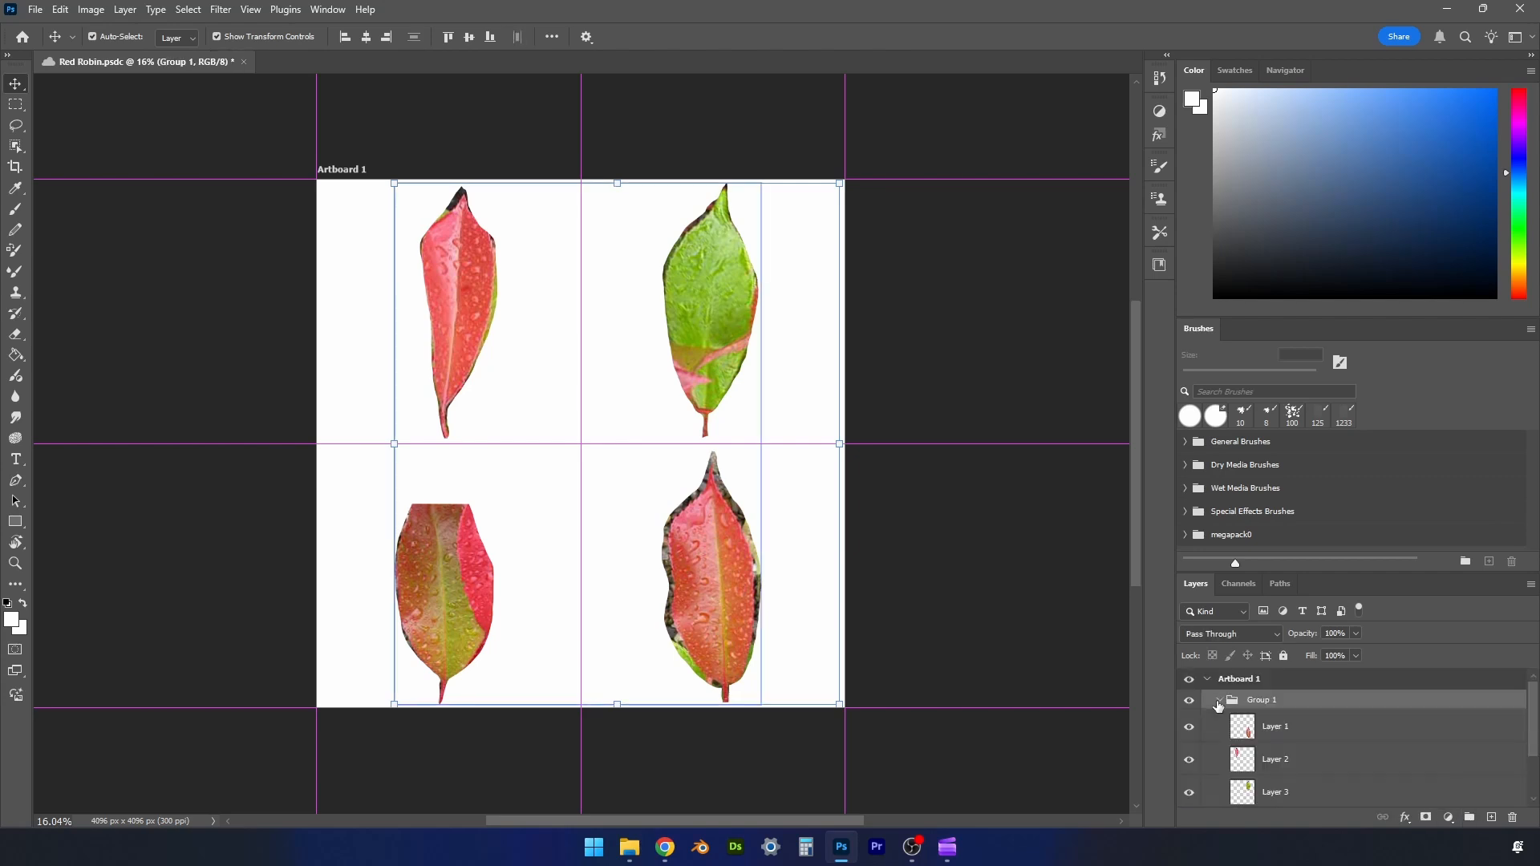
double_click(1261, 699)
type("references")
key("Return")
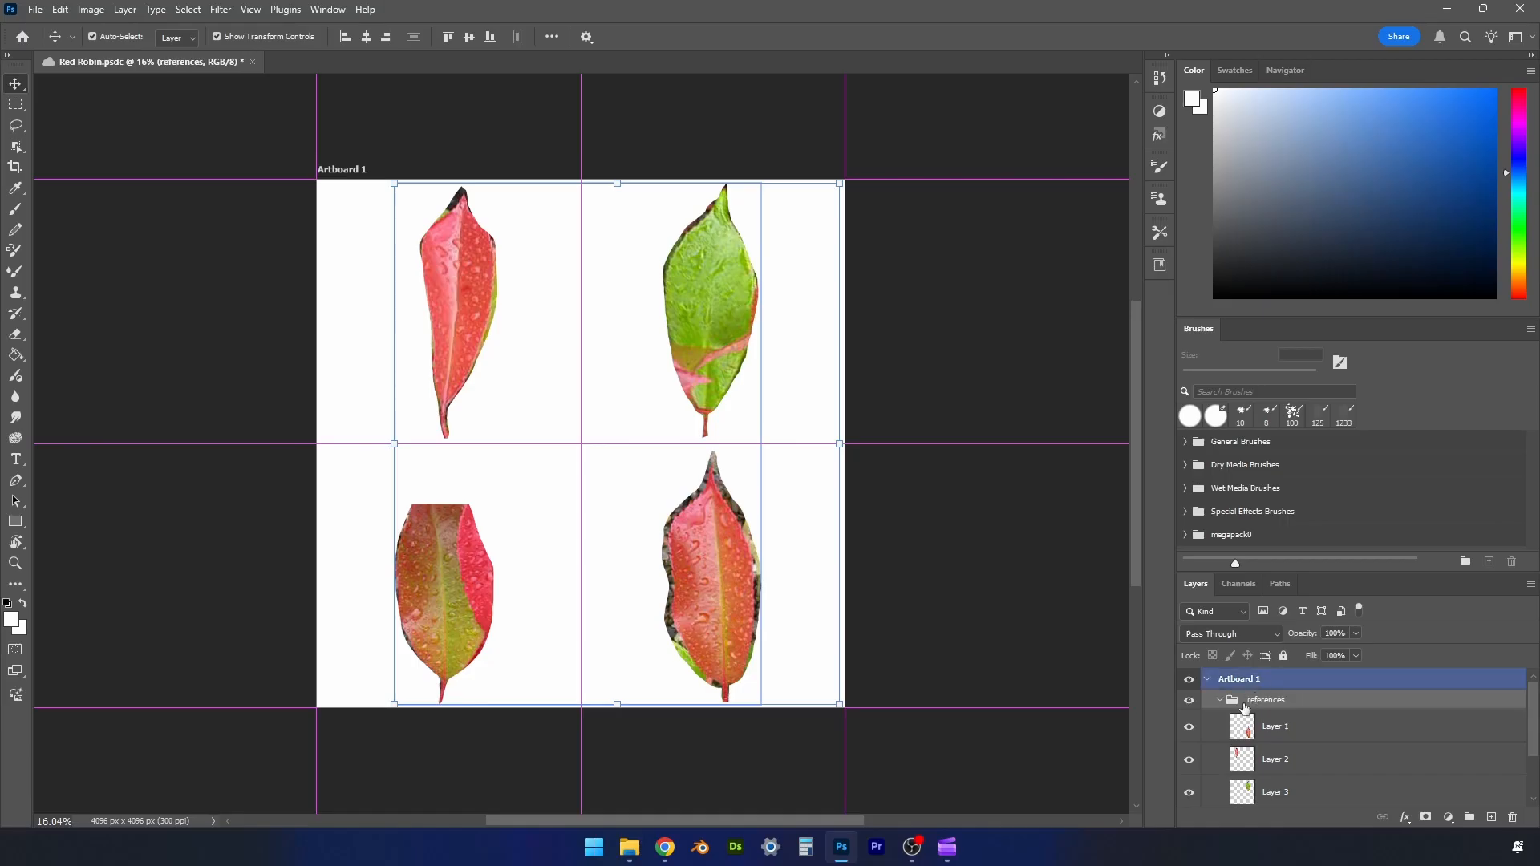
left_click(1218, 701)
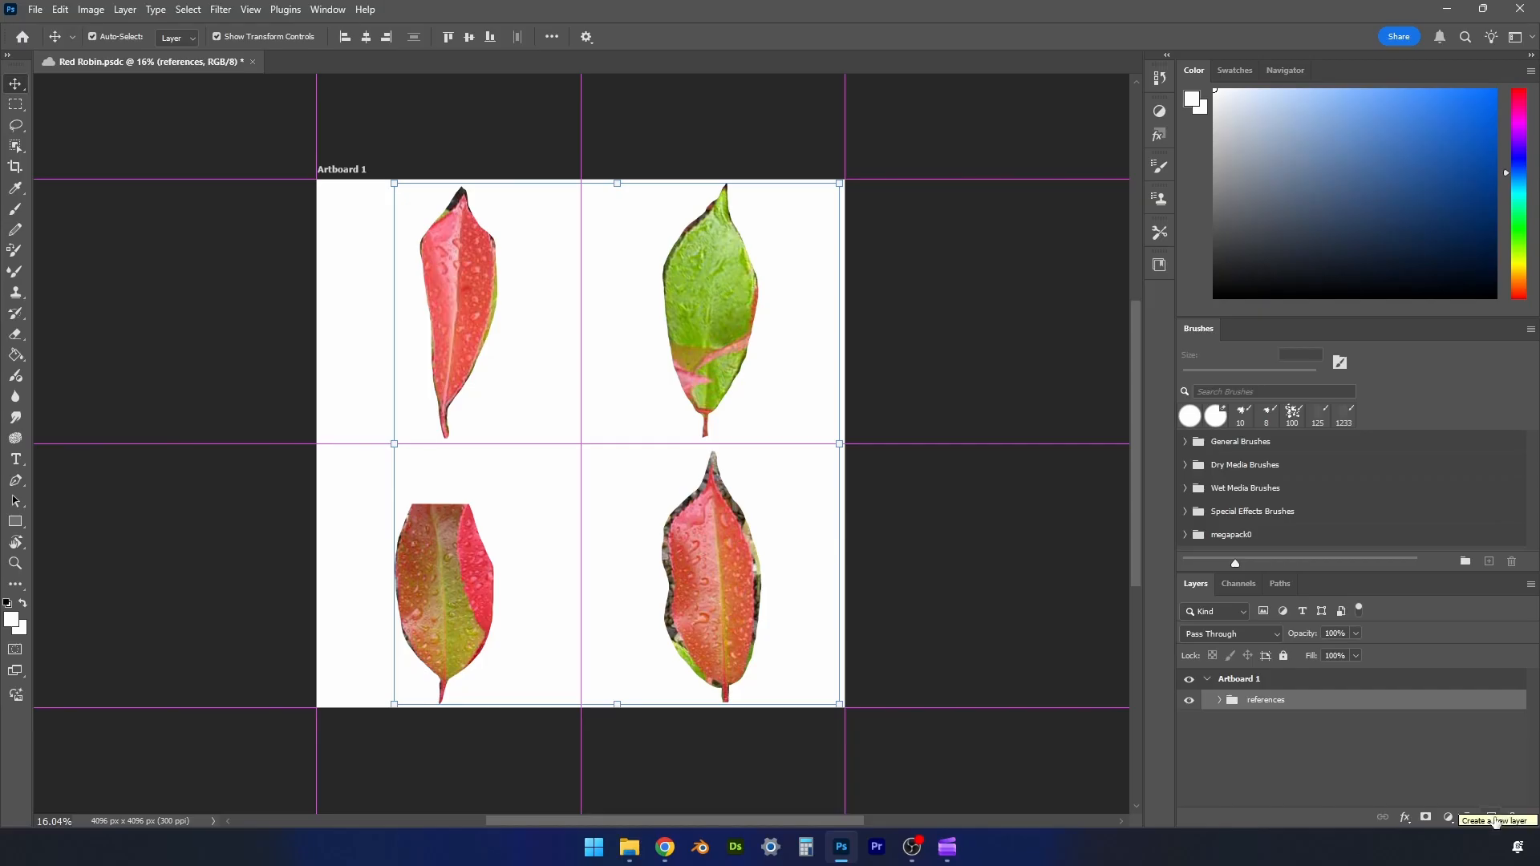
left_click(1494, 818)
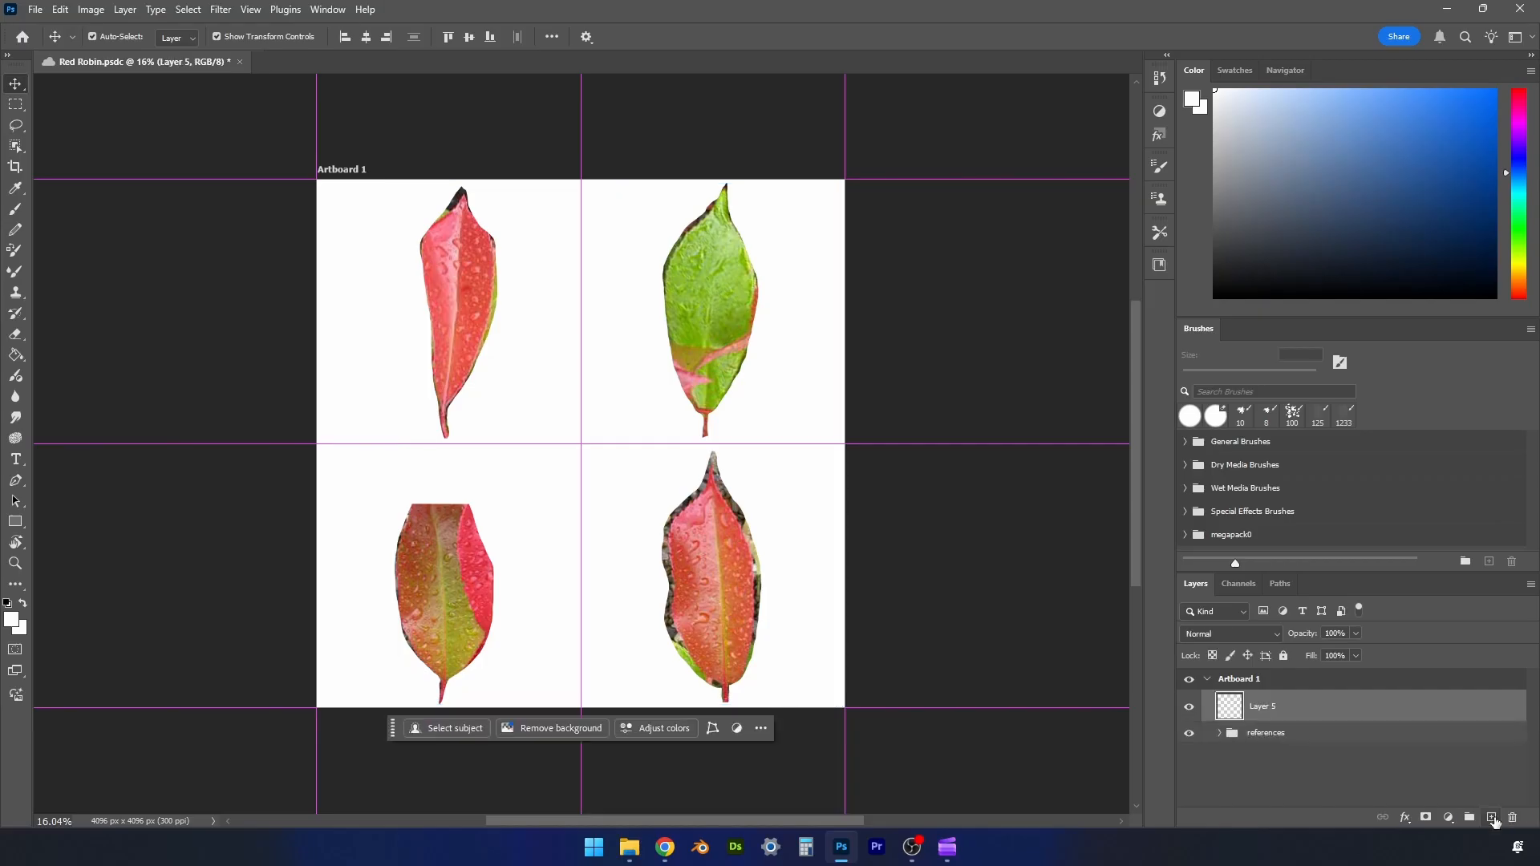
- Rename the empty layer to "opacity" and add another layer above it named "Outlines"
double_click(1267, 707)
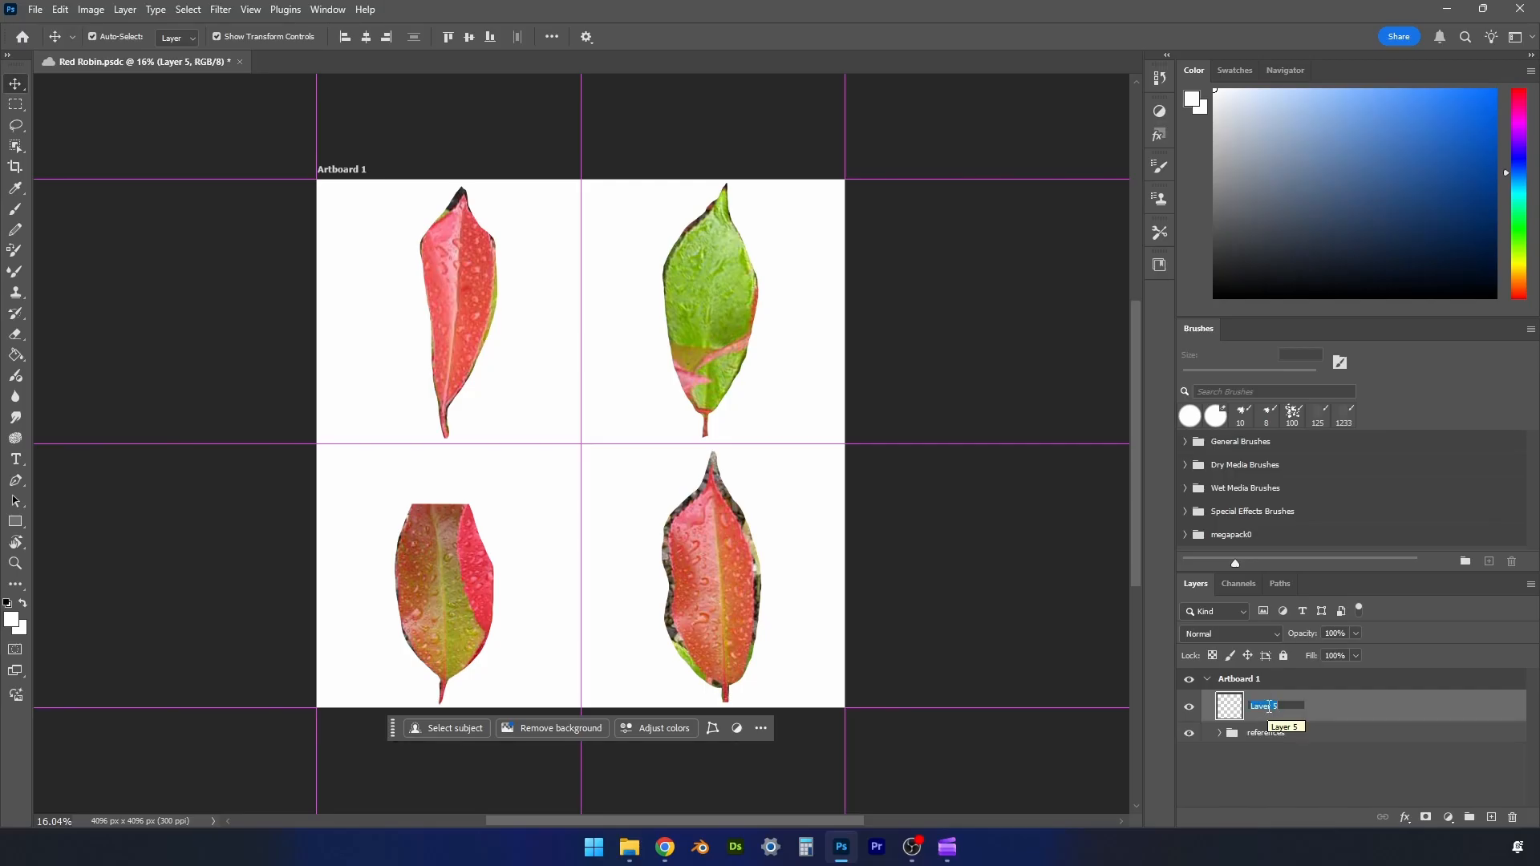
type("opacity")
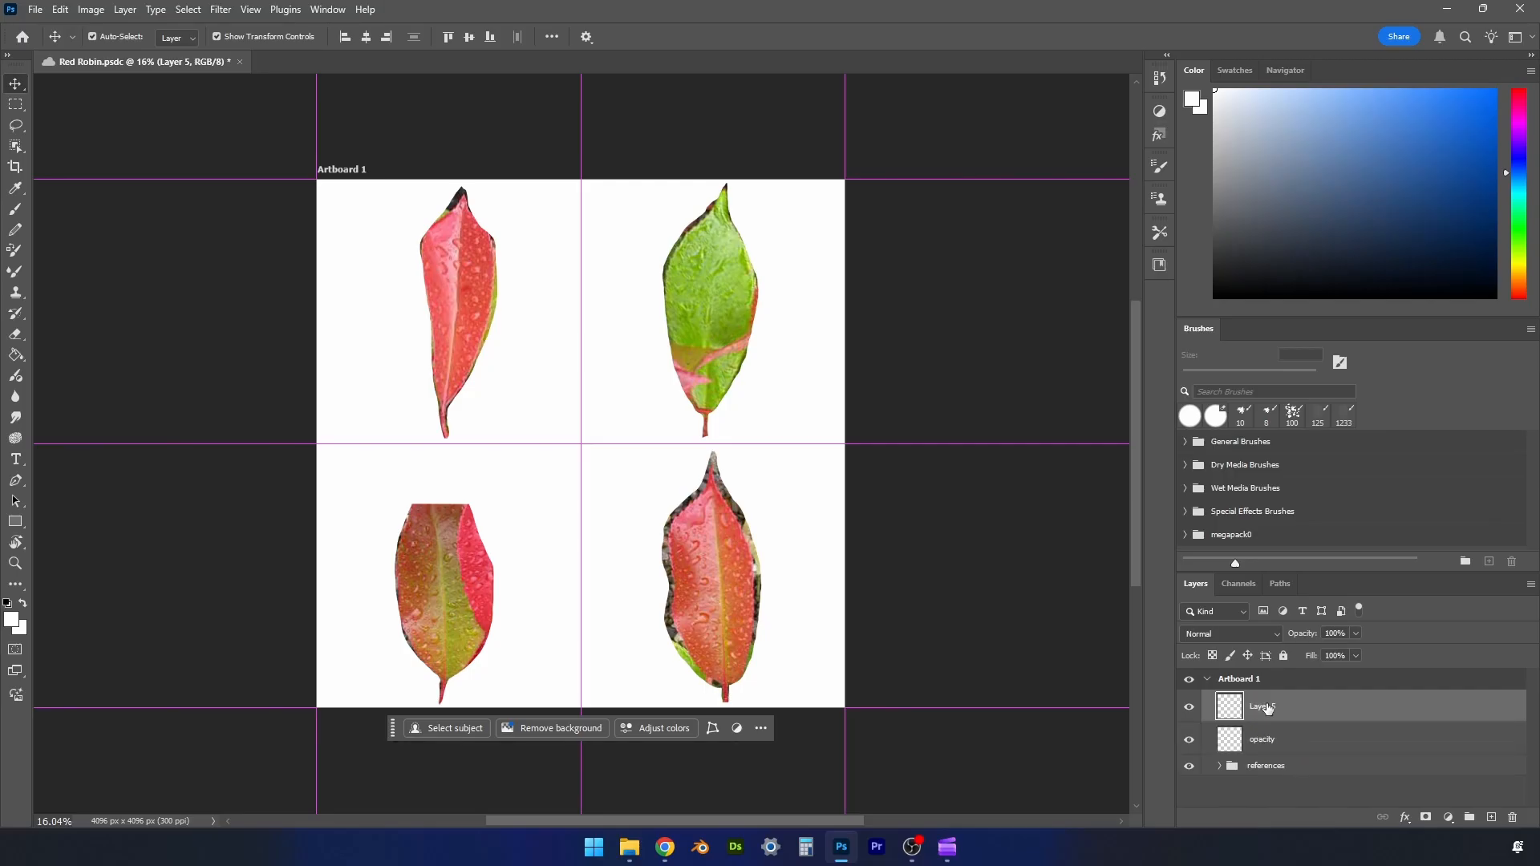
double_click(1268, 705)
type("outlines")
key("Return")
left_click(1325, 678)
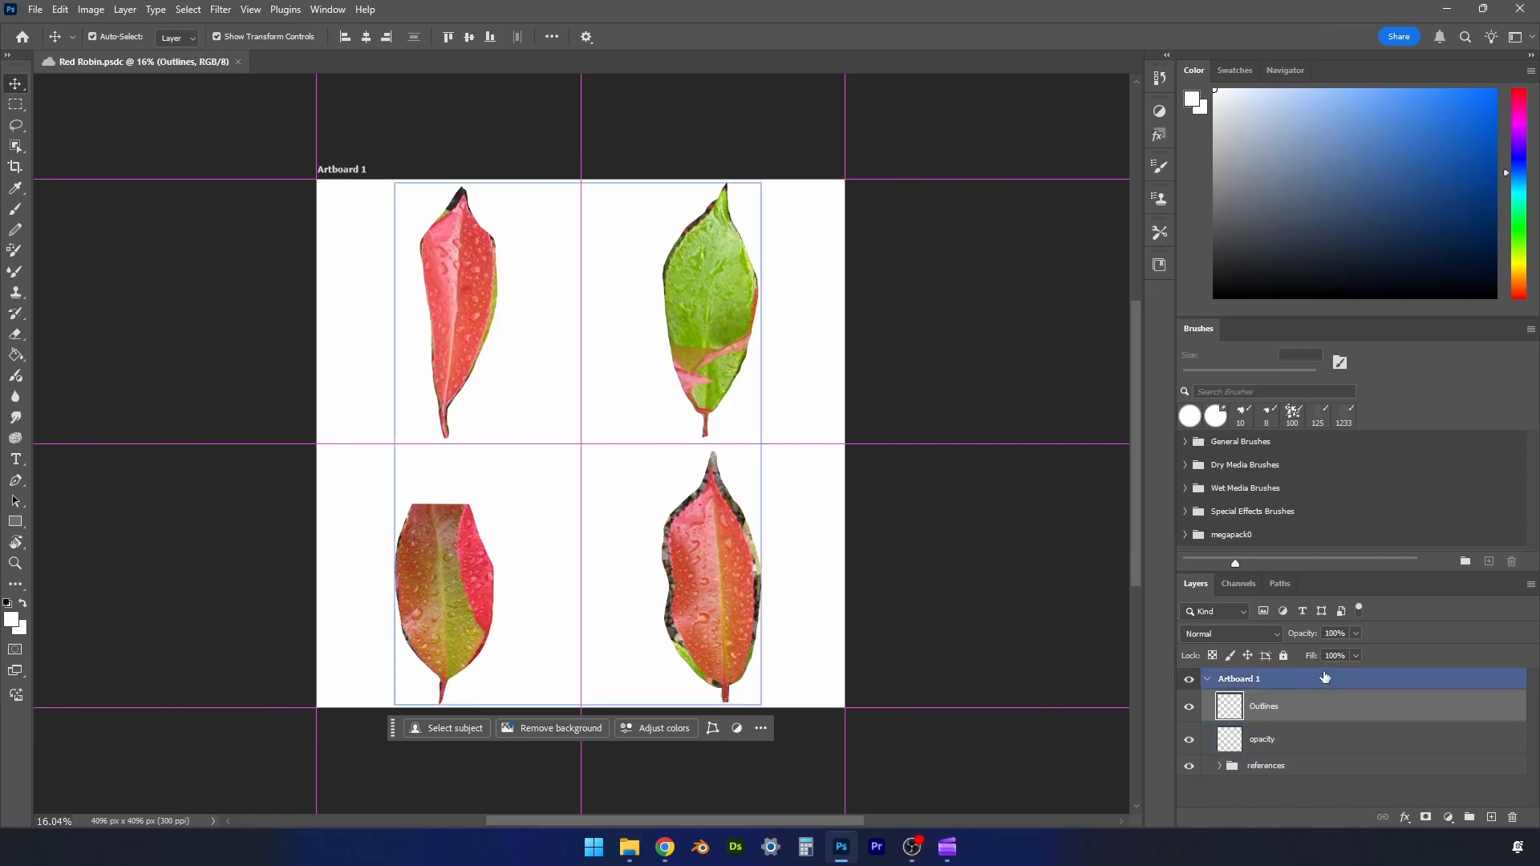
left_click(1321, 678, "ctrl")
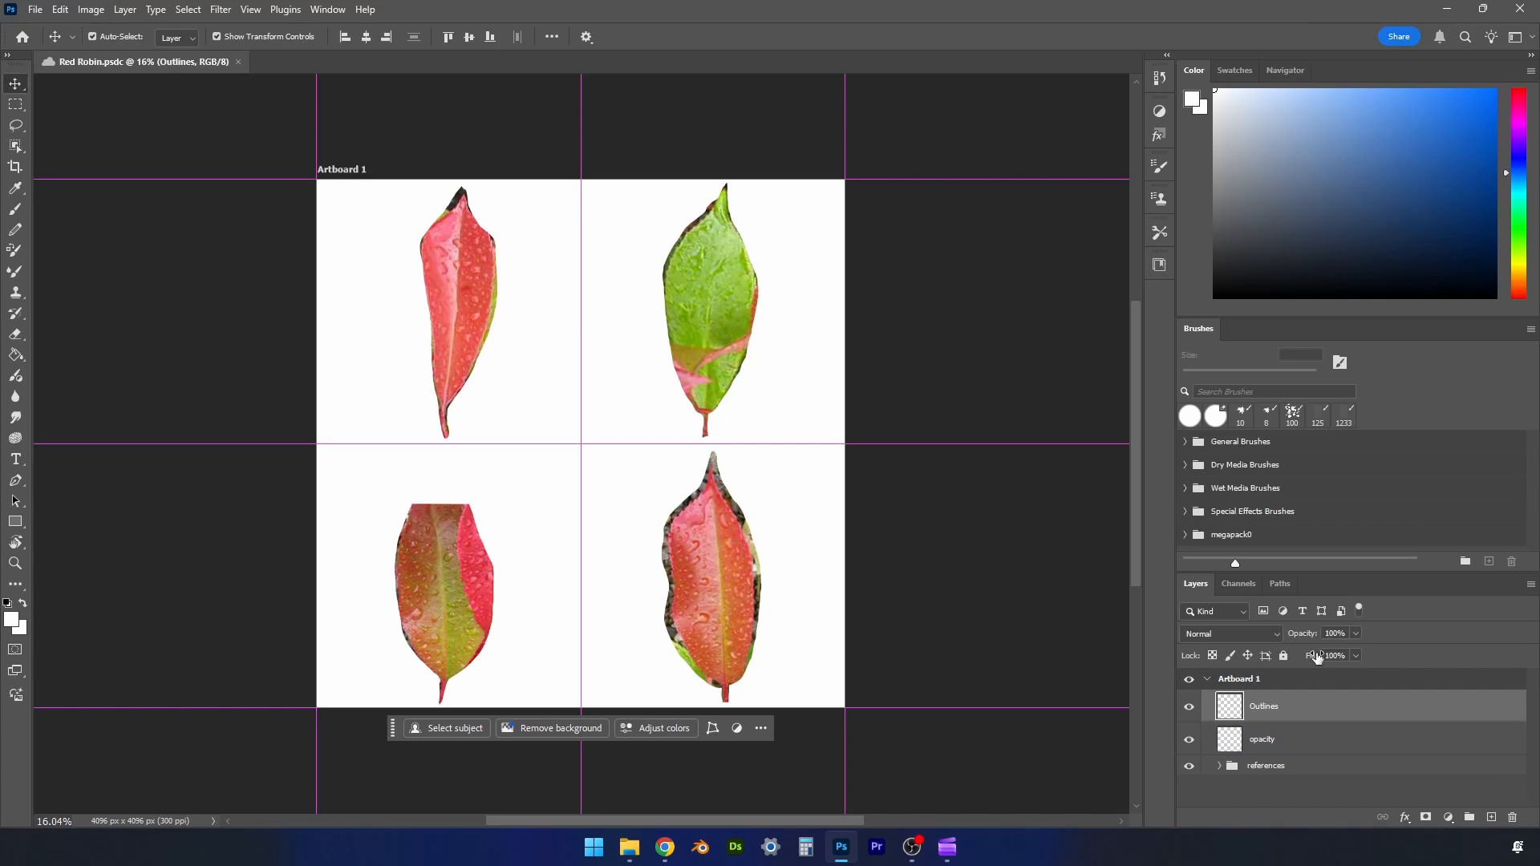
- Search the brushes for "pencil", choose KYLE Ultimate Pencil Hard, and set the foreground colour to black
left_click(1273, 392)
type("pencil")
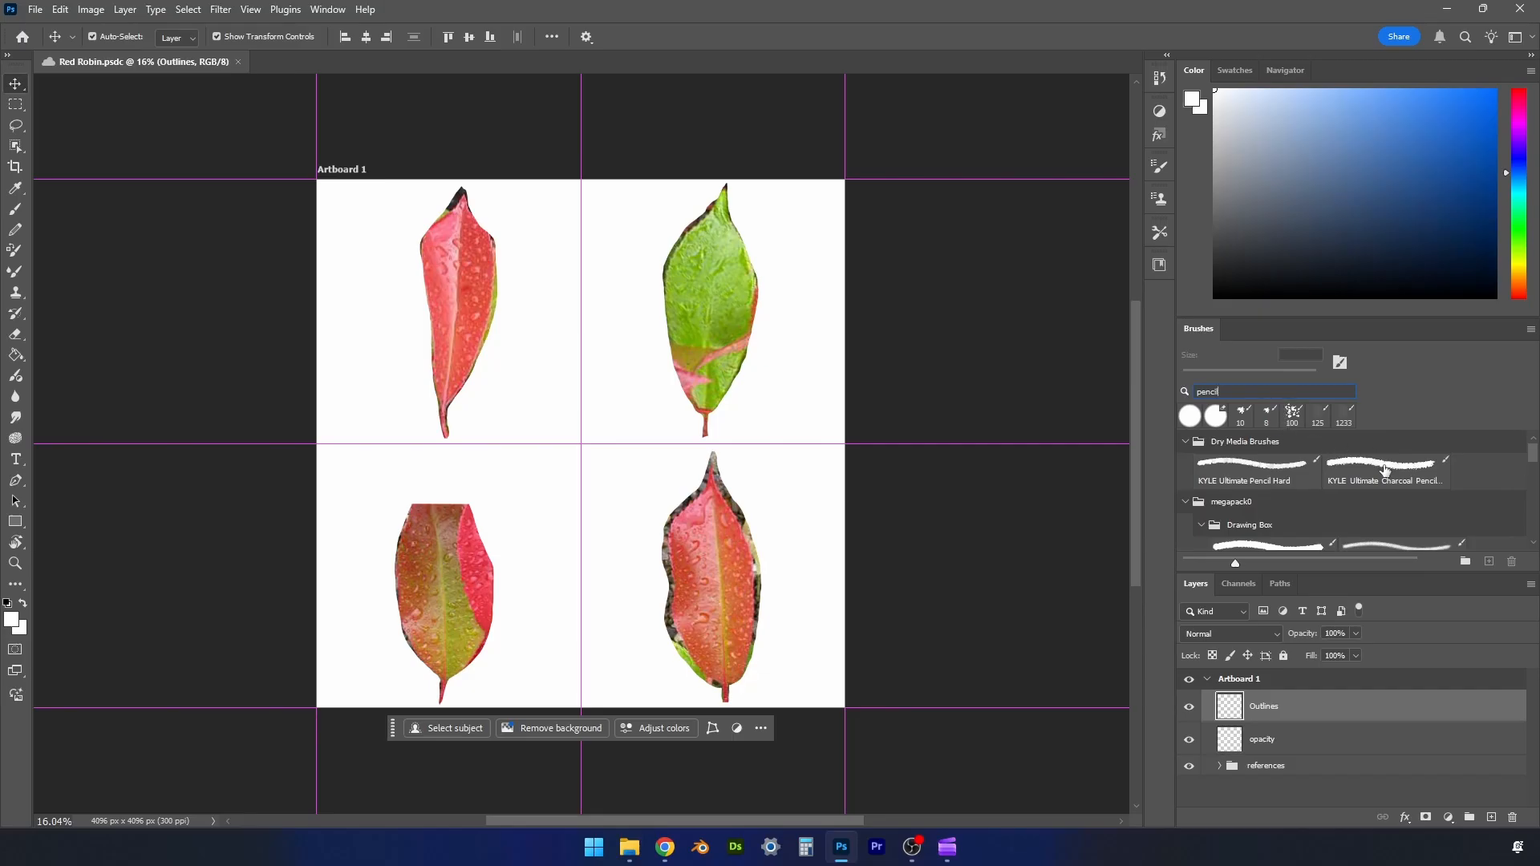
left_click(1281, 471)
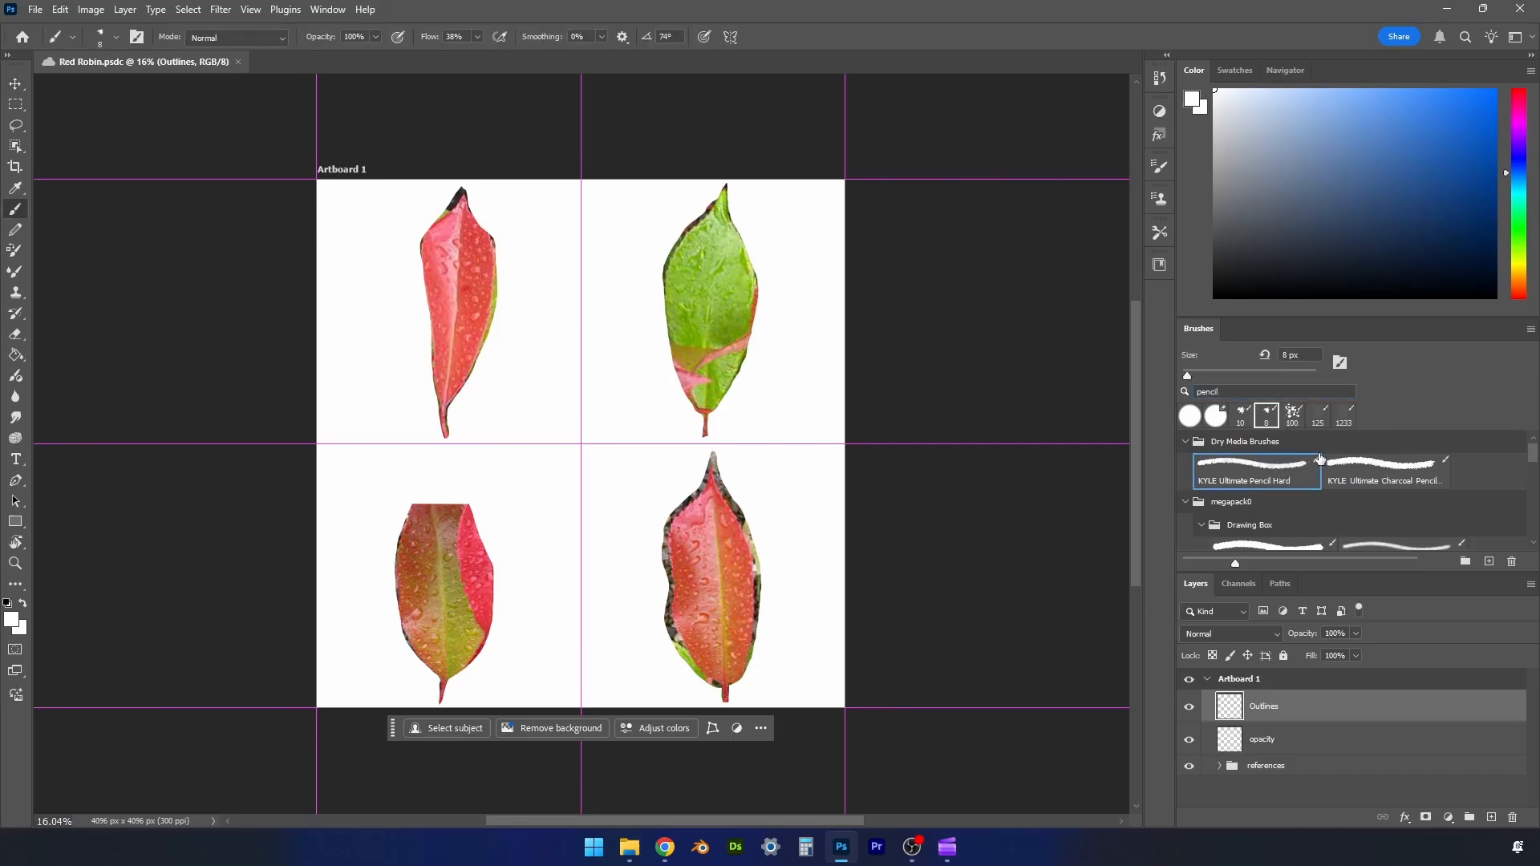
mouse_move(1222, 289)
left_mouse_down()
mouse_move(1232, 274)
mouse_move(1200, 320)
left_mouse_up()
- Enlarge the pencil brush to 35 px, testing it with scribbles beside the lower-right leaf and undoing them
mouse_move(790, 639)
left_mouse_down()
mouse_move(814, 623)
mouse_move(818, 562)
left_mouse_up()
key("bracketright")
key("bracketright")
key("bracketright")
key("bracketright")
key("bracketright")
key("bracketright")
key("bracketright")
left_click_drag(778, 479, 807, 481)
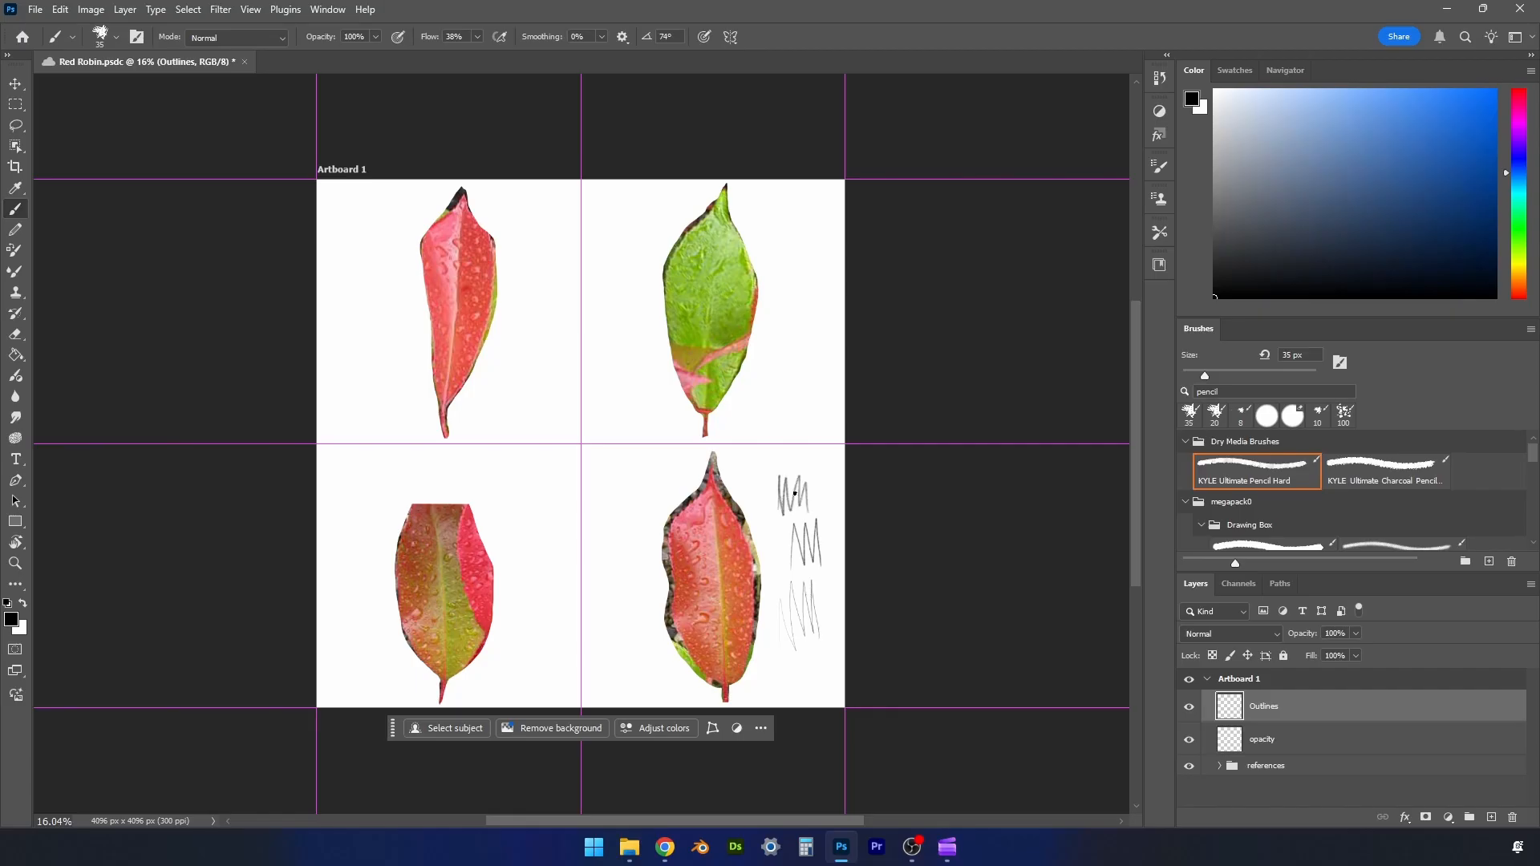
key("ctrl+z")
key("ctrl+z")
key("ctrl+z")
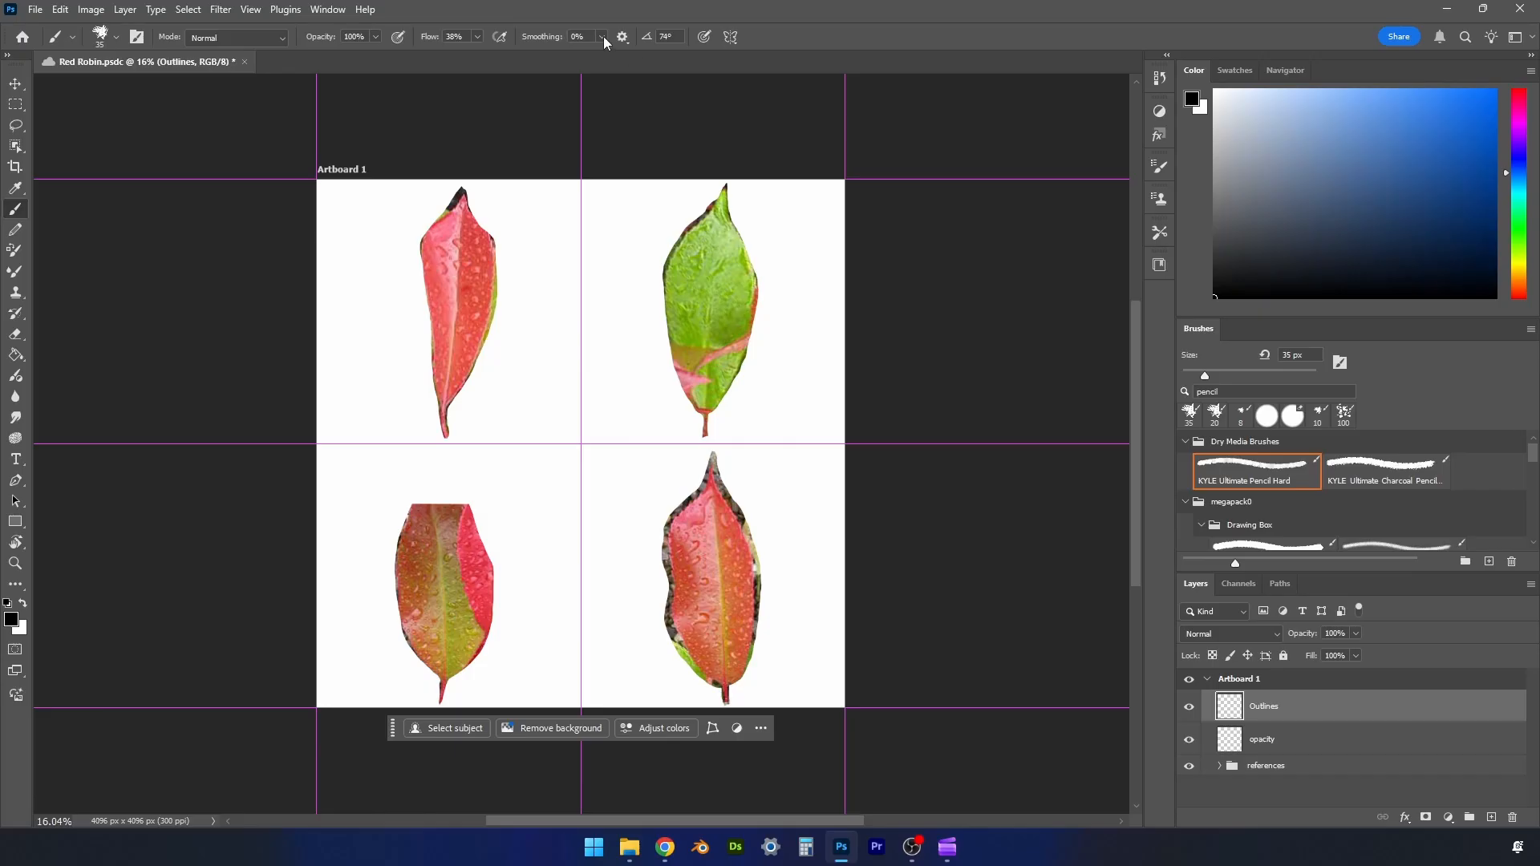
- Set the brush smoothing to 52% and trace the lower-right leaf's outline, stem and midrib on the Outlines layer
left_click_drag(603, 37, 642, 56)
left_click_drag(727, 415, 727, 417)
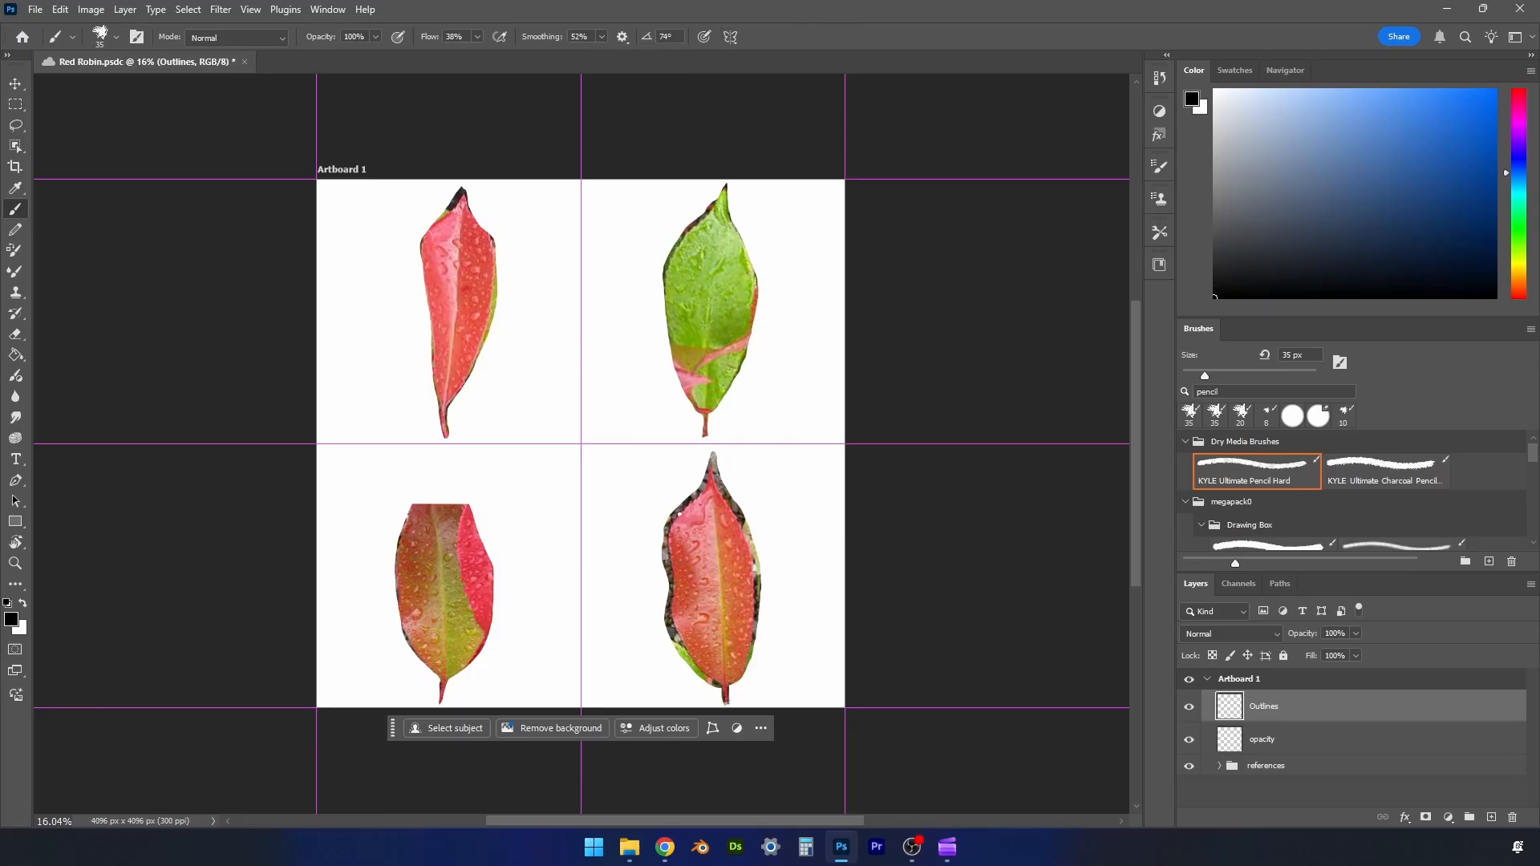
left_click_drag(747, 662, 755, 591)
left_click_drag(737, 510, 752, 564)
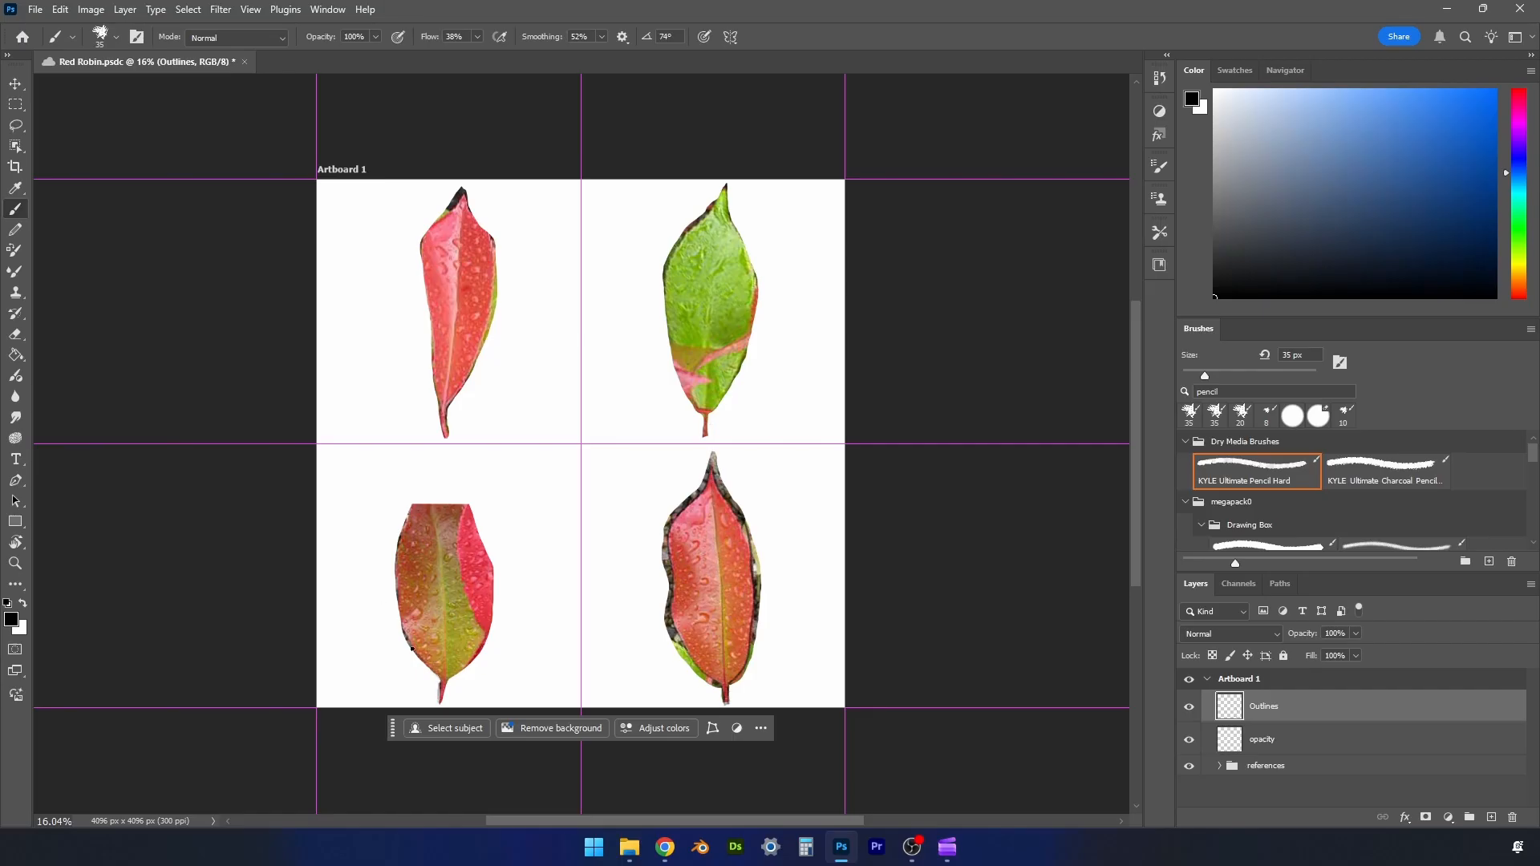
- Trace the outlines, stems and midribs of the other three leaves, completing the cropped lower-left leaf with a pointed tip
left_click_drag(412, 650, 395, 575)
left_click_drag(409, 510, 442, 461)
left_click_drag(490, 536, 458, 485)
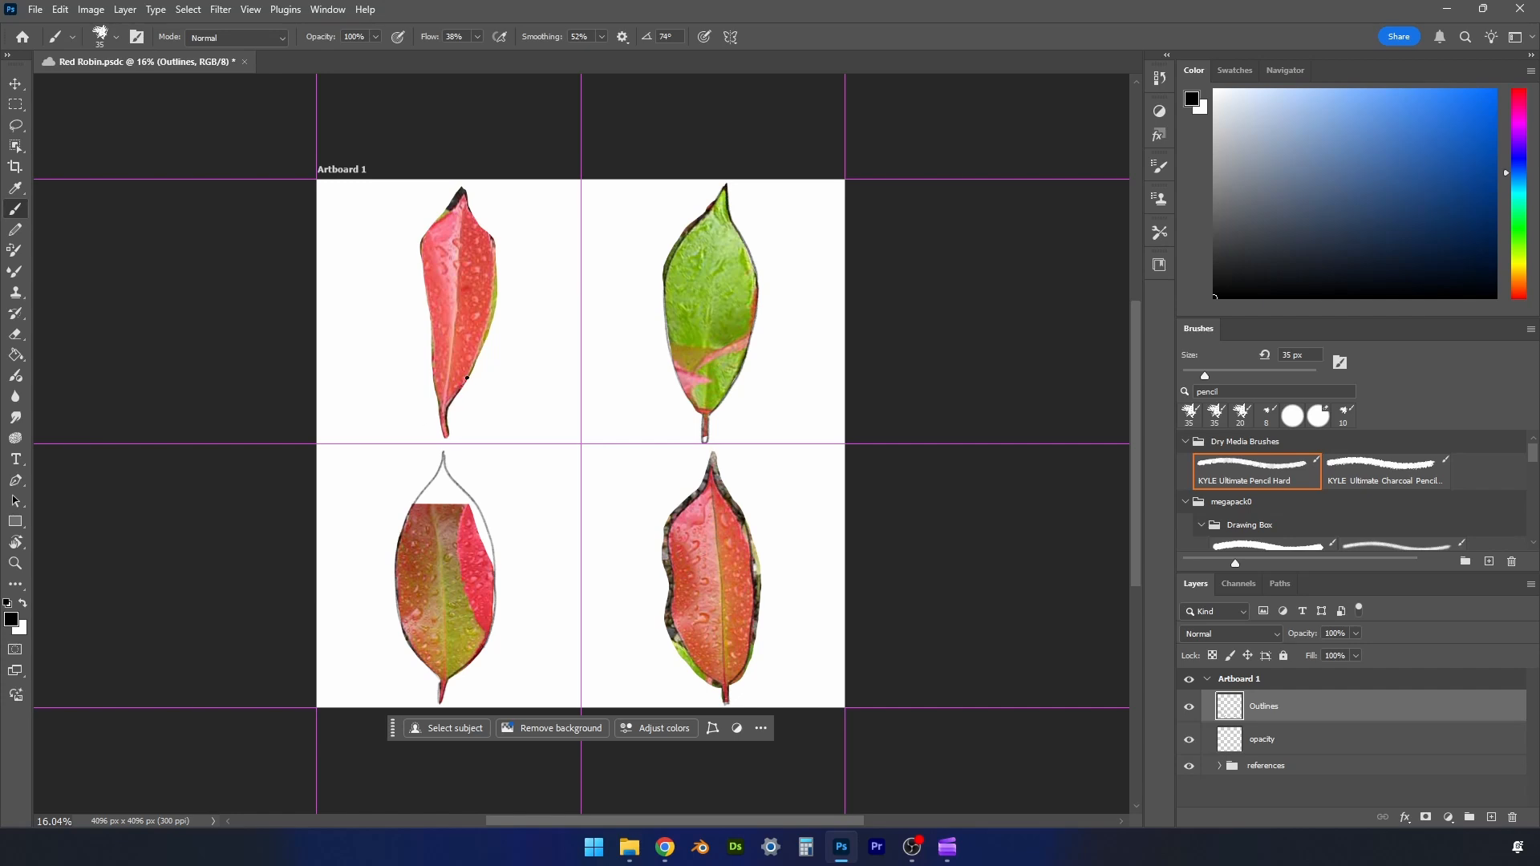
left_click_drag(466, 378, 494, 285)
left_click_drag(434, 371, 423, 285)
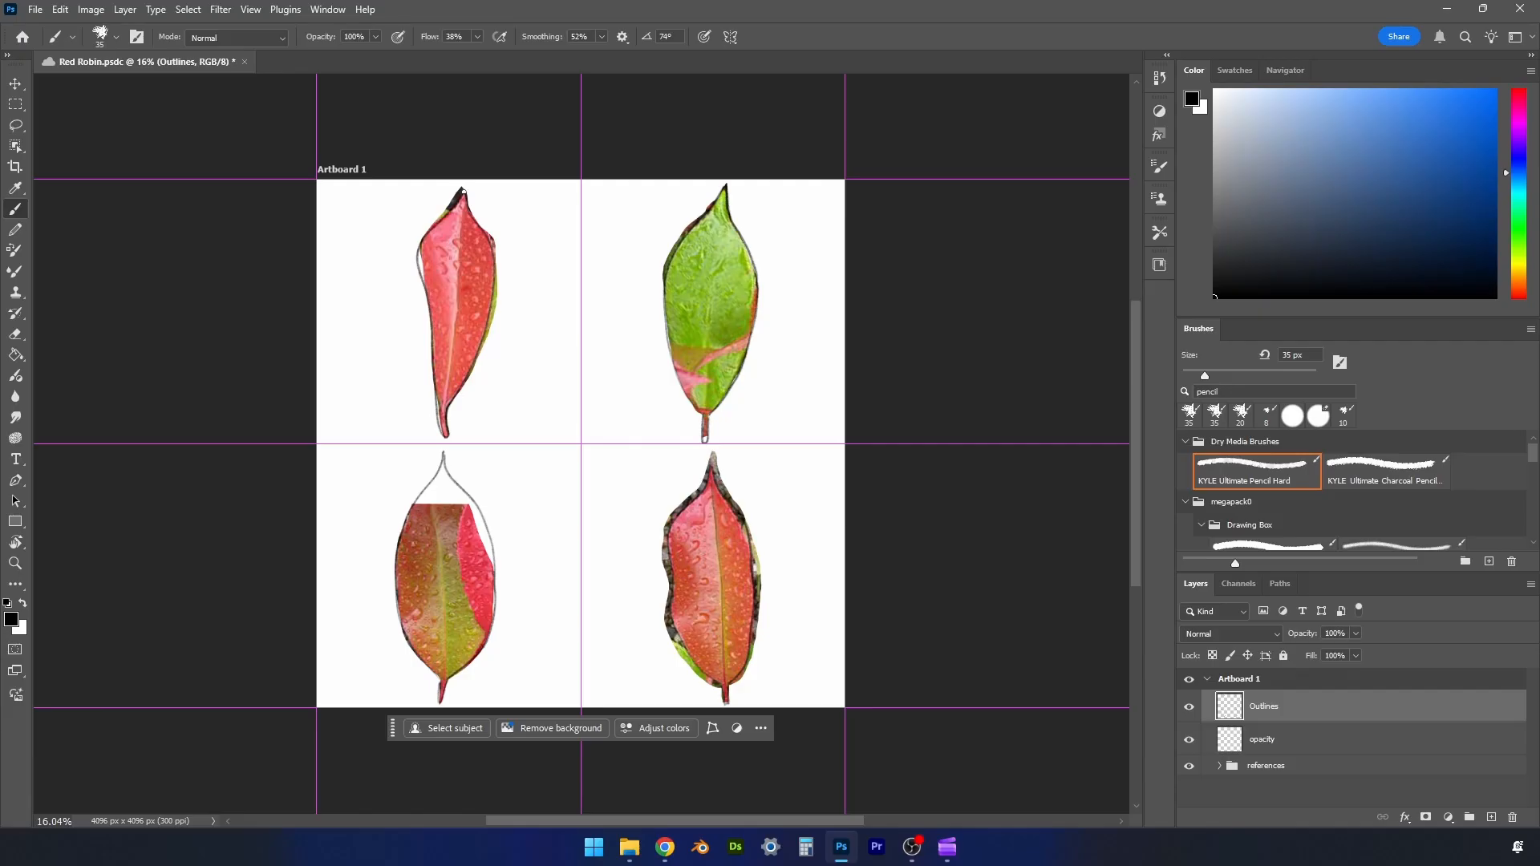
left_click_drag(707, 374, 717, 240)
left_click_drag(443, 414, 463, 193)
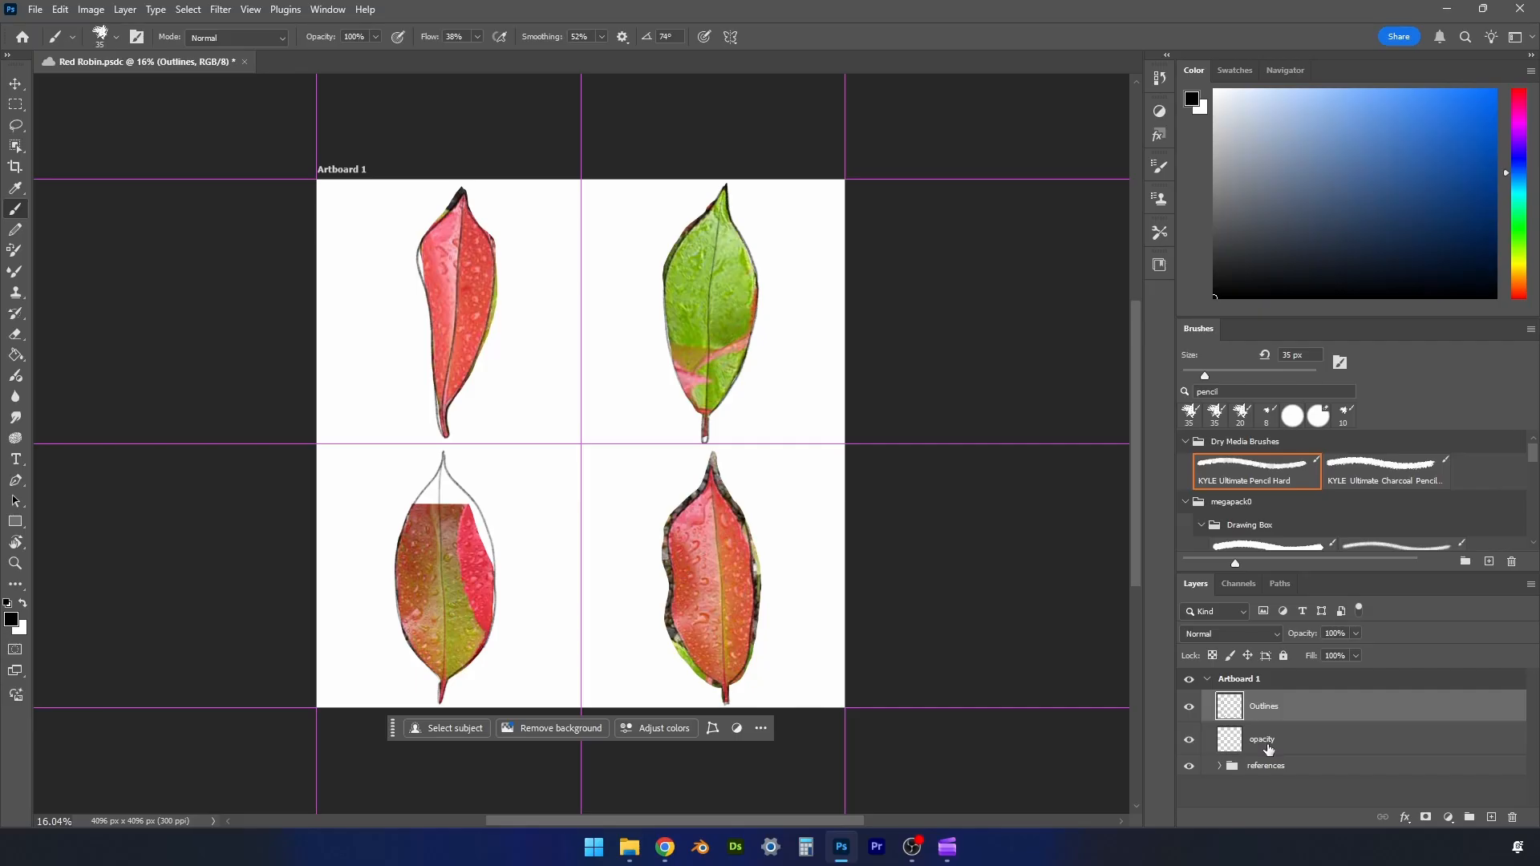
- Hide the references group and add a layer named "black background" directly above it, below the opacity layer
left_click(1190, 767)
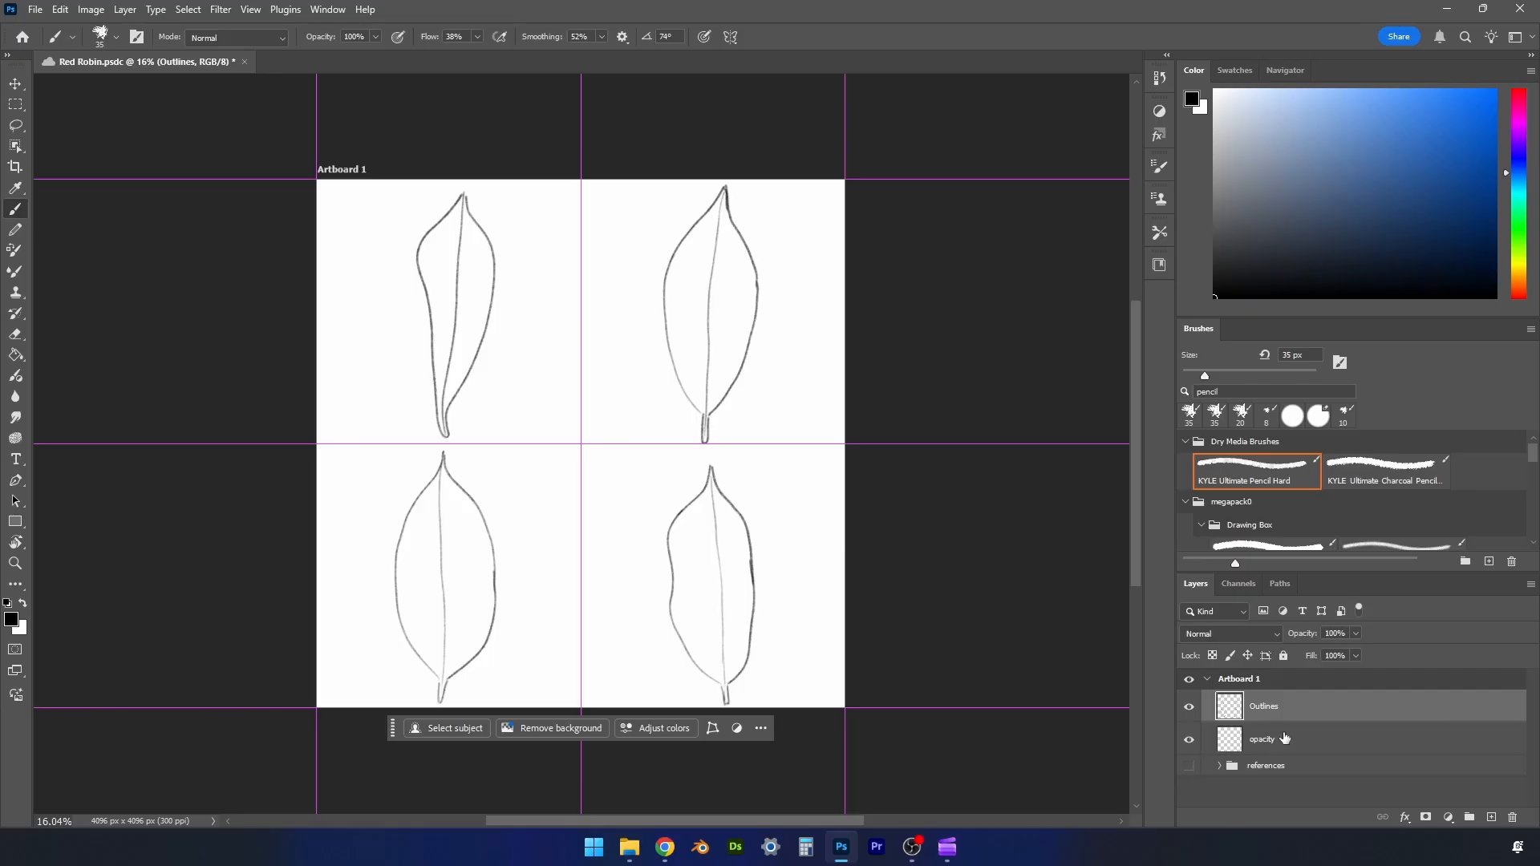
left_click(1489, 817)
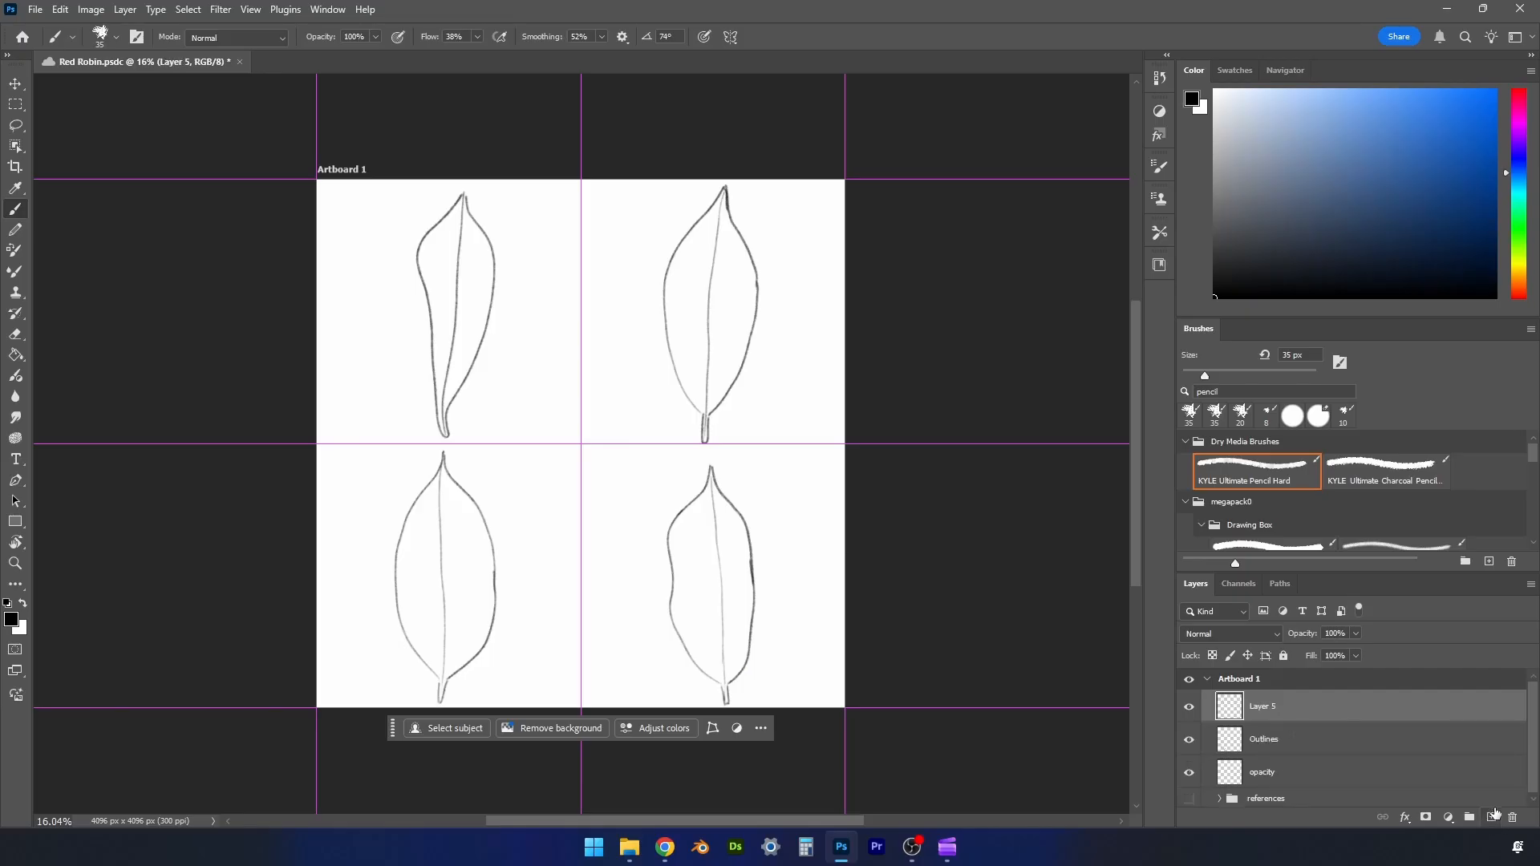
double_click(1273, 706)
type("black background")
key("Return")
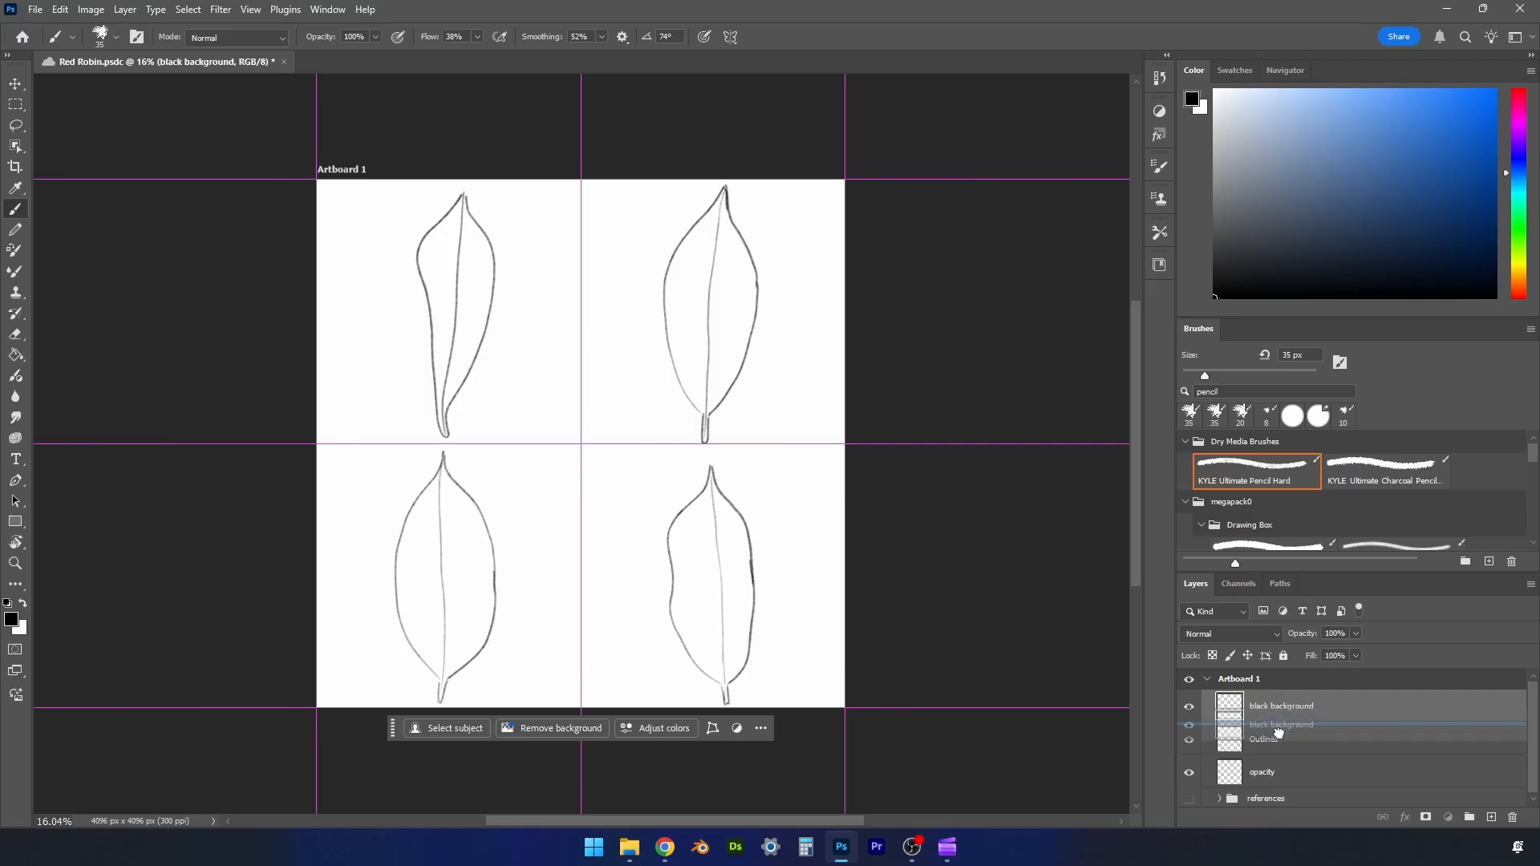
key("ctrl+bracketleft")
key("ctrl+bracketleft")
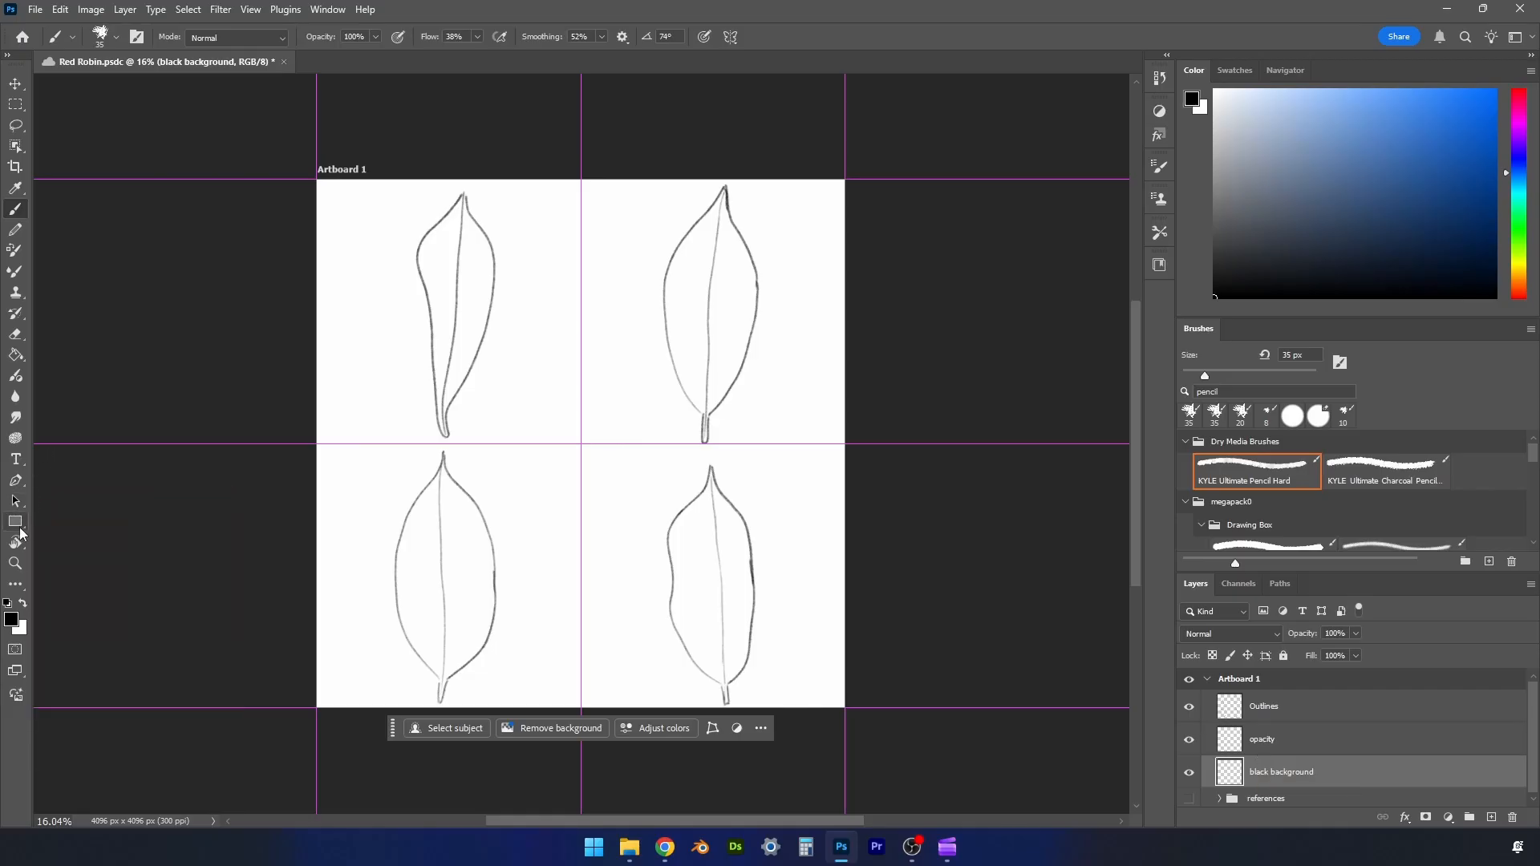
- Fill the black background layer with black using the Paint Bucket and reduce its opacity to 21%
left_click(19, 354)
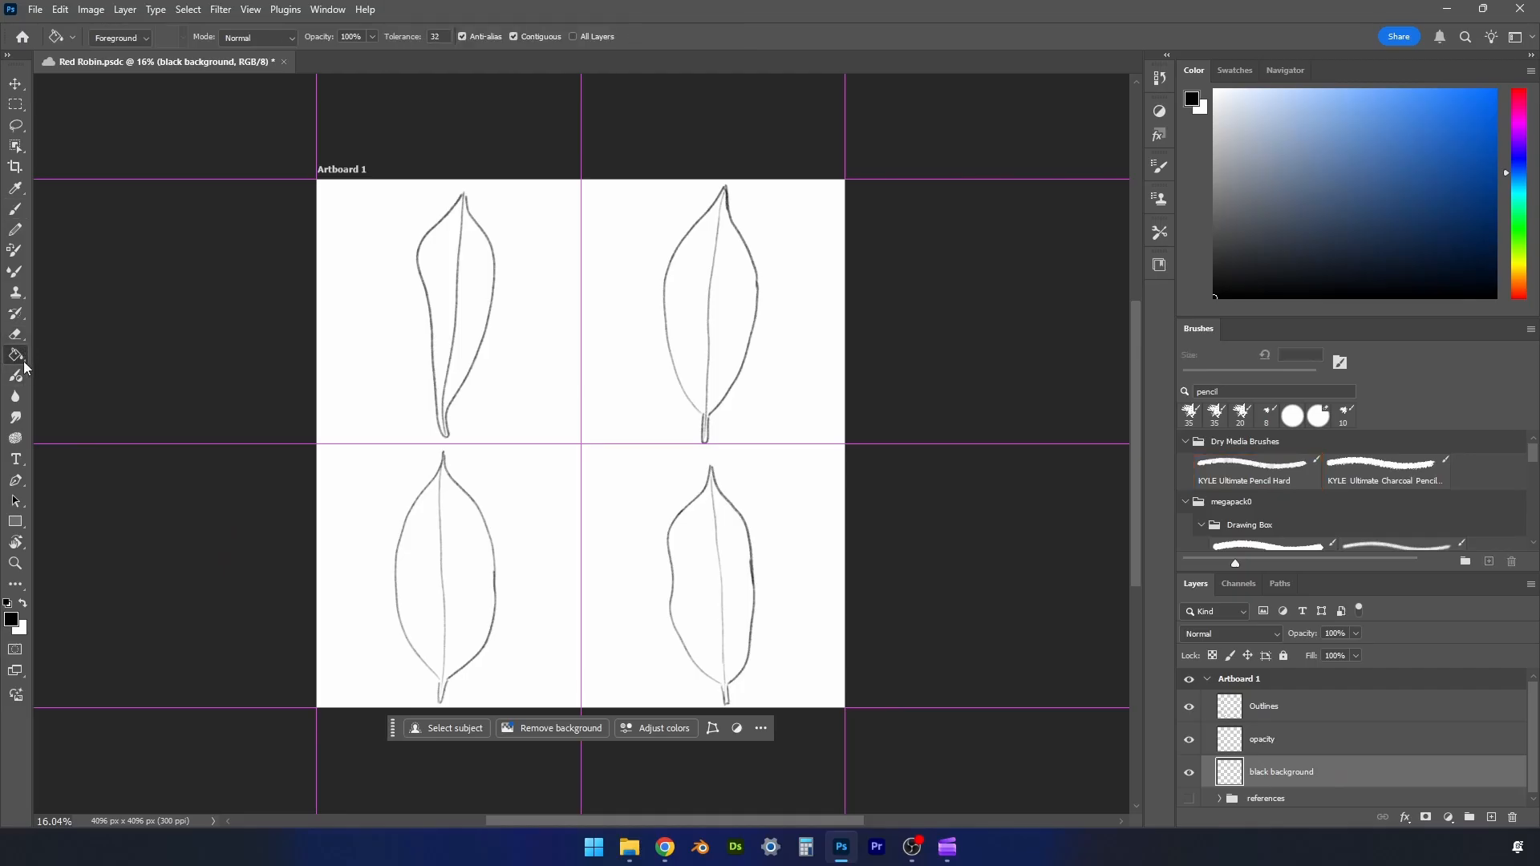
right_click(22, 360)
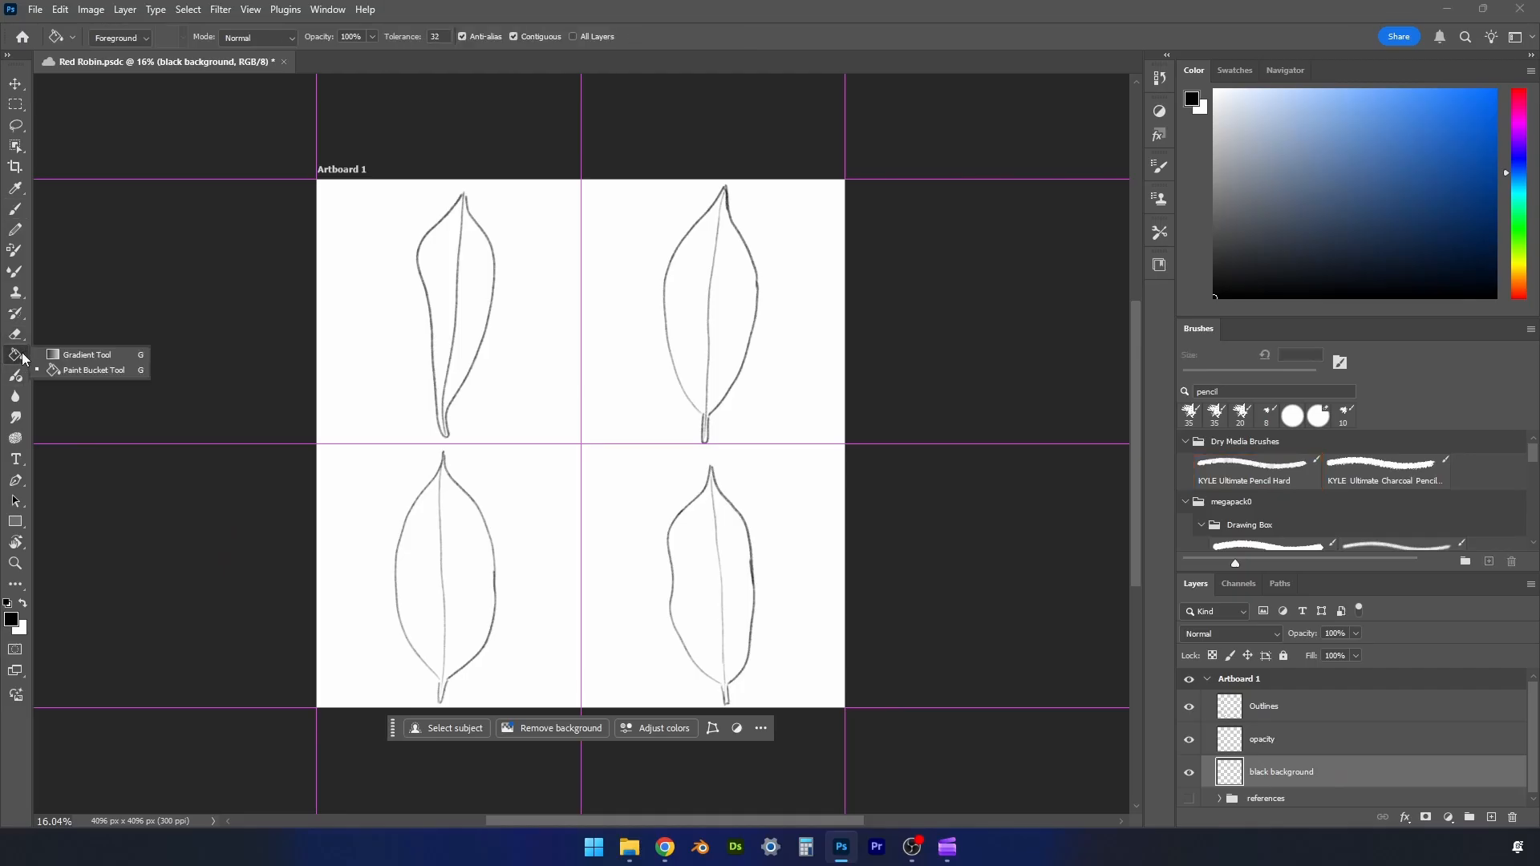
left_click(13, 362)
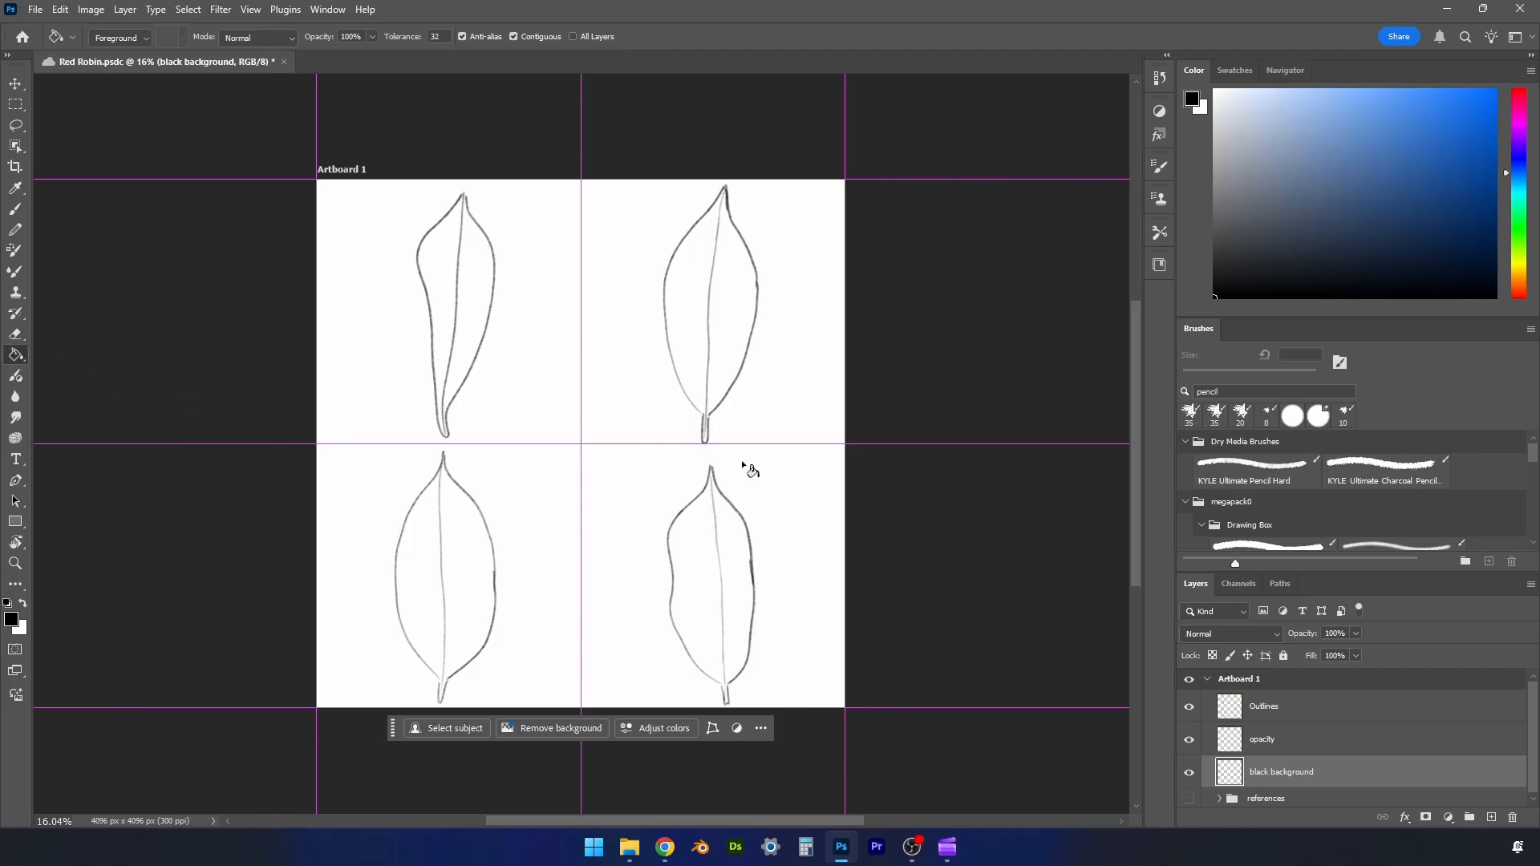
left_click(776, 460)
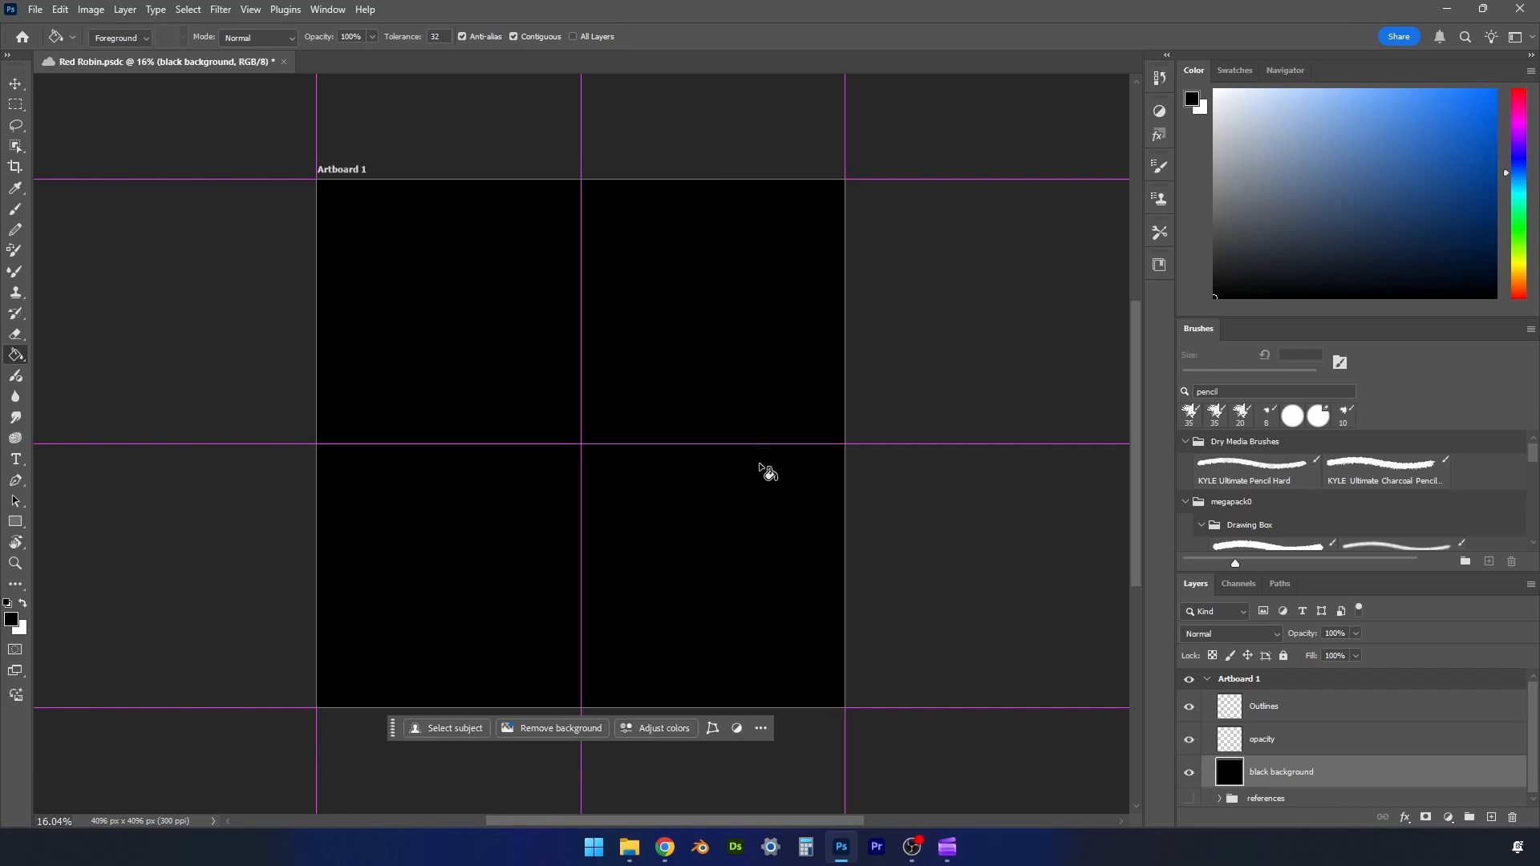
key("b")
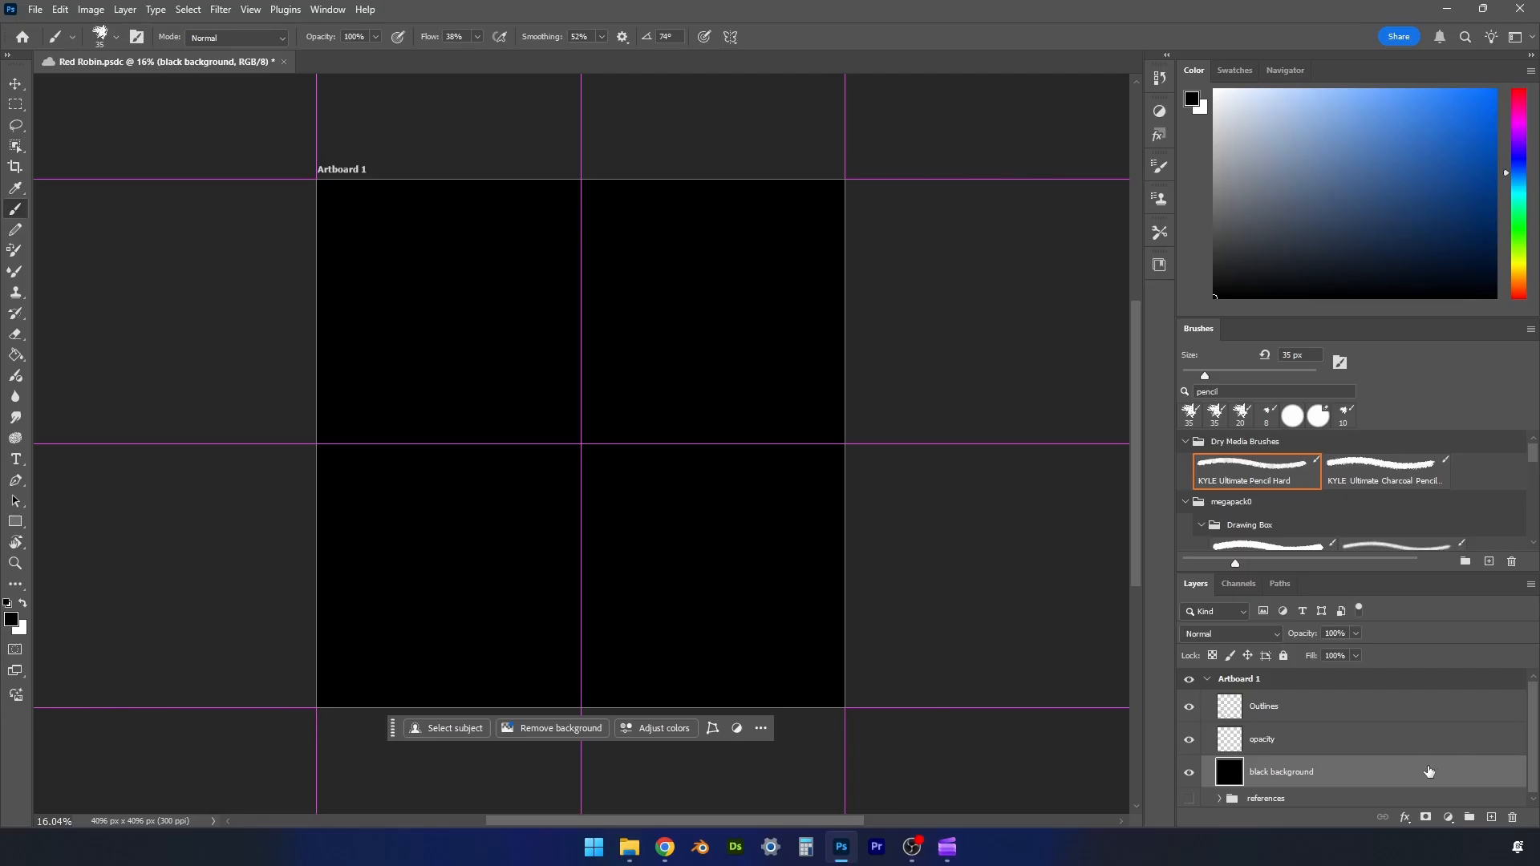
left_click(1355, 633)
left_click_drag(1360, 652, 1277, 657)
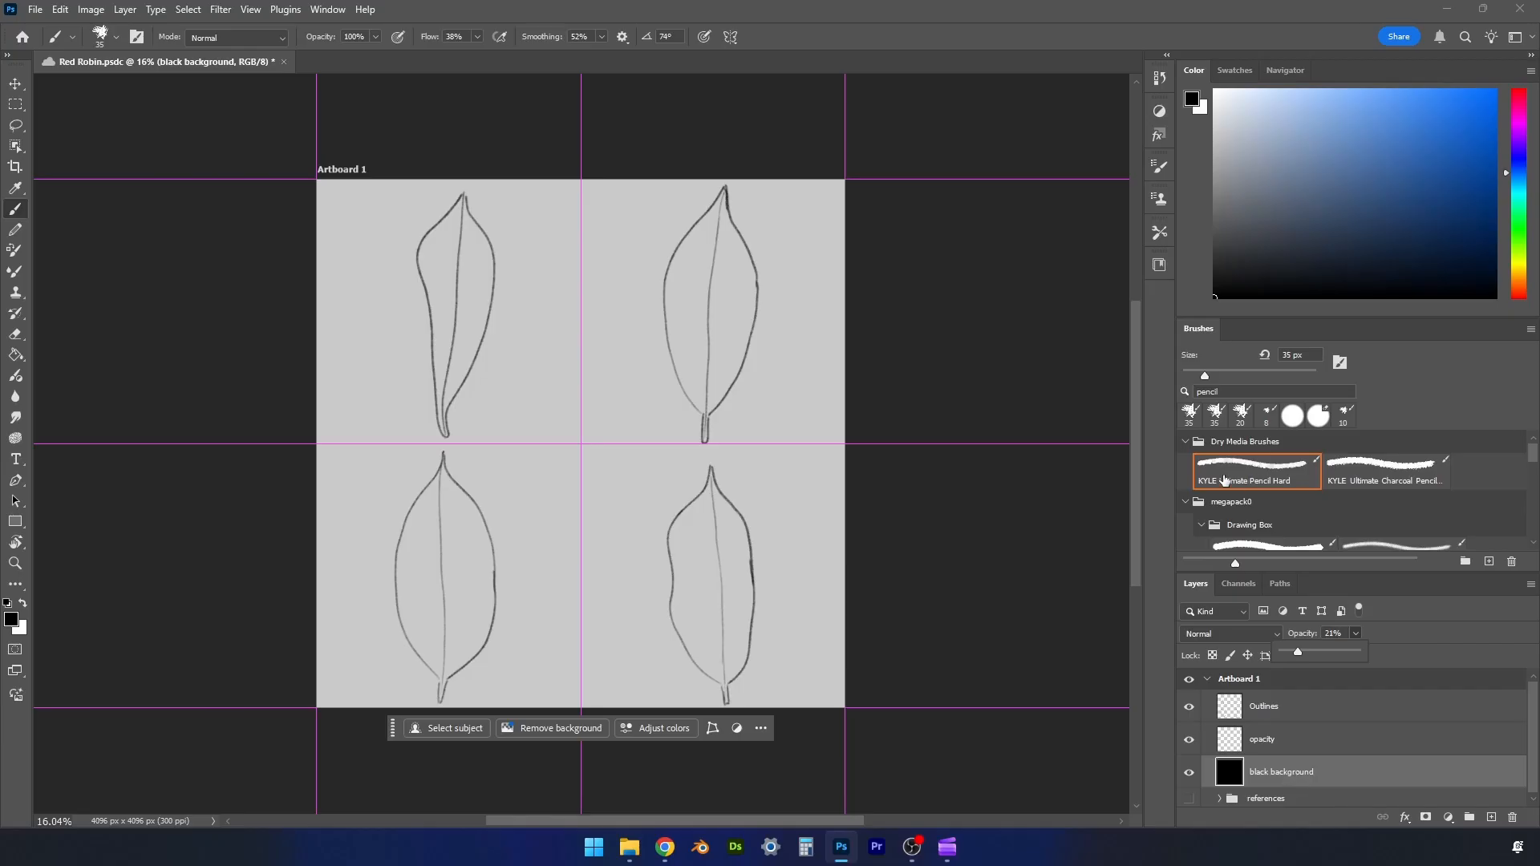
- Clear the brush search, choose the Hard Round Pressure Size brush with white, and make the opacity layer active
left_click(1230, 392)
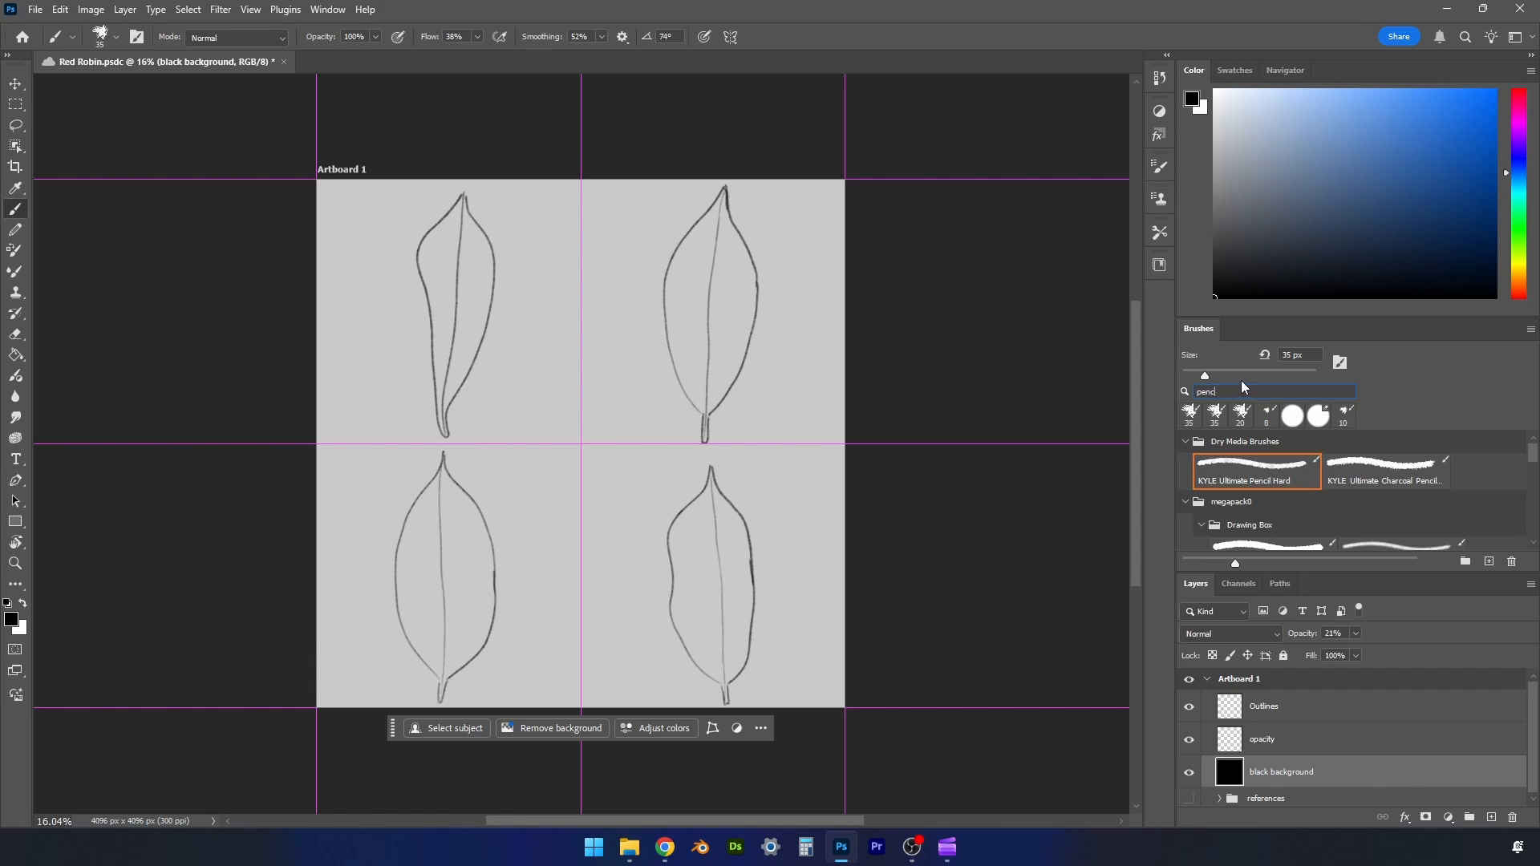
key("BackSpace")
key("BackSpace")
key("BackSpace")
key("BackSpace")
key("BackSpace")
key("BackSpace")
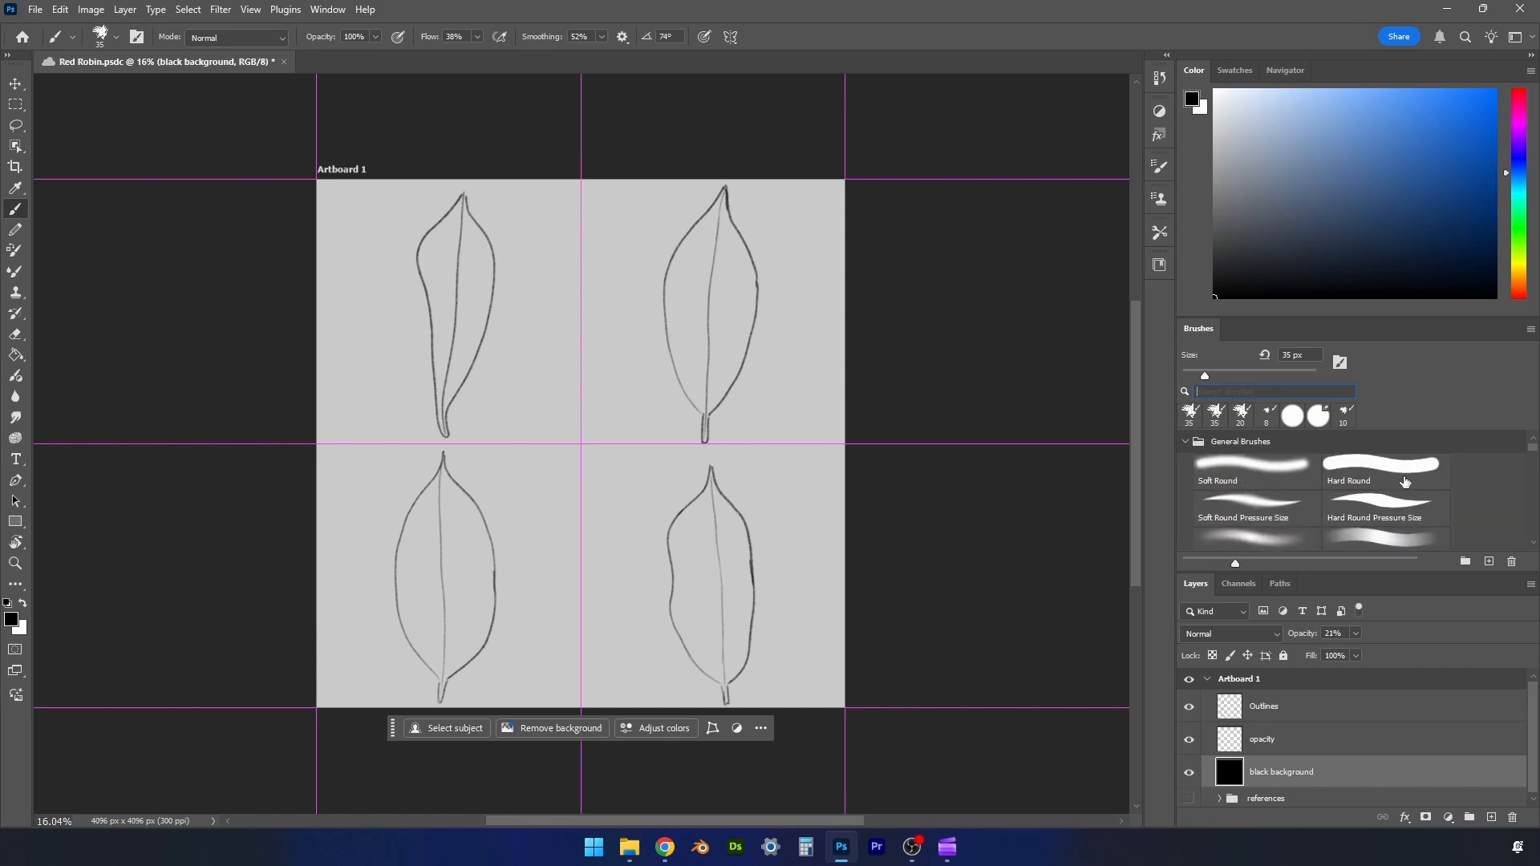
left_click(1395, 505)
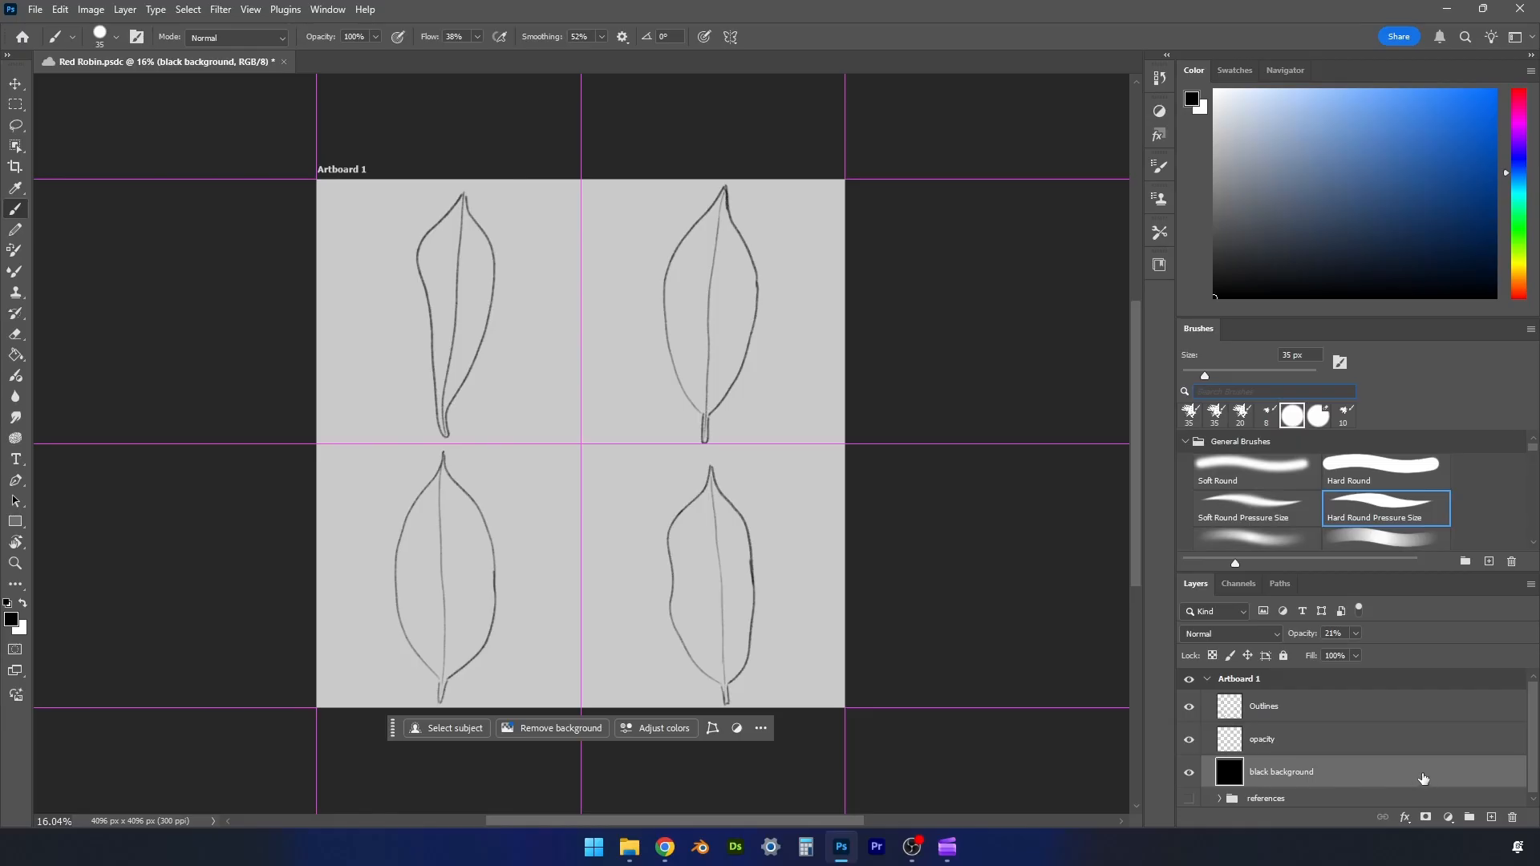
left_click_drag(1235, 110, 1200, 77)
left_click(1256, 743)
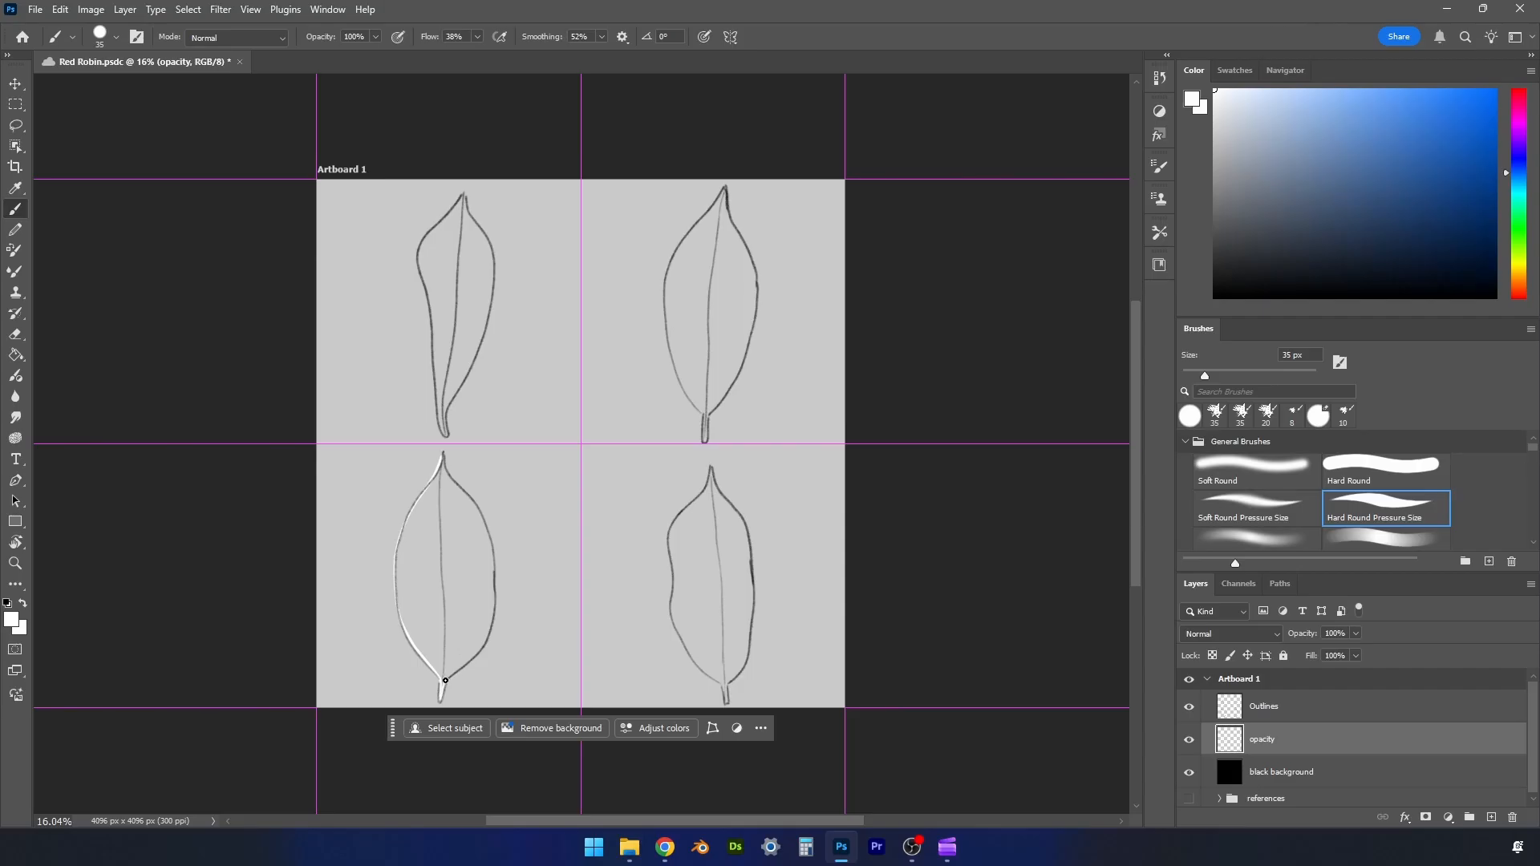
- Save the document and paint the lower-left leaf solid white up to its outline, including the stem and tip
key("ctrl+s")
left_click_drag(449, 676, 488, 619)
key("bracketright")
key("bracketright")
key("bracketright")
key("bracketright")
key("bracketright")
key("bracketright")
key("bracketright")
key("bracketright")
key("bracketright")
key("bracketright")
mouse_move(441, 670)
left_mouse_down()
mouse_move(440, 500)
mouse_move(442, 622)
mouse_move(410, 562)
mouse_move(409, 627)
mouse_move(403, 580)
mouse_move(460, 628)
mouse_move(474, 536)
mouse_move(450, 669)
mouse_move(490, 583)
mouse_move(410, 590)
mouse_move(406, 616)
mouse_move(439, 671)
mouse_move(413, 559)
mouse_move(400, 559)
mouse_move(441, 480)
mouse_move(467, 554)
mouse_move(454, 572)
mouse_move(512, 478)
left_mouse_up()
key("z")
scroll(512, 477, "down", 3)
key("b")
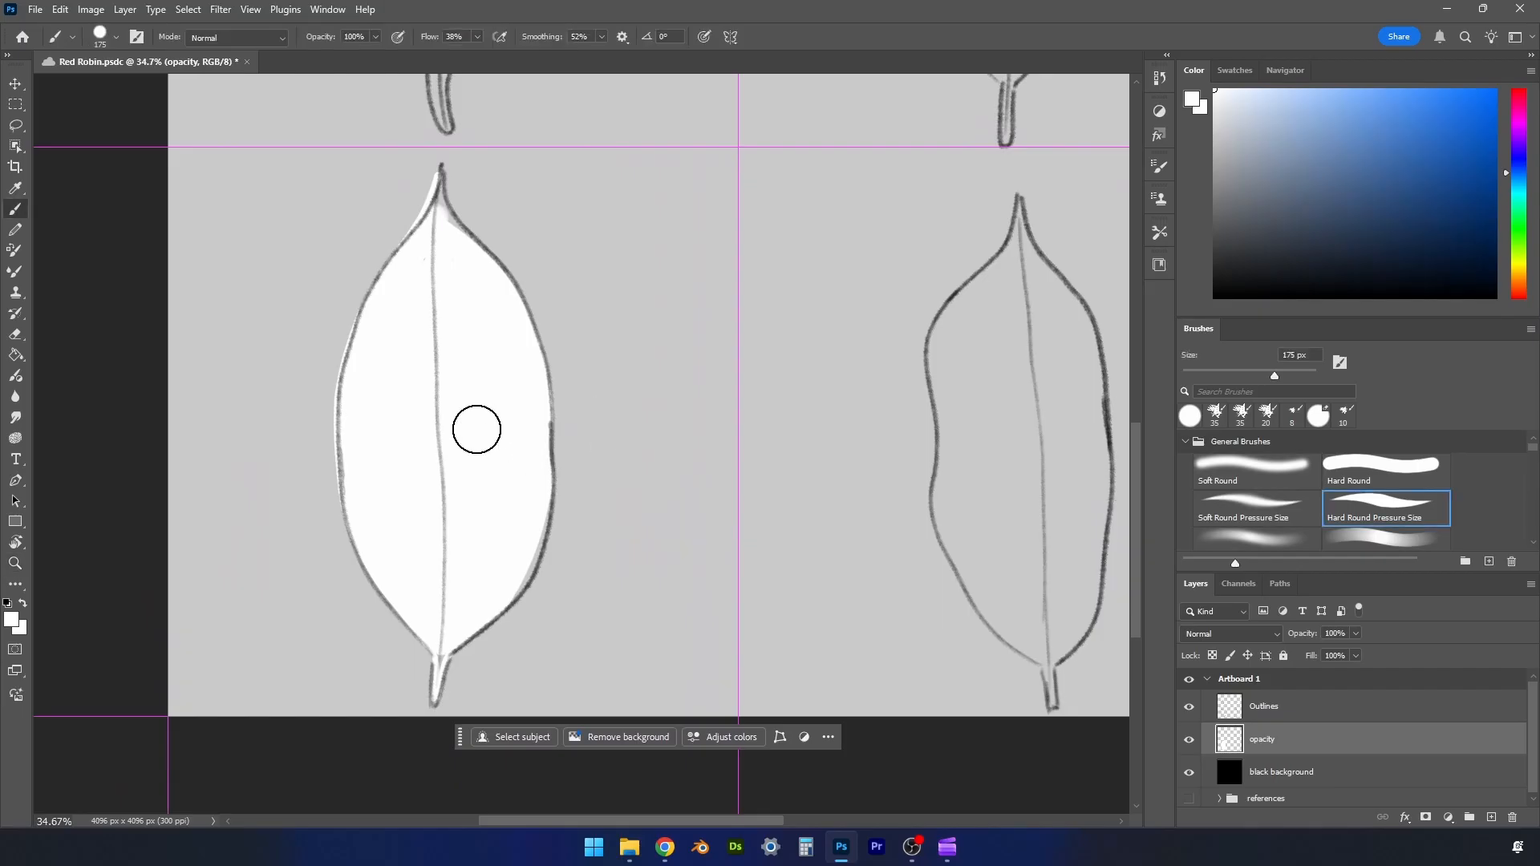
mouse_move(439, 669)
left_mouse_down()
mouse_move(441, 634)
mouse_move(546, 461)
left_mouse_up()
left_click_drag(441, 172, 482, 254)
- Hide the Outlines layer and erase the uneven white edge at the lower right of the leaf with a 150 px eraser
left_click(1189, 705)
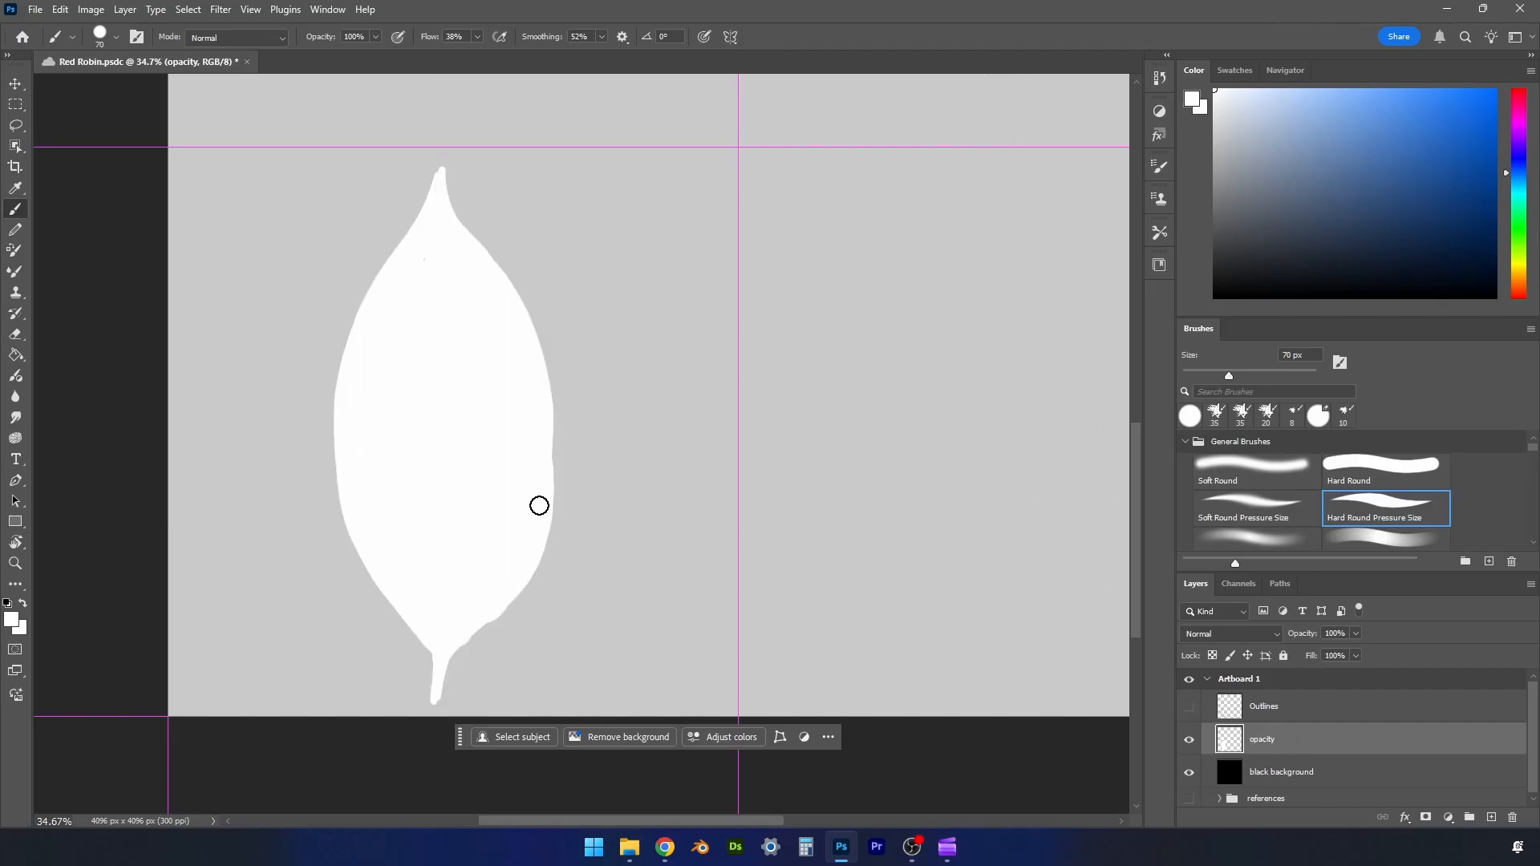
key("e")
key("[")
key("[")
key("[")
key("[")
key("[")
key("[")
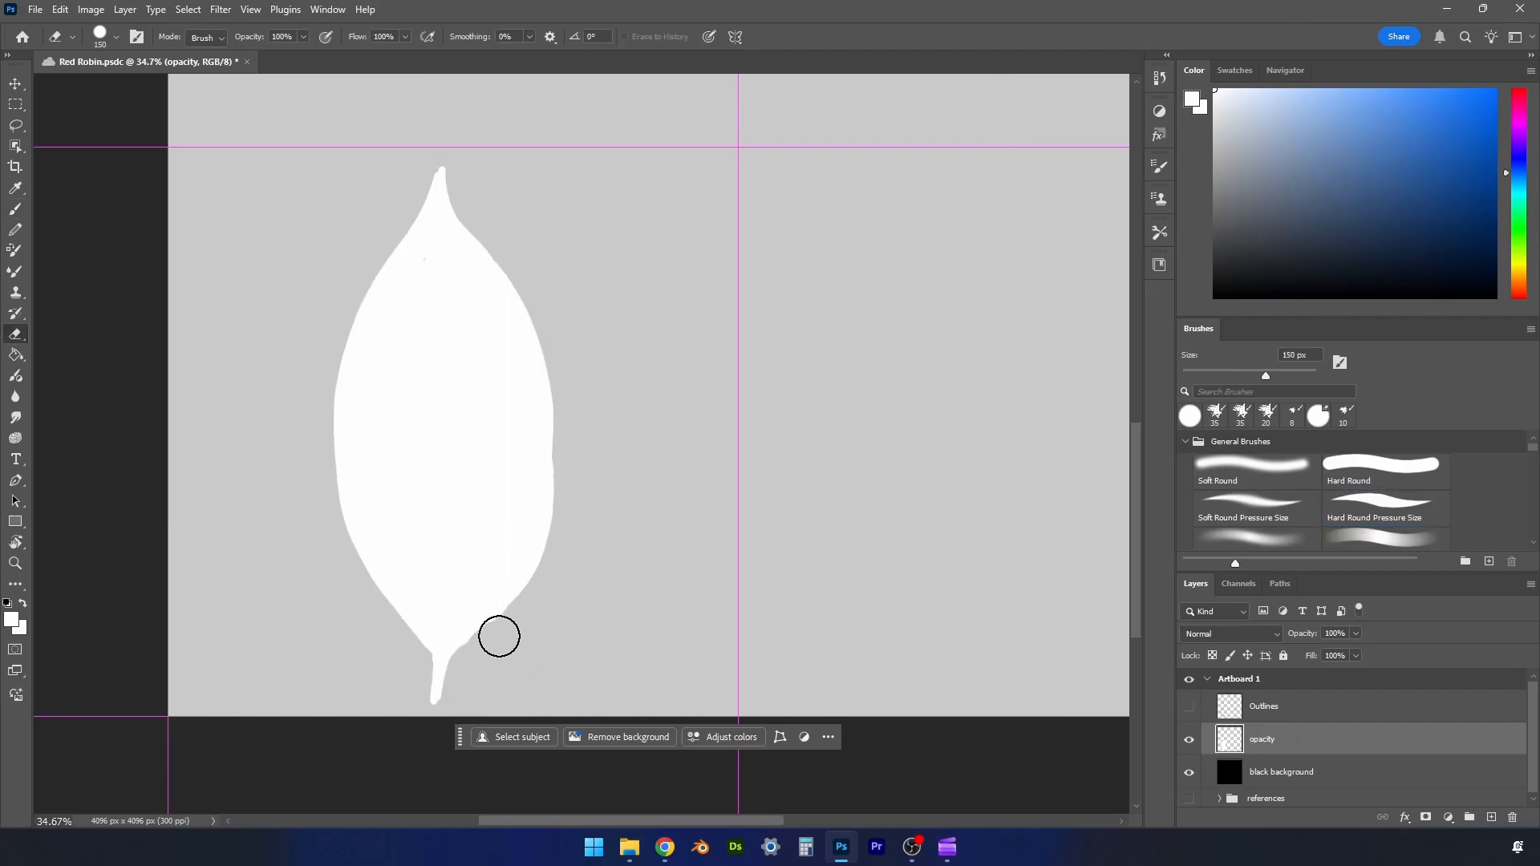
mouse_move(498, 636)
left_mouse_down()
mouse_move(483, 680)
mouse_move(520, 617)
mouse_move(461, 669)
mouse_move(522, 612)
left_mouse_up()
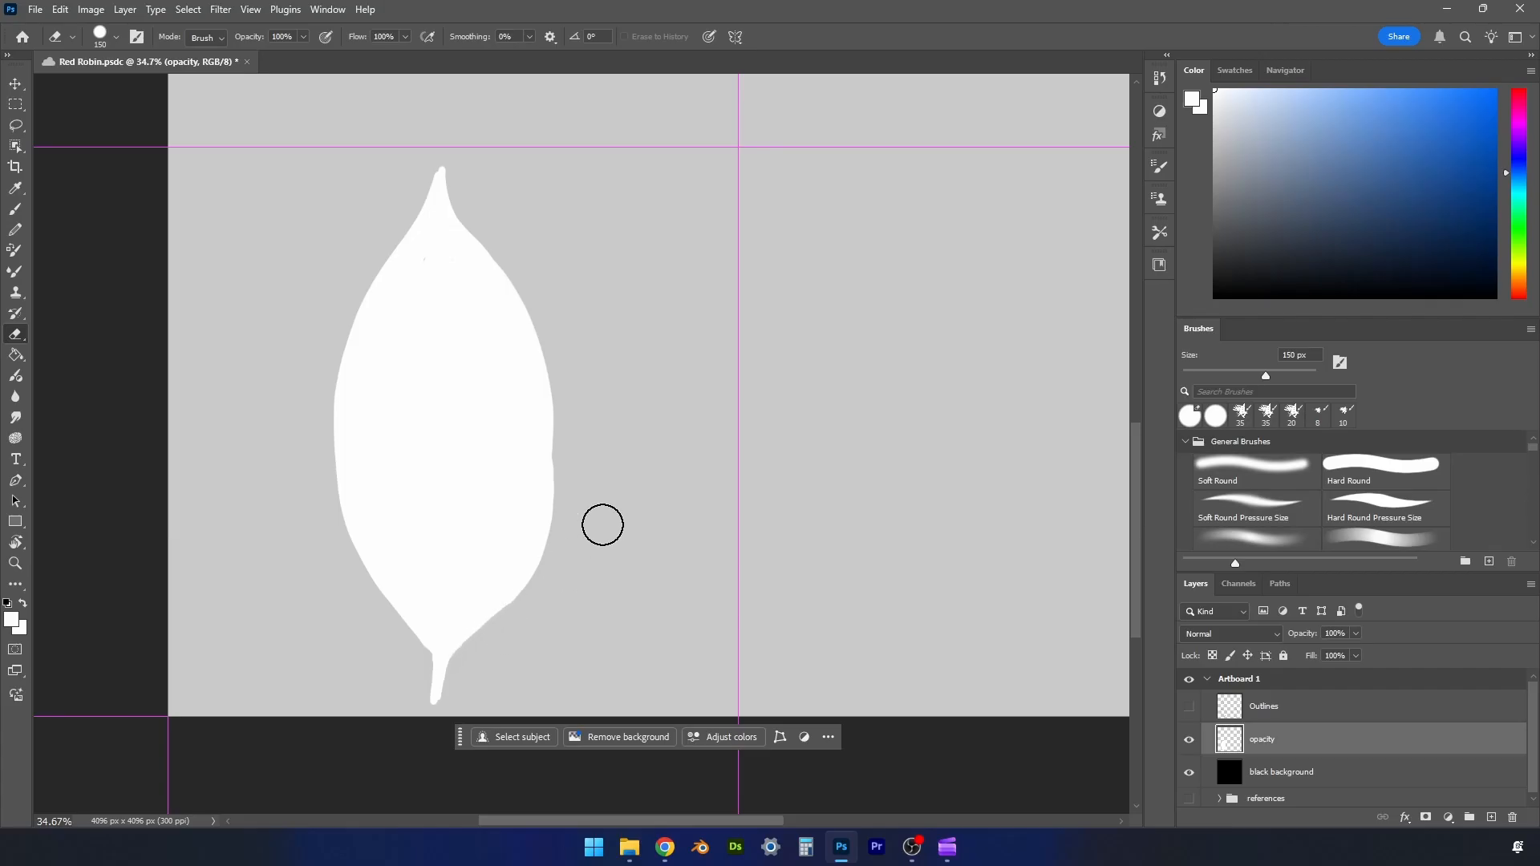
- Touch up the white leaf's side, stem and unpainted speck with a brush reduced to 45 px, and show the Outlines layer again
key("[")
key("[")
key("[")
key("[")
key("[")
key("[")
key("[")
key("[")
key("b")
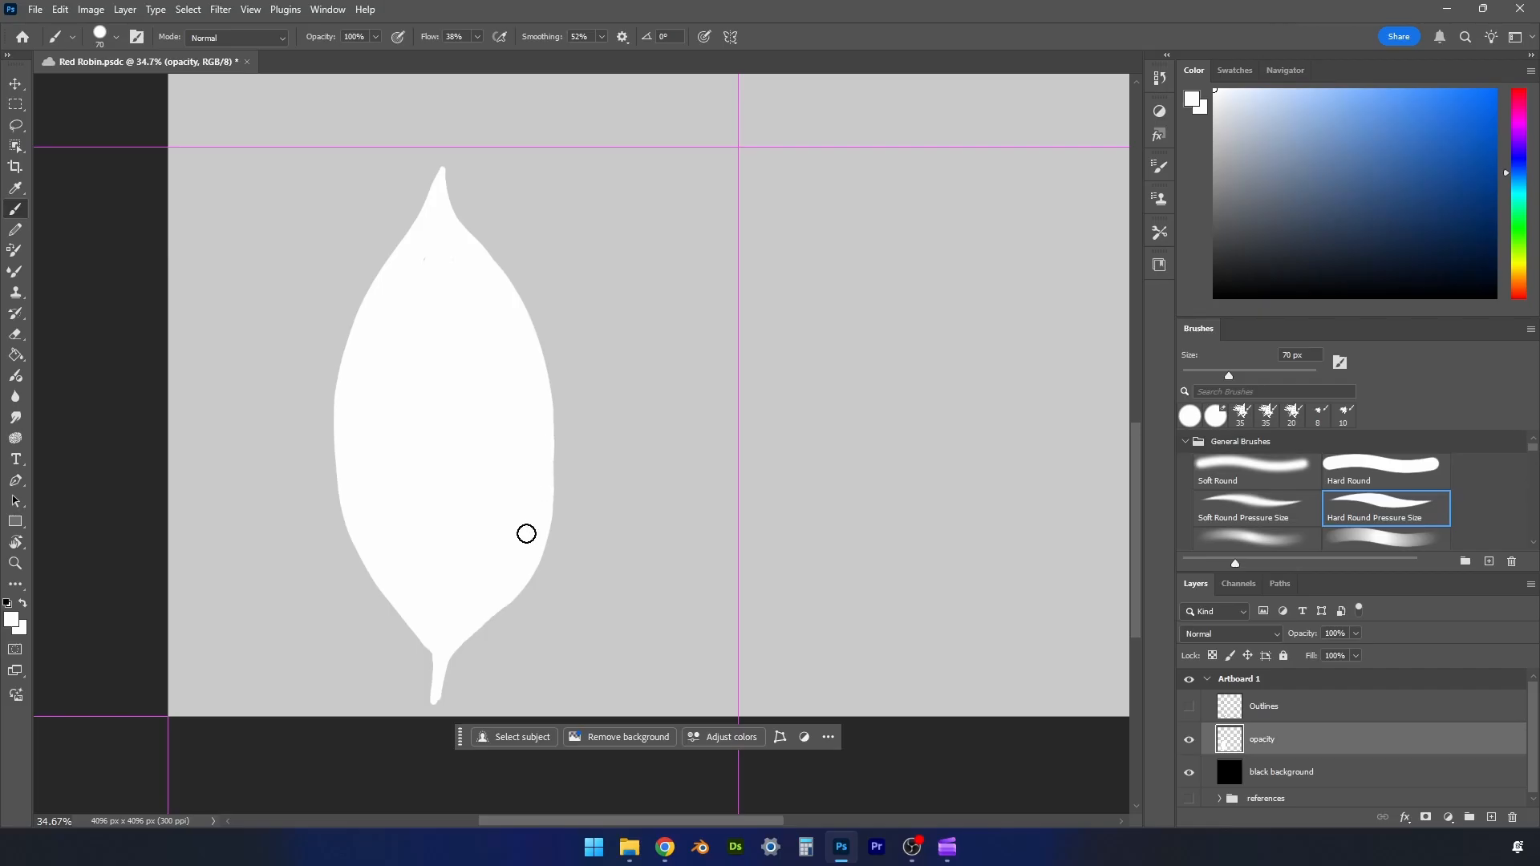
key("[")
key("[")
key("[")
left_click_drag(438, 686, 435, 705)
left_click_drag(424, 267, 404, 290)
left_click(1188, 706)
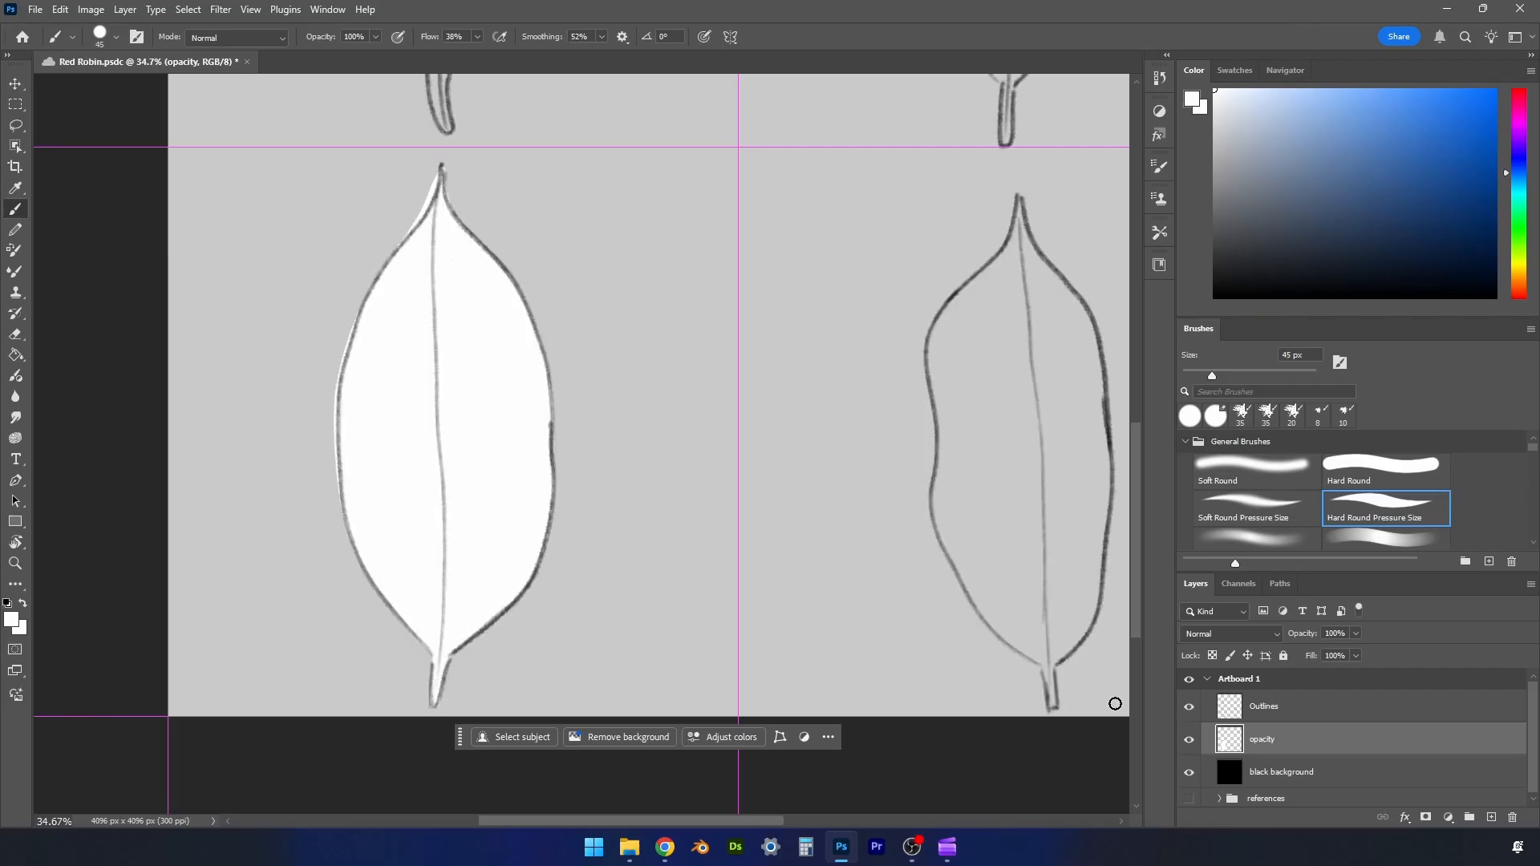
- Paint the lower-right leaf solid white inside its outline, finishing the edges, stem and tip with an 80 px brush
key("z")
left_click(504, 37)
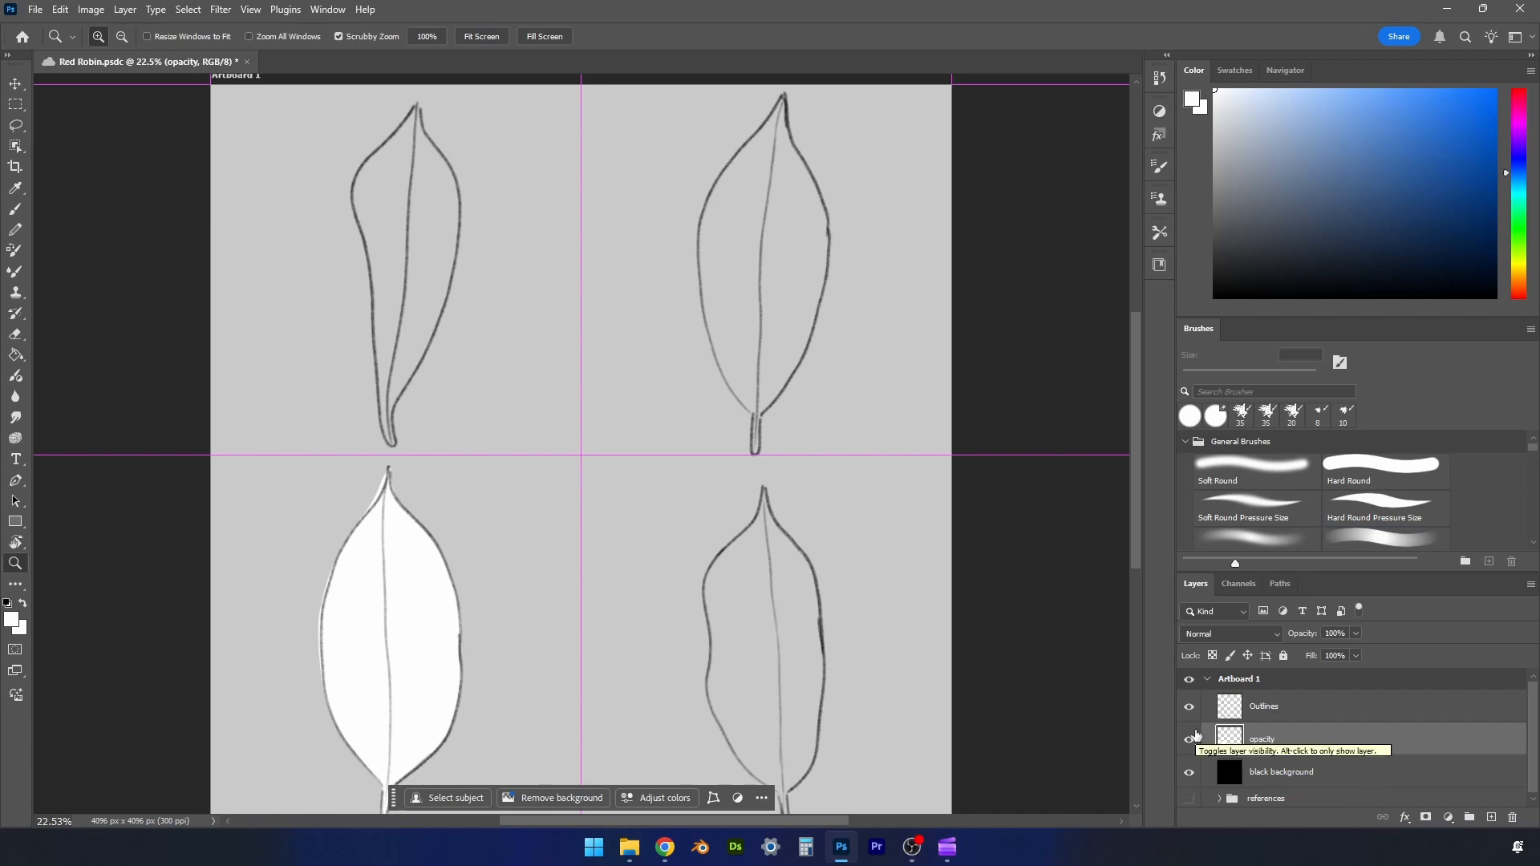
key("b")
key("]")
key("]")
key("]")
key("]")
key("]")
key("]")
key("]")
key("]")
key("]")
mouse_move(759, 578)
left_mouse_down()
mouse_move(788, 631)
mouse_move(772, 644)
mouse_move(745, 577)
mouse_move(724, 590)
mouse_move(736, 556)
mouse_move(711, 598)
mouse_move(722, 705)
mouse_move(780, 742)
mouse_move(730, 577)
mouse_move(749, 691)
mouse_move(737, 703)
mouse_move(781, 714)
mouse_move(747, 539)
mouse_move(793, 573)
mouse_move(786, 755)
mouse_move(757, 753)
mouse_move(802, 727)
mouse_move(777, 574)
mouse_move(759, 558)
mouse_move(762, 526)
mouse_move(750, 533)
mouse_move(764, 480)
mouse_move(811, 591)
mouse_move(789, 690)
left_mouse_up()
key("bracketleft")
key("bracketleft")
key("bracketleft")
key("bracketleft")
key("bracketleft")
key("bracketleft")
left_click_drag(785, 786, 818, 663)
left_click_drag(1134, 548, 1135, 614)
mouse_move(784, 599)
left_mouse_down()
mouse_move(785, 617)
mouse_move(729, 533)
mouse_move(783, 618)
left_mouse_up()
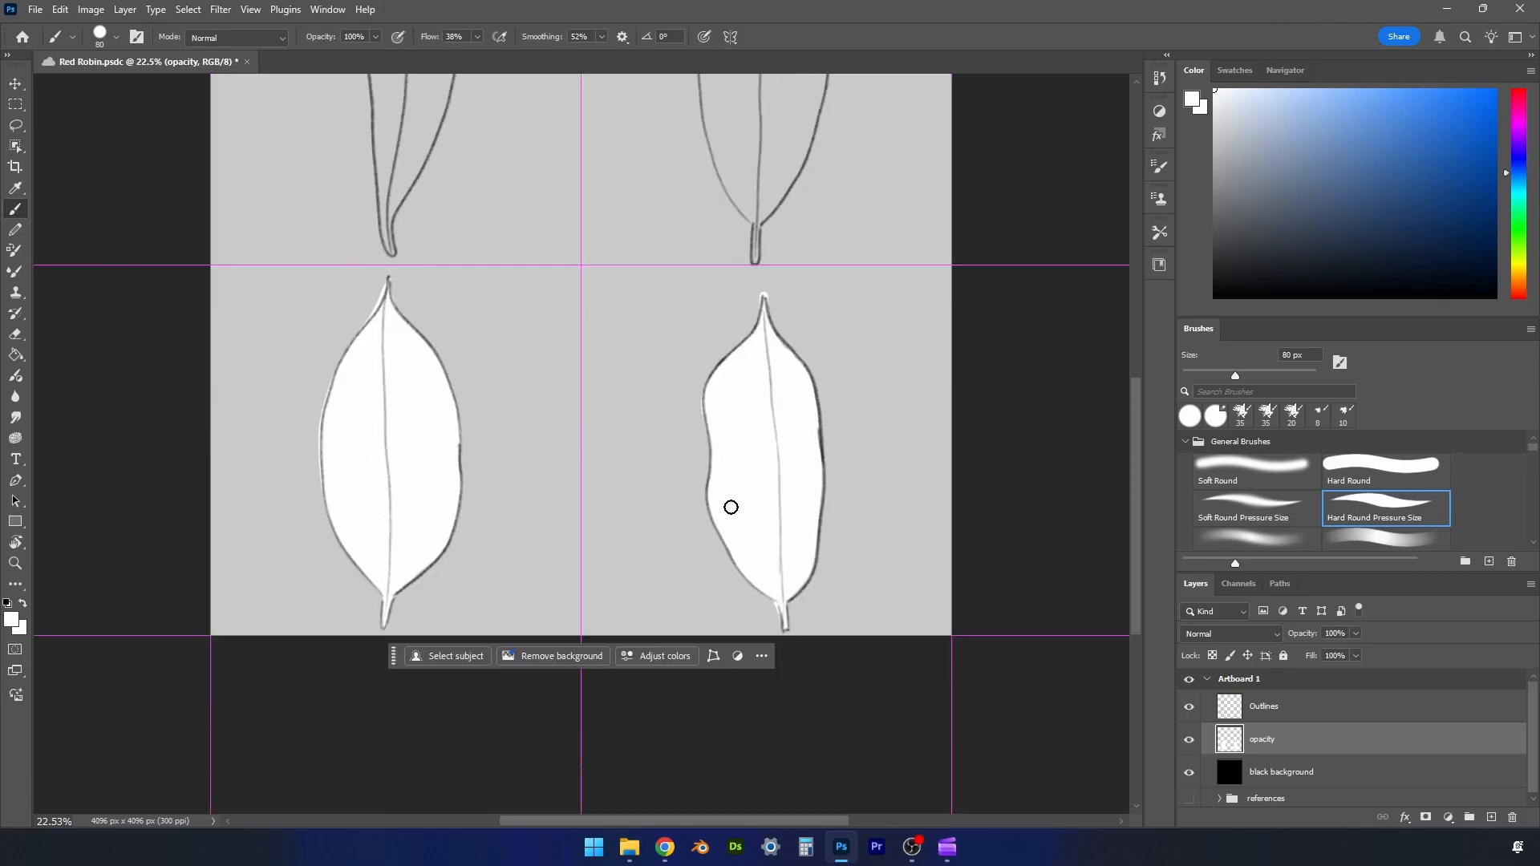
left_click_drag(1134, 572, 1132, 449)
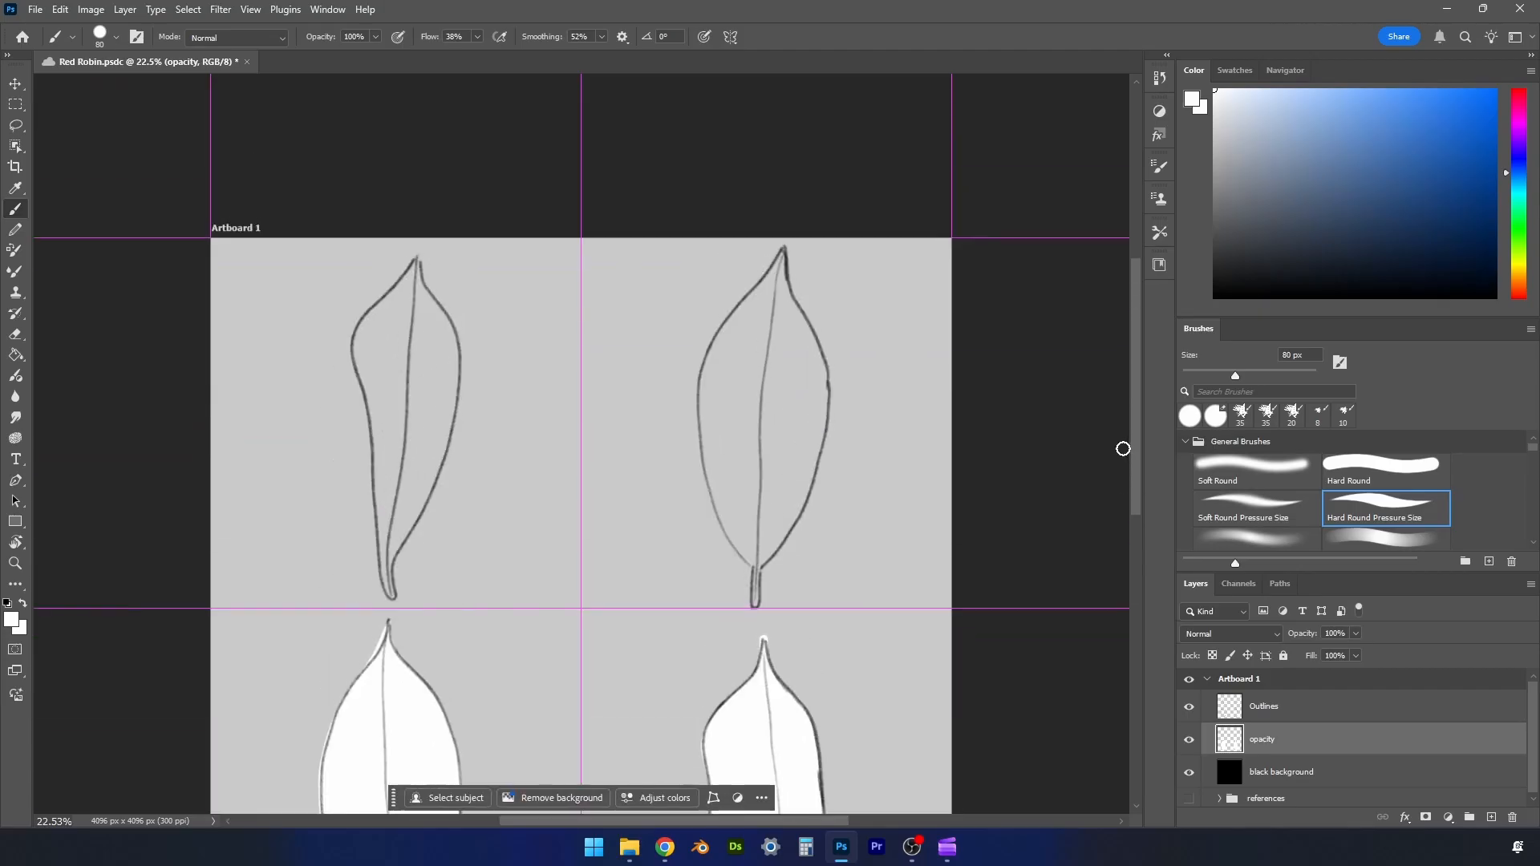
- Paint the upper-right leaf solid white inside its outline, from the tip down to the stem
mouse_move(783, 252)
left_mouse_down()
mouse_move(717, 340)
mouse_move(699, 416)
mouse_move(752, 562)
mouse_move(791, 391)
mouse_move(781, 262)
mouse_move(765, 536)
mouse_move(787, 400)
mouse_move(773, 333)
mouse_move(769, 522)
mouse_move(752, 381)
mouse_move(772, 392)
mouse_move(755, 373)
mouse_move(720, 427)
mouse_move(731, 501)
mouse_move(735, 367)
mouse_move(717, 433)
mouse_move(725, 360)
mouse_move(713, 391)
mouse_move(729, 344)
mouse_move(746, 417)
mouse_move(734, 483)
mouse_move(758, 553)
mouse_move(791, 457)
mouse_move(802, 337)
mouse_move(778, 273)
mouse_move(802, 342)
mouse_move(764, 443)
mouse_move(761, 556)
mouse_move(813, 470)
mouse_move(779, 294)
mouse_move(762, 308)
mouse_move(789, 505)
mouse_move(753, 518)
mouse_move(780, 249)
left_mouse_up()
key("bracketright")
key("bracketright")
key("bracketright")
key("bracketright")
key("bracketright")
key("bracketleft")
key("bracketleft")
key("bracketleft")
key("bracketleft")
key("bracketleft")
key("bracketleft")
key("bracketleft")
- Paint the upper-left leaf solid white inside its outline, including the stem and tip, and enlarge the brush to 150 px
mouse_move(390, 591)
left_mouse_down()
mouse_move(357, 289)
mouse_move(412, 265)
mouse_move(452, 360)
left_mouse_up()
mouse_move(409, 527)
left_mouse_down()
mouse_move(448, 434)
mouse_move(456, 353)
mouse_move(407, 344)
mouse_move(395, 596)
mouse_move(386, 495)
mouse_move(416, 243)
mouse_move(365, 345)
mouse_move(385, 494)
mouse_move(394, 348)
mouse_move(382, 330)
mouse_move(398, 539)
mouse_move(431, 347)
mouse_move(425, 490)
mouse_move(435, 449)
left_mouse_up()
key("bracketright")
key("bracketright")
key("bracketright")
key("bracketright")
key("bracketright")
key("bracketright")
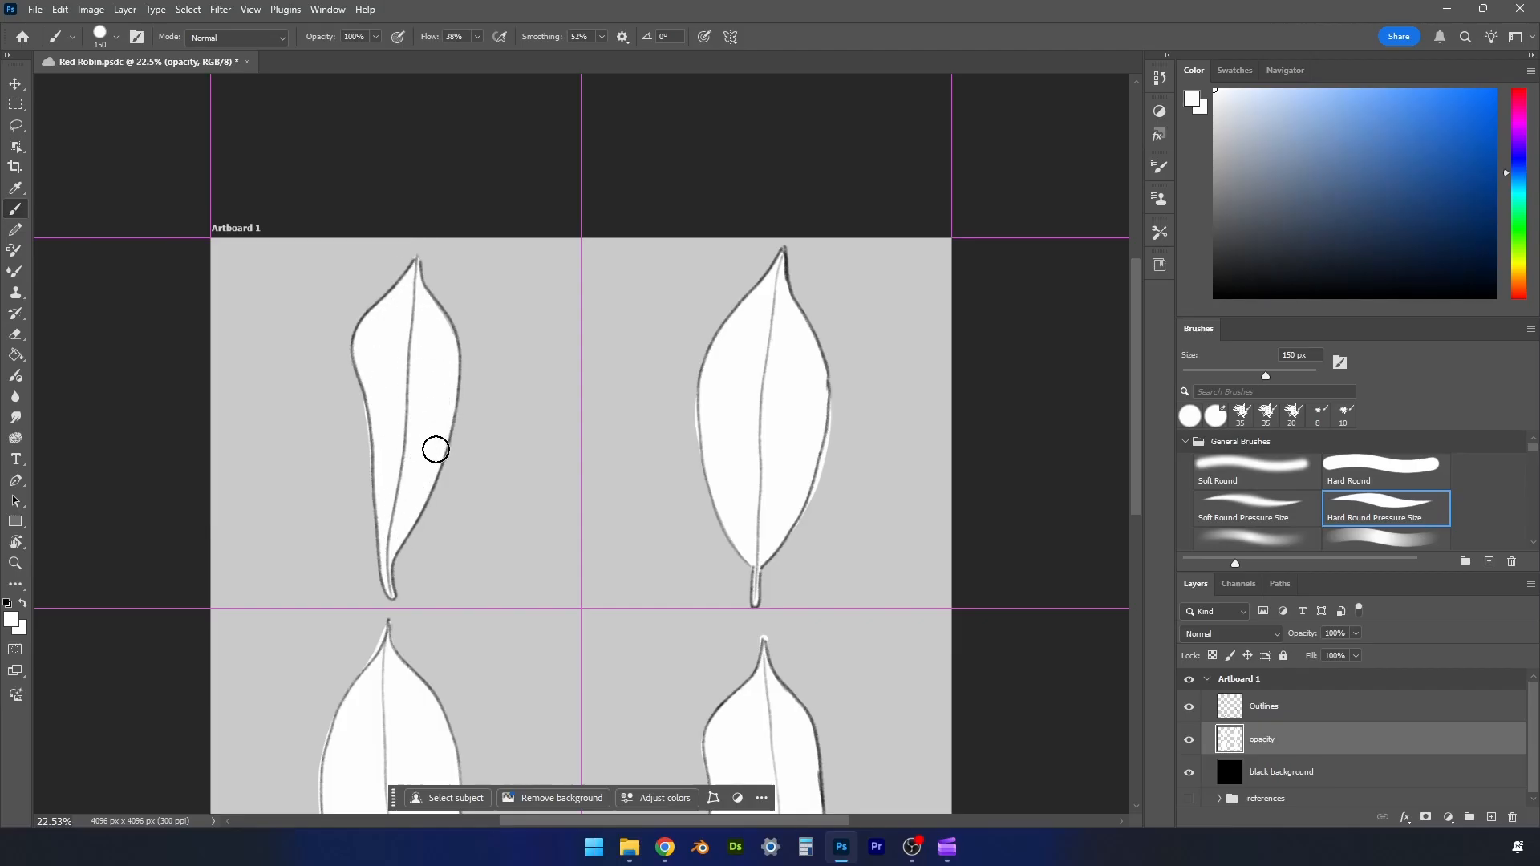
- Raise the black background layer's opacity to 100% and hide the Outlines layer
left_click(1315, 768)
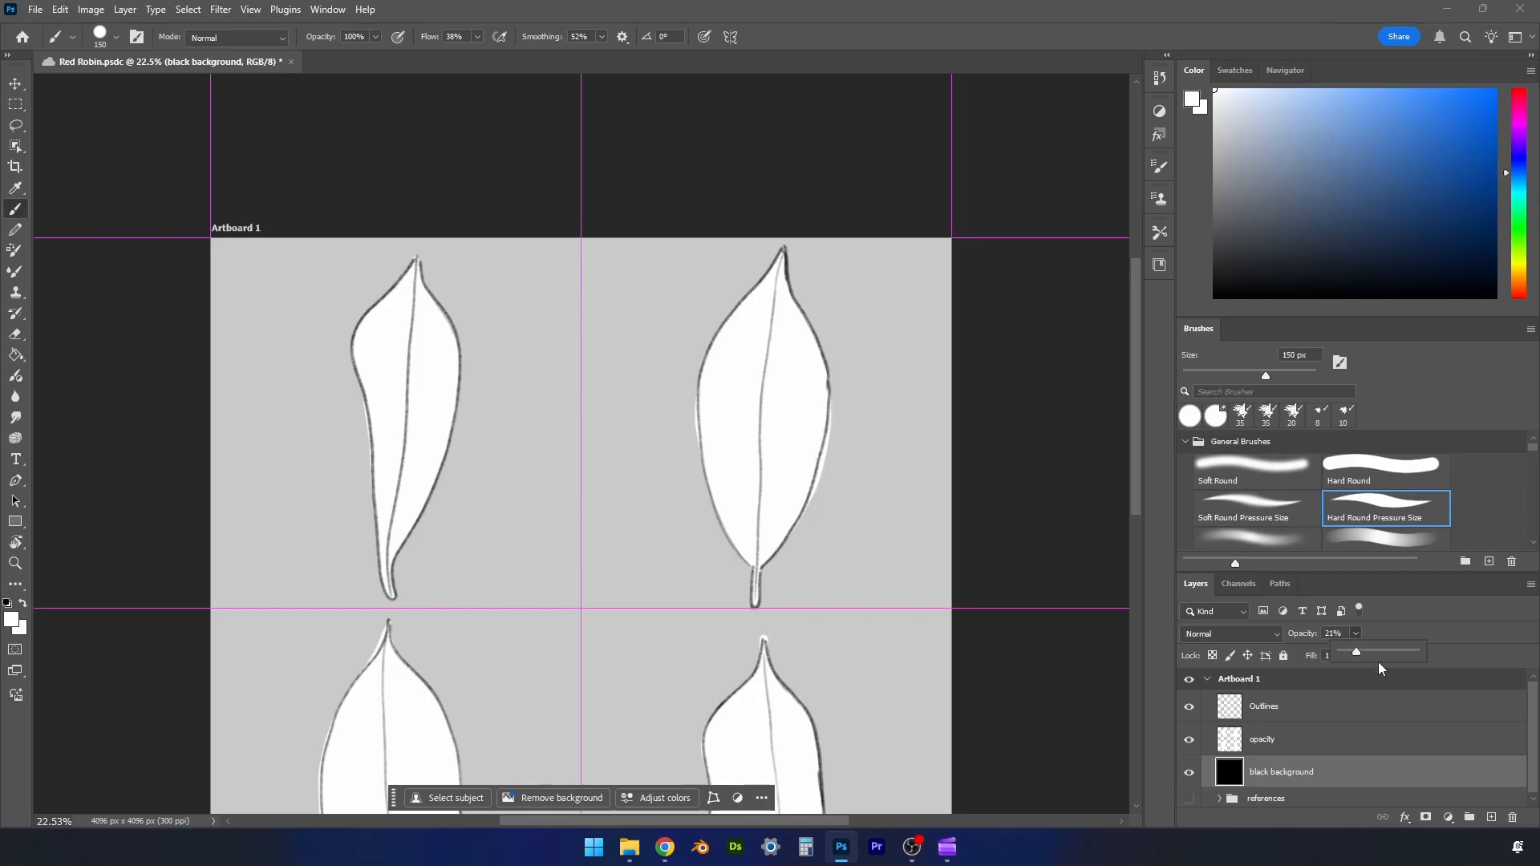
left_click_drag(1428, 649, 1440, 647)
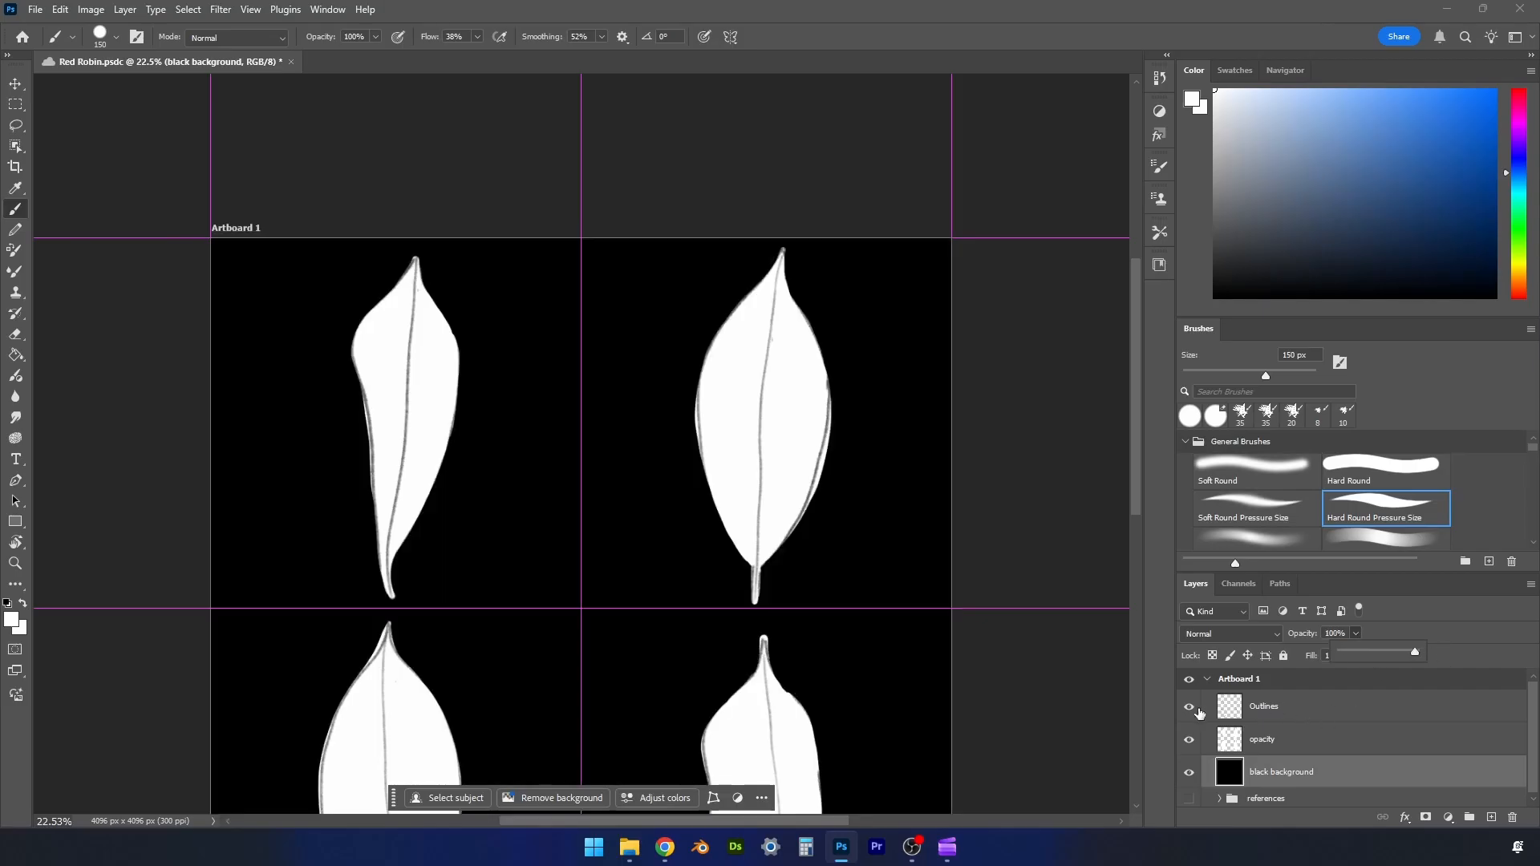
left_click(1190, 707)
left_click(1190, 707)
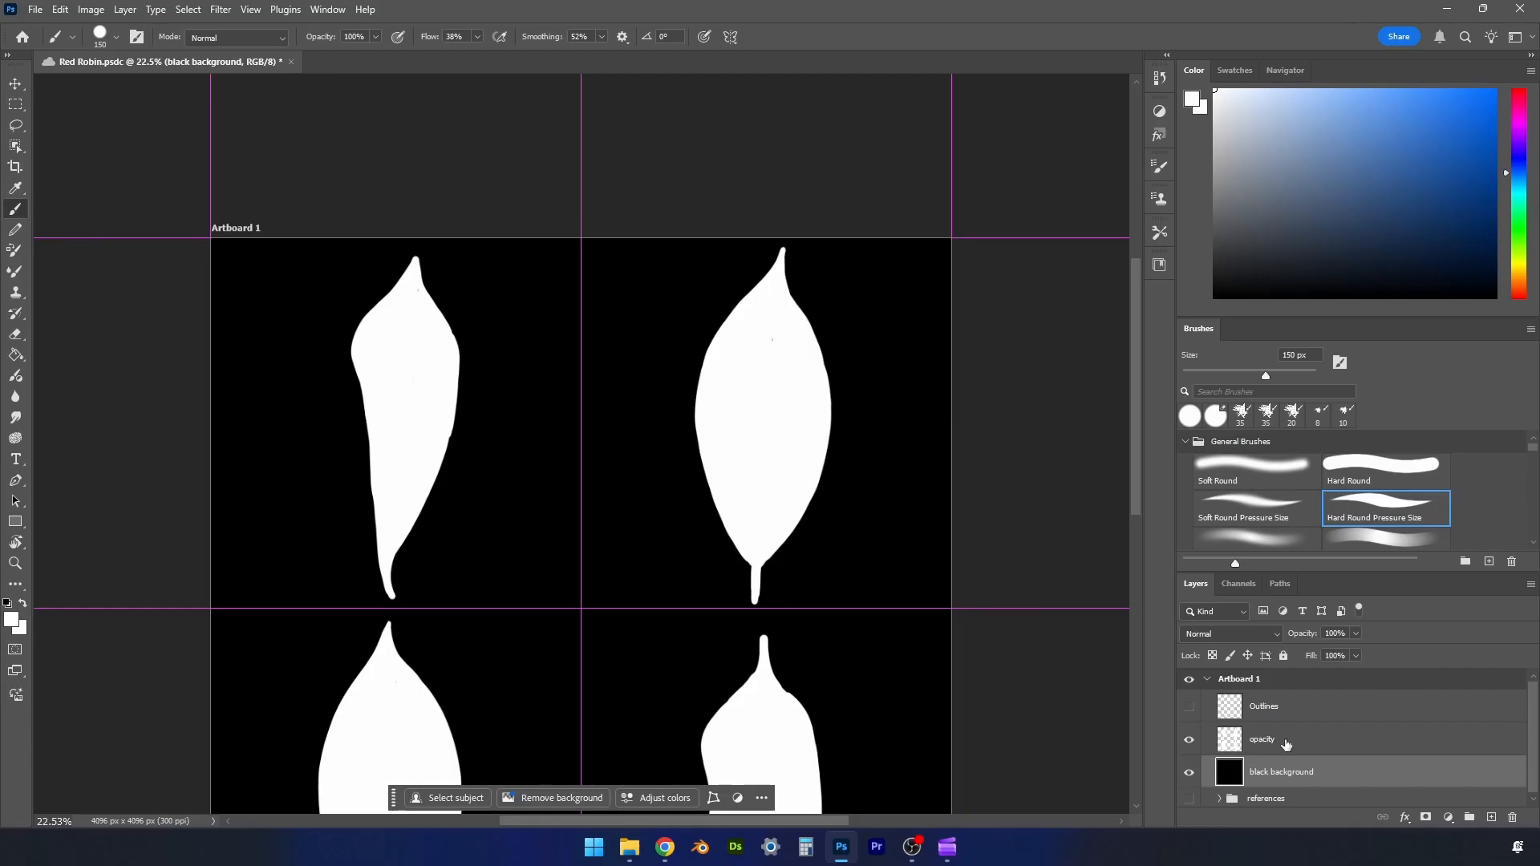
- Fill the small unpainted specks inside the white leaf silhouettes on the opacity layer
left_click(1288, 745)
mouse_move(1137, 469)
left_mouse_down()
mouse_move(1140, 539)
mouse_move(1139, 497)
left_mouse_up()
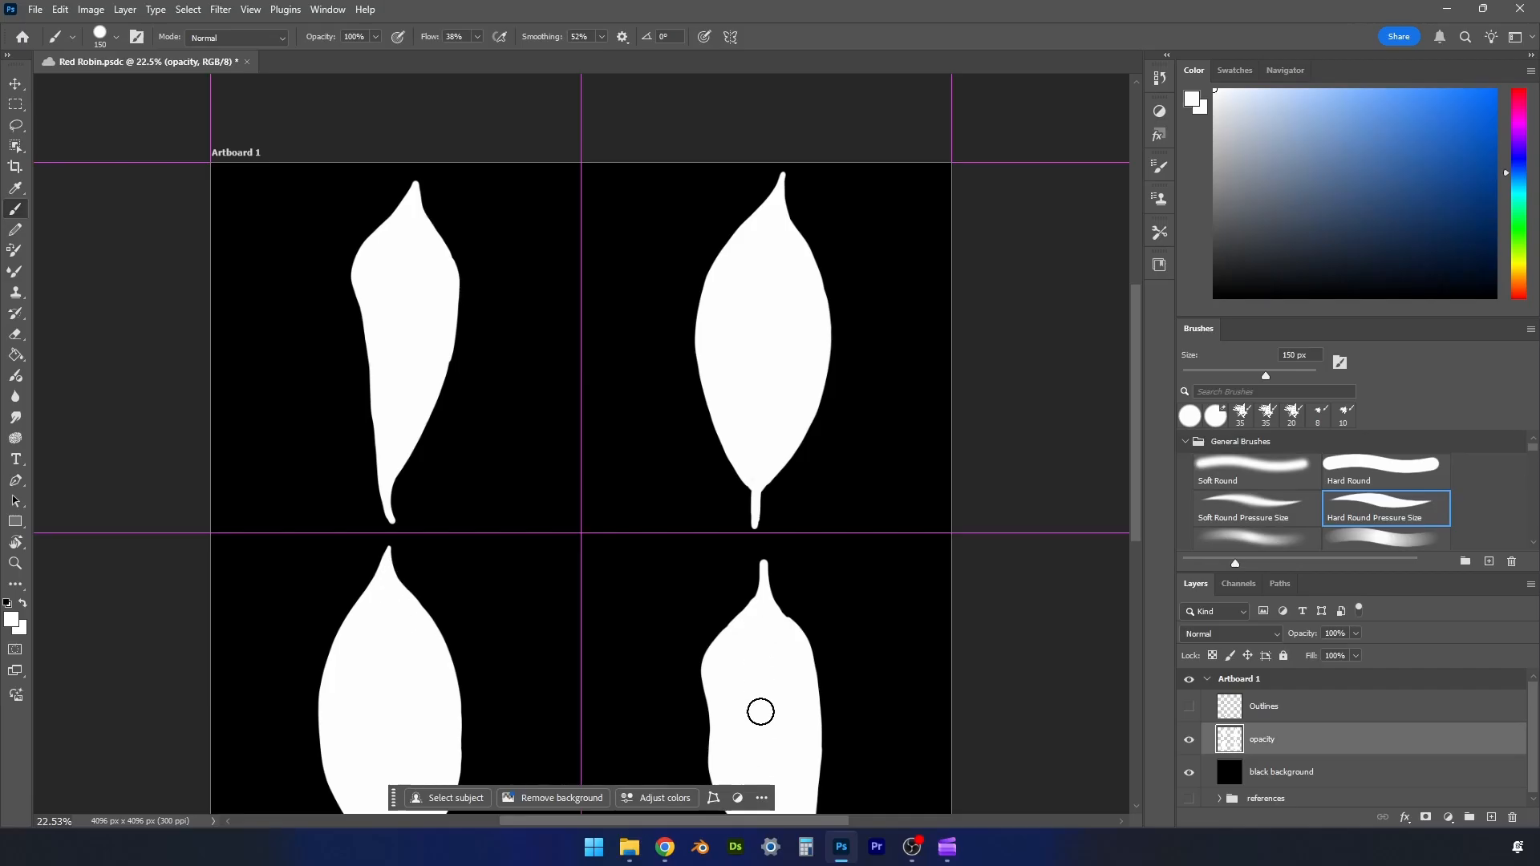
left_click_drag(1138, 501, 1142, 542)
- Show the references group, move it to the top of the layer stack, and enlarge the layer list area
left_click_drag(1533, 712, 1533, 720)
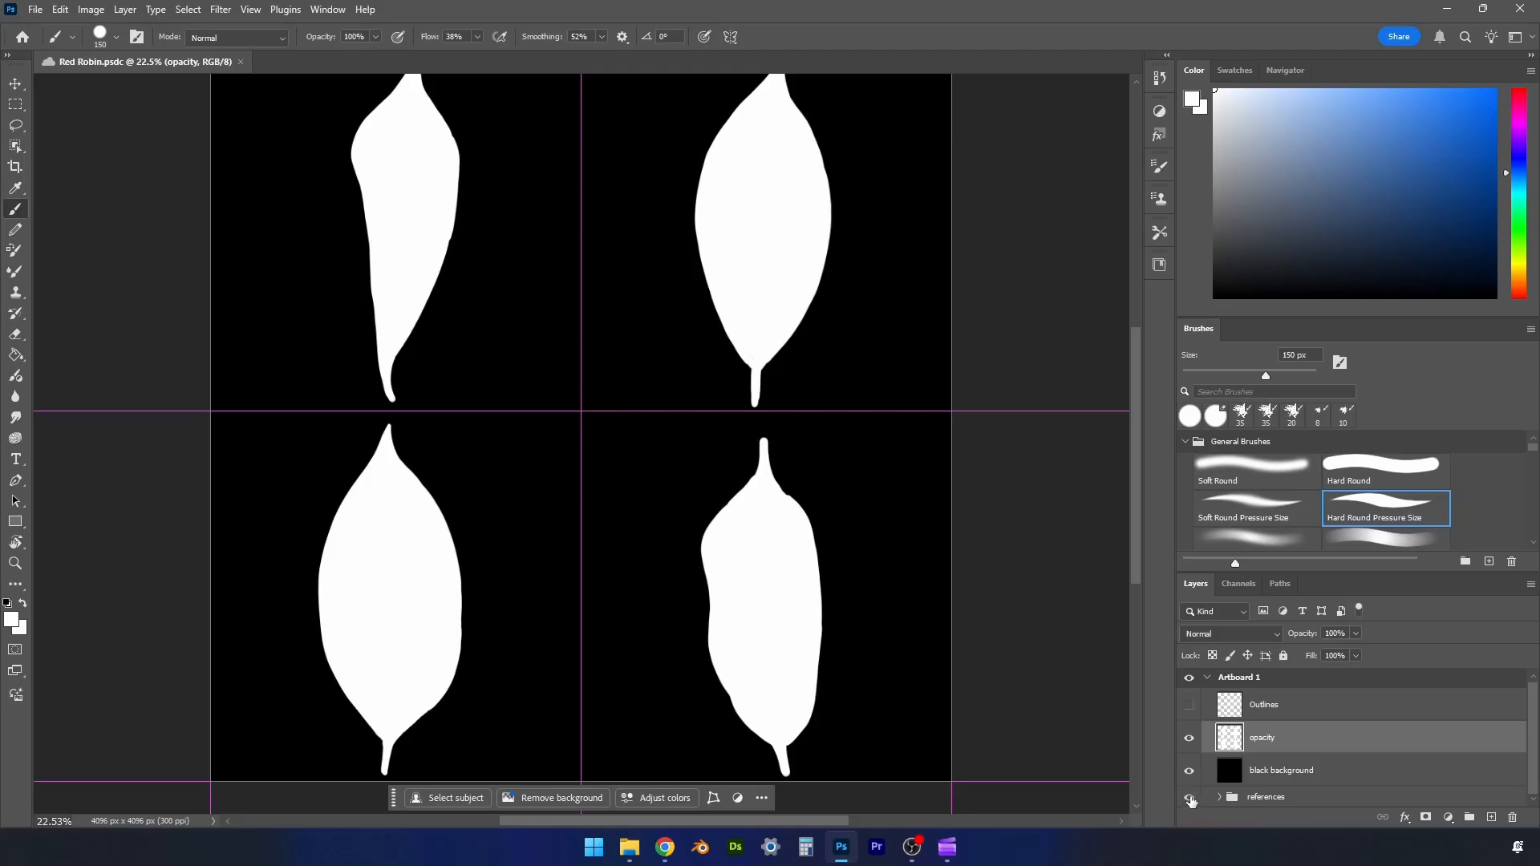
left_click_drag(1275, 802, 1292, 697)
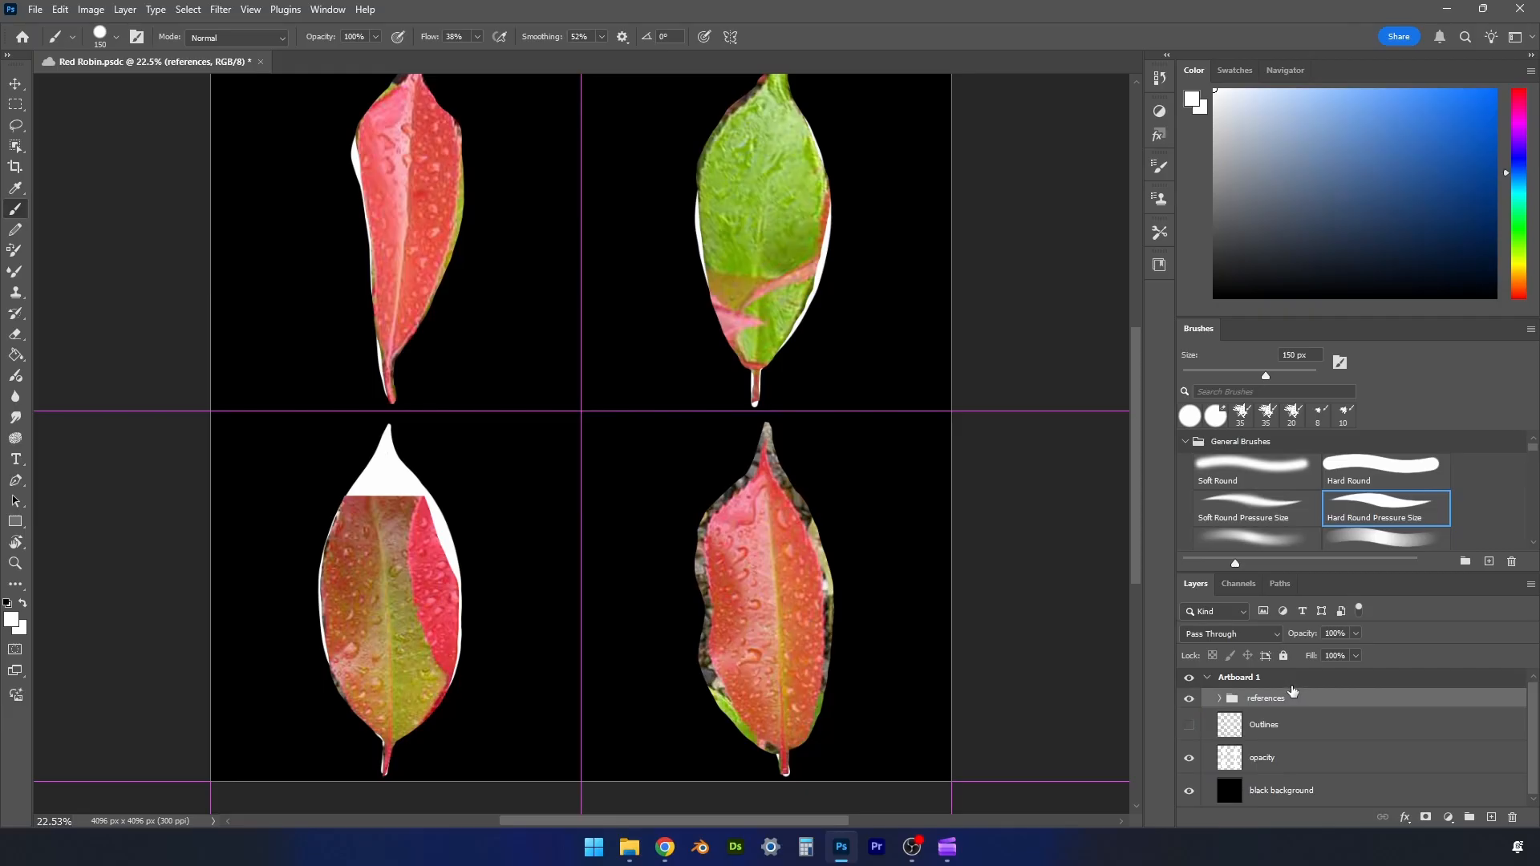
left_click(1221, 697)
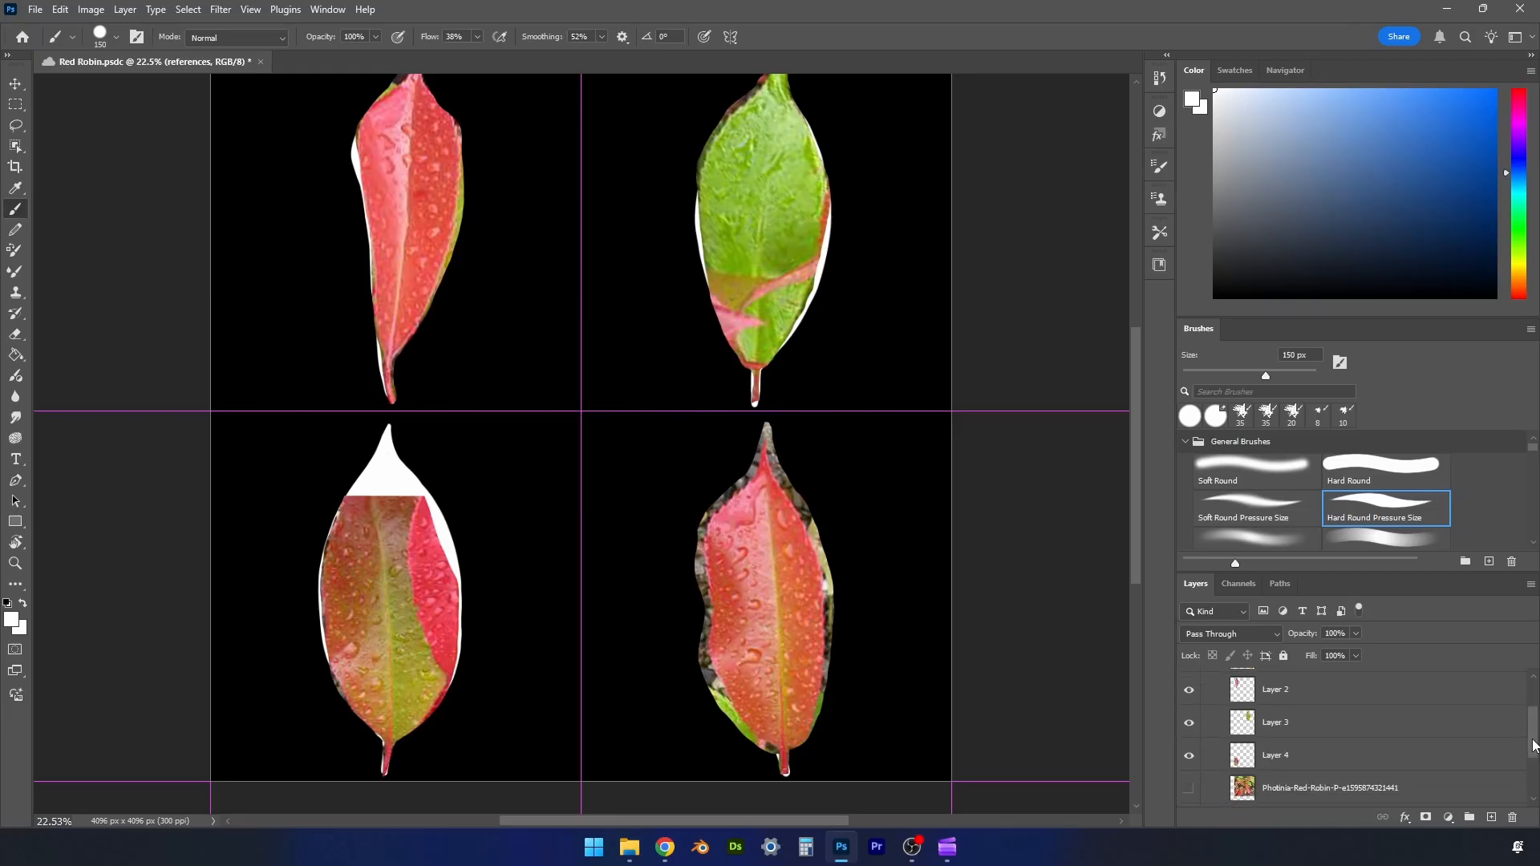
left_click(1219, 699)
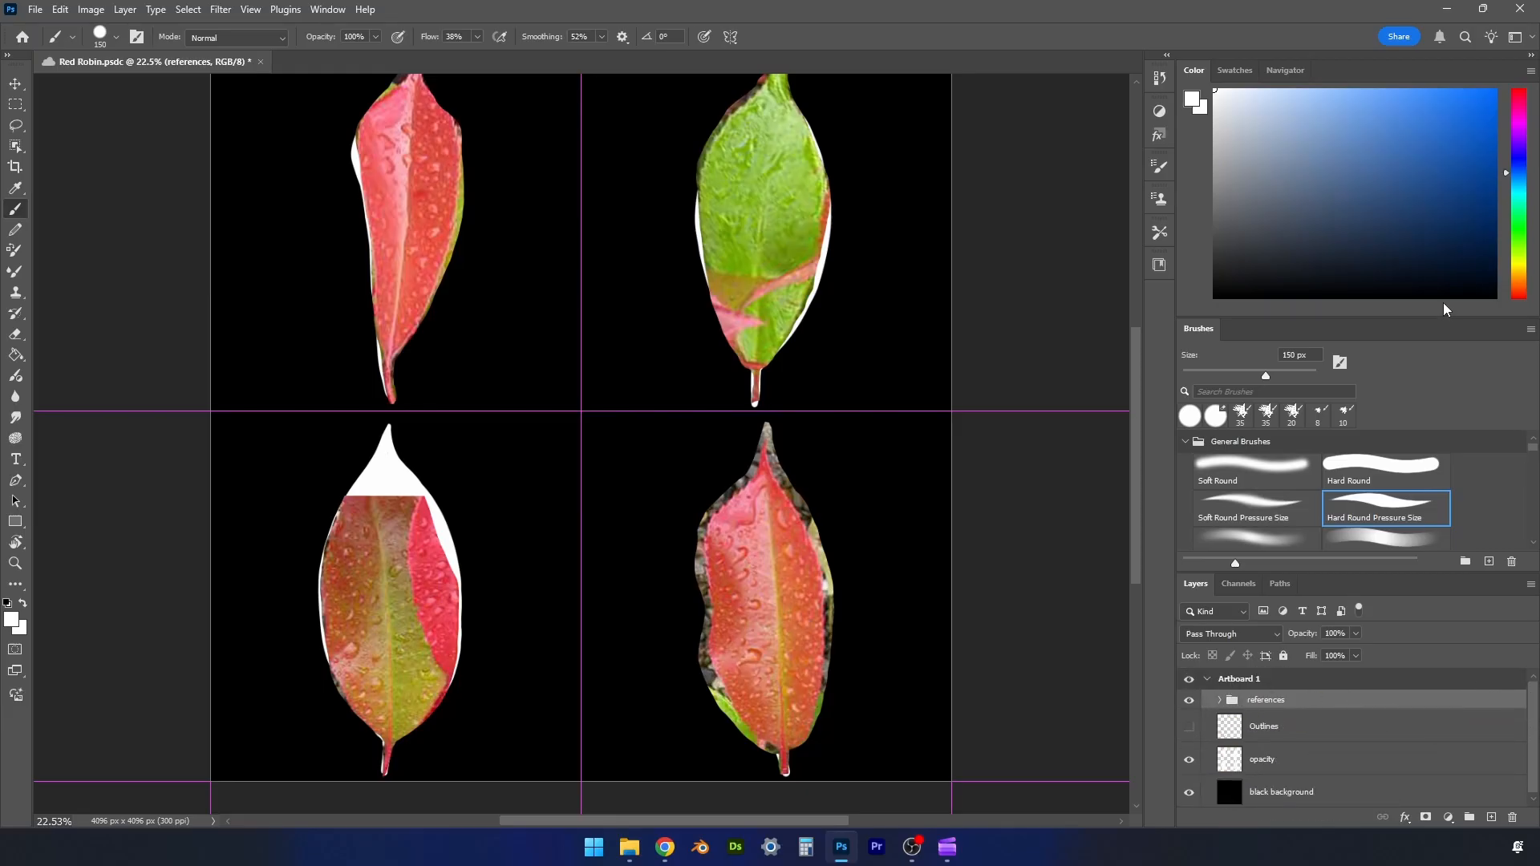
left_click_drag(1448, 315, 1451, 237)
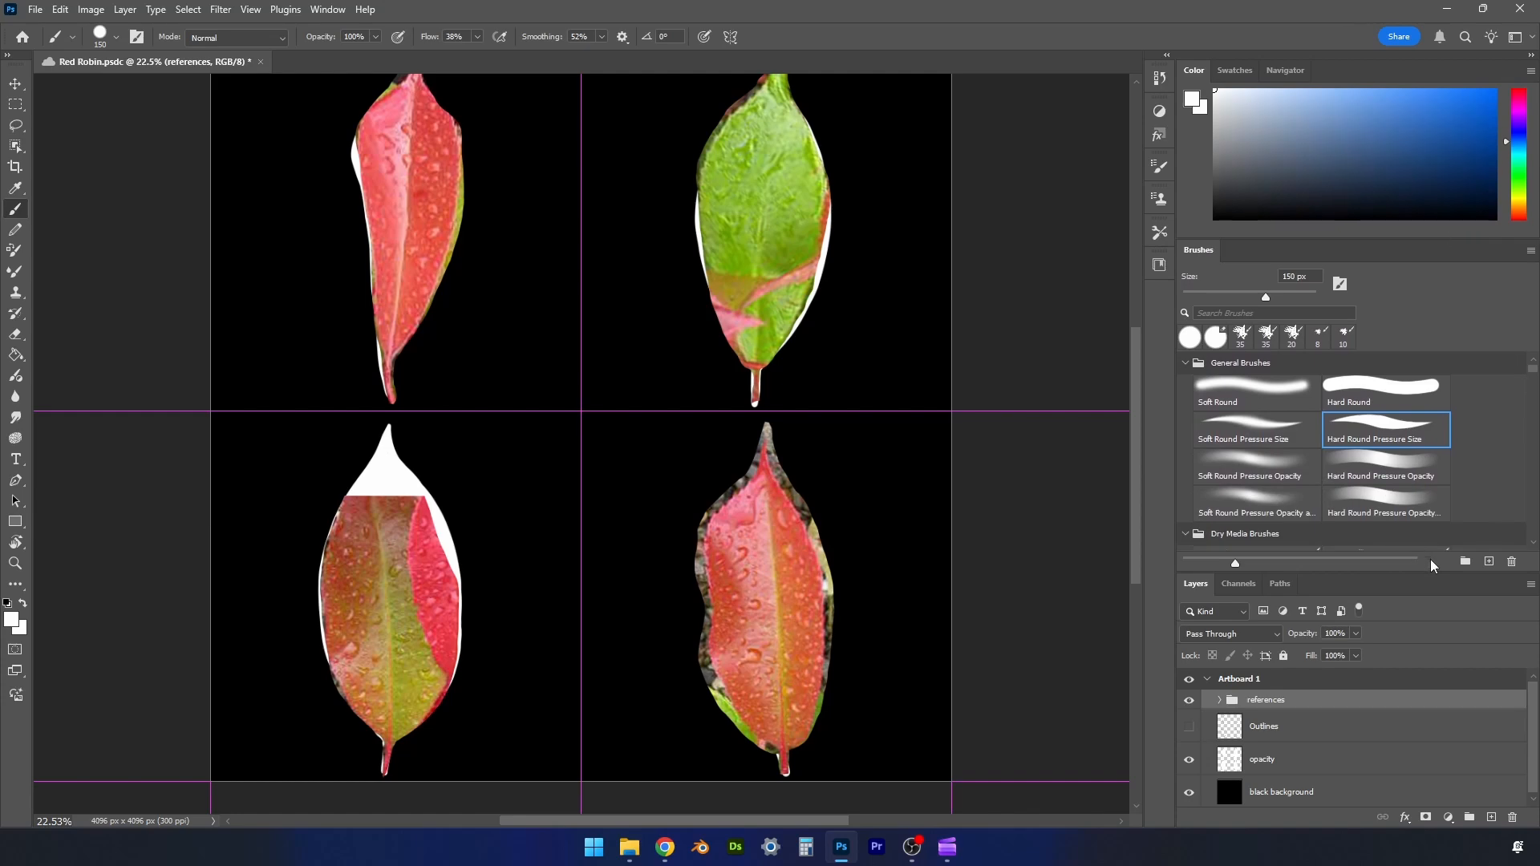
left_click_drag(1433, 572, 1447, 455)
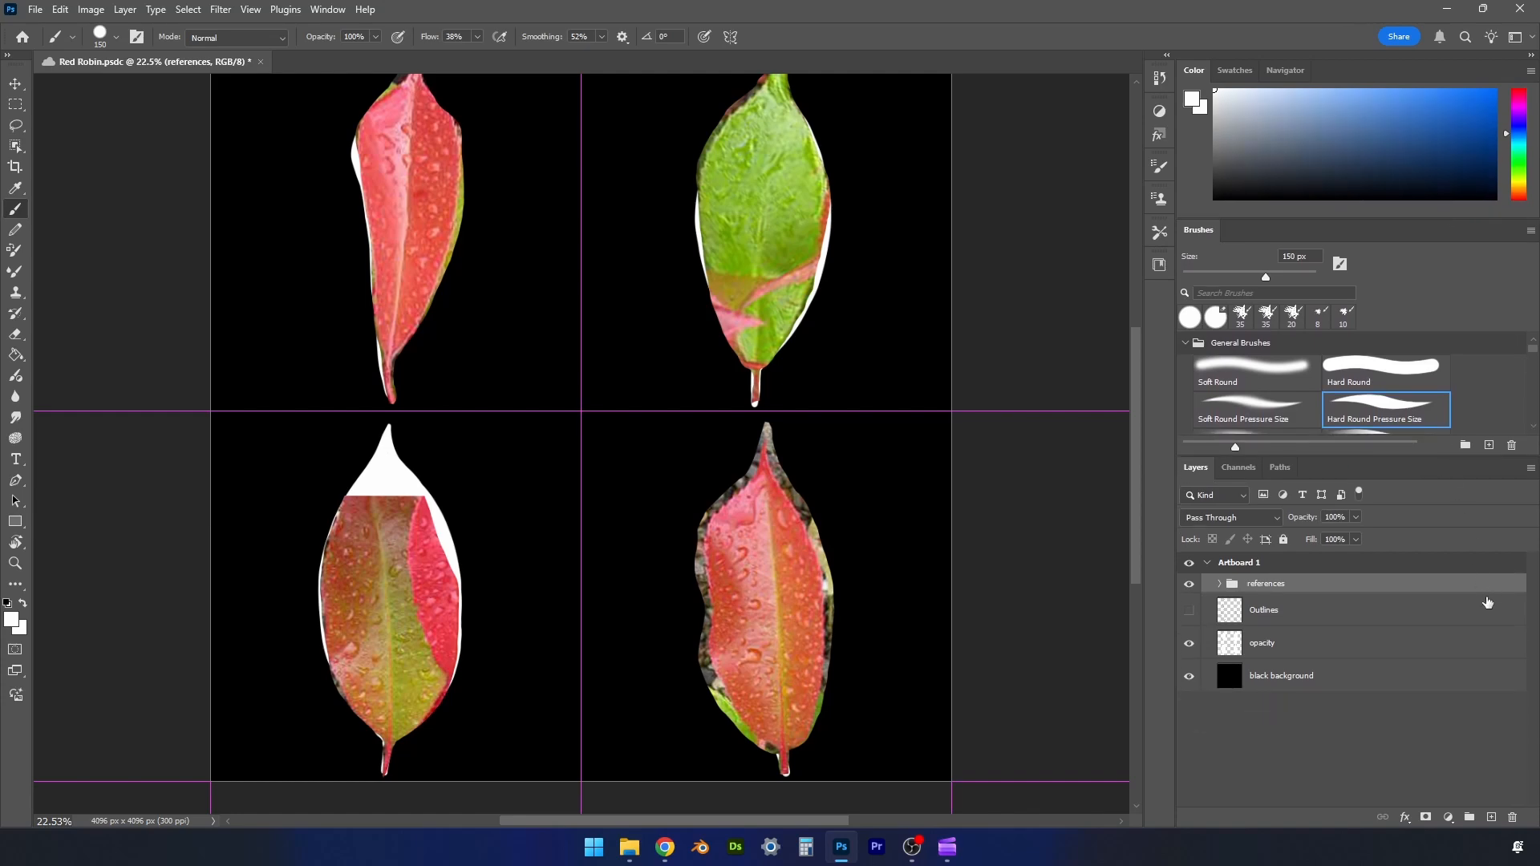
- Show the Outlines layer and add a new layer named base directly above the opacity layer
left_click(1190, 611)
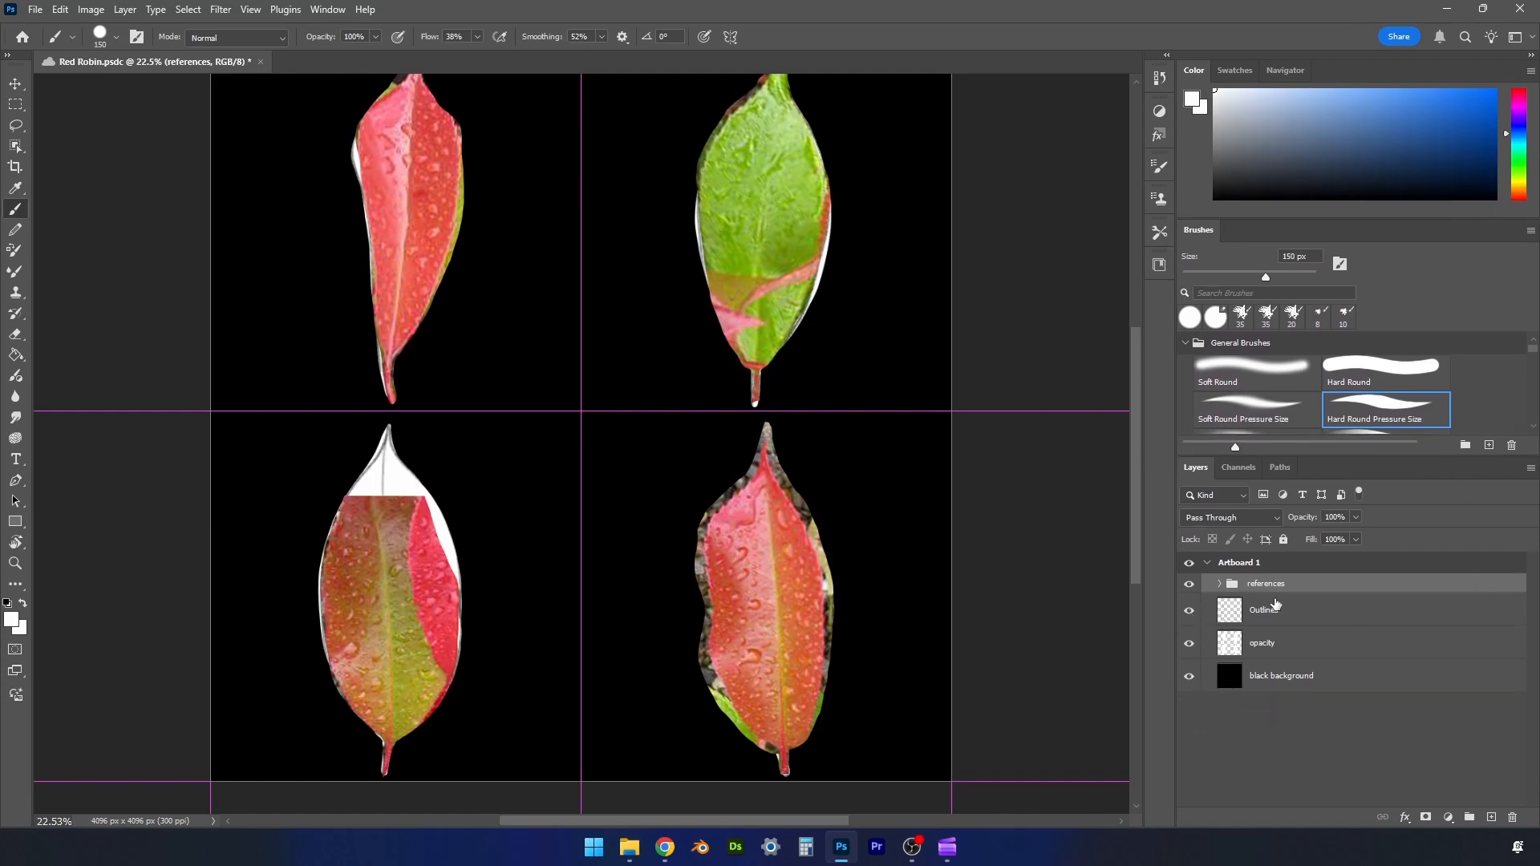
left_click(1308, 648)
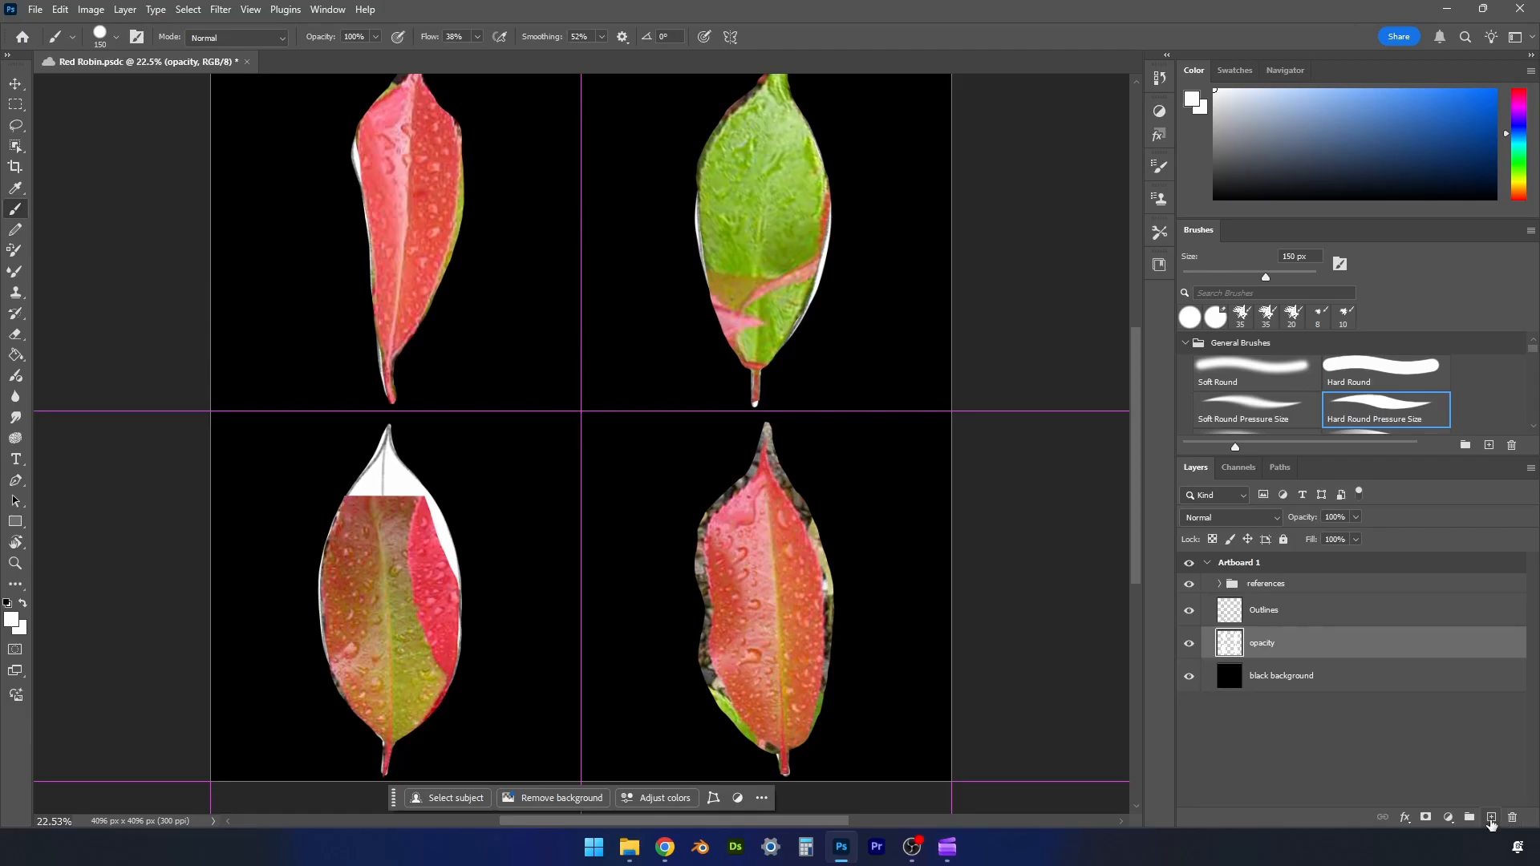
left_click(1491, 818)
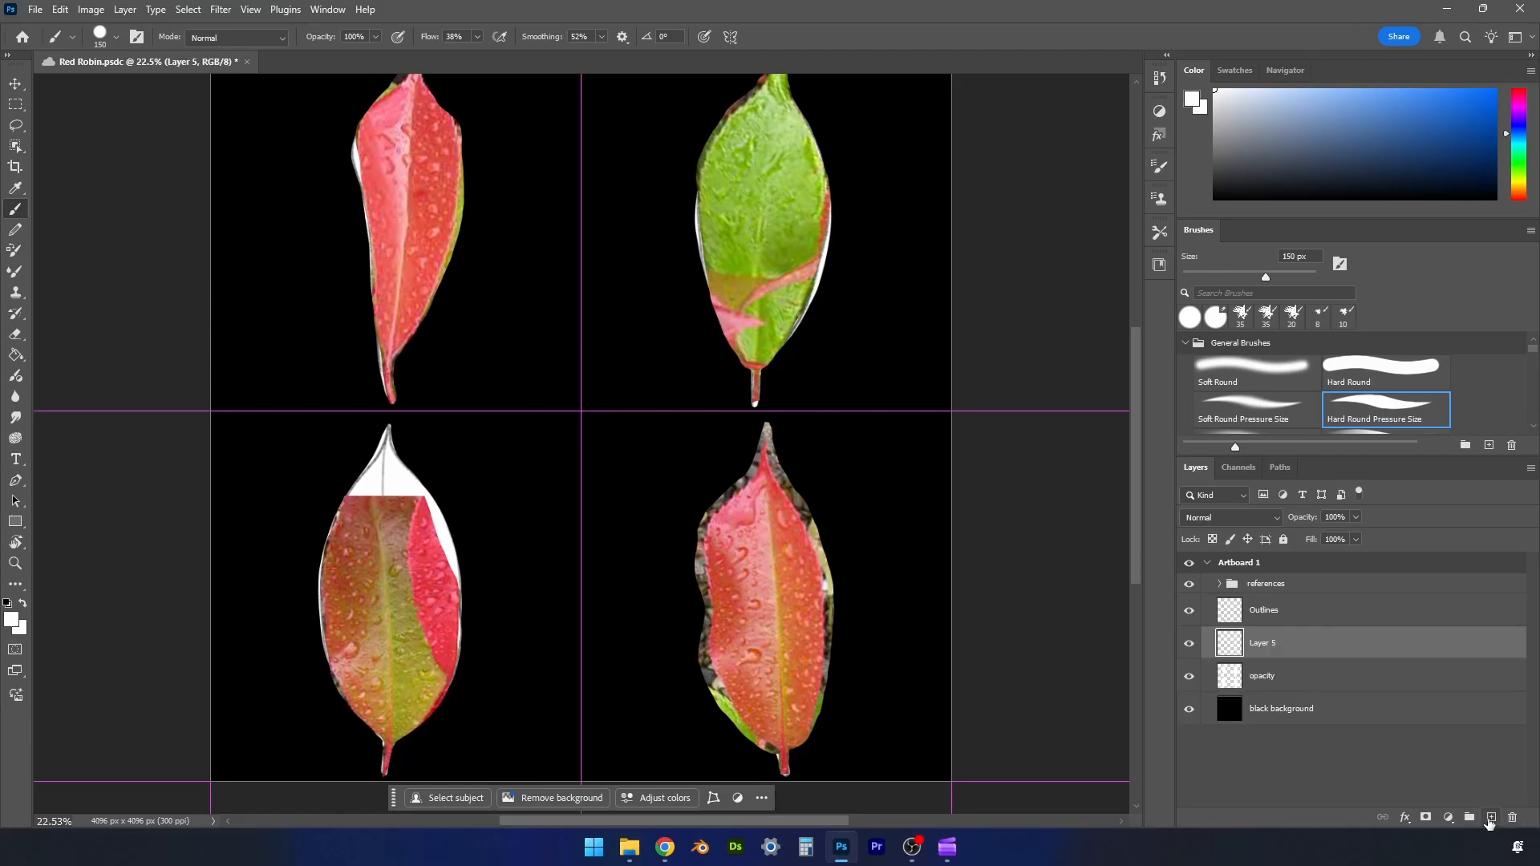
double_click(1269, 645)
type("base")
key("Return")
- Sample green from the upper-right reference leaf, hide the references, and paint that leaf on the base layer slightly past its outline
left_click(781, 201, "alt")
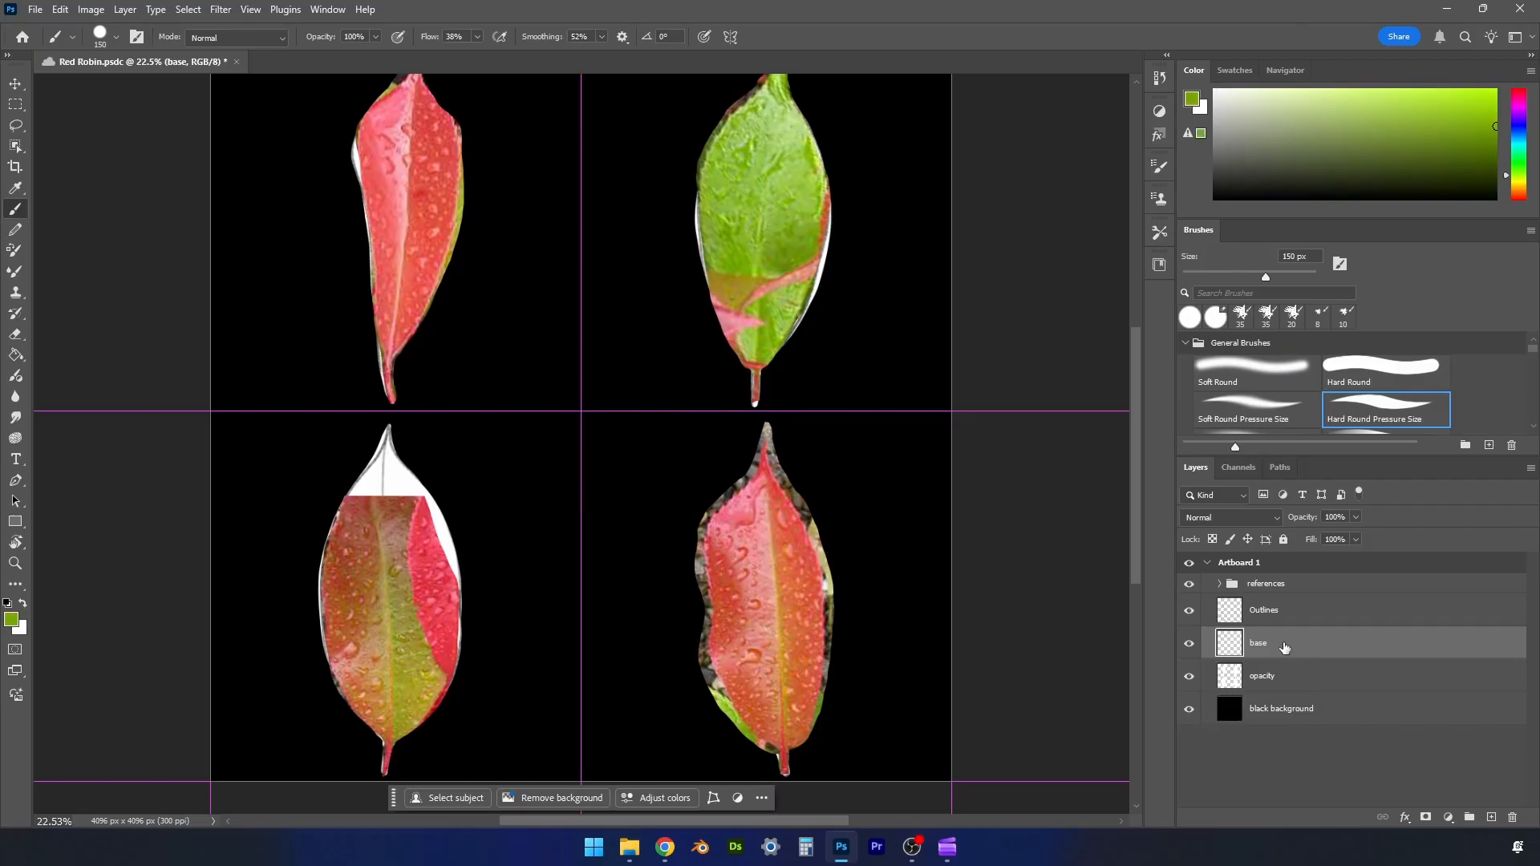
left_click(1189, 583)
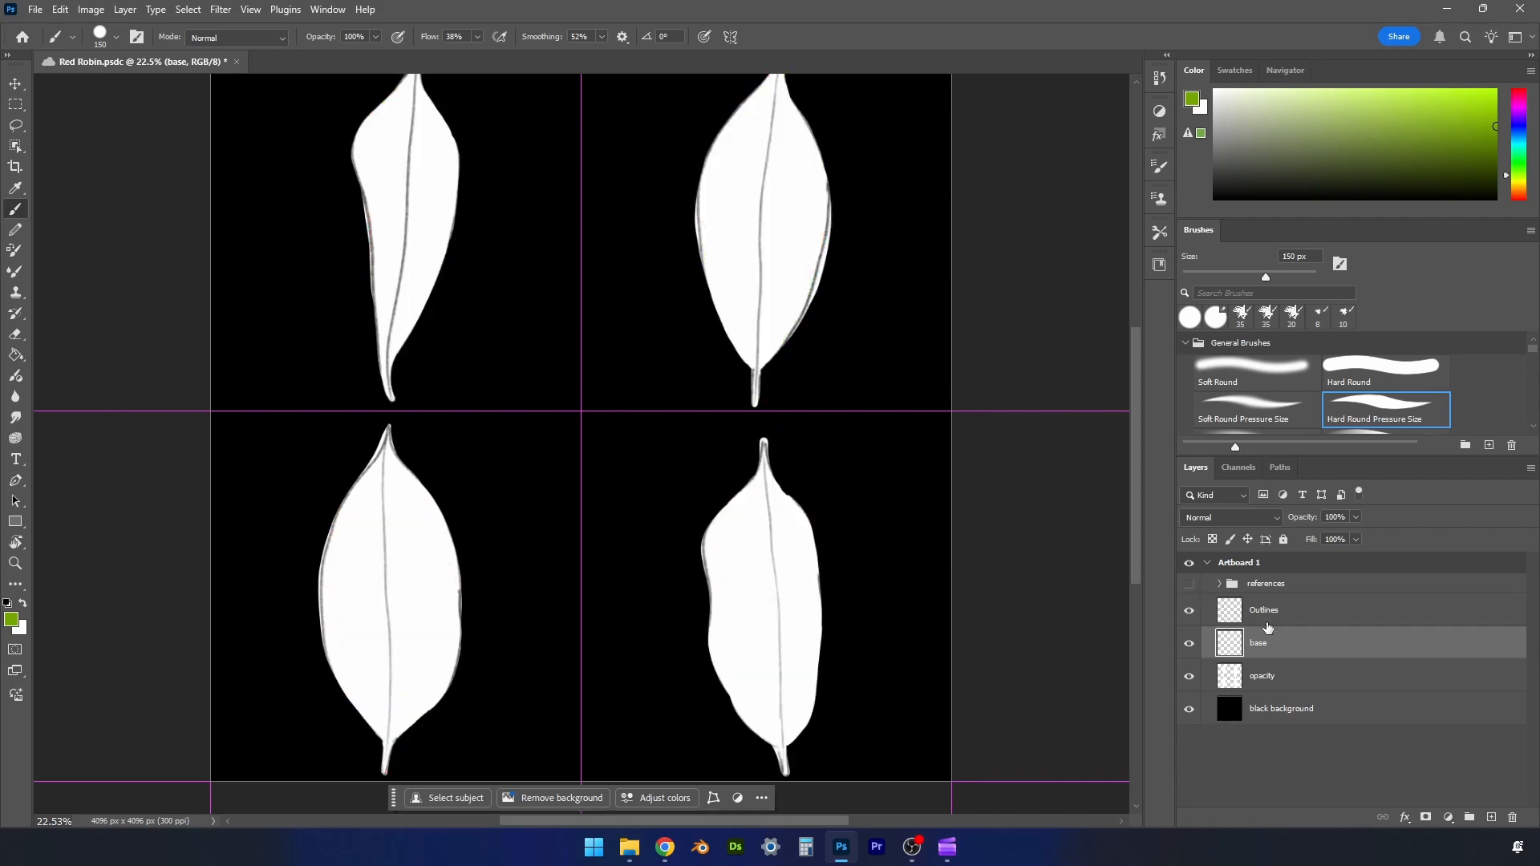
mouse_move(763, 241)
left_mouse_down()
mouse_move(780, 147)
mouse_move(807, 256)
mouse_move(781, 274)
mouse_move(773, 156)
mouse_move(769, 217)
mouse_move(772, 197)
mouse_move(728, 180)
mouse_move(688, 186)
mouse_move(700, 245)
mouse_move(713, 117)
mouse_move(686, 251)
mouse_move(756, 74)
left_mouse_up()
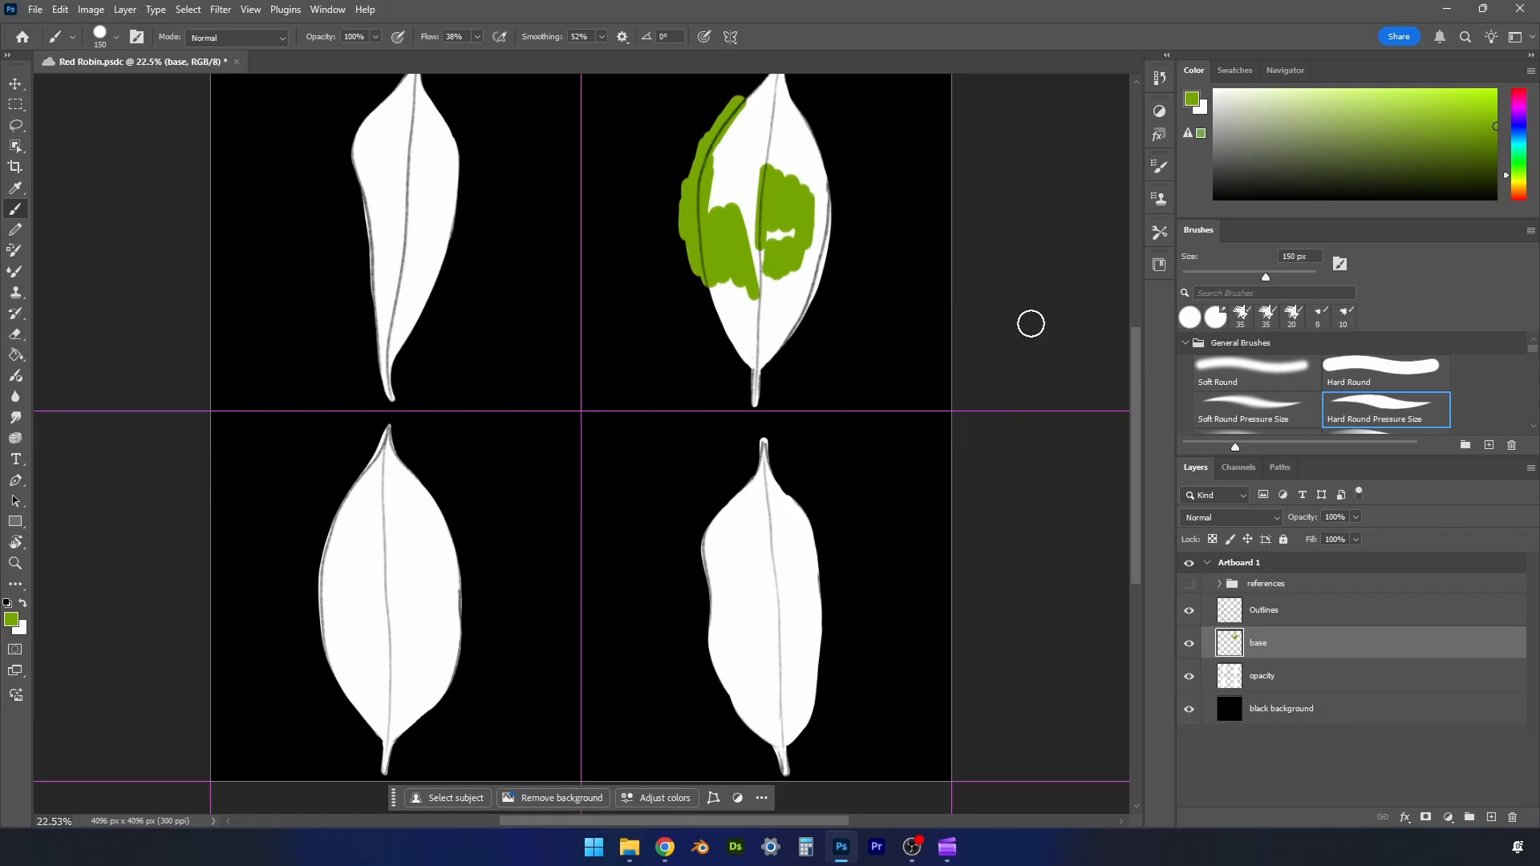
key("z")
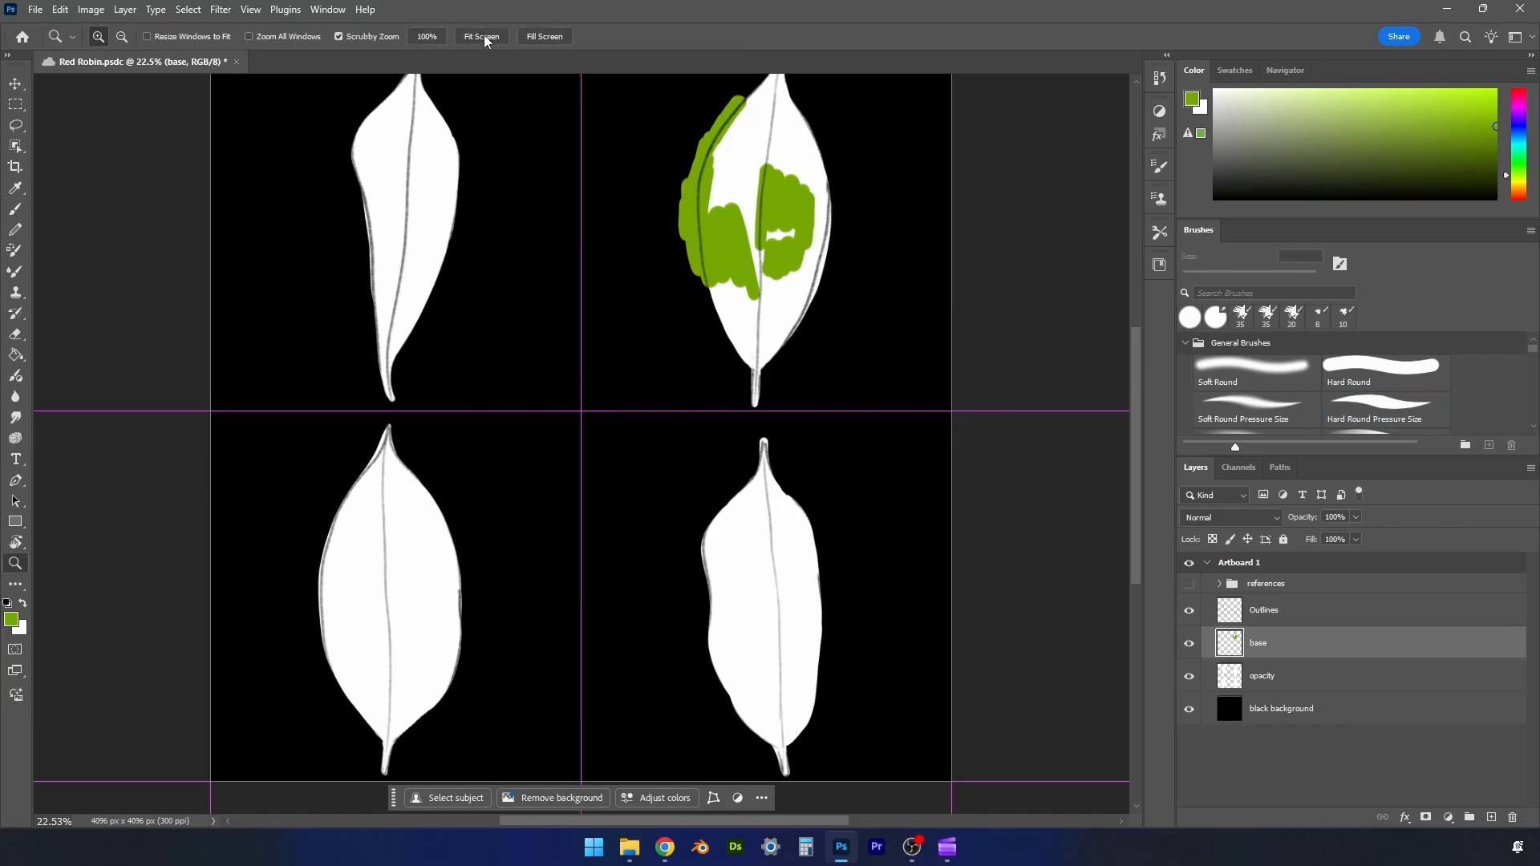
left_click(562, 39)
key("b")
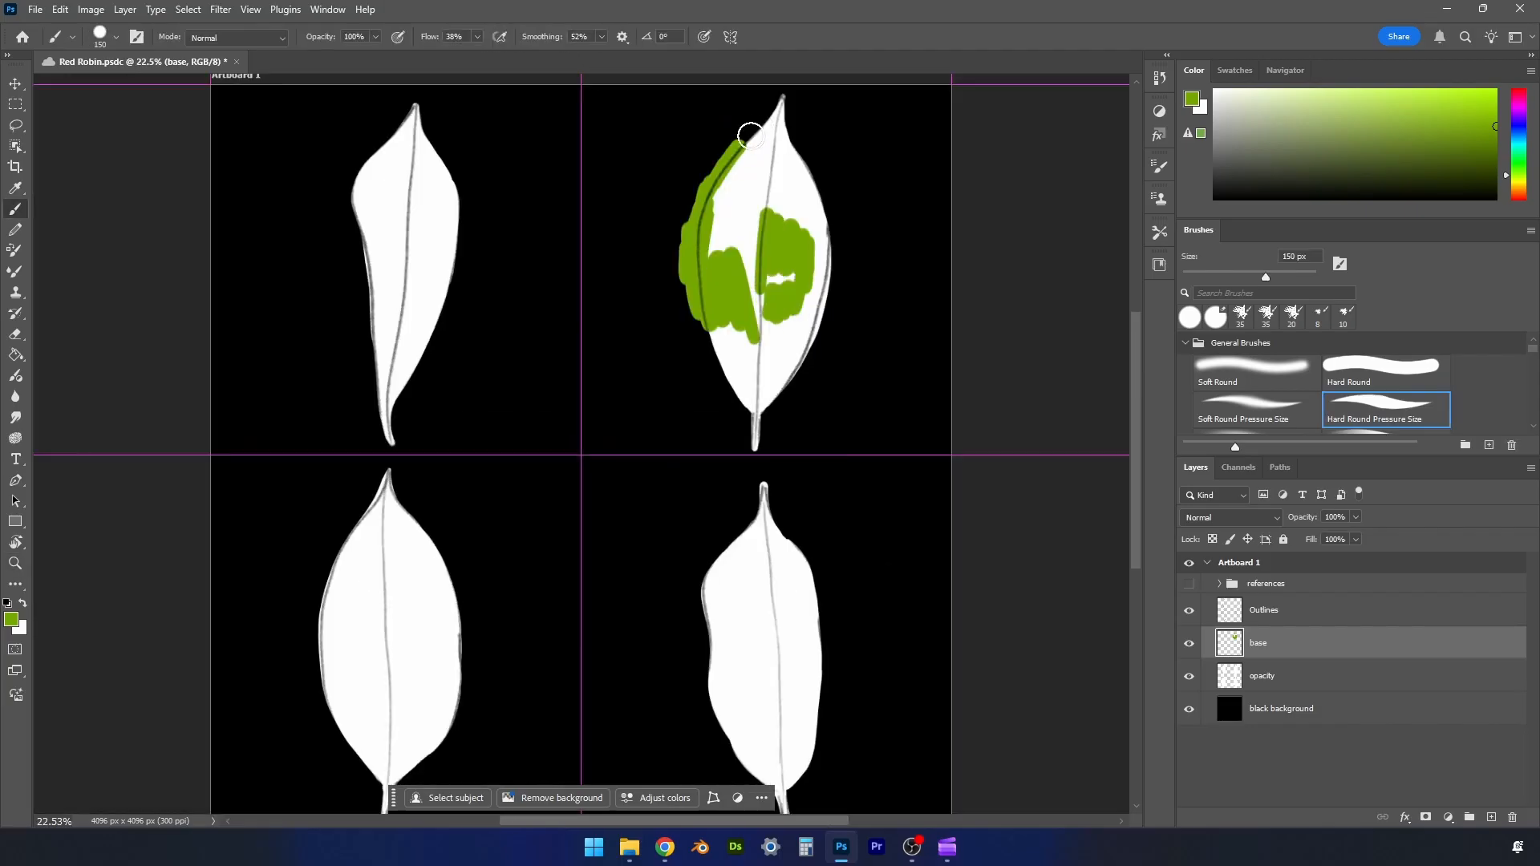
mouse_move(729, 155)
left_mouse_down()
mouse_move(784, 92)
mouse_move(823, 186)
mouse_move(828, 310)
mouse_move(756, 453)
mouse_move(680, 276)
mouse_move(744, 348)
mouse_move(732, 370)
mouse_move(752, 434)
mouse_move(817, 270)
mouse_move(798, 125)
mouse_move(829, 238)
mouse_move(776, 120)
mouse_move(713, 295)
mouse_move(767, 96)
mouse_move(780, 272)
mouse_move(753, 276)
mouse_move(773, 206)
mouse_move(727, 207)
mouse_move(786, 165)
mouse_move(759, 403)
mouse_move(752, 342)
mouse_move(761, 418)
mouse_move(828, 323)
mouse_move(786, 103)
mouse_move(841, 219)
mouse_move(700, 311)
mouse_move(685, 230)
mouse_move(773, 98)
left_mouse_up()
- Sample the salmon pink of the lower-right reference leaf and paint that leaf on the base layer beyond its outline
left_click(1189, 584)
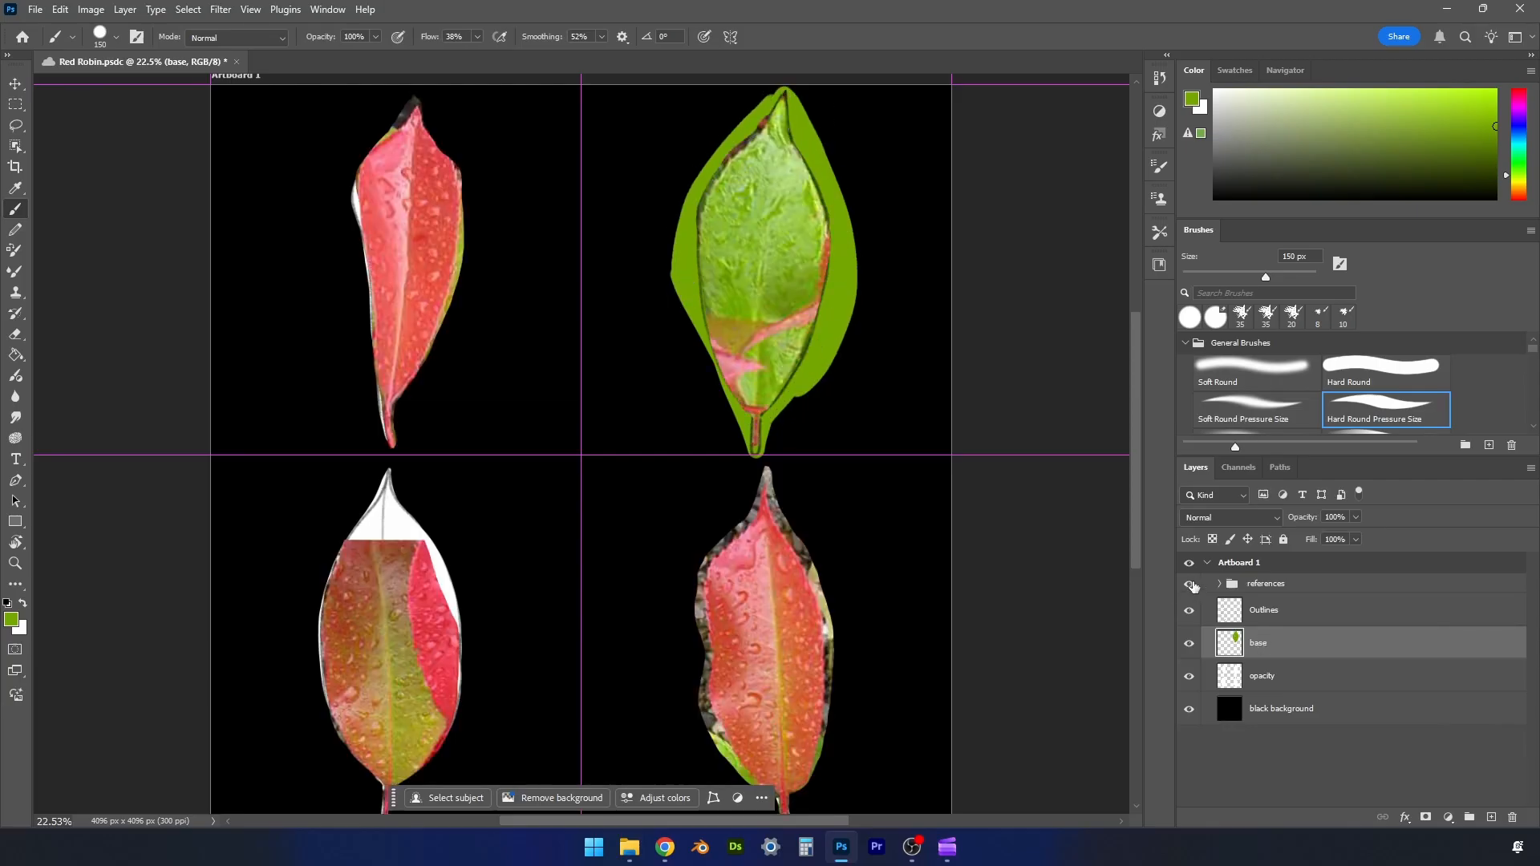
left_click(745, 625, "alt")
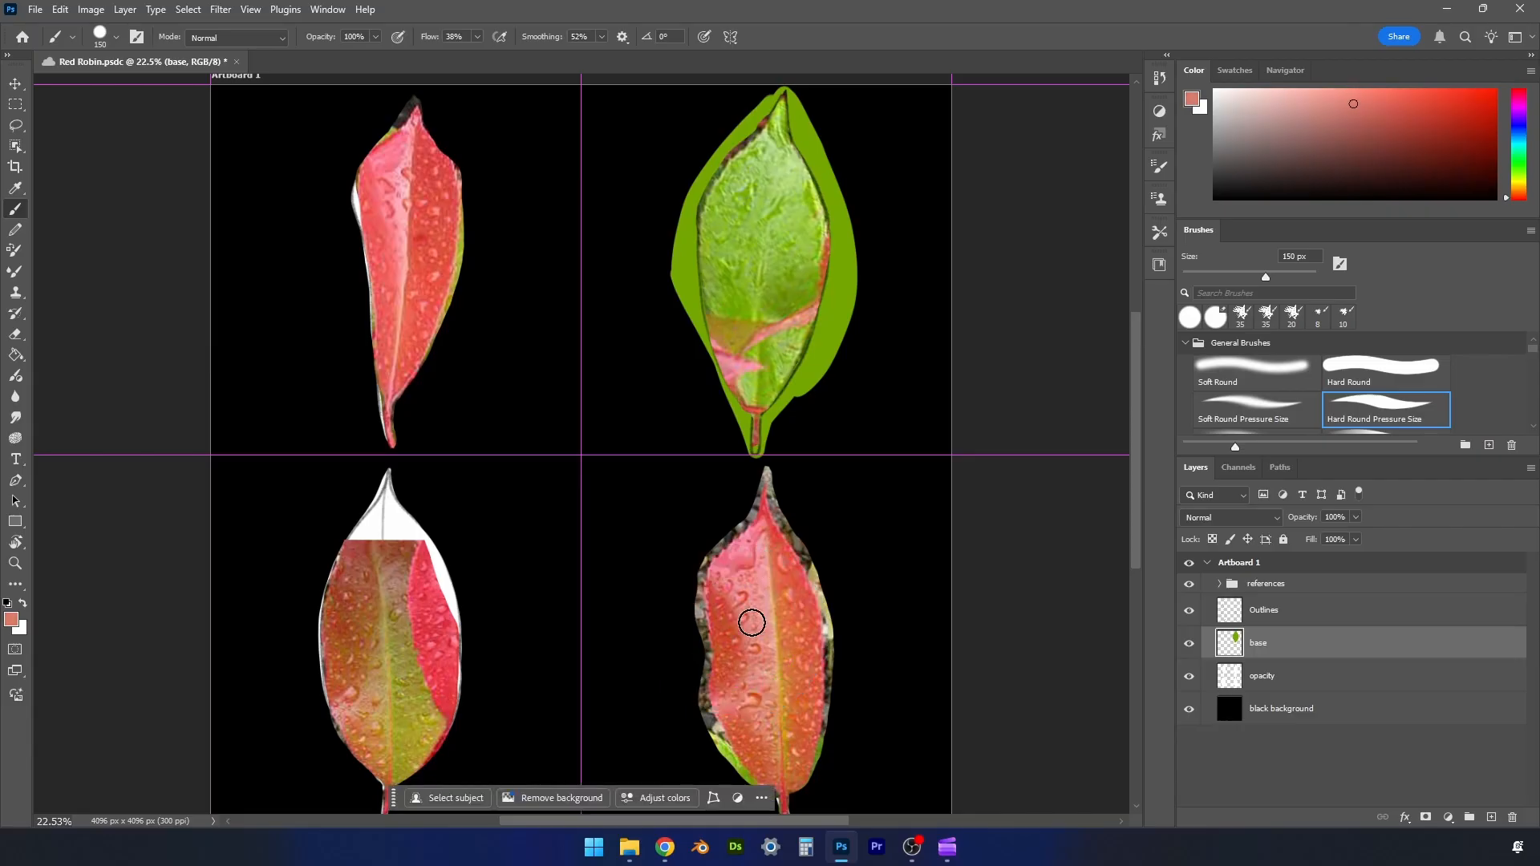
left_click(1190, 584)
mouse_move(759, 533)
left_mouse_down()
mouse_move(813, 584)
mouse_move(824, 736)
mouse_move(789, 789)
mouse_move(792, 827)
mouse_move(734, 753)
mouse_move(740, 530)
mouse_move(769, 545)
mouse_move(728, 568)
mouse_move(794, 579)
mouse_move(787, 778)
mouse_move(727, 719)
mouse_move(757, 579)
mouse_move(777, 570)
mouse_move(809, 658)
mouse_move(761, 729)
mouse_move(737, 710)
mouse_move(763, 591)
mouse_move(768, 732)
mouse_move(725, 647)
mouse_move(722, 560)
left_mouse_up()
mouse_move(776, 824)
left_mouse_down()
mouse_move(835, 729)
mouse_move(814, 555)
mouse_move(827, 648)
mouse_move(771, 490)
mouse_move(721, 544)
mouse_move(699, 634)
mouse_move(750, 760)
left_mouse_up()
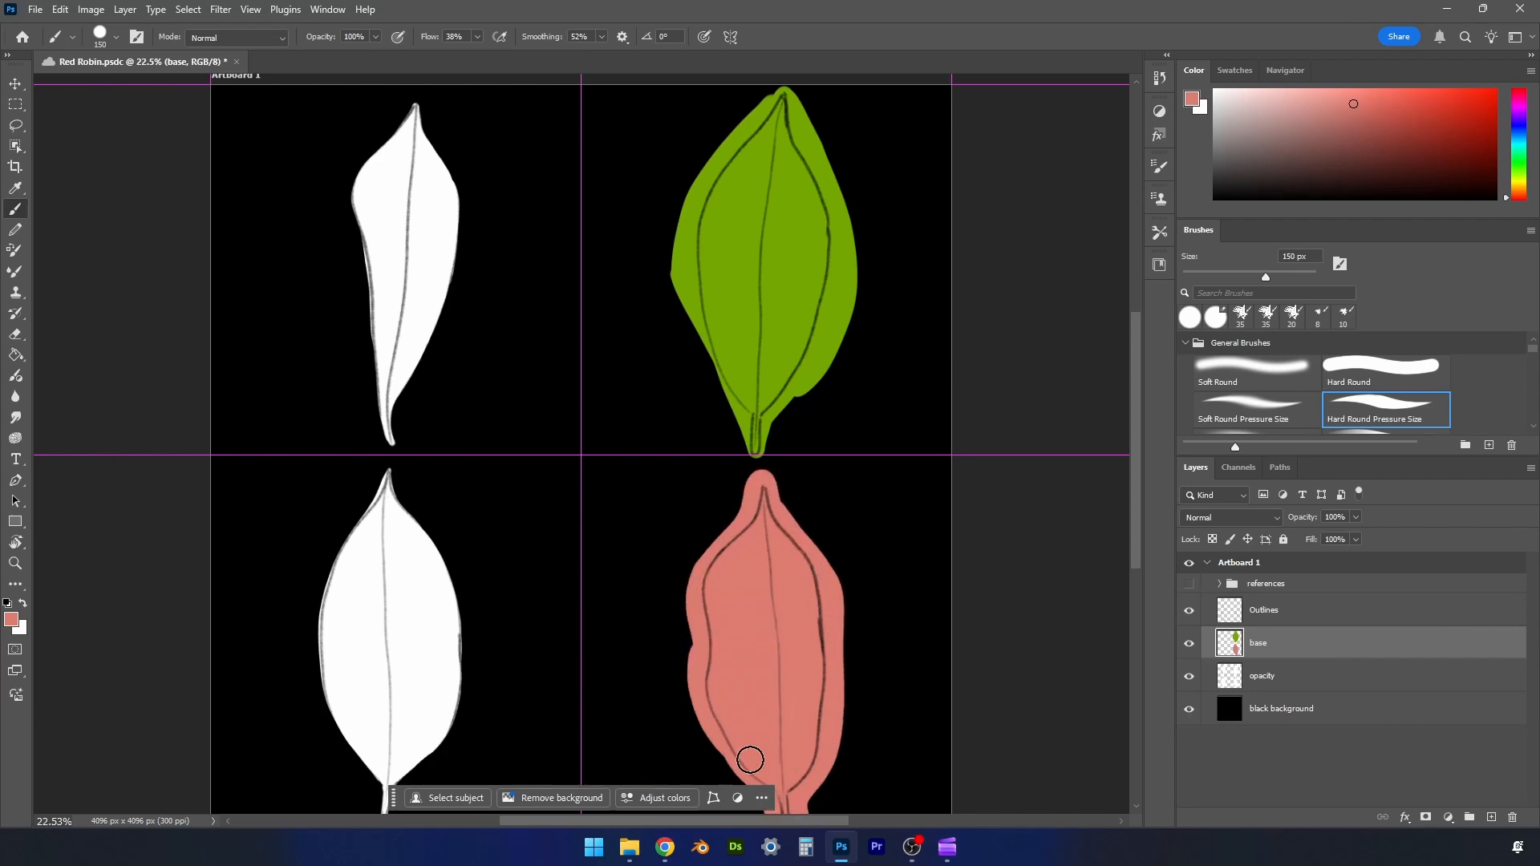
- Sample olive yellow from the lower-left reference leaf and paint its right half from the midrib past the outline
left_click(1188, 585)
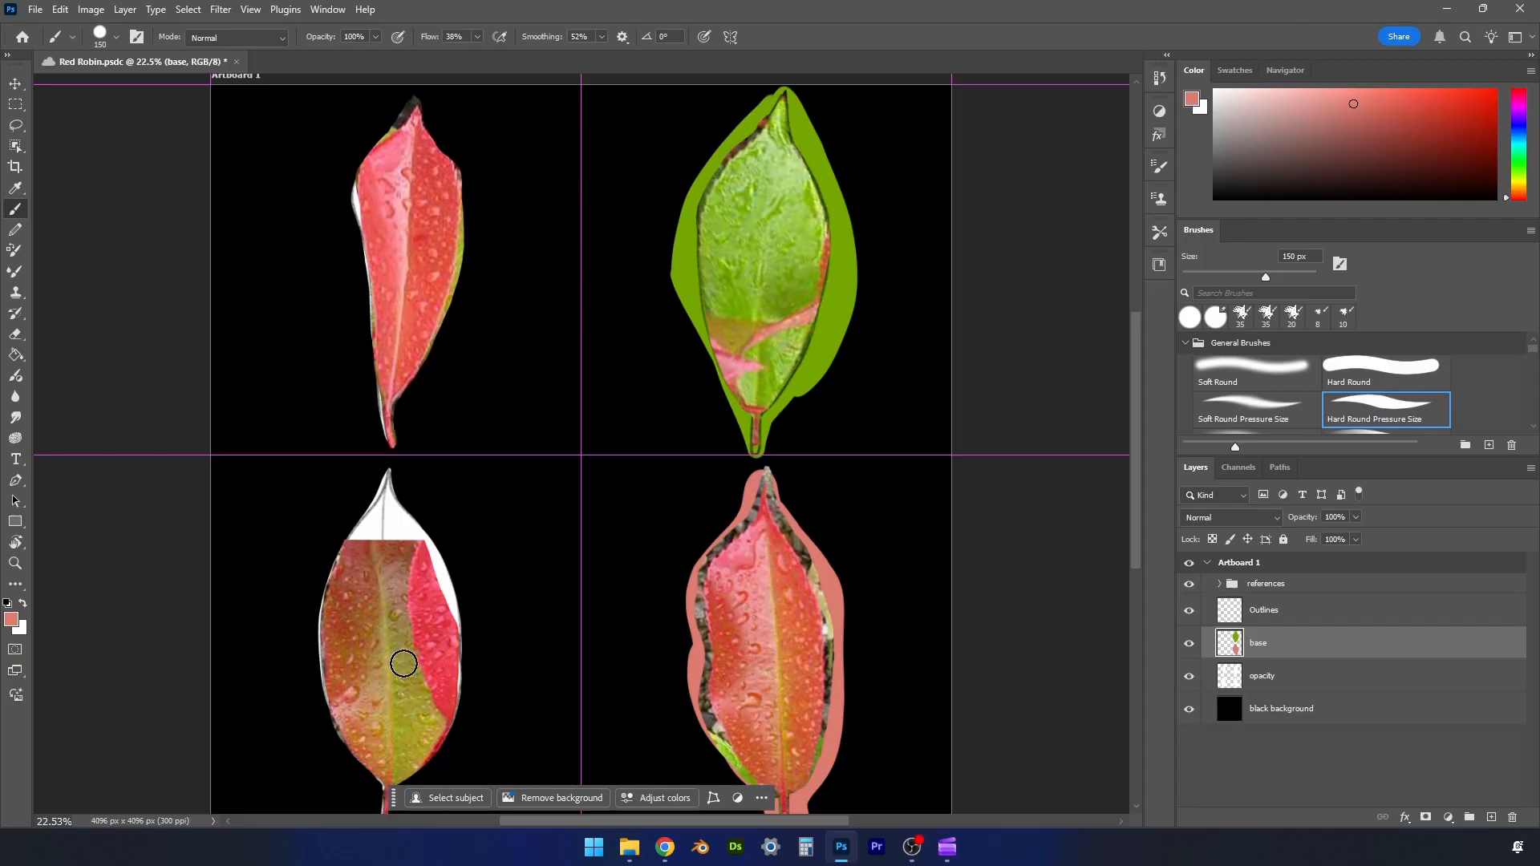
left_click(401, 729, "alt")
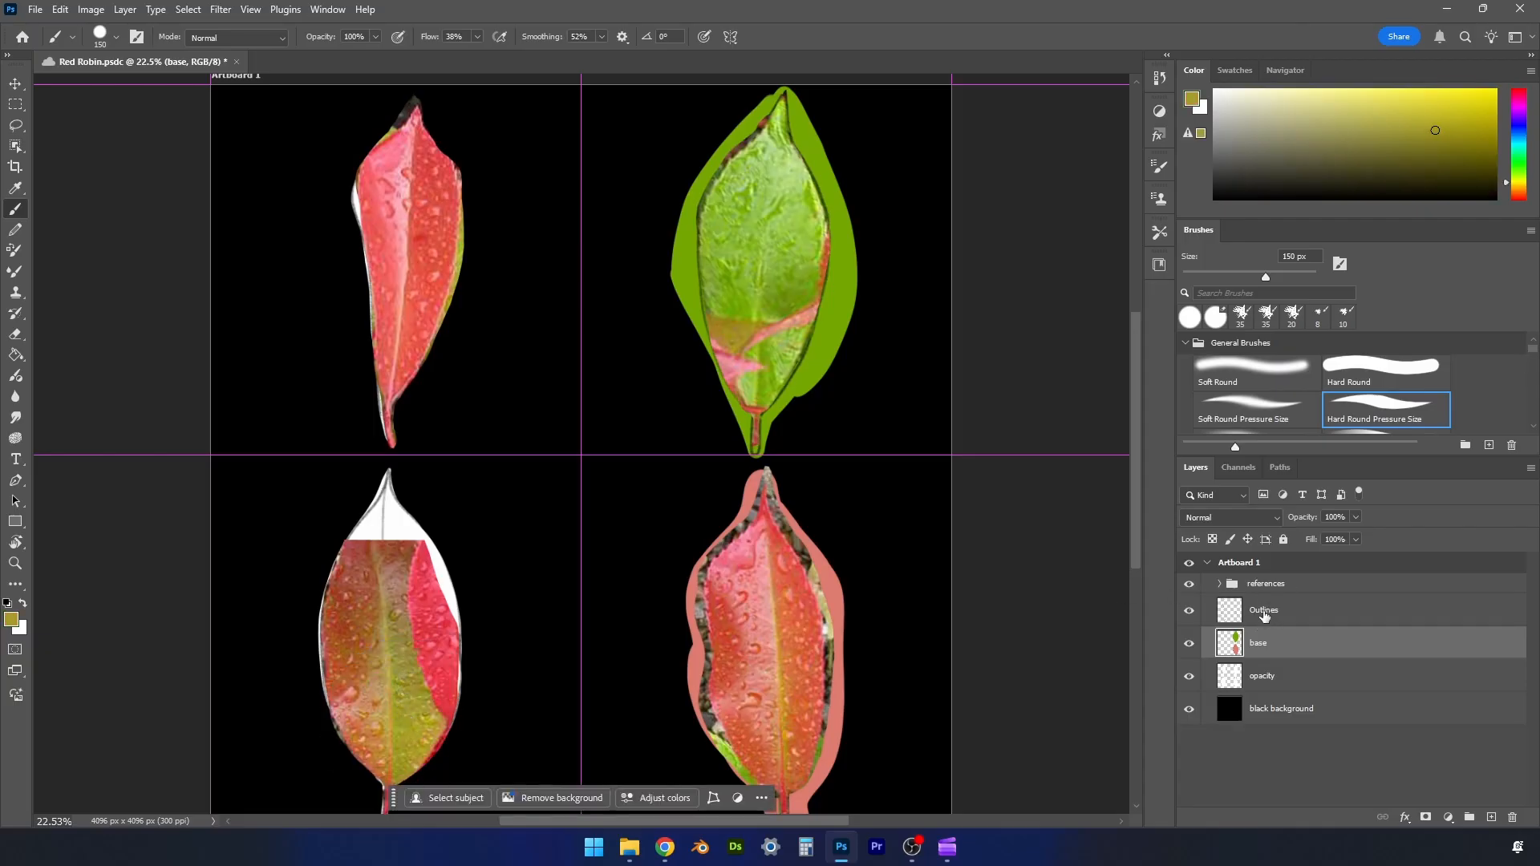
left_click(1189, 585)
mouse_move(399, 770)
left_mouse_down()
mouse_move(418, 679)
mouse_move(469, 643)
mouse_move(397, 491)
mouse_move(401, 782)
mouse_move(460, 687)
mouse_move(411, 761)
mouse_move(456, 625)
mouse_move(416, 598)
mouse_move(447, 580)
mouse_move(447, 757)
mouse_move(411, 732)
mouse_move(454, 686)
mouse_move(394, 468)
mouse_move(422, 527)
mouse_move(392, 472)
left_mouse_up()
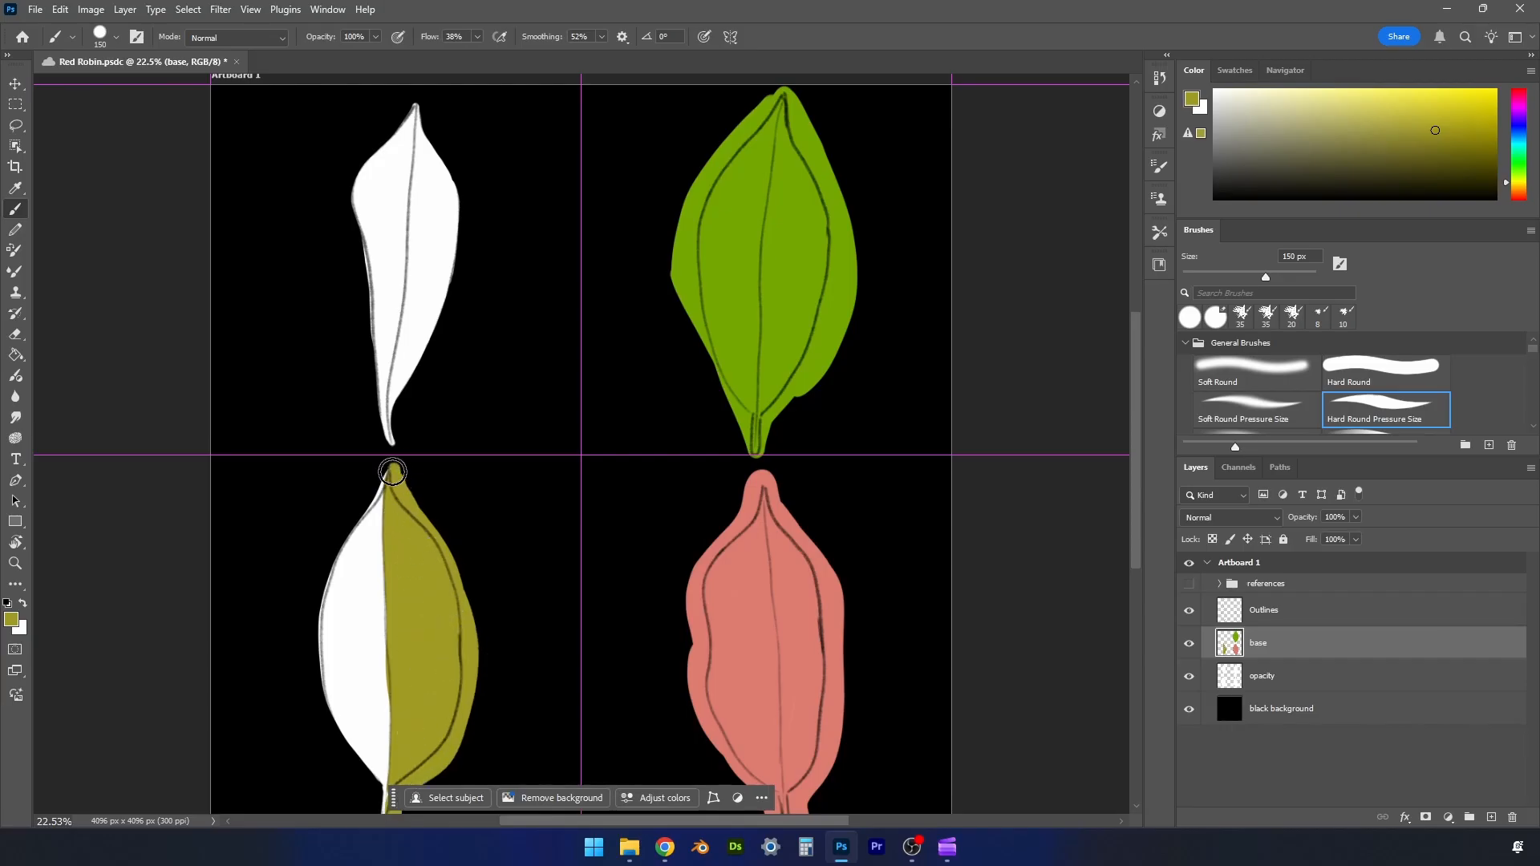
- Sample brown from the lower-left reference leaf and paint its left half up to the midrib and past the outline
left_click(1189, 584)
left_click(356, 623, "alt")
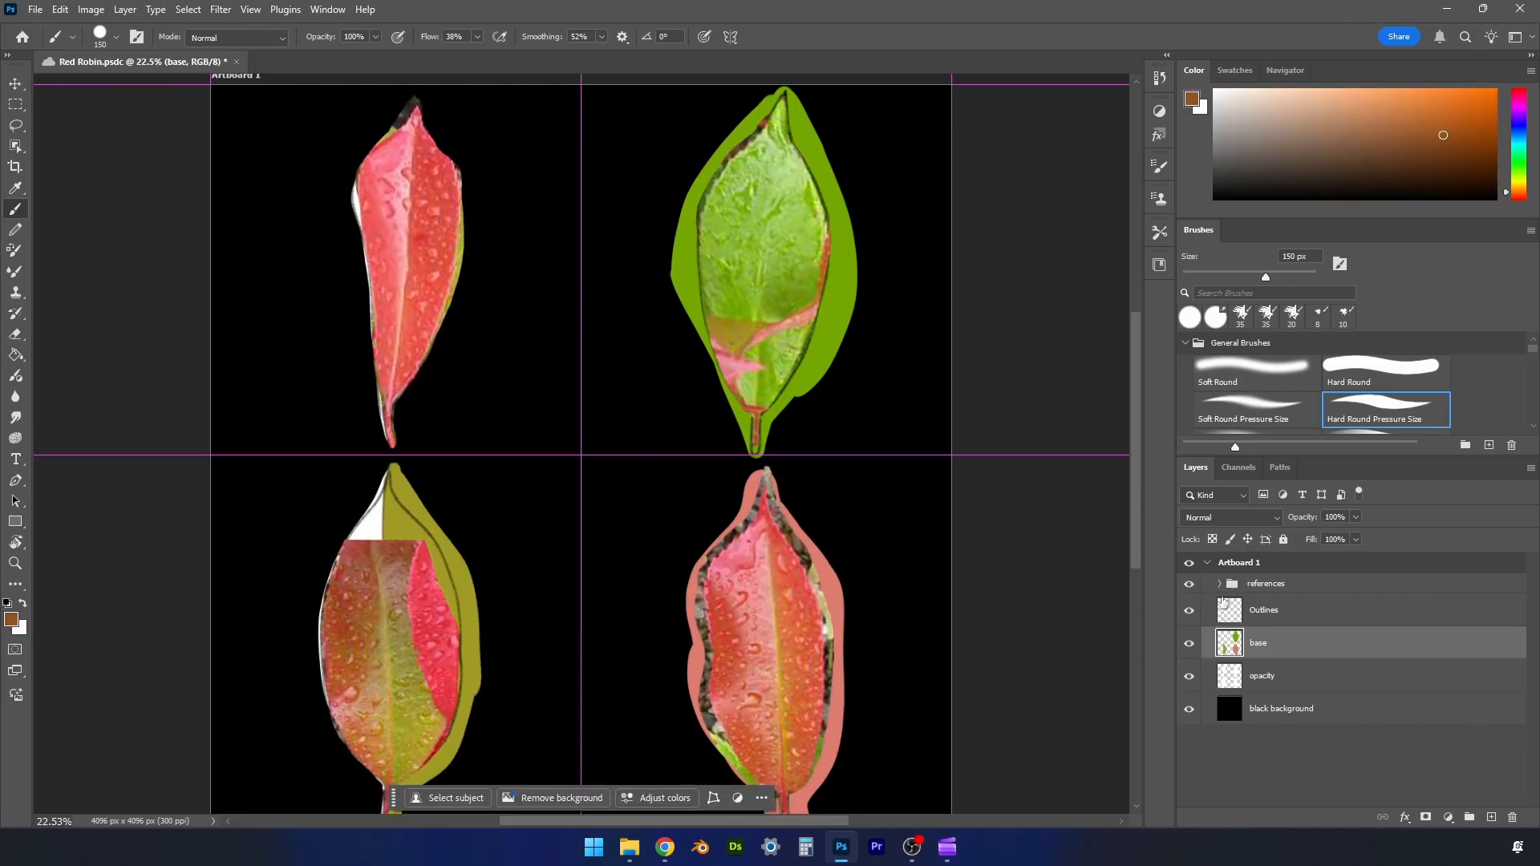
left_click(1188, 584)
mouse_move(378, 788)
left_mouse_down()
mouse_move(378, 481)
mouse_move(371, 716)
left_mouse_up()
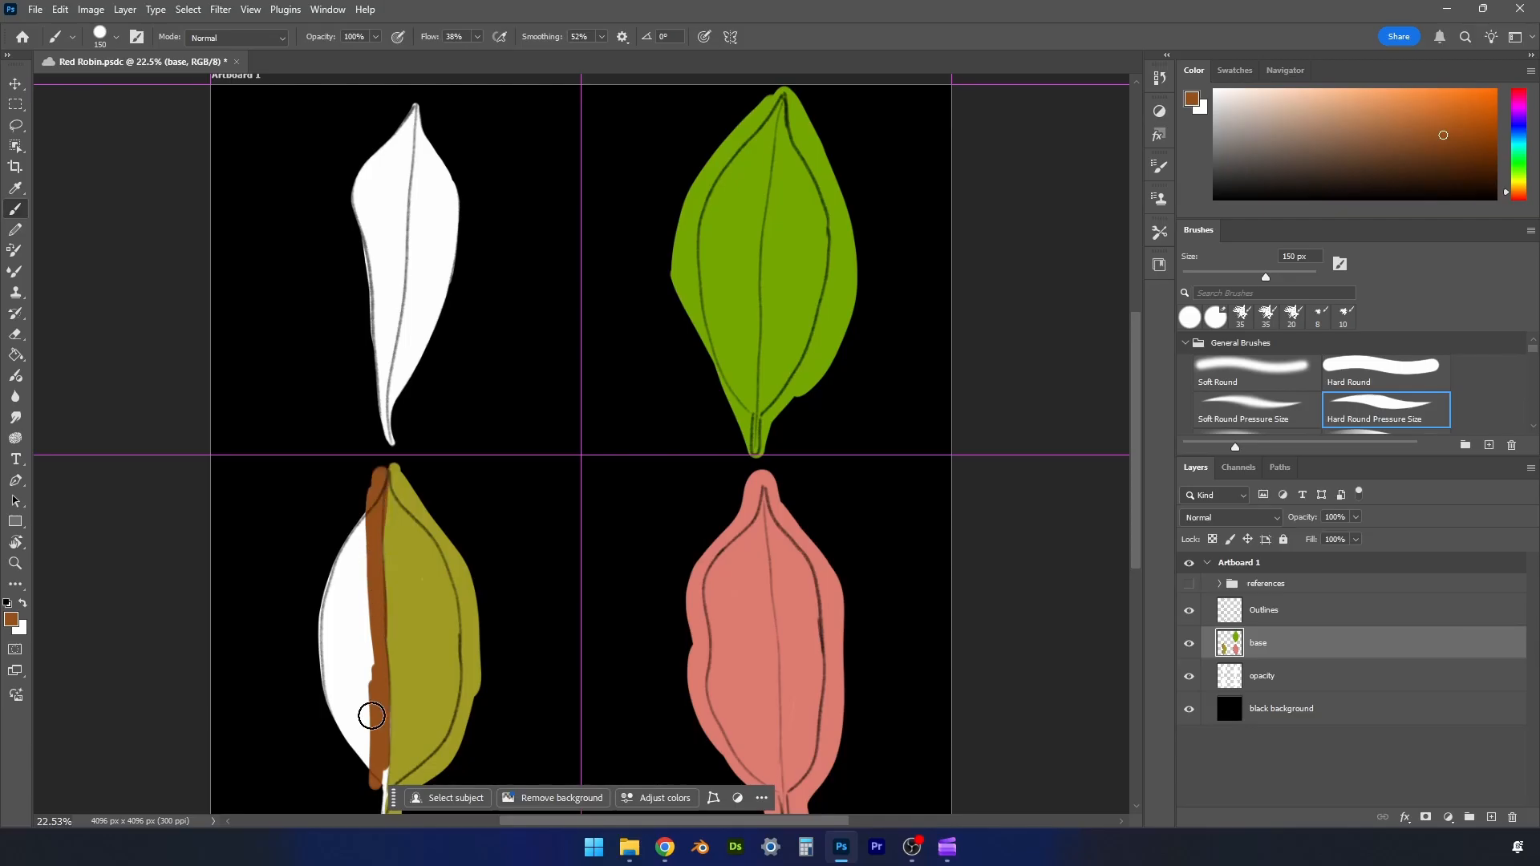
mouse_move(379, 482)
left_mouse_down()
mouse_move(320, 618)
mouse_move(346, 736)
mouse_move(373, 796)
mouse_move(380, 759)
mouse_move(385, 806)
mouse_move(358, 599)
mouse_move(331, 632)
mouse_move(356, 599)
mouse_move(334, 690)
left_mouse_up()
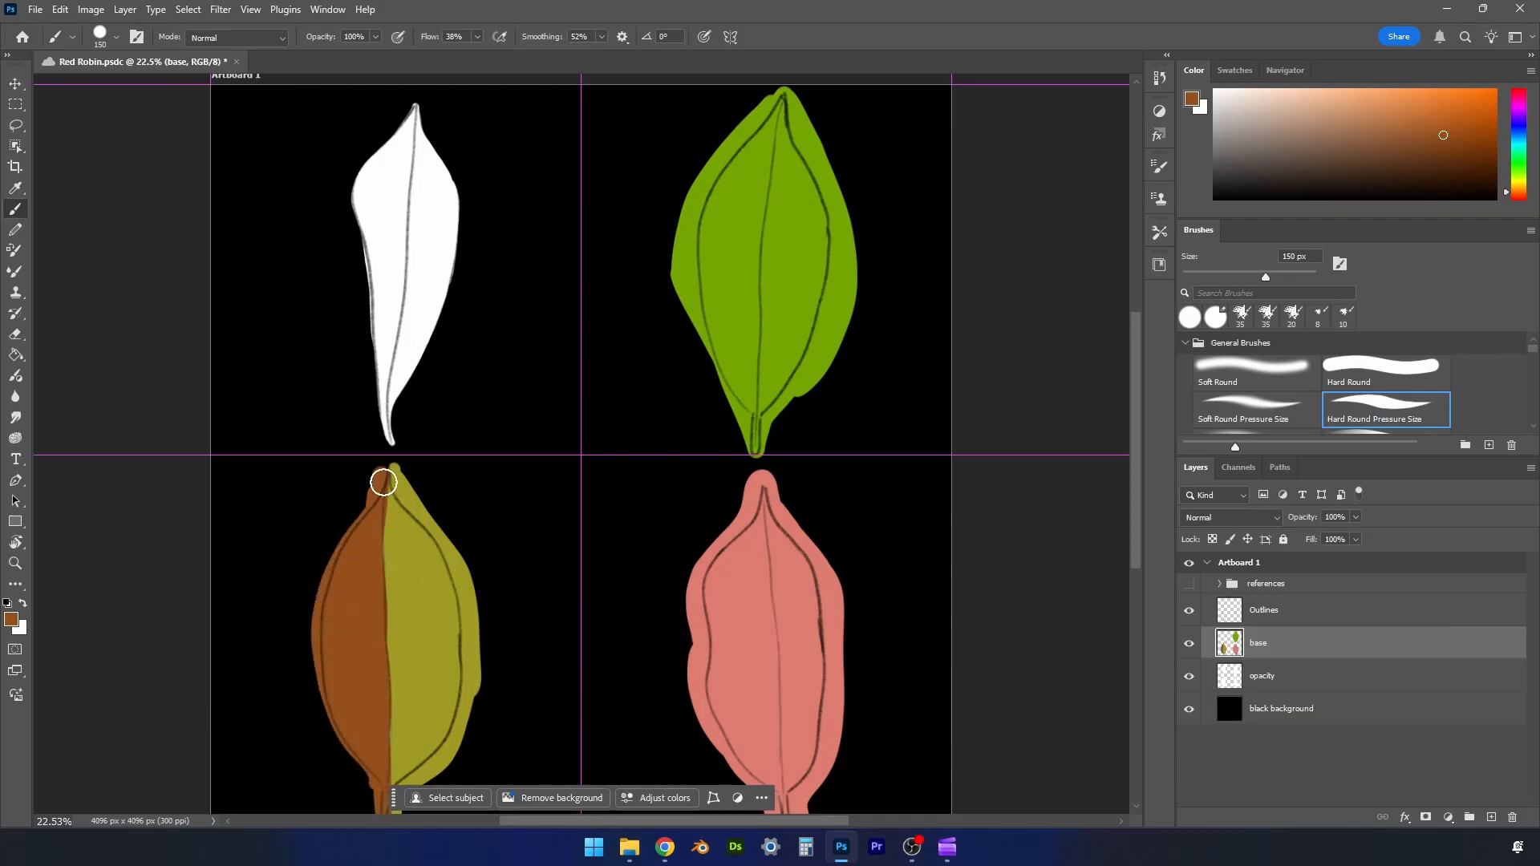
left_click_drag(383, 482, 376, 498)
- Sample red from the upper-left reference leaf and paint that leaf on the base layer beyond its outline
left_click(1188, 583)
left_click_drag(392, 172, 378, 240)
left_click(1188, 583)
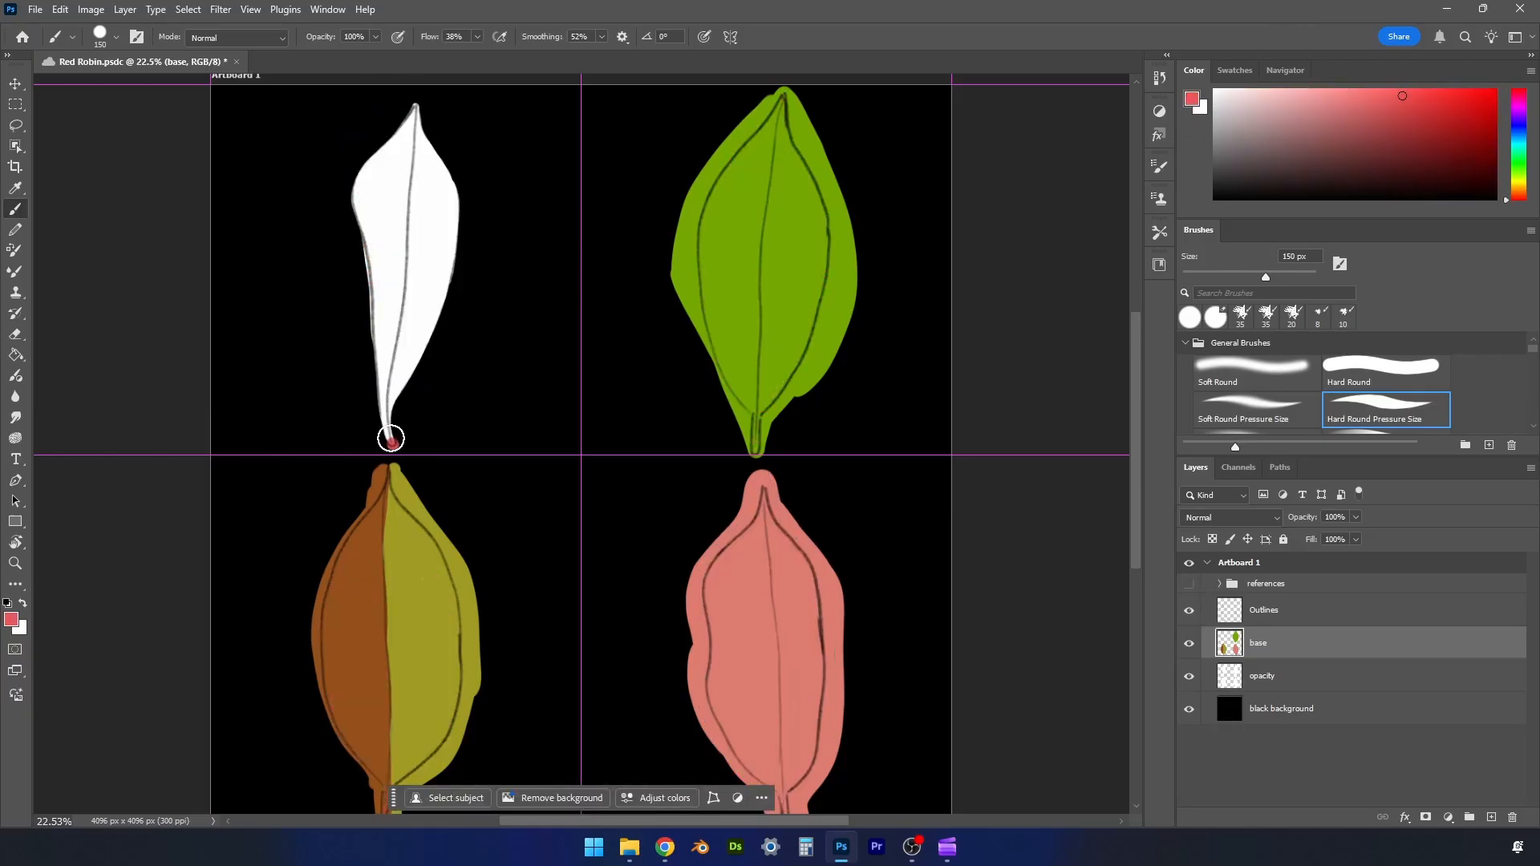
mouse_move(389, 438)
left_mouse_down()
mouse_move(452, 273)
mouse_move(413, 102)
mouse_move(362, 165)
mouse_move(378, 419)
mouse_move(444, 204)
mouse_move(409, 103)
mouse_move(377, 173)
mouse_move(406, 218)
mouse_move(415, 186)
mouse_move(392, 195)
mouse_move(368, 173)
mouse_move(425, 303)
mouse_move(421, 269)
mouse_move(409, 305)
mouse_move(394, 176)
mouse_move(368, 209)
mouse_move(404, 444)
mouse_move(376, 414)
mouse_move(346, 213)
mouse_move(410, 102)
mouse_move(442, 148)
mouse_move(467, 243)
mouse_move(388, 434)
left_mouse_up()
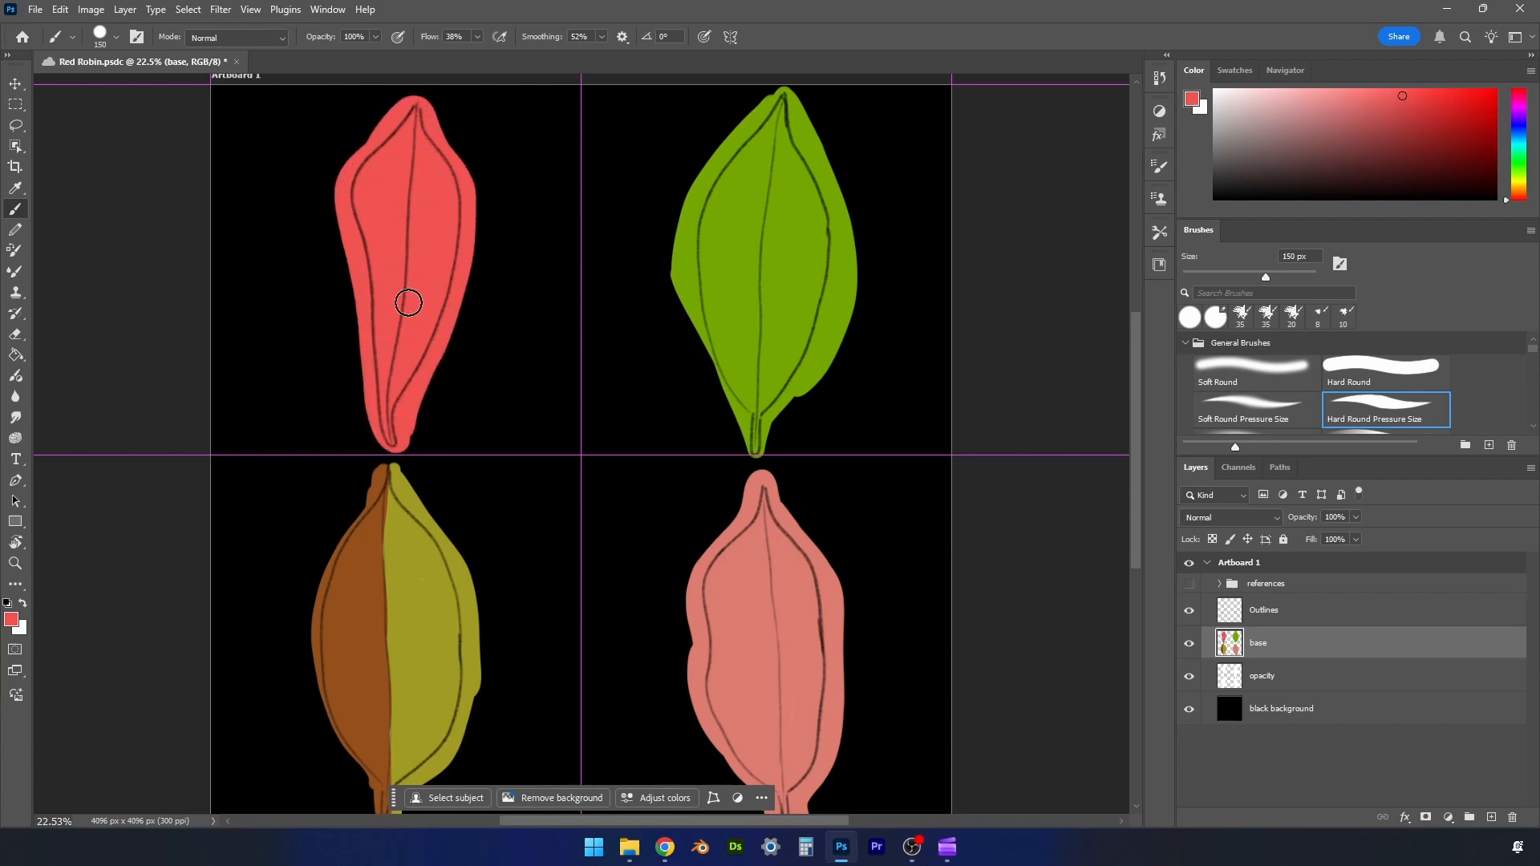
- Pick the green from the upper-right leaf again and extend the paint along its lower-left edge near the stem
key("ctrl+minus")
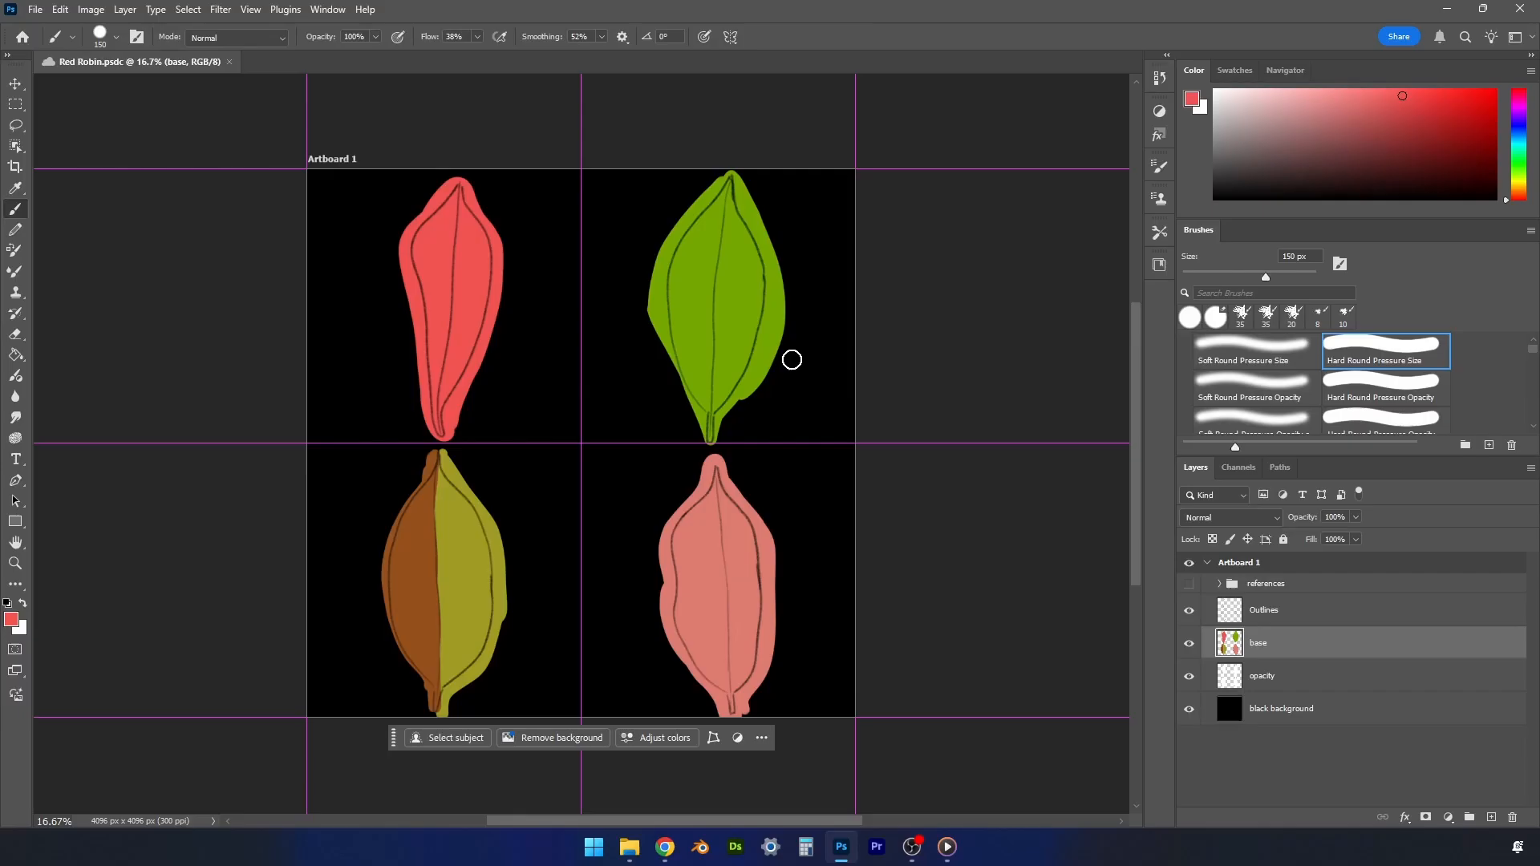
left_click(730, 301, "alt")
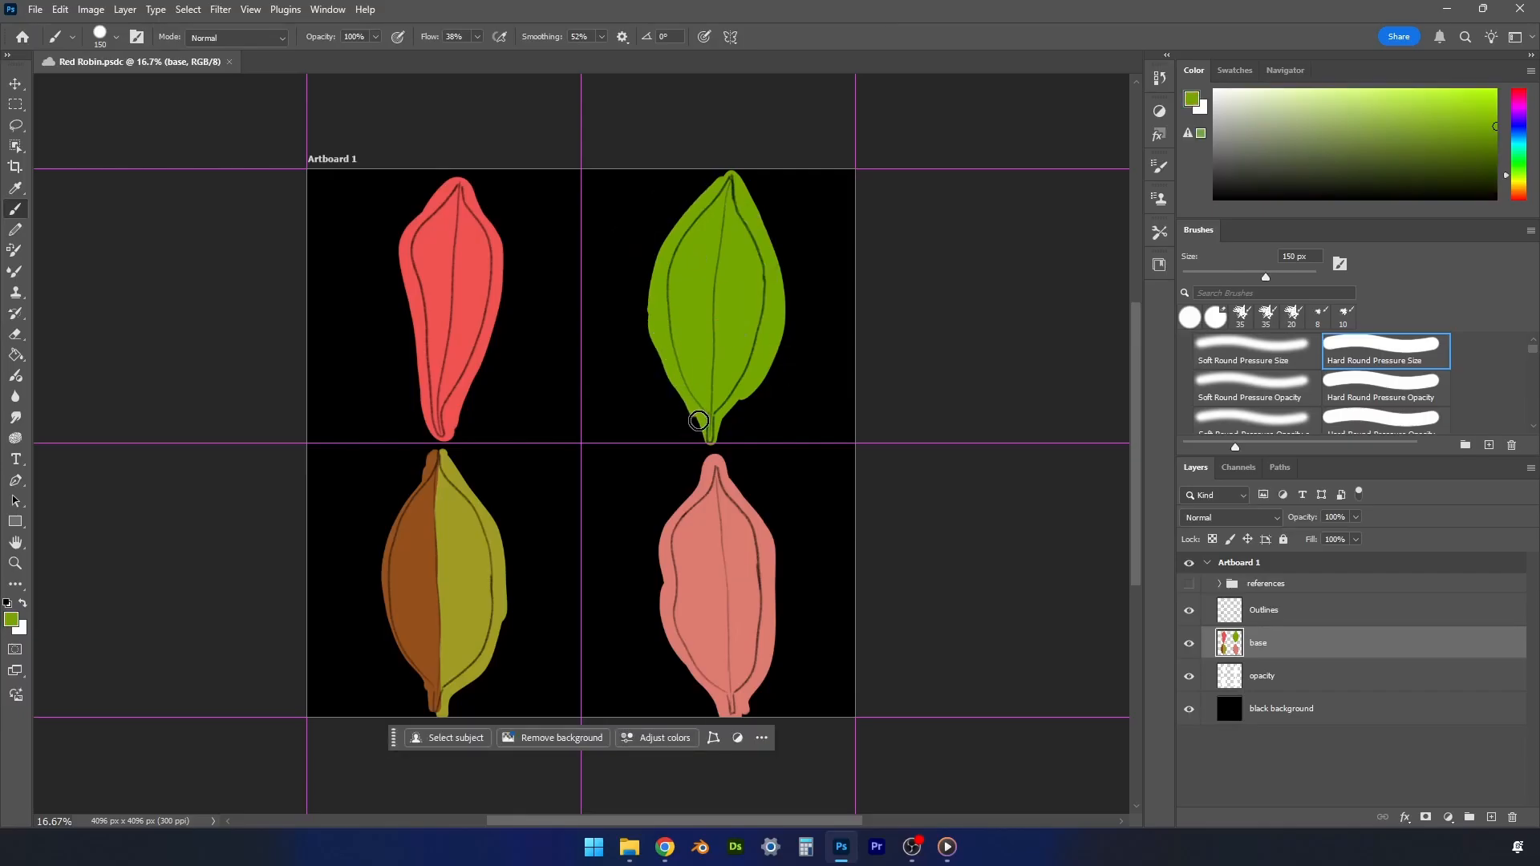
left_click_drag(698, 421, 697, 402)
- Show the references group and move all the reference leaves left so they sit beside the painted leaves
left_click(1188, 585)
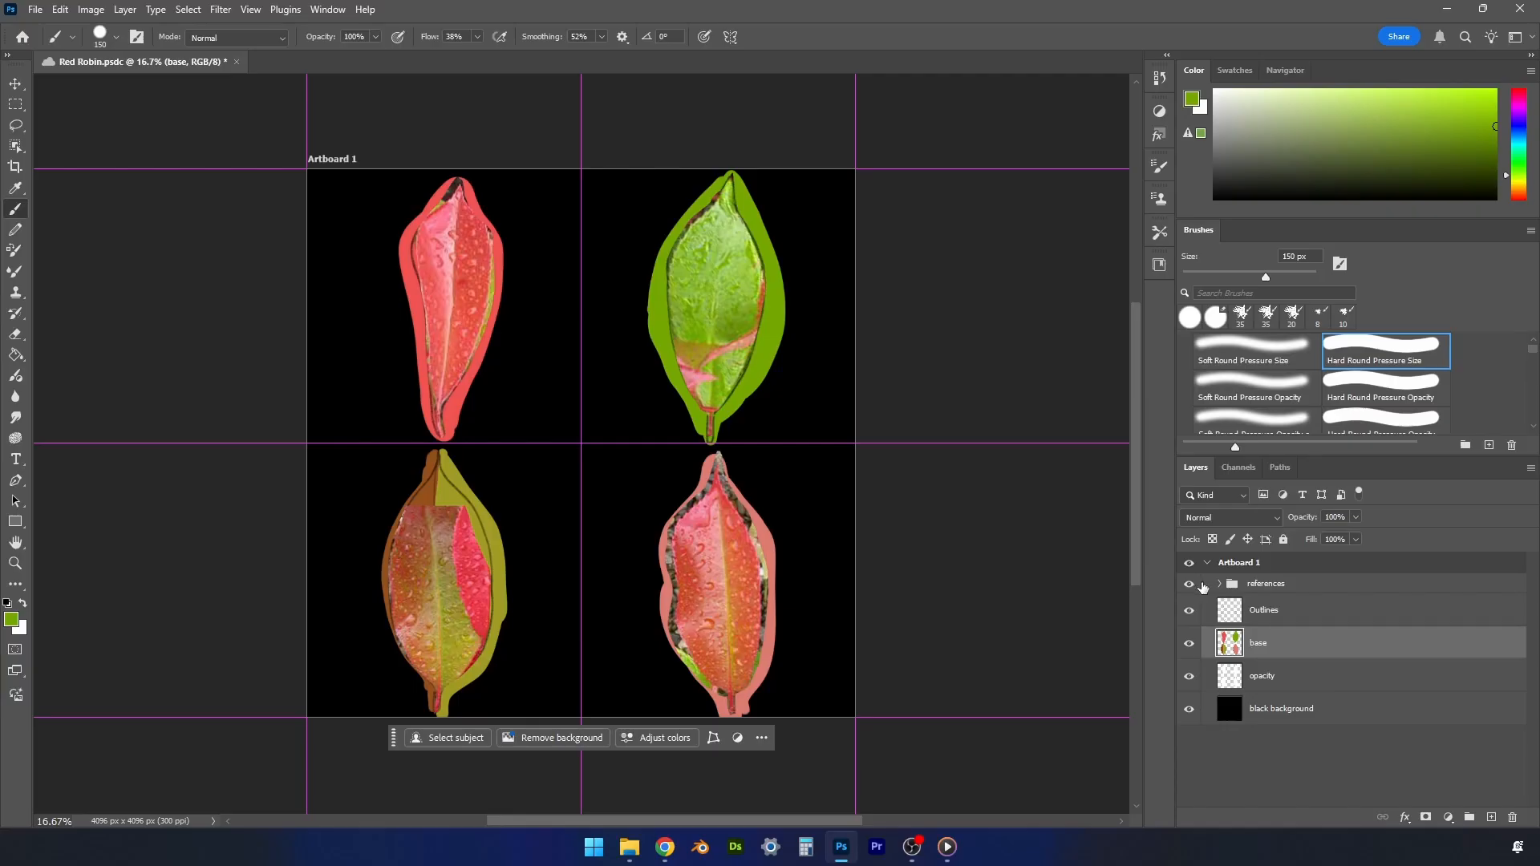
left_click(1267, 583)
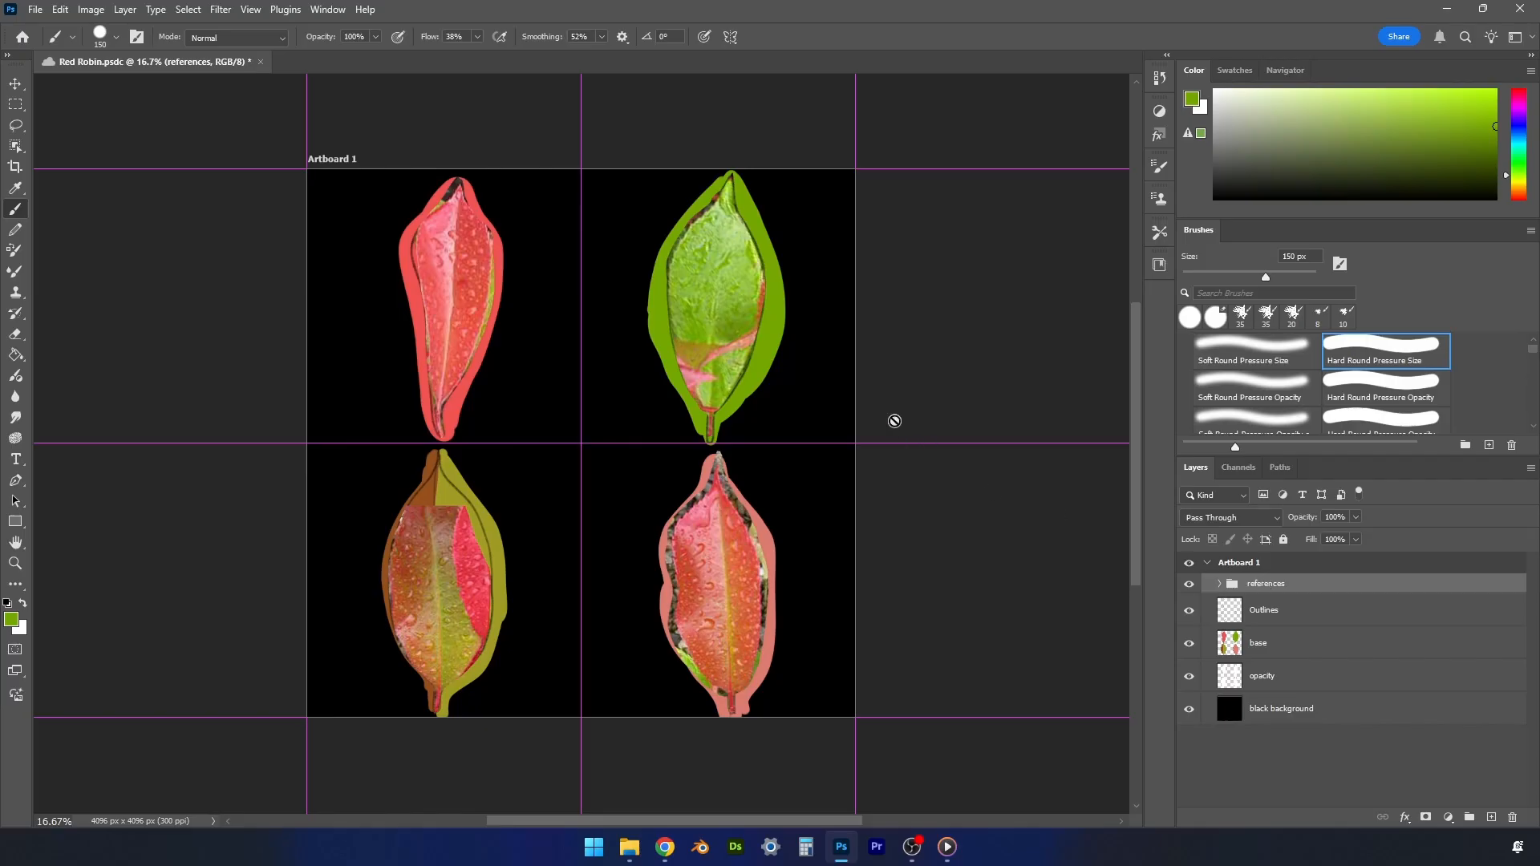
key("v")
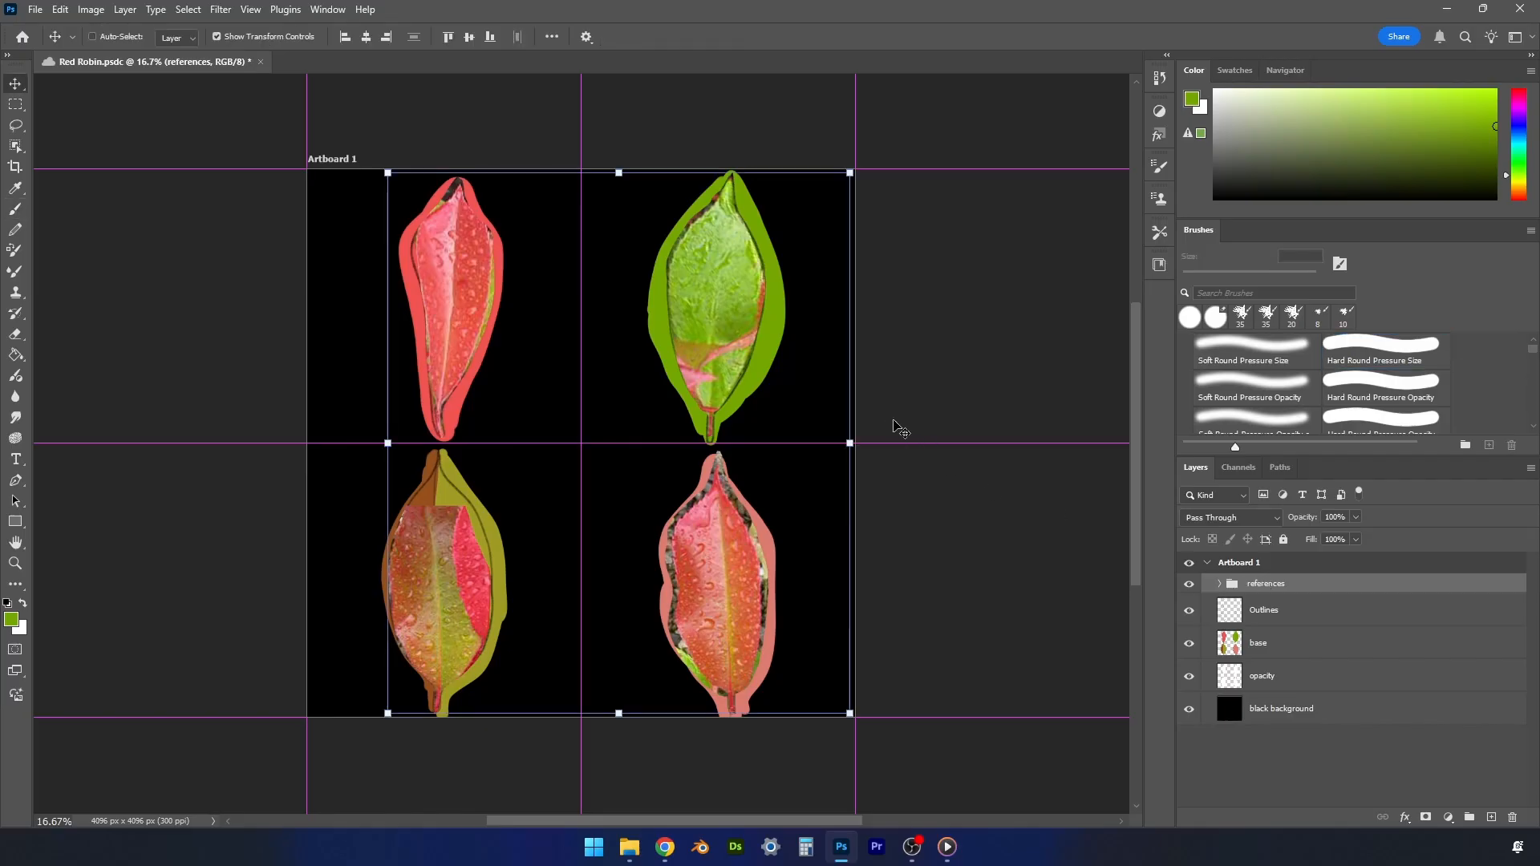
left_click_drag(706, 299, 600, 285)
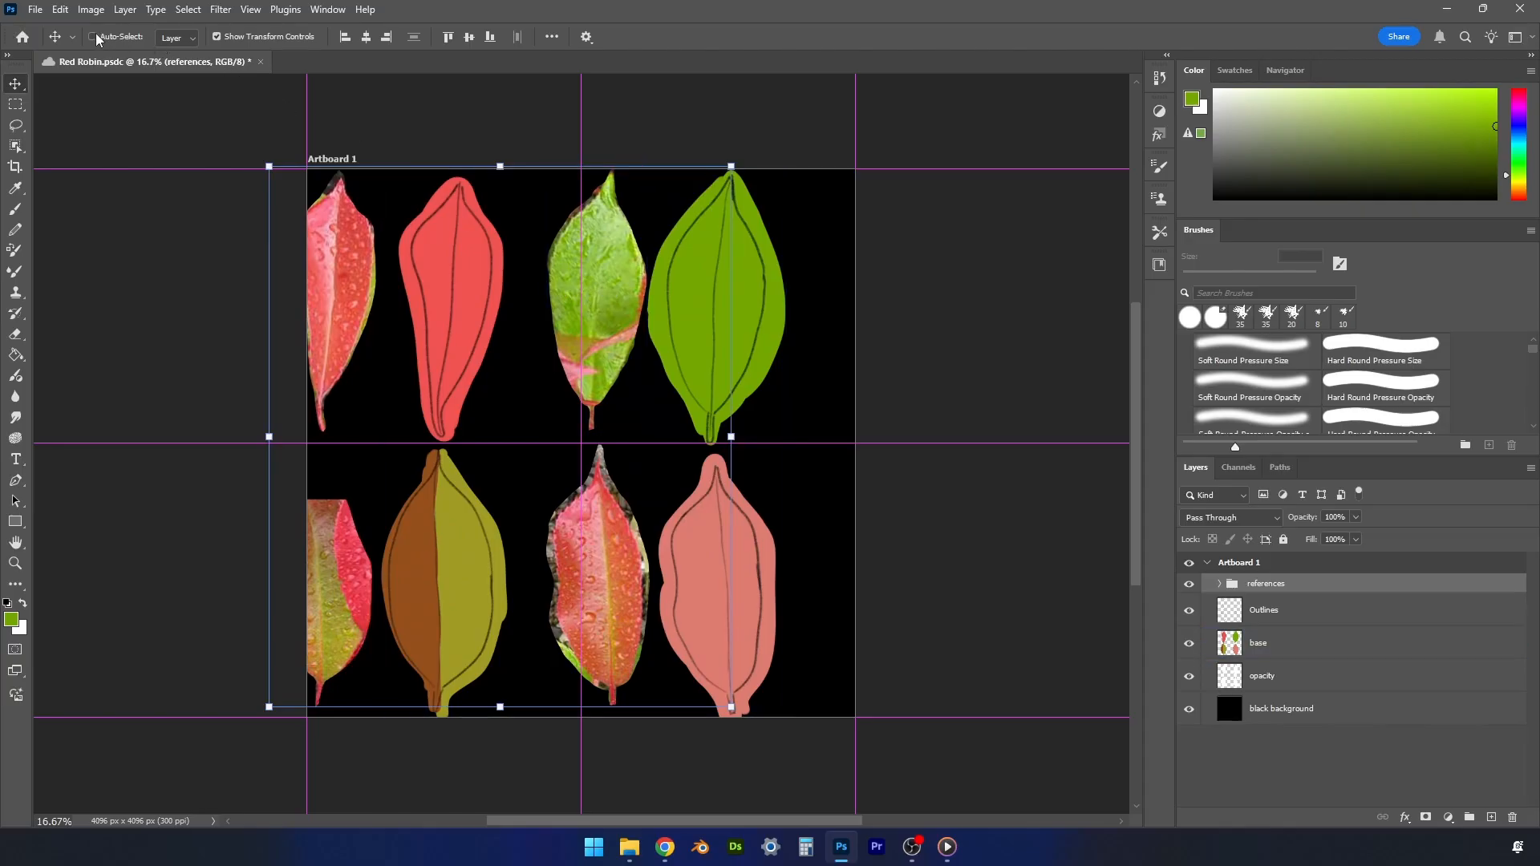
- With Auto-Select on, nudge the upper-left reference leaf right into the artboard and the lower-left one slightly up and right
left_click(344, 268)
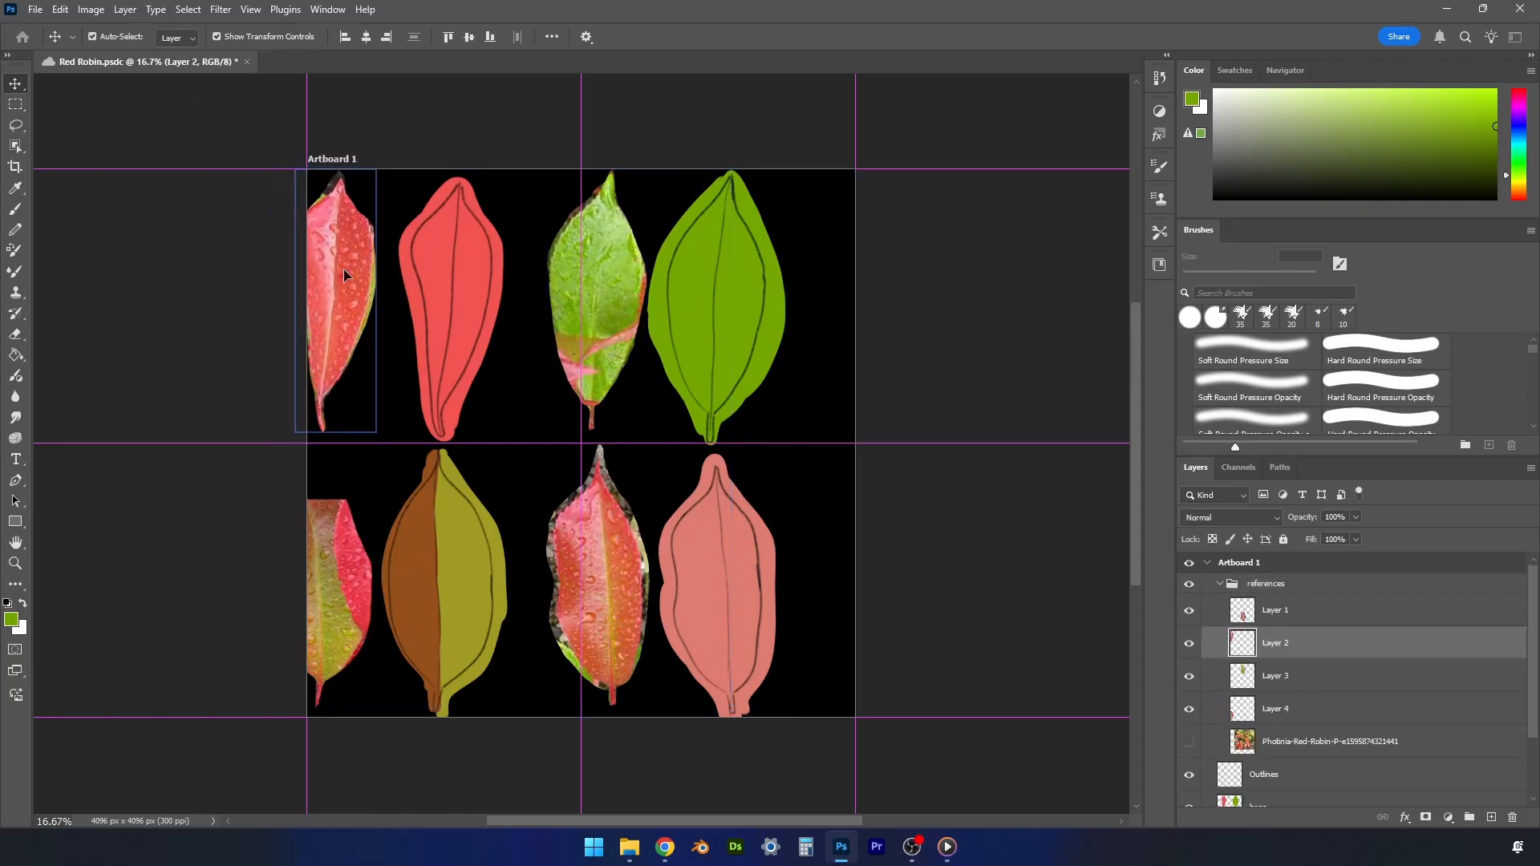
left_click_drag(344, 273, 357, 274)
left_click(334, 584)
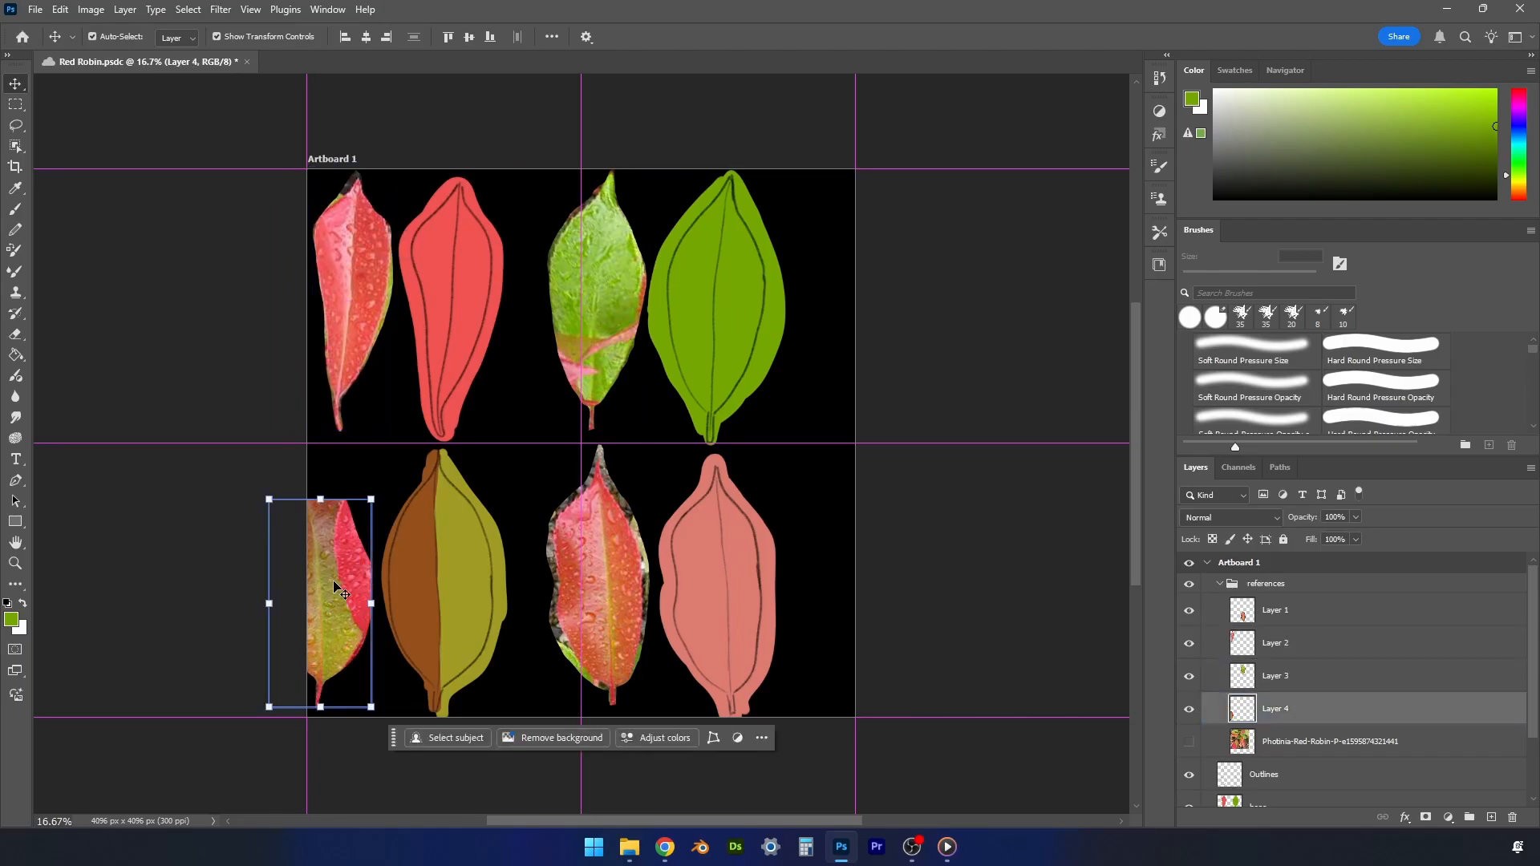
mouse_move(333, 584)
left_mouse_down()
mouse_move(345, 517)
mouse_move(343, 567)
left_mouse_up()
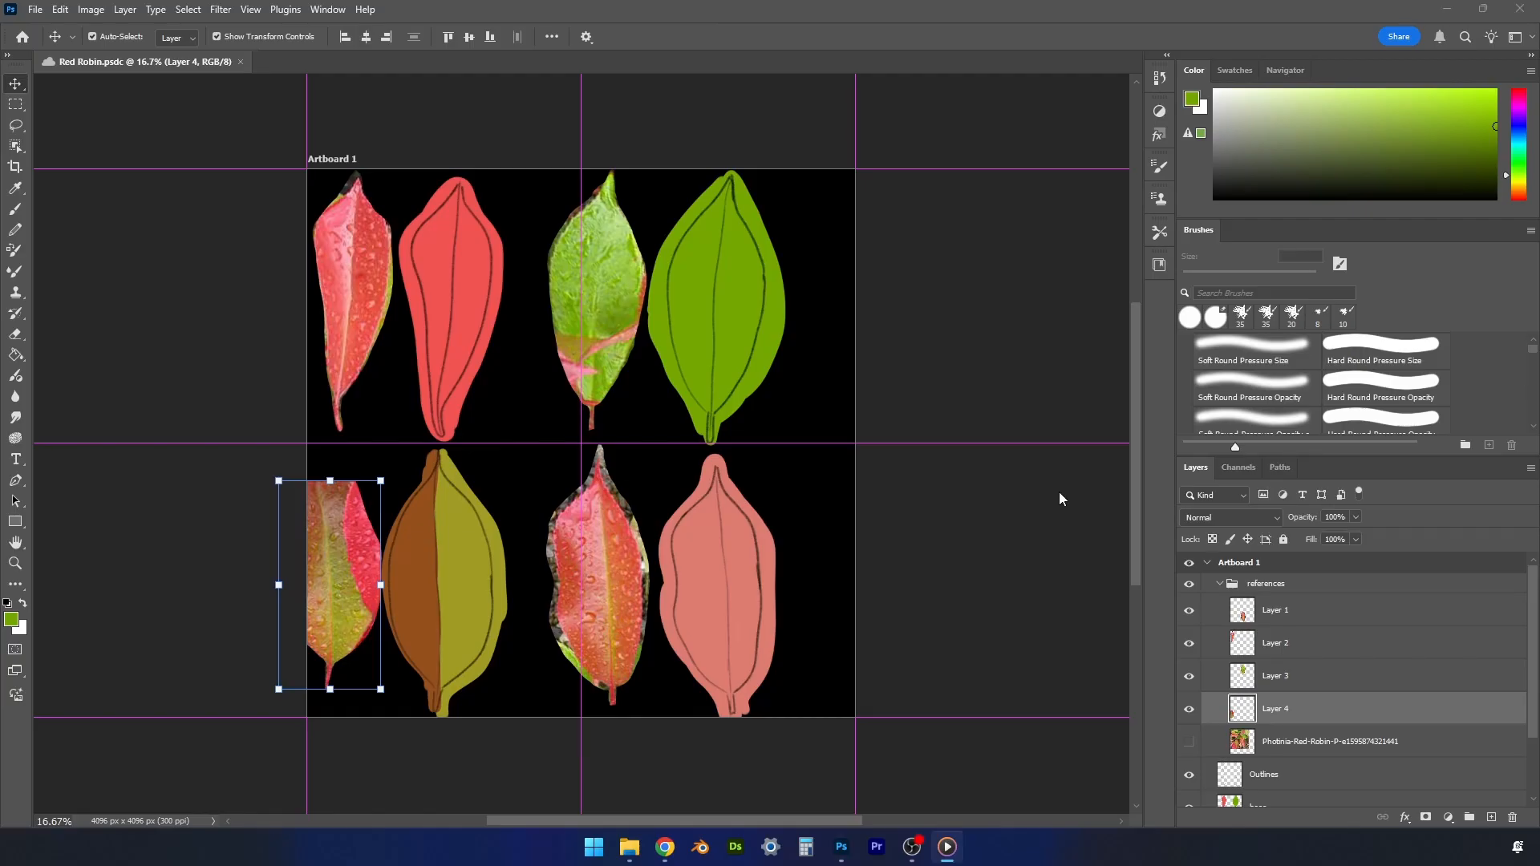
- Collapse the references group and clip the base layer to the opacity layer with a clipping mask
left_click(1221, 584)
left_click(1265, 584)
left_click(1303, 618)
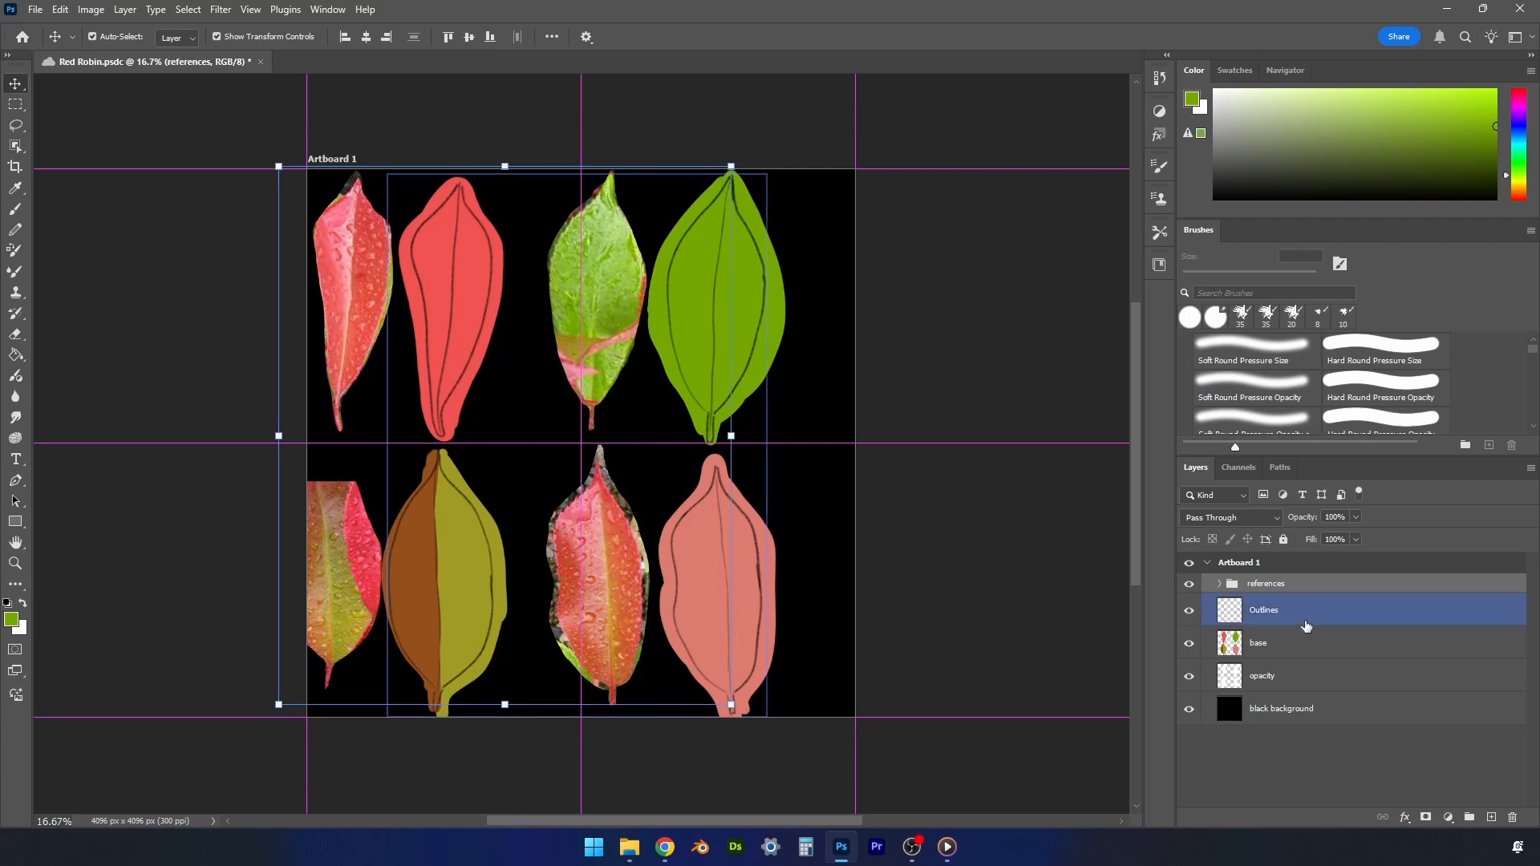
left_click(1283, 645)
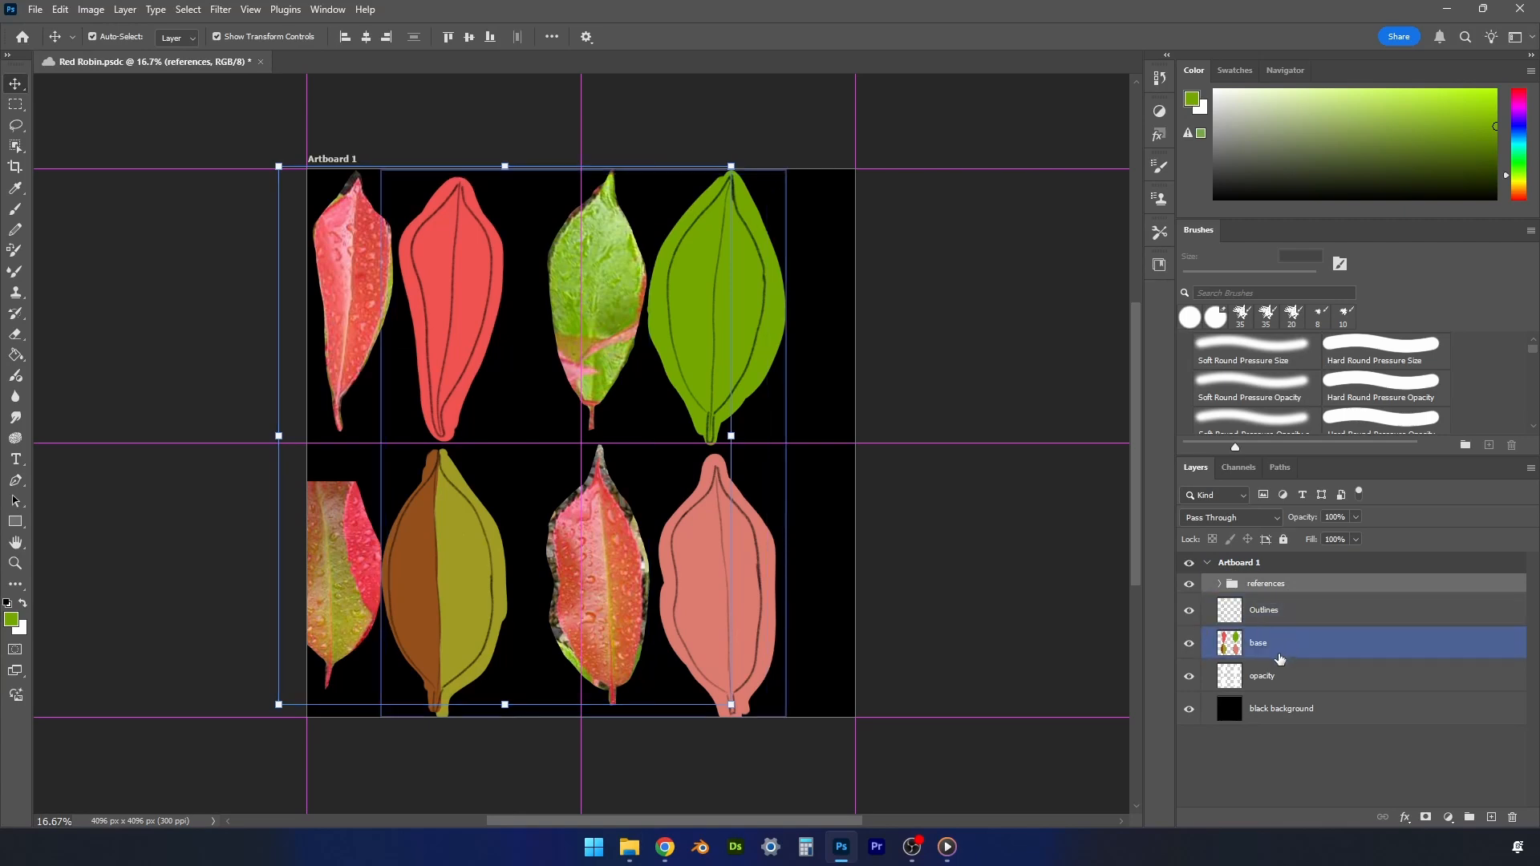
left_click(1271, 684)
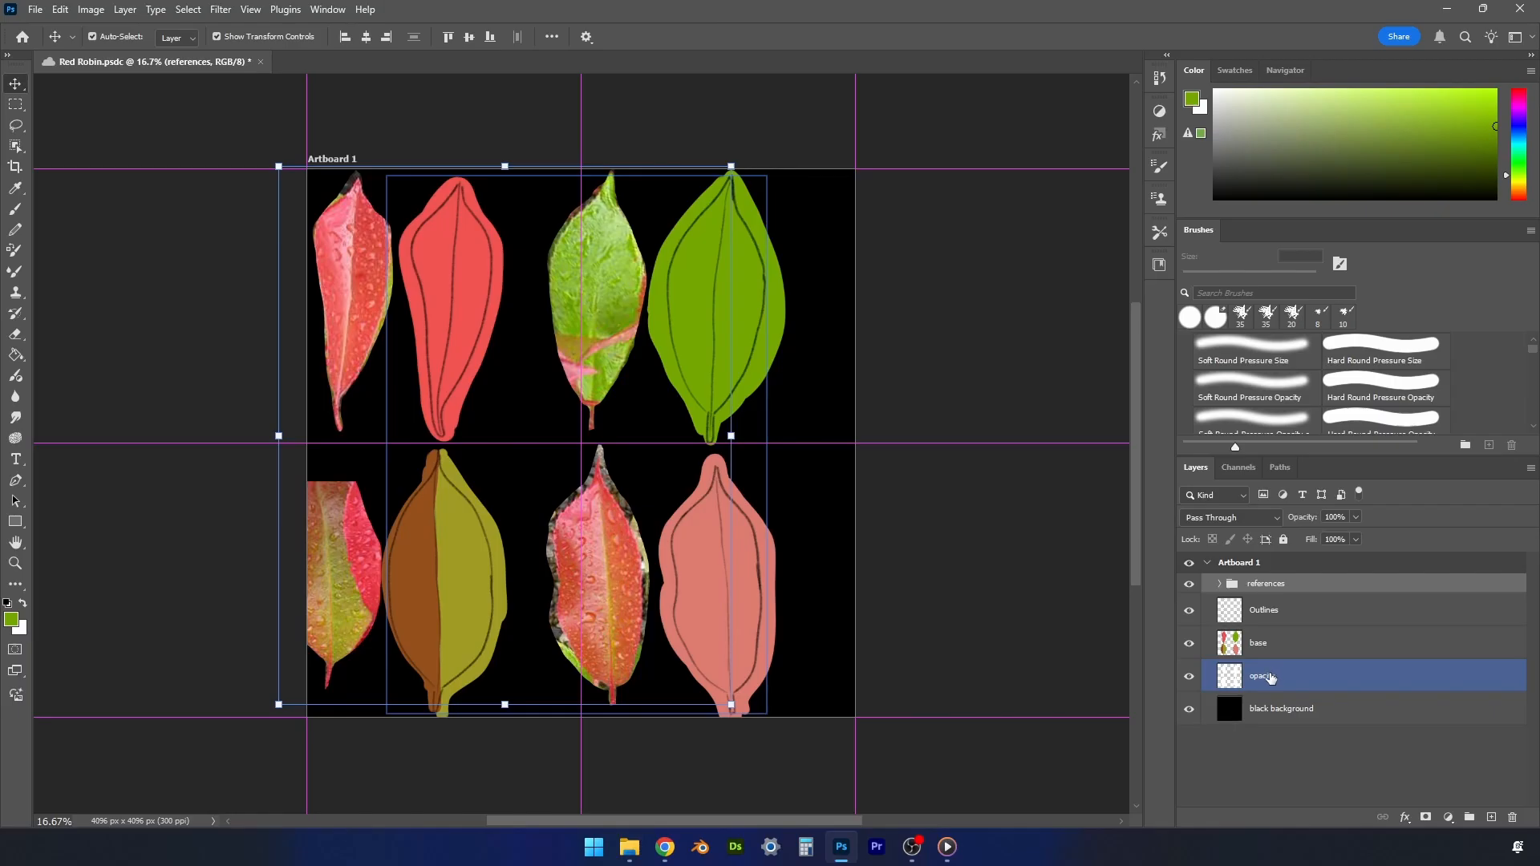
left_click(1269, 646)
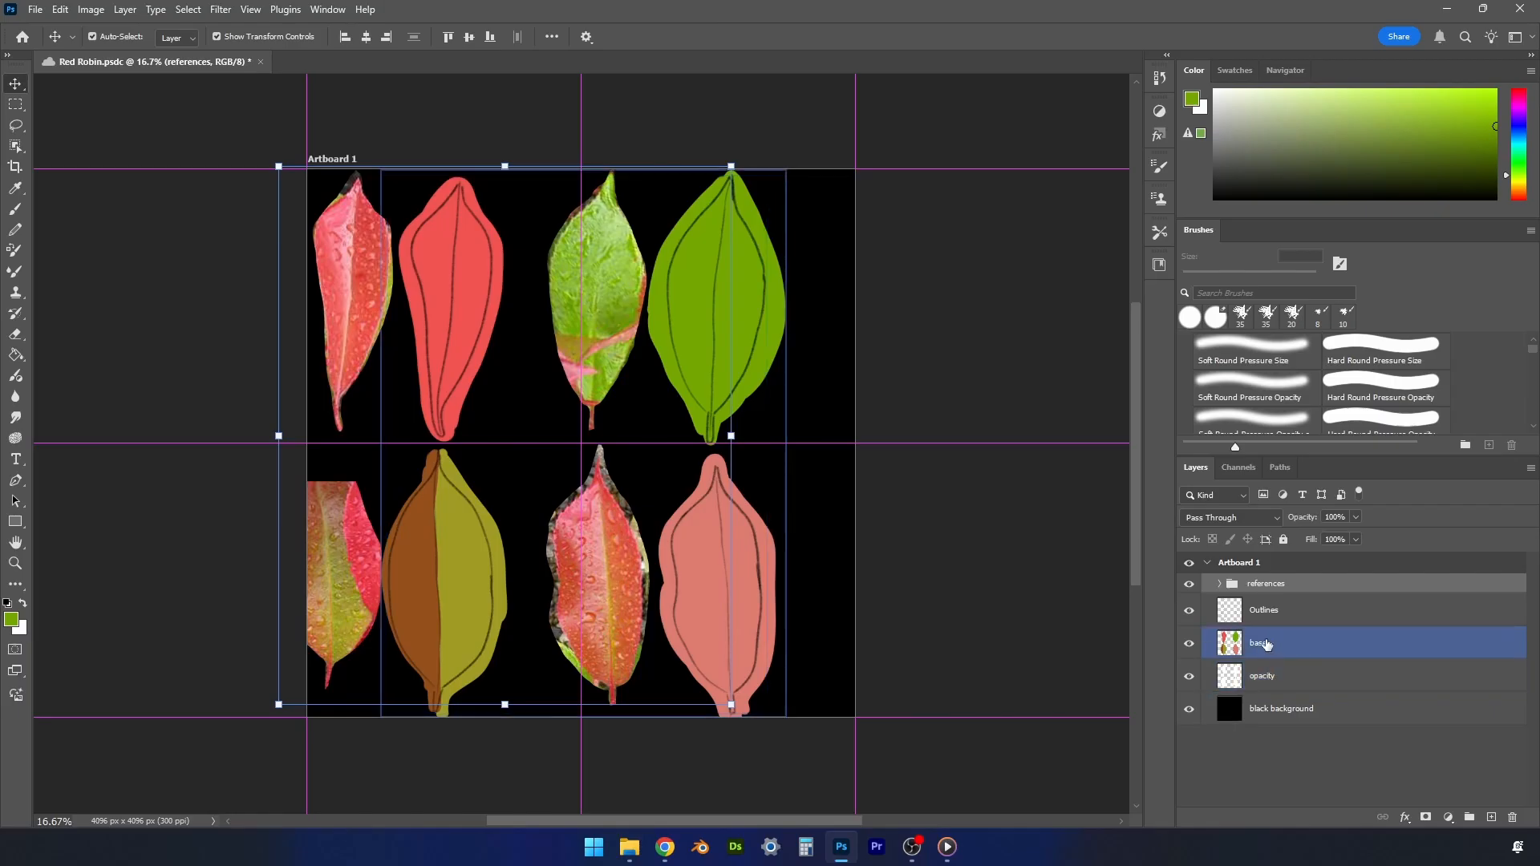
right_click(1315, 644)
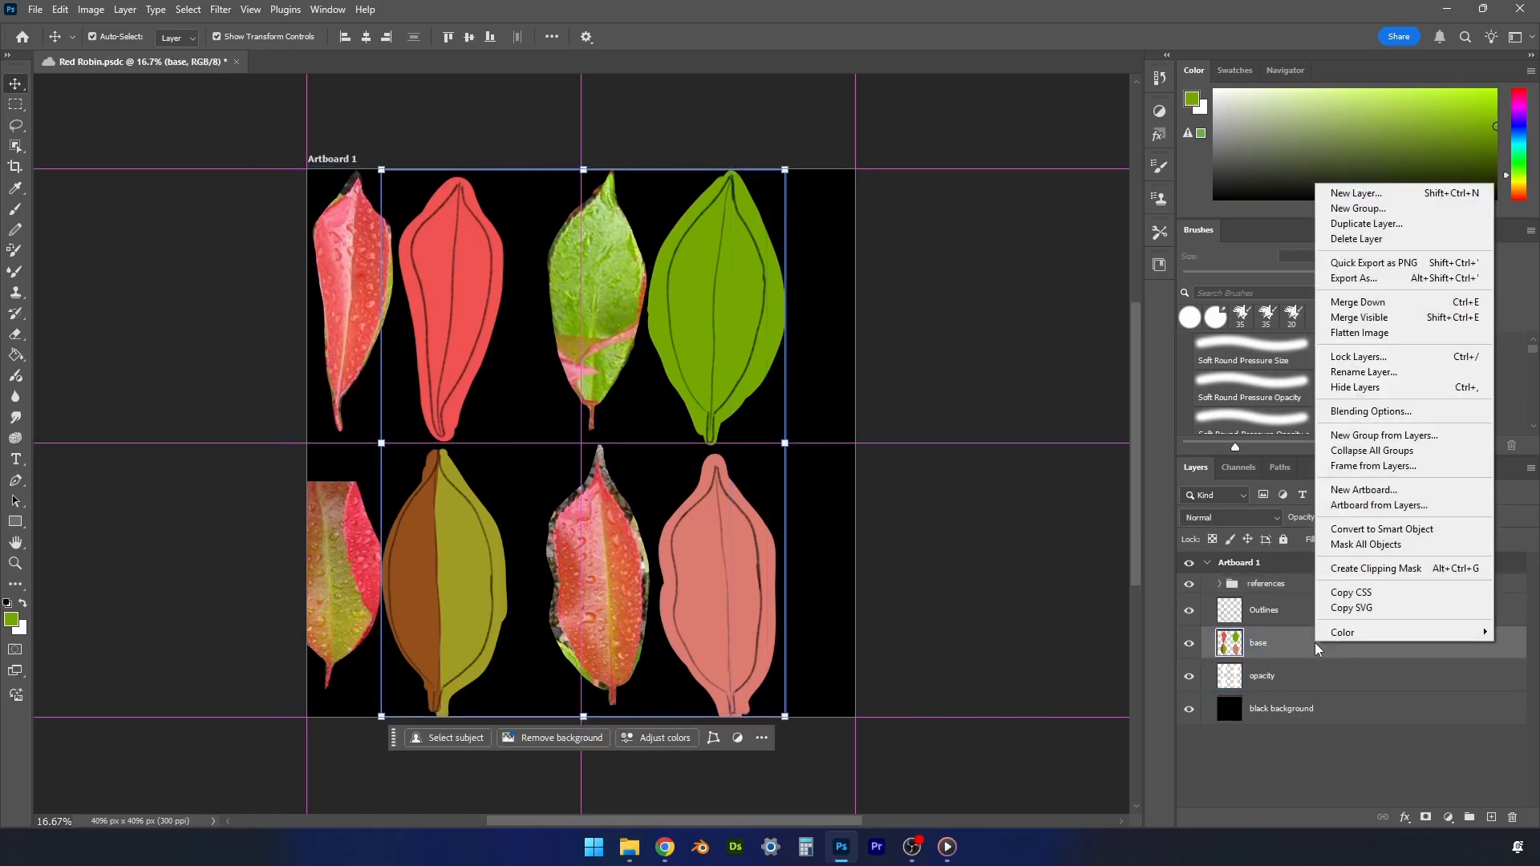
left_click(1367, 571)
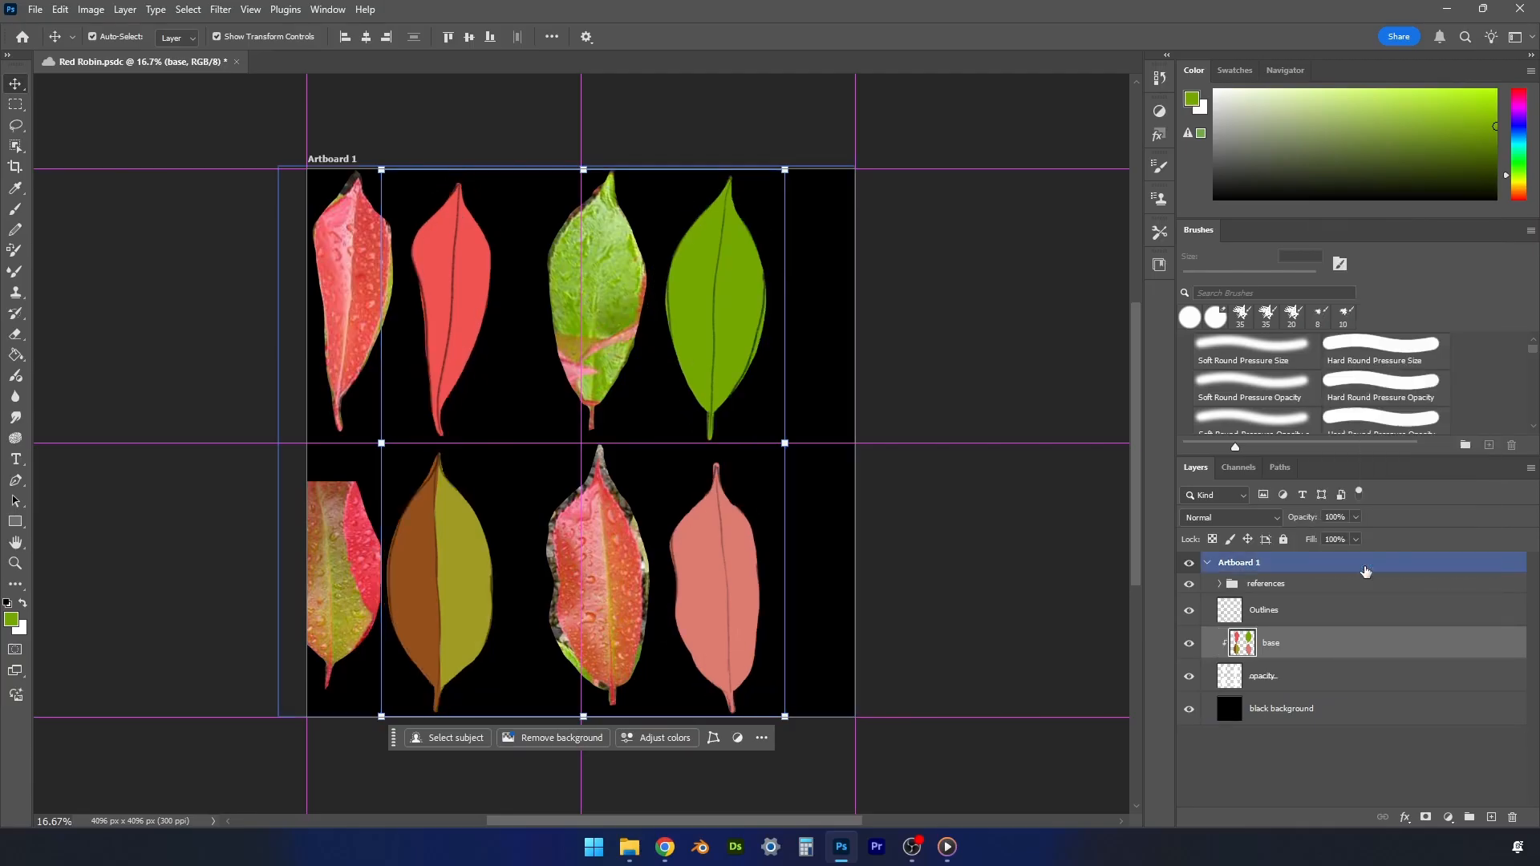
- Add a new layer above base and clip it to the opacity layer as well
left_click(770, 370)
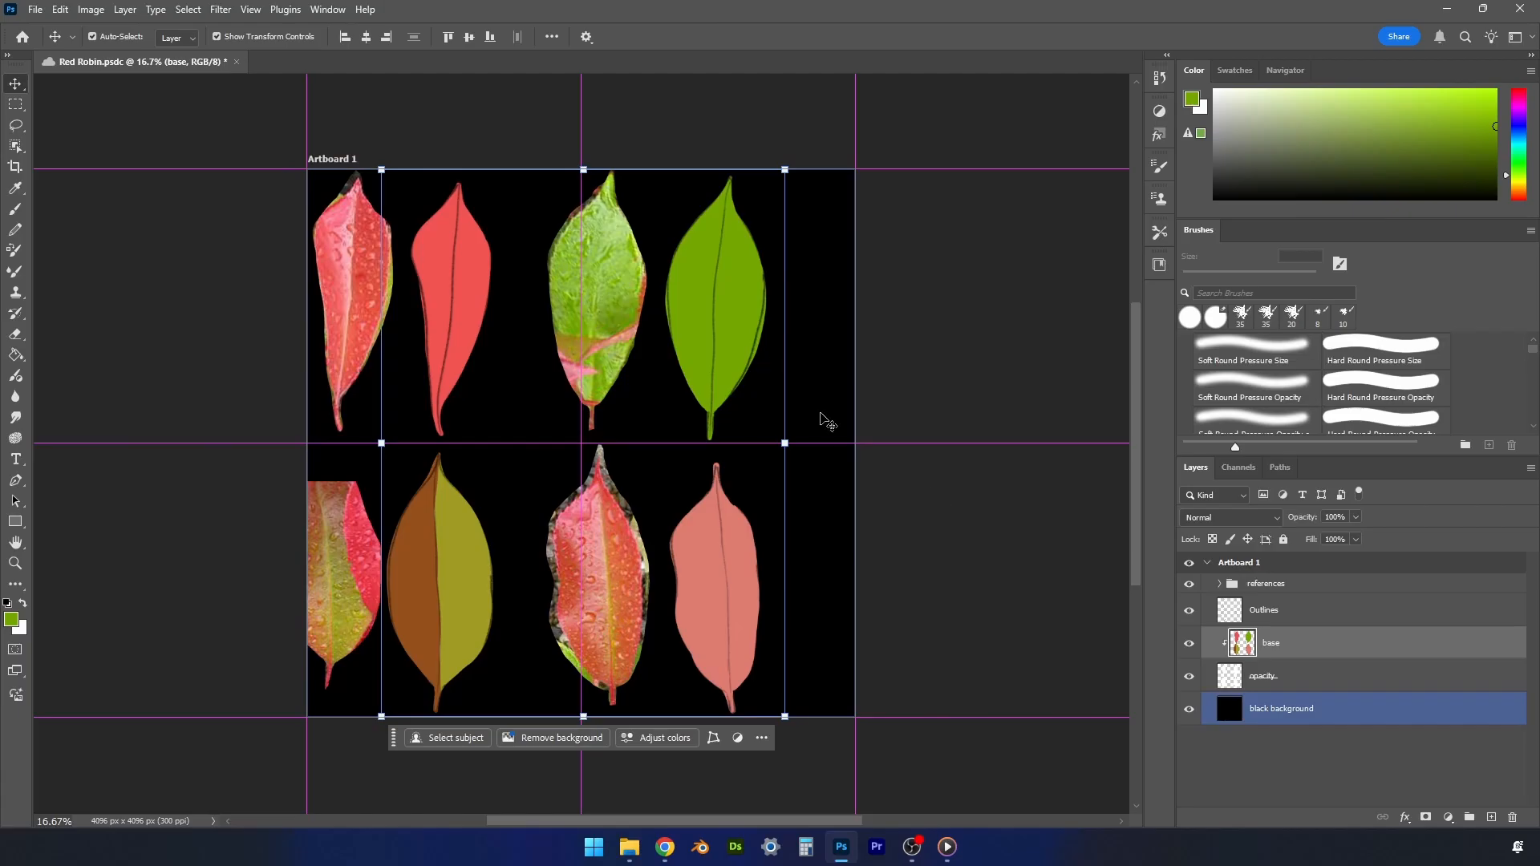
left_click(1314, 680)
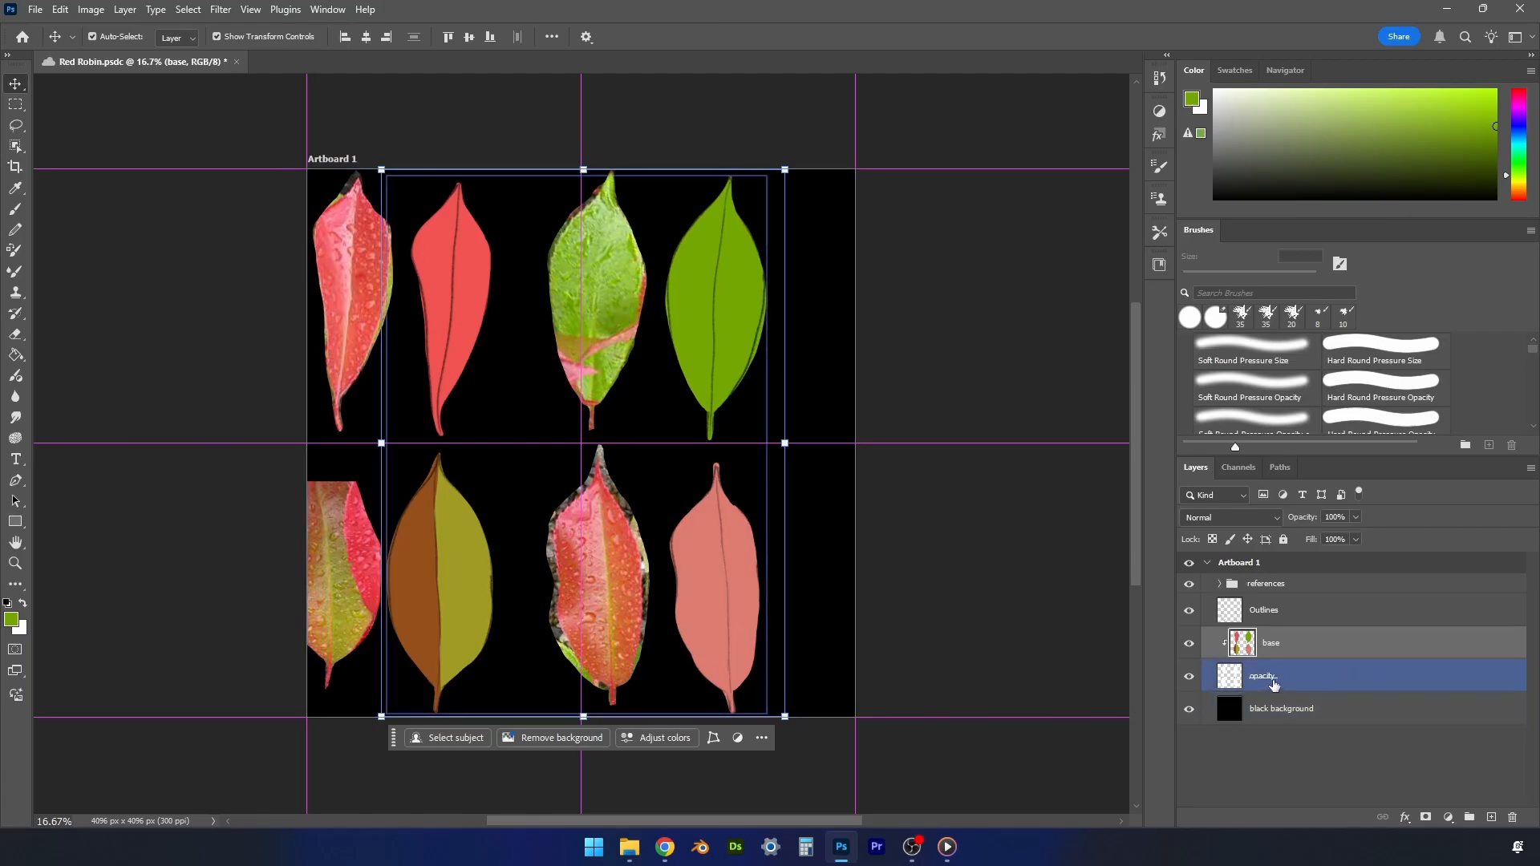
left_click(1283, 654)
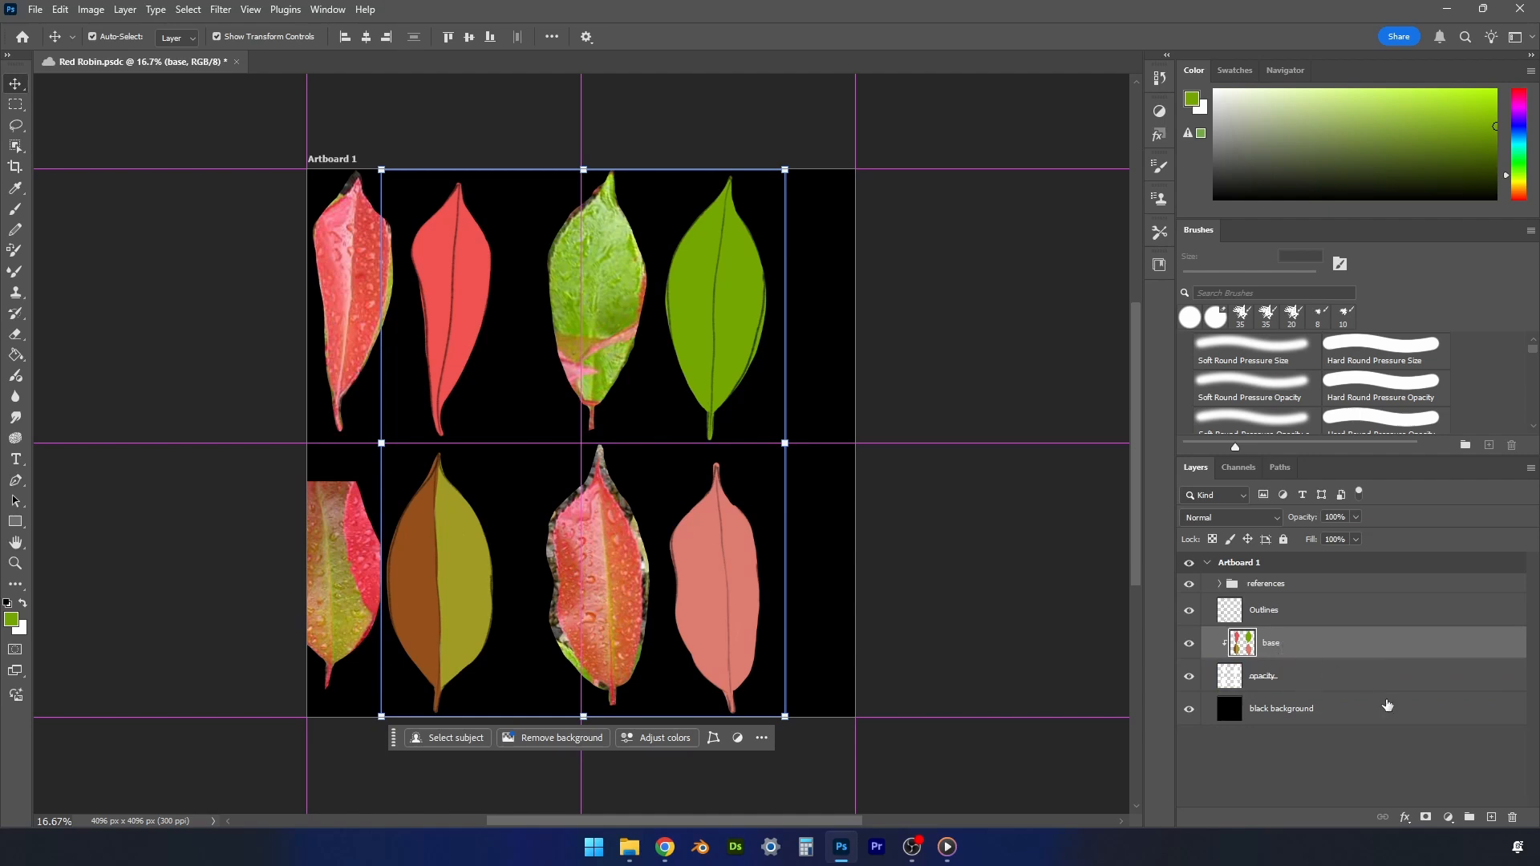
left_click(1492, 817)
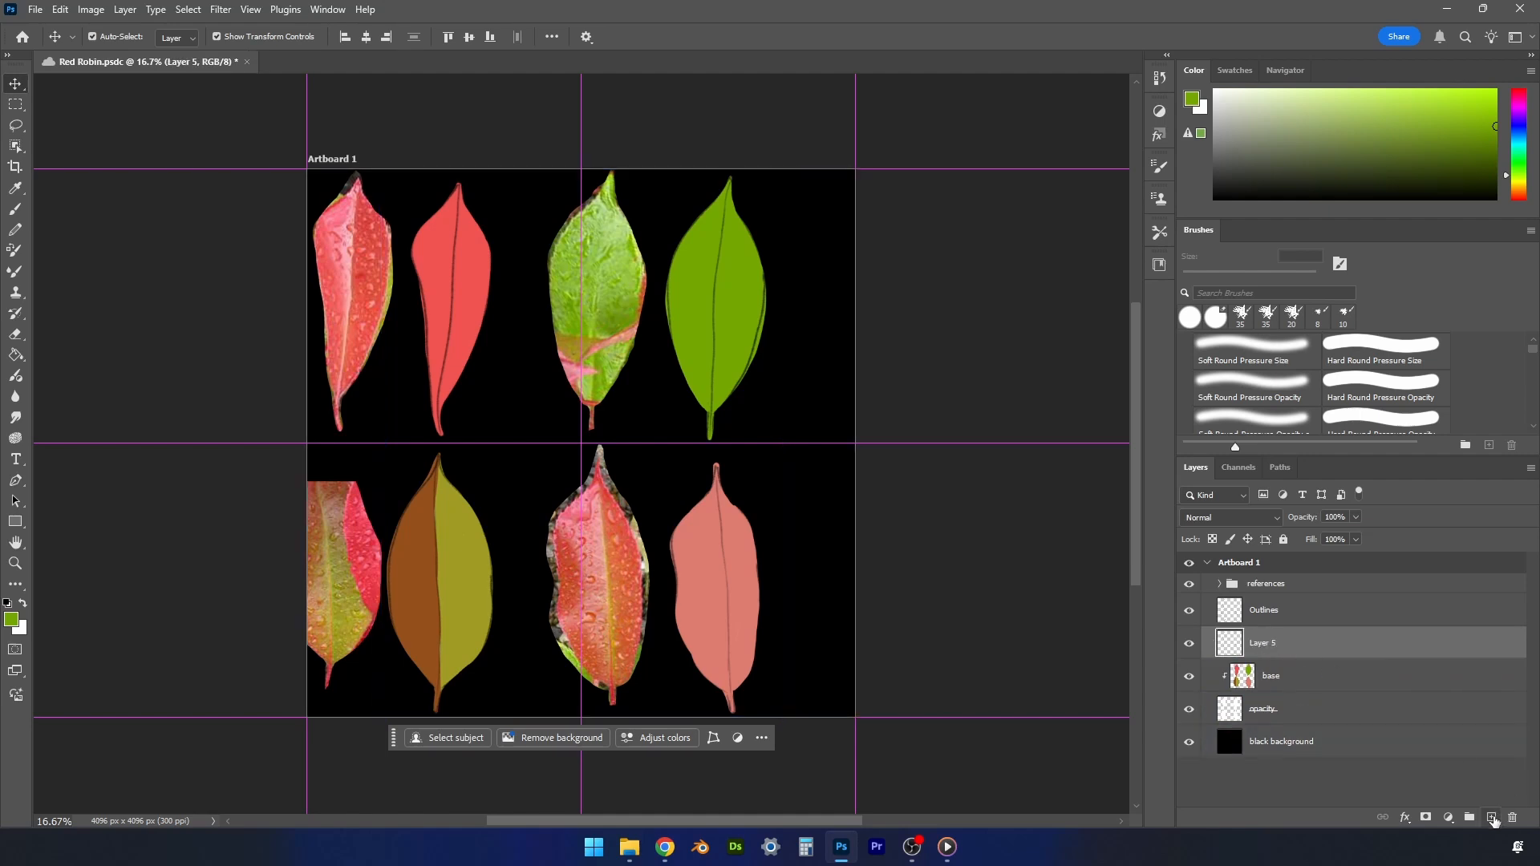
right_click(1264, 647)
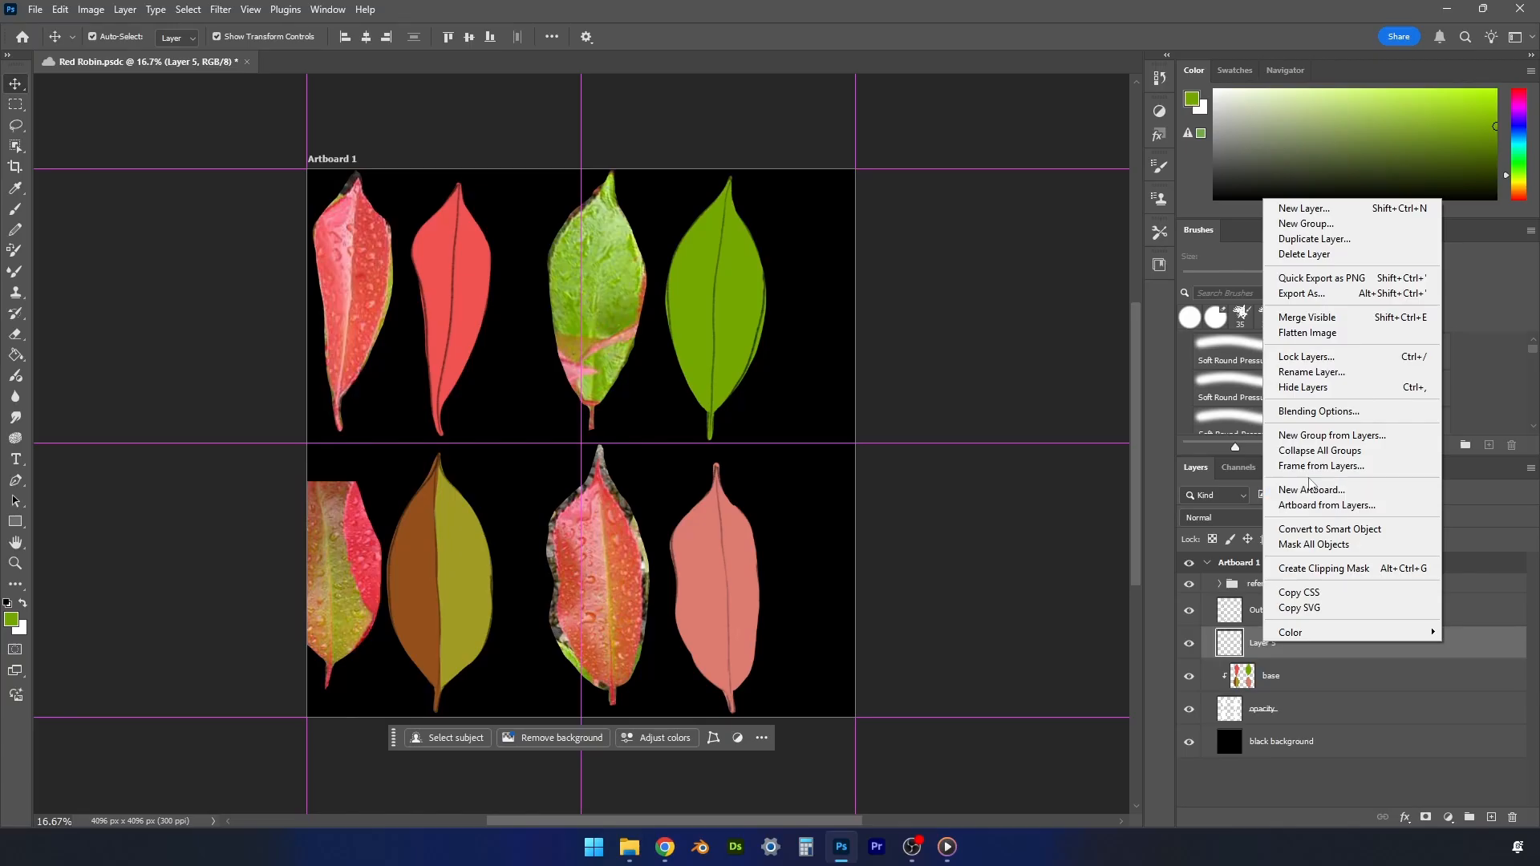
left_click(1328, 568)
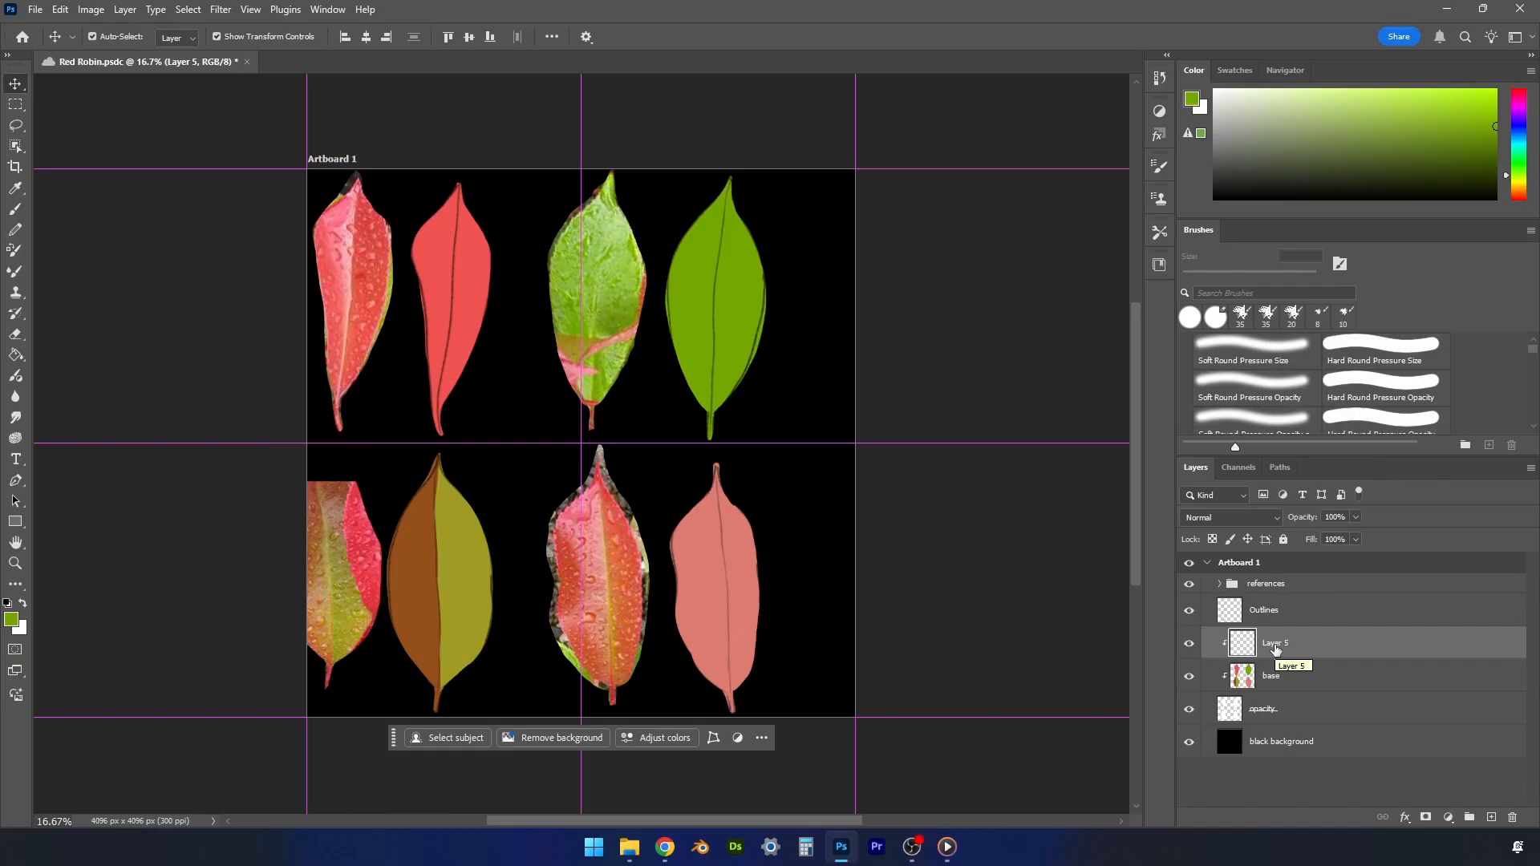
- Choose a dark blue and scribble test strokes over the lower-right painted leaf on the new clipped layer
left_click(1520, 127)
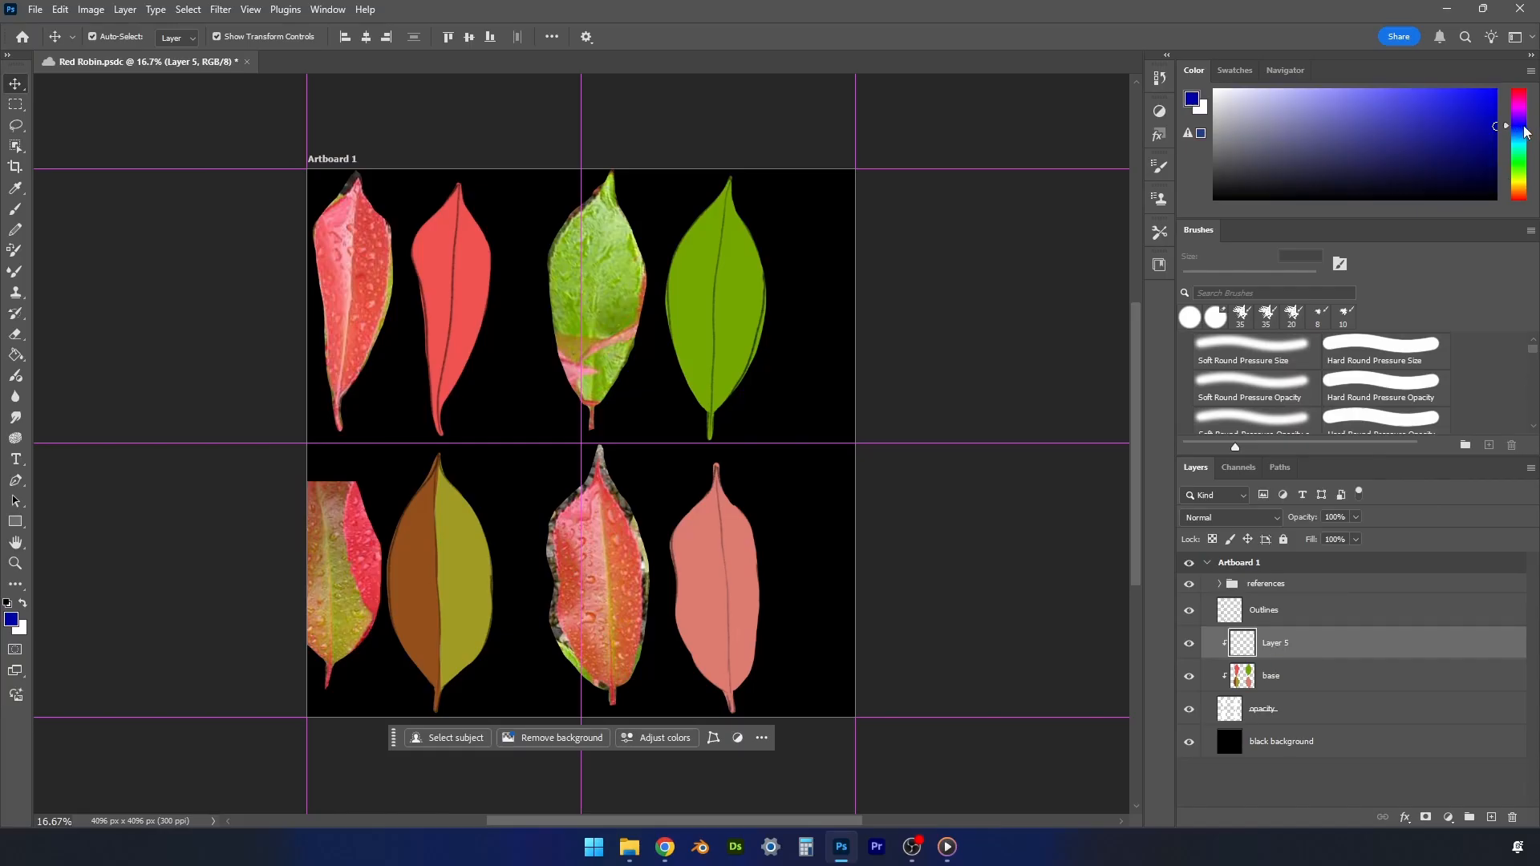
left_click_drag(1471, 125, 1442, 133)
left_click(695, 541)
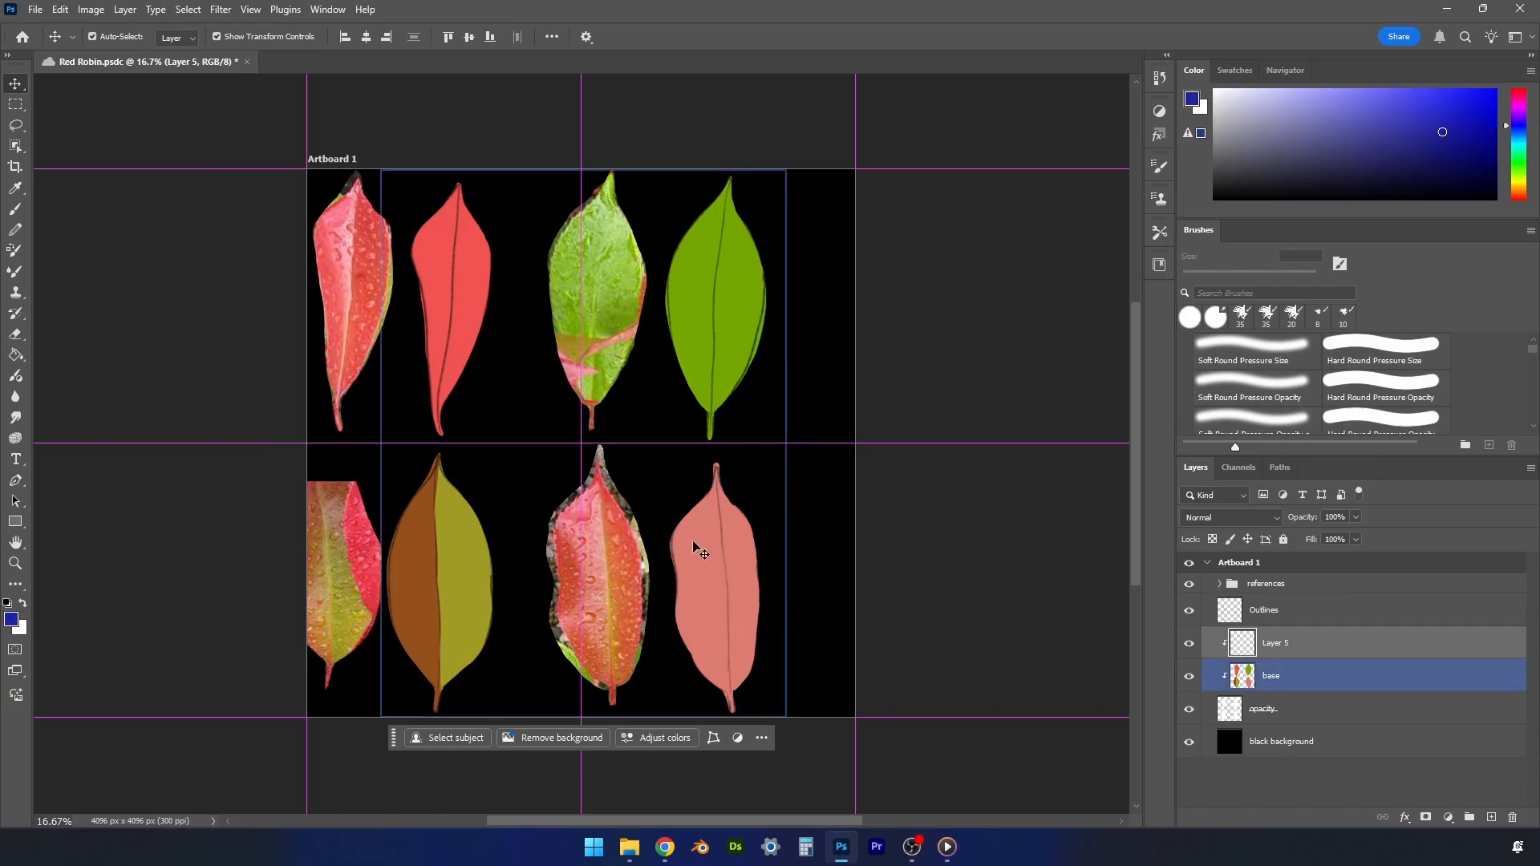
left_click(1281, 646)
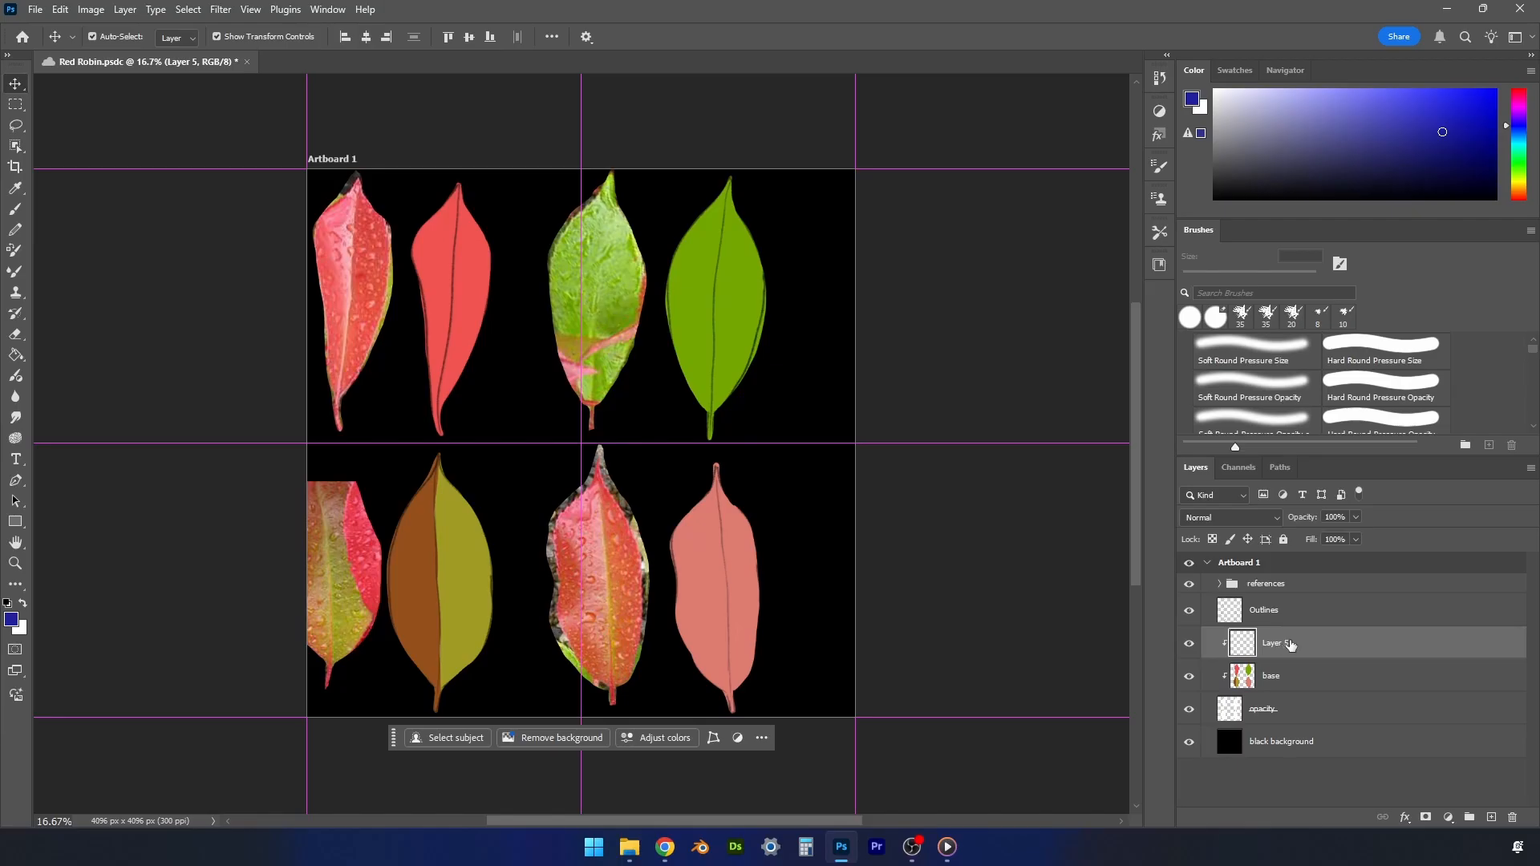
left_click(713, 580)
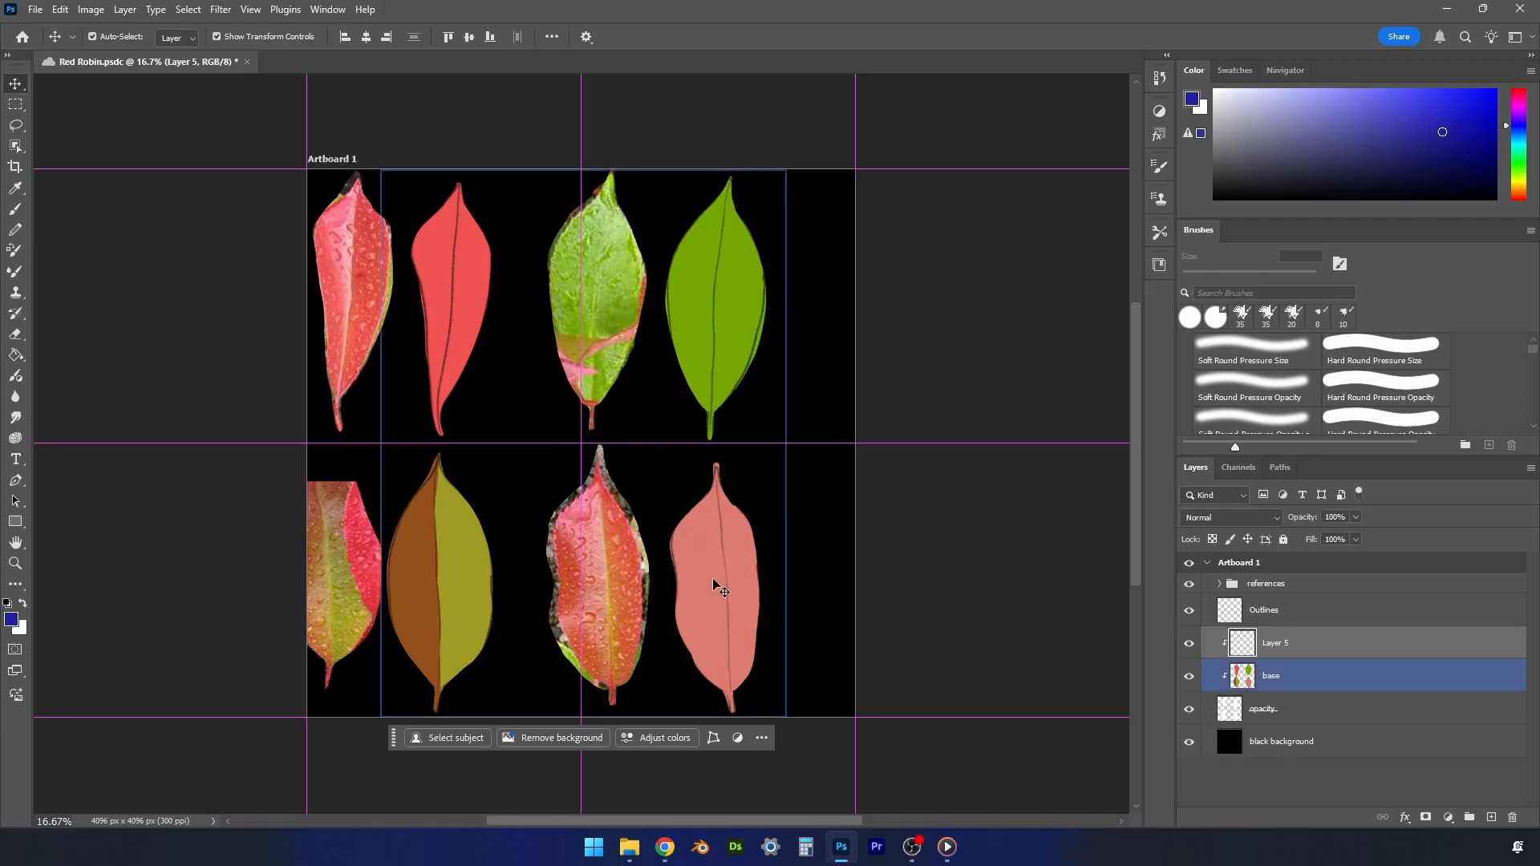
key("b")
mouse_move(711, 571)
left_mouse_down()
mouse_move(679, 525)
mouse_move(690, 474)
mouse_move(746, 481)
mouse_move(742, 653)
mouse_move(688, 664)
mouse_move(685, 564)
left_mouse_up()
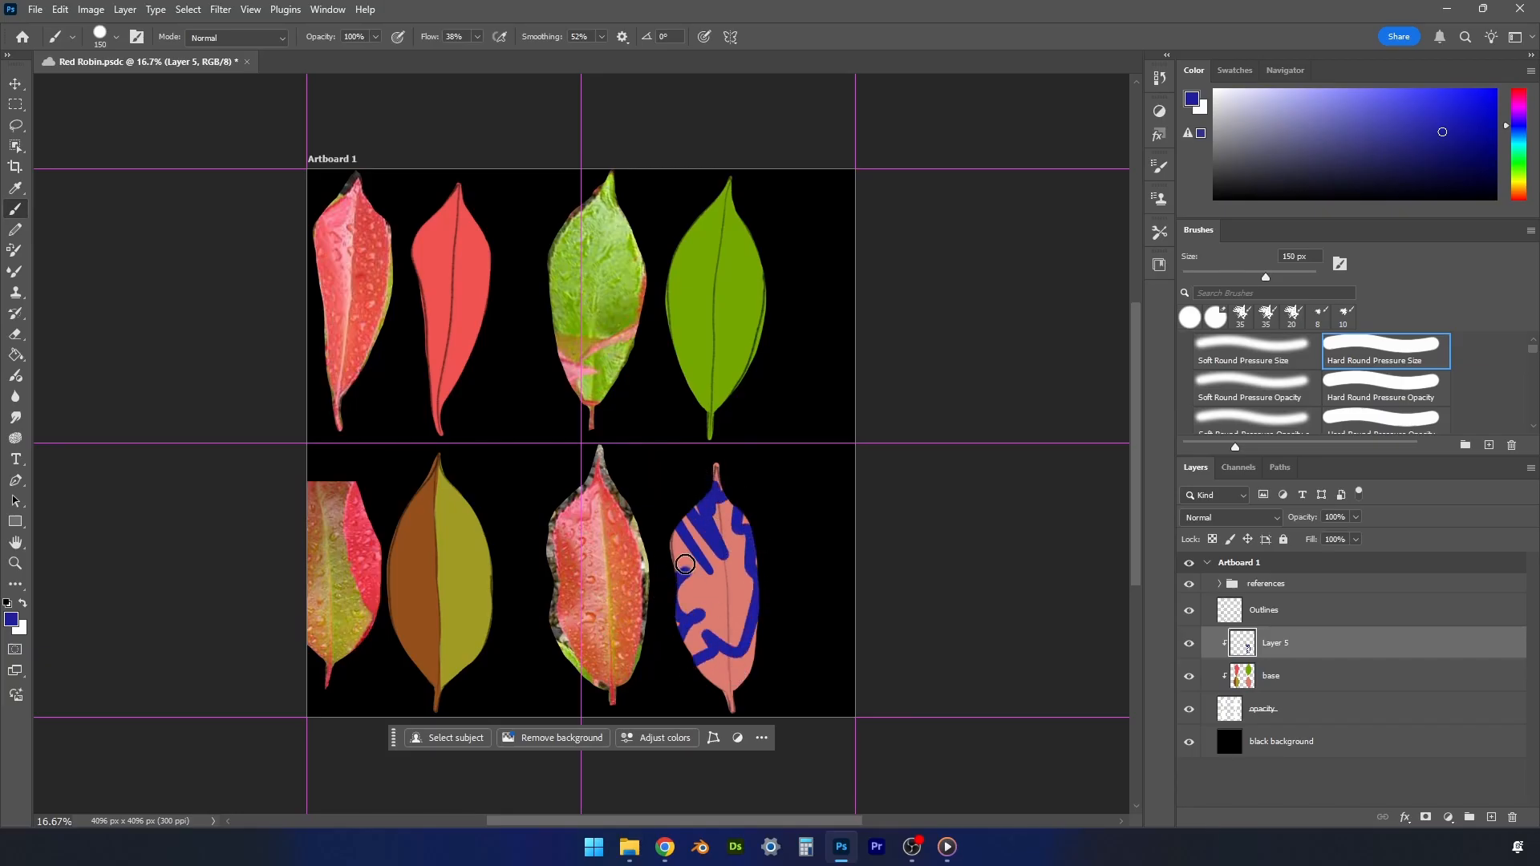
- Release the clipping mask on the scribbled layer to compare, and create it again
right_click(1309, 643)
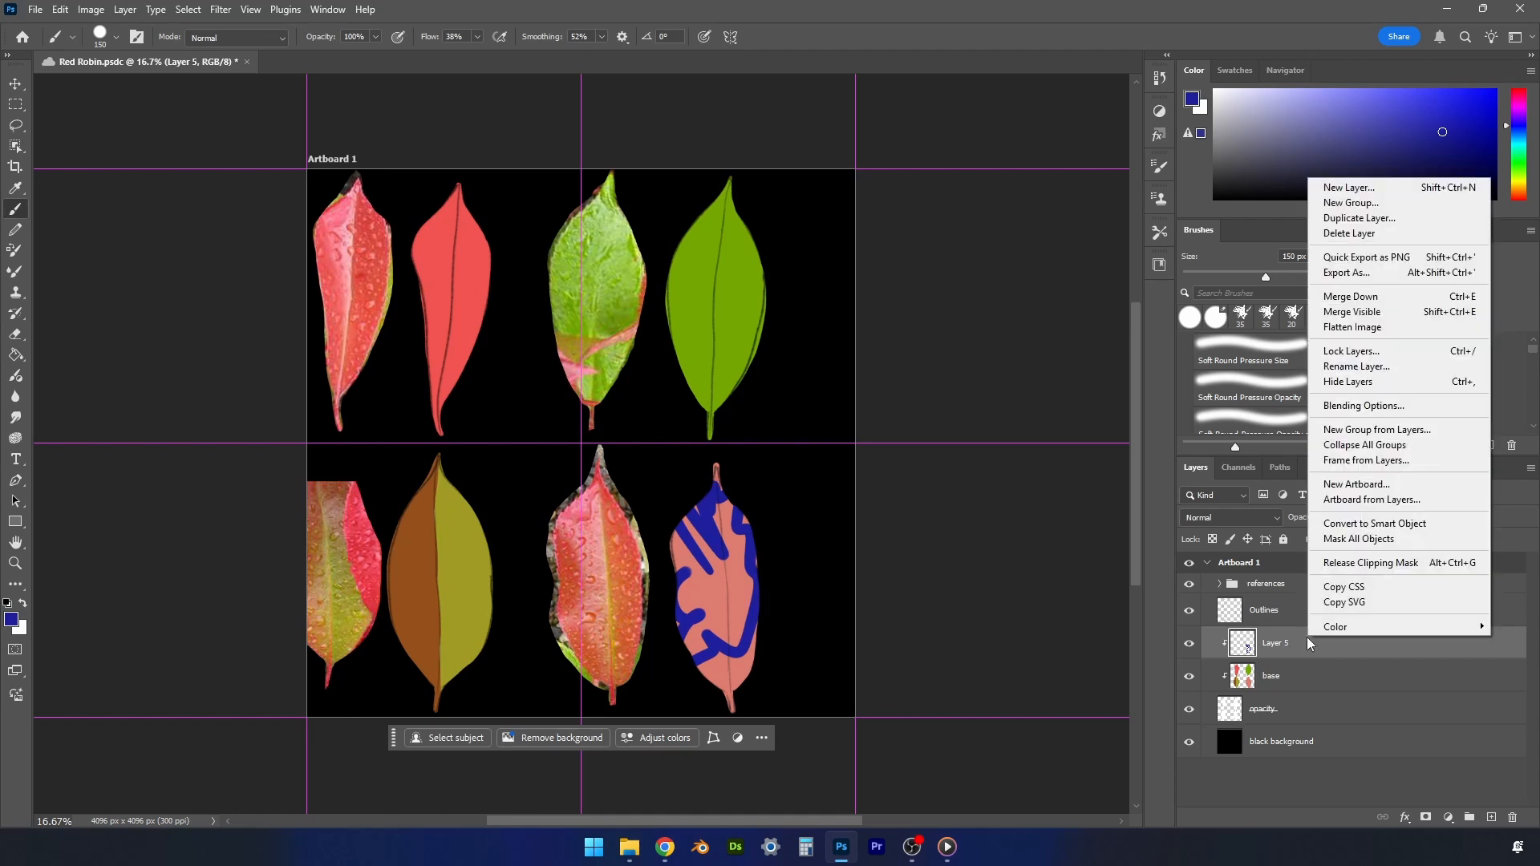
left_click(1345, 564)
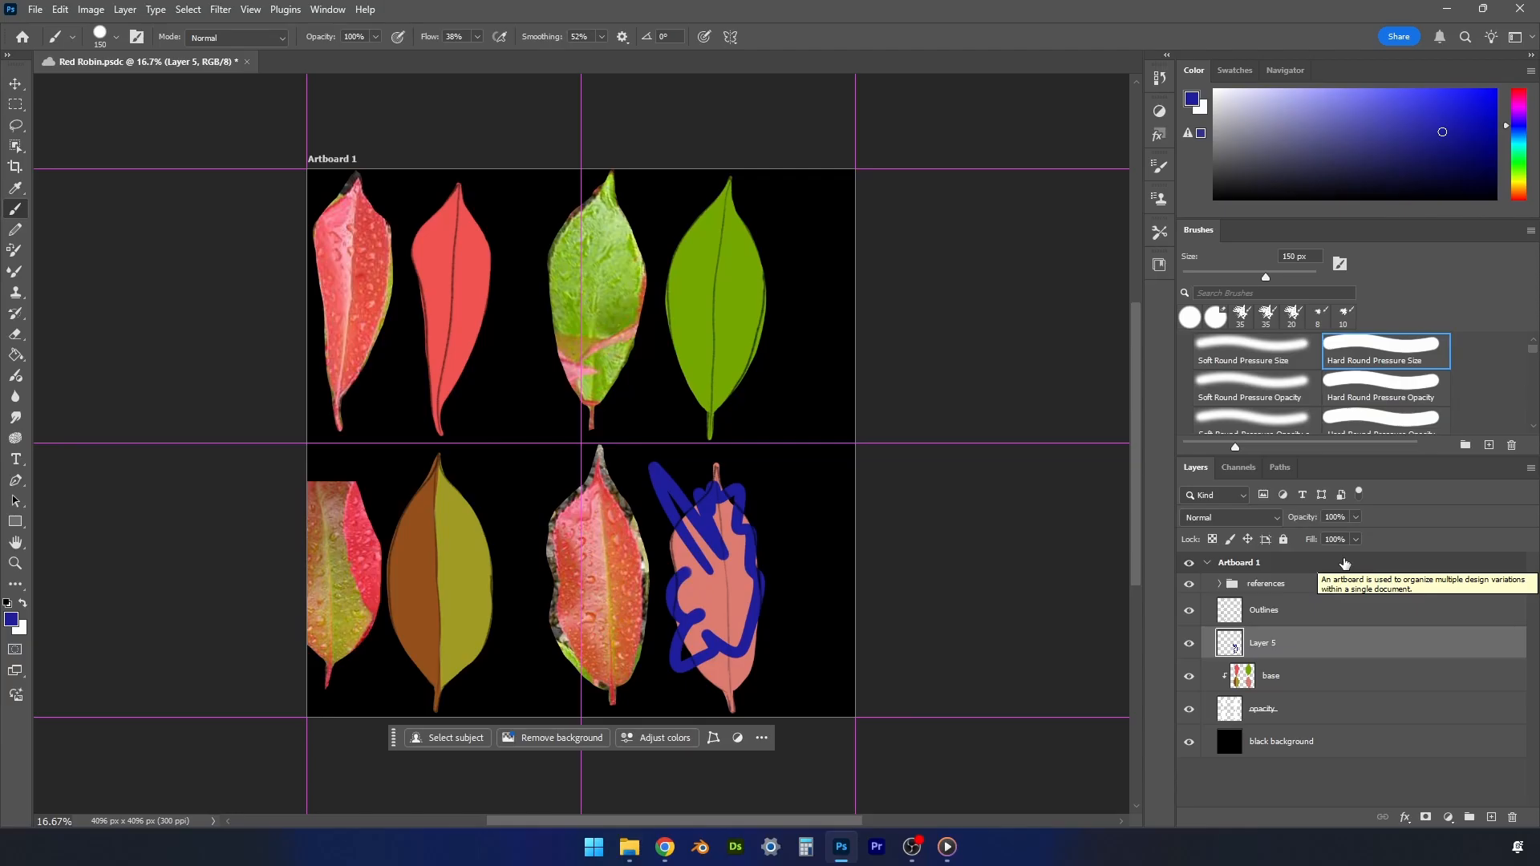
right_click(1311, 637)
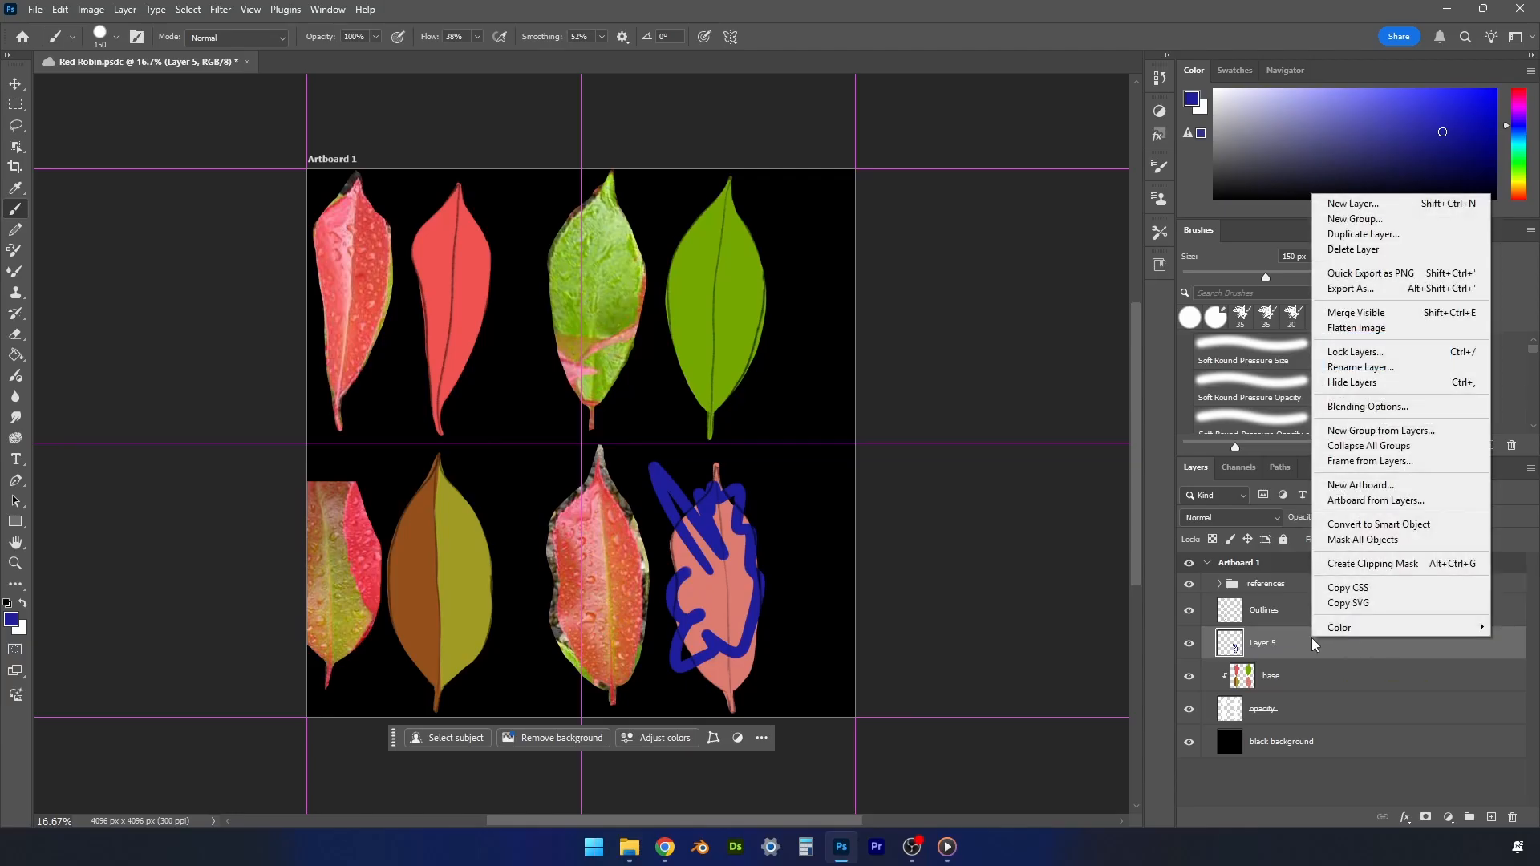
left_click(1356, 566)
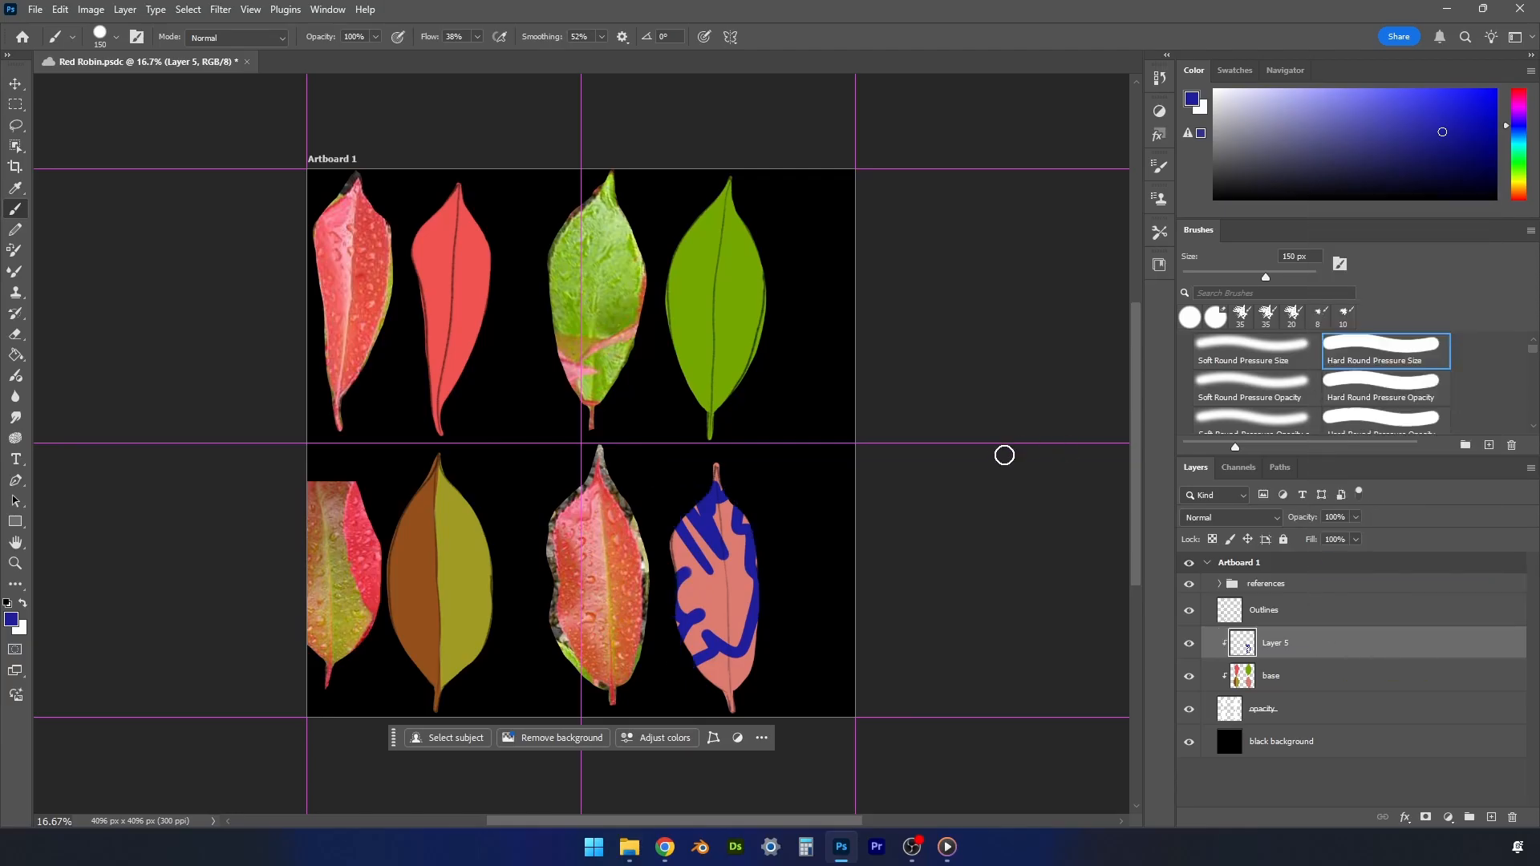
- Enlarge the eraser to 600 px and erase all the blue test strokes from the lower-right leaf
key("e")
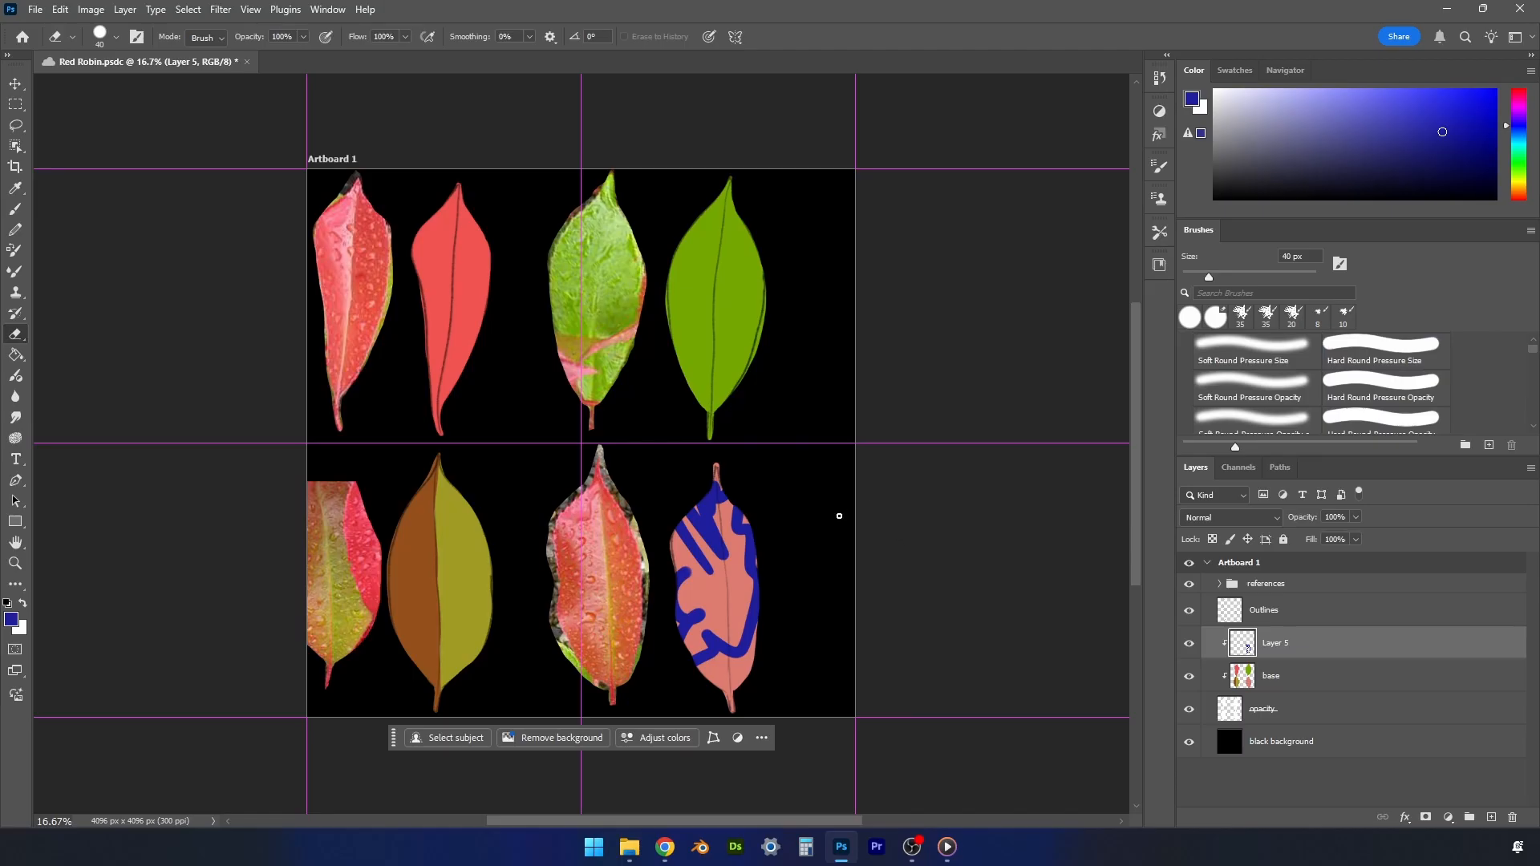
key("bracketright")
key("bracketright")
key("bracketright")
key("bracketright")
key("bracketright")
key("bracketright")
key("bracketright")
key("bracketright")
key("bracketright")
key("bracketright")
key("bracketright")
key("bracketright")
key("bracketright")
key("bracketright")
mouse_move(784, 502)
left_mouse_down()
mouse_move(746, 500)
mouse_move(680, 589)
mouse_move(670, 548)
mouse_move(642, 550)
mouse_move(644, 490)
mouse_move(712, 359)
mouse_move(752, 364)
mouse_move(653, 600)
mouse_move(644, 664)
mouse_move(685, 635)
mouse_move(879, 574)
left_mouse_up()
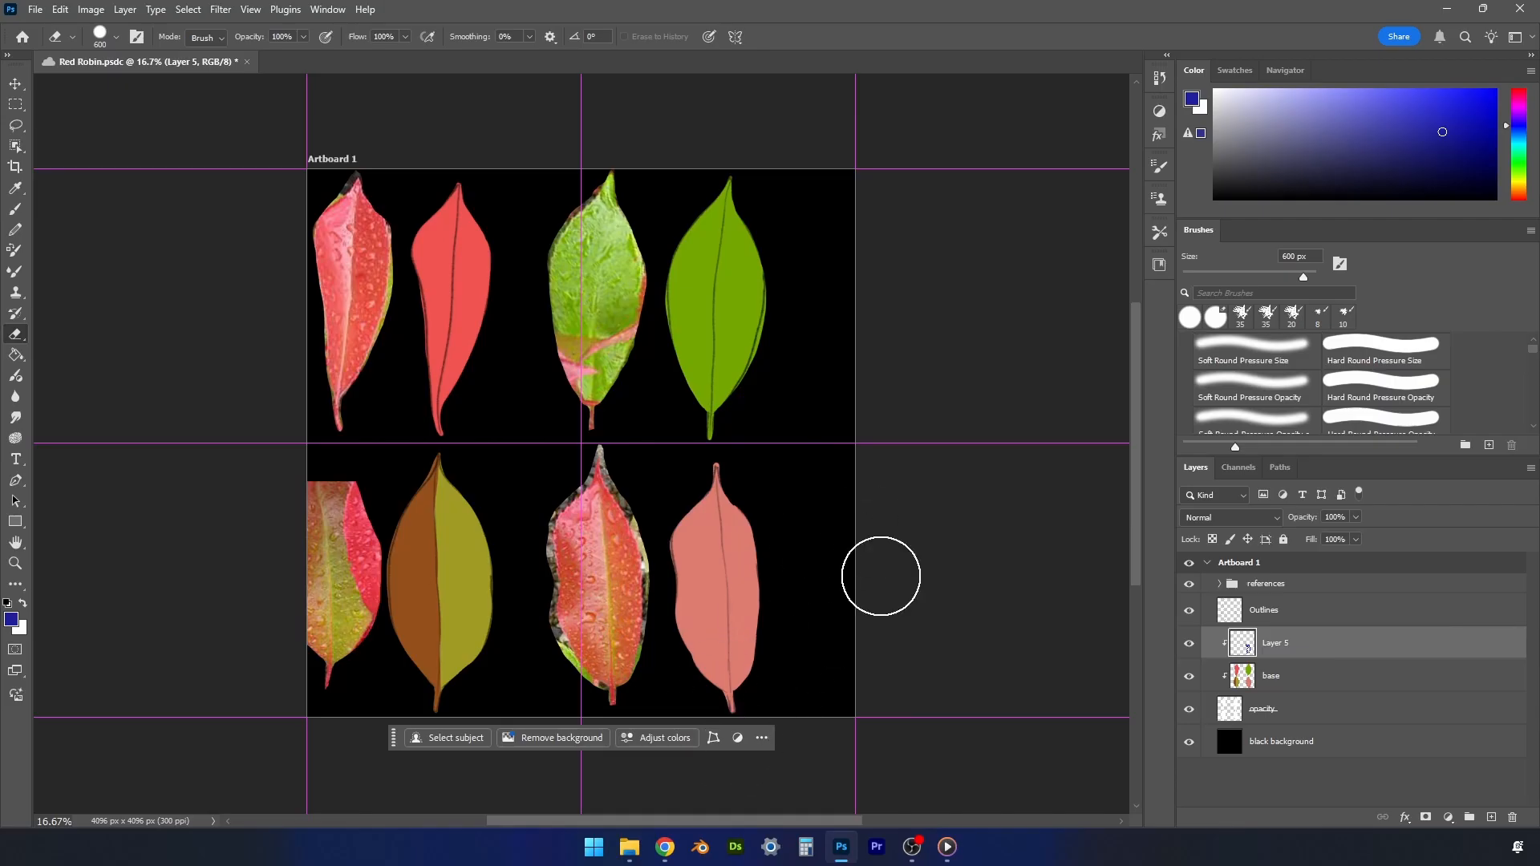
- Rename the new clipped layer color and set the eraser to Hard Round Pressure Opacity at 30% opacity
double_click(1283, 644)
type("color")
key("Return")
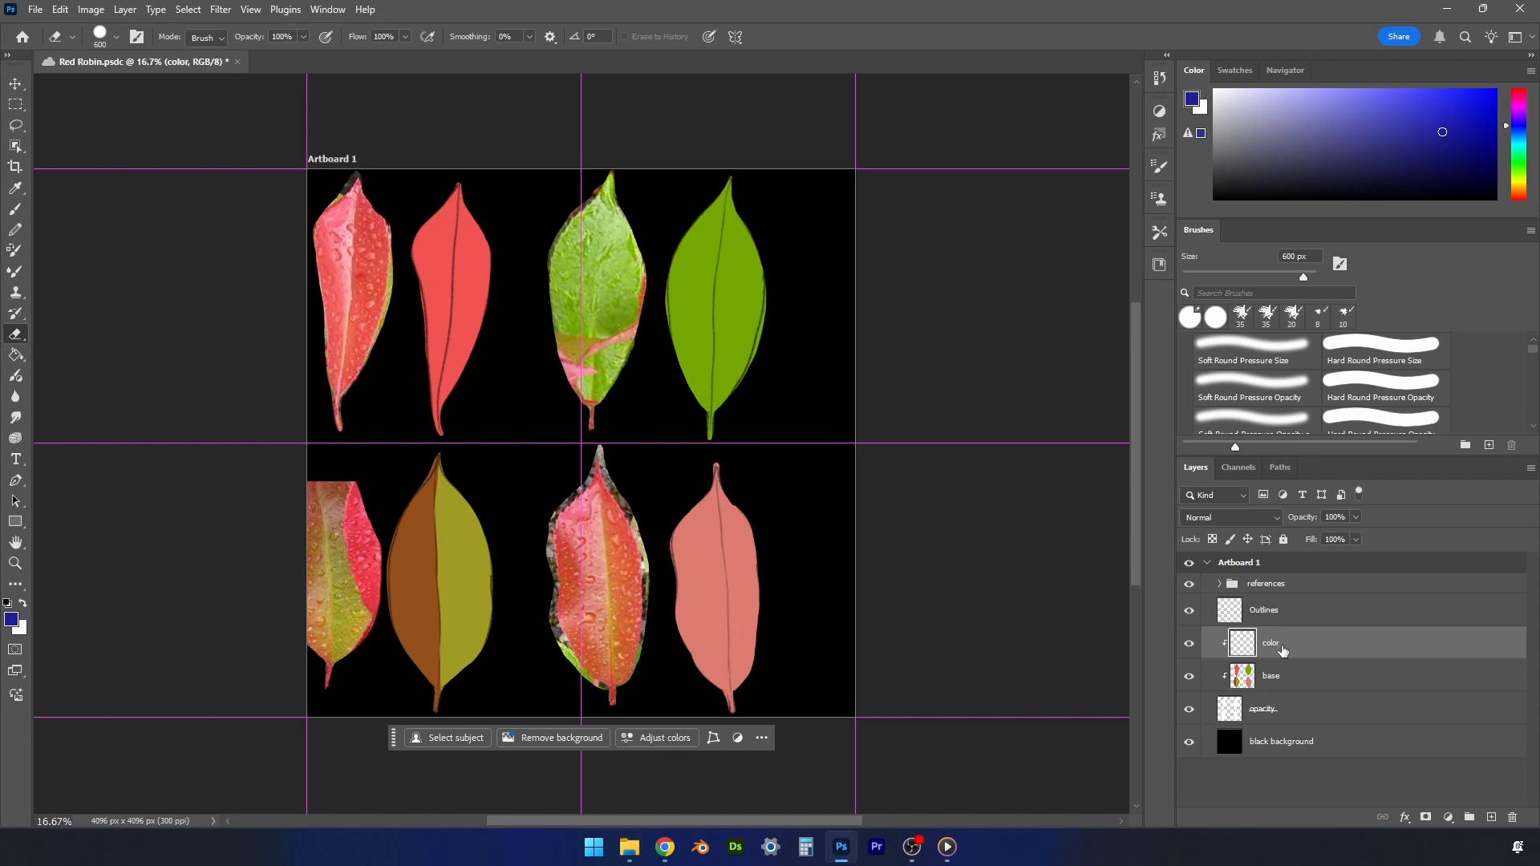
key("3")
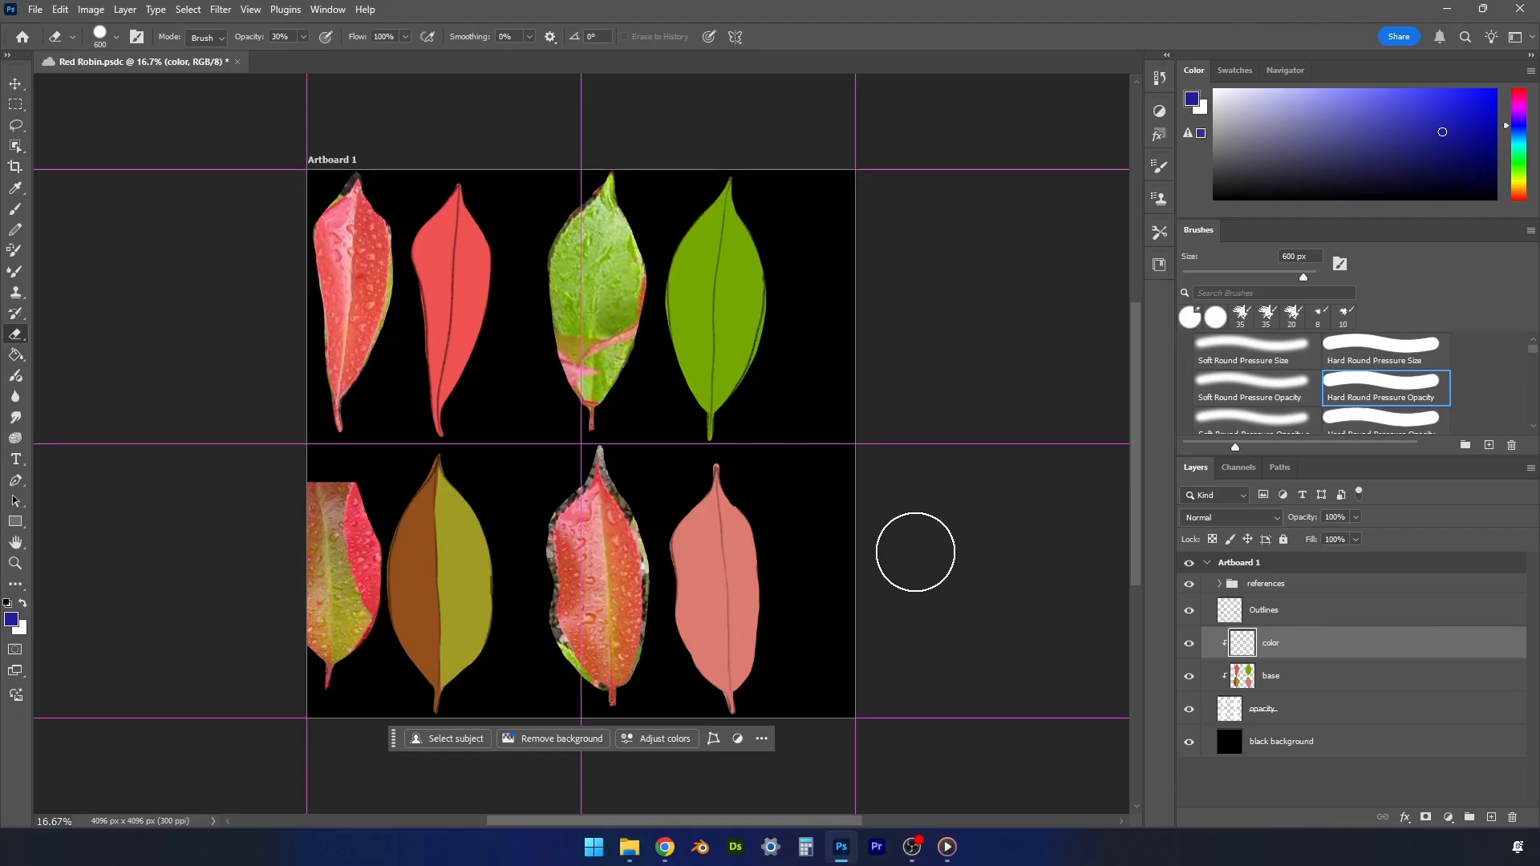
- Set the Brush tool to the Soft Round Pressure Opacity preset with 31% opacity
key("b")
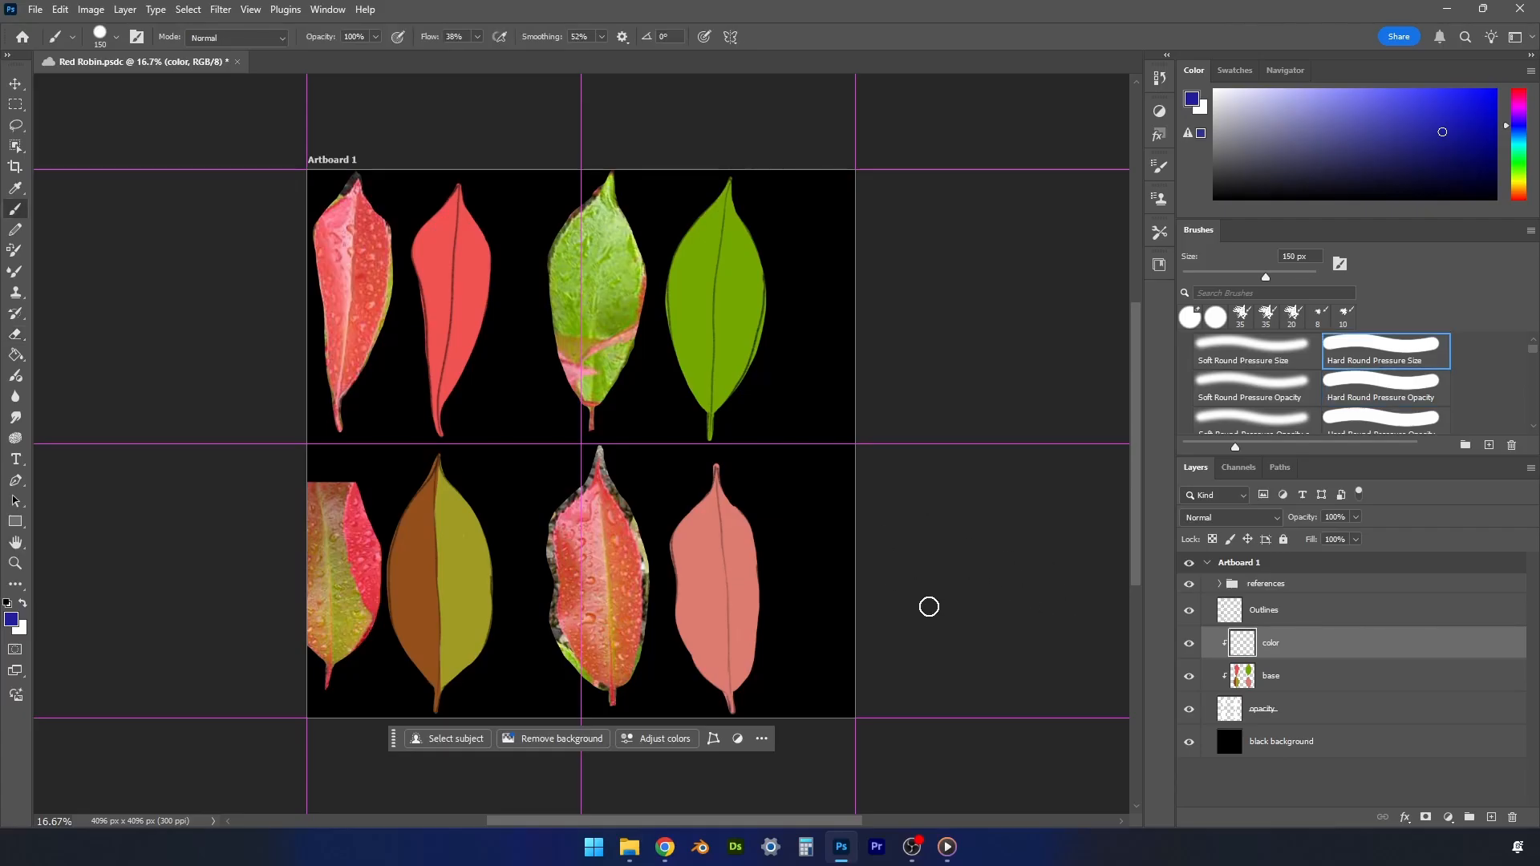
left_click(1287, 383)
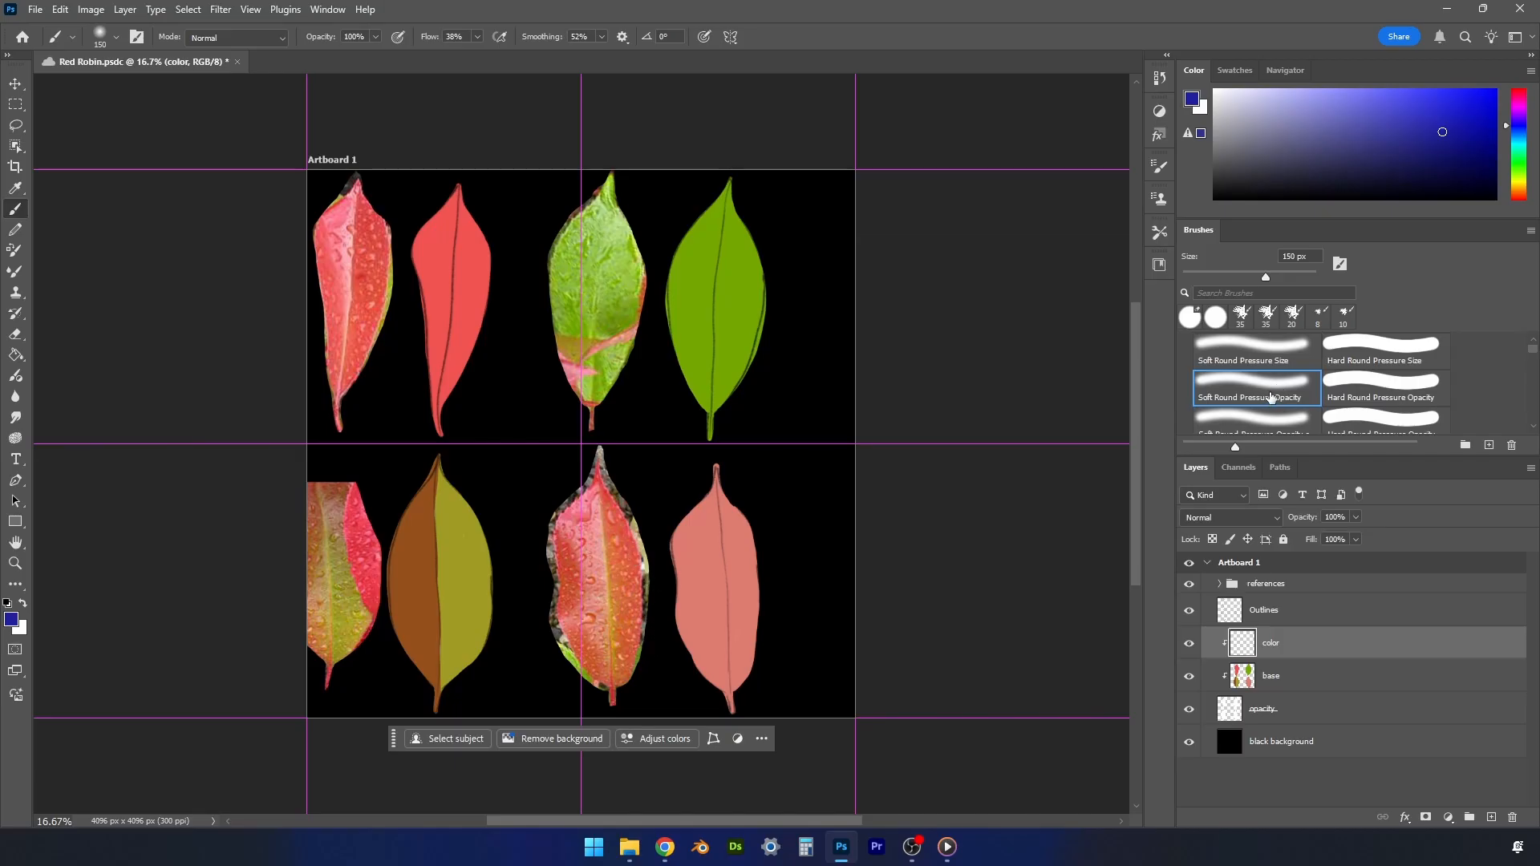
left_click(374, 38)
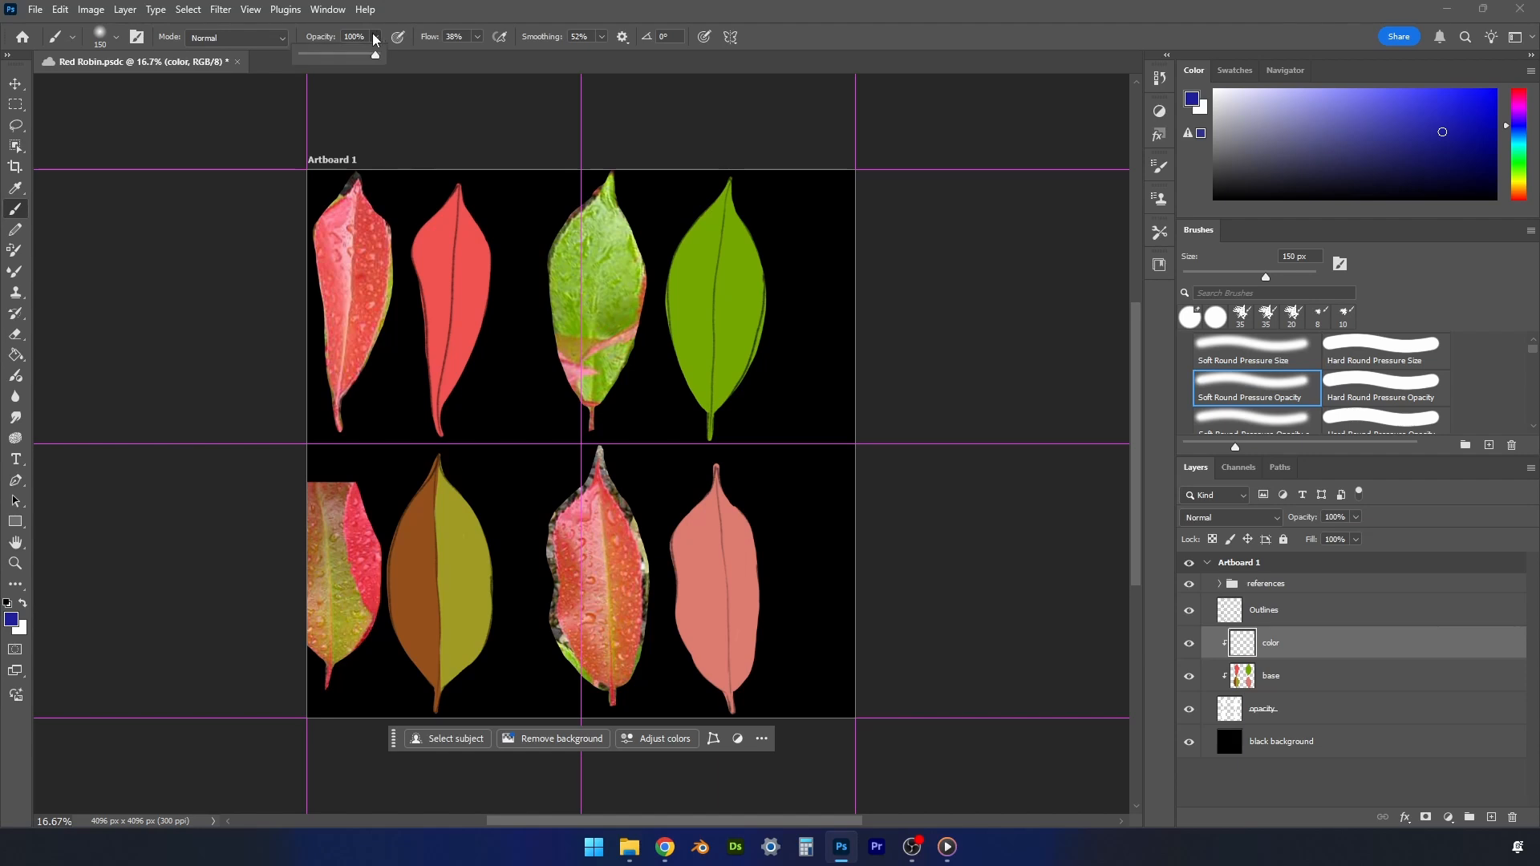
left_click_drag(376, 54, 356, 53)
left_click(966, 599)
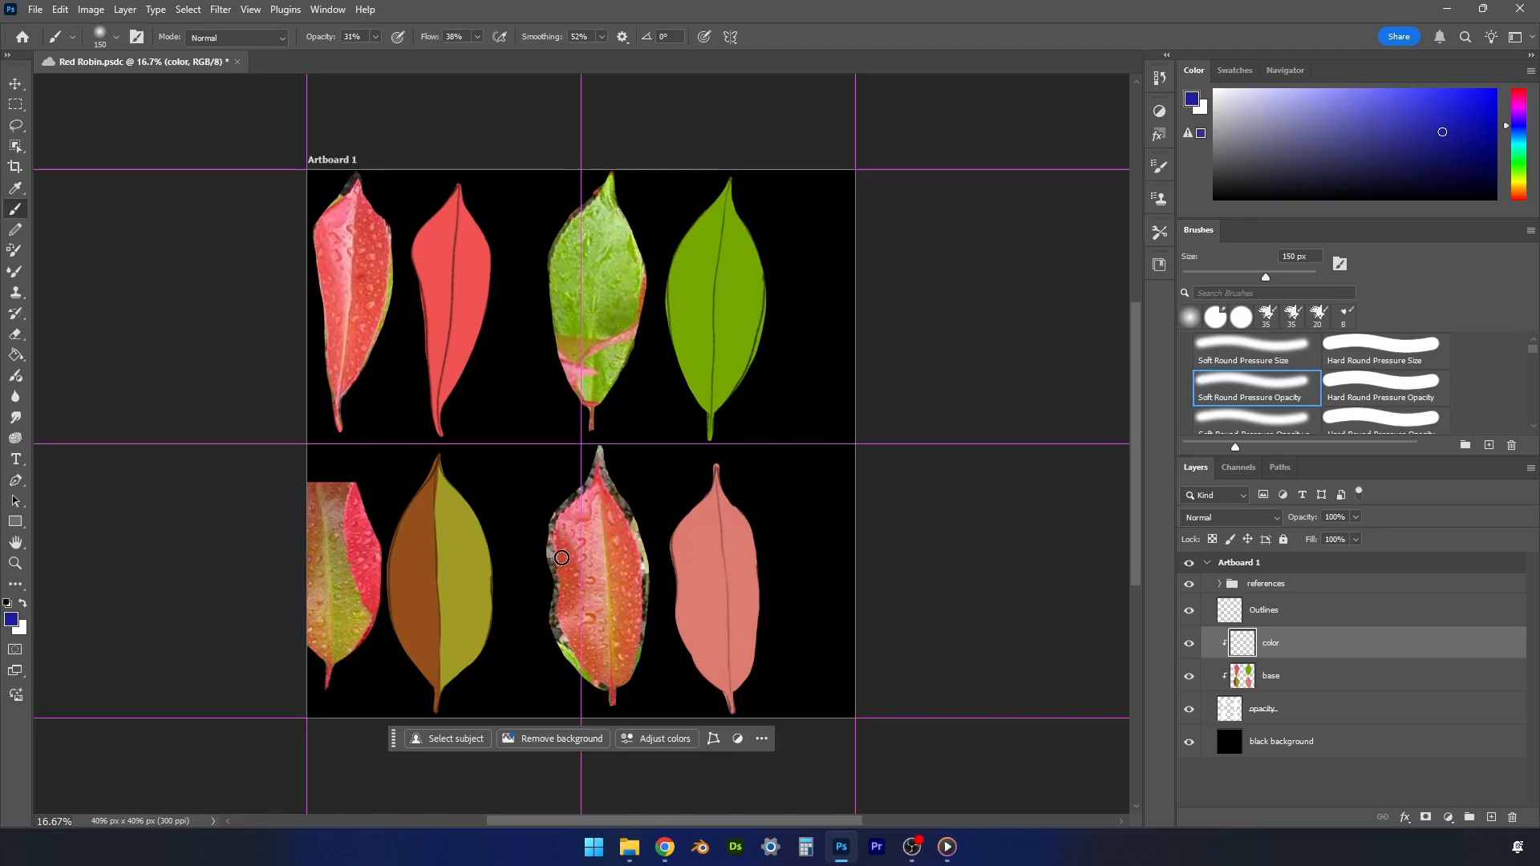
- Shade the lower-right painted leaf's edges crimson and its midrib yellow-ochre with colors sampled from the reference leaf beside it
left_click_drag(571, 555, 565, 558)
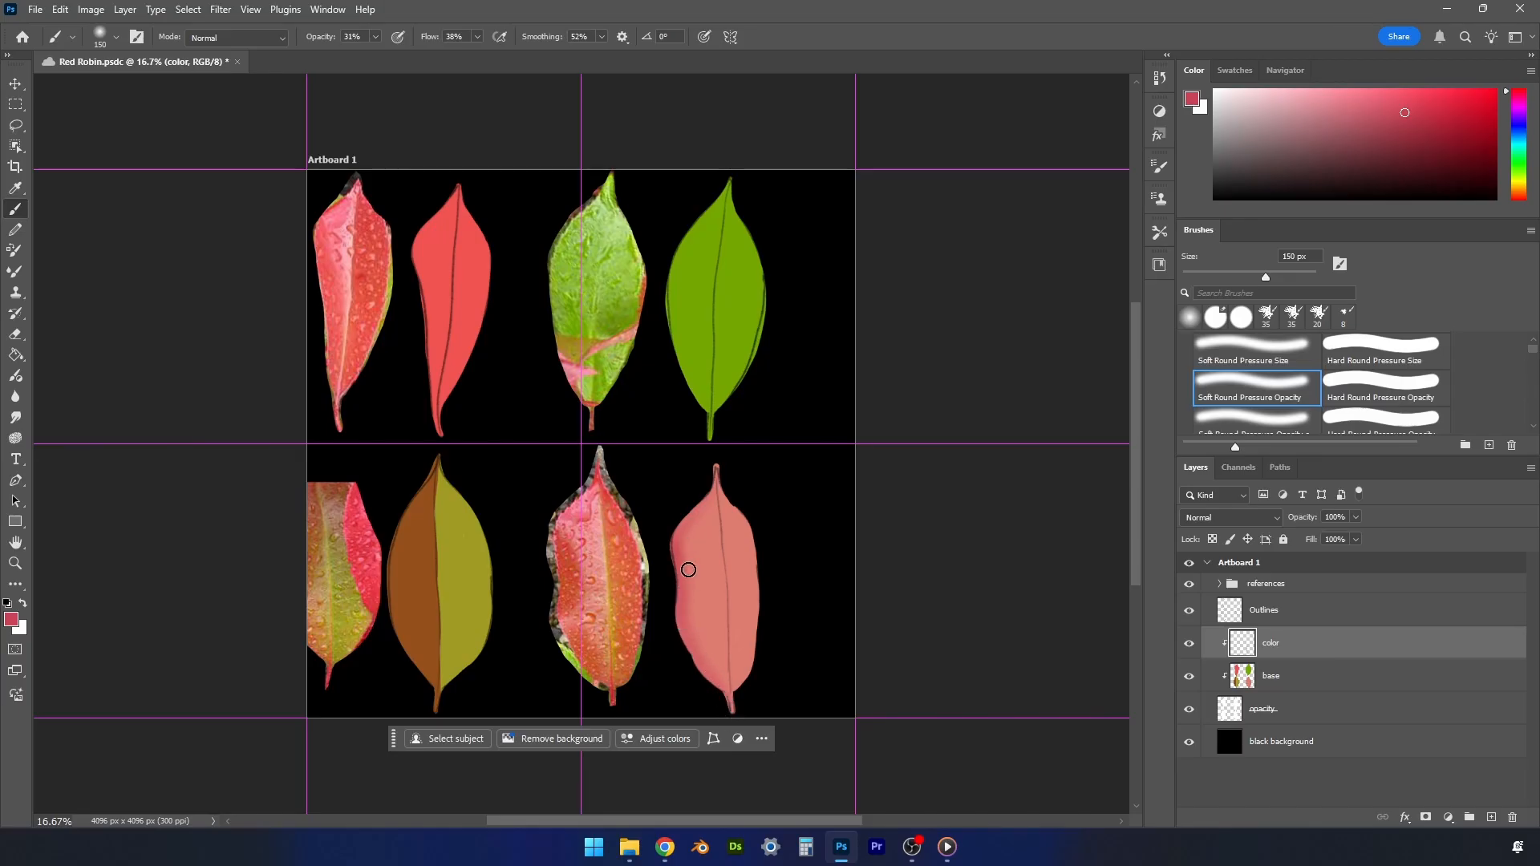
mouse_move(714, 474)
left_mouse_down()
mouse_move(716, 517)
mouse_move(711, 471)
mouse_move(712, 511)
mouse_move(710, 486)
mouse_move(684, 554)
mouse_move(701, 583)
mouse_move(673, 540)
mouse_move(687, 582)
left_mouse_up()
left_click_drag(678, 527, 688, 625)
mouse_move(664, 536)
left_mouse_down()
mouse_move(757, 607)
mouse_move(752, 686)
mouse_move(724, 695)
mouse_move(730, 707)
mouse_move(761, 588)
mouse_move(760, 632)
mouse_move(760, 556)
left_mouse_up()
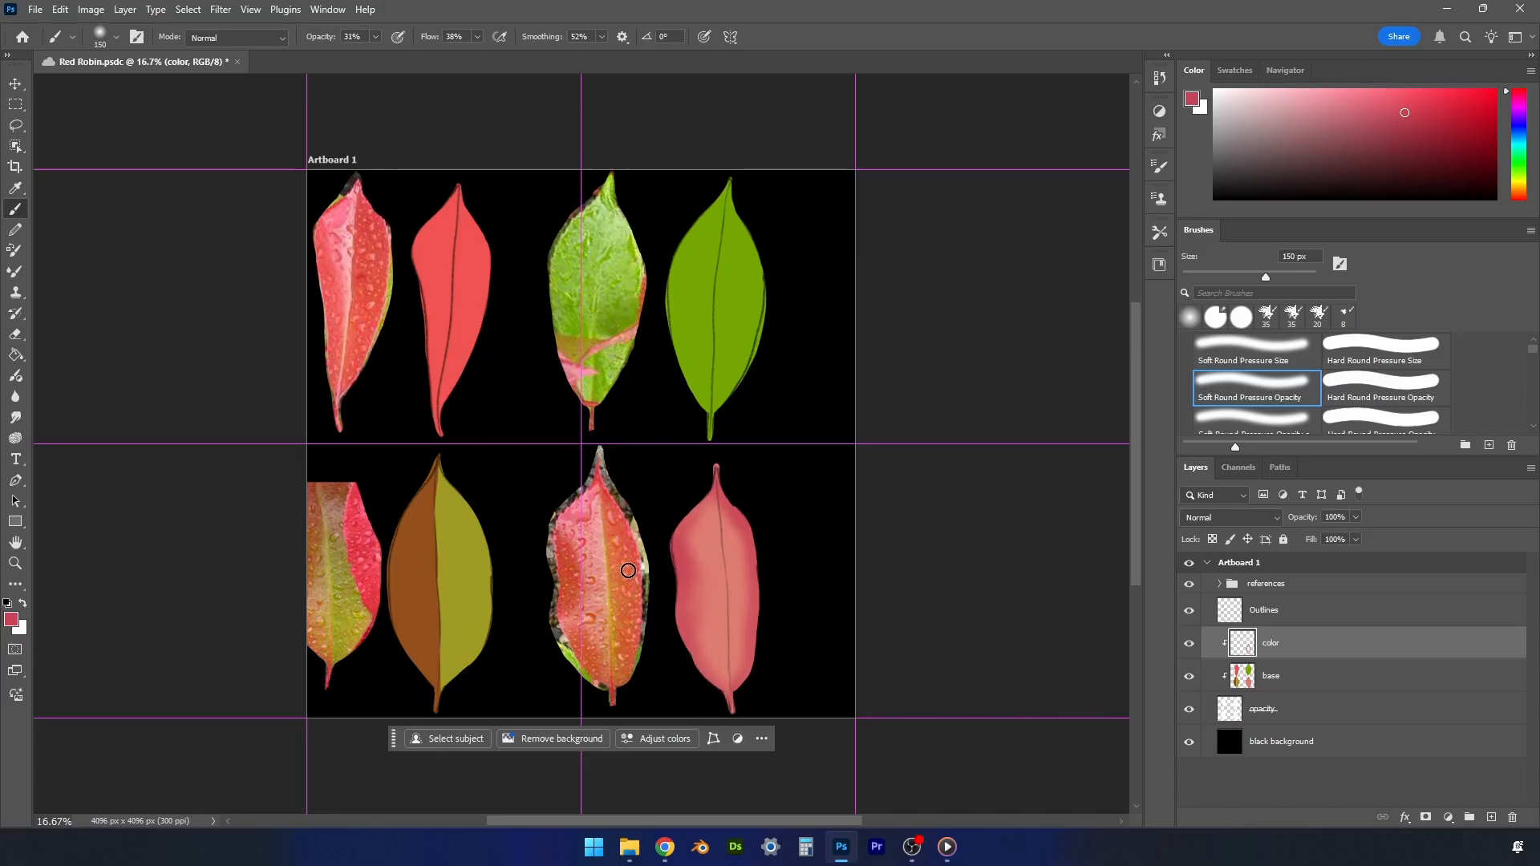
left_click(615, 630, "alt")
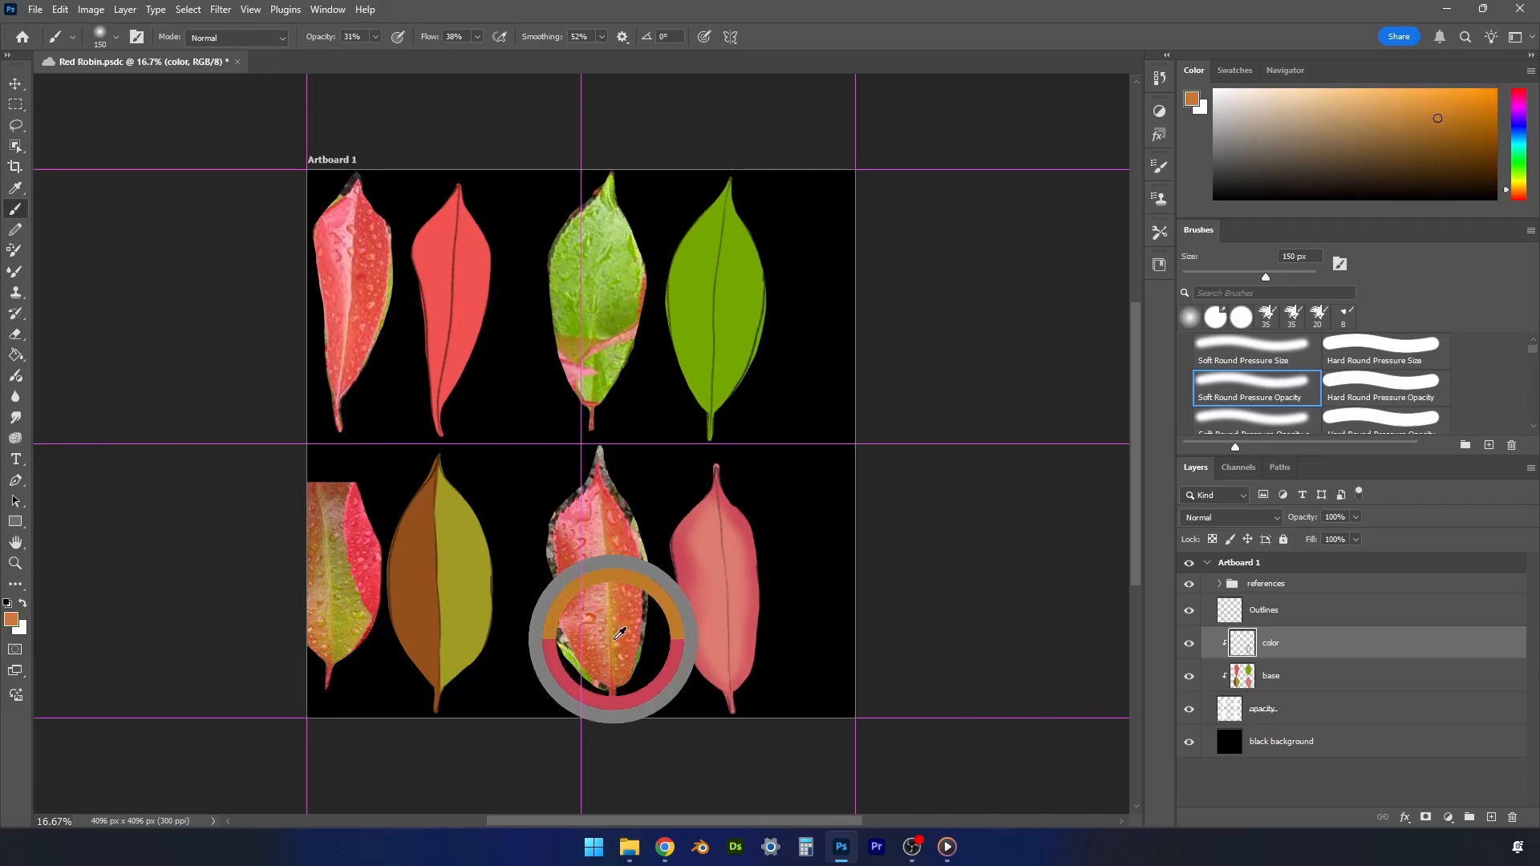
left_click_drag(620, 633, 608, 637)
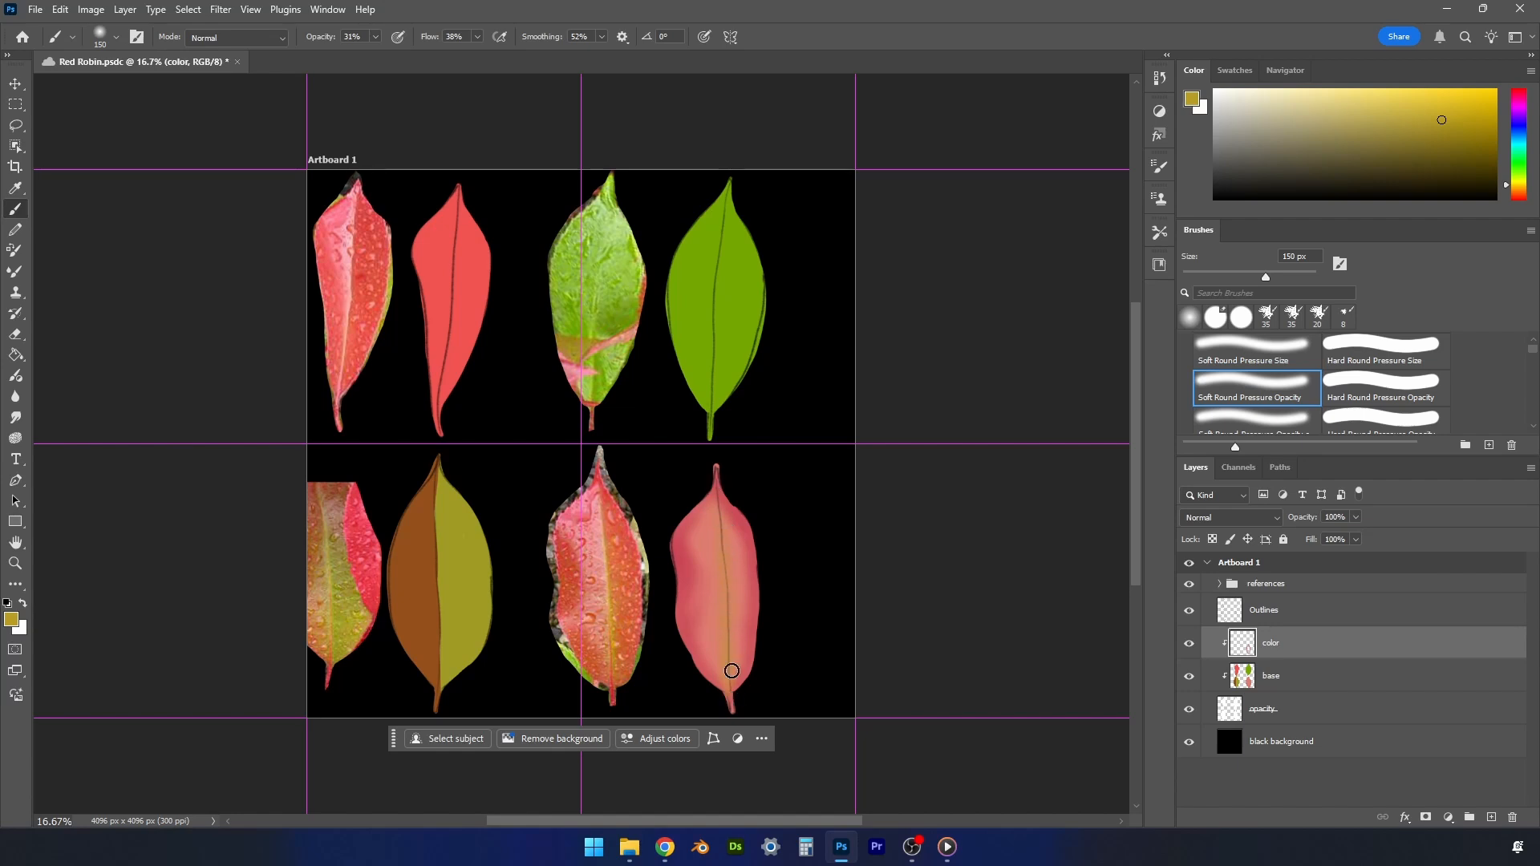
- Set the brush opacity to 52% and blend sampled red, orange-red and pale pink tones into the lower-right leaf's blade
left_click(375, 37)
left_click(948, 502)
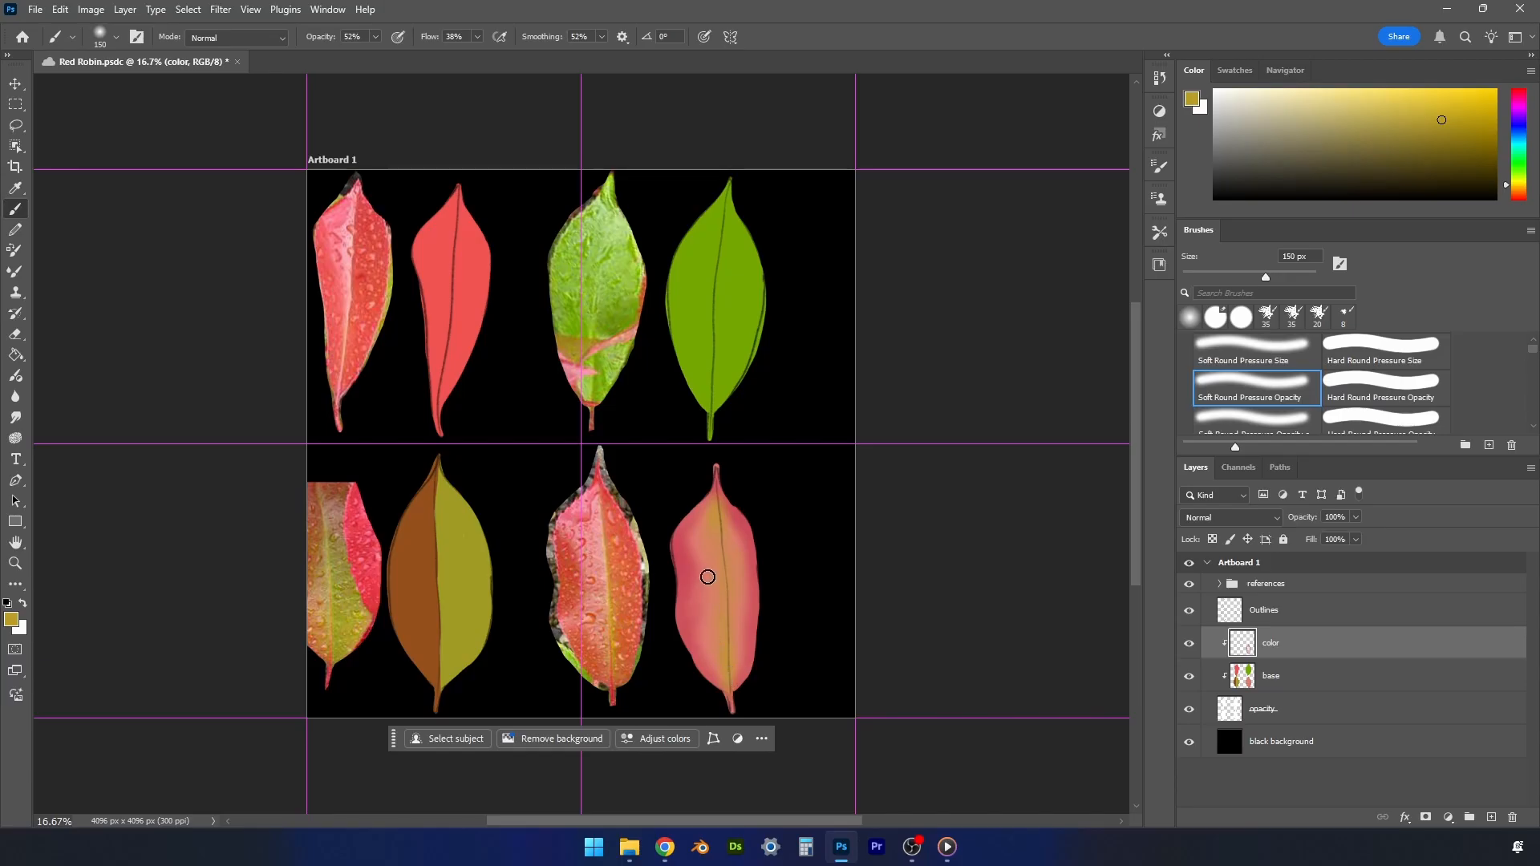
left_click(598, 474, "alt")
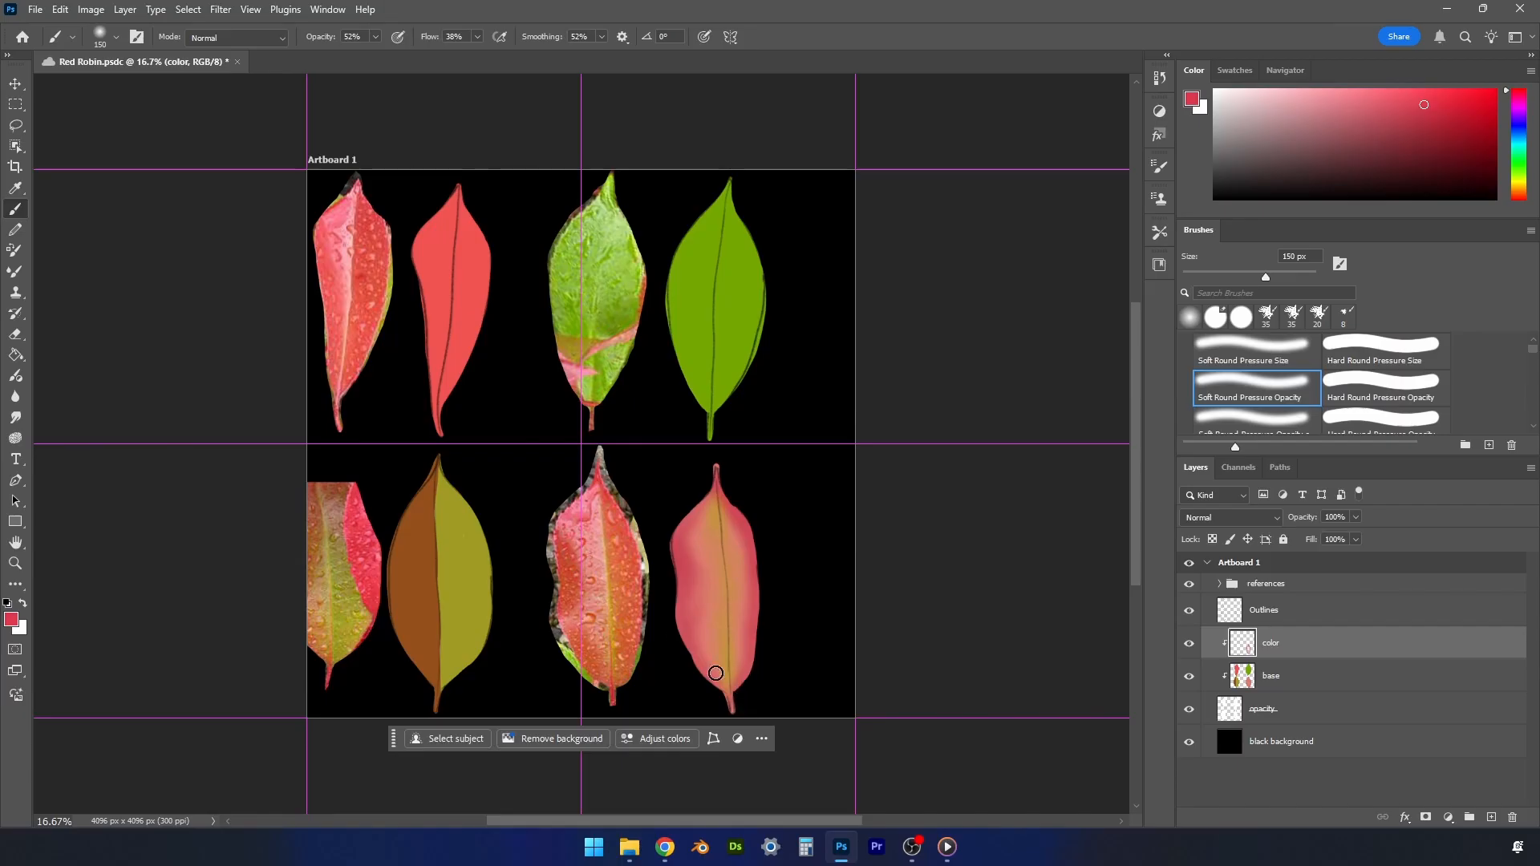
left_click(591, 650, "alt")
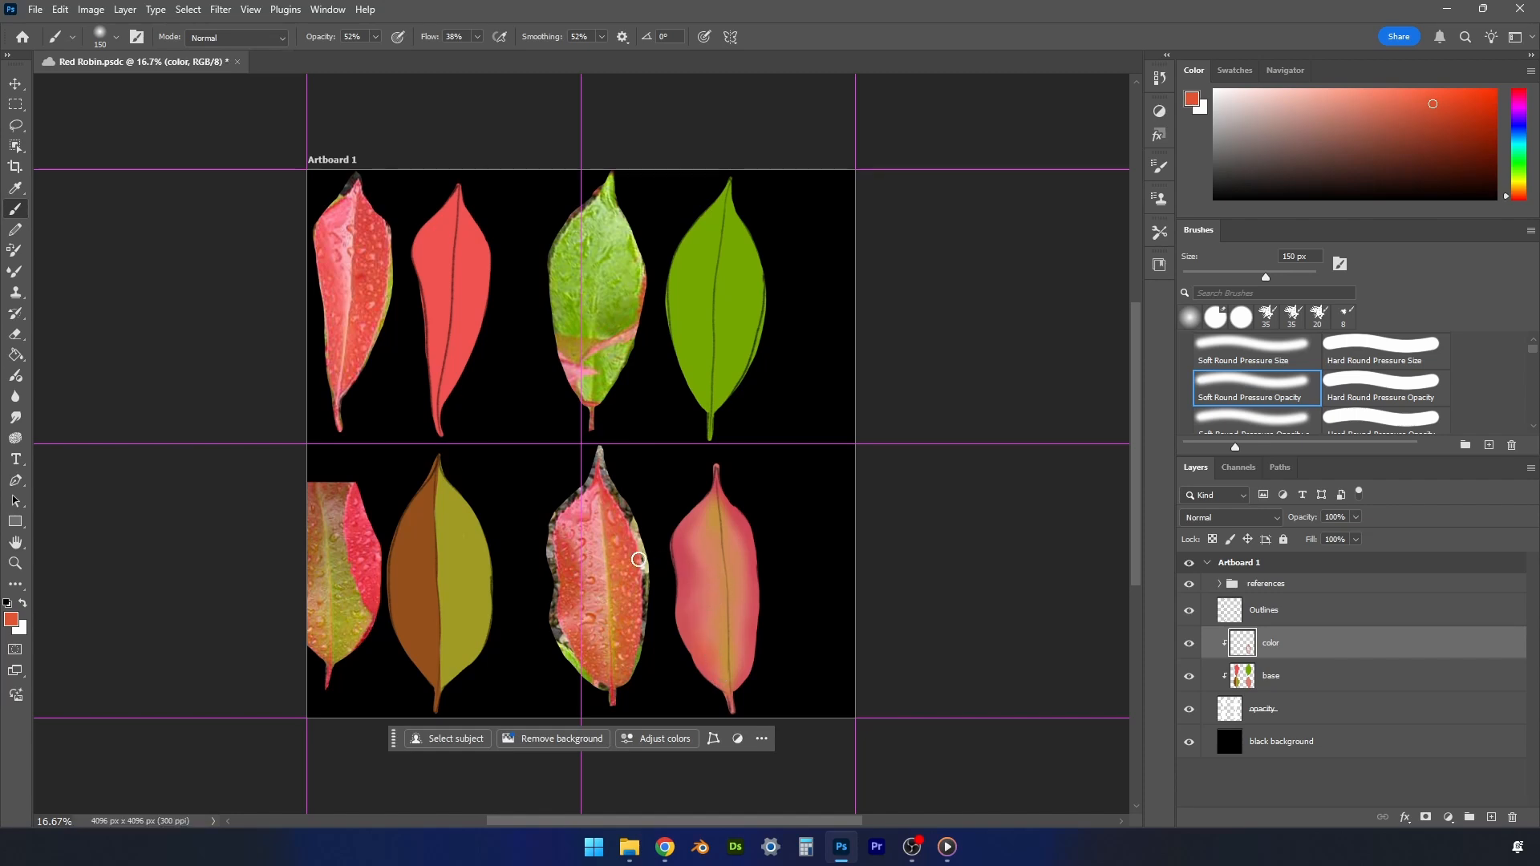
left_click(599, 549, "alt")
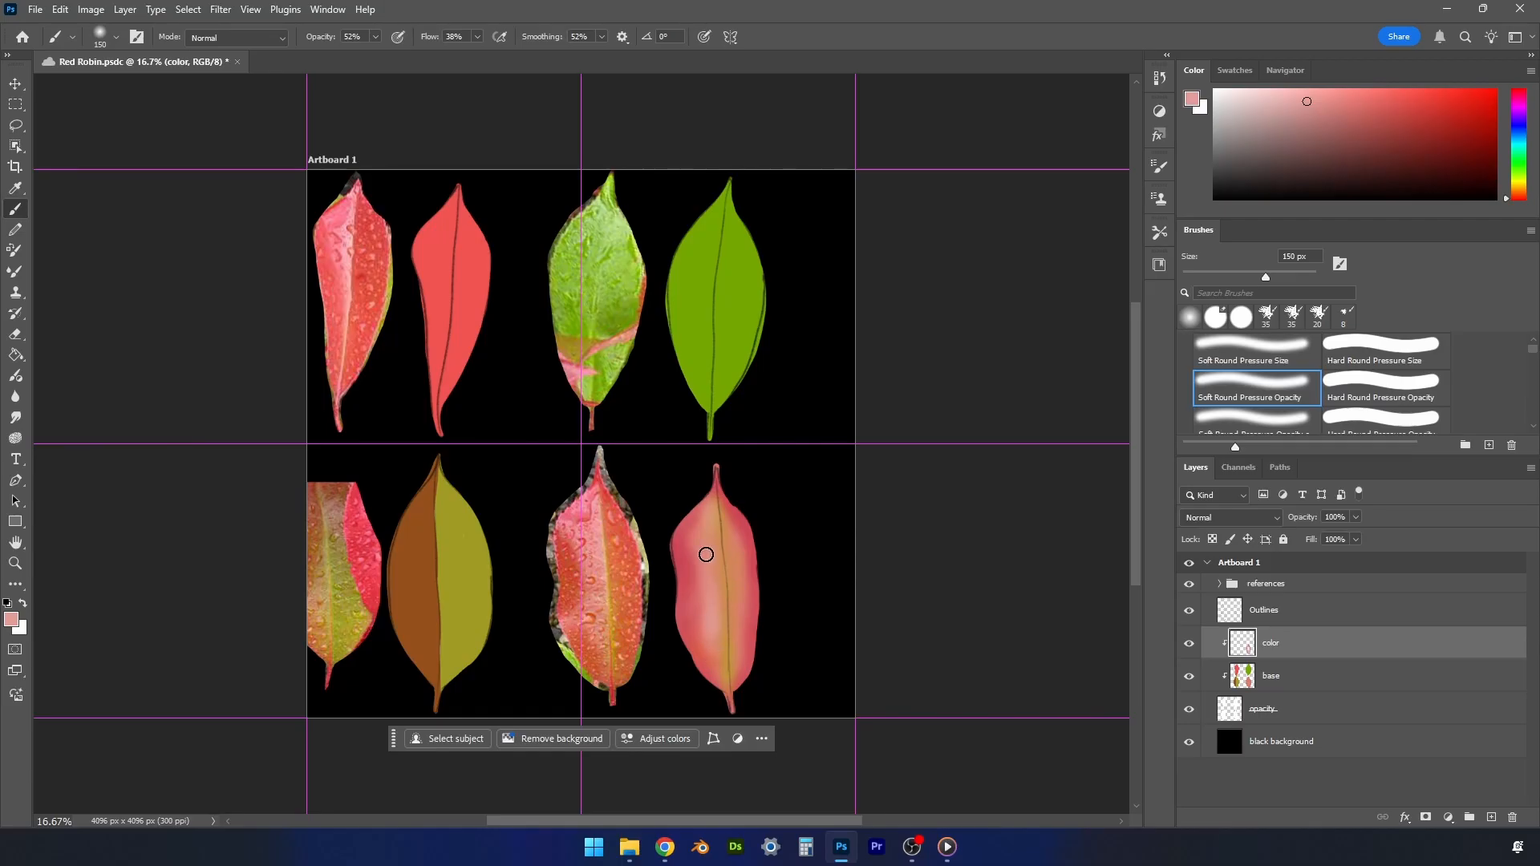
left_click(632, 566, "alt")
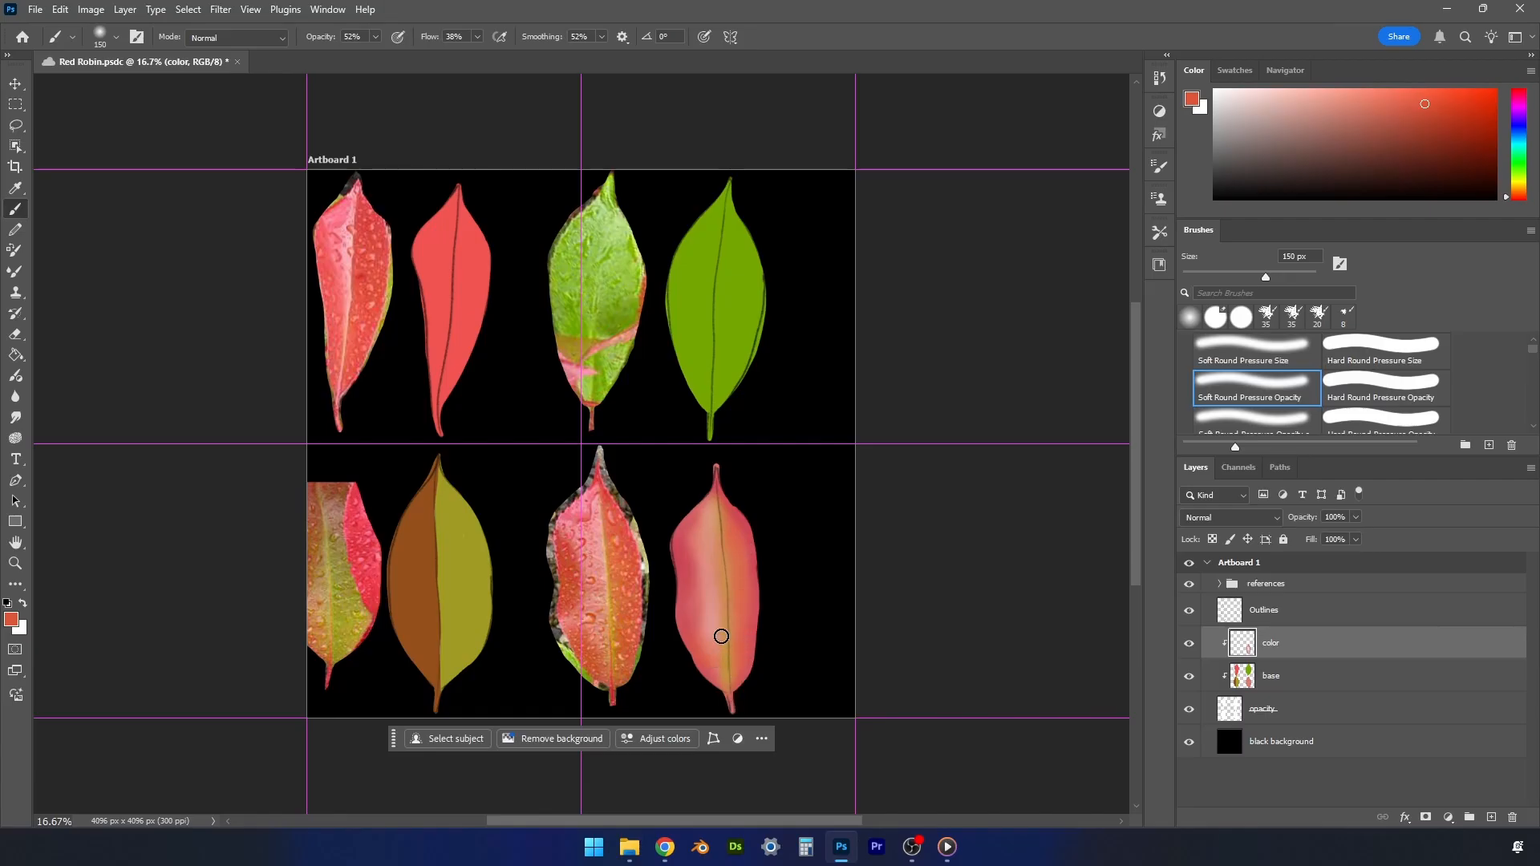
- Sample dark yellow from the reference midrib and paint the lower-right leaf's midrib with a 90 px brush
left_click(611, 646, "alt")
key("bracketleft")
key("bracketleft")
key("bracketleft")
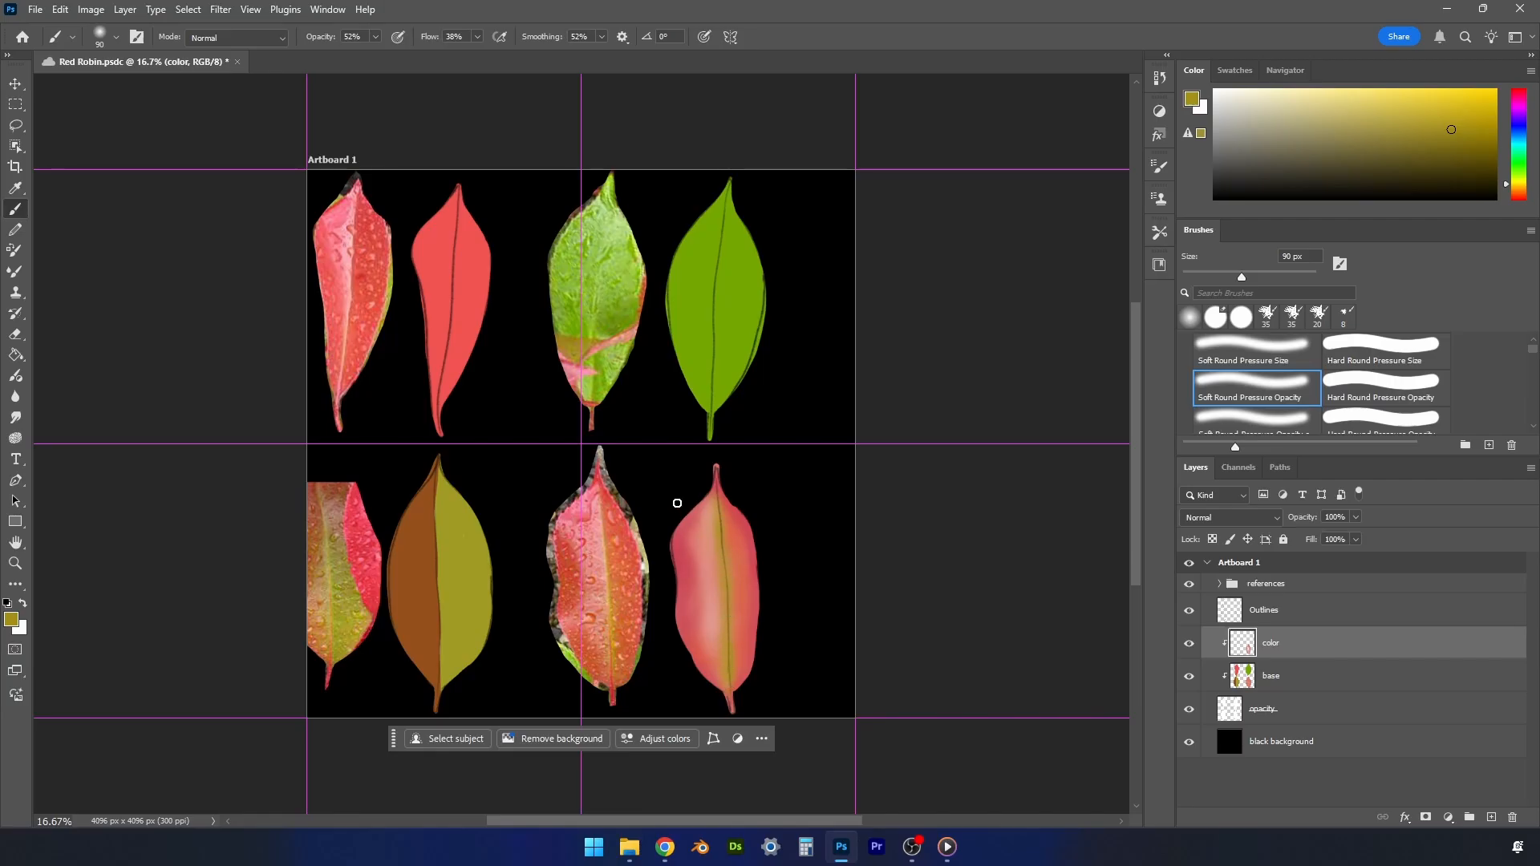
- Sample reds from the reference, darken the color slightly, and shade the lower-right leaf's left half with the brush enlarged to 200 px
left_click(572, 545, "alt")
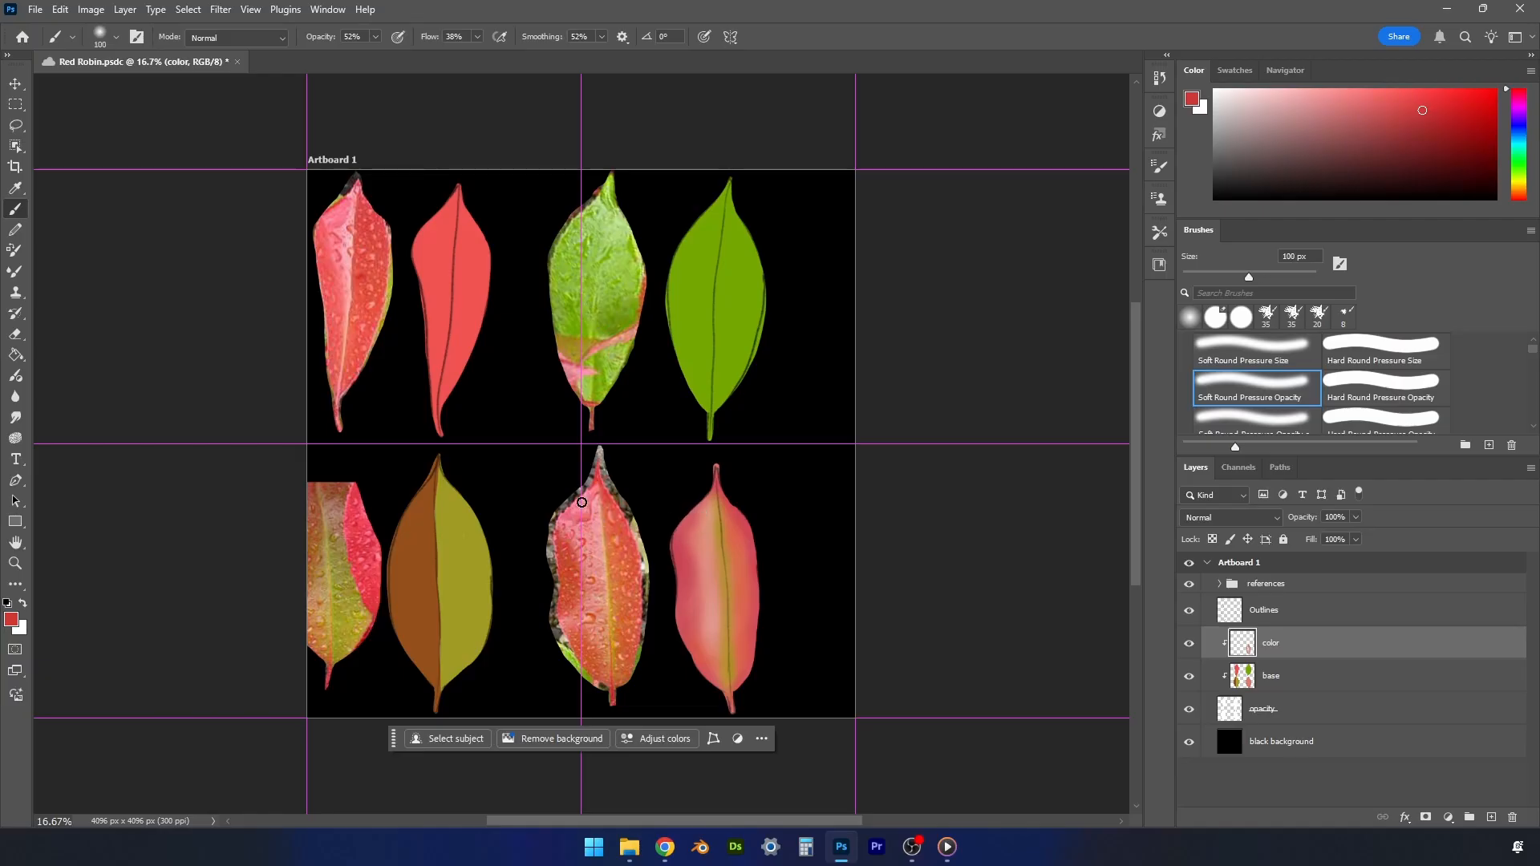
mouse_move(591, 532)
left_mouse_down("alt")
mouse_move(571, 541)
mouse_move(571, 565)
left_mouse_up("alt")
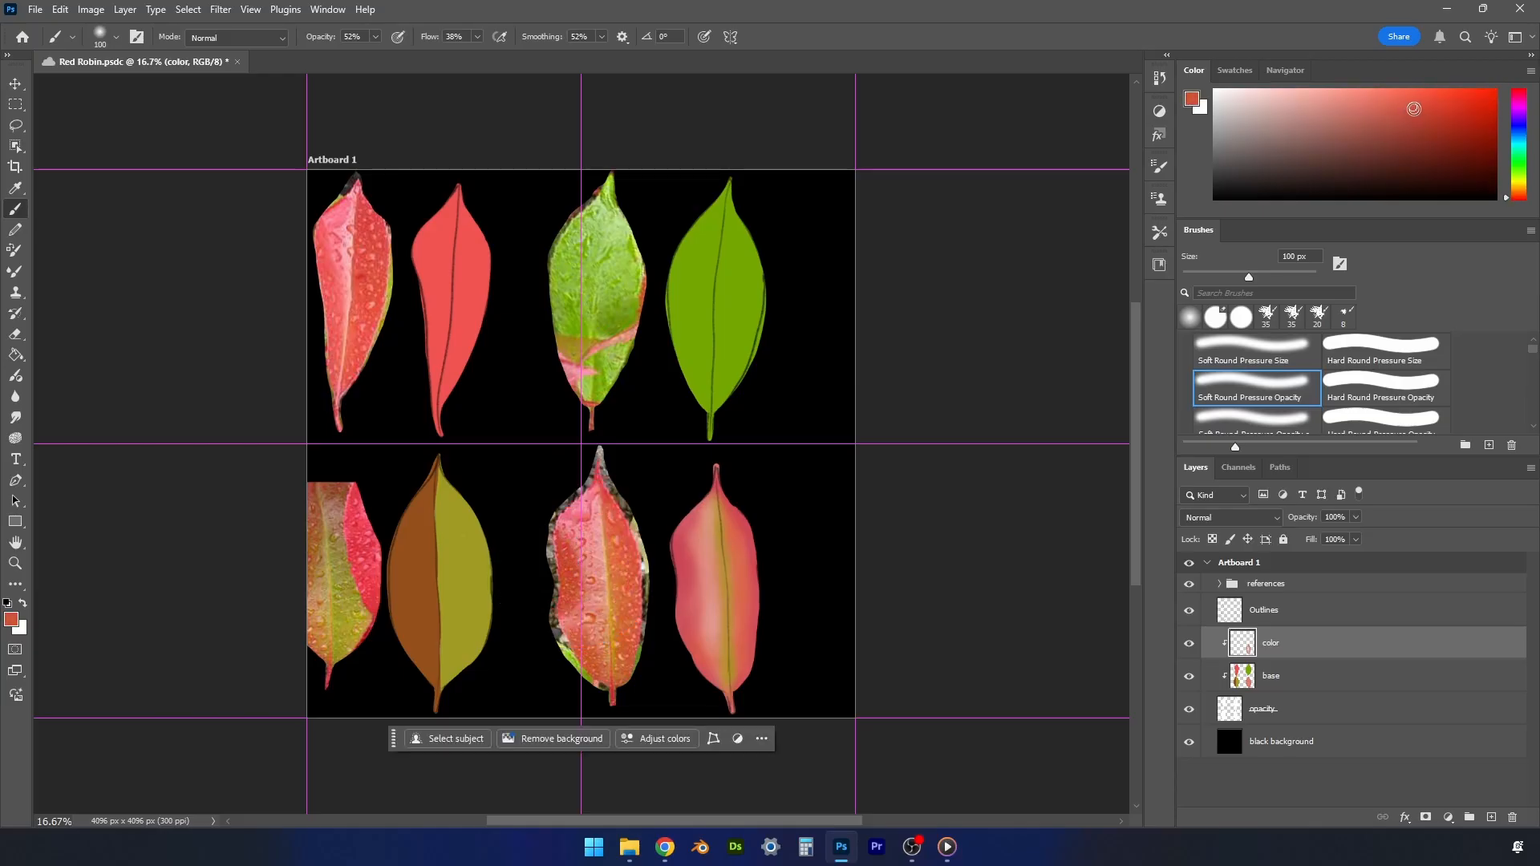
left_click_drag(1414, 109, 1417, 111)
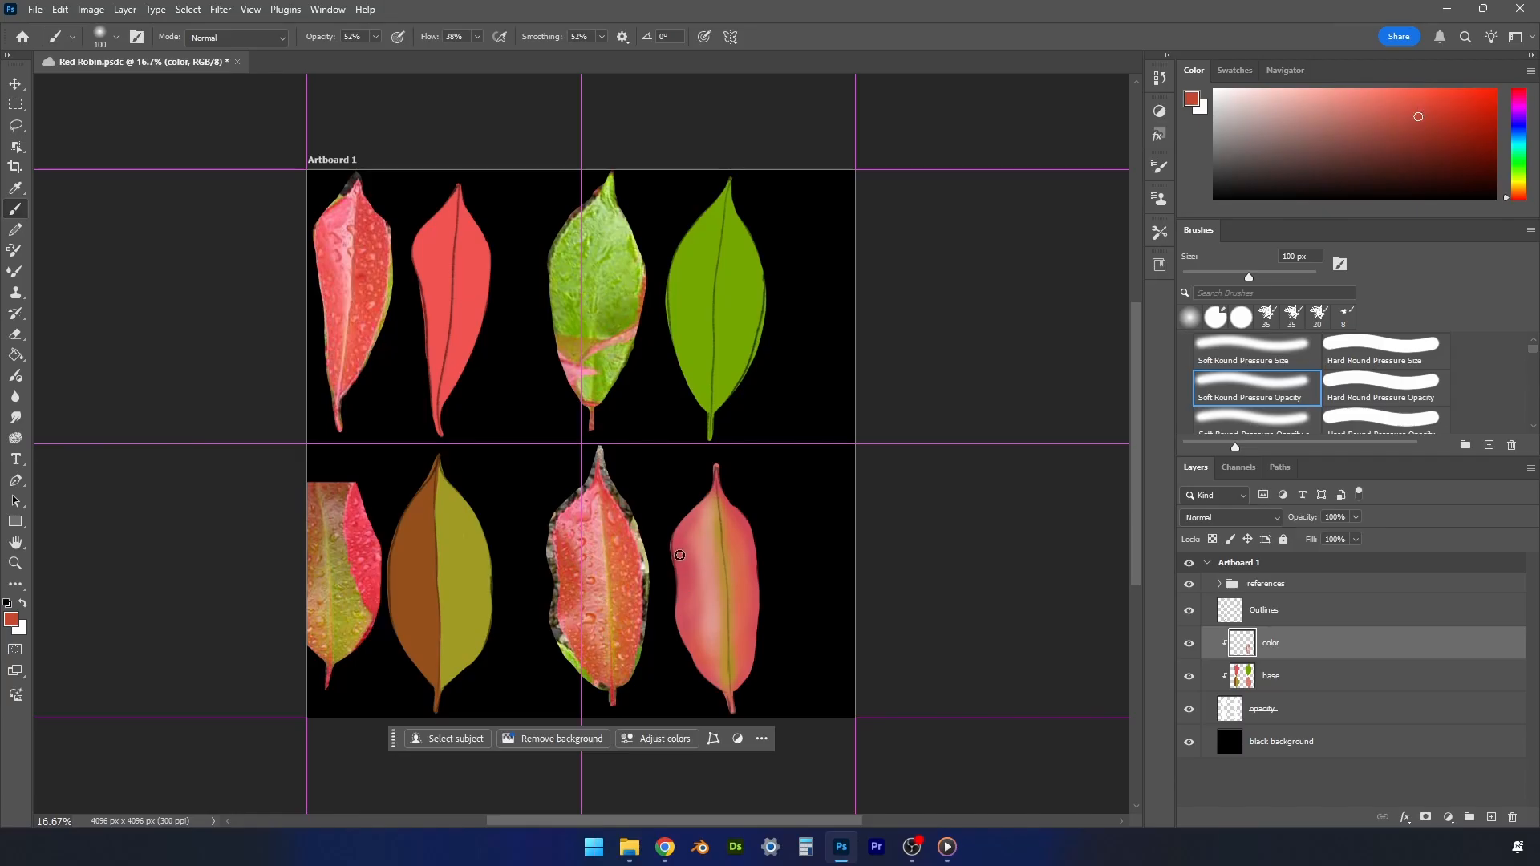
key("bracketright")
key("bracketright")
key("bracketright")
key("bracketright")
key("bracketright")
mouse_move(680, 548)
left_mouse_down()
mouse_move(695, 582)
mouse_move(675, 553)
mouse_move(692, 585)
mouse_move(689, 571)
mouse_move(675, 622)
mouse_move(673, 580)
left_mouse_up()
left_click(715, 571, "alt")
left_click_drag(706, 570, 707, 611)
left_click(686, 572, "alt")
left_click_drag(672, 550, 678, 616)
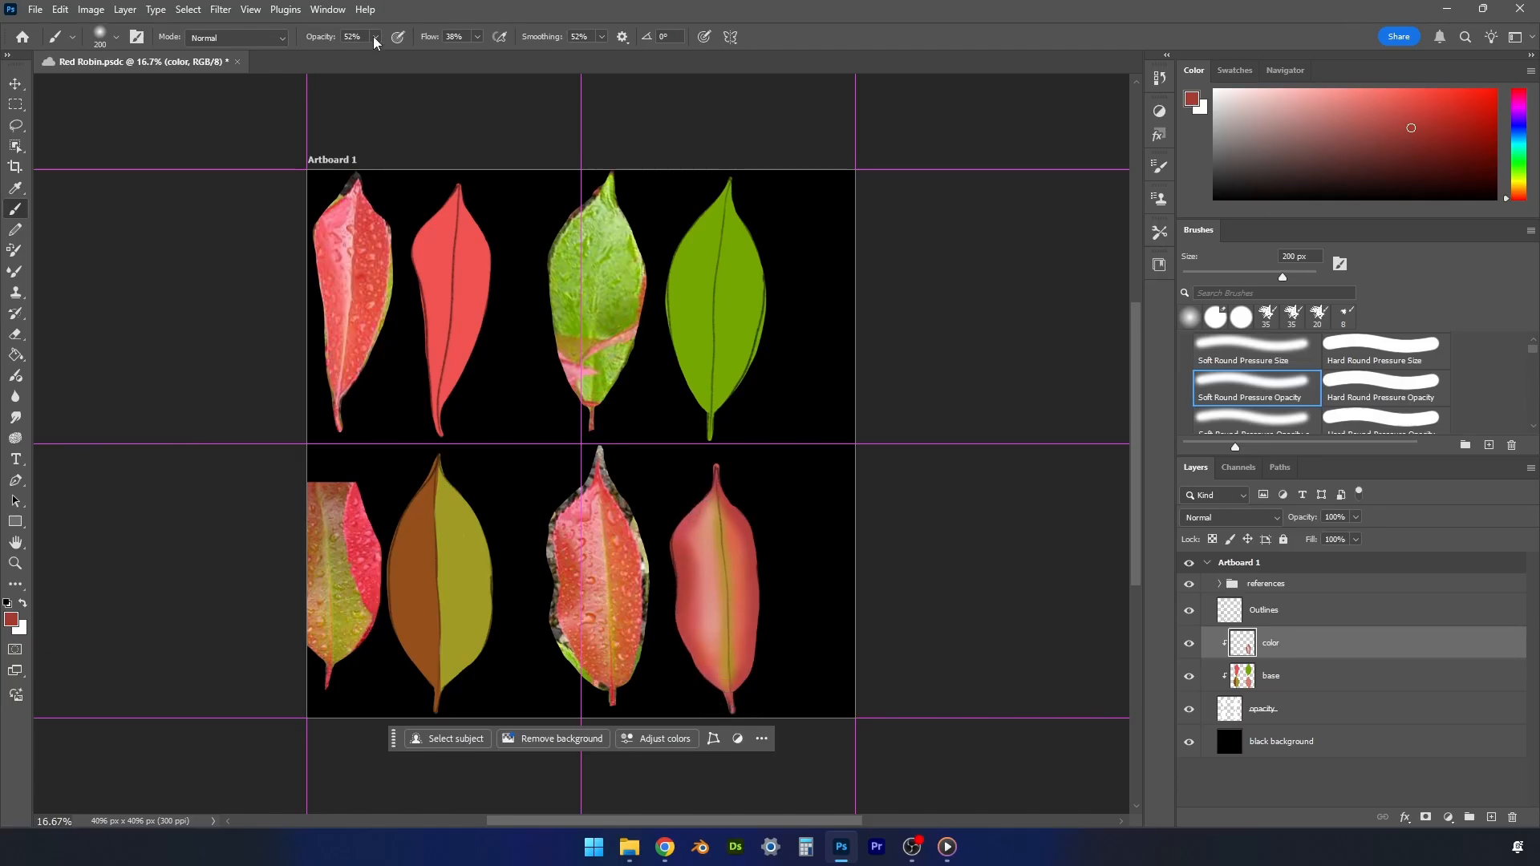
- Set the brush opacity to 80% and deepen the lower-right leaf's left edge and tip with a darker red
left_click_drag(374, 42, 392, 61)
left_click(1418, 136)
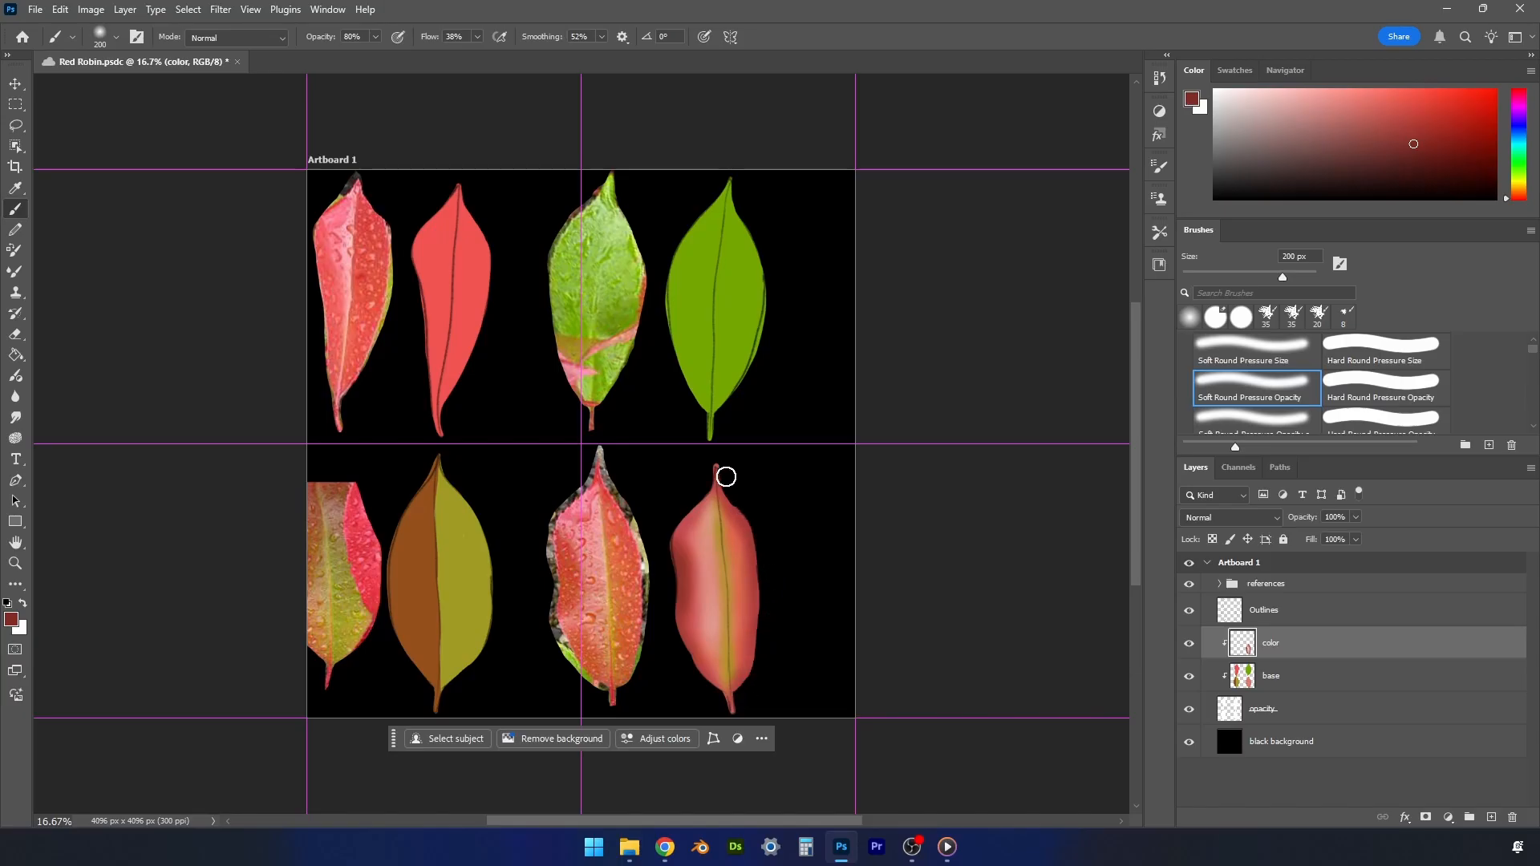
left_click_drag(673, 535, 708, 473)
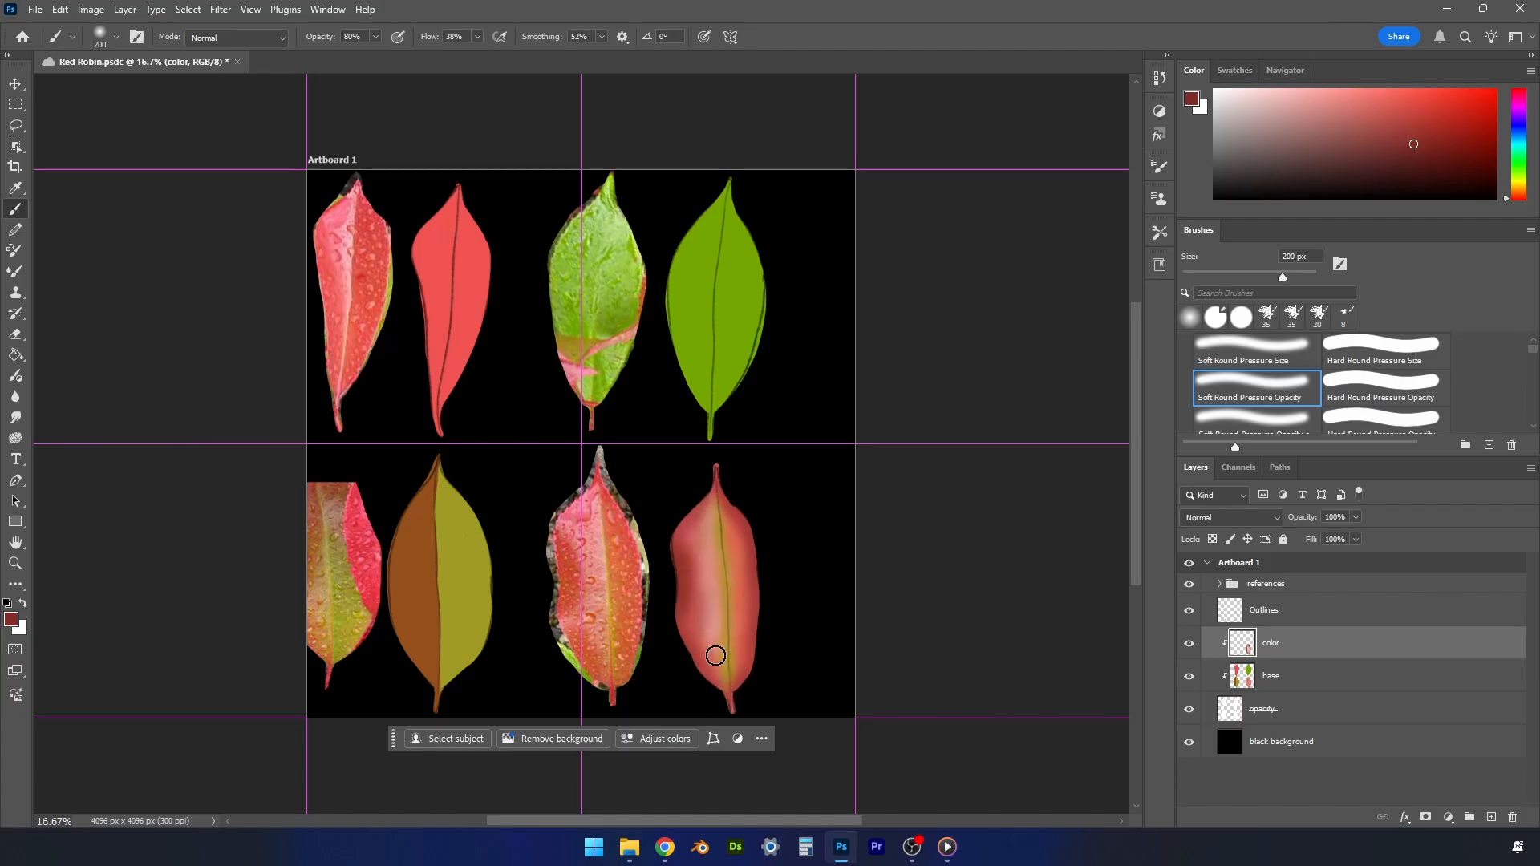
- Paint sampled and darkened ochre along the lower-right leaf's midrib with a 125 px brush, saving the document along the way
left_click(725, 645, "alt")
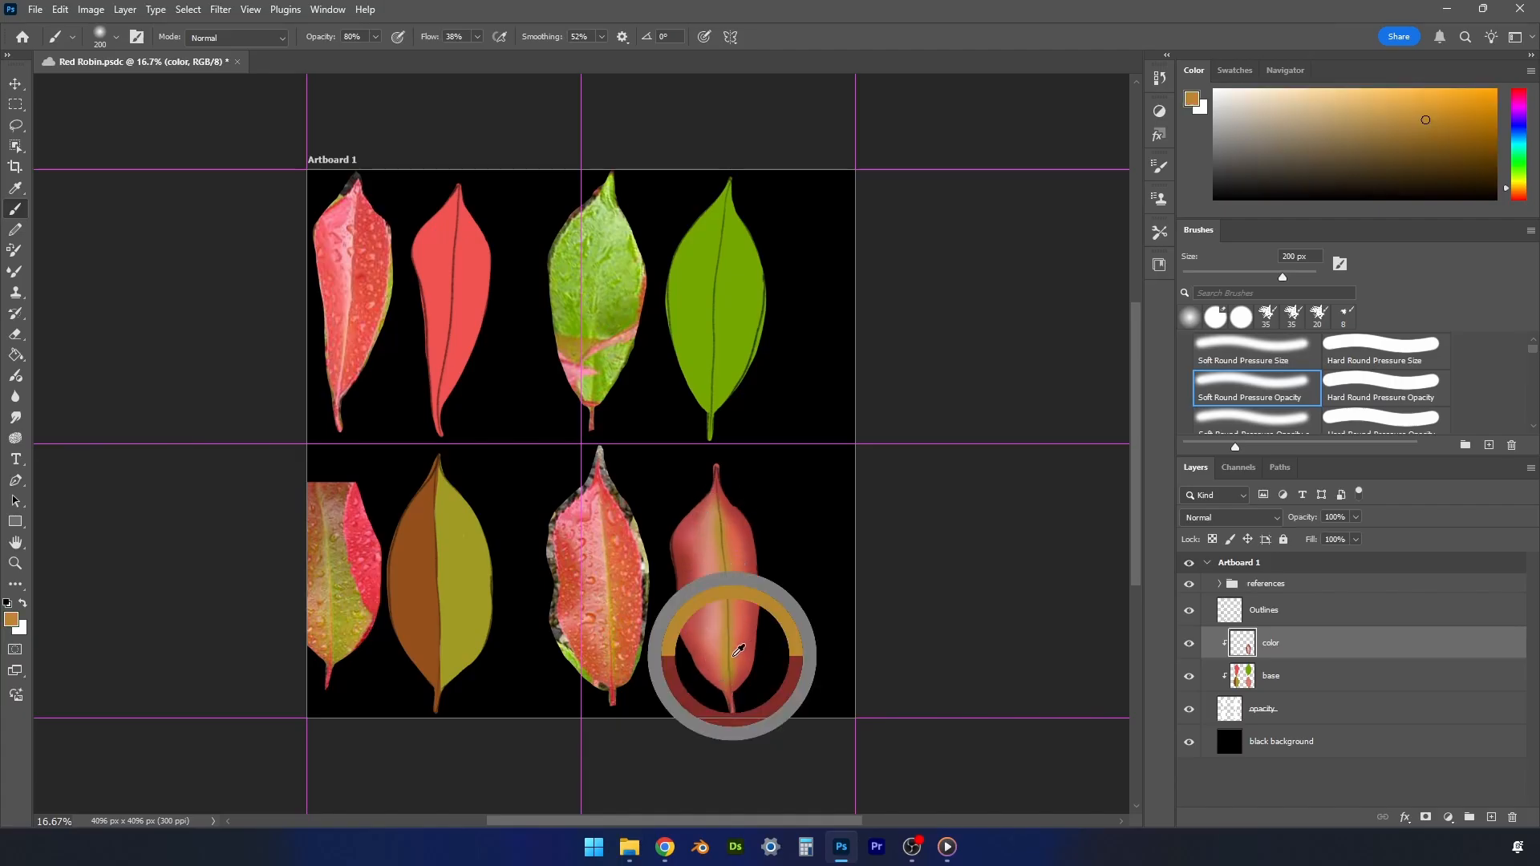
key("bracketleft")
key("bracketleft")
key("bracketleft")
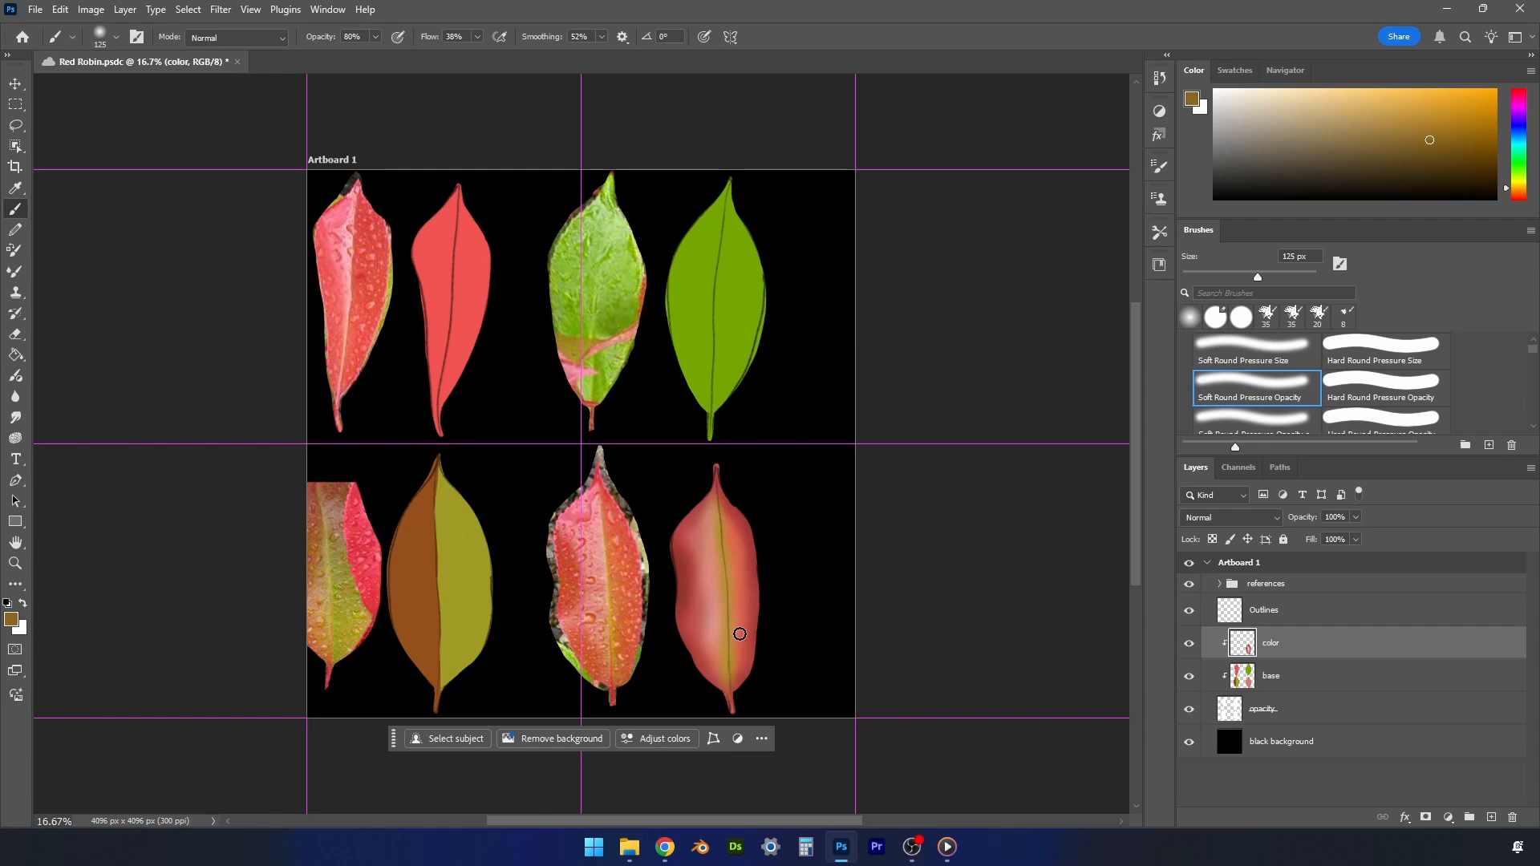
key("ctrl+s")
left_click(736, 661, "alt")
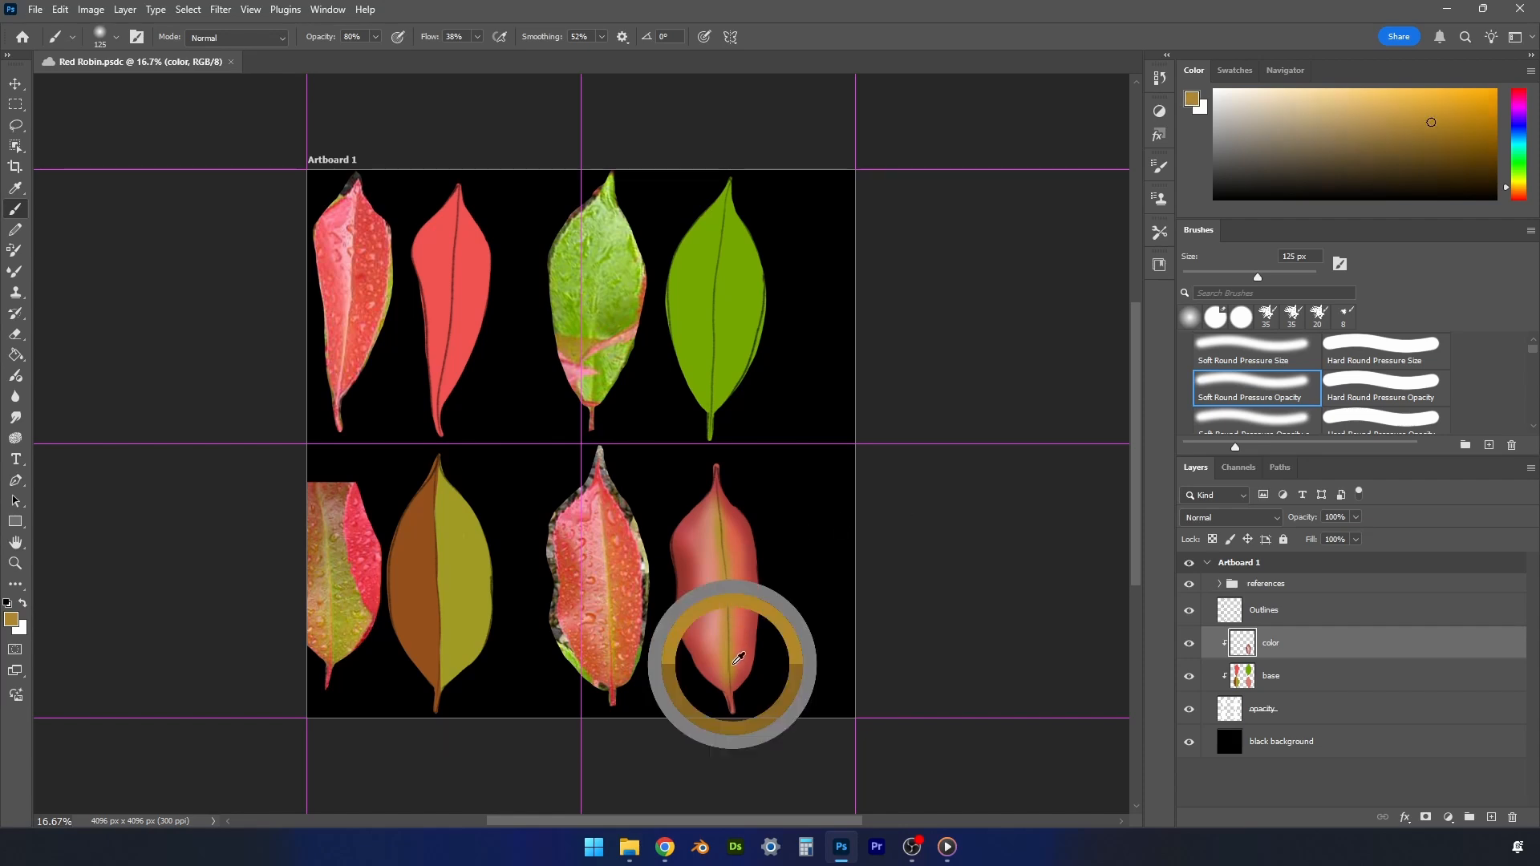
left_click(737, 666, "alt")
left_click_drag(737, 676, 732, 595)
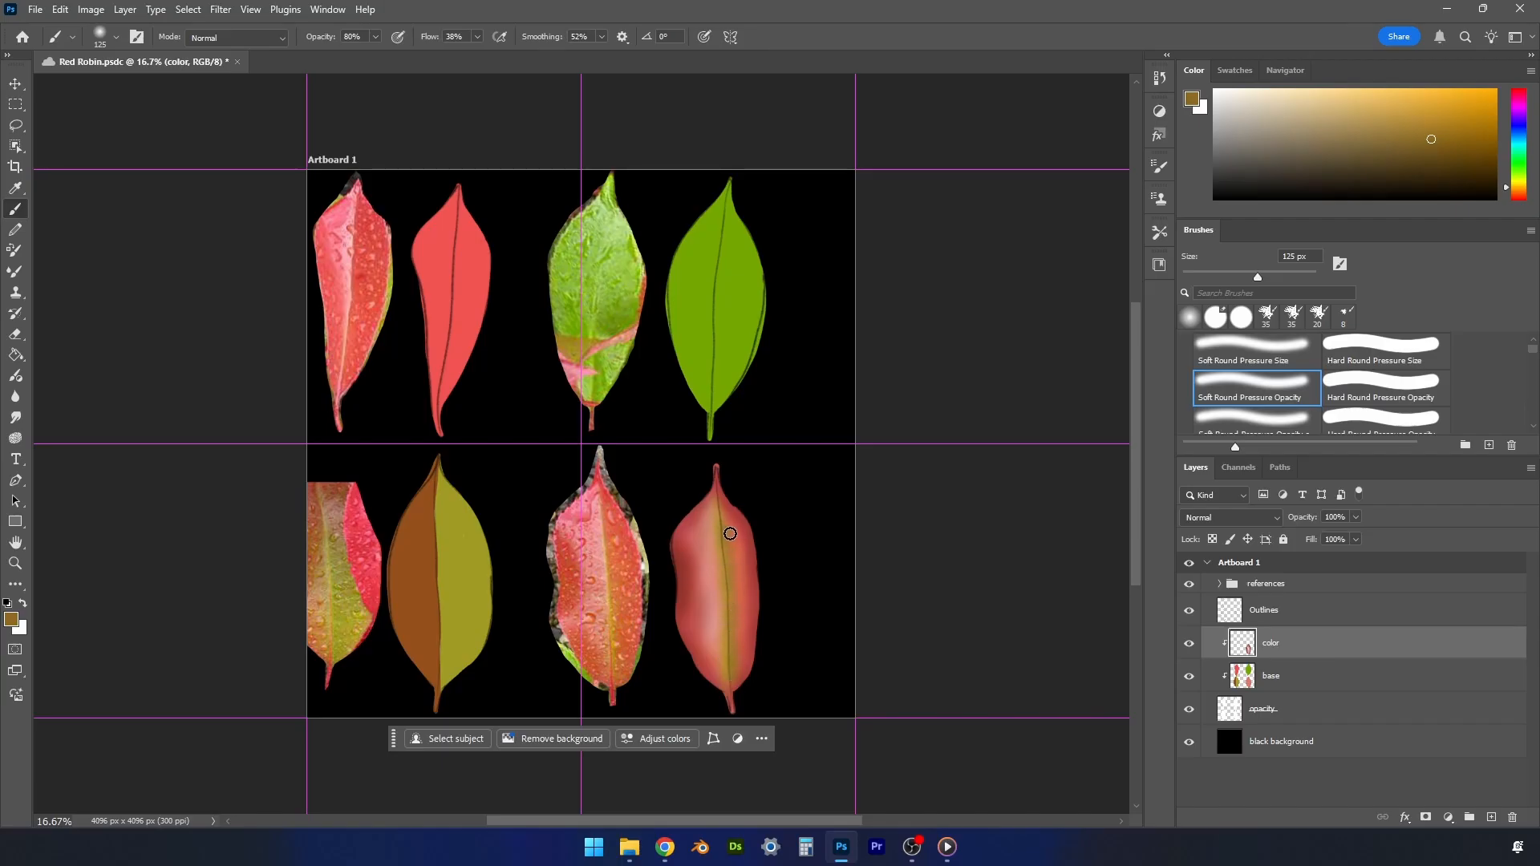
- Refine the midrib and stem of the lower-right leaf with brown, dark red and ochre using a 90 px brush, and save the document
key("bracketleft")
key("bracketleft")
left_click(734, 677, "alt")
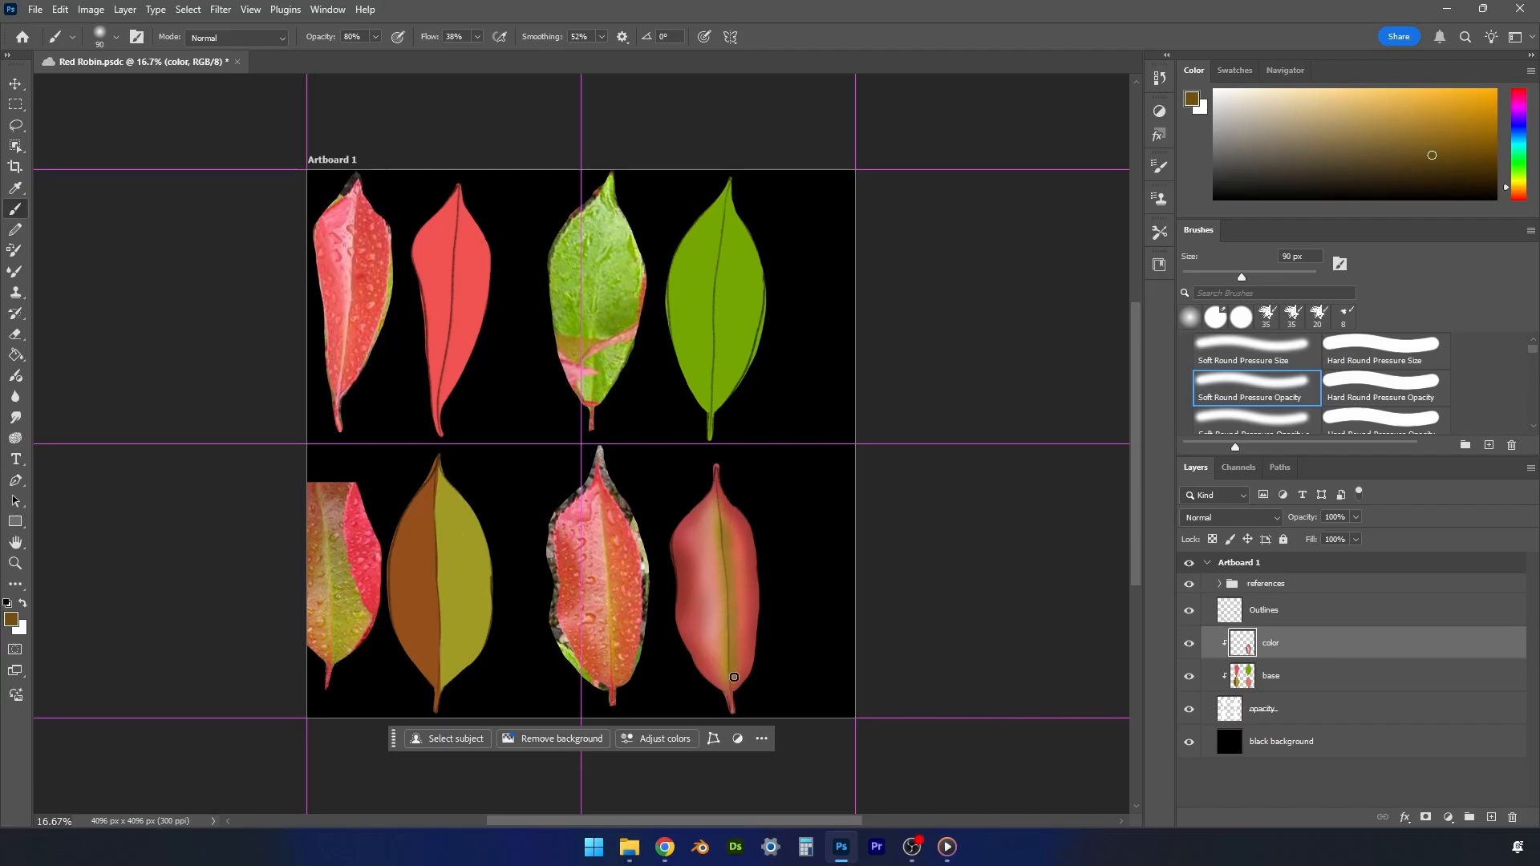
left_click(723, 496, "alt")
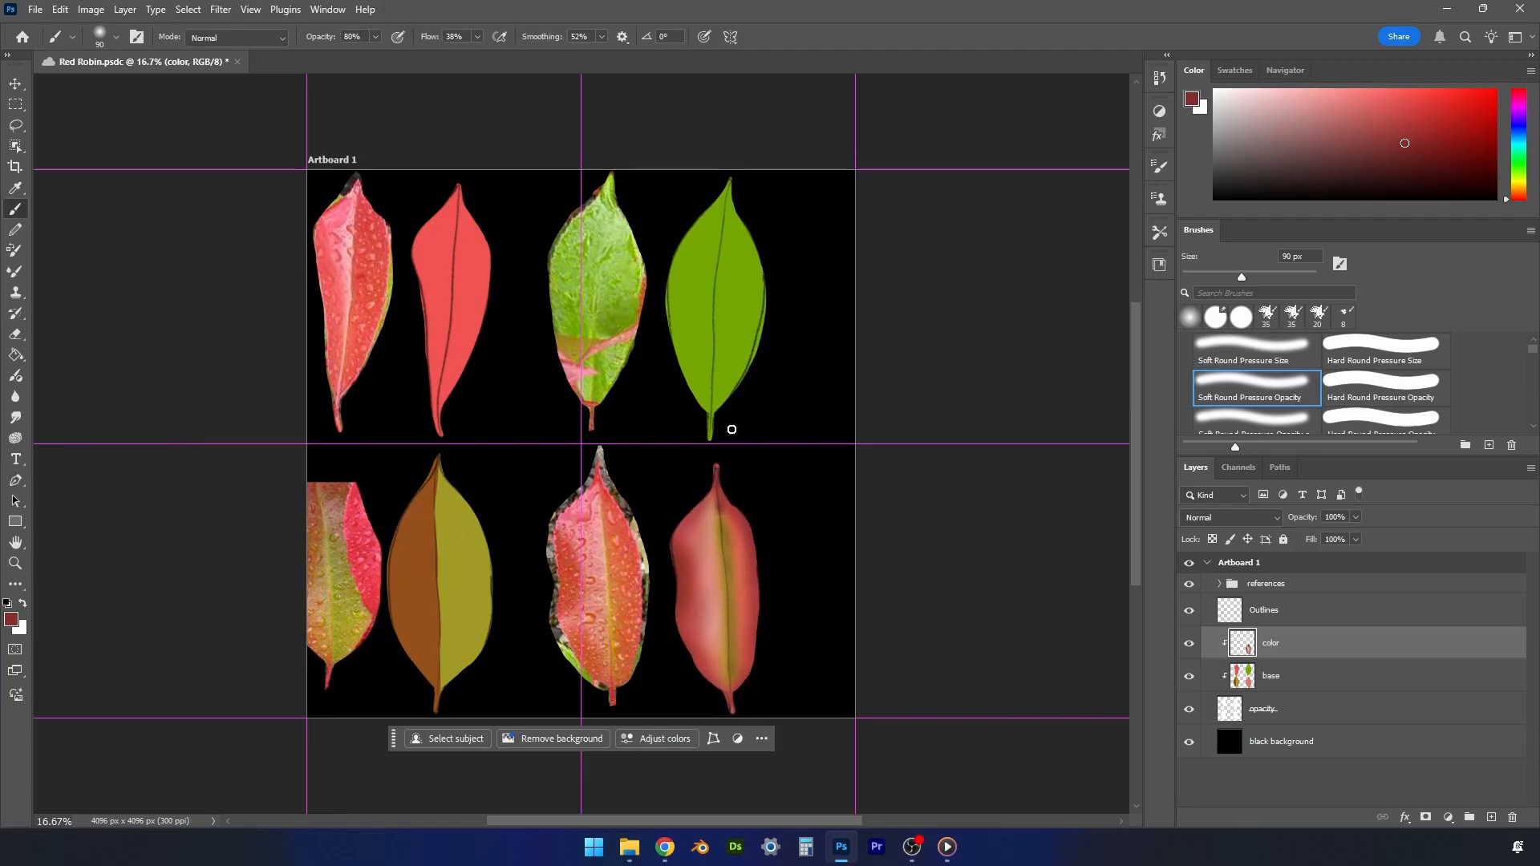
left_click(731, 523, "alt")
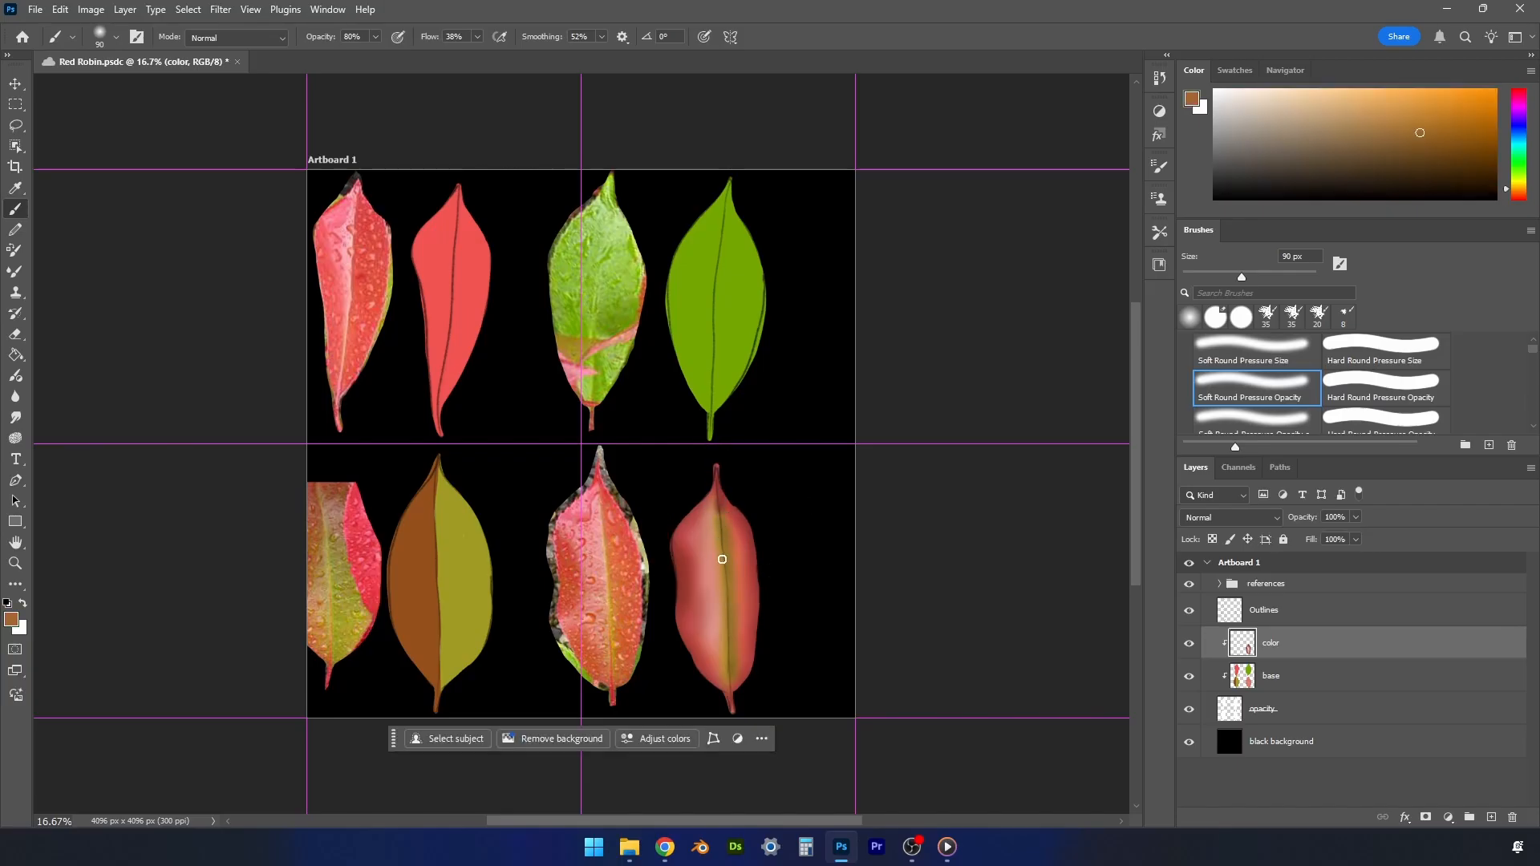
left_click(733, 661, "alt")
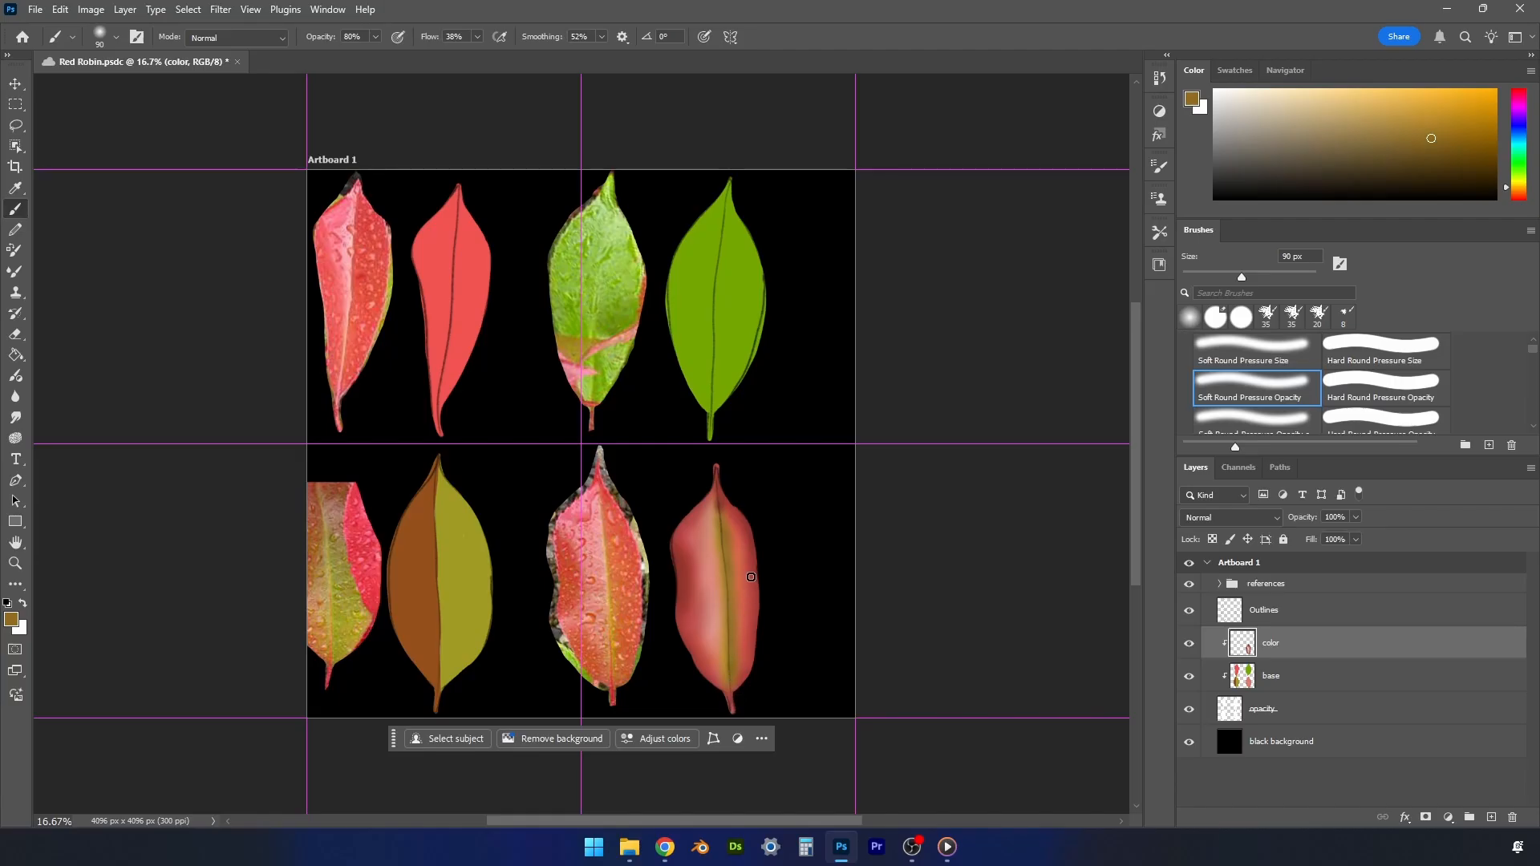
key("ctrl+s")
- Sample olive from the lower-left reference leaf and paint the right half of the lower-left painted leaf with a 250 px brush
left_click(347, 562, "alt")
left_click_drag(347, 561, 340, 559)
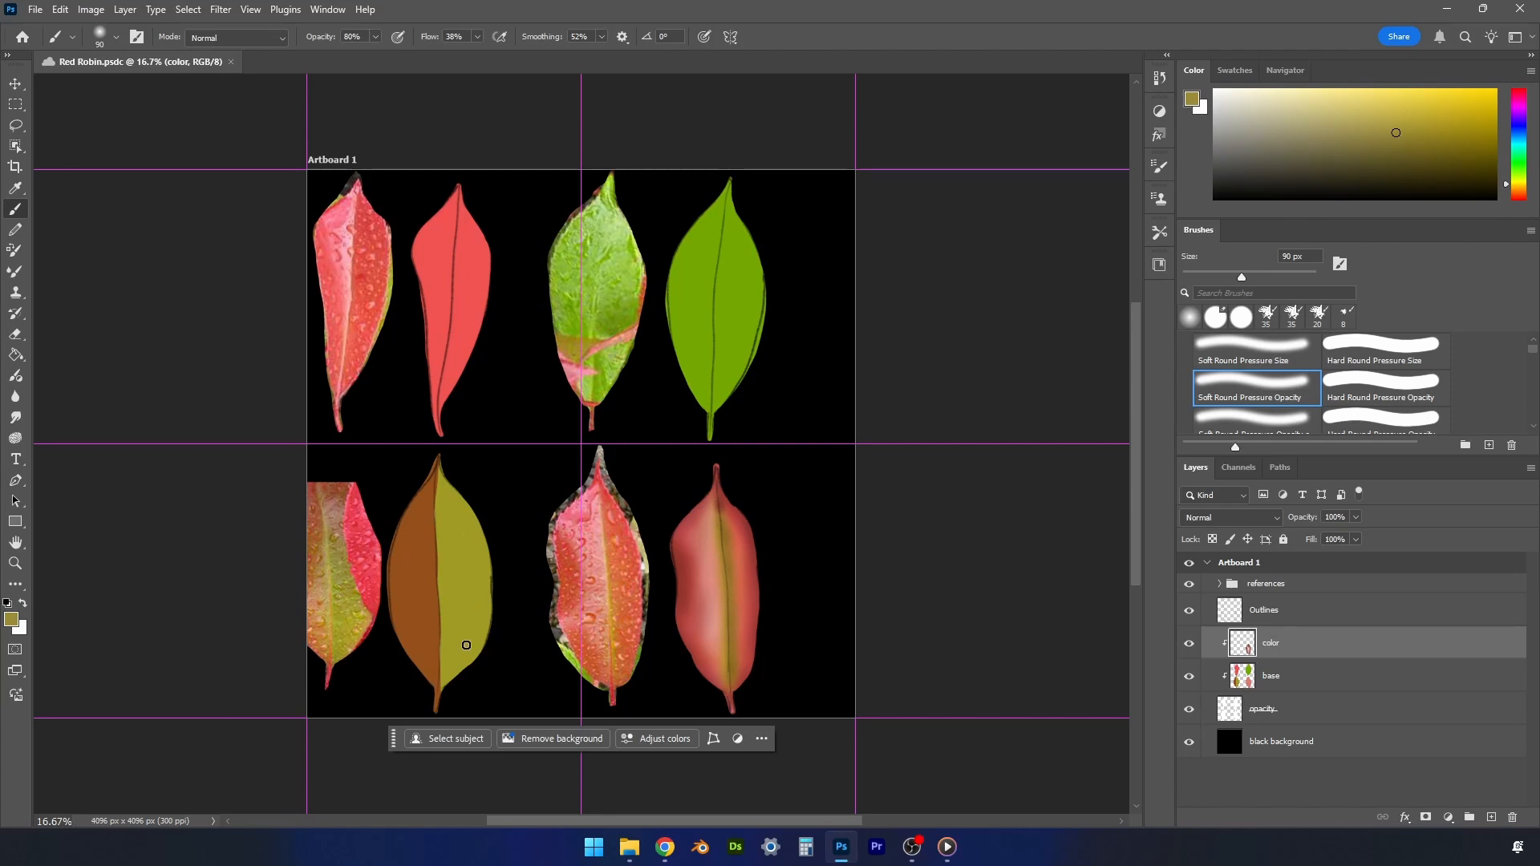
key("bracketright")
key("bracketright")
key("bracketright")
key("bracketright")
key("bracketright")
left_click_drag(455, 664, 450, 668)
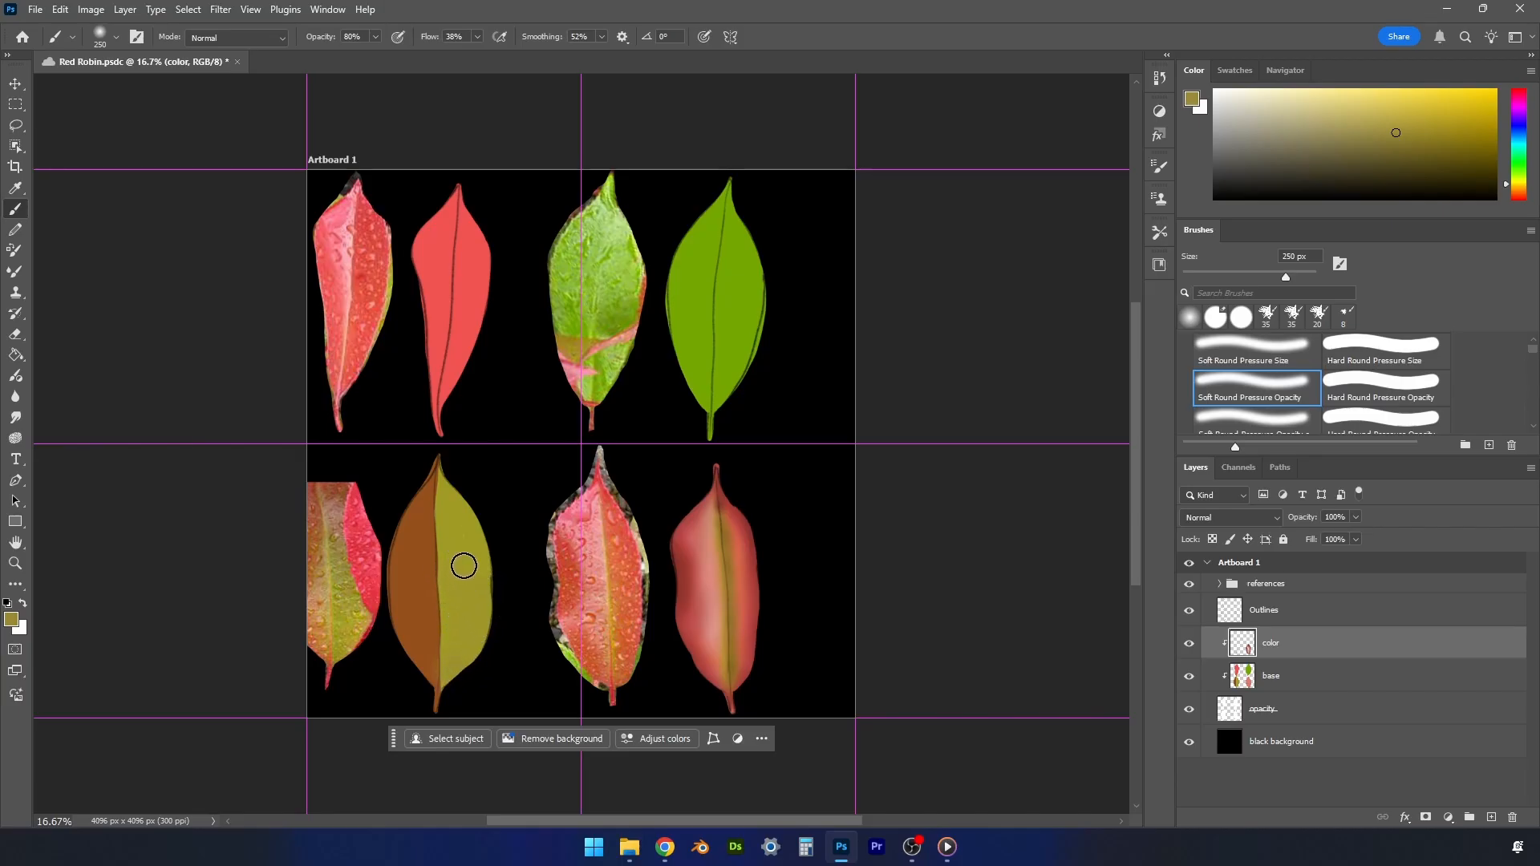
- Sample reddish browns from the top of the lower-left reference leaf and paint the upper right half of its painted copy
left_click(339, 482, "alt")
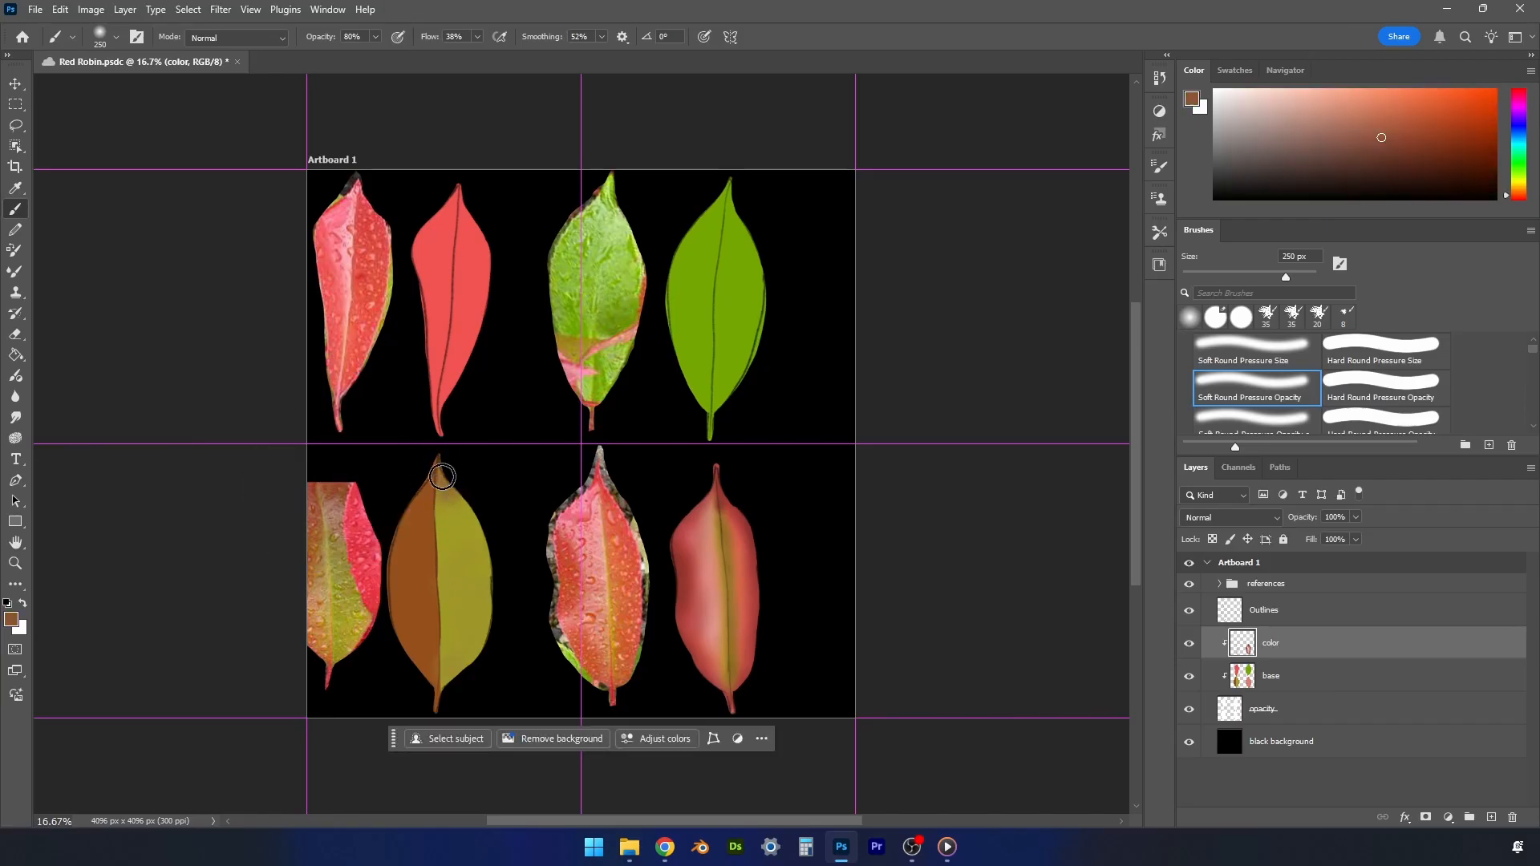
mouse_move(442, 477)
left_mouse_down()
mouse_move(447, 508)
mouse_move(467, 495)
mouse_move(440, 490)
mouse_move(467, 502)
mouse_move(471, 526)
left_mouse_up()
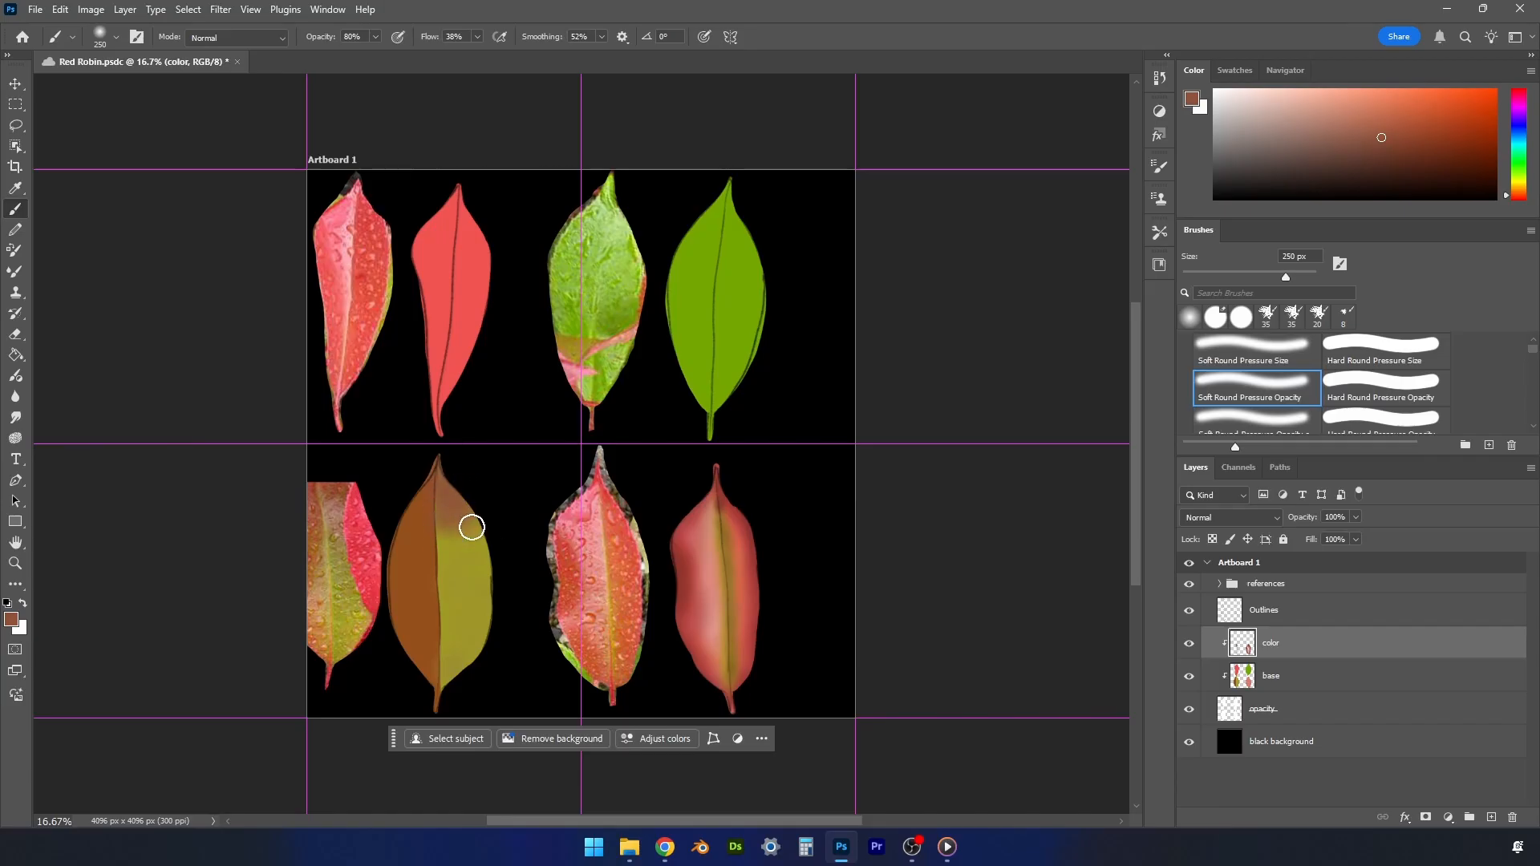
left_click(331, 474, "alt")
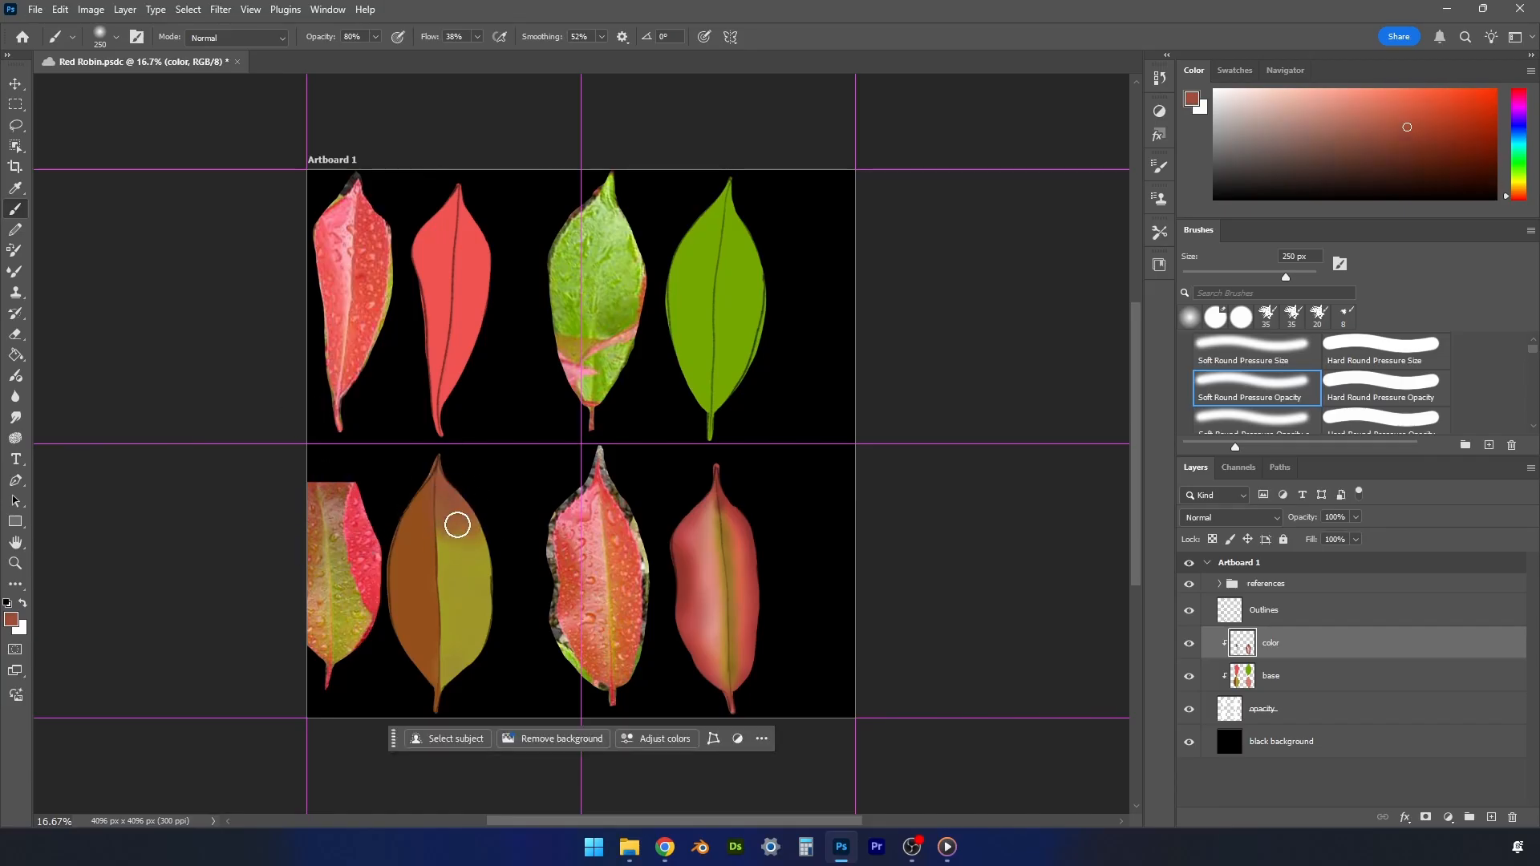
mouse_move(457, 524)
left_mouse_down()
mouse_move(446, 567)
mouse_move(459, 563)
mouse_move(461, 541)
mouse_move(342, 561)
mouse_move(477, 551)
mouse_move(464, 550)
mouse_move(482, 579)
mouse_move(448, 585)
mouse_move(483, 592)
left_mouse_up()
- Blend sampled pale khaki and deeper olive into the middle and lower right half of the lower-left painted leaf
left_click(340, 561, "alt")
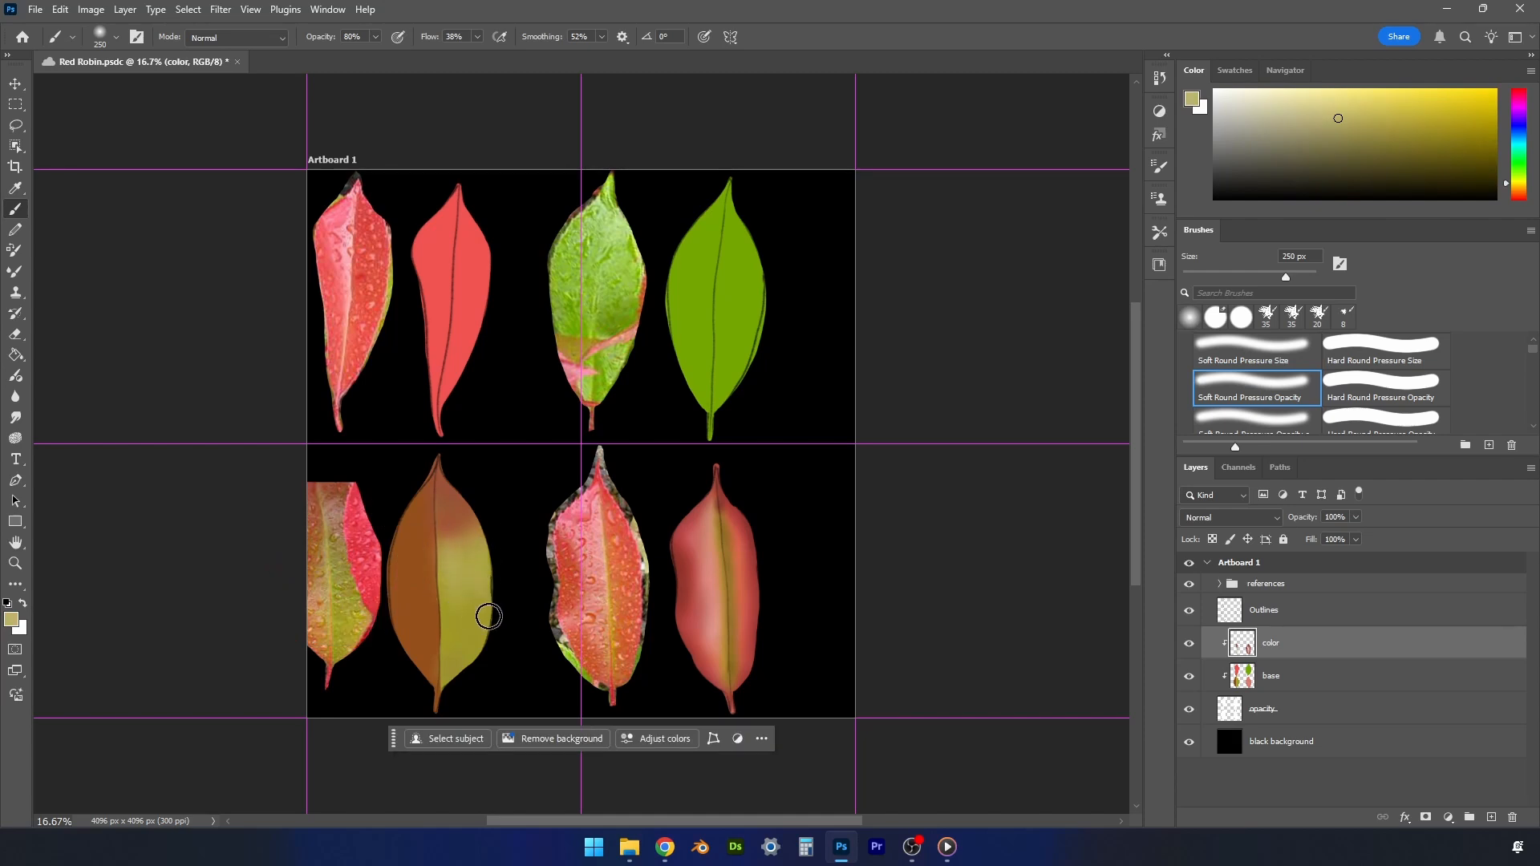
left_click(358, 636, "alt")
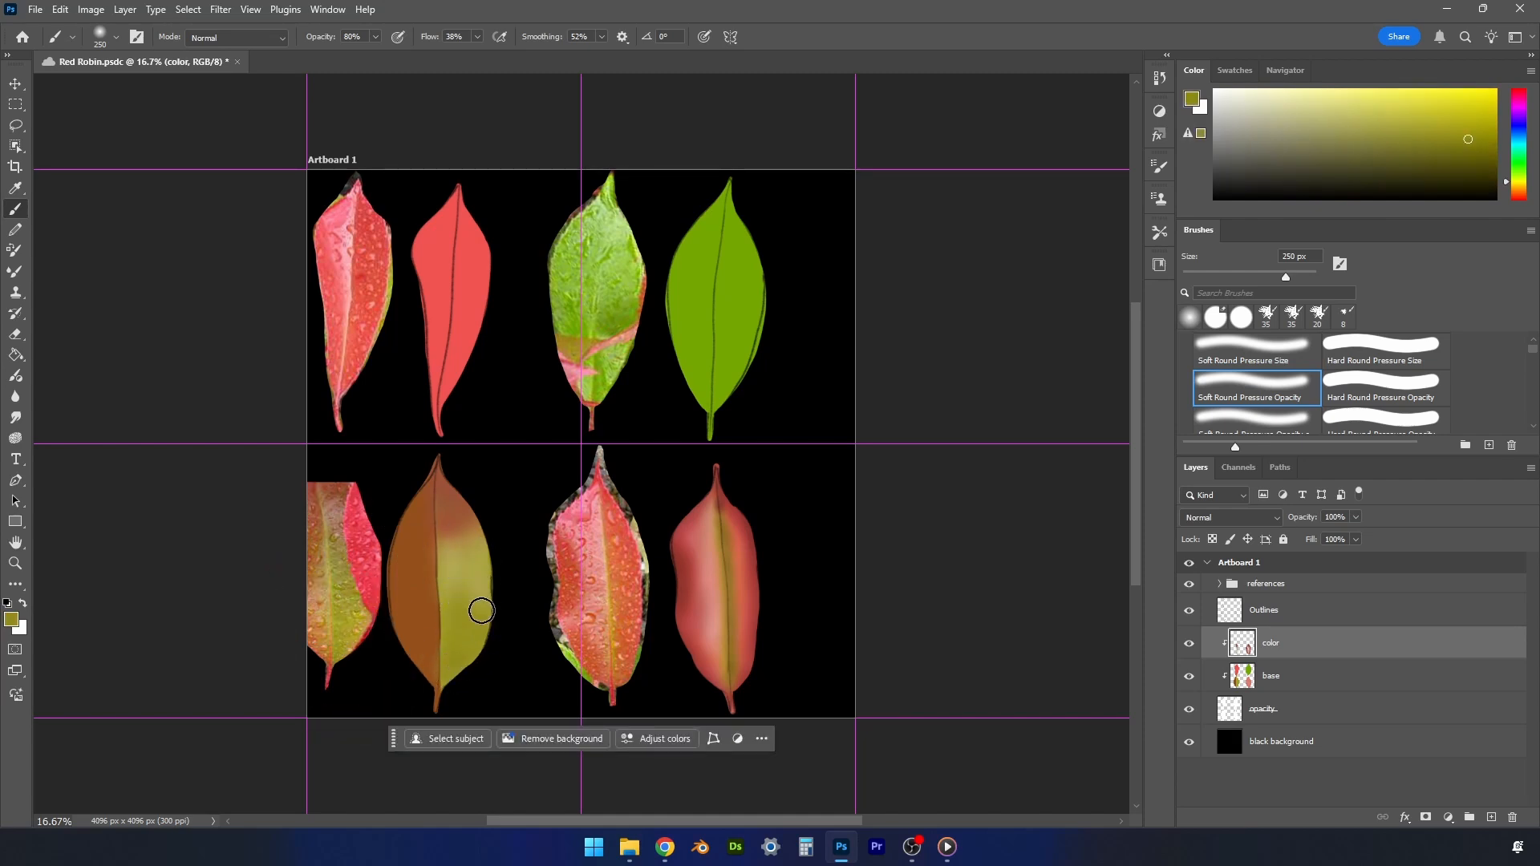
left_click_drag(482, 611, 457, 577)
- Sample red from the lower-left reference leaf and tint the left half of its painted copy
left_click(319, 482, "alt")
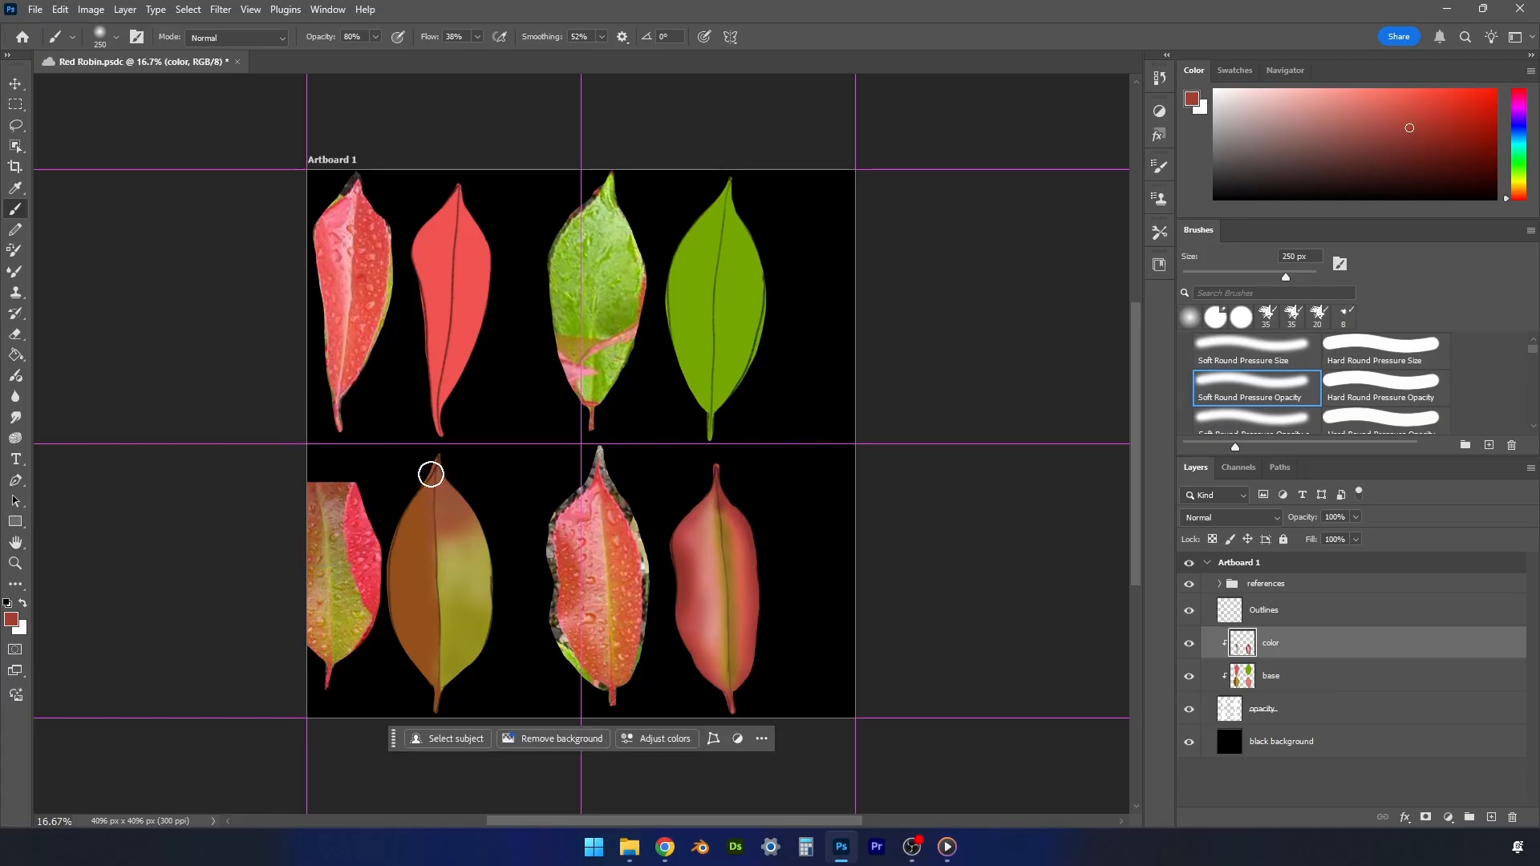
mouse_move(431, 474)
left_mouse_down()
mouse_move(399, 552)
mouse_move(427, 556)
mouse_move(432, 531)
mouse_move(423, 612)
mouse_move(392, 604)
mouse_move(422, 653)
mouse_move(431, 570)
mouse_move(433, 693)
mouse_move(426, 608)
left_mouse_up()
- Expand the references group and move the Layer 4 reference leaf fully onto the artboard, near its center
left_click(1220, 583)
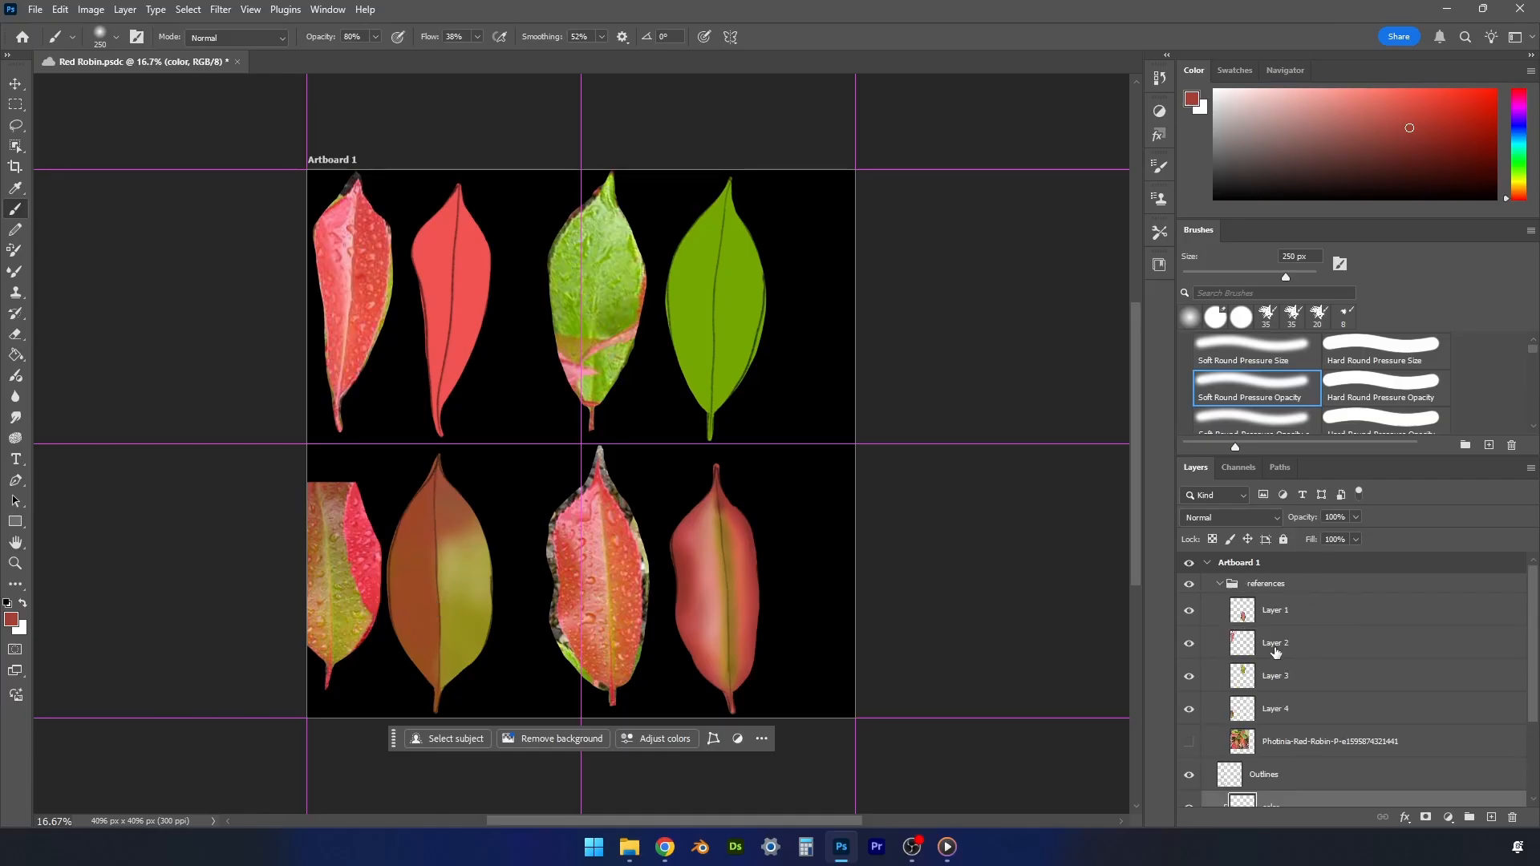
left_click(1243, 710)
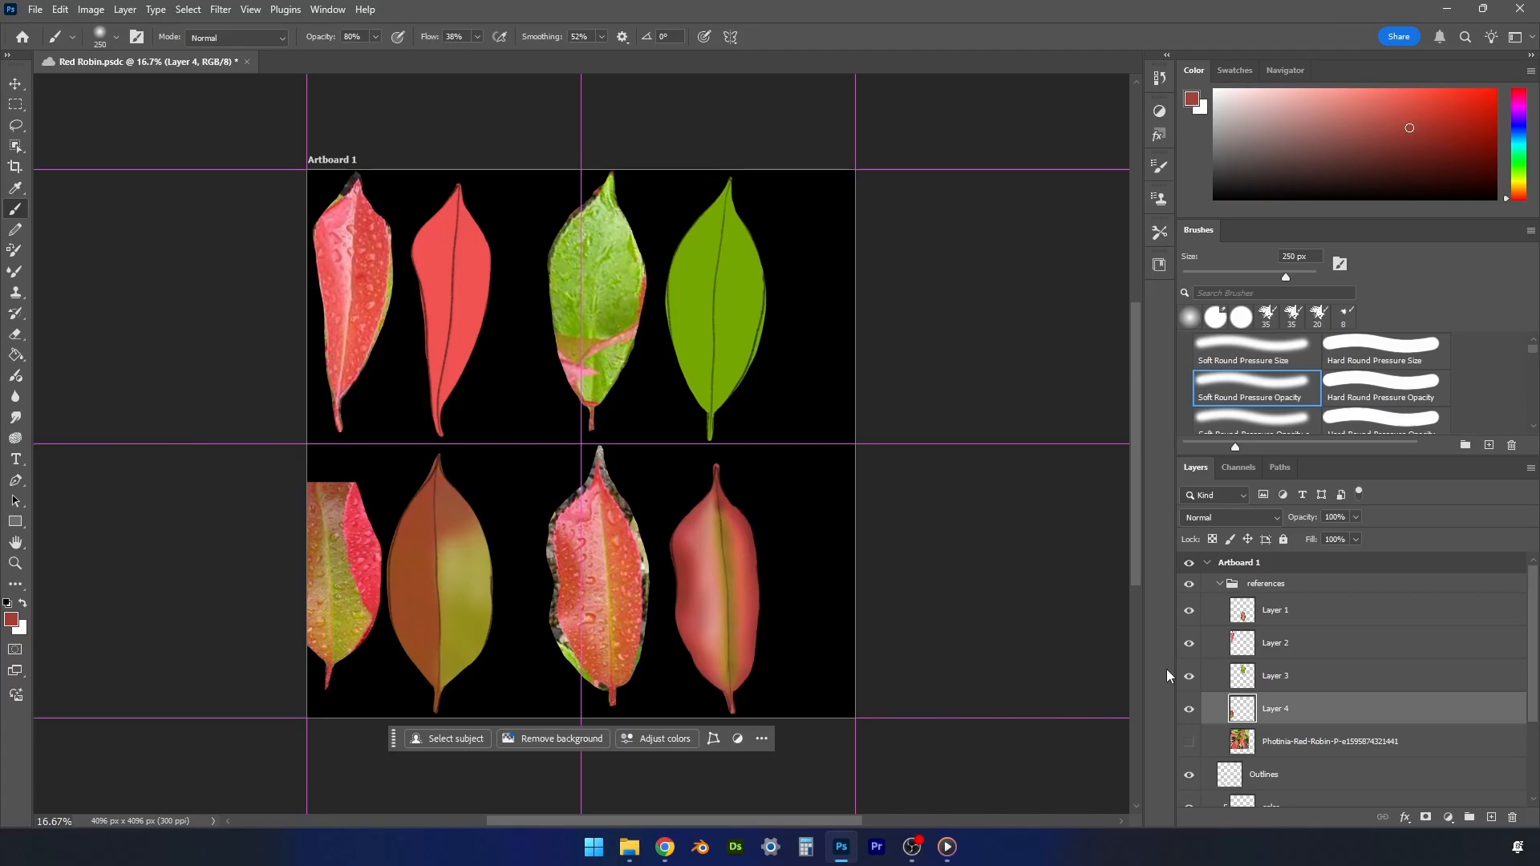
key("v")
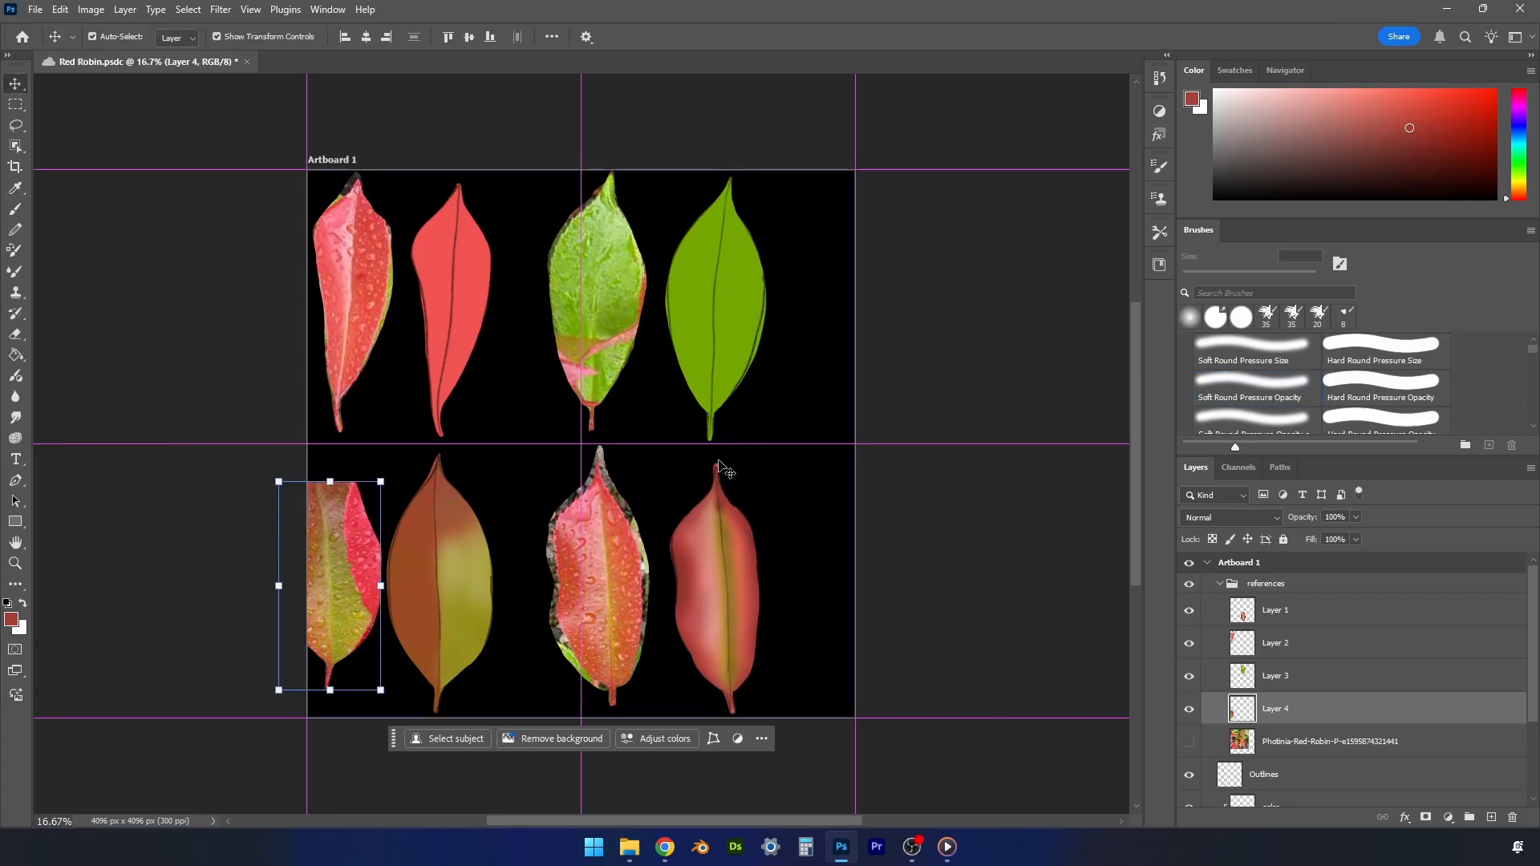
left_click_drag(348, 548, 522, 419)
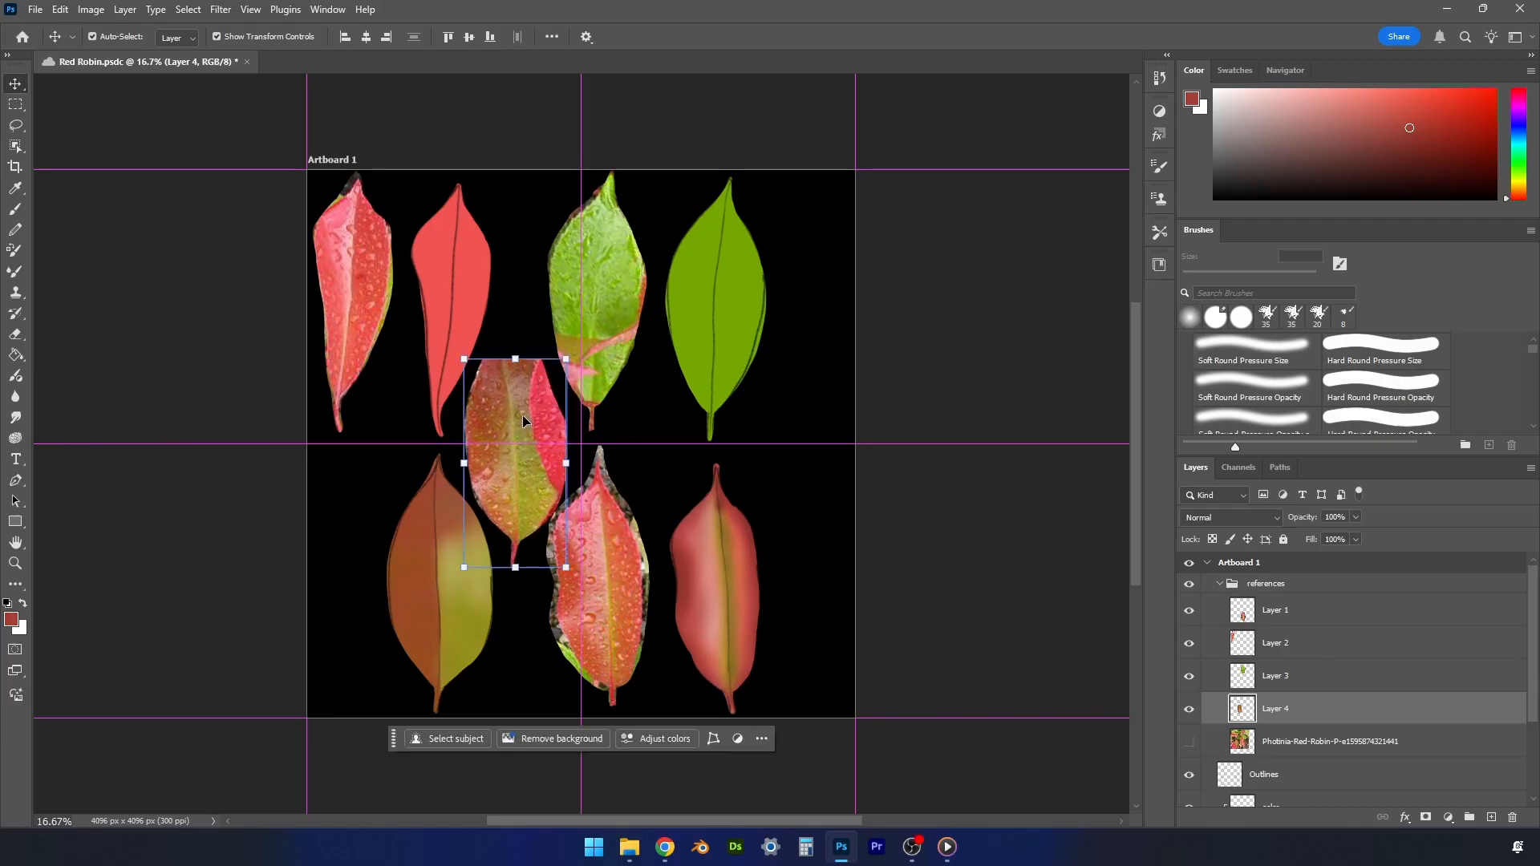
- Collapse the references group and, on the color layer, paint the lower-left leaf's left half with orange-red sampled from the central reference leaf
left_click(1221, 583)
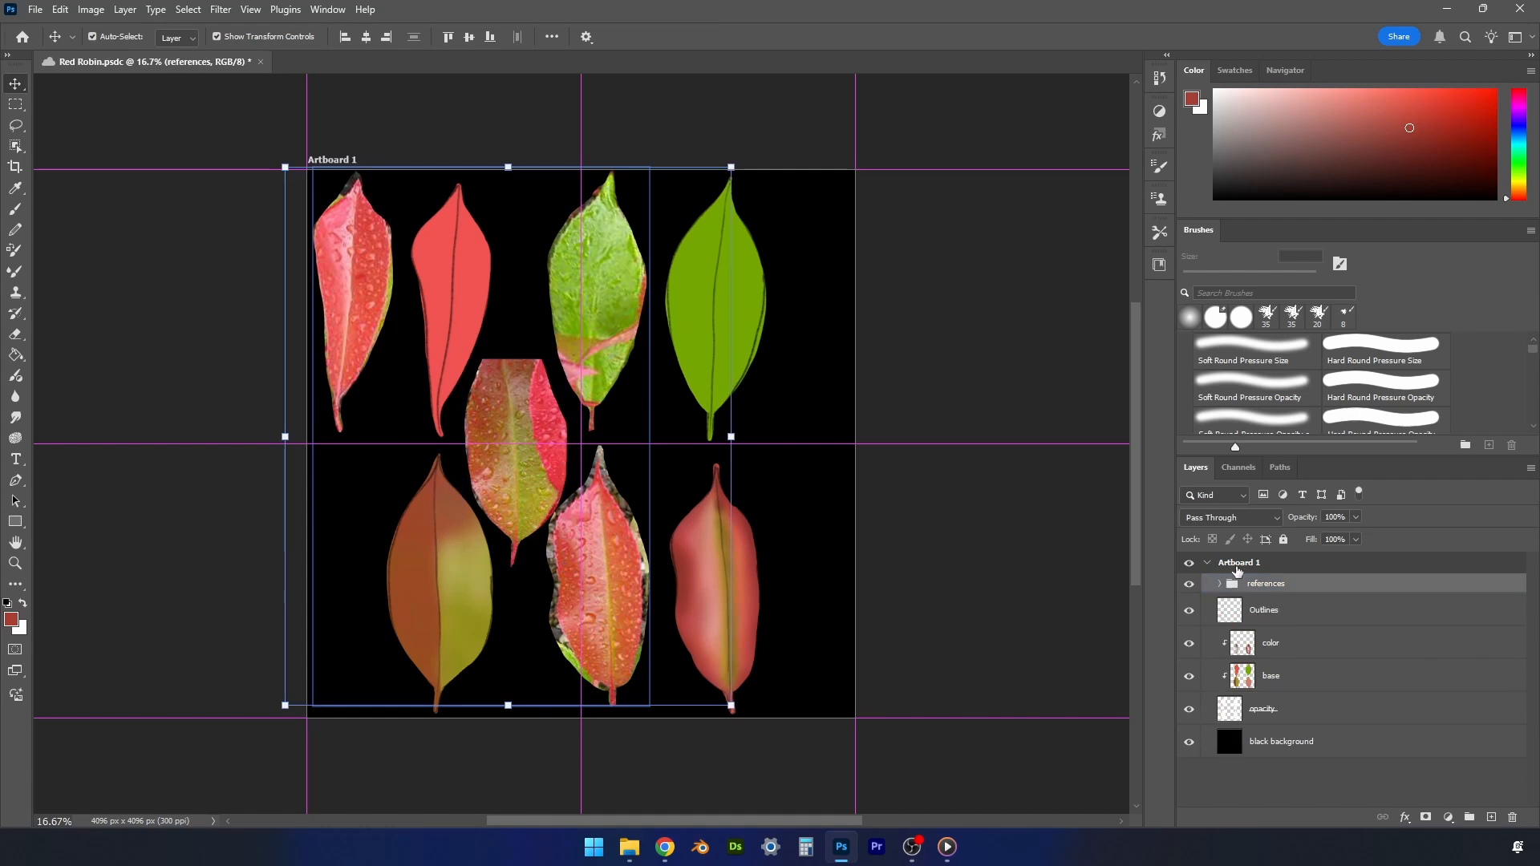
left_click(1281, 654)
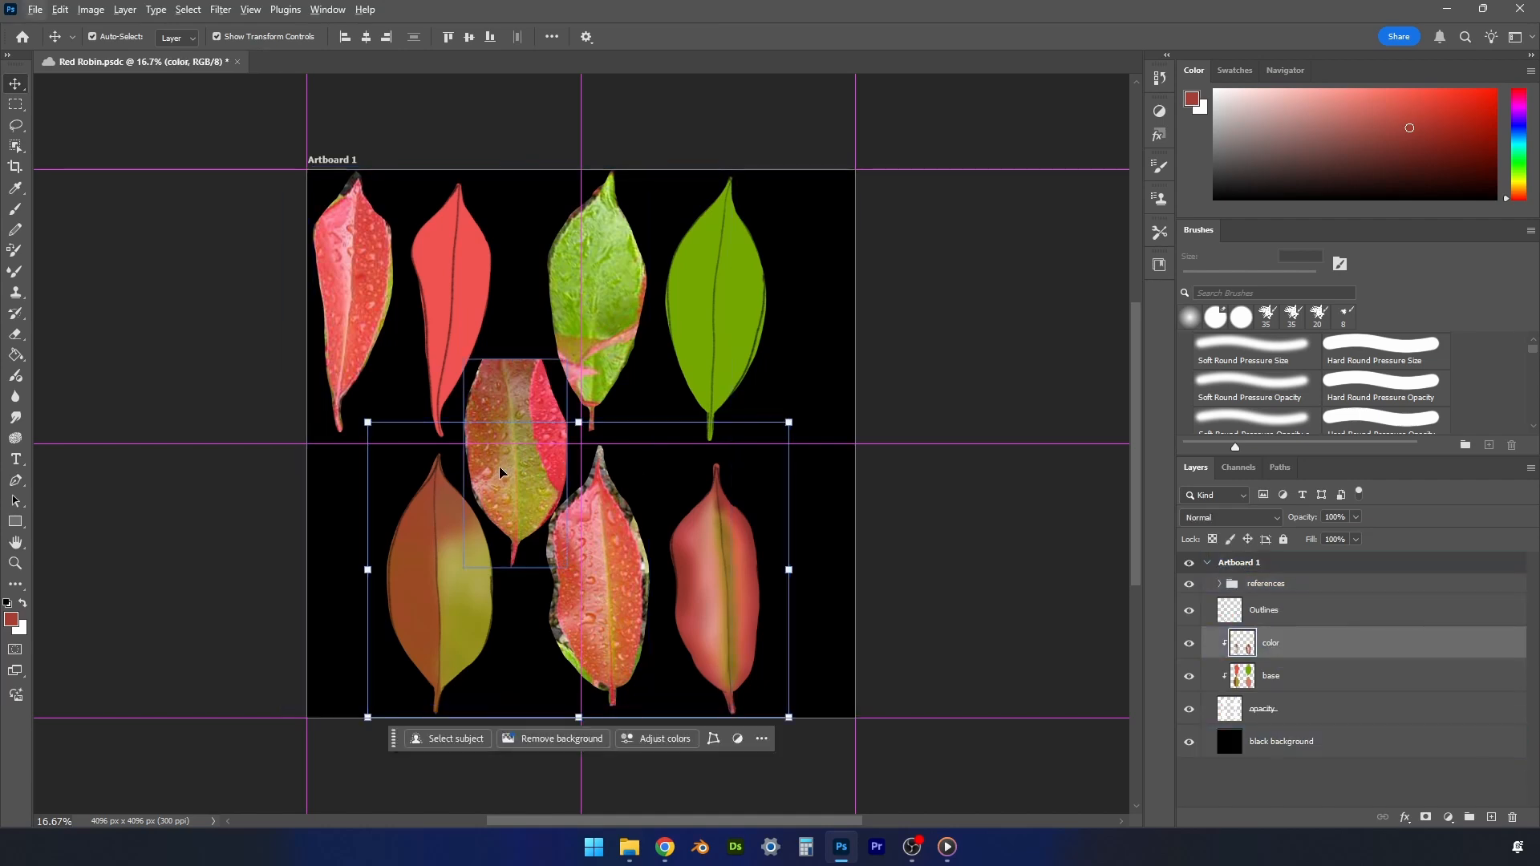
key("b")
left_click(499, 518, "alt")
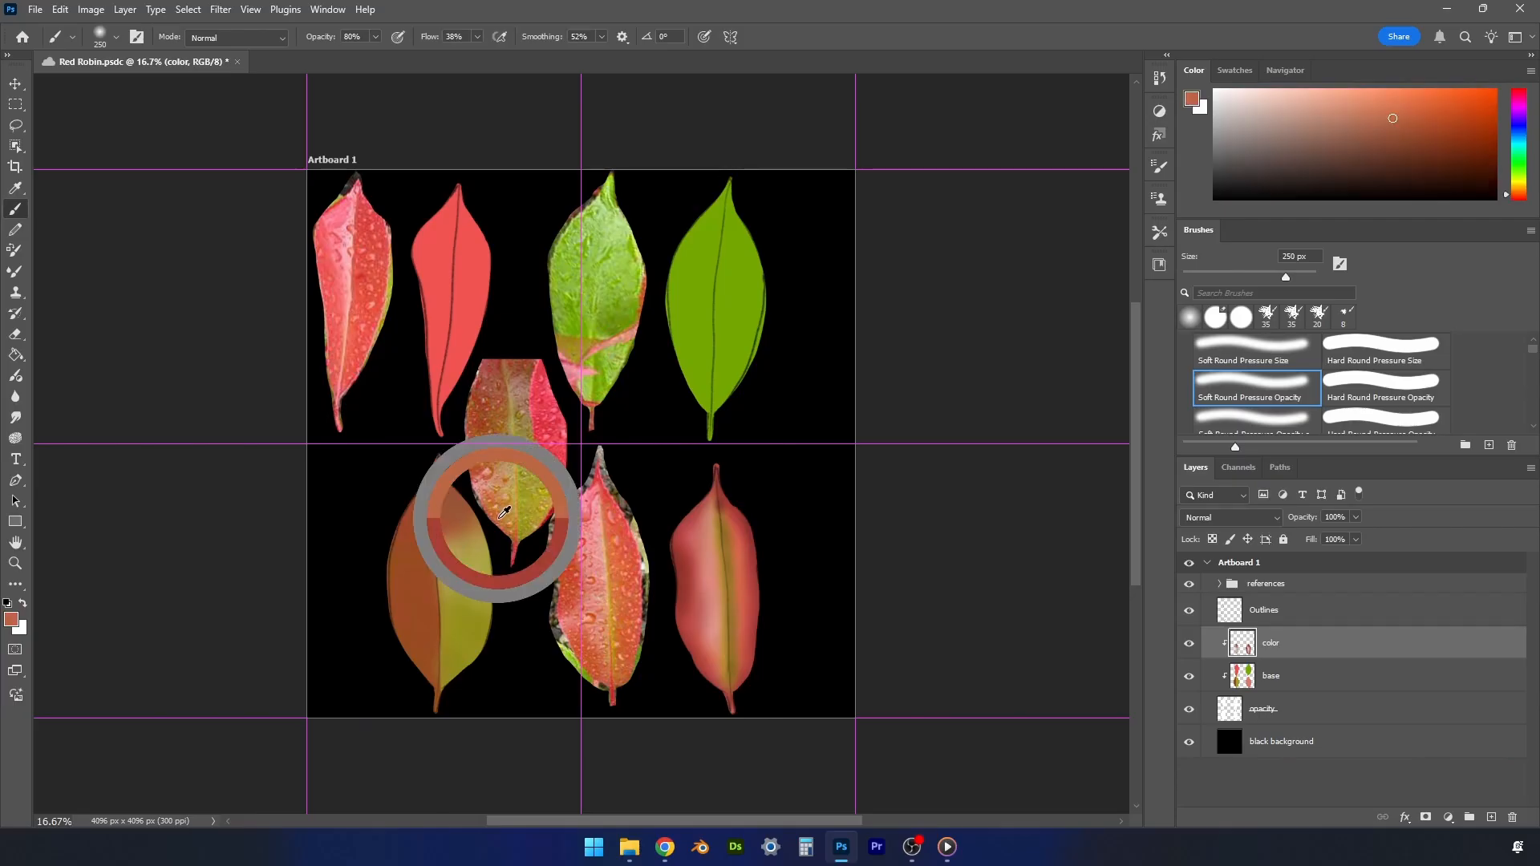
left_click_drag(504, 513, 485, 478)
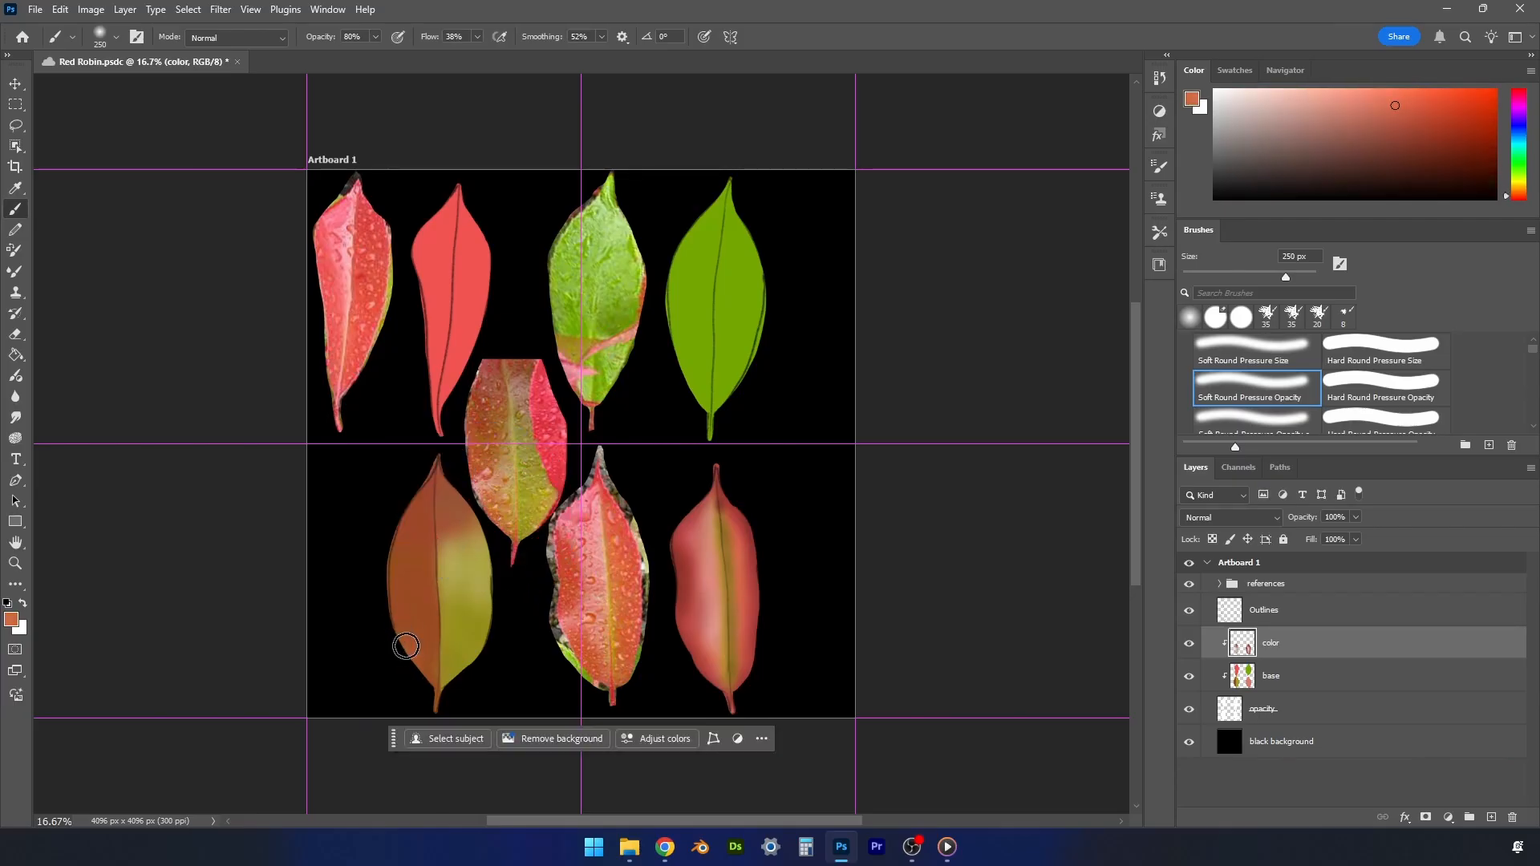
mouse_move(406, 647)
left_mouse_down()
mouse_move(406, 589)
mouse_move(408, 603)
left_mouse_up()
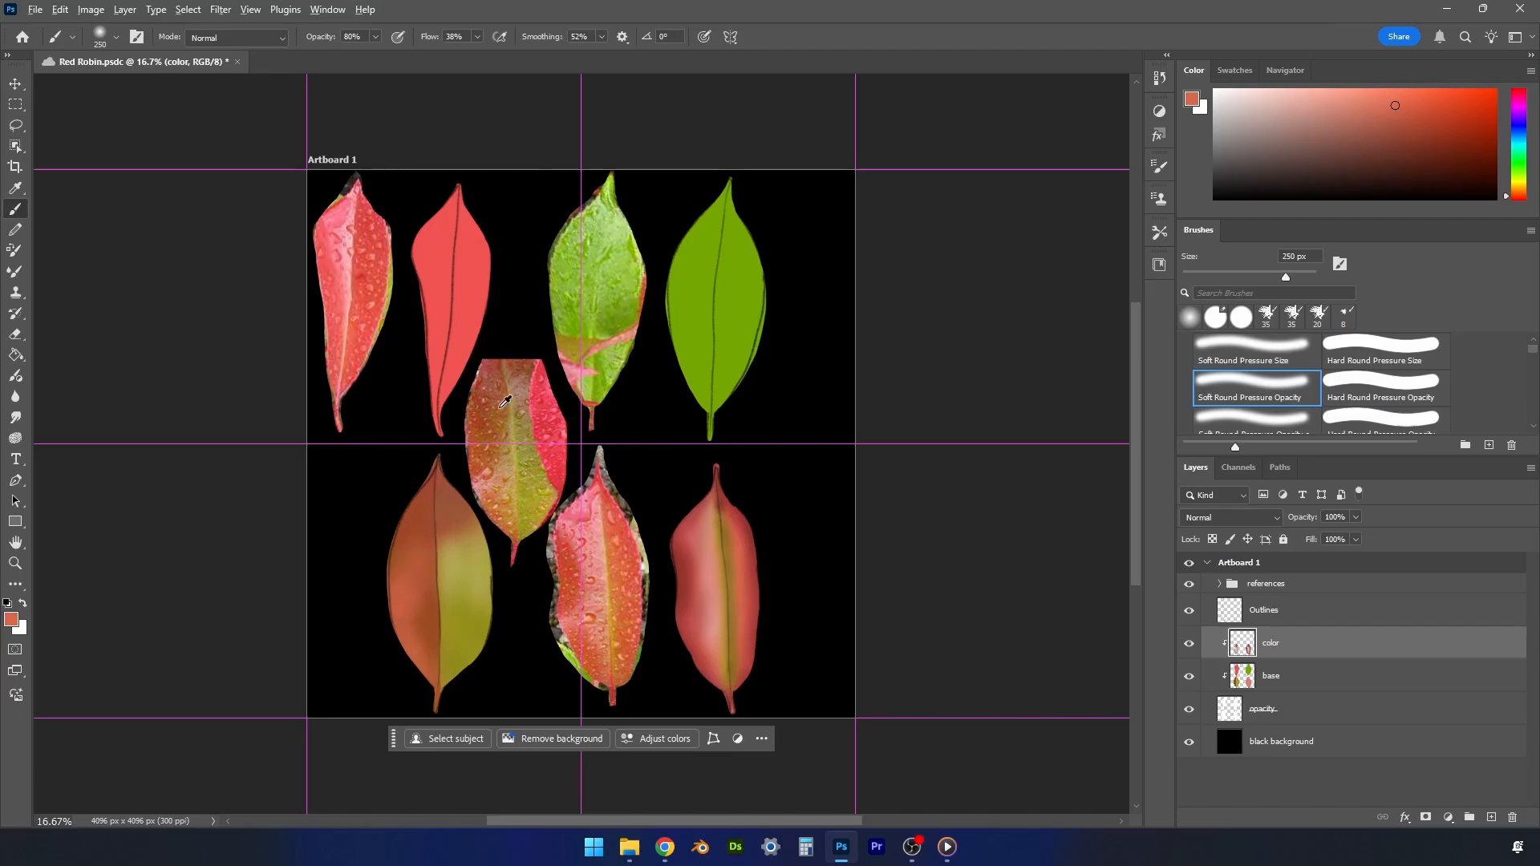
- Sample ochre from the central reference leaf and blend it along the lower-left painted leaf's midrib and base with 250 px and 90 px brushes
left_click_drag(505, 401, 475, 433)
left_click_drag(526, 459, 509, 501)
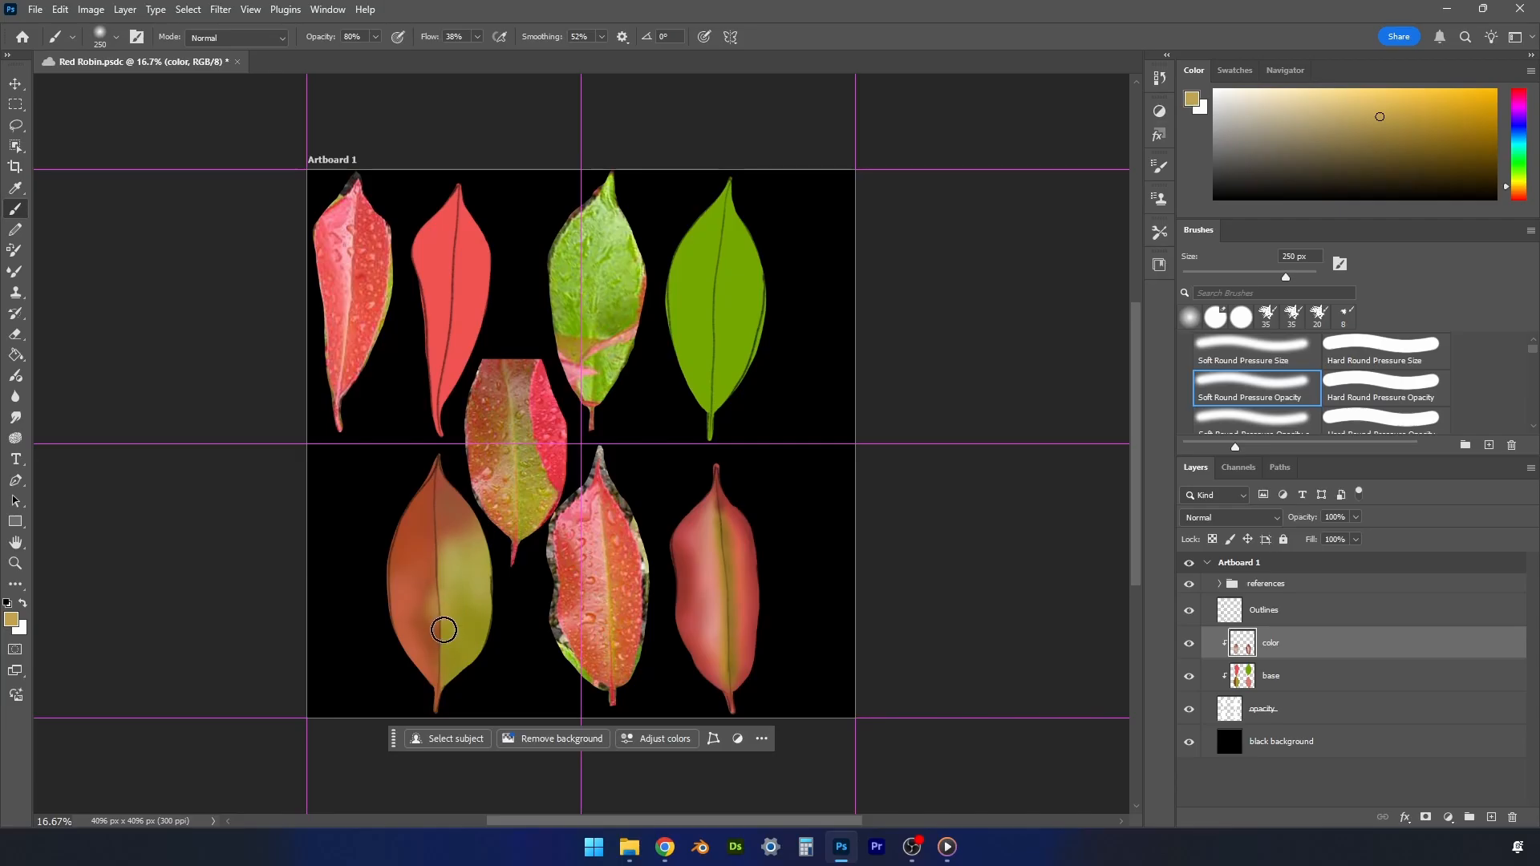
mouse_move(443, 630)
left_mouse_down()
mouse_move(448, 689)
mouse_move(415, 617)
mouse_move(441, 595)
mouse_move(439, 644)
mouse_move(469, 563)
mouse_move(426, 634)
mouse_move(453, 520)
left_mouse_up()
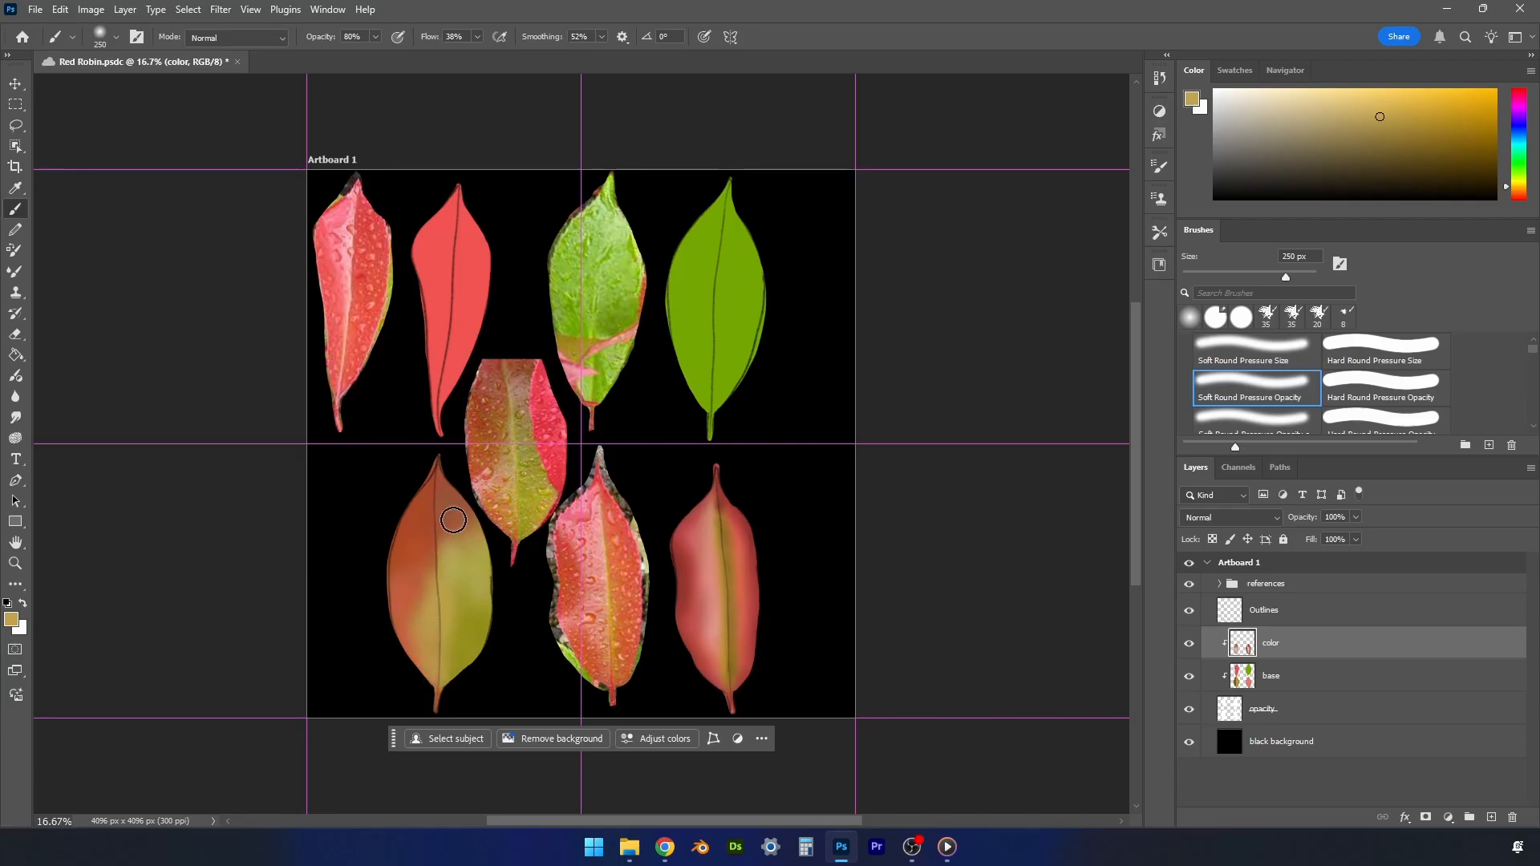
key("bracketleft")
key("bracketleft")
key("bracketleft")
key("bracketleft")
key("bracketleft")
key("bracketleft")
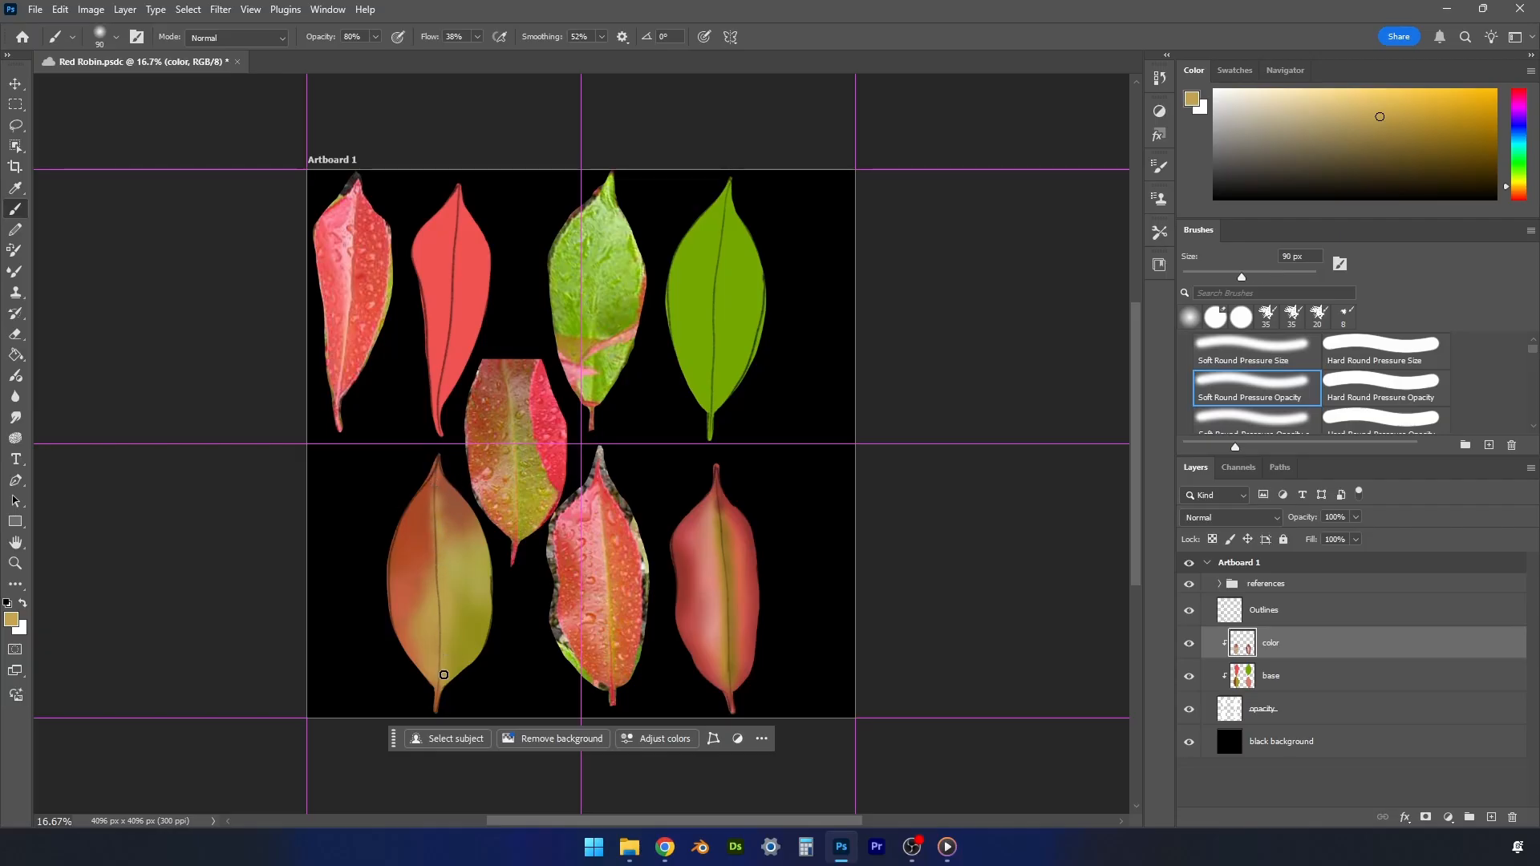
- Sample yellowish olive tones and blend them across the center of the lower-left painted leaf with a 250 px brush
left_click(473, 571, "alt")
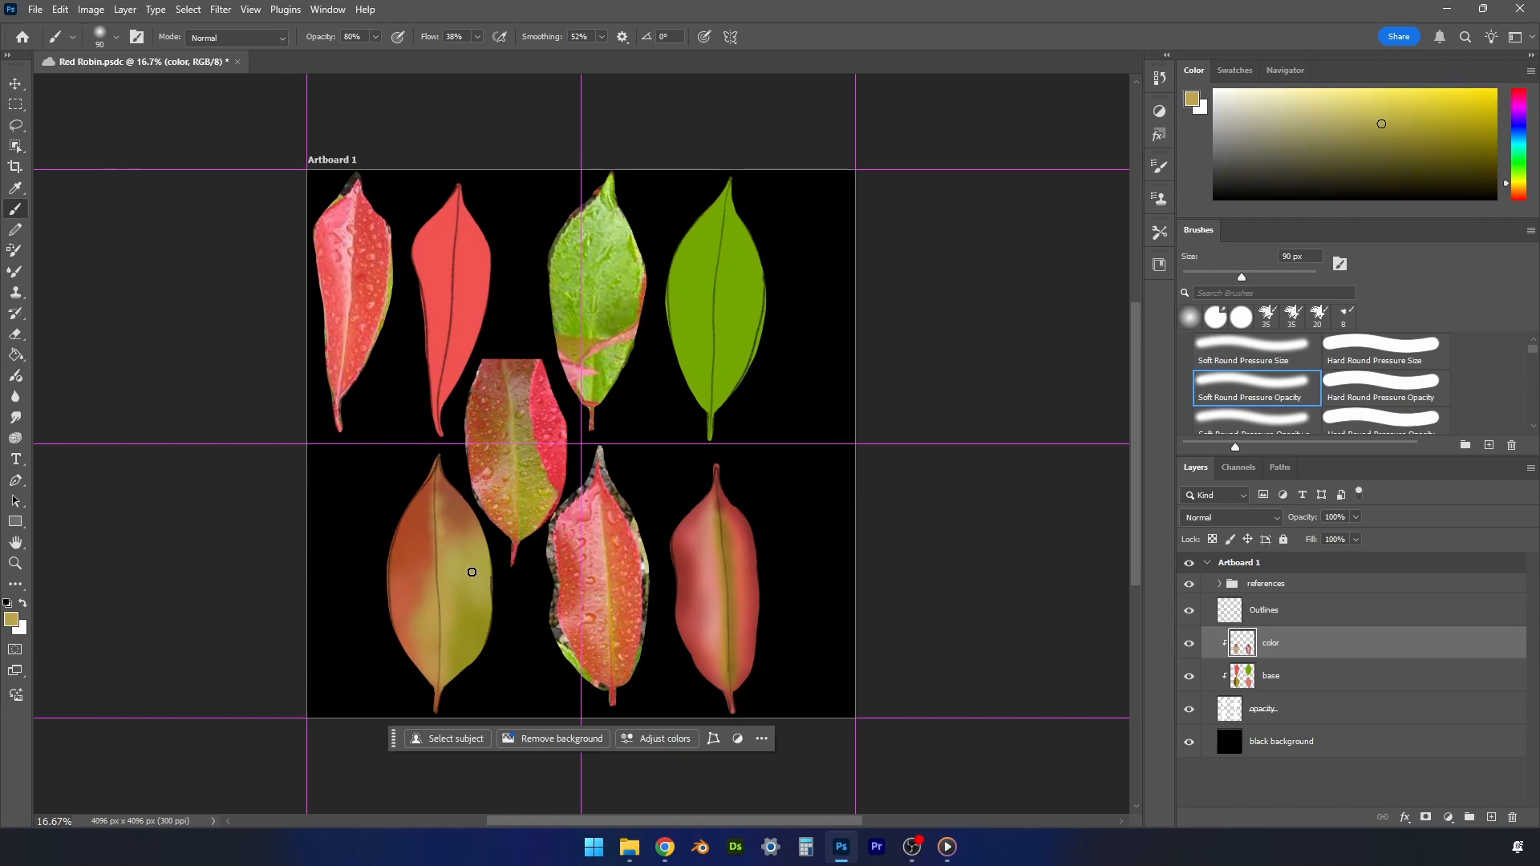
key("bracketright")
key("bracketright")
key("bracketright")
key("bracketright")
key("bracketright")
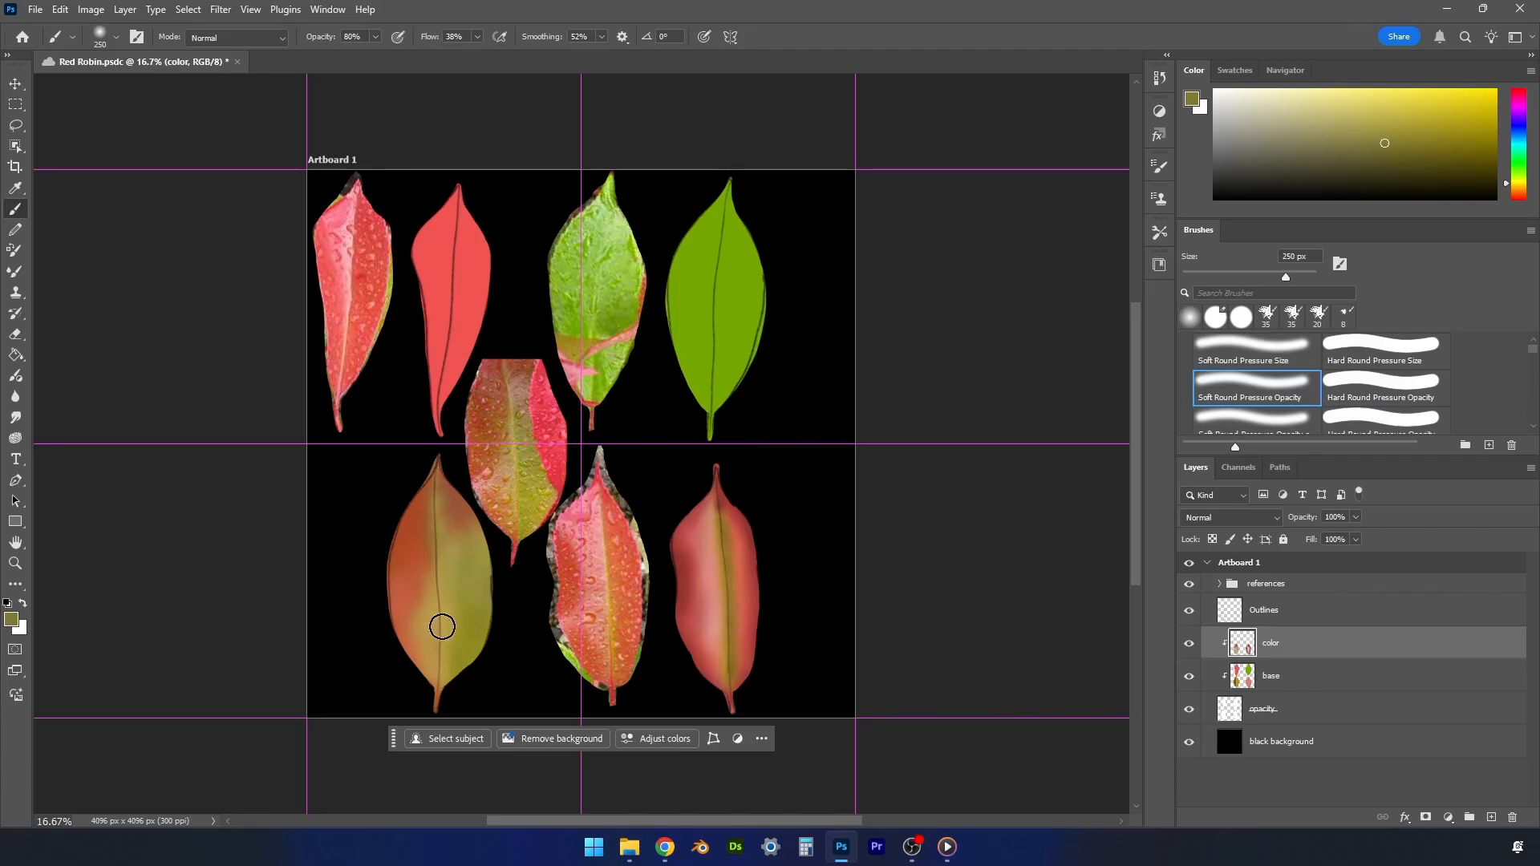
- Sample red from the central reference leaf and paint the lower-left painted leaf's stem and edges with an 80 px brush
left_click(529, 549, "alt")
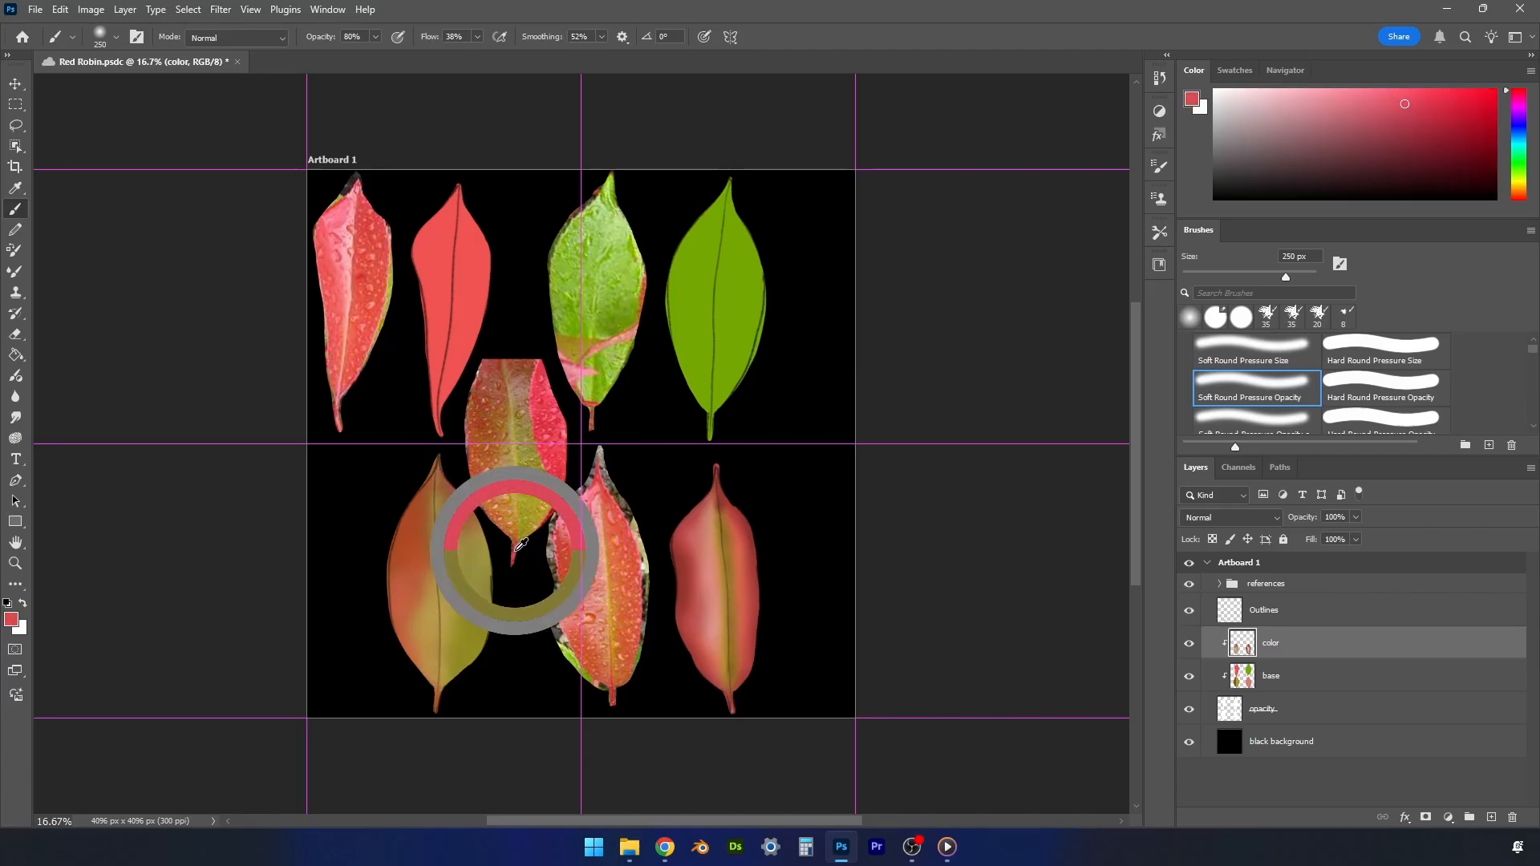
key("bracketleft")
key("bracketleft")
key("bracketleft")
key("bracketleft")
key("bracketleft")
key("bracketleft")
key("bracketleft")
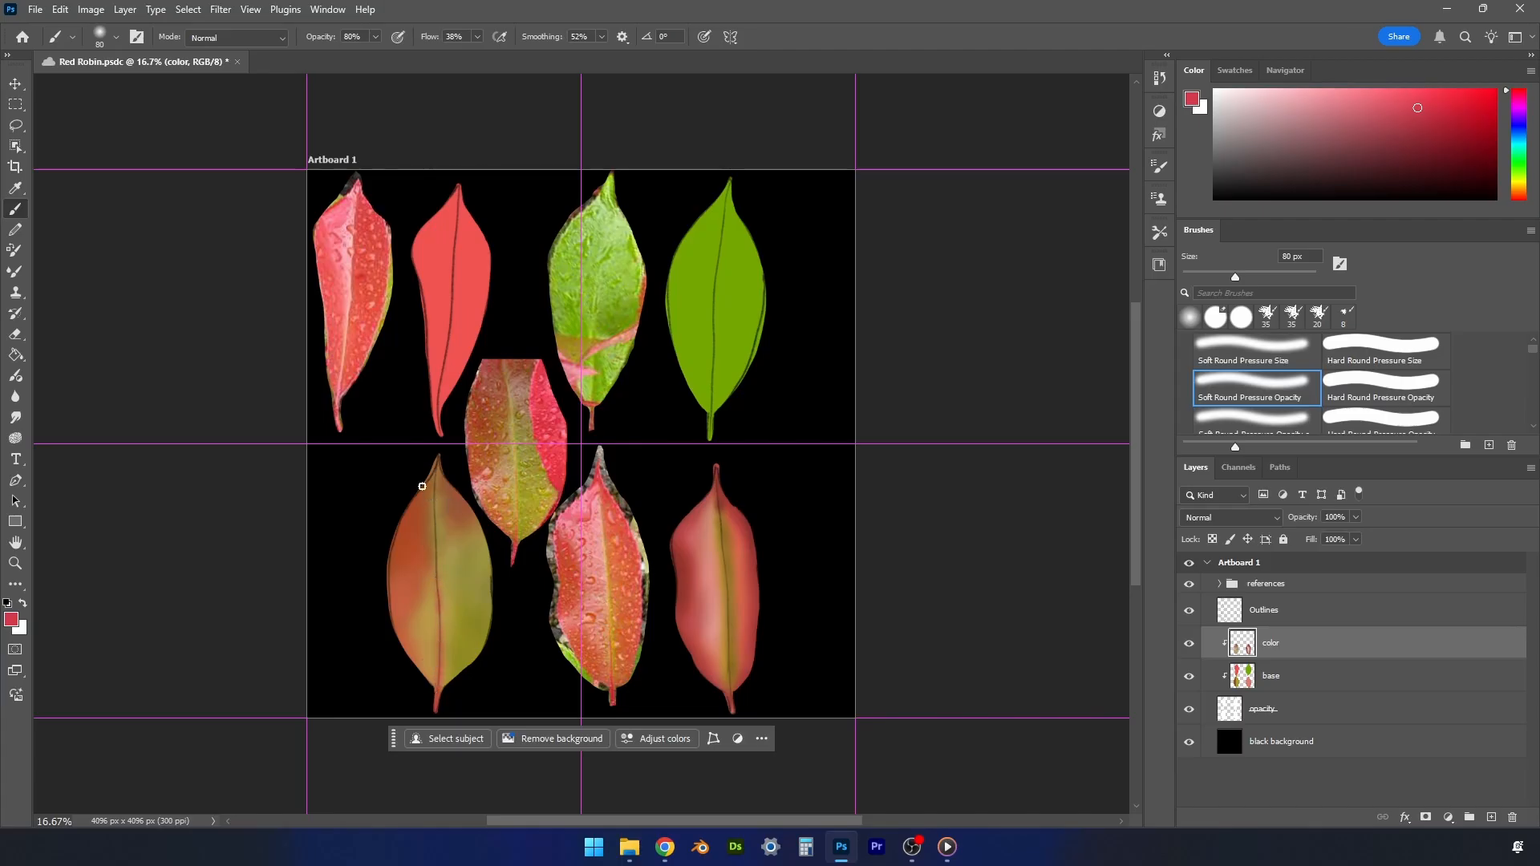
- With a 175 px brush, soften red along the lower-left painted leaf's edges and blend sampled olive into its upper right half
key("bracketright")
key("bracketright")
key("bracketright")
key("bracketright")
left_click(462, 546, "alt")
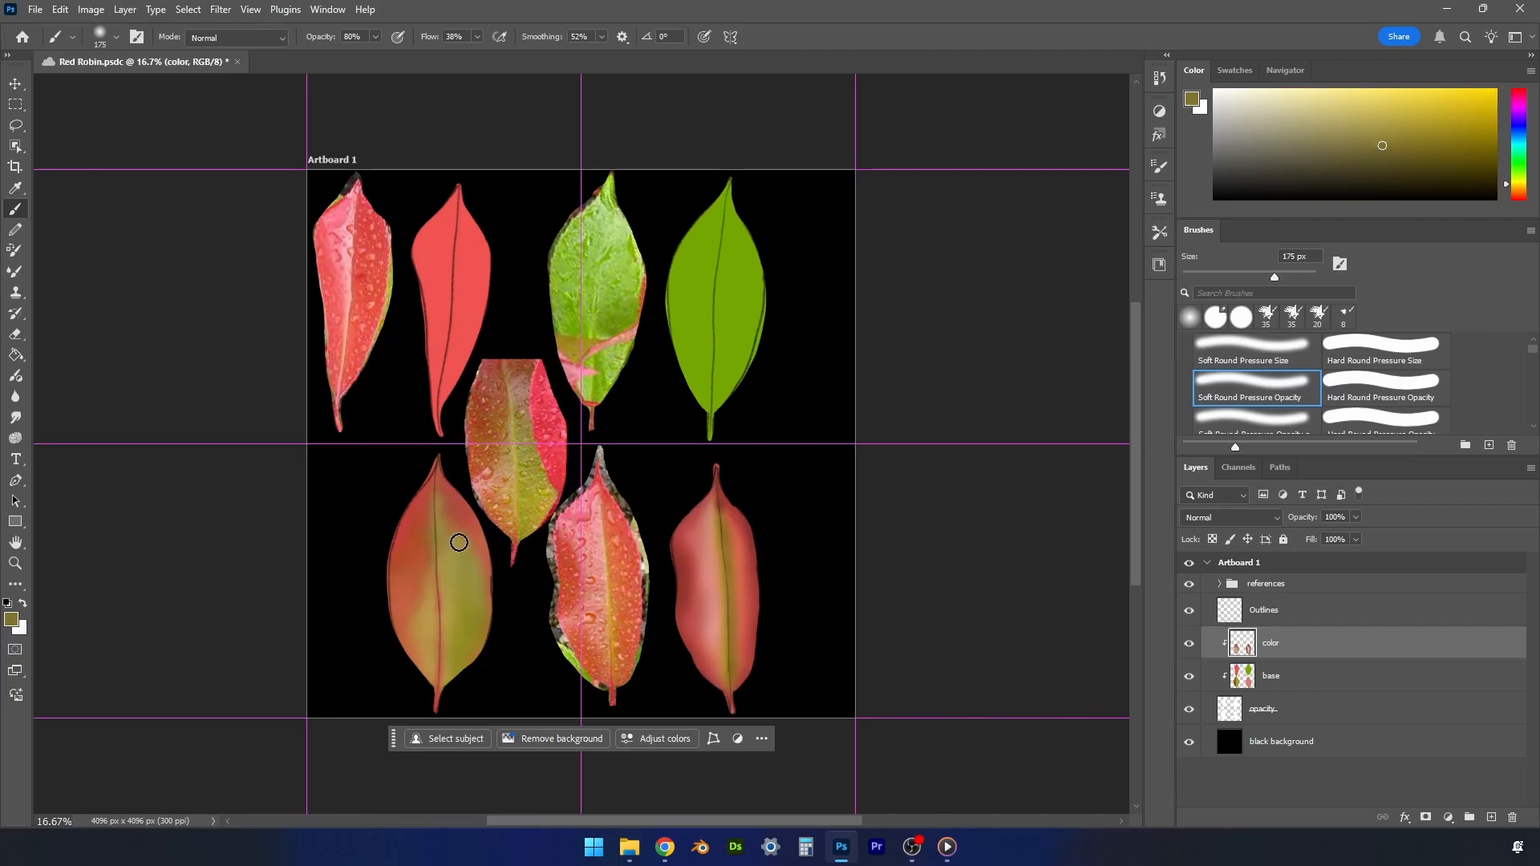
mouse_move(441, 530)
left_mouse_down()
mouse_move(447, 602)
mouse_move(466, 552)
left_mouse_up()
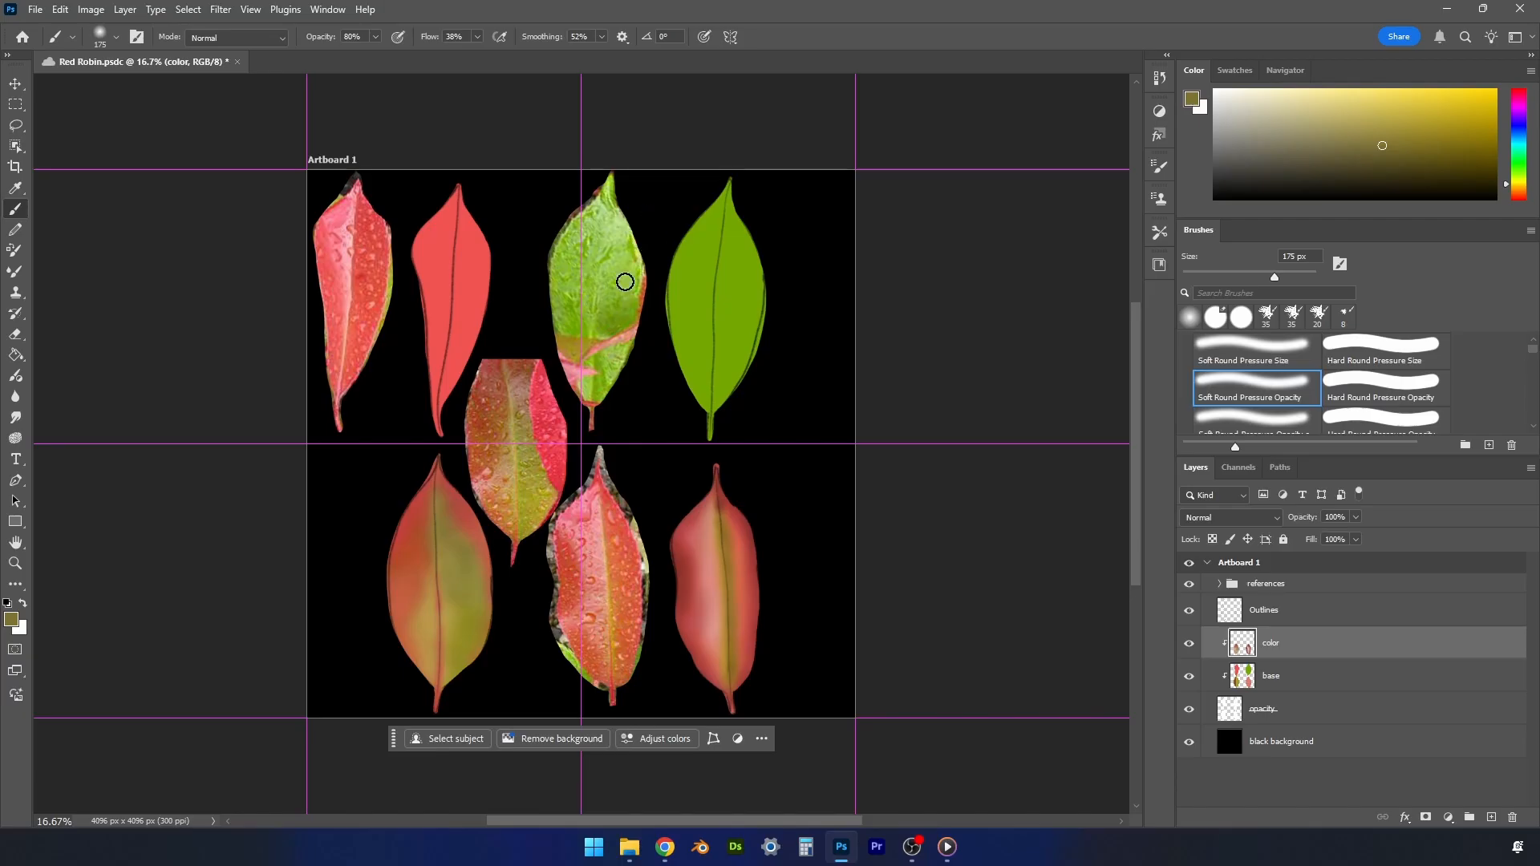
- Sample green from the upper reference leaf and shade the right side of the green painted leaf with a darker green
left_click(604, 373, "alt")
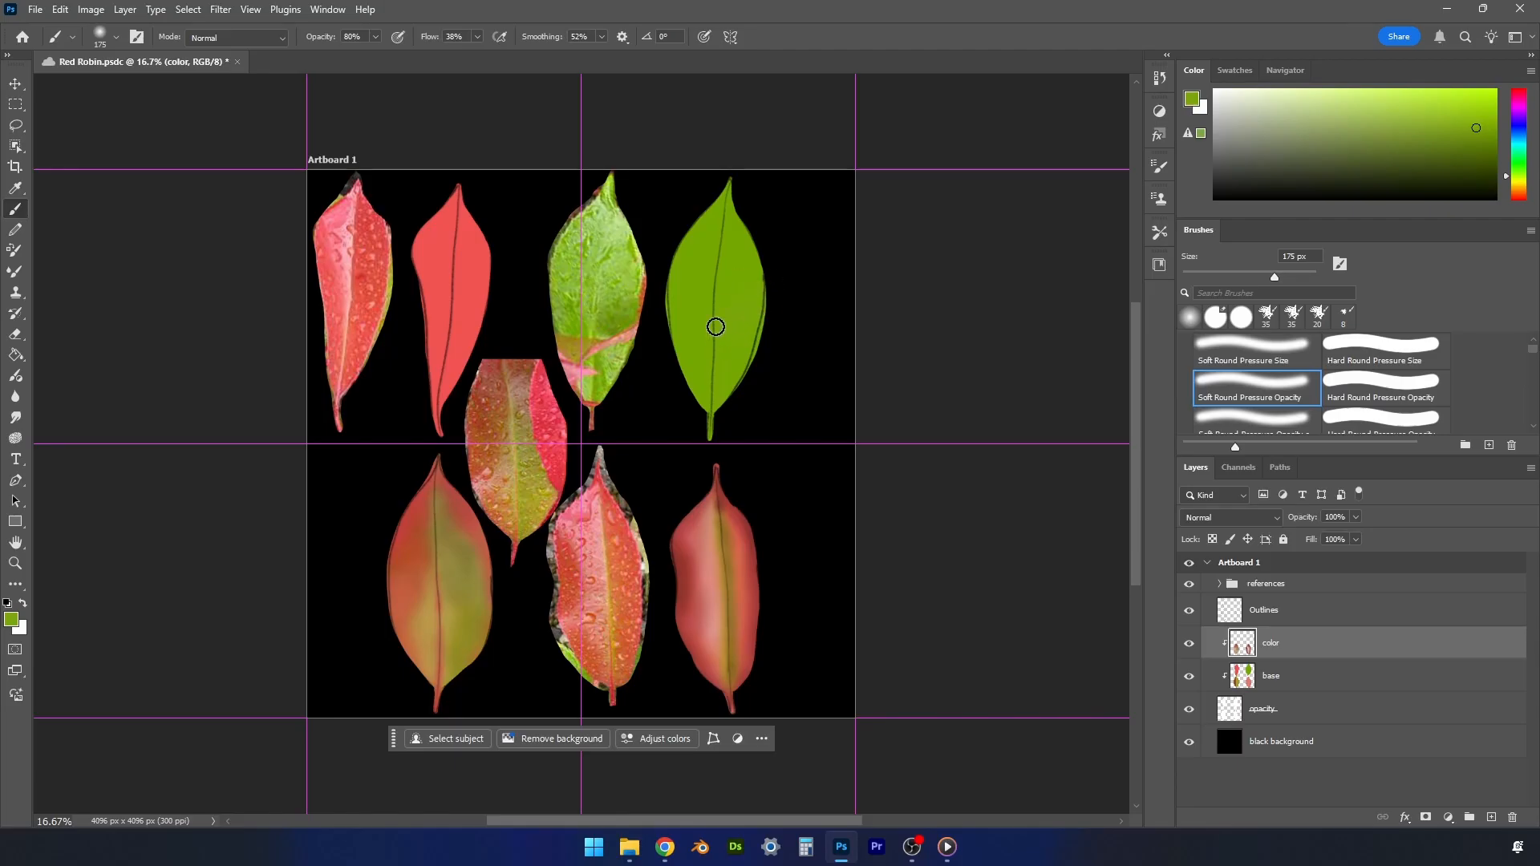
left_click(753, 301, "alt")
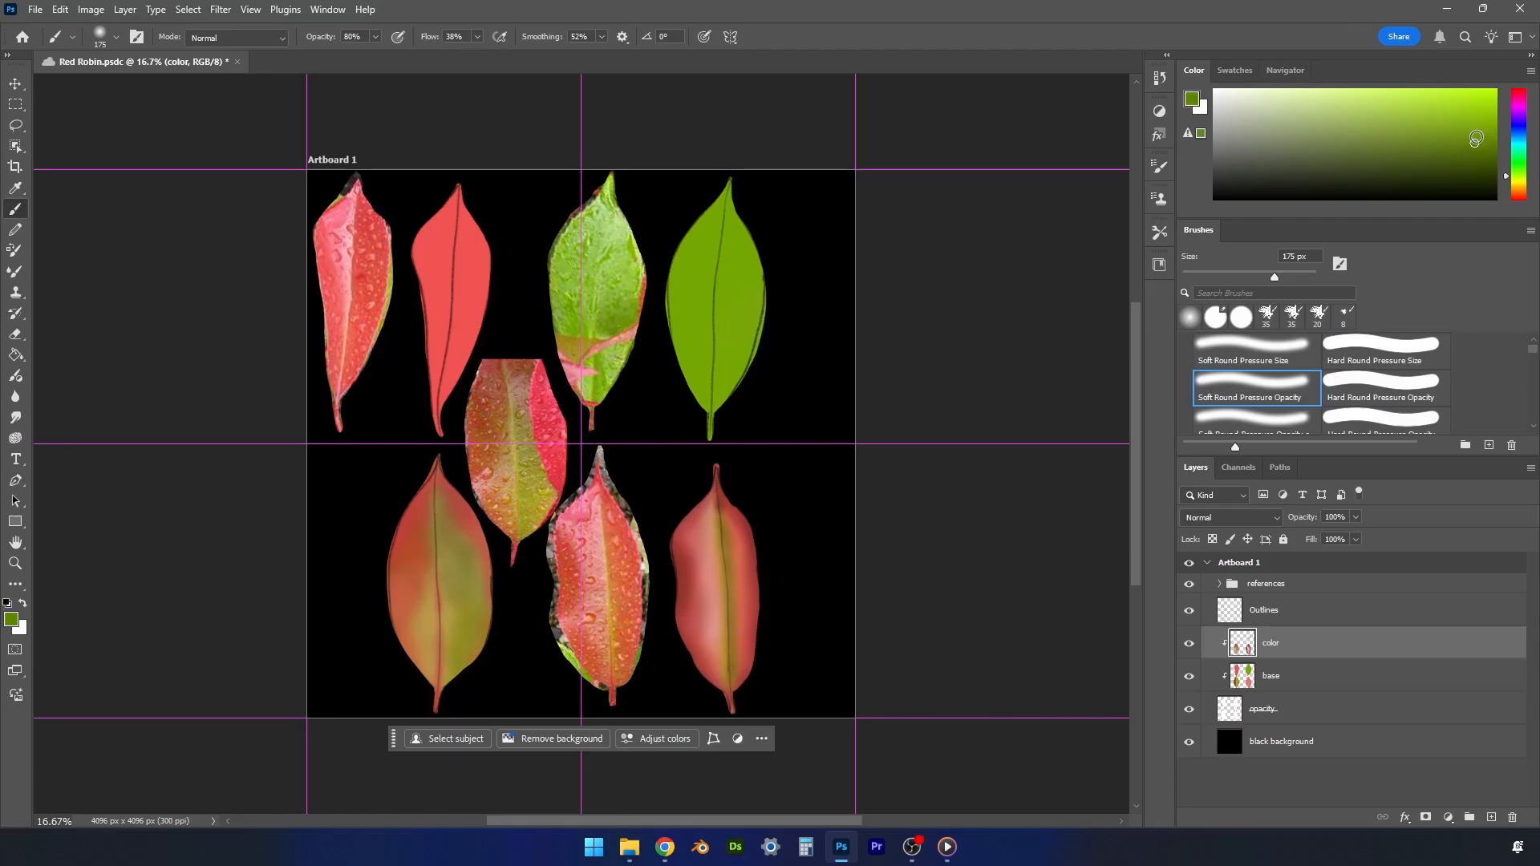
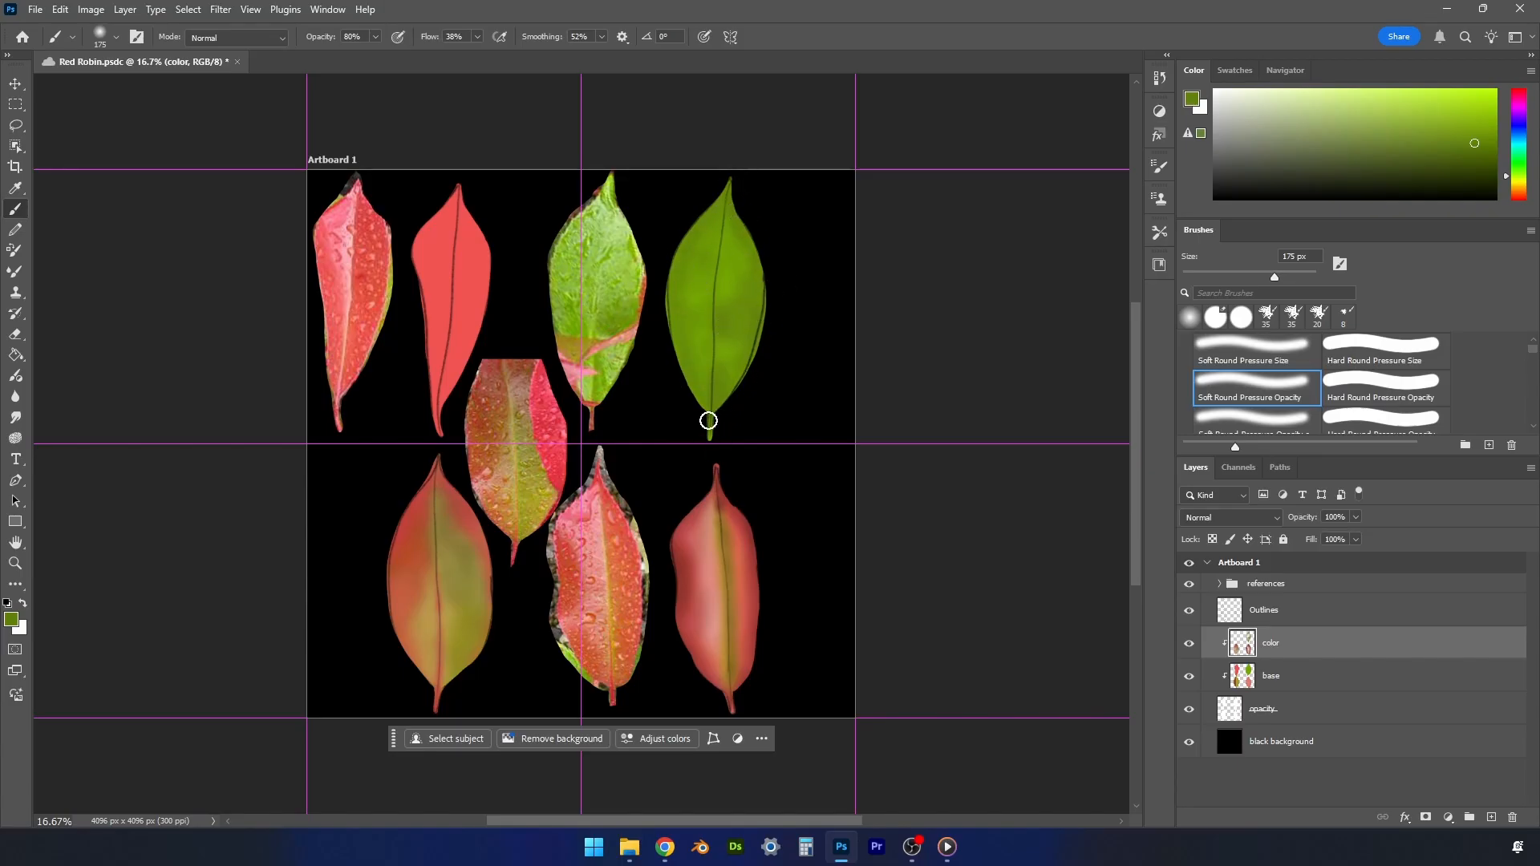
- Sample the reddish stem color from the green reference leaf and paint the green painted leaf's stem with a 90 px brush
left_click(594, 419, "alt")
key("bracketleft")
key("bracketleft")
key("bracketleft")
key("bracketleft")
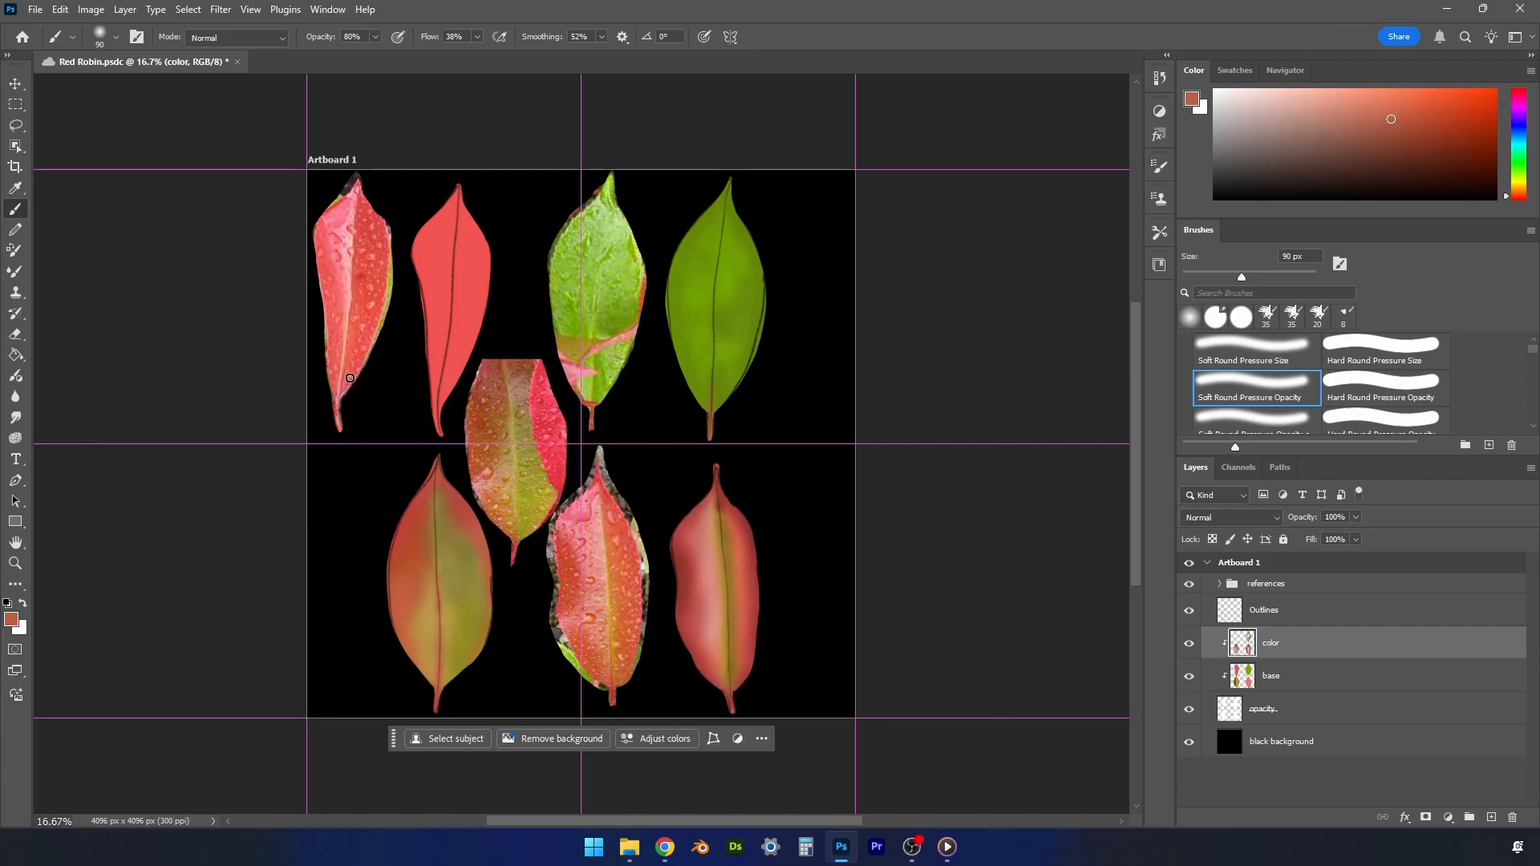
- Sample reds from the upper-left reference leaf and shade the red painted leaf beside it with a 175 px brush
mouse_move(350, 378)
left_mouse_down()
mouse_move(359, 185)
mouse_move(390, 233)
left_mouse_up()
left_click(382, 256, "alt")
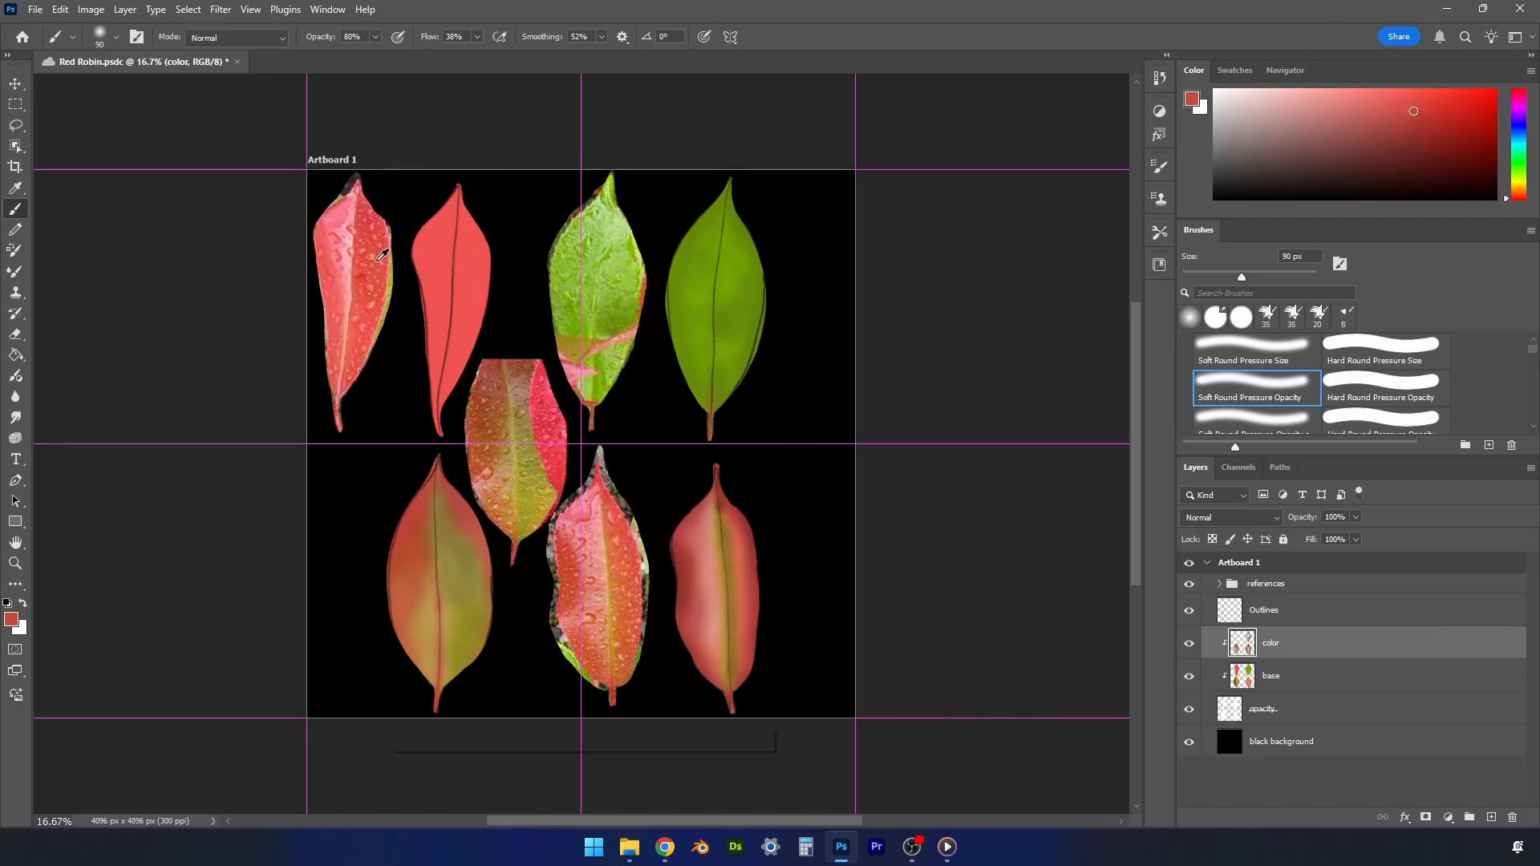
key("bracketright")
key("bracketright")
key("bracketright")
key("bracketright")
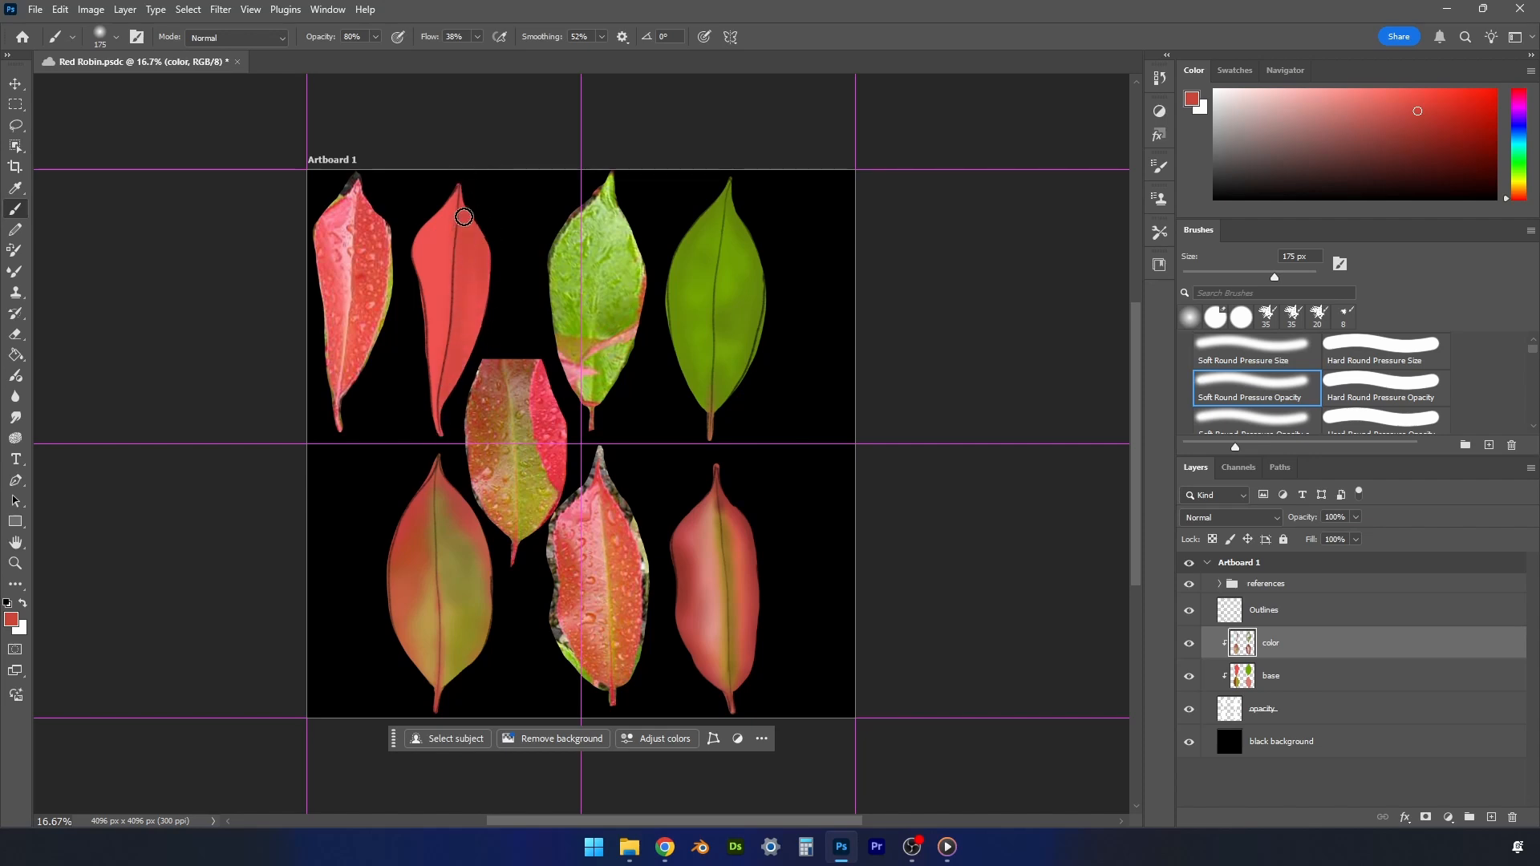
left_click(450, 378, "alt")
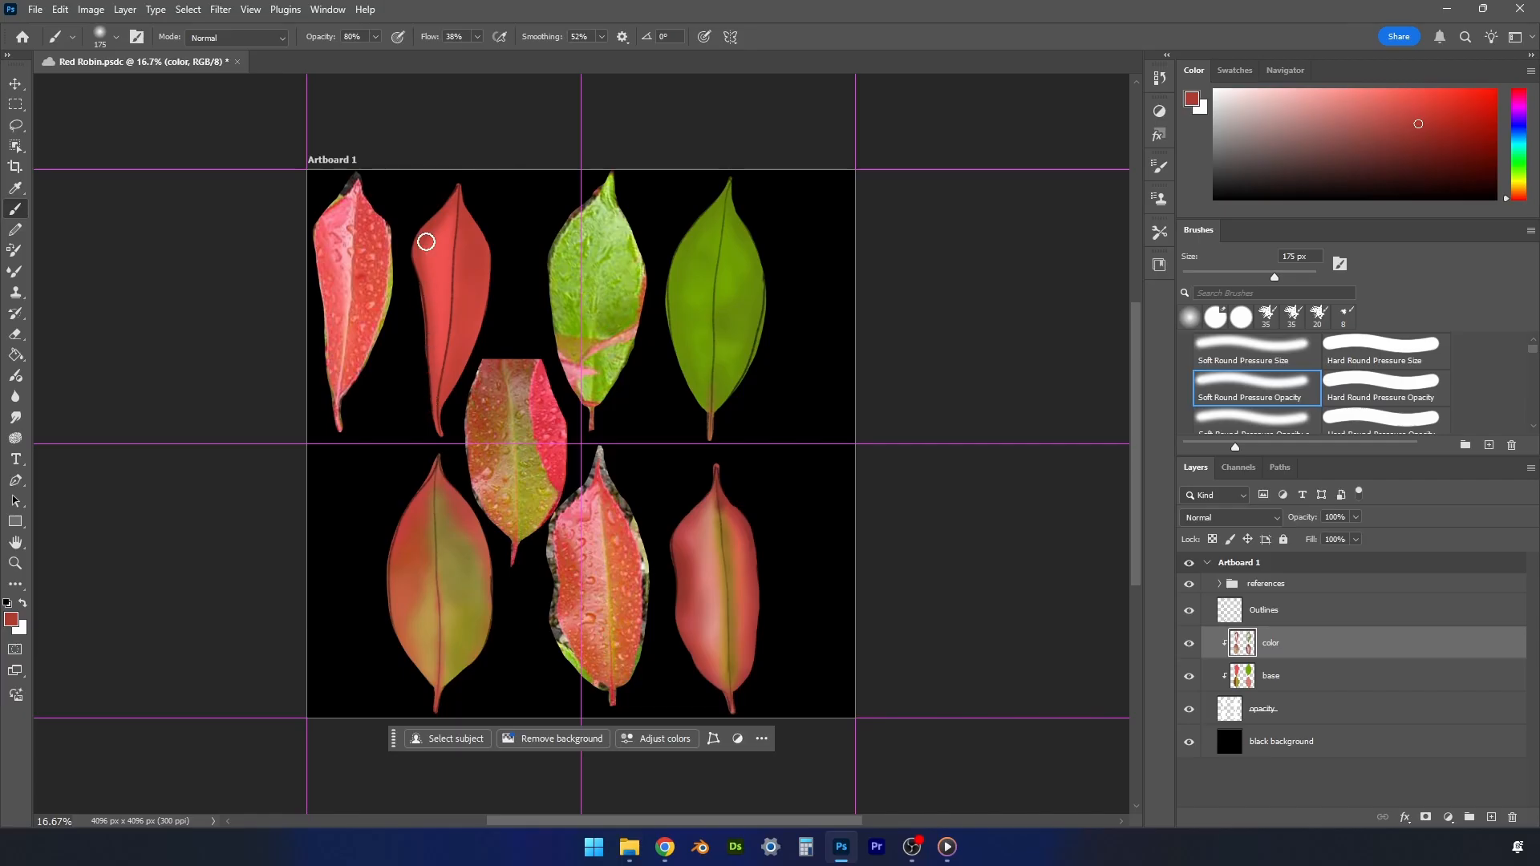
- Sample light pinks from the upper-left reference leaf and paint highlights on the red painted leaf's left half with 70 and 125 px brushes
left_click(355, 290, "alt")
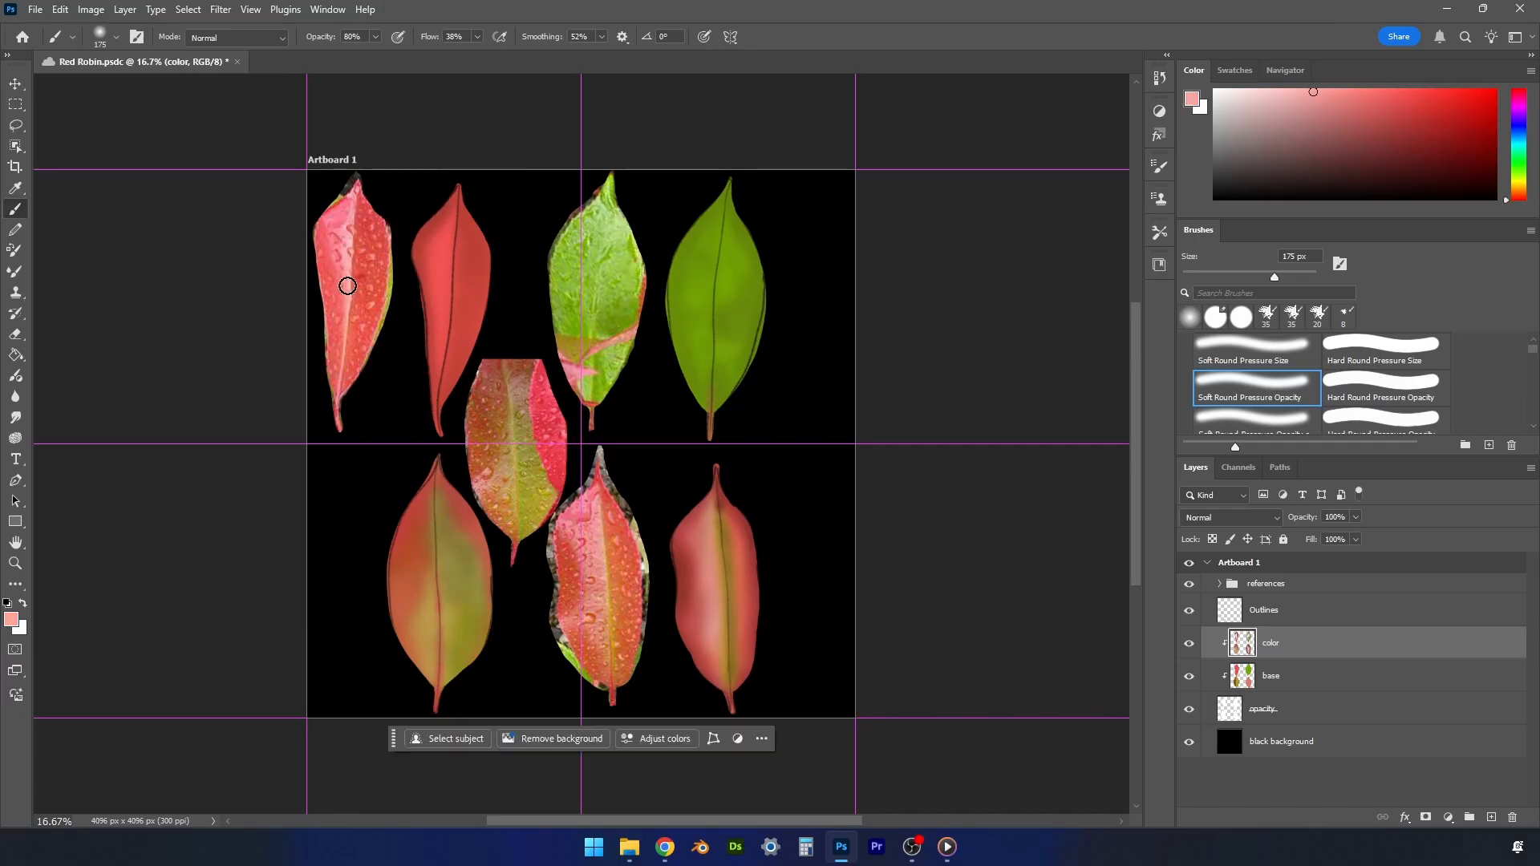
key("bracketleft")
key("bracketleft")
key("bracketleft")
key("bracketleft")
key("bracketleft")
key("bracketleft")
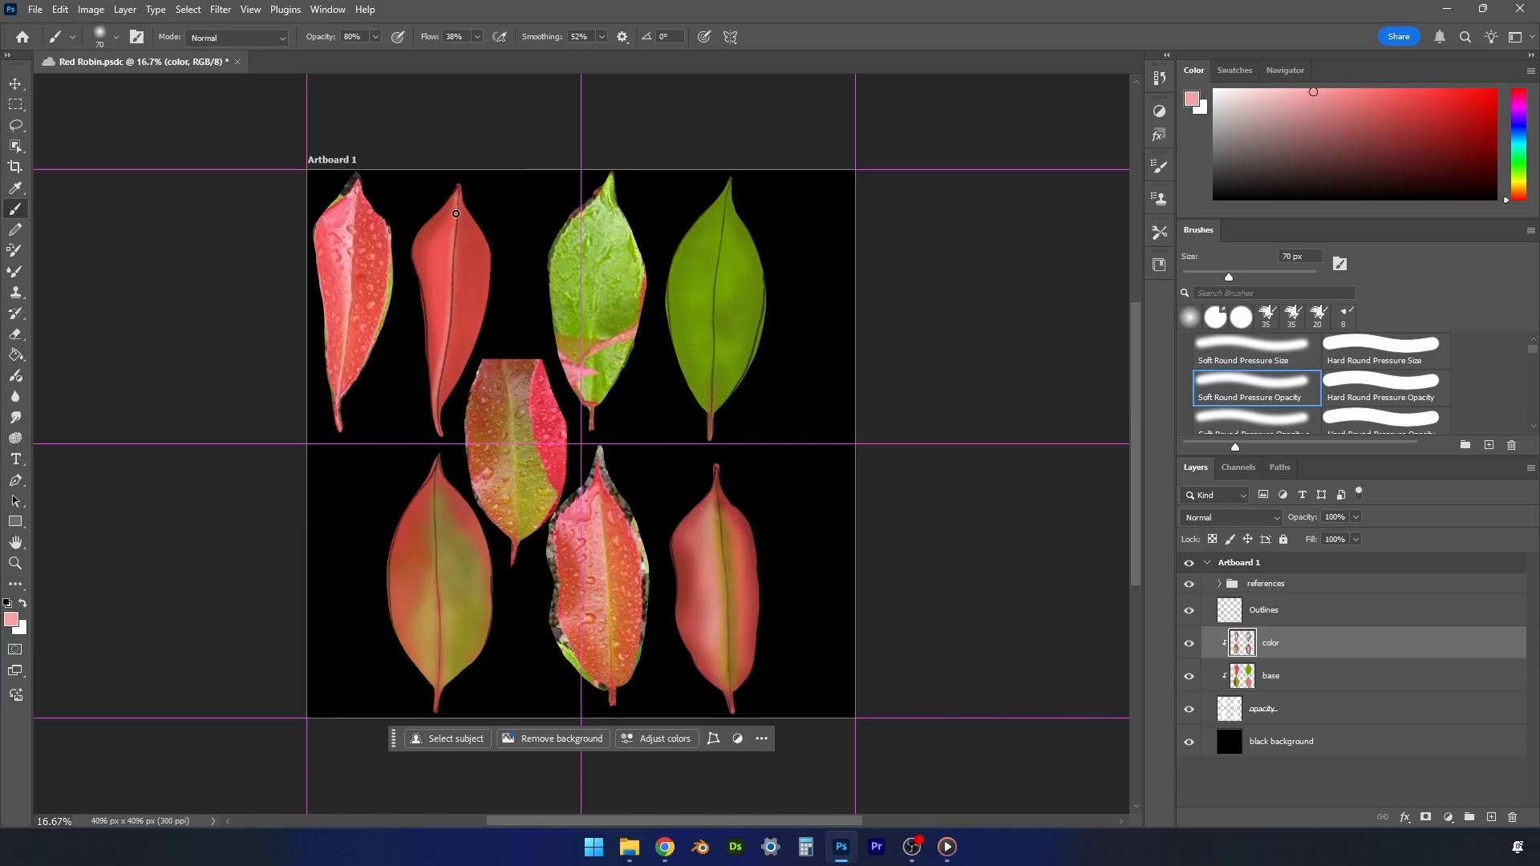
key("bracketright")
key("bracketright")
key("bracketright")
key("bracketright")
left_click(343, 234, "alt")
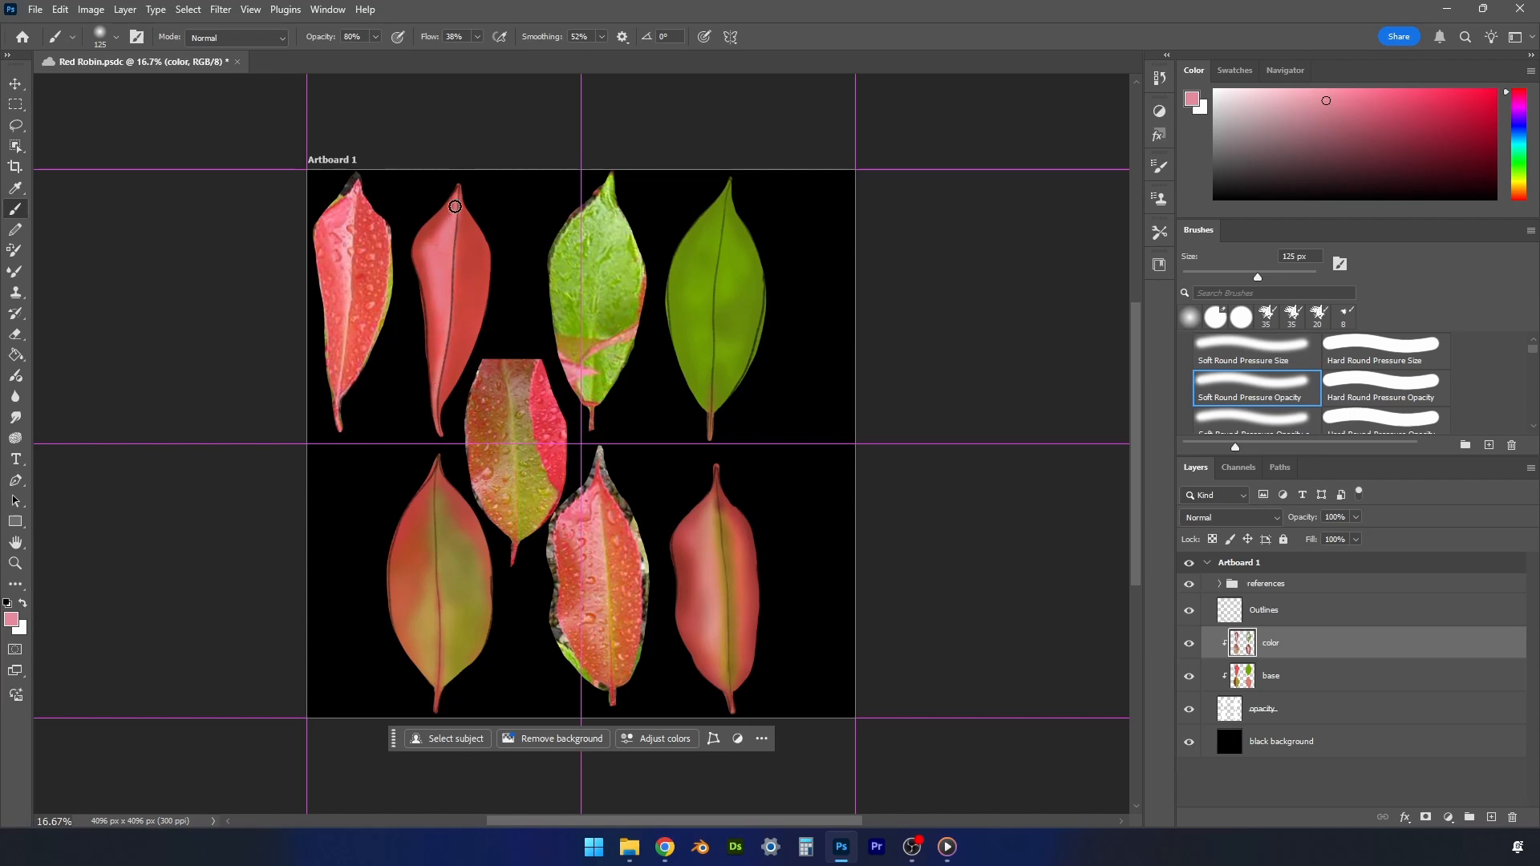
left_click(436, 232, "alt")
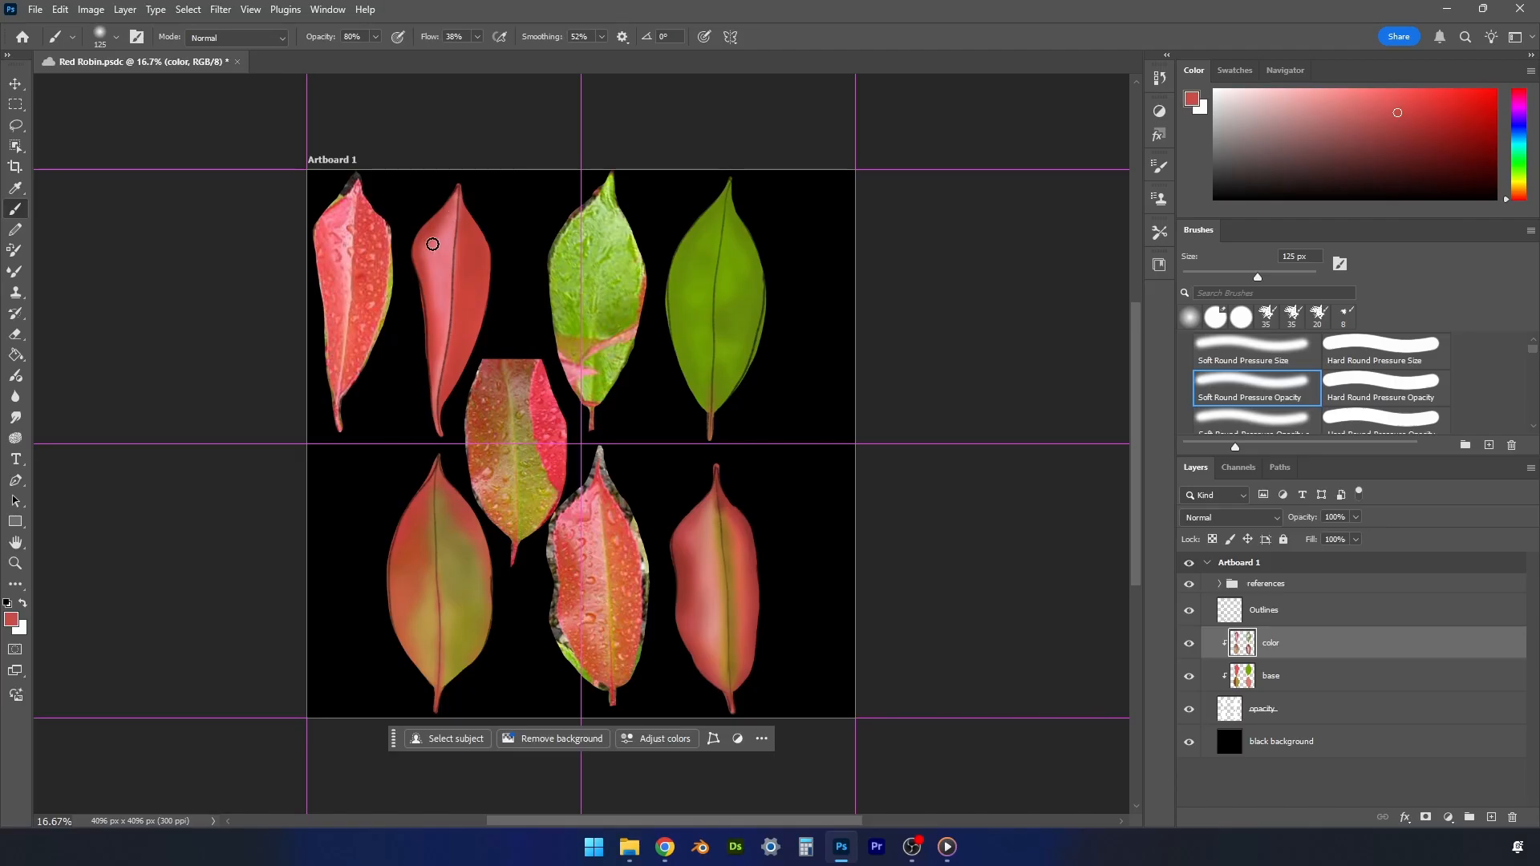
- Choose a darker red and deepen the shading on the upper-left painted leaf with an 80 px brush
left_click(466, 216, "alt")
left_click(1414, 130)
key("bracketleft")
key("bracketleft")
key("bracketleft")
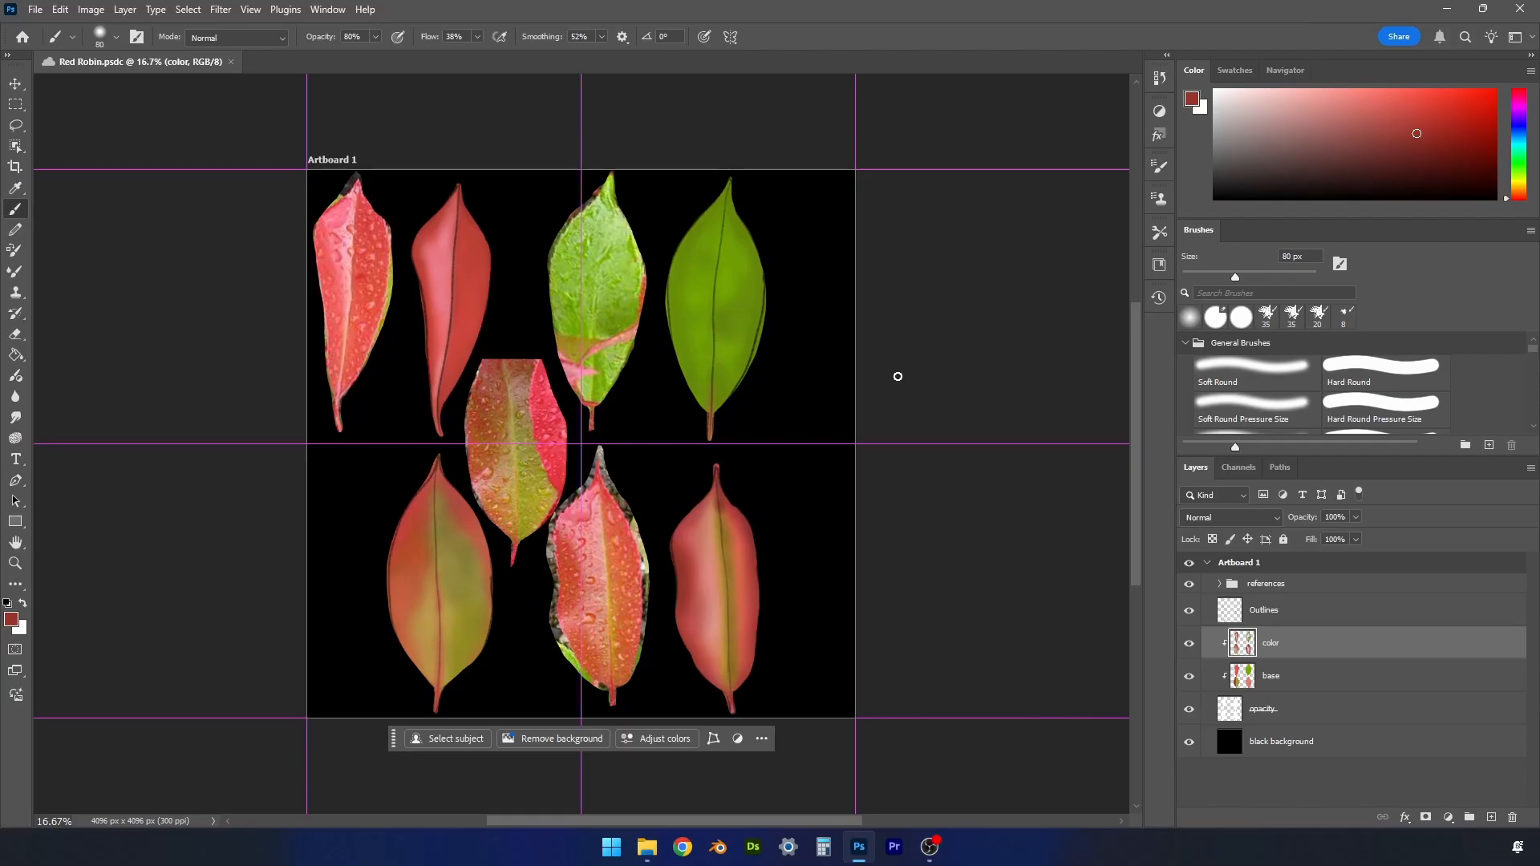
- Select the Hard Round Pressure Size brush and reduce its hardness to 25%
left_click(1357, 412)
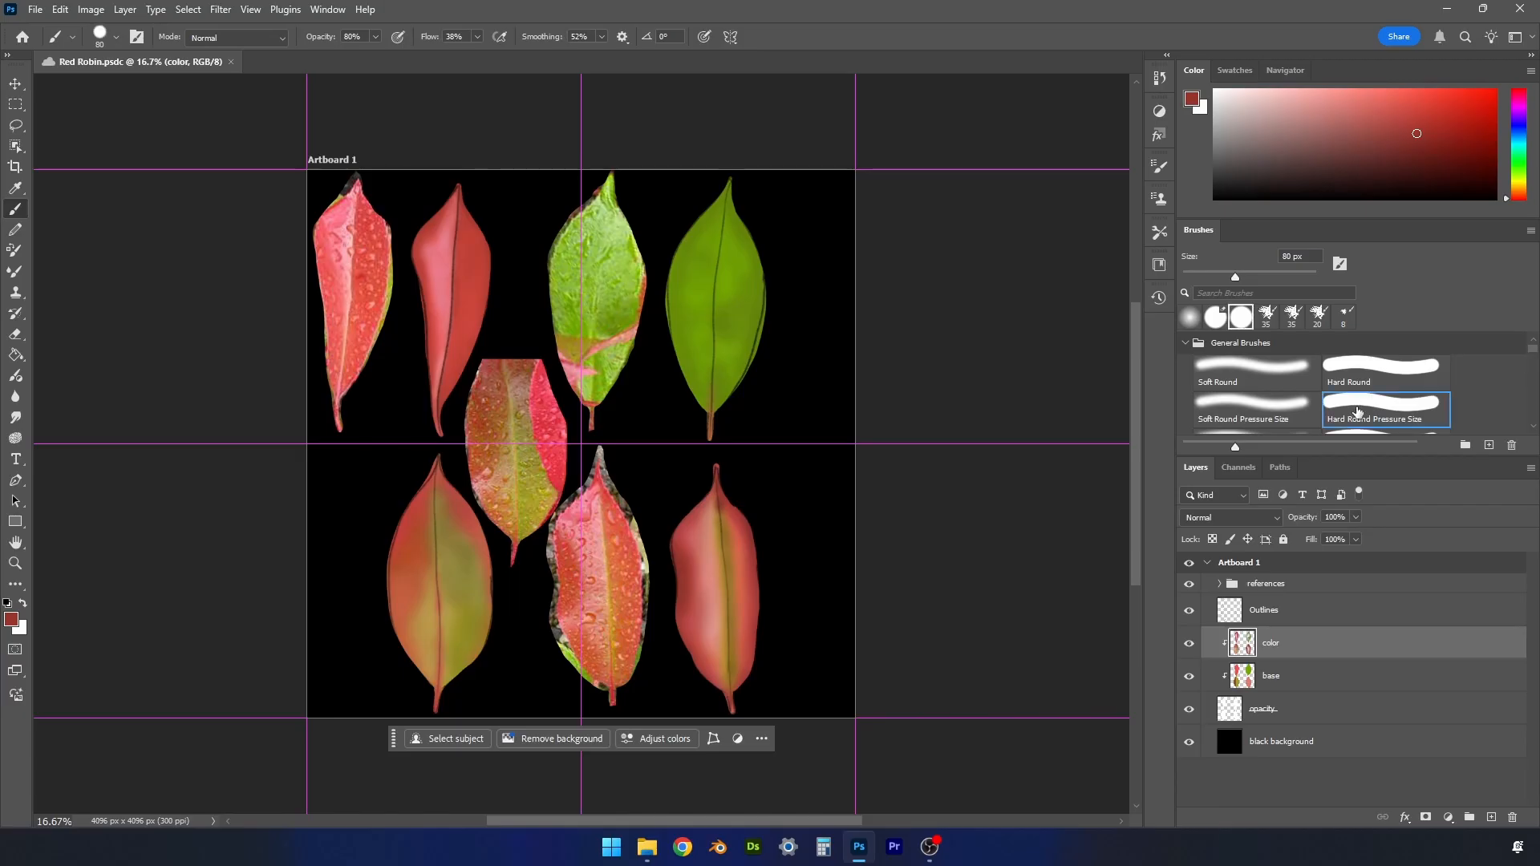
left_click(1160, 168)
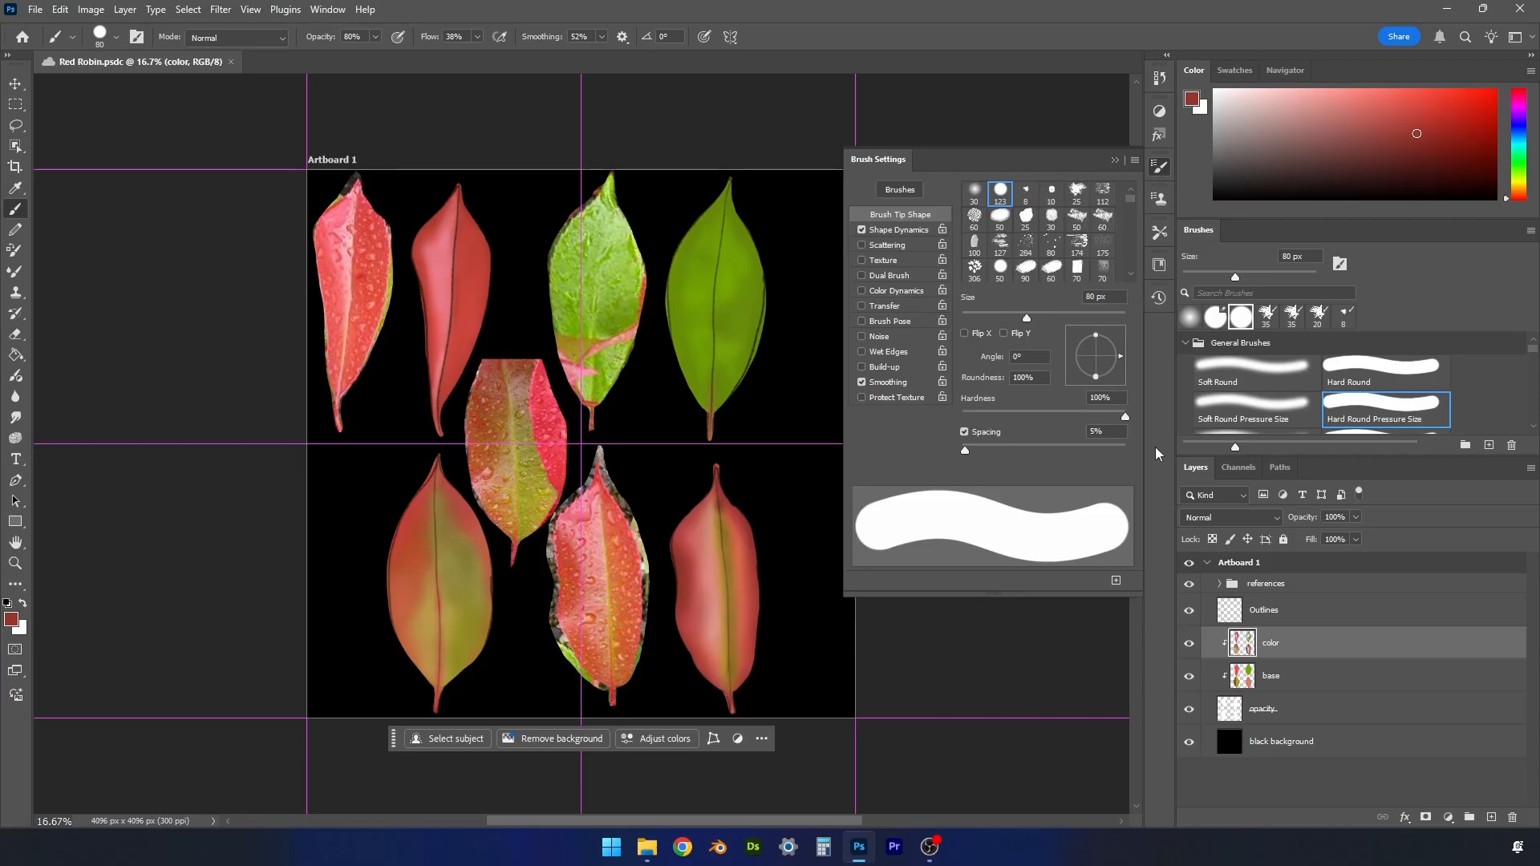
left_click_drag(1125, 417, 1015, 420)
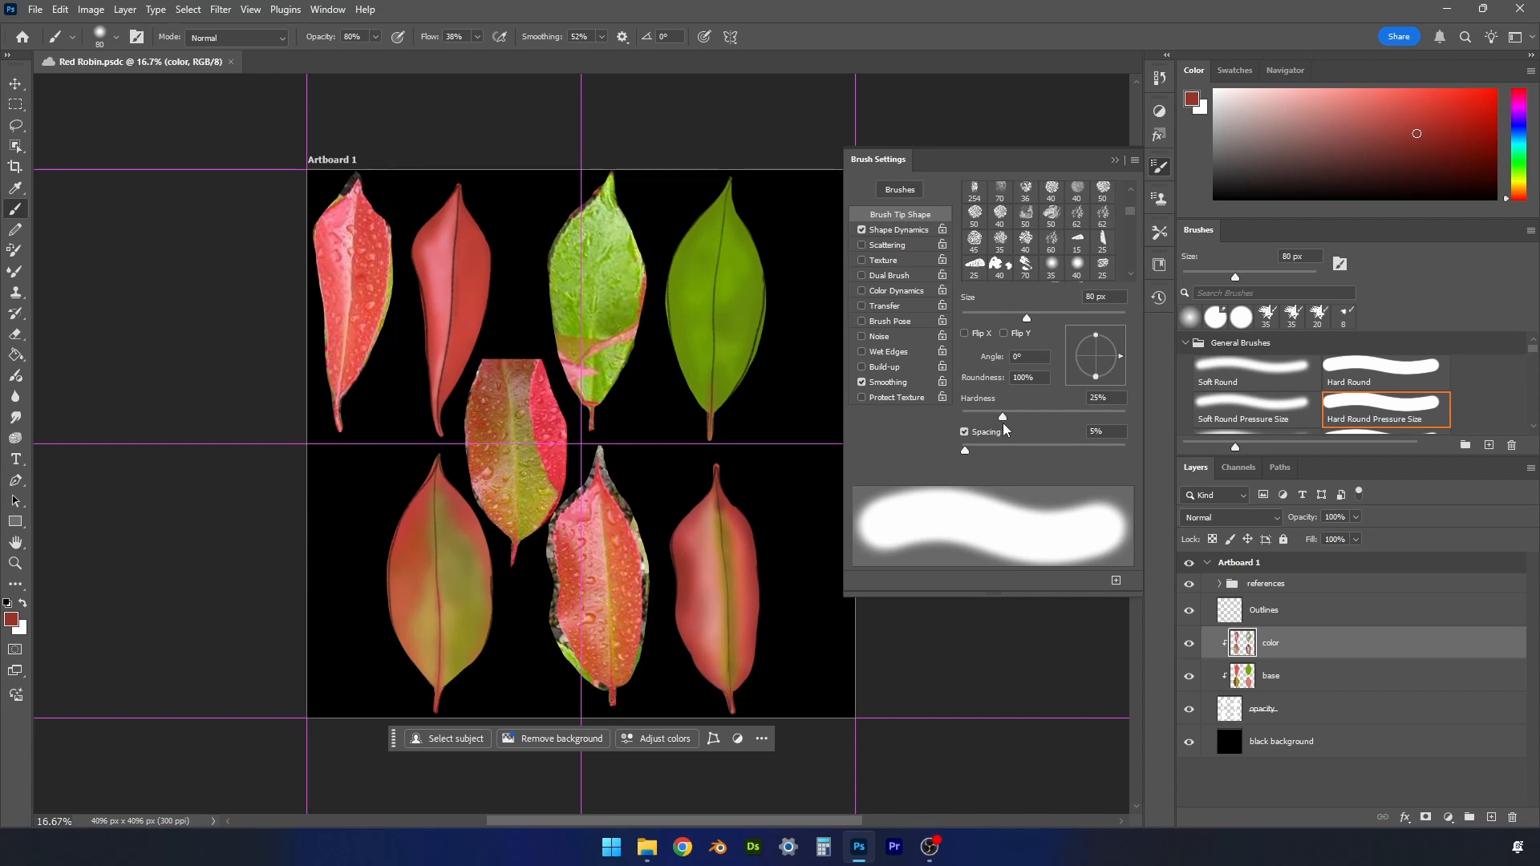
- Save the softened brush as a new preset named "20% hard pressure size" and close the brush settings
left_click(1116, 584)
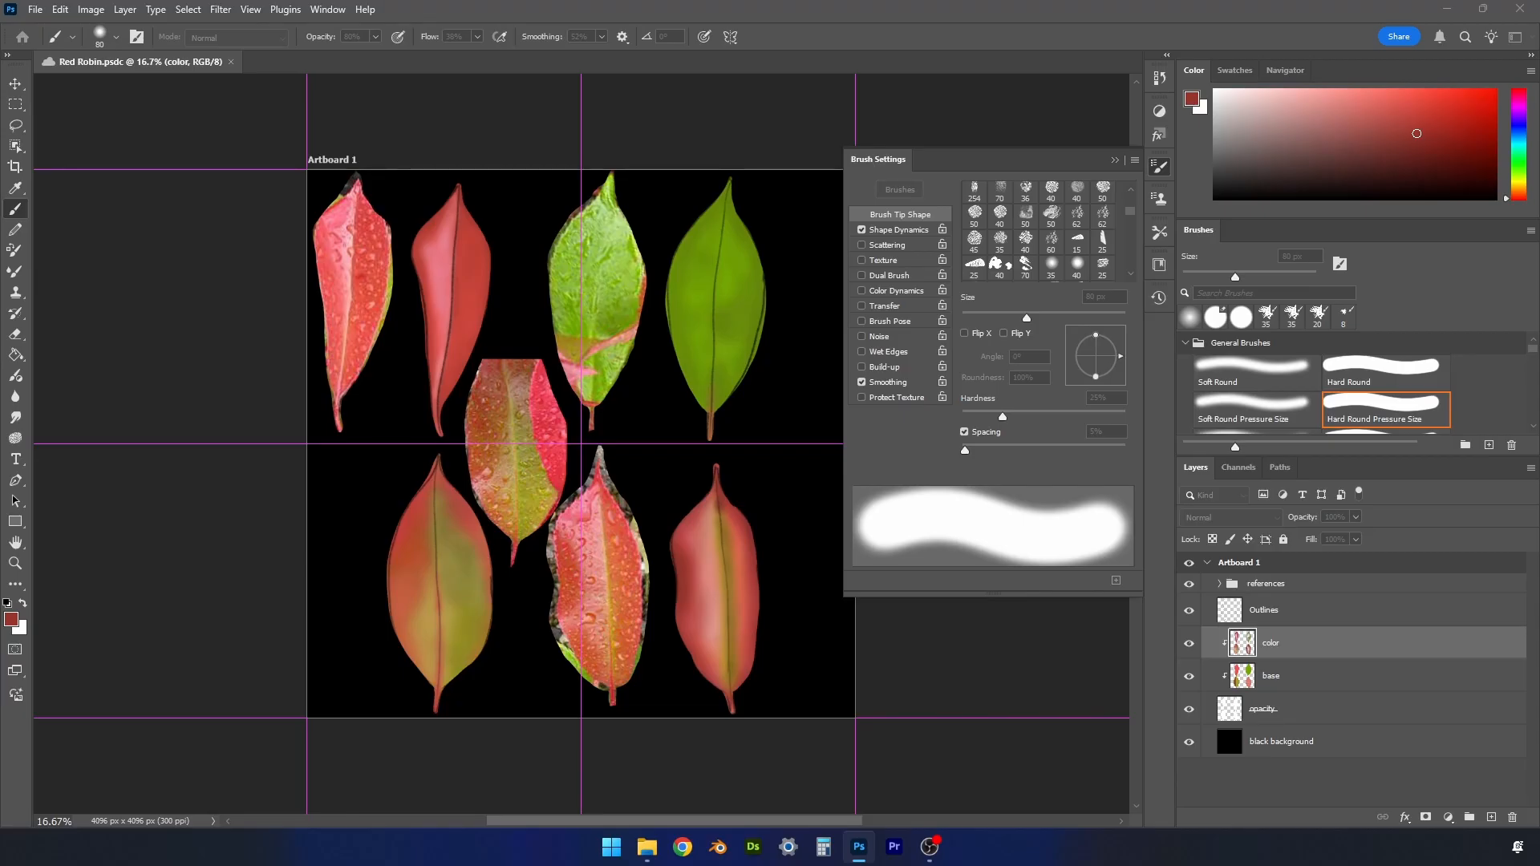
mouse_move(378, 425)
left_mouse_down()
mouse_move(567, 400)
mouse_move(442, 429)
left_mouse_up()
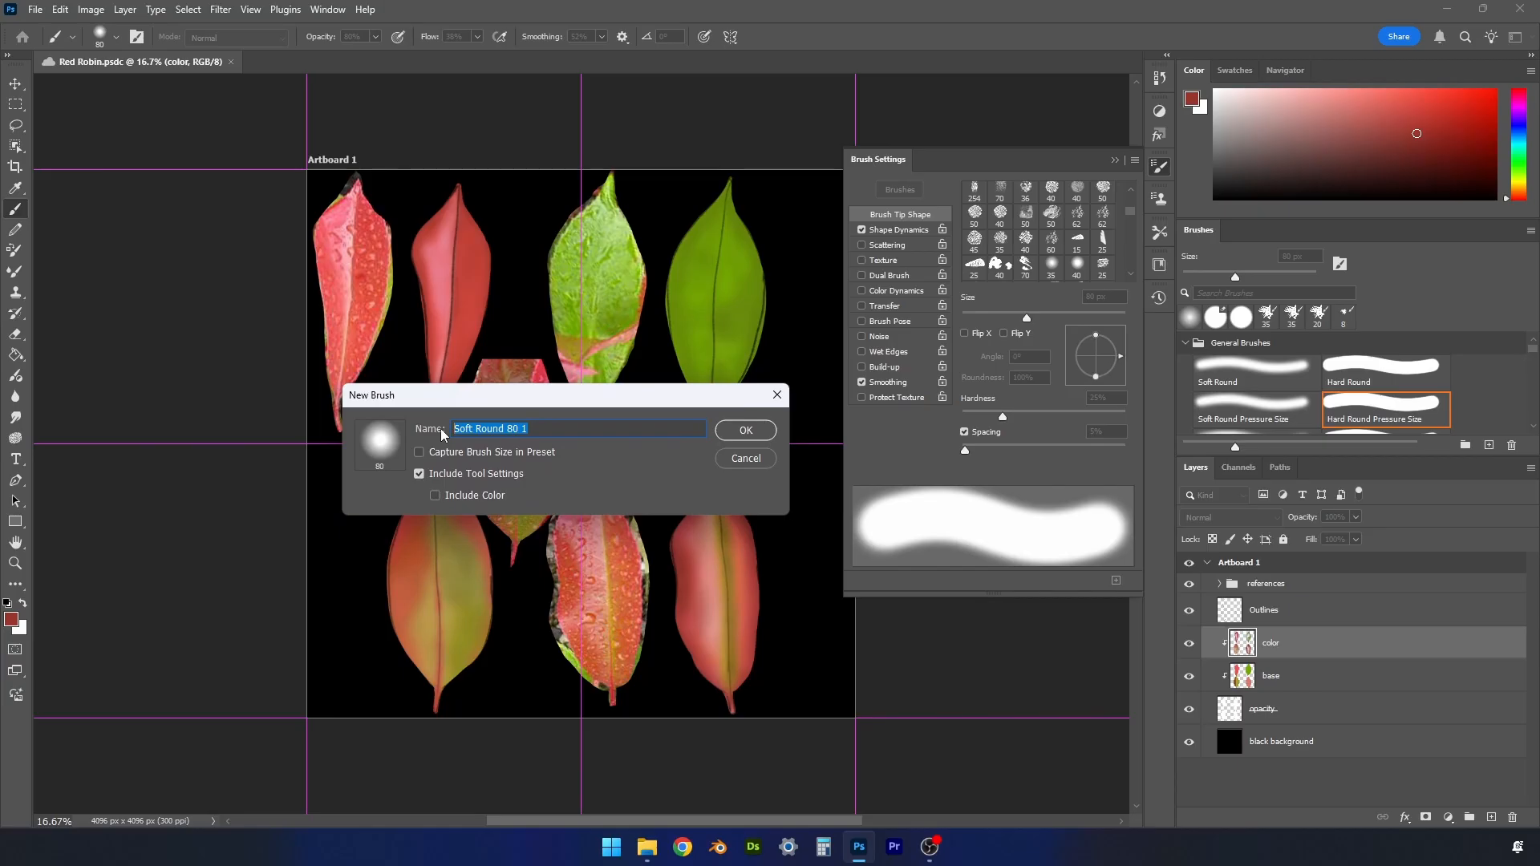
type("20")
type("% hard pressure size")
left_click(746, 430)
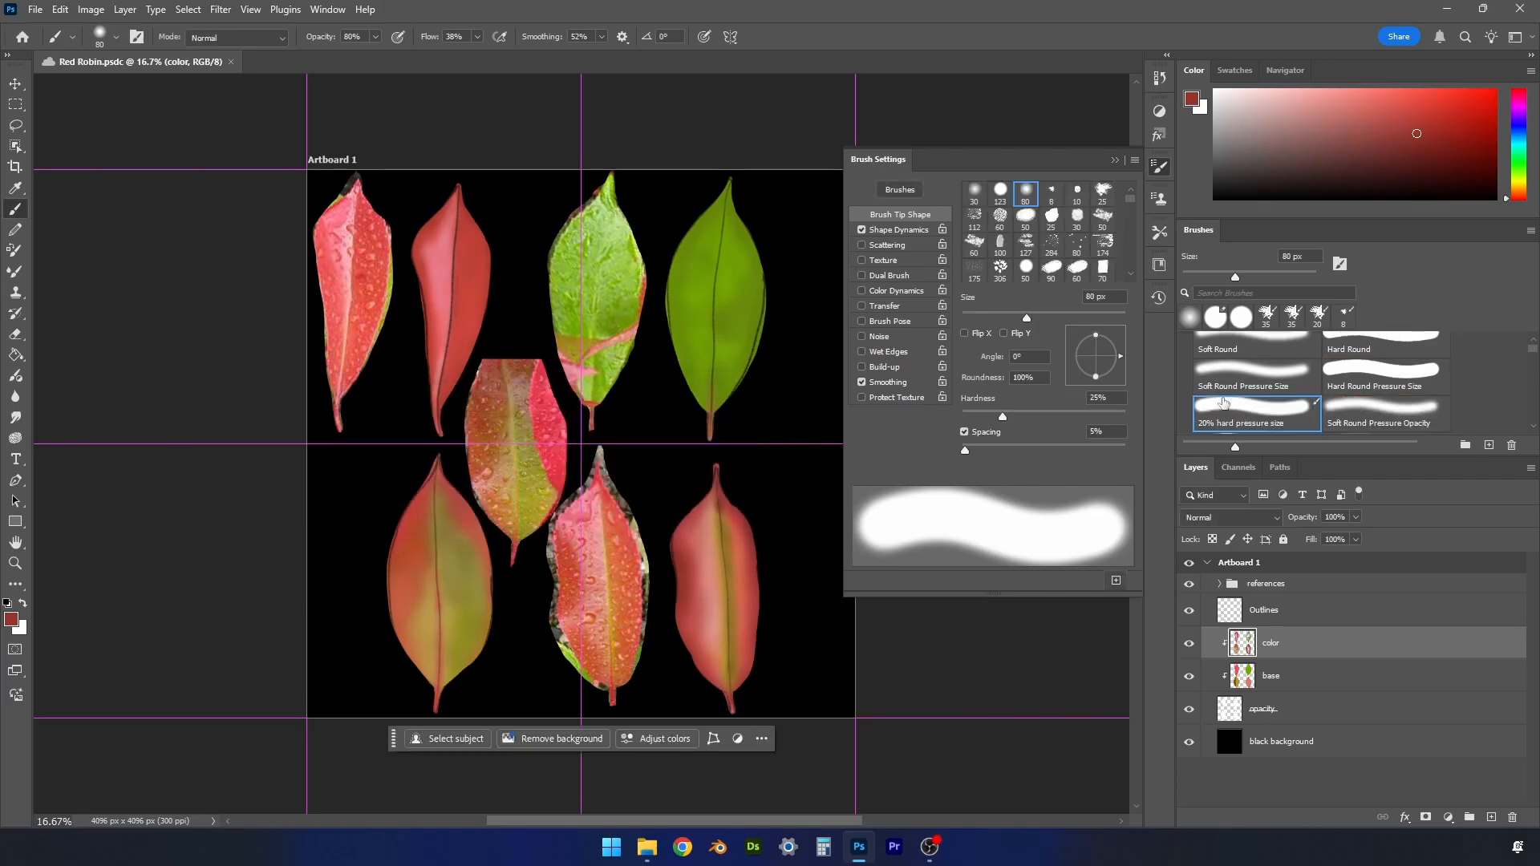
left_click(1112, 161)
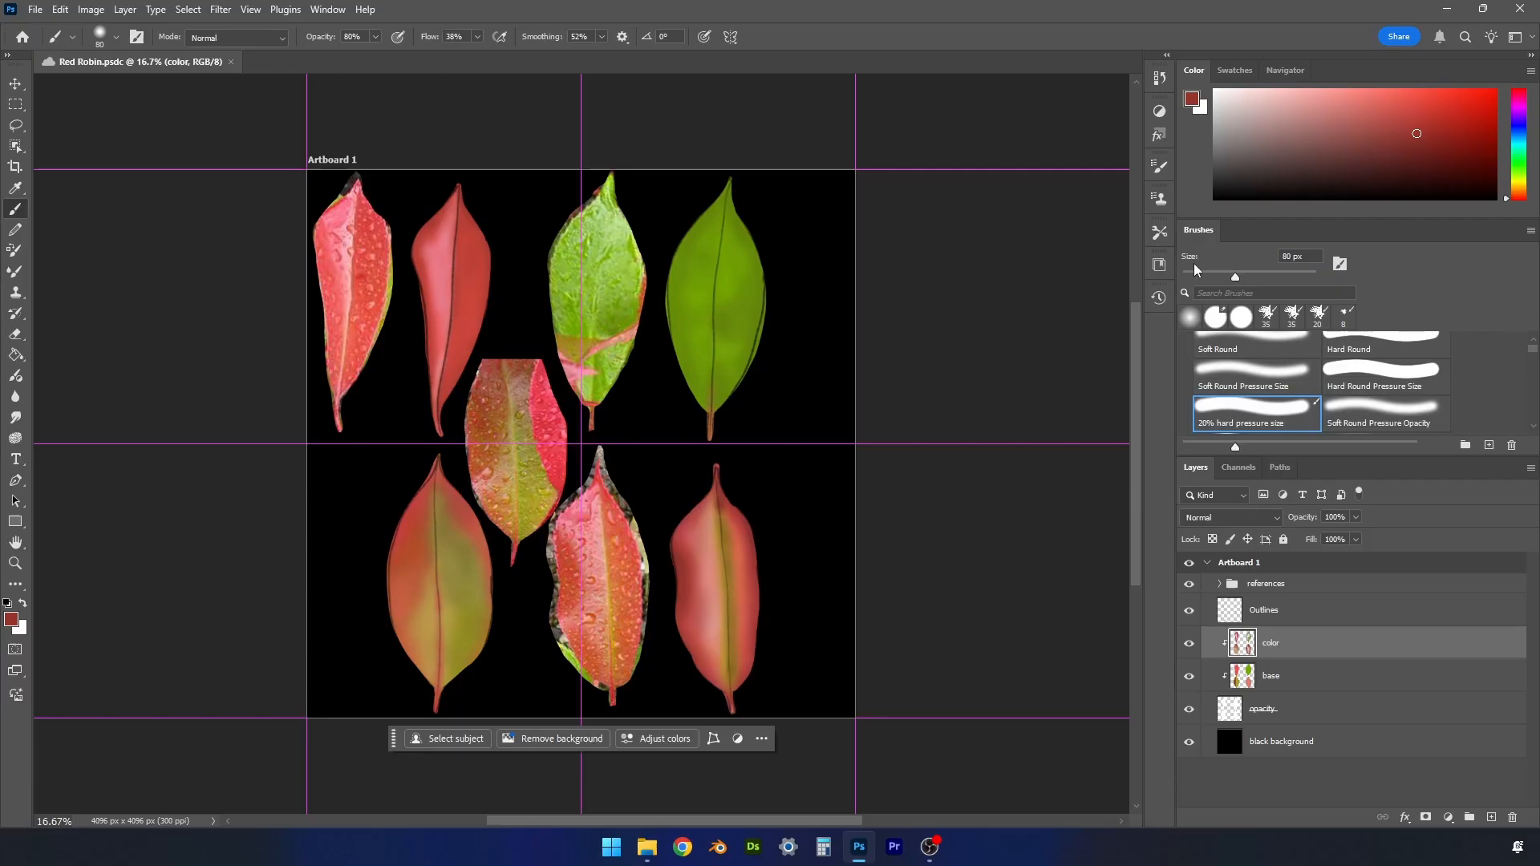
- Set up the 20% hard pressure size brush at 22% opacity and 150 px, and hide the Outlines layer
left_click(1263, 414)
left_click(374, 37)
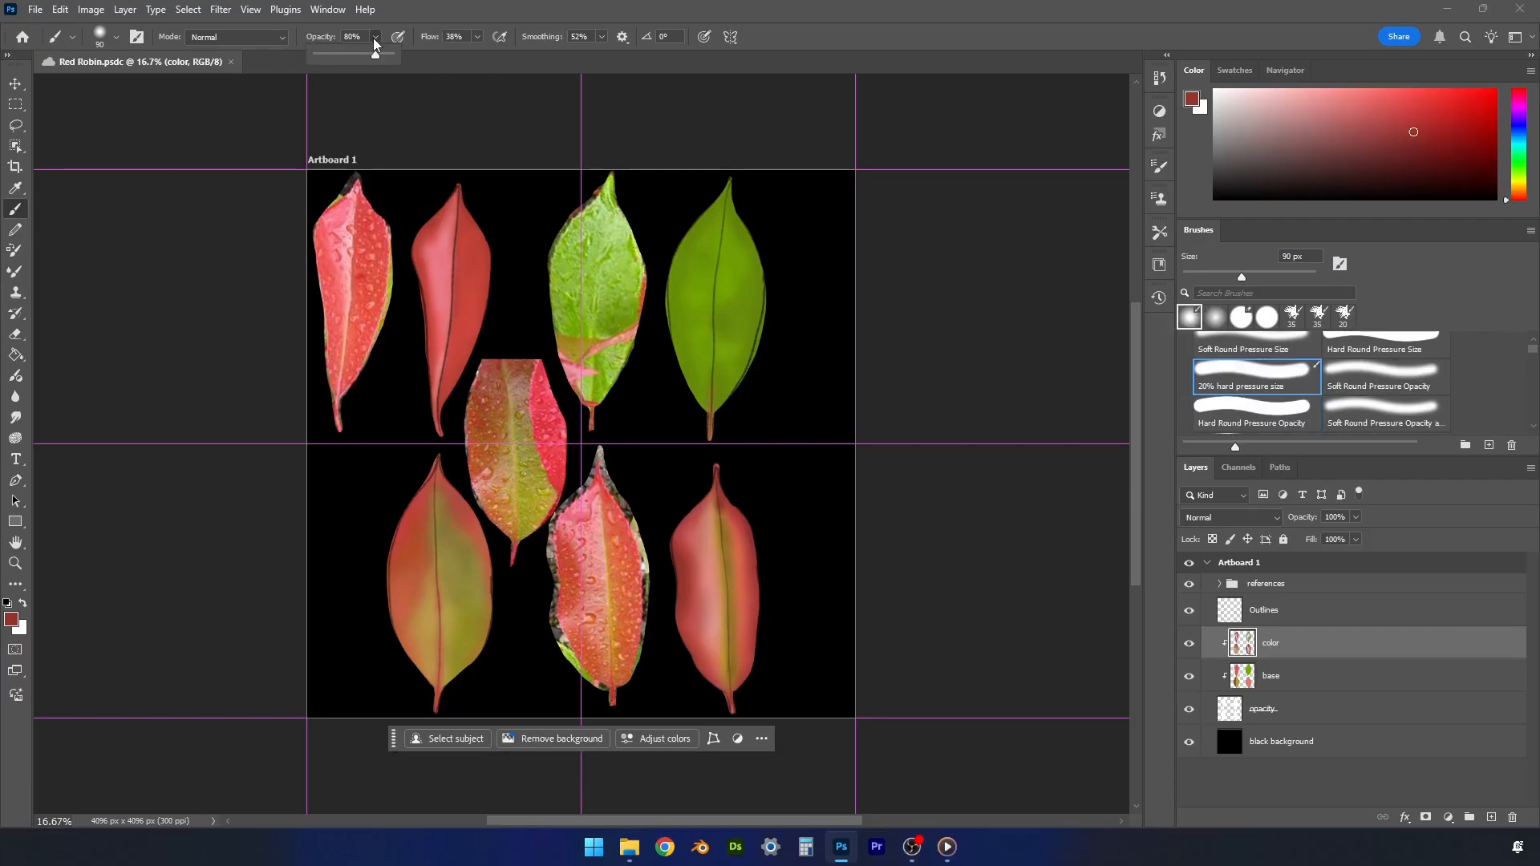
left_click_drag(376, 56, 357, 53)
left_click(834, 40)
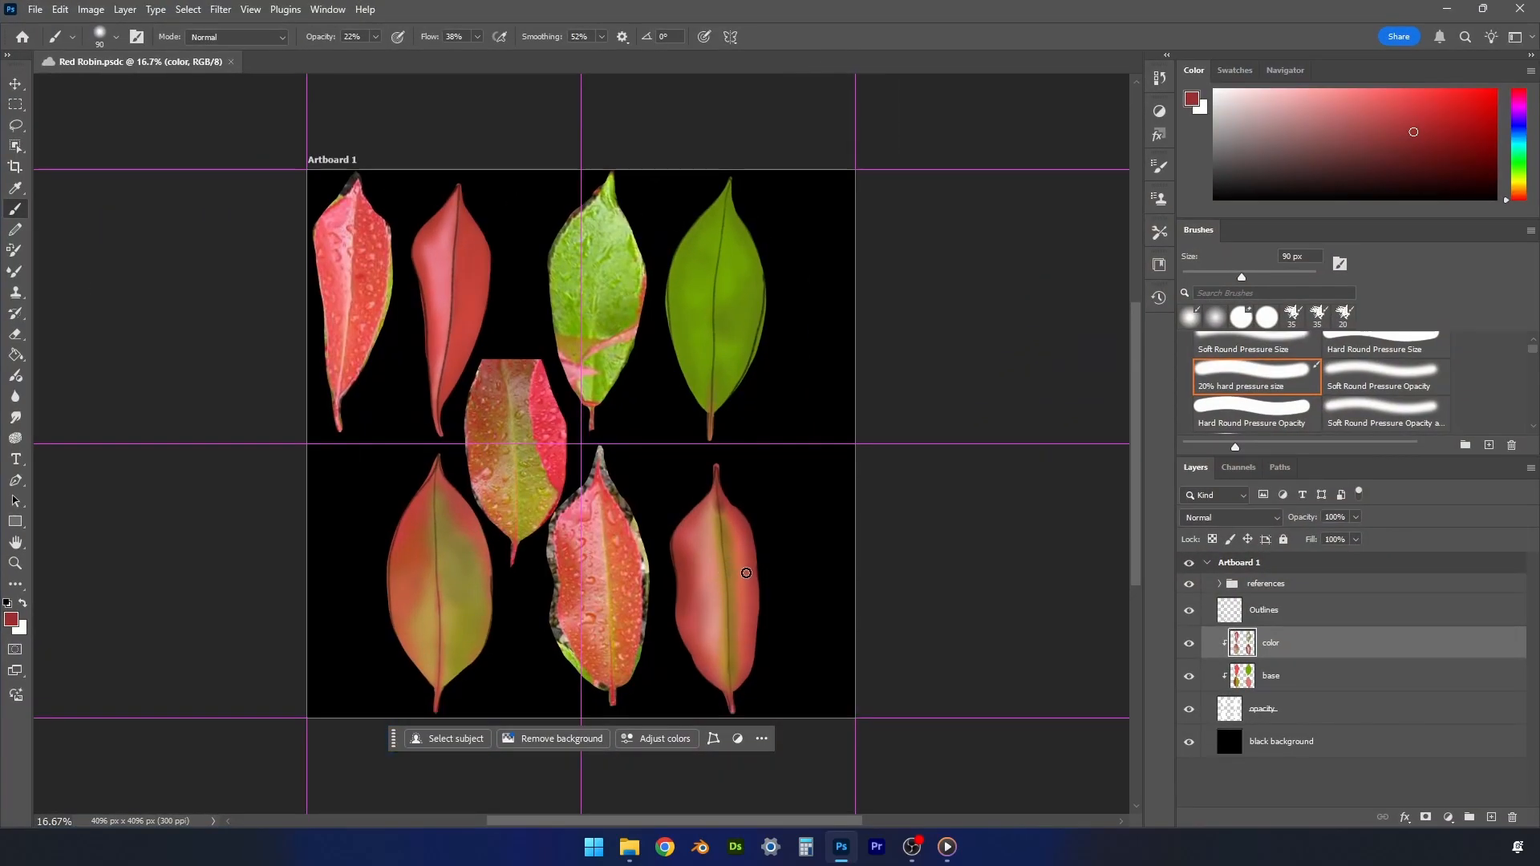
key("bracketright")
key("bracketright")
key("bracketright")
left_click(1190, 612)
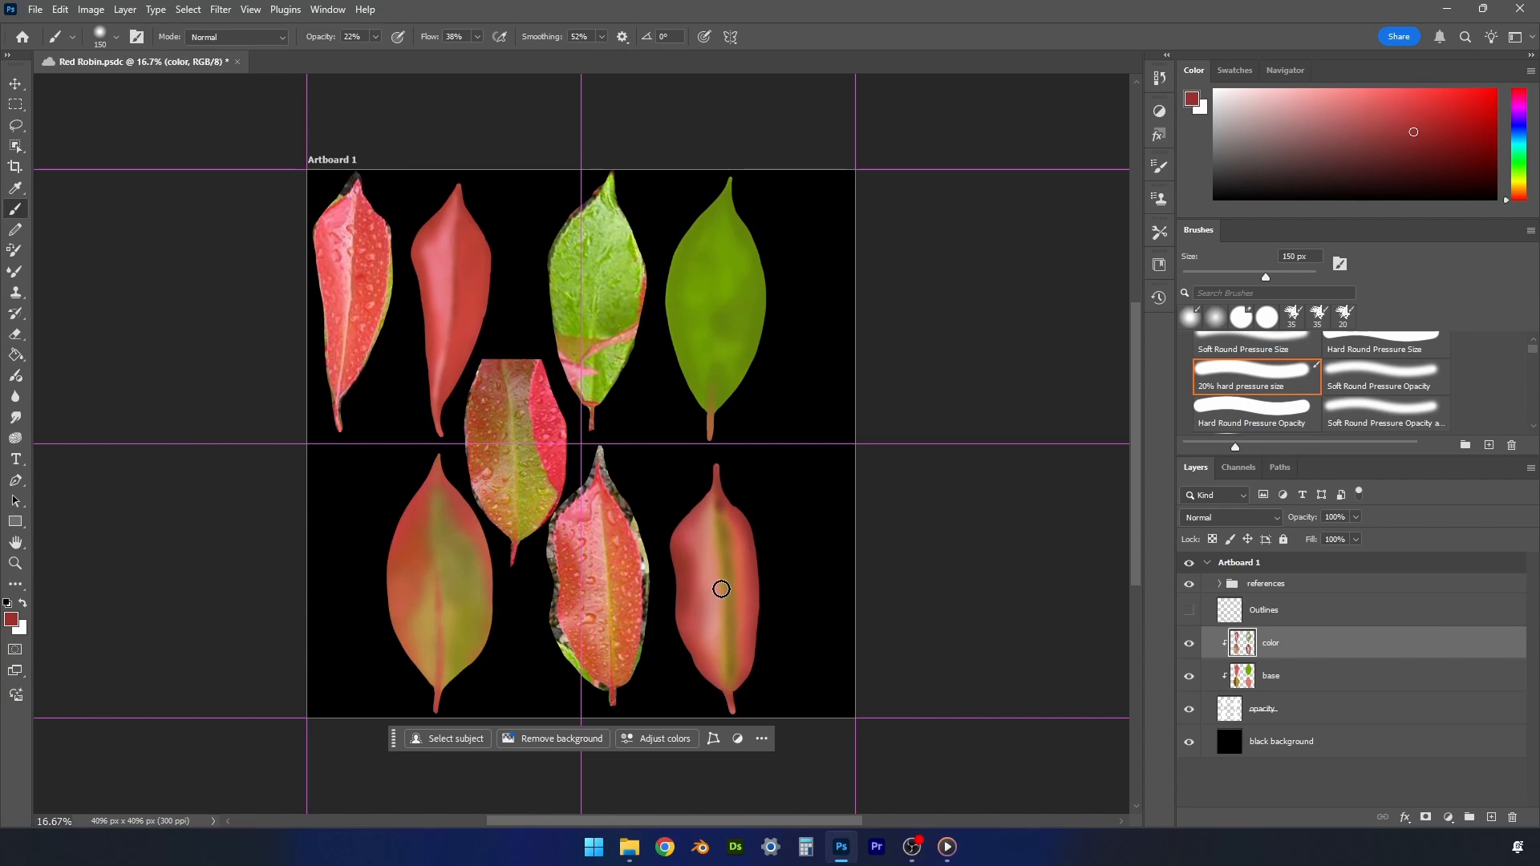
- Paint an orange tone along the midrib of the lower-right painted leaf with a 90 px brush
left_click(726, 664, "alt")
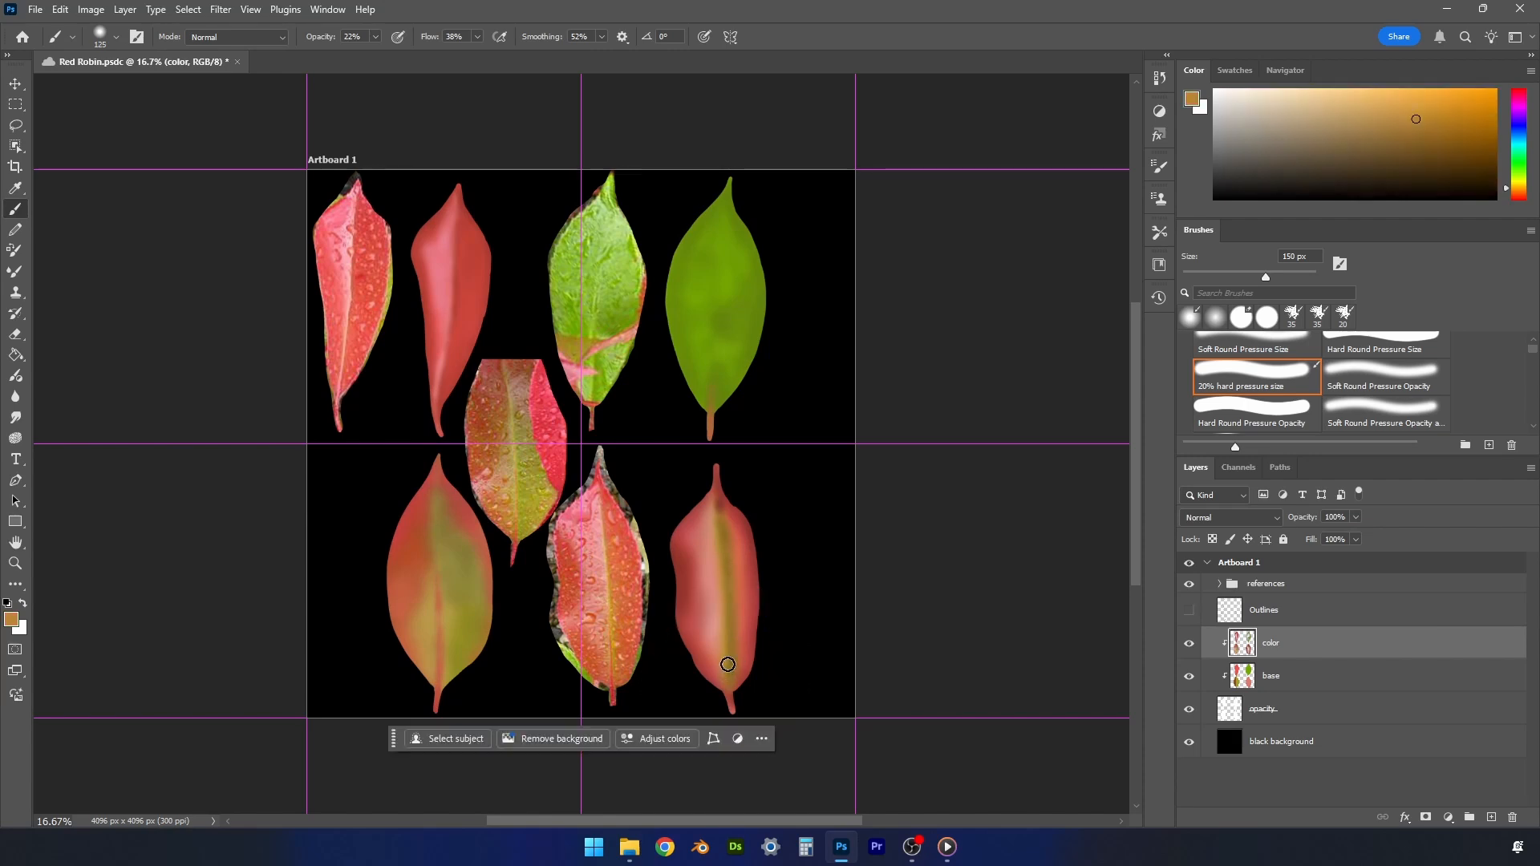
key("bracketleft")
key("bracketleft")
key("bracketleft")
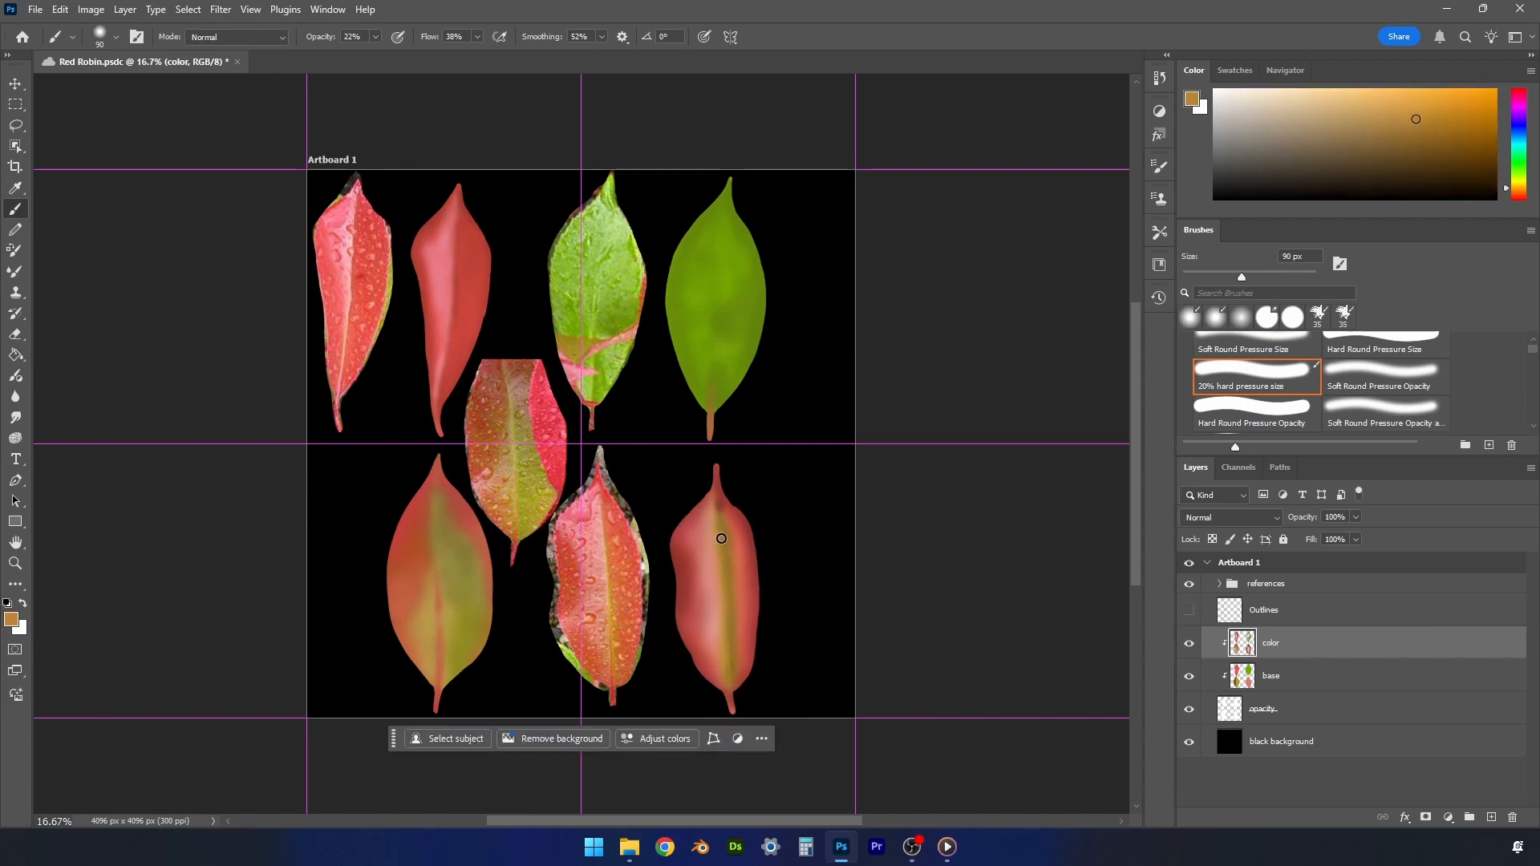
left_click(718, 509, "alt")
- Sample reds from the leaf and its reference stem, and paint the lower-right painted leaf's stem with a 60 px brush
left_click(716, 478, "alt")
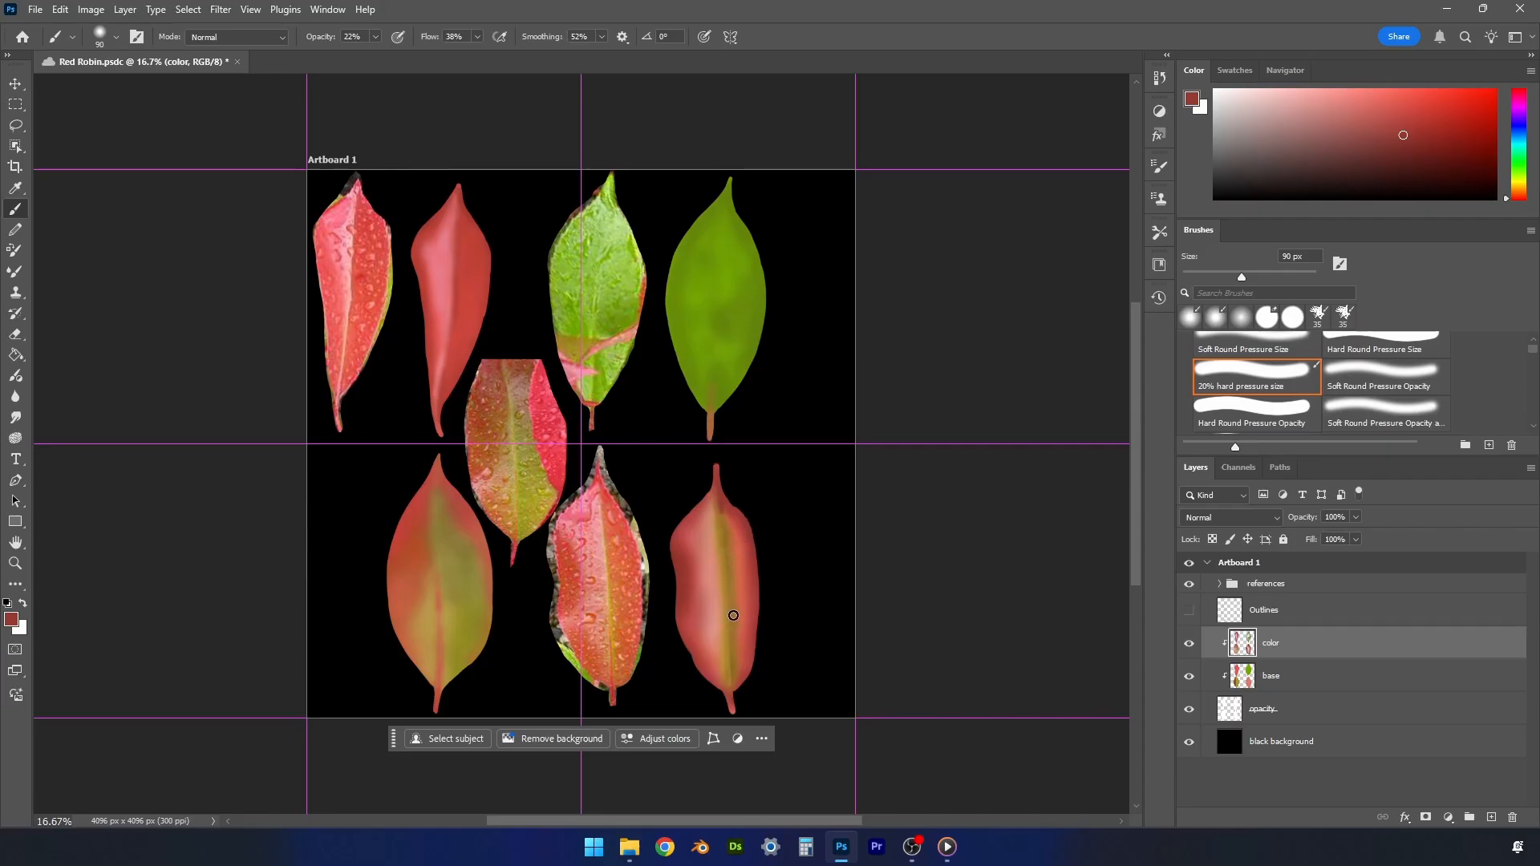
left_click(732, 700, "alt")
left_click(614, 689, "alt")
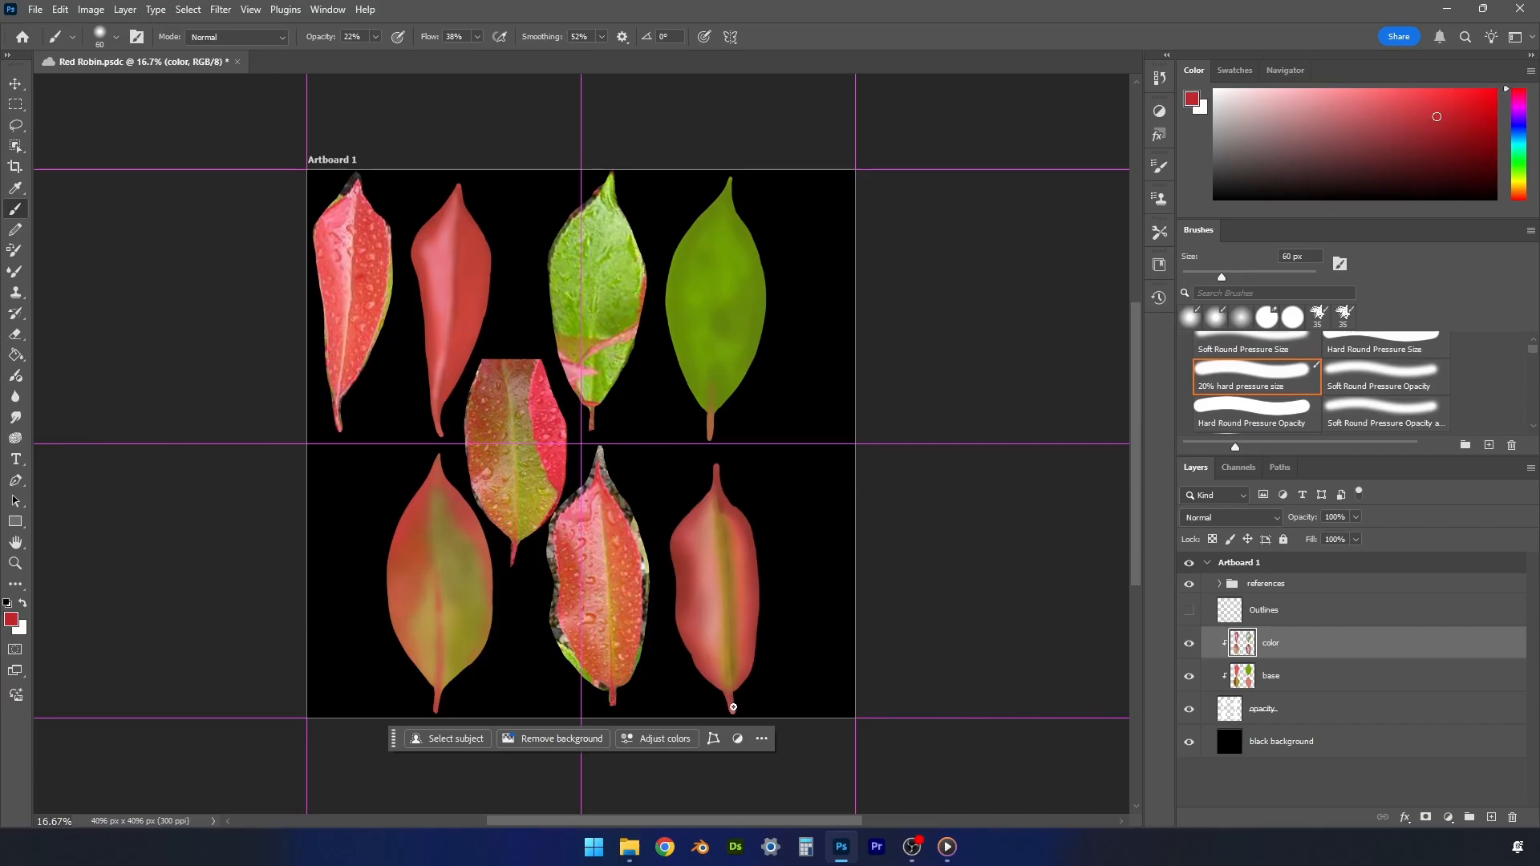
- Sample pale orange from the lower reference leaf, lighten it, and paint a thin midrib highlight on the lower-right painted leaf at 35 px
key("bracketleft")
left_click(602, 549, "alt")
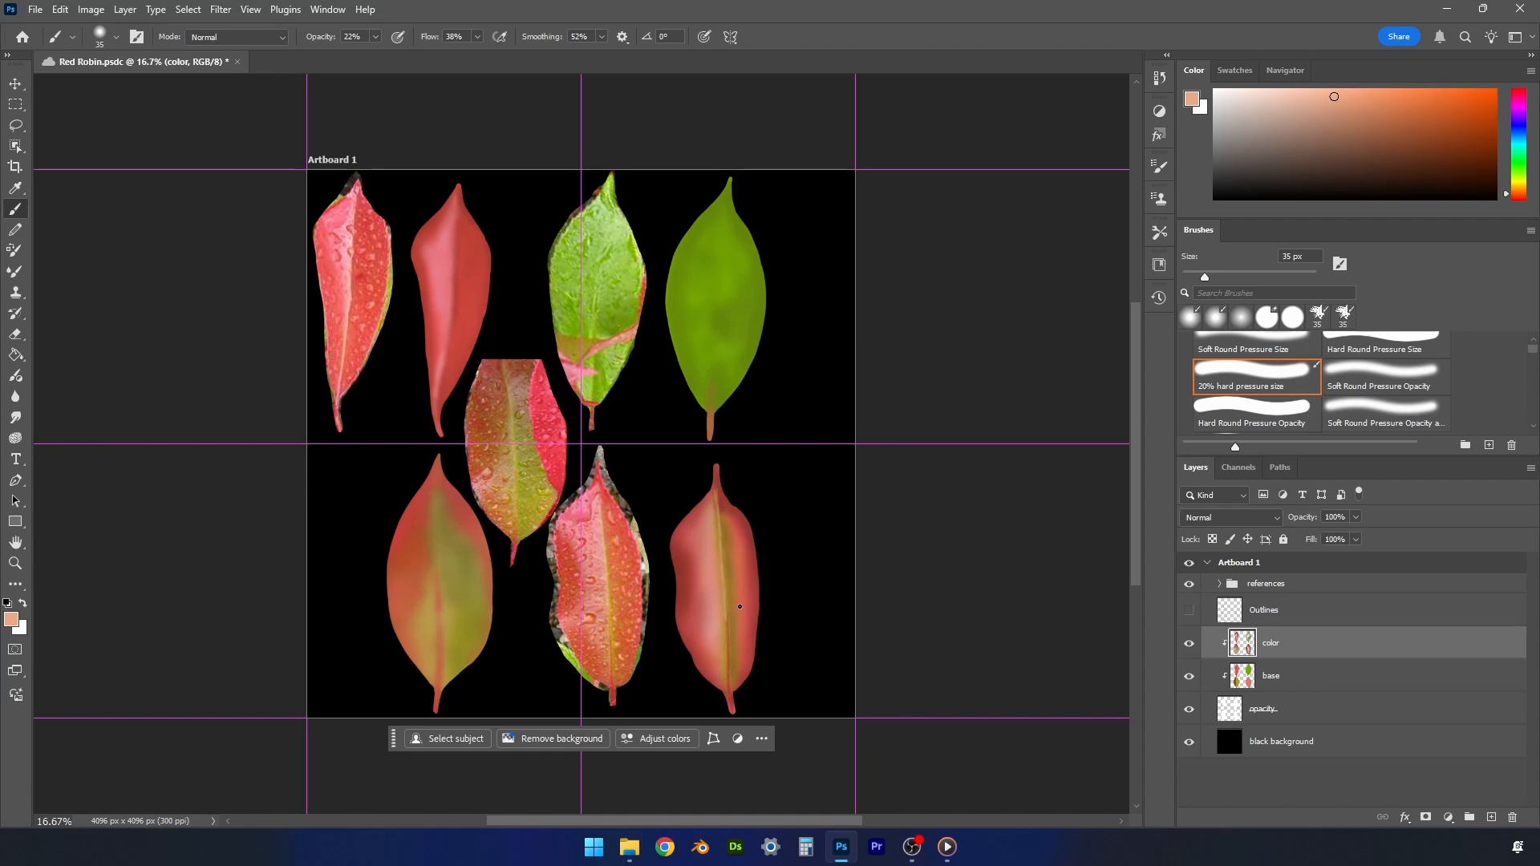
left_click(1311, 94)
- Sample orange-red and darker red from the lower-right painted leaf and blend its right half at 80 px, enlarging the brush to 125 px
left_click(729, 516, "alt")
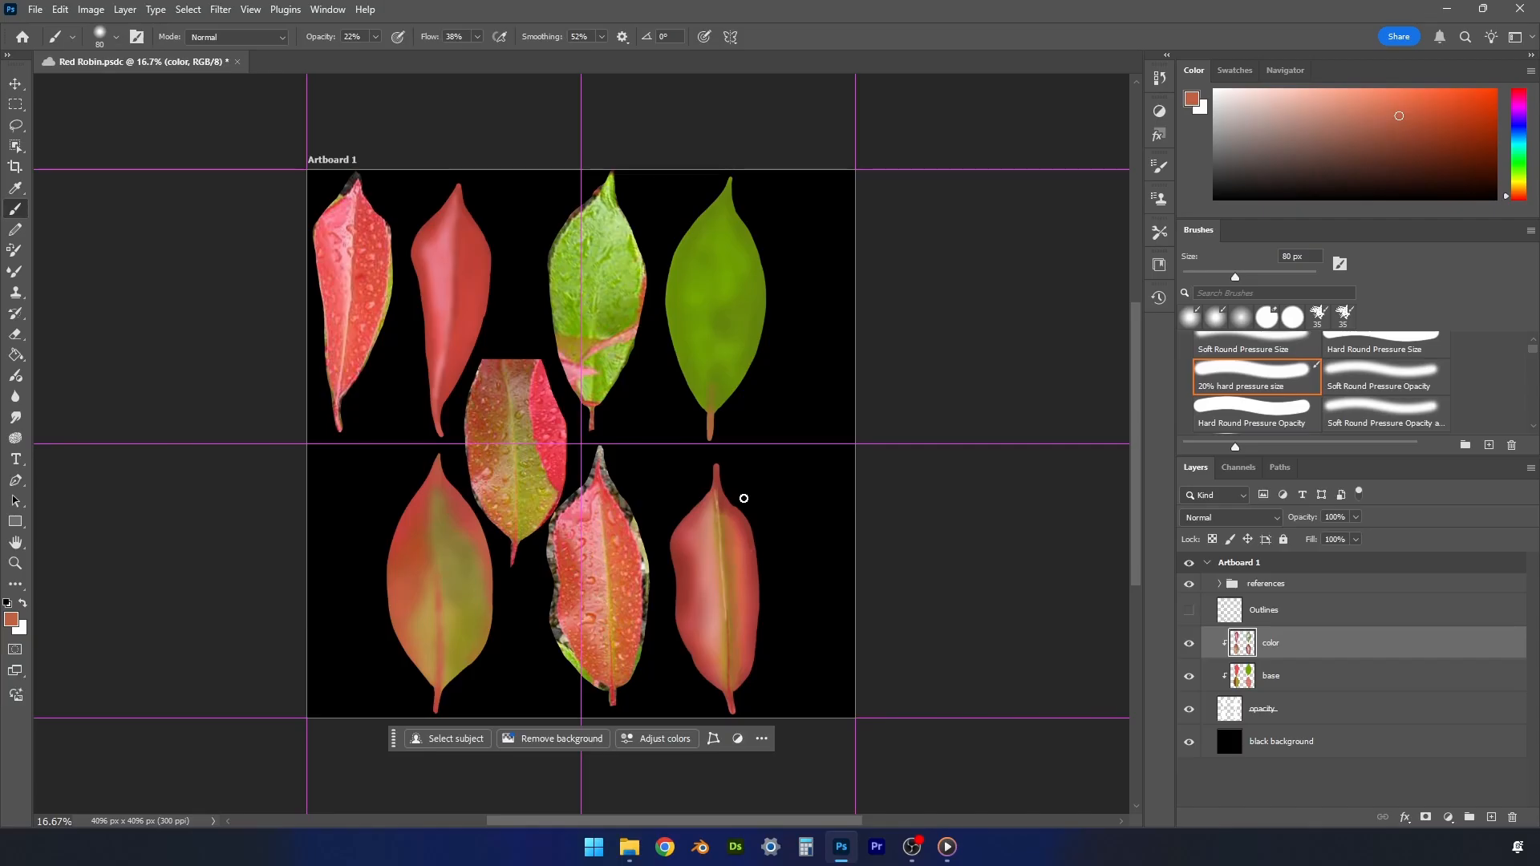
left_click(744, 551, "alt")
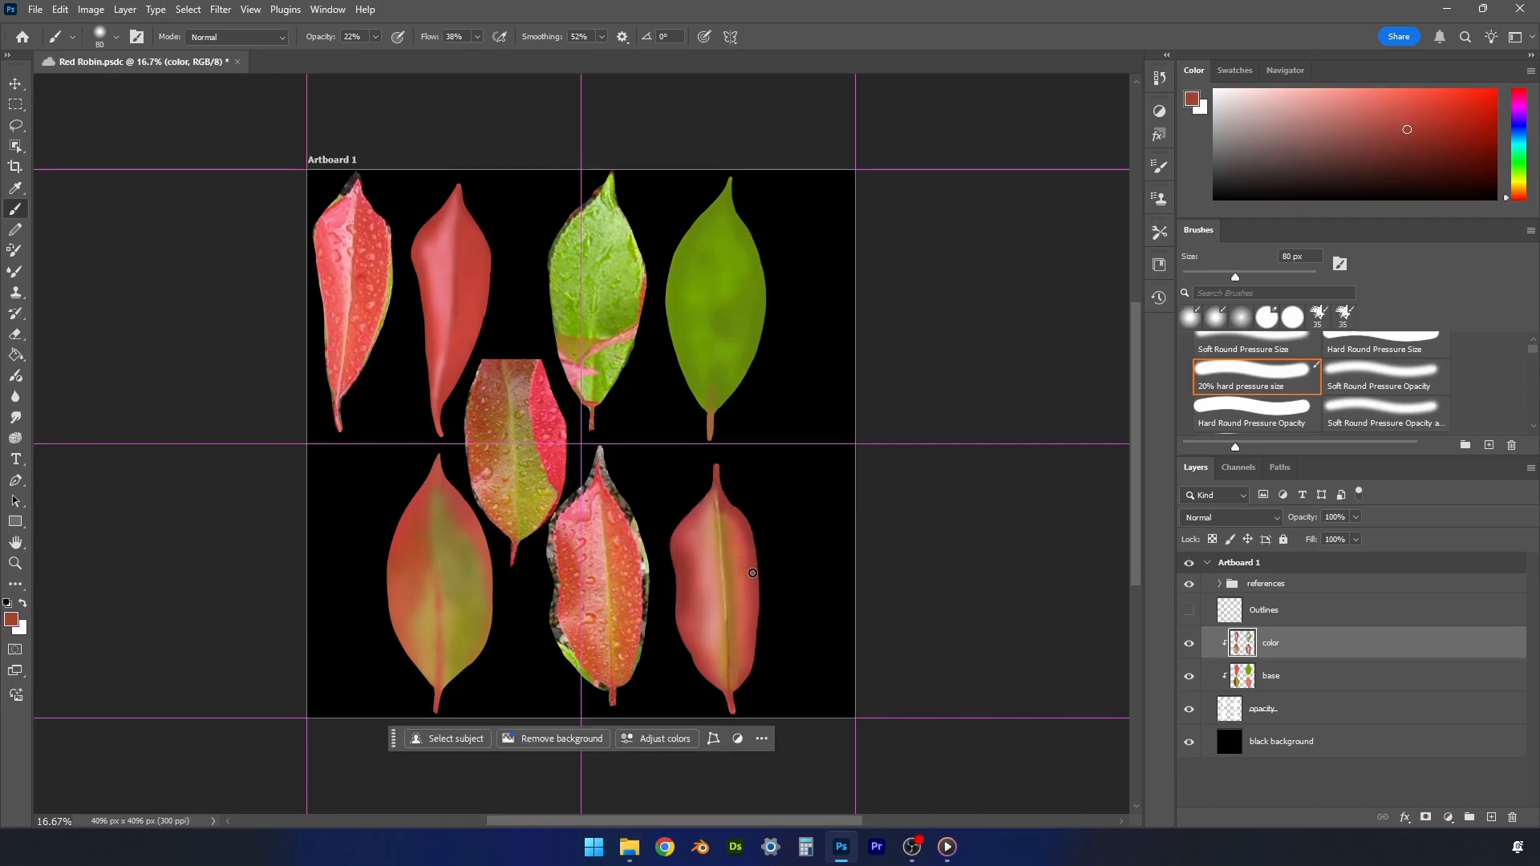
key("bracketright")
key("bracketright")
key("bracketright")
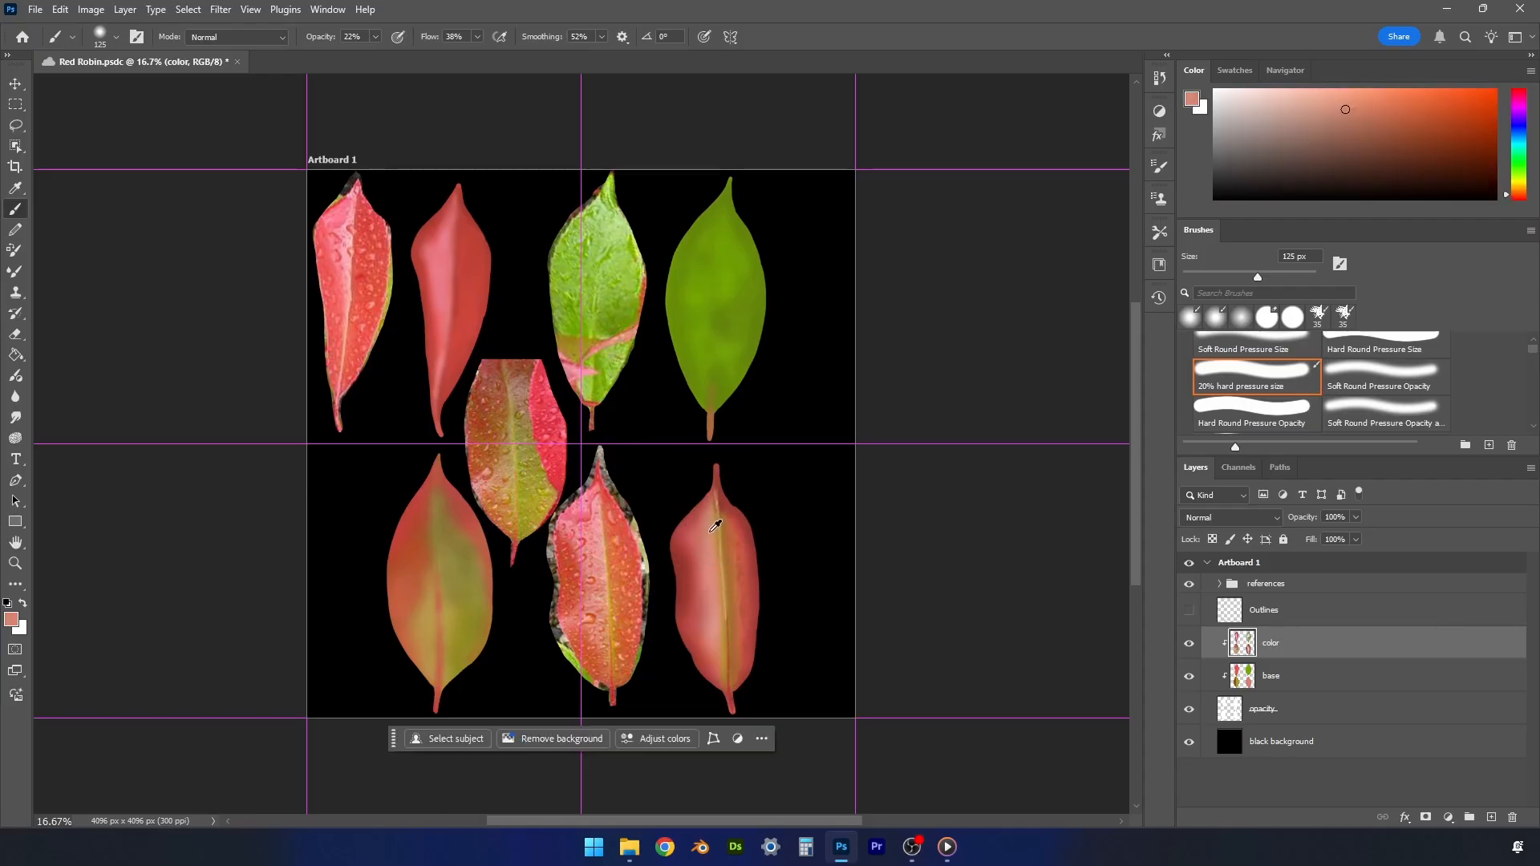
- Shade the lower-right painted leaf's left half beside the midrib with a darker muted red, and add pale pink highlights
left_click(709, 529, "alt")
left_click(1350, 134)
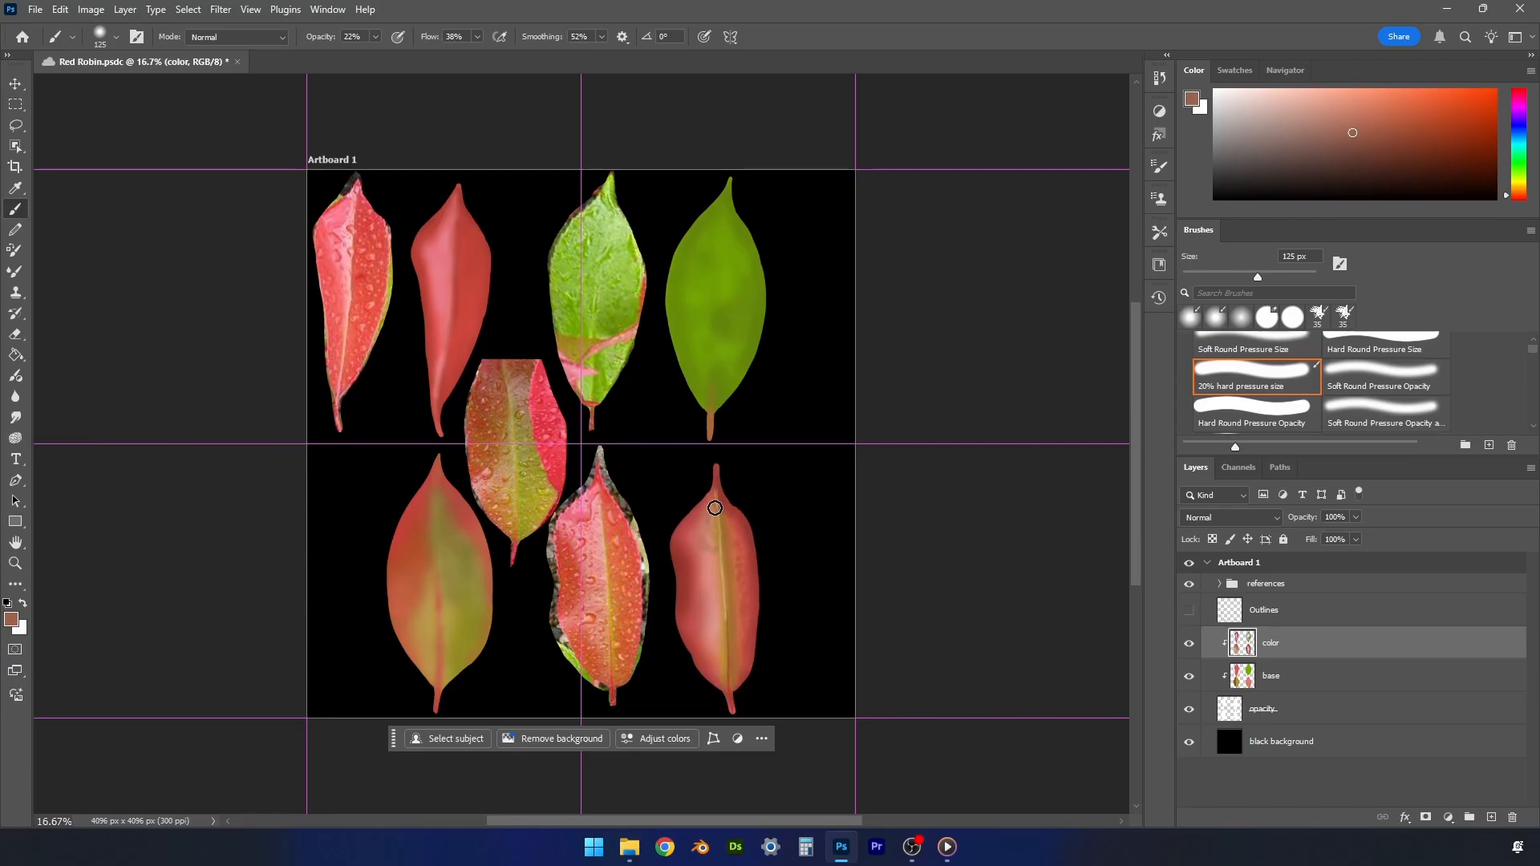
left_click(713, 617, "alt")
left_click(1298, 95)
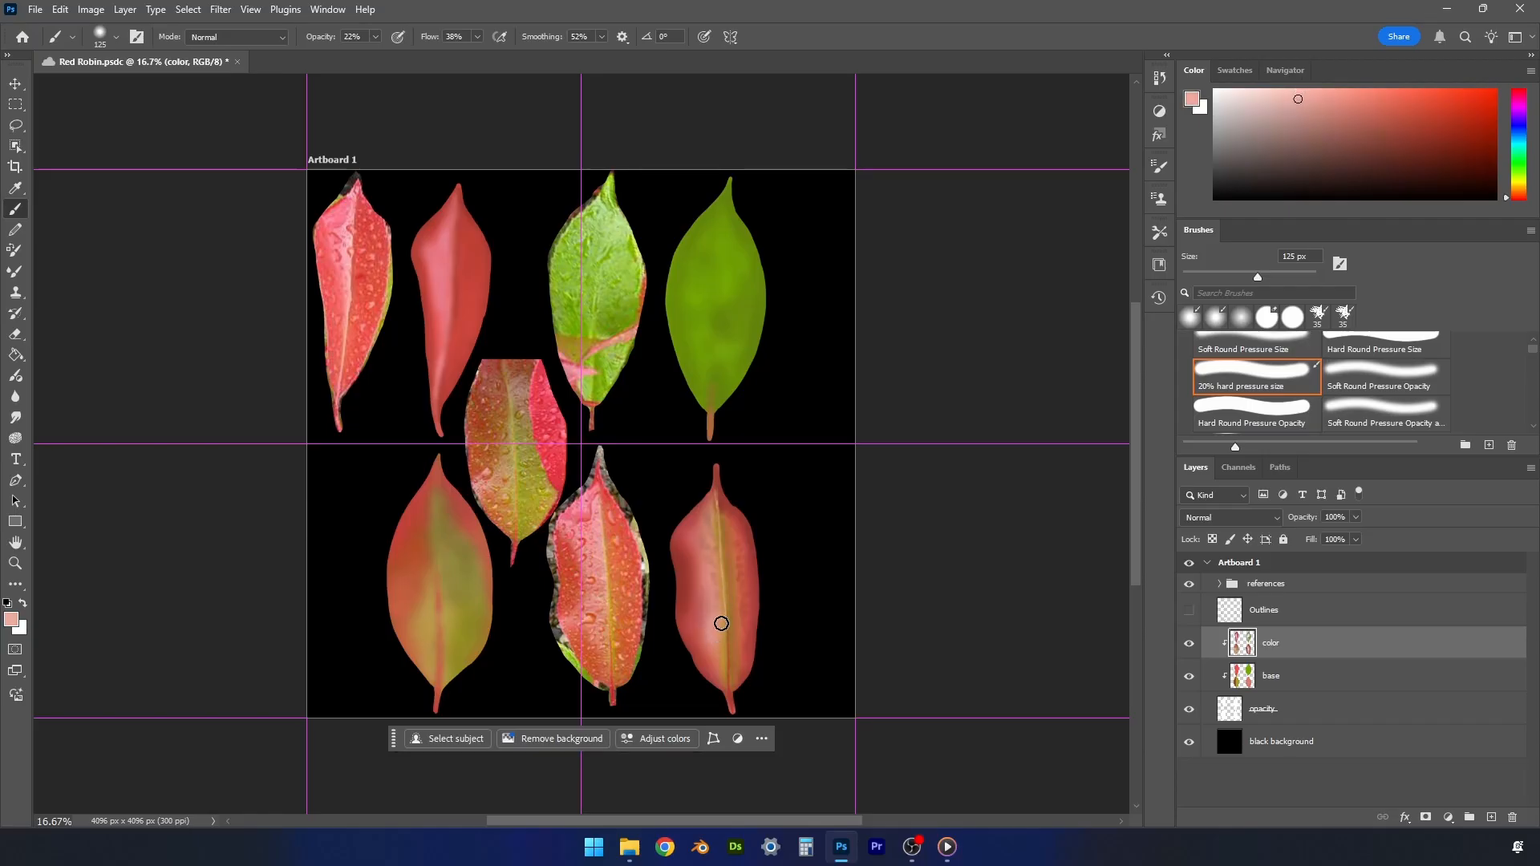
- Paint dark red shadows on the lower-right painted leaf's left half and soften the upper part with pinks and reds sampled from it
left_click(693, 561, "alt")
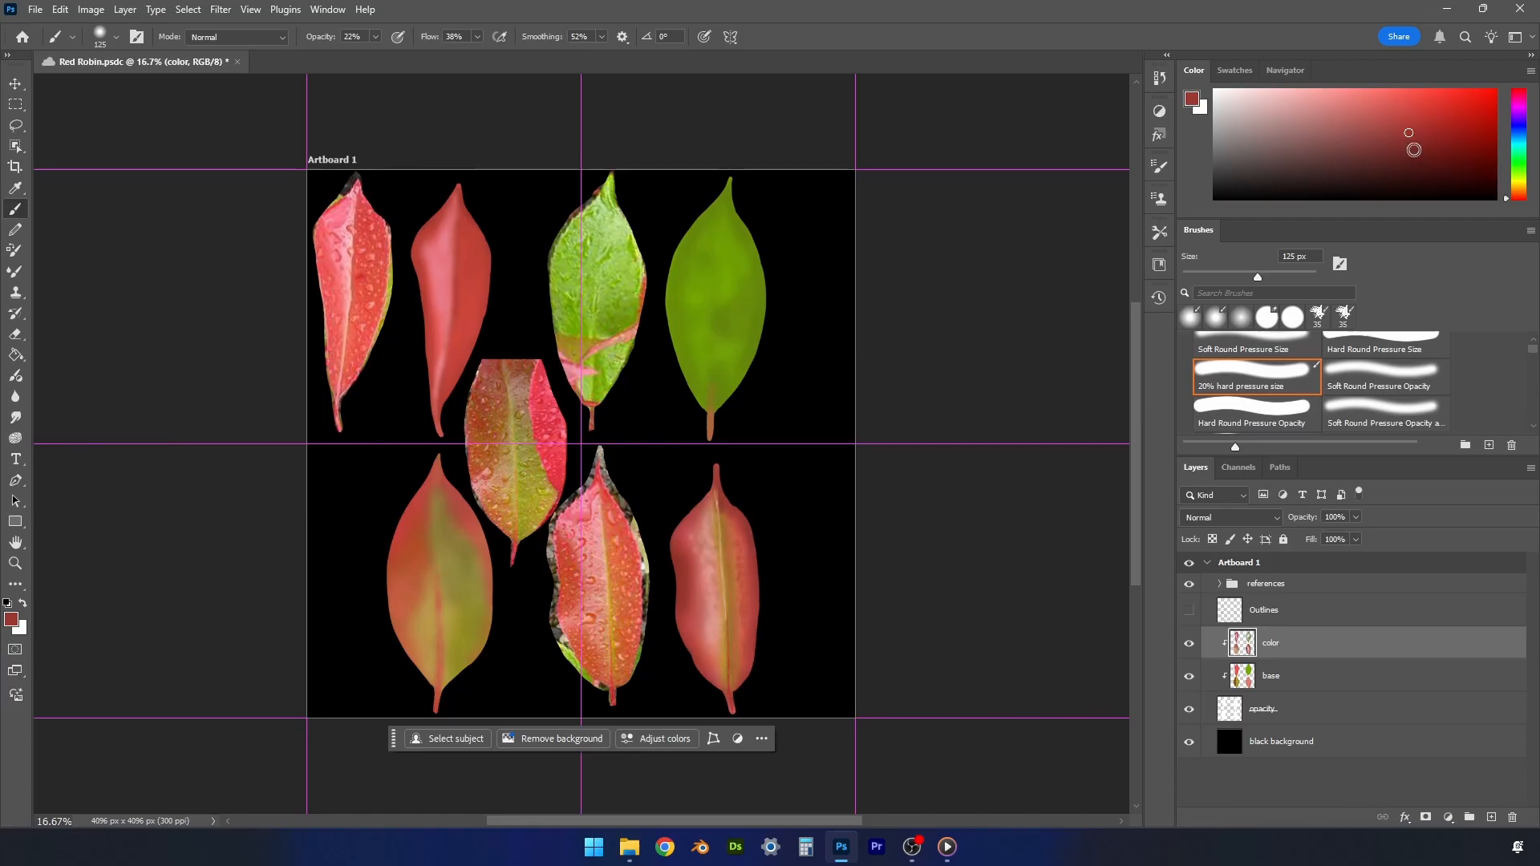
left_click(1414, 150)
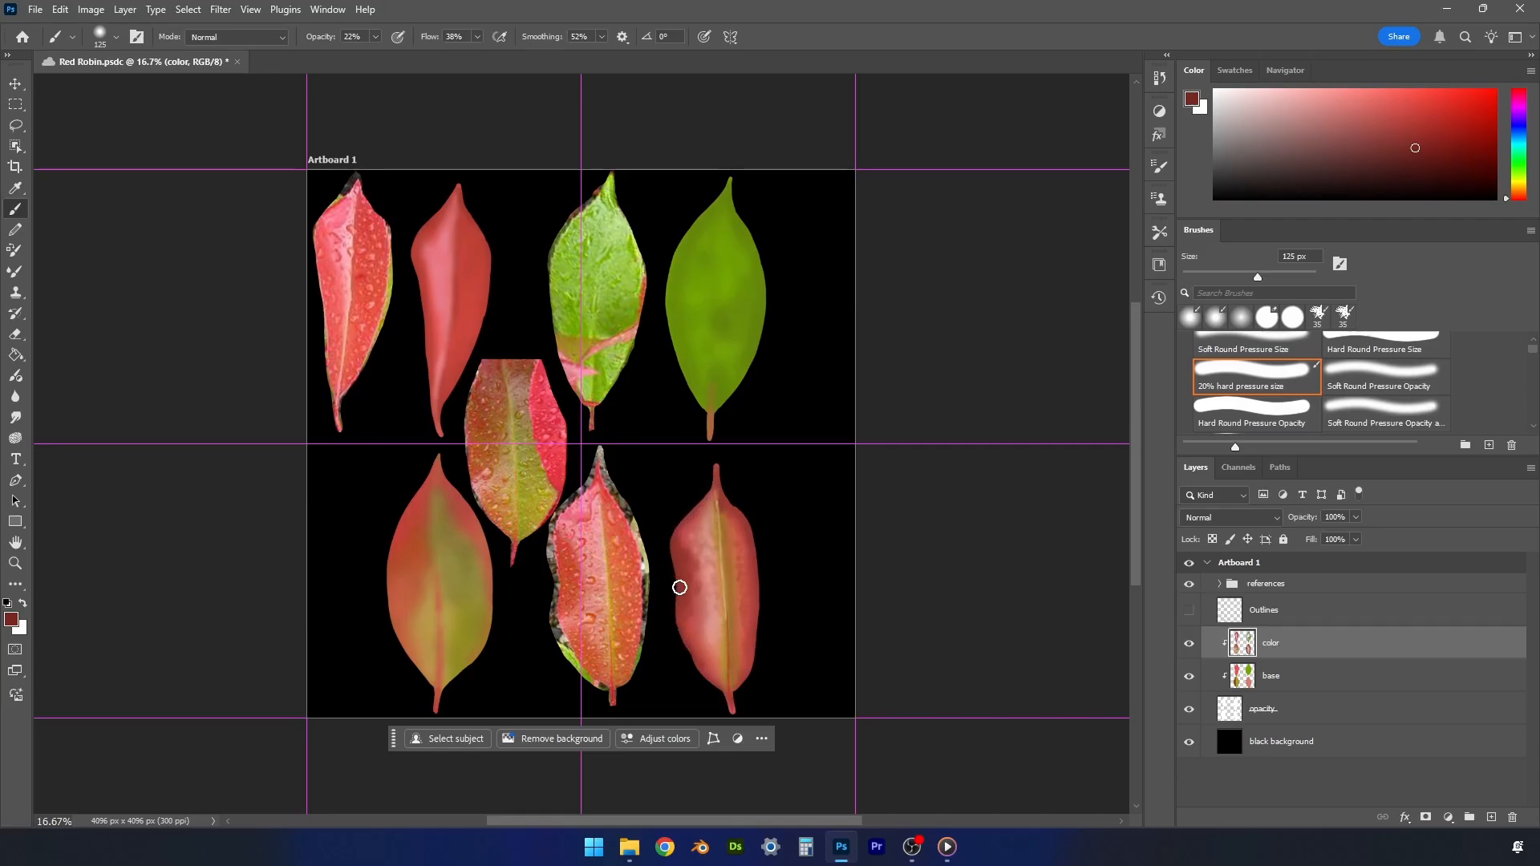
left_click(698, 537, "alt")
left_click(711, 558, "alt")
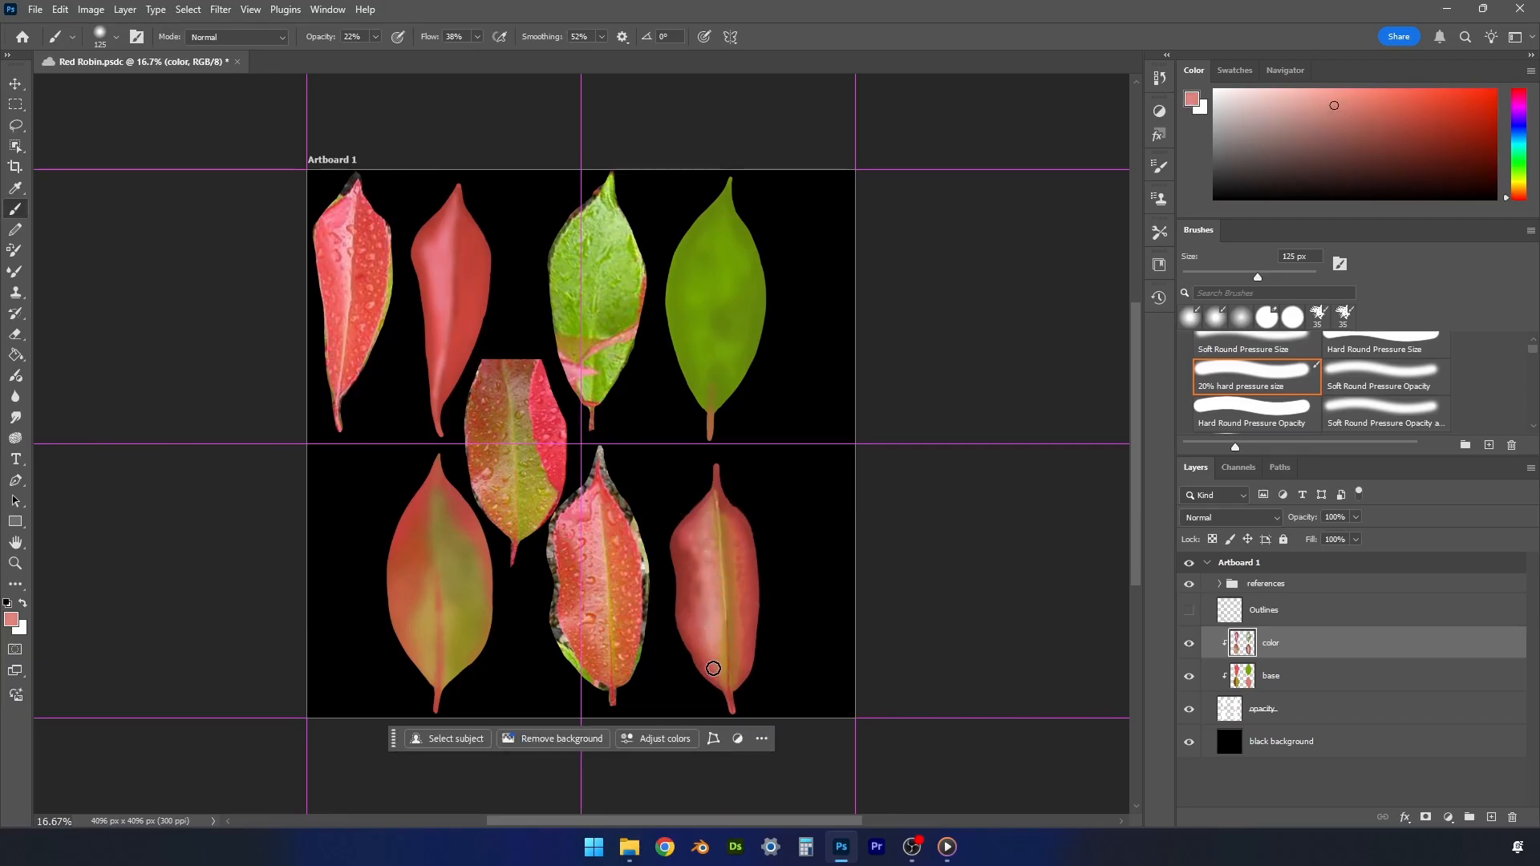
left_click(713, 522, "alt")
left_click(687, 543, "alt")
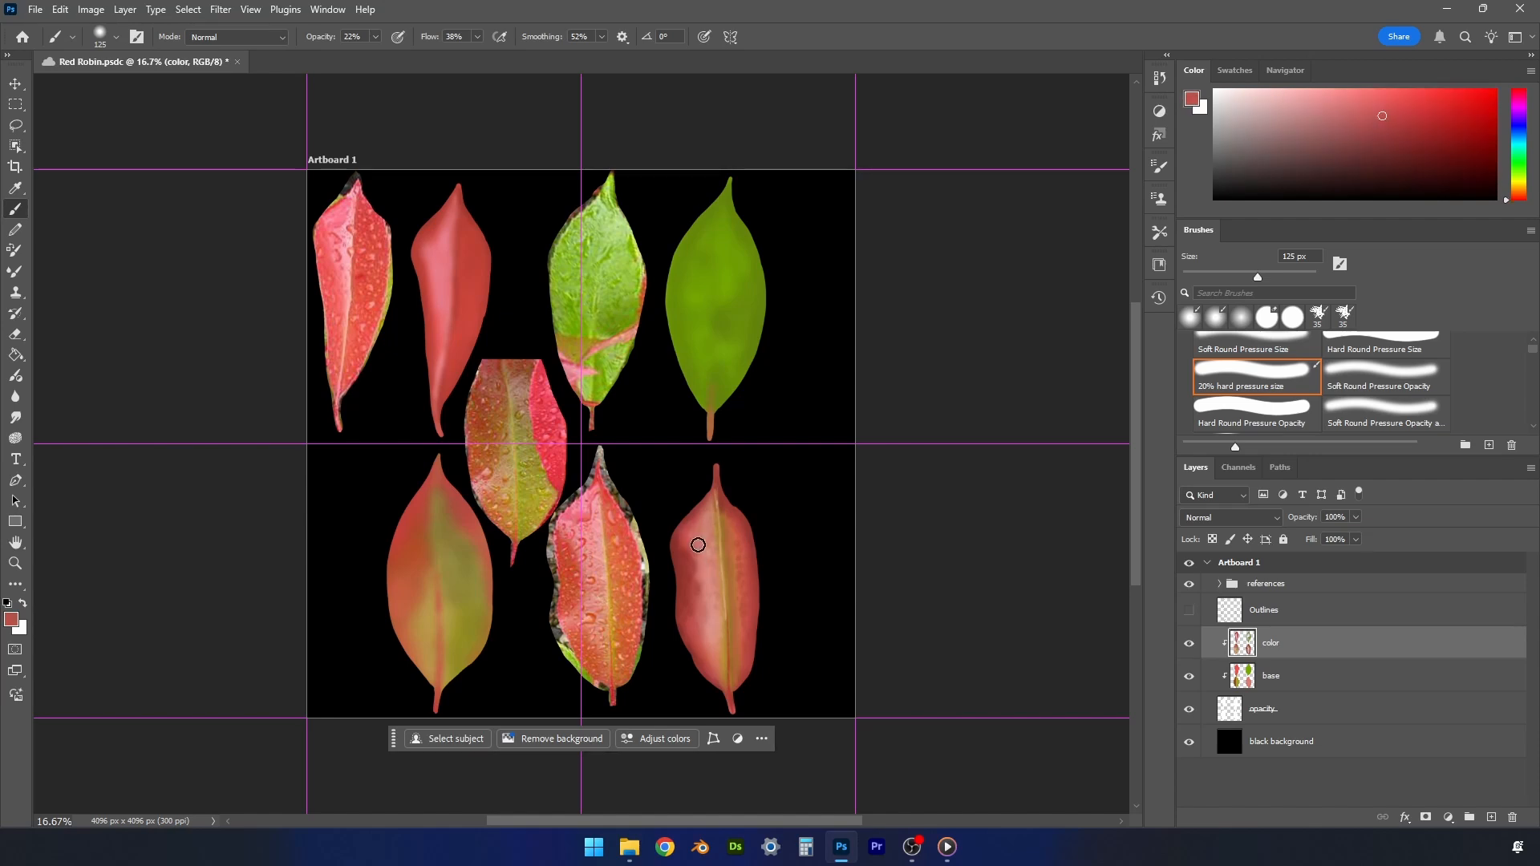
- Blend sampled reds and pinks down the lower part of the lower-right painted leaf's left half
mouse_move(706, 589)
left_mouse_down()
mouse_move(712, 614)
mouse_move(712, 660)
left_mouse_up()
left_click(704, 545, "alt")
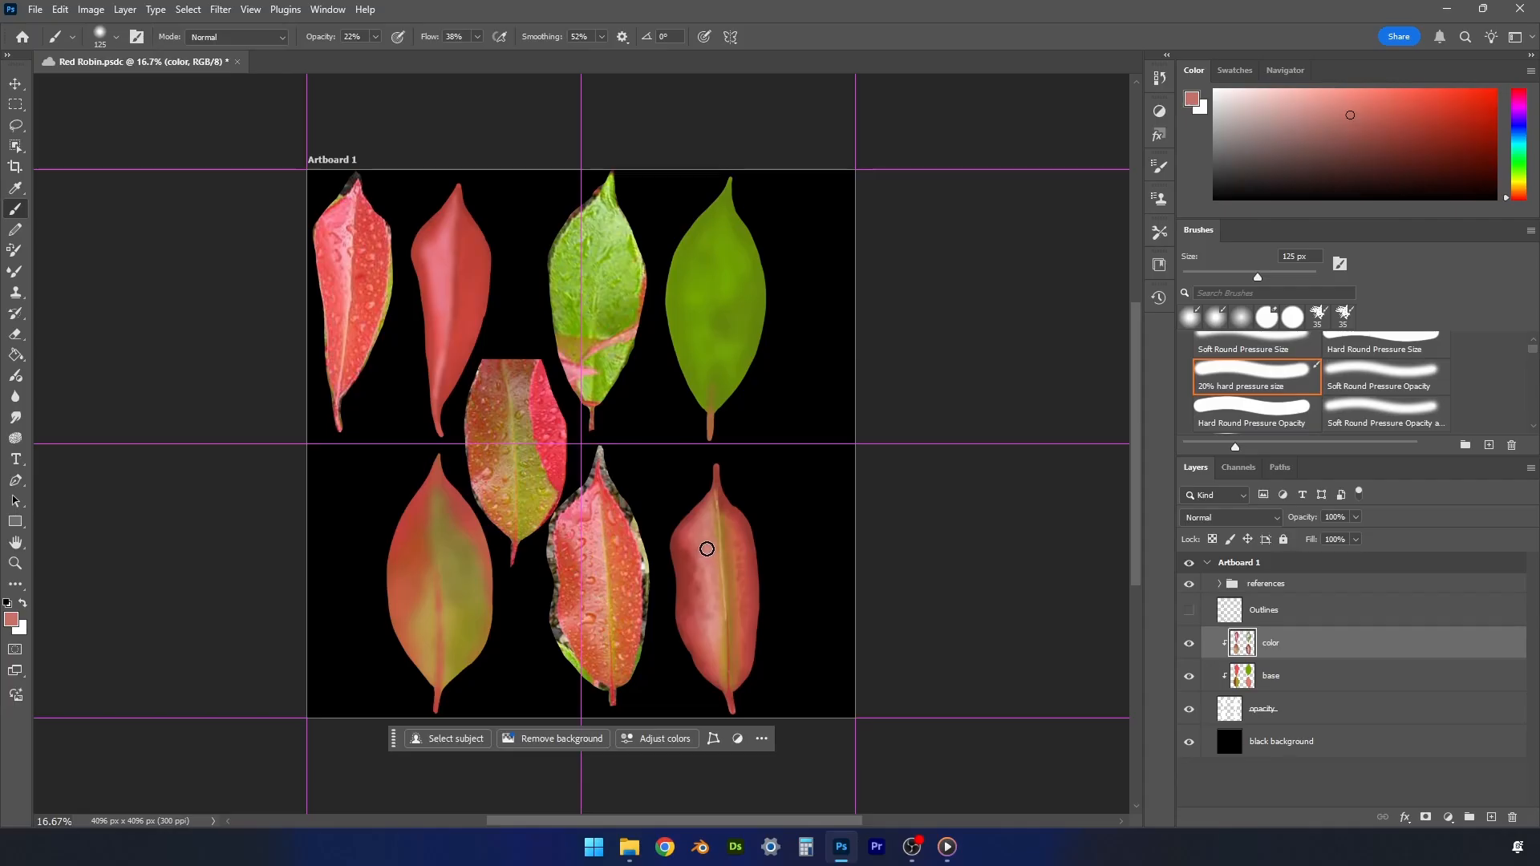
left_click(702, 583, "alt")
mouse_move(697, 606)
left_mouse_down()
mouse_move(693, 624)
mouse_move(681, 618)
left_mouse_up()
left_click(713, 624, "alt")
mouse_move(723, 673)
left_mouse_down()
mouse_move(730, 641)
mouse_move(717, 645)
left_mouse_up()
- Sample red from the lower-right painted leaf's right half, choose a darker shade, and paint shadows along that side
left_click(748, 551, "alt")
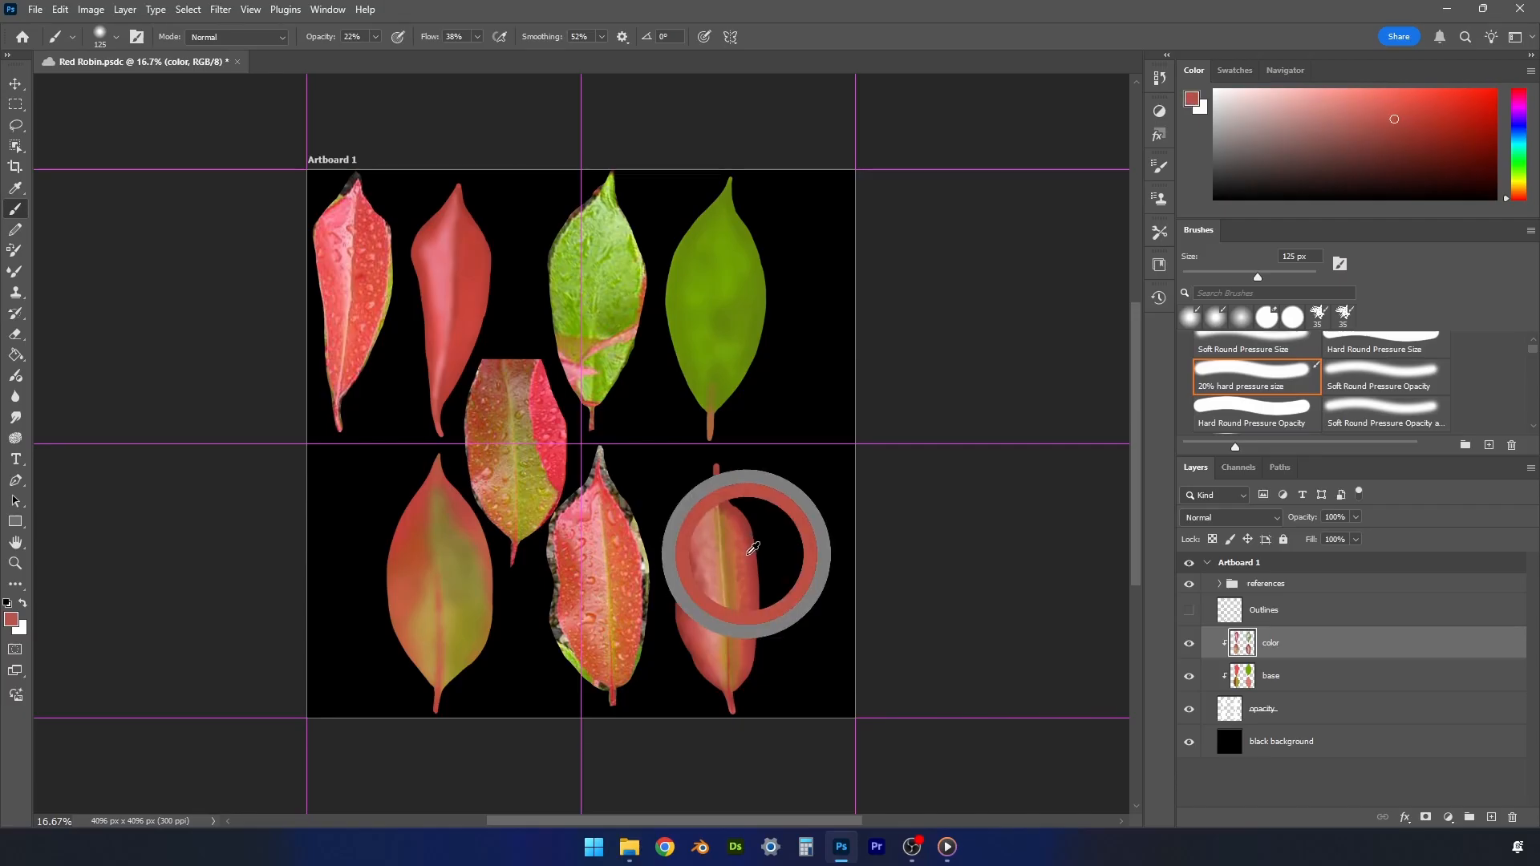
left_click(1414, 129)
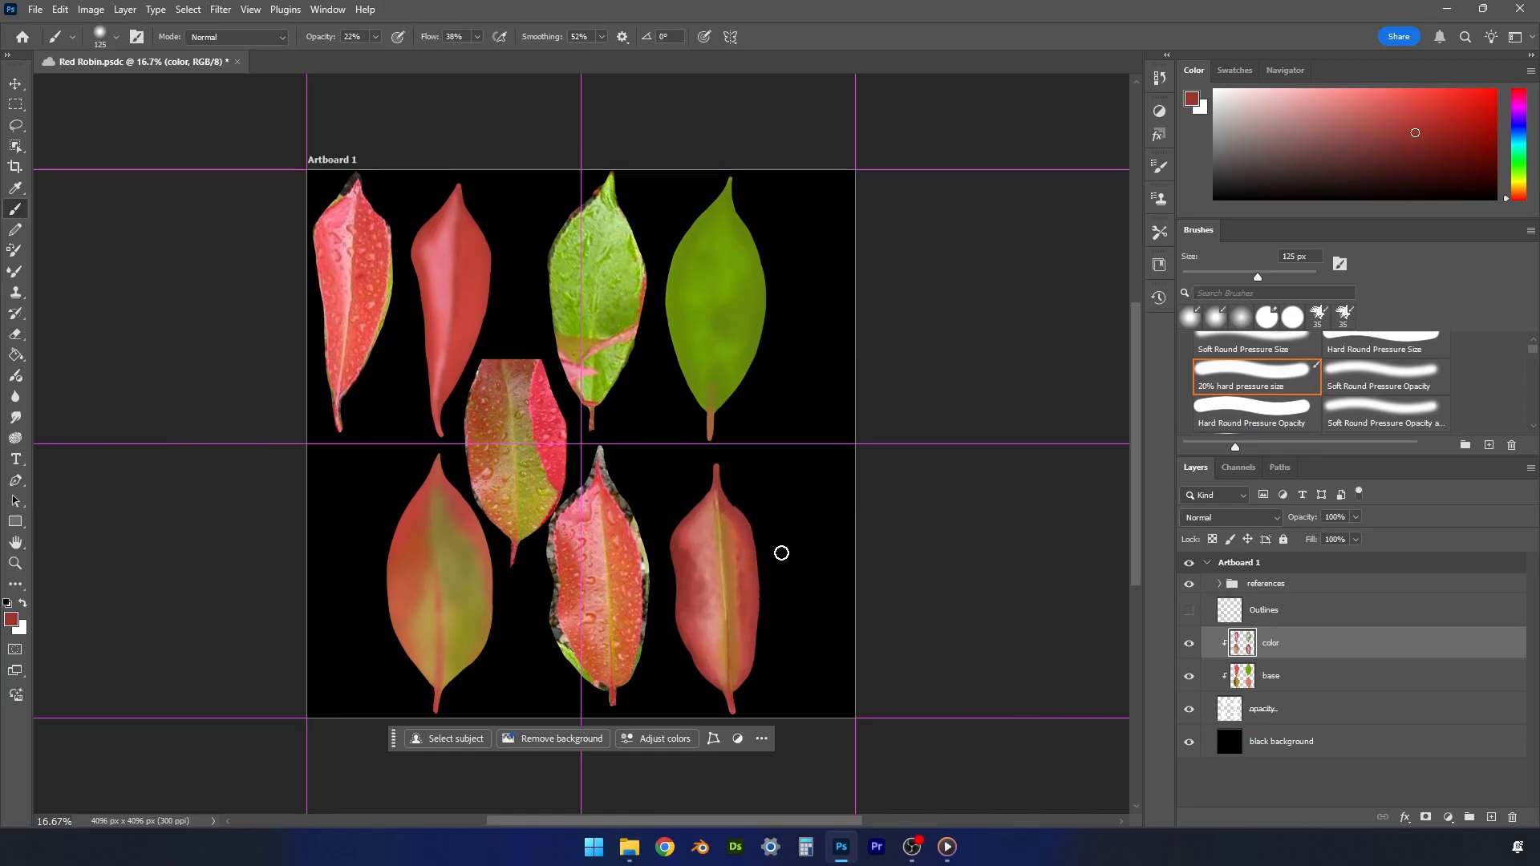
- Sample reds from both halves of the lower-right painted leaf and deepen its shading with them
left_click(744, 570, "alt")
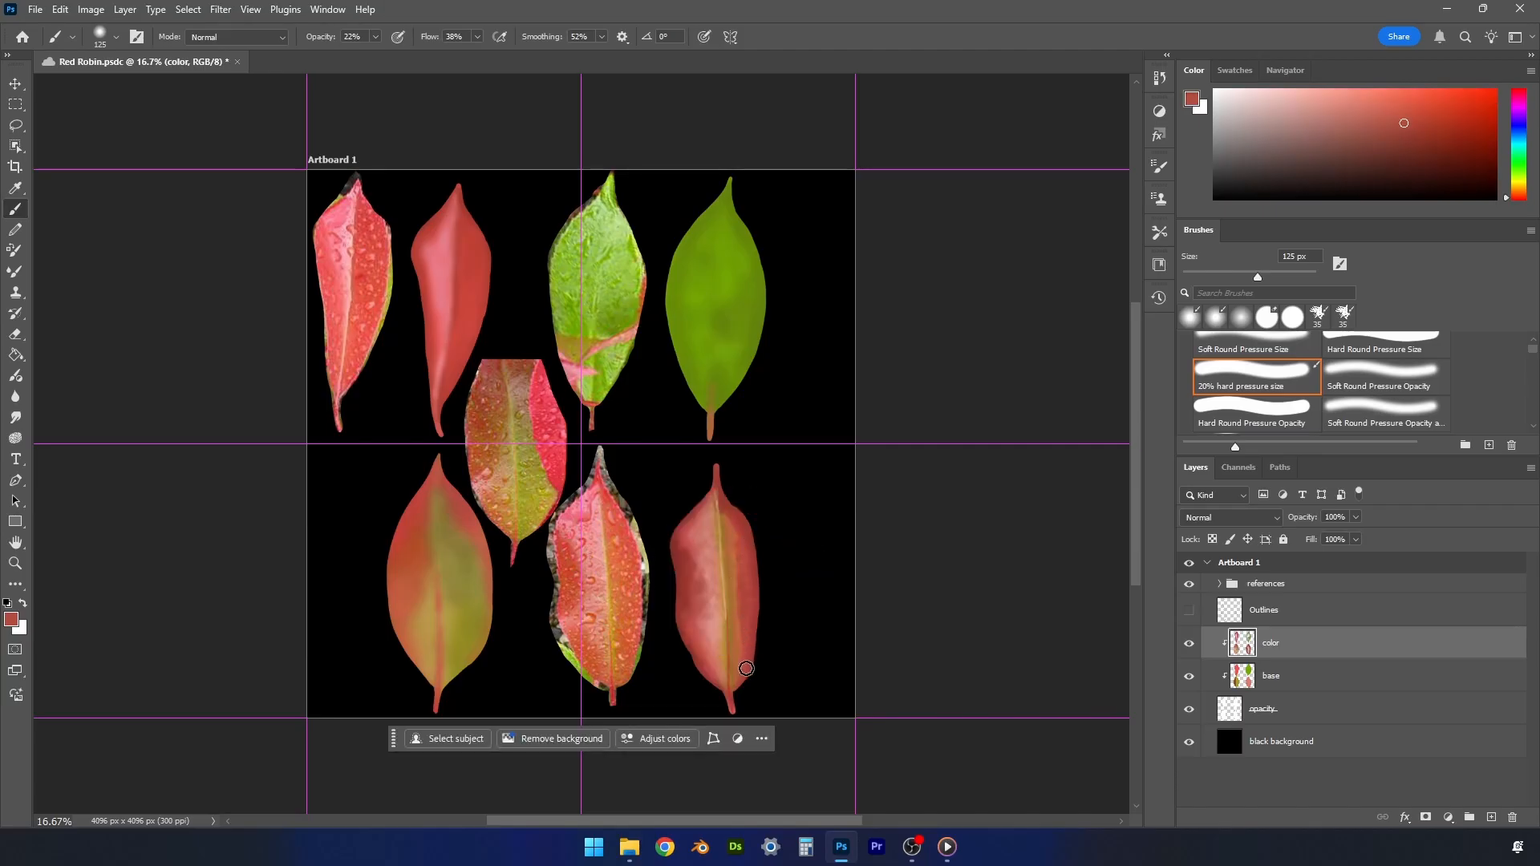
left_click(694, 561, "alt")
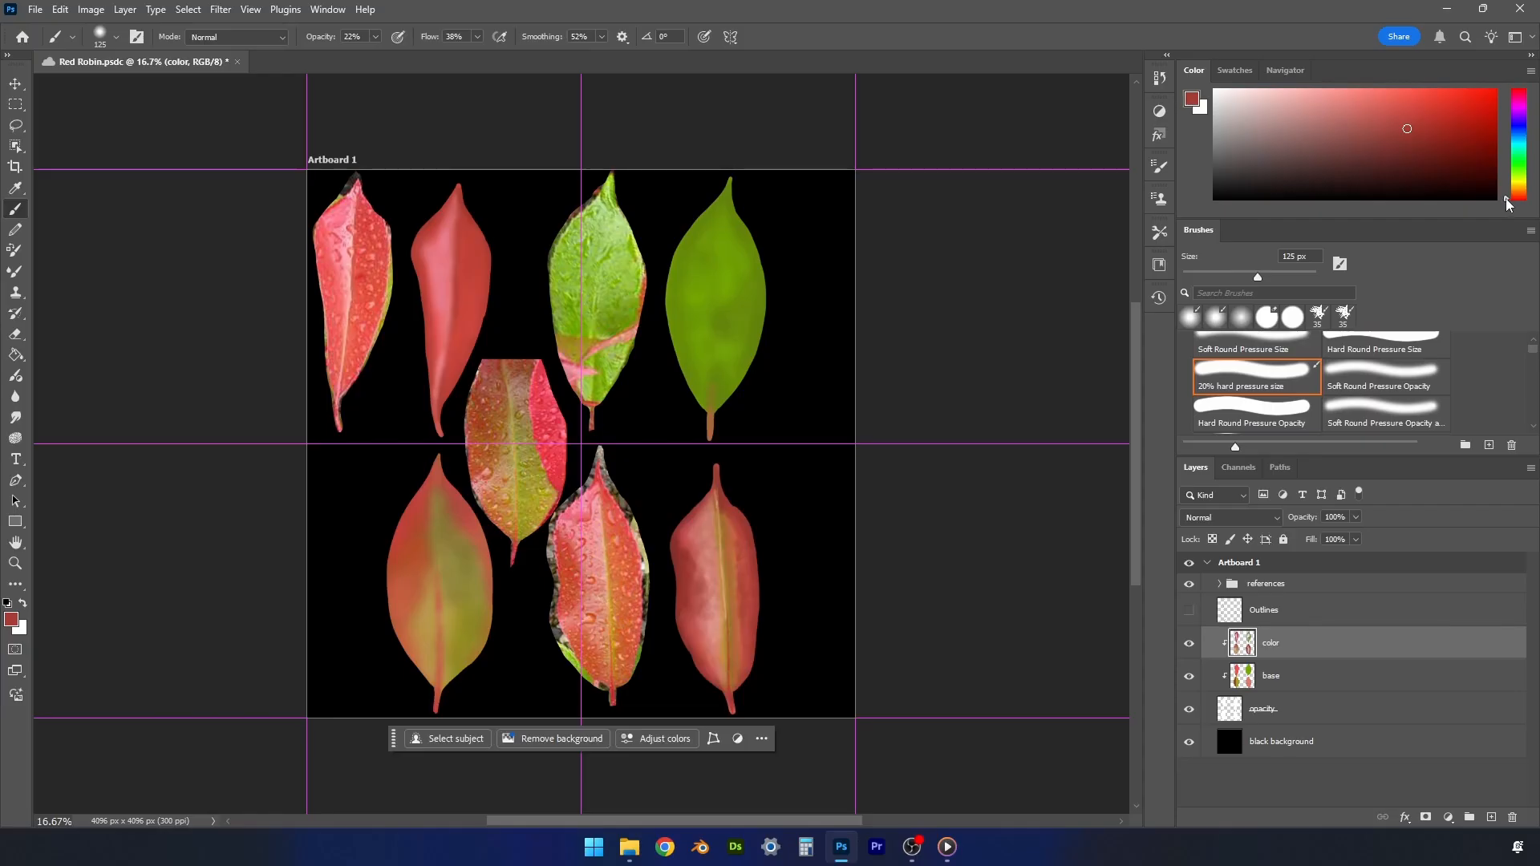
left_click_drag(1507, 197, 1509, 187)
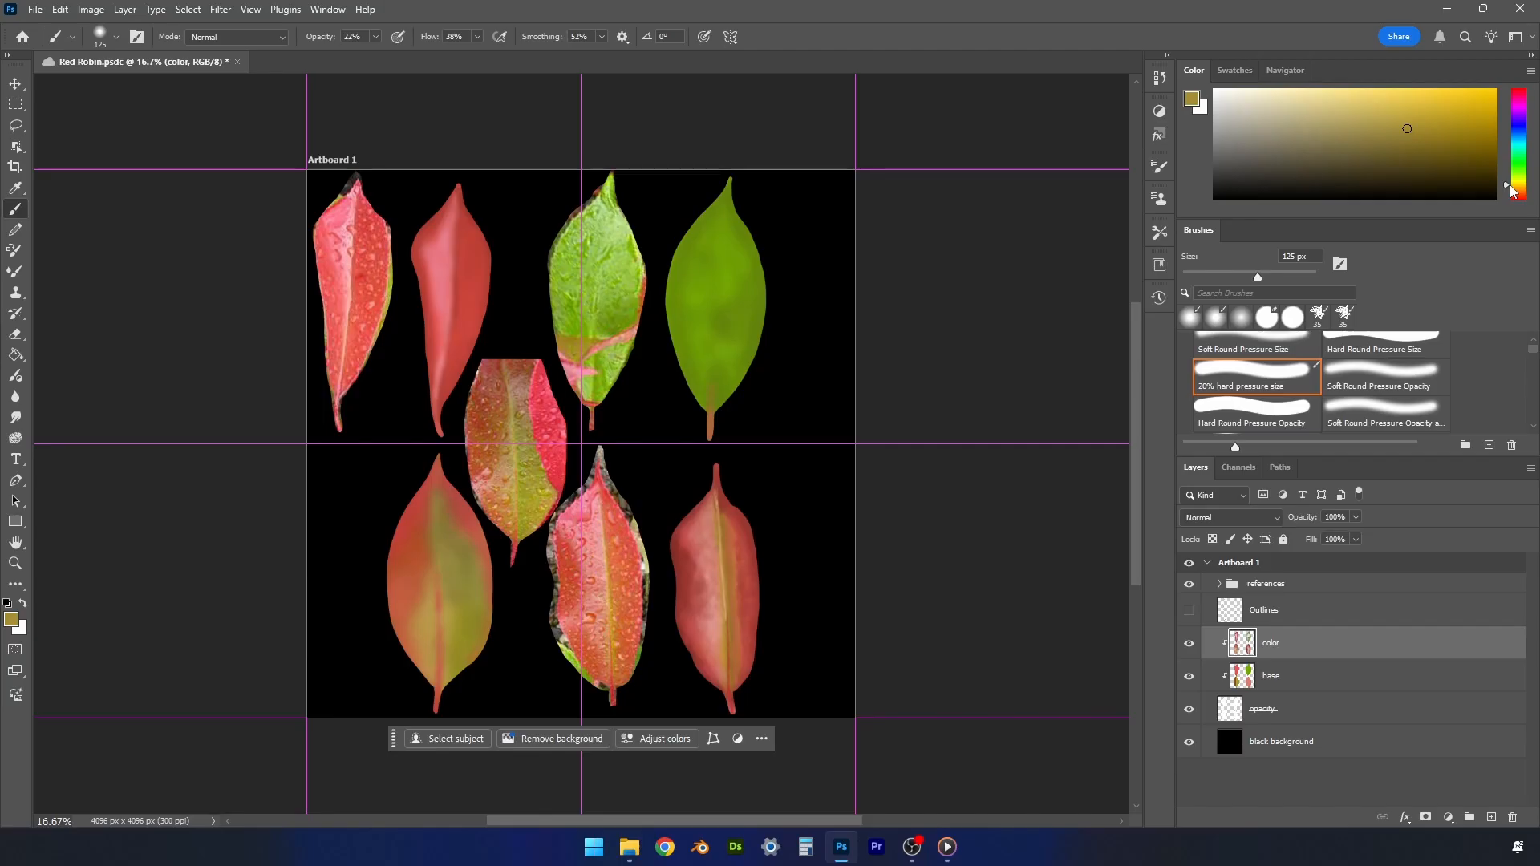
mouse_move(1510, 190)
left_mouse_down()
mouse_move(1535, 107)
mouse_move(1523, 190)
left_mouse_up()
left_click(686, 552, "alt")
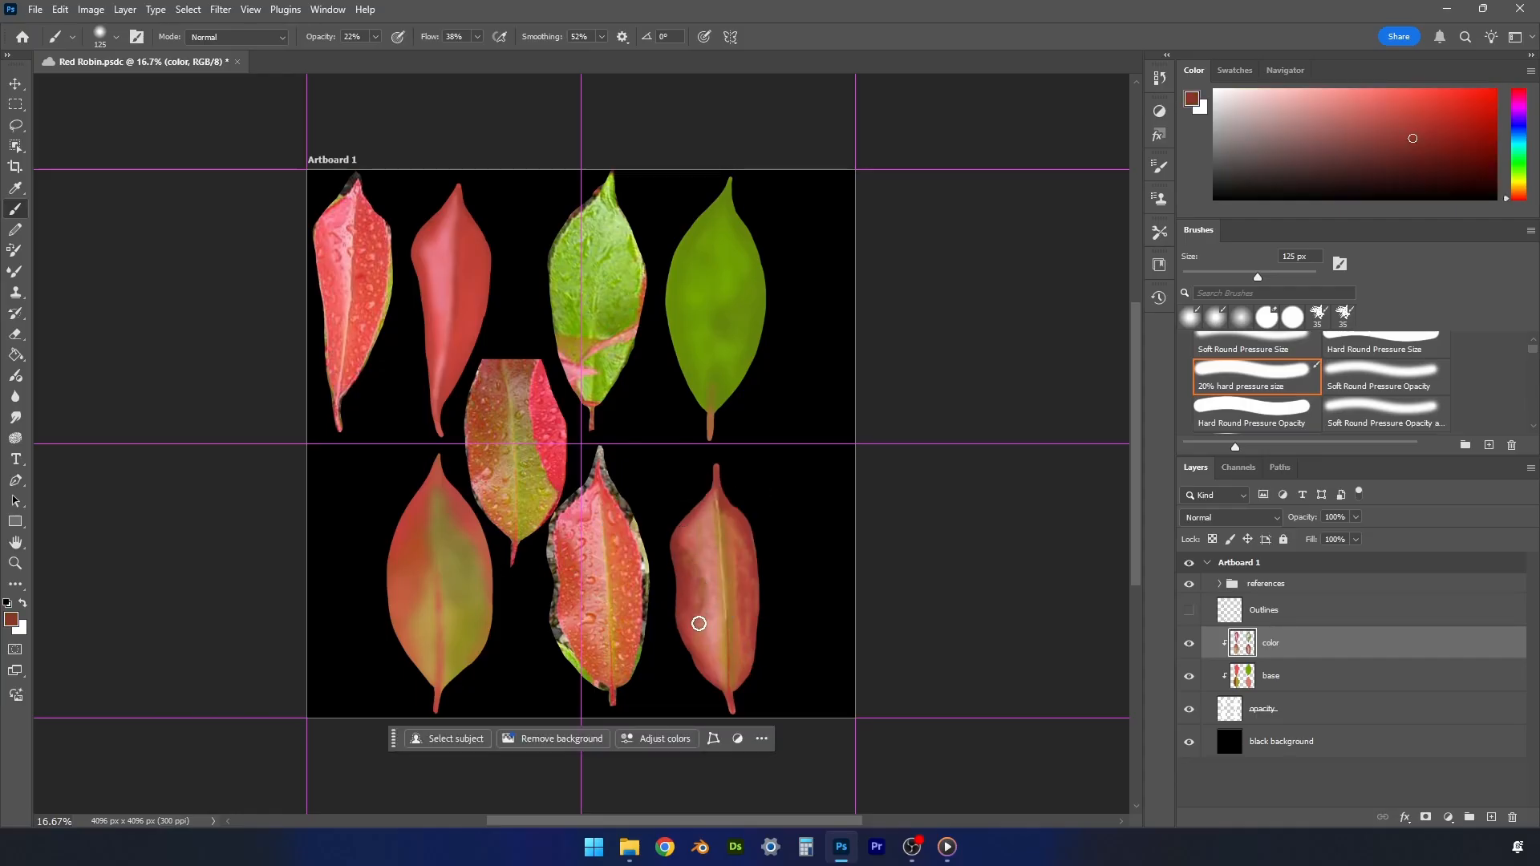
- Blend pinks, tans and muted red sampled from the lower-right painted leaf around its midrib and left half
left_click(696, 561, "alt")
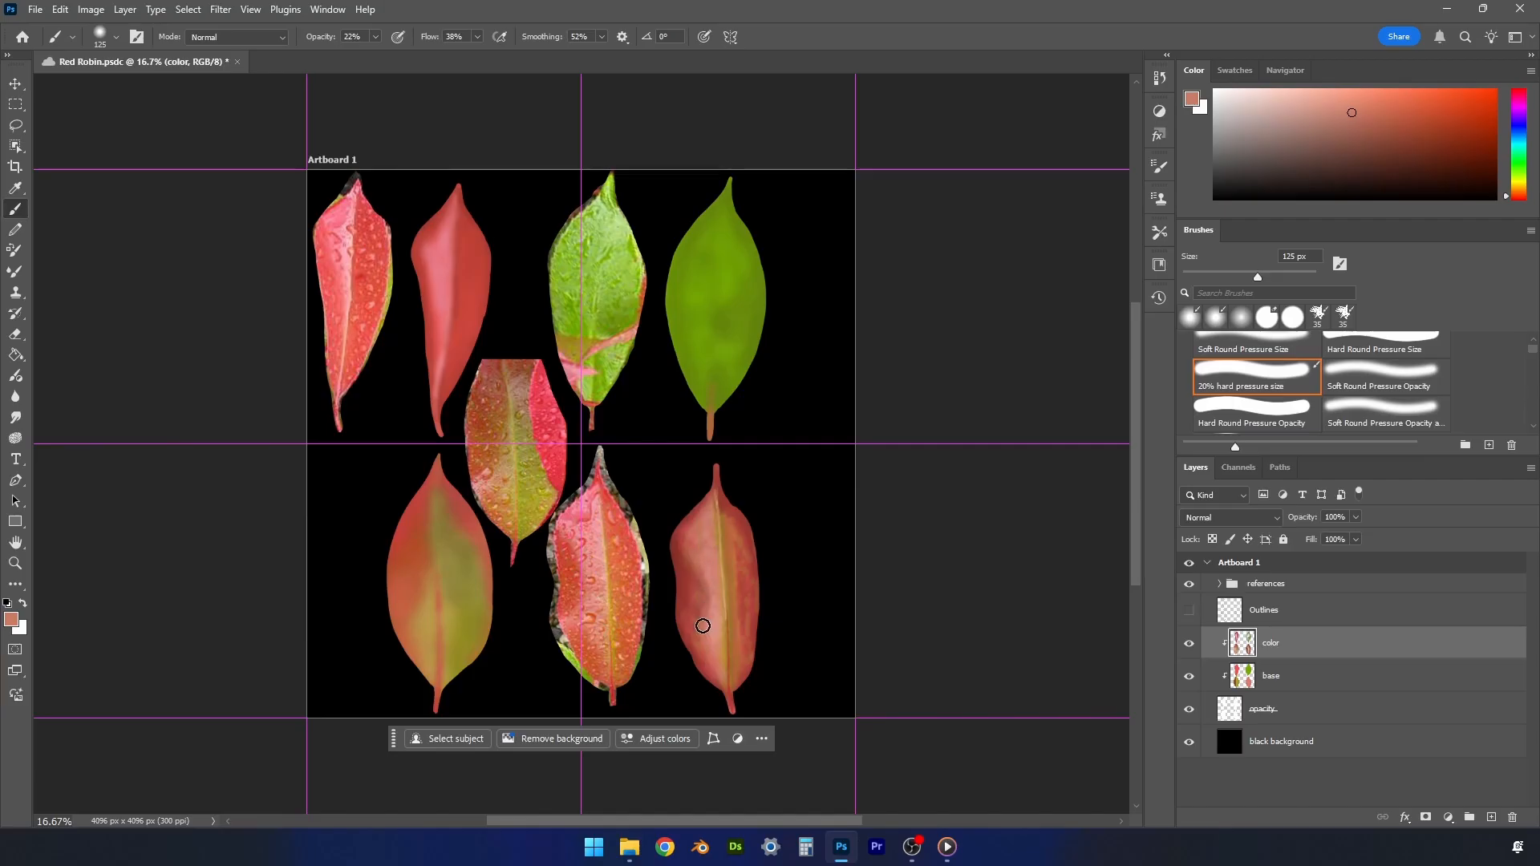
left_click(723, 650, "alt")
left_click(731, 607, "alt")
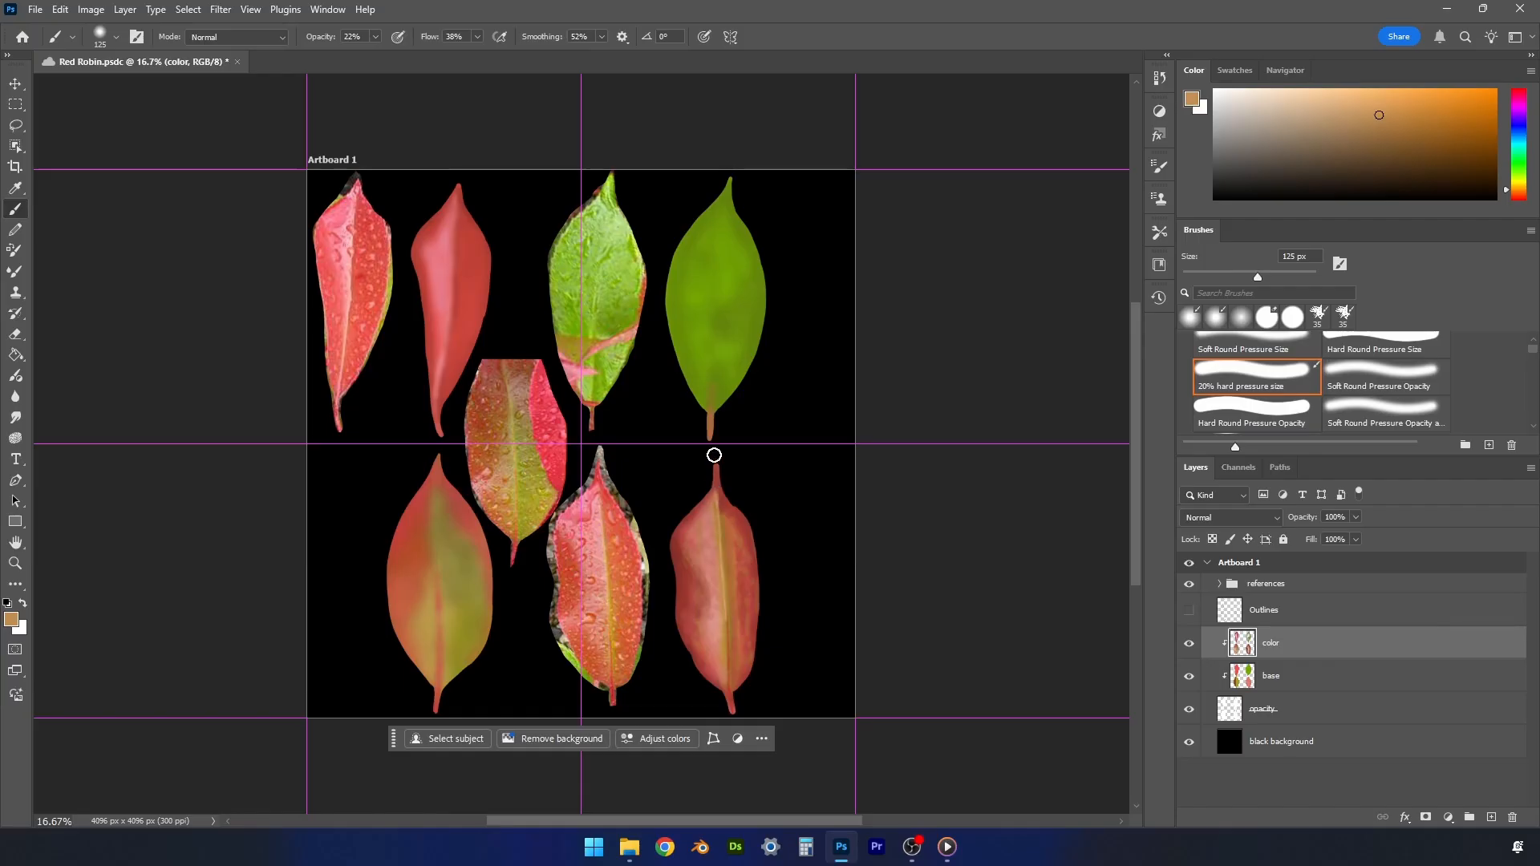
left_click(716, 607, "alt")
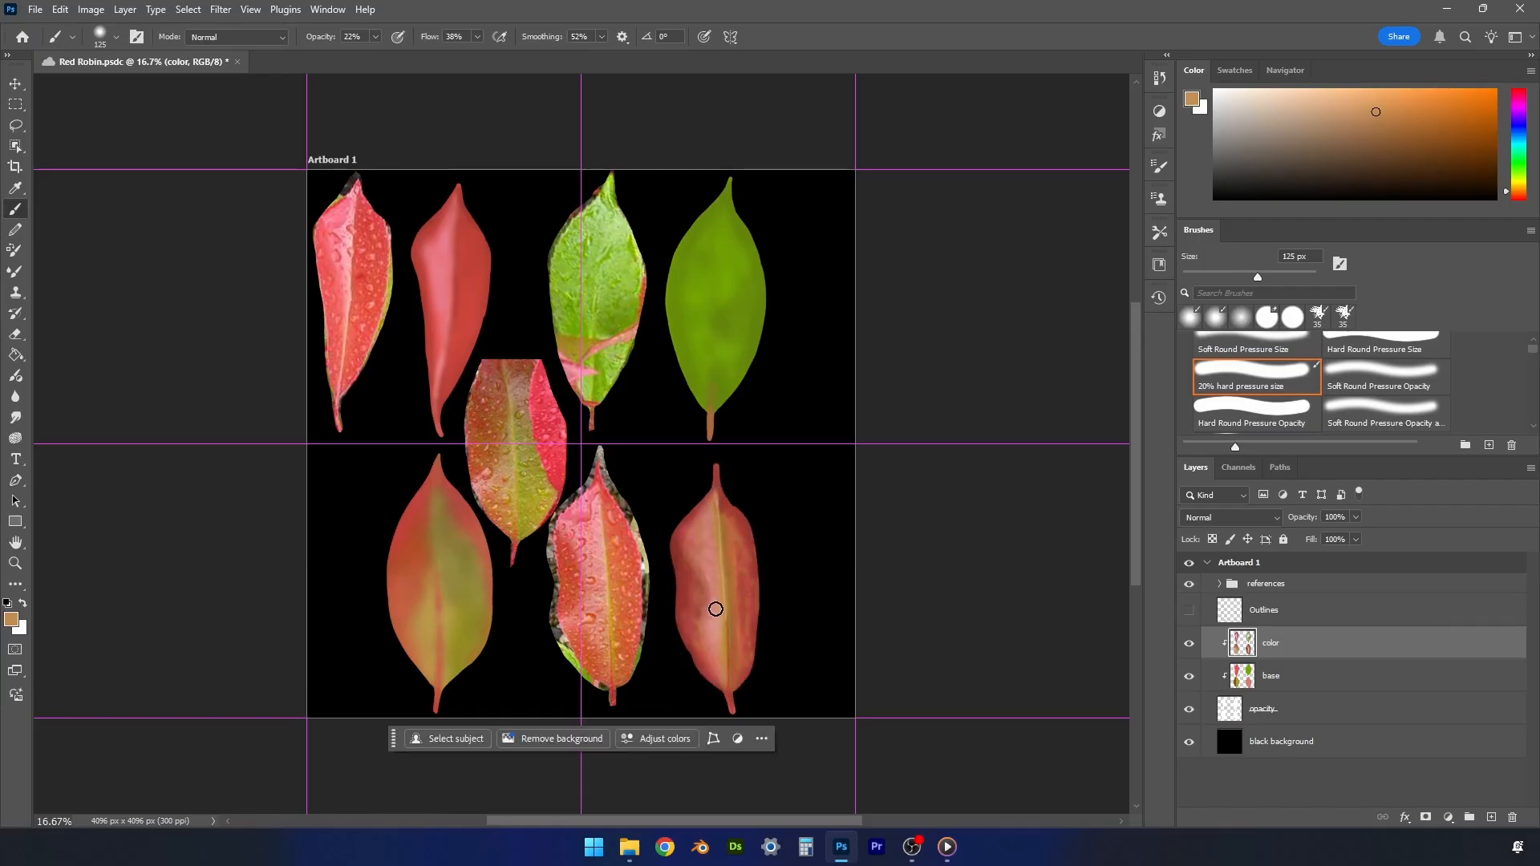
left_click(683, 532, "alt")
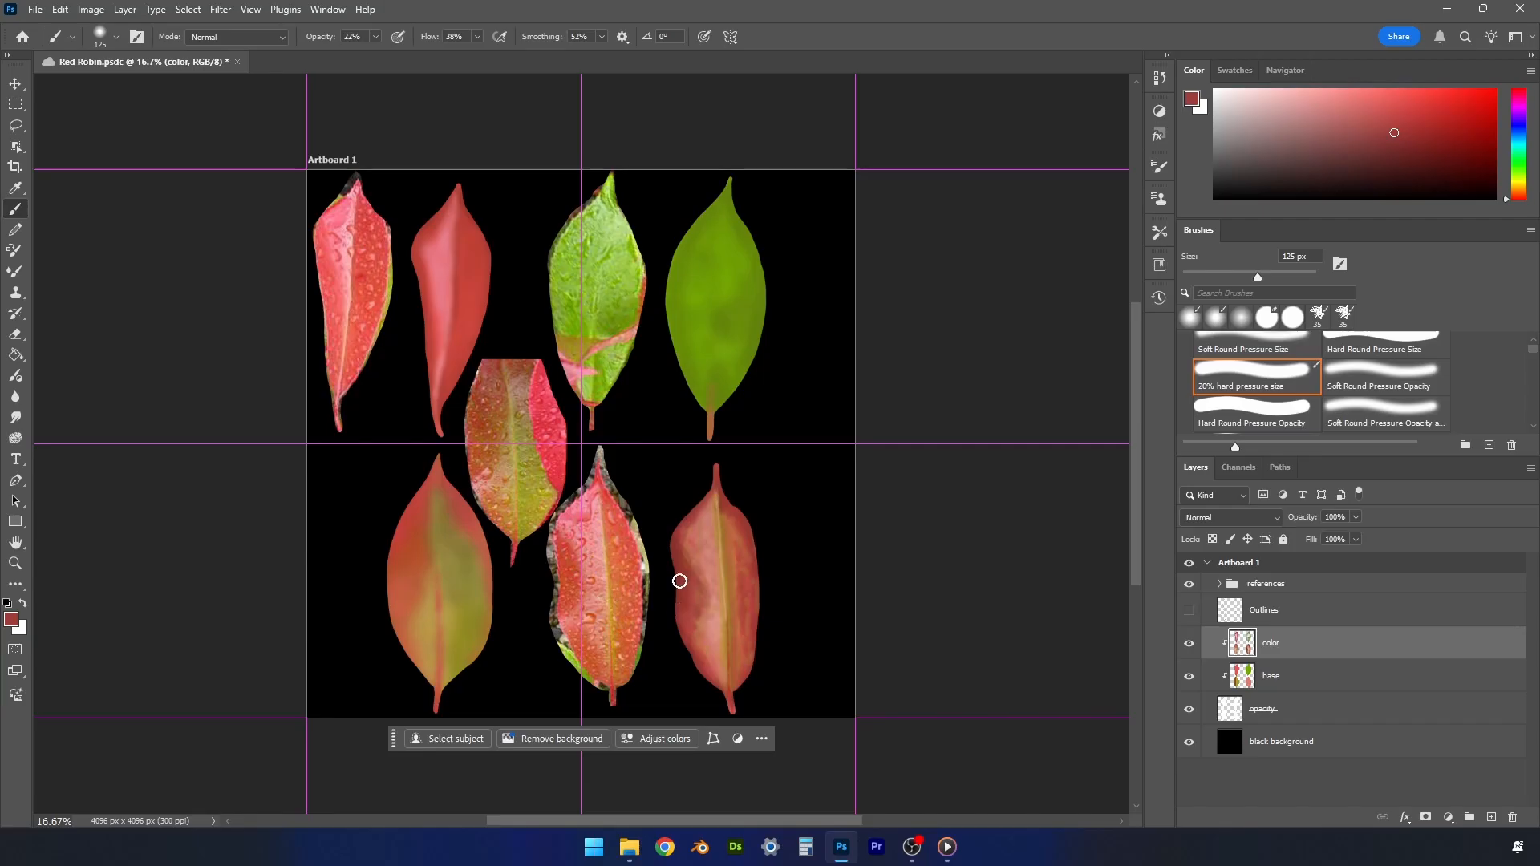
- Sample pink beside the lower-right painted leaf's midrib, choose a paler pink, and paint fine highlights with a 60 px brush
left_click(713, 558, "alt")
key("bracketleft")
key("bracketleft")
key("bracketleft")
key("bracketleft")
key("bracketleft")
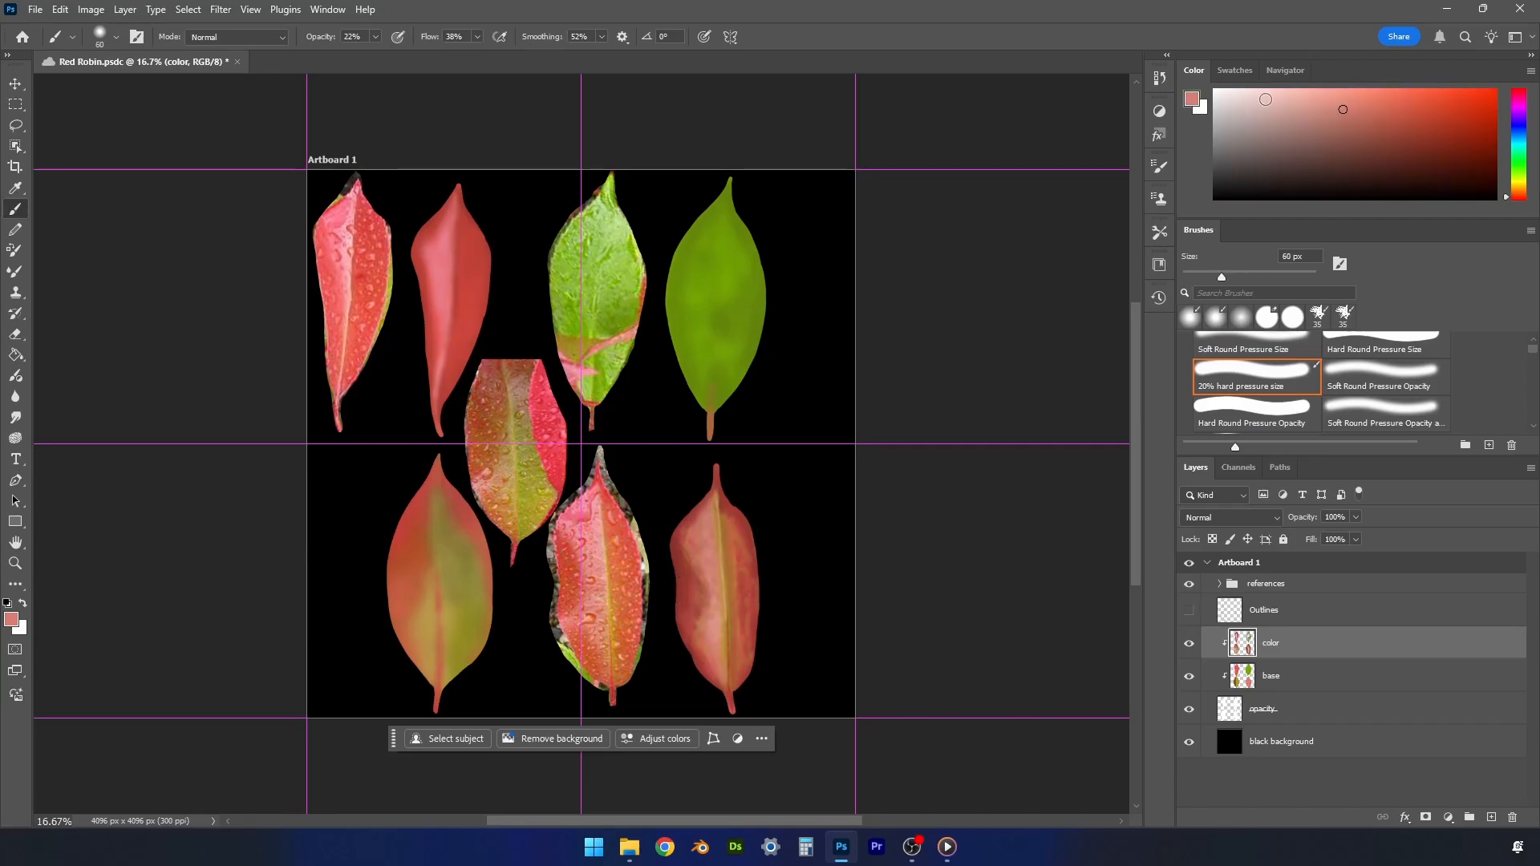
left_click(1265, 99)
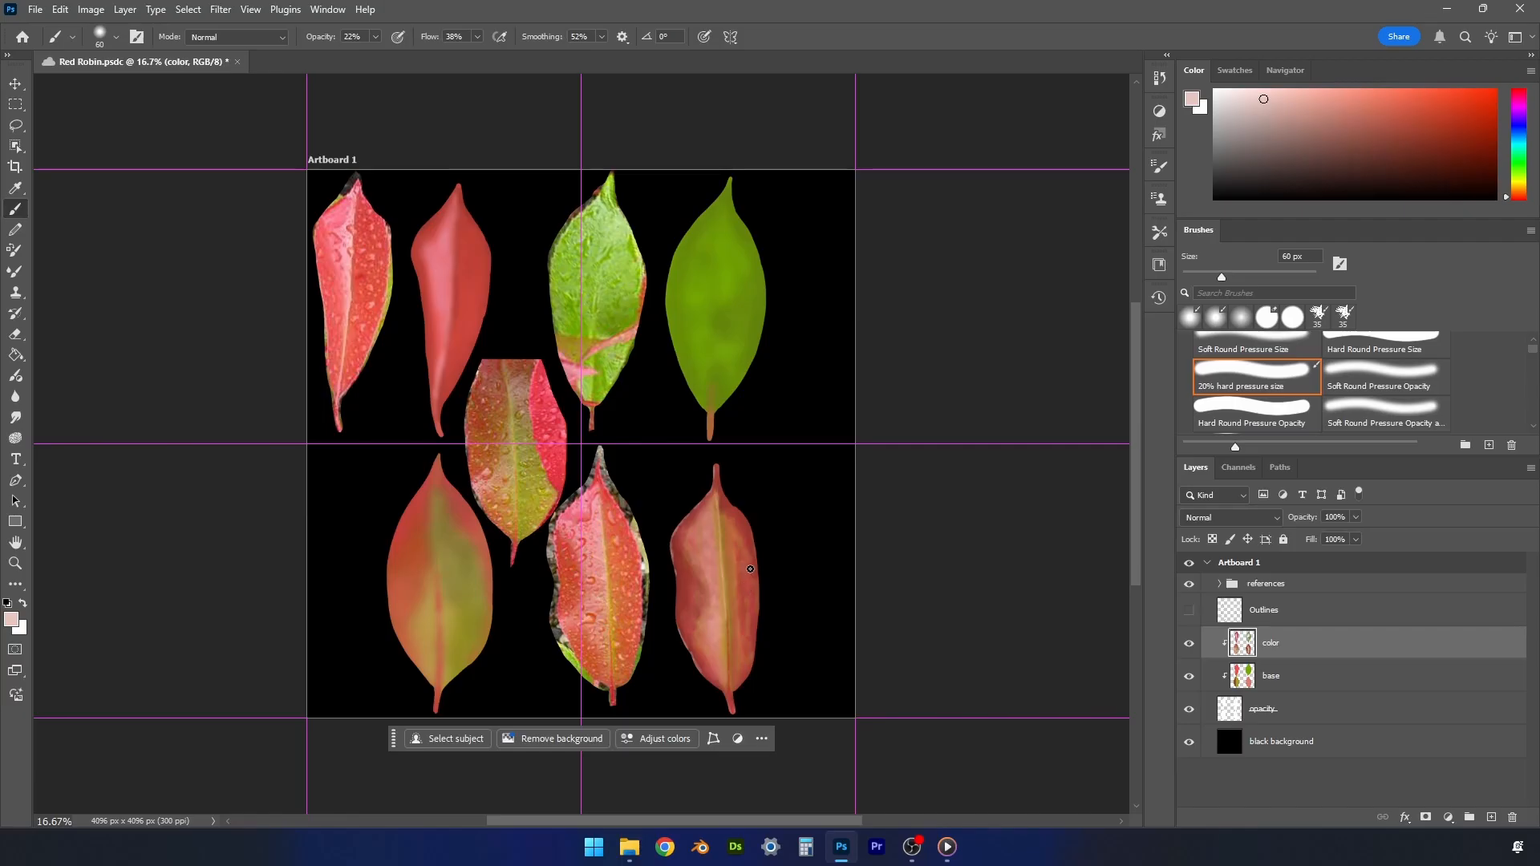
- Blend sampled reds along the lower-right painted leaf's upper part, left edge and stem with an 80 px brush
key("bracketright")
key("bracketright")
left_click(722, 496, "alt")
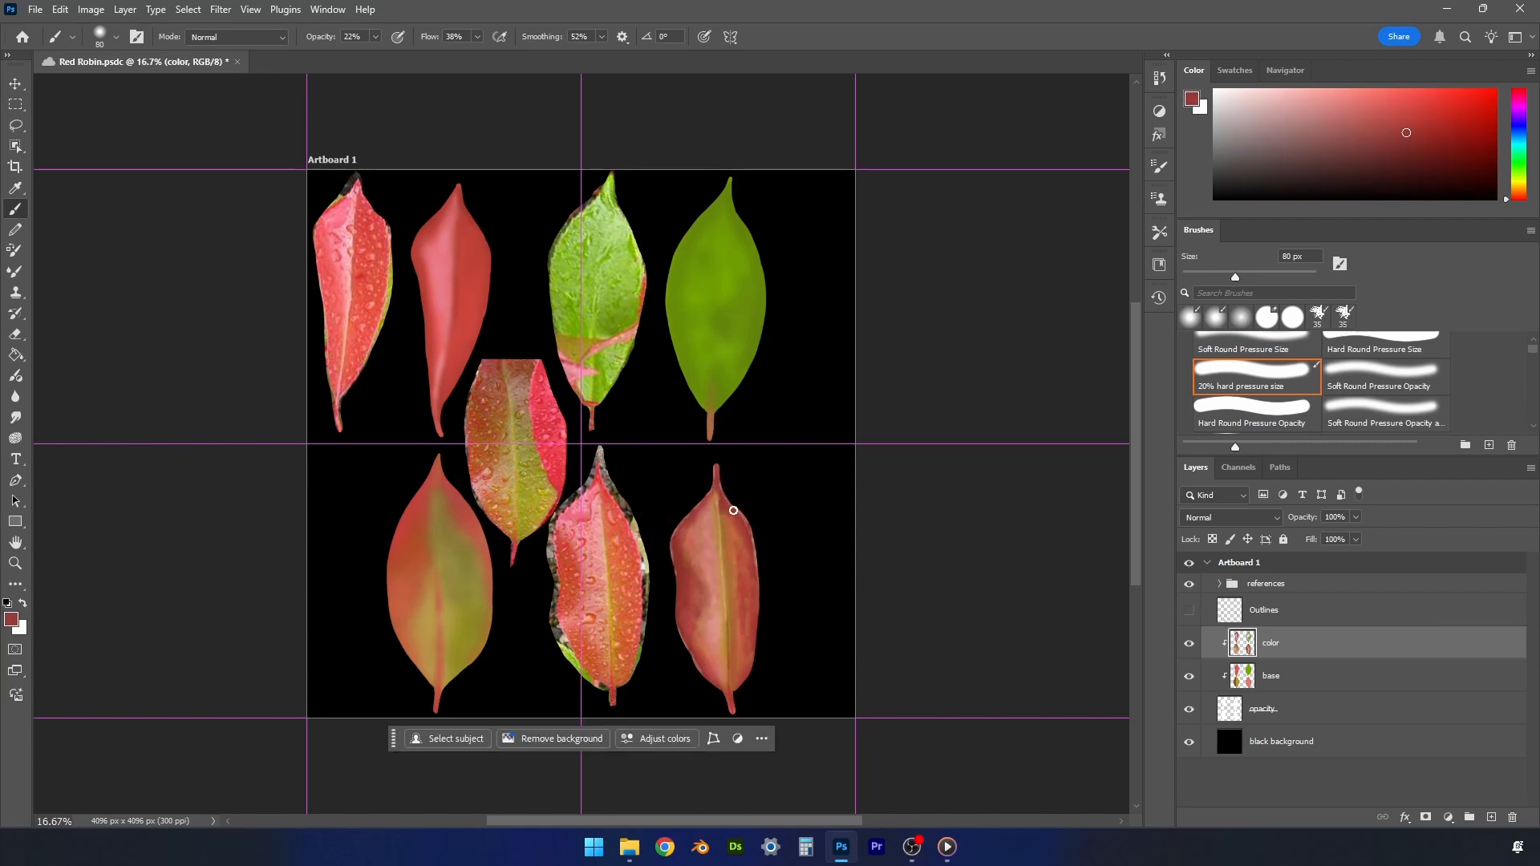
left_click(678, 533, "alt")
left_click(680, 623, "alt")
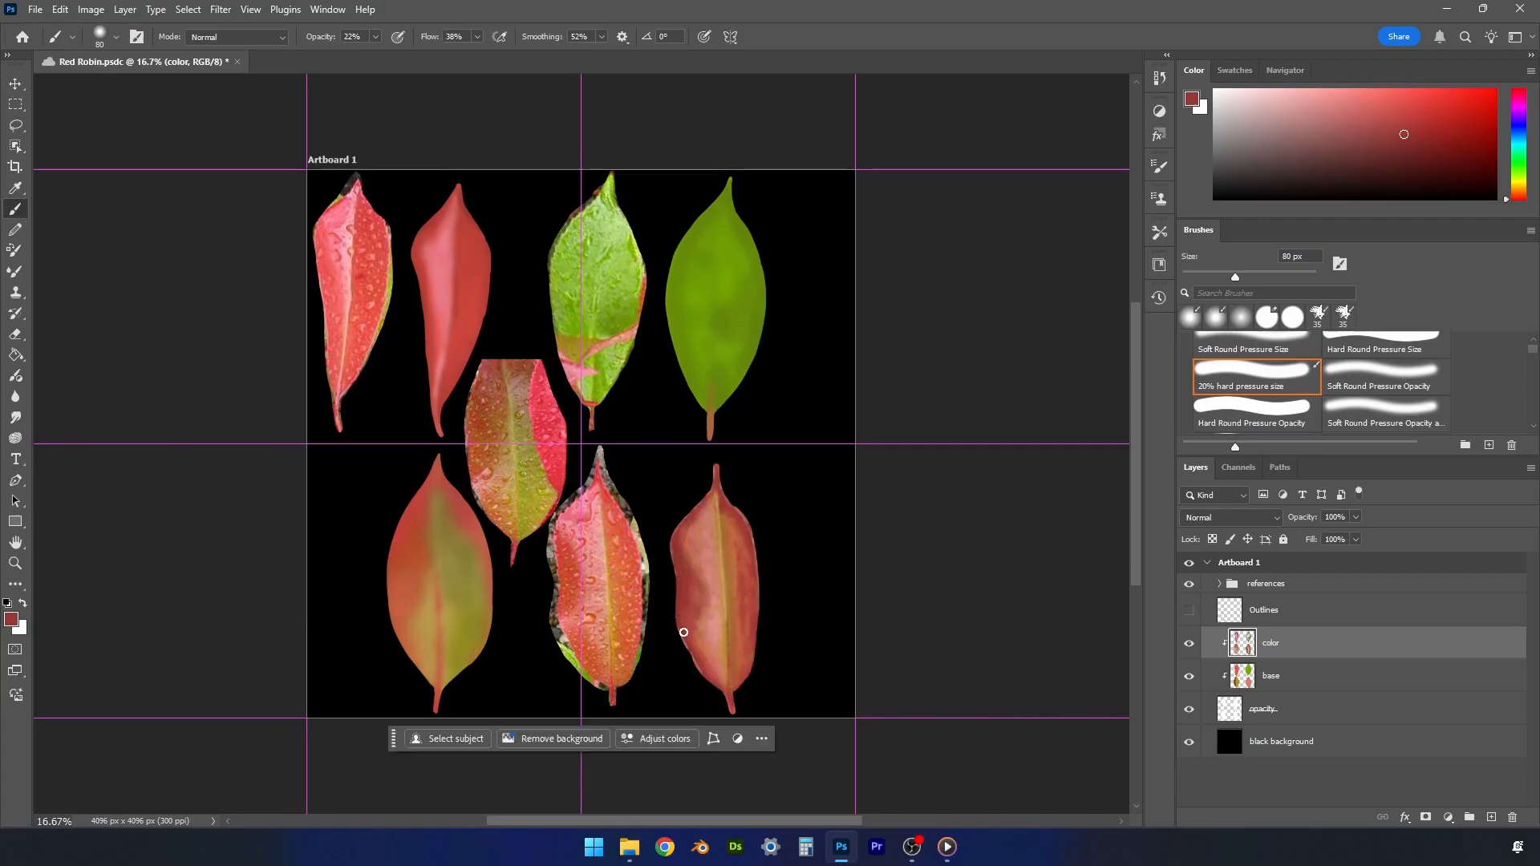
left_click(732, 691, "alt")
- Deepen the lower-right painted leaf's stem-end shadows with darker reds using a smaller brush, and save the document
left_click(1405, 144)
key("bracketleft")
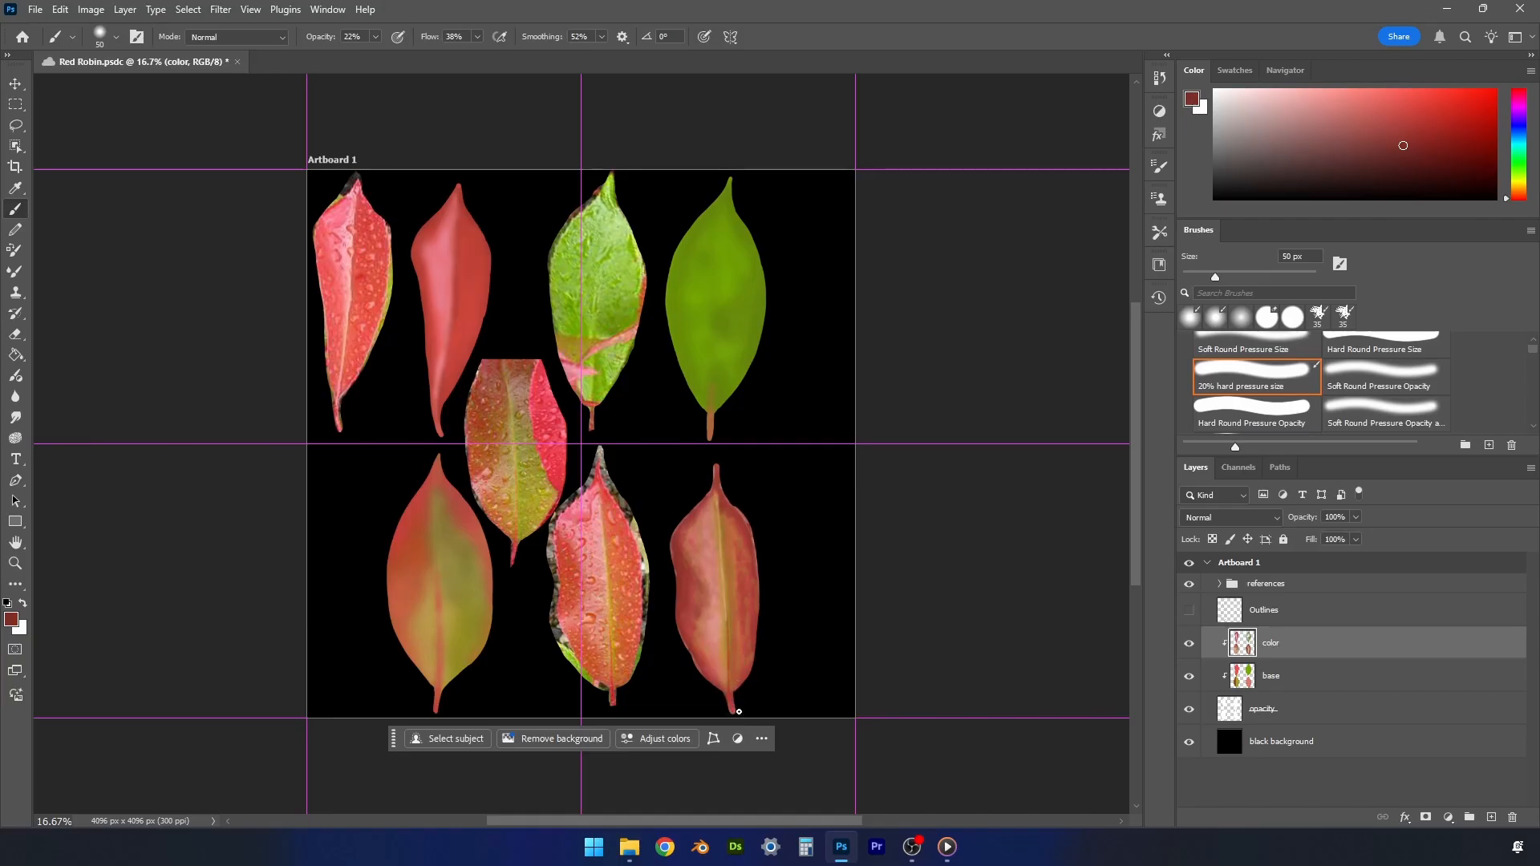
left_click(1412, 166)
key("ctrl+s")
- Sample orange-red from the center reference leaf and shade the lower-left painted leaf's left half with it, using a 70 px brush
left_click(484, 462, "alt")
key("bracketright")
key("bracketright")
key("bracketright")
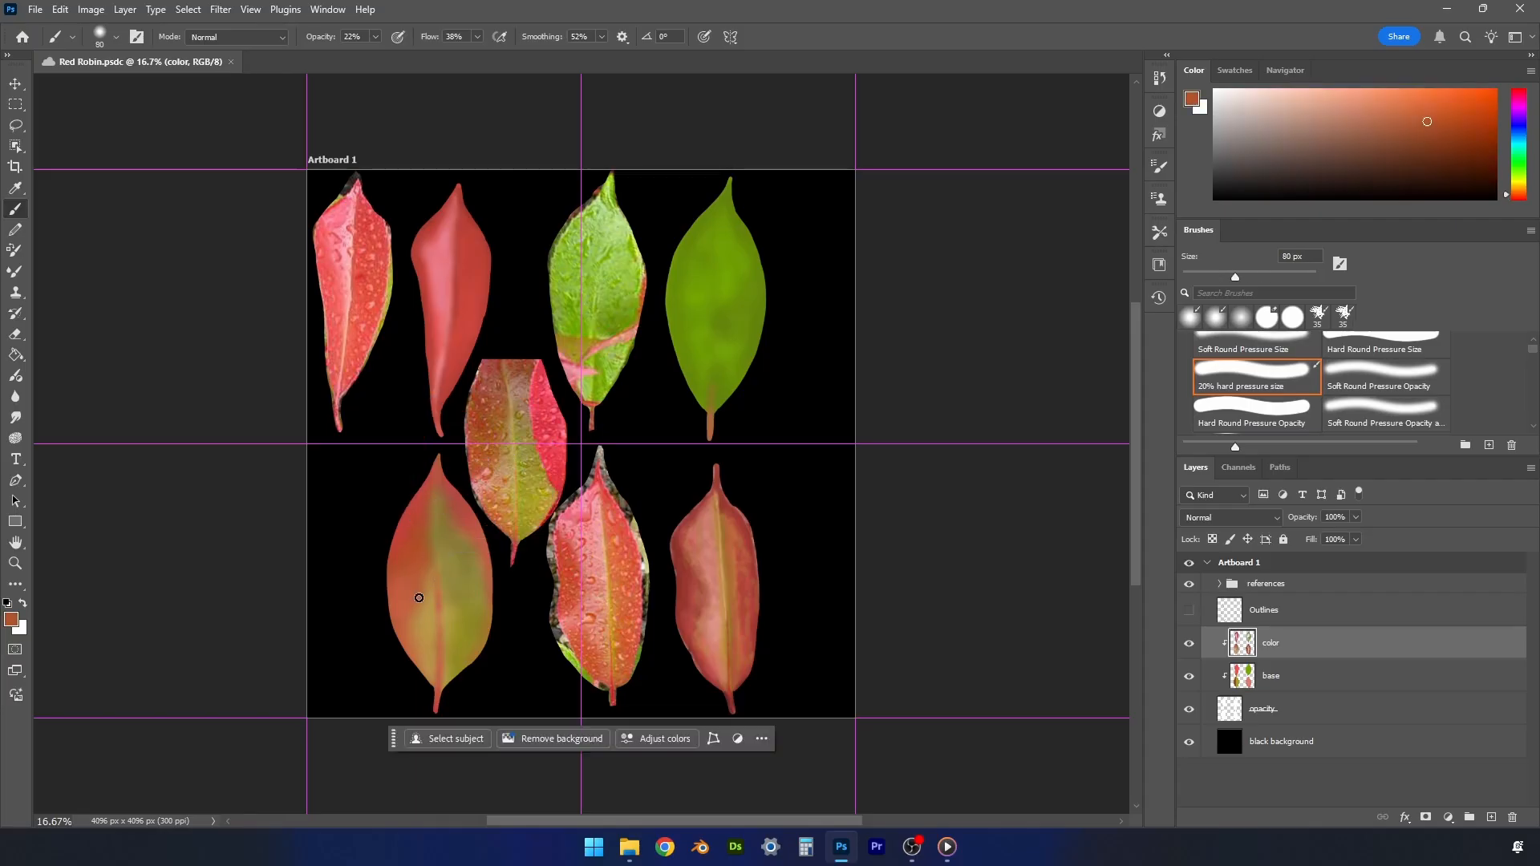
key("bracketleft")
left_click_drag(415, 600, 400, 616)
left_click(402, 621, "alt")
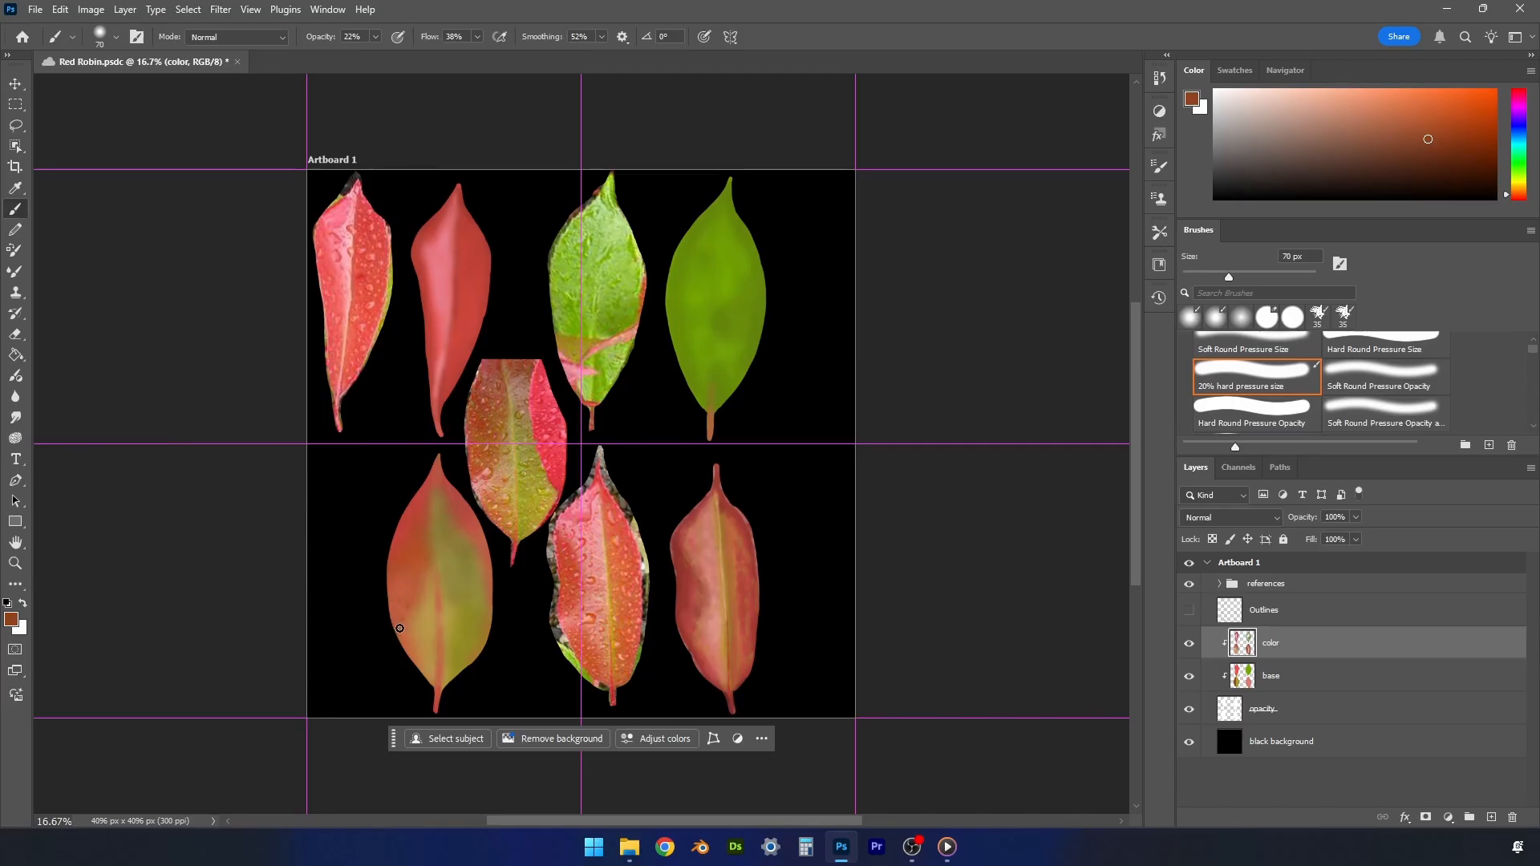
- Paint sampled reds and darker red along the lower-left painted leaf's upper left edge up to the tip, using a 90 px brush
left_click(407, 597, "alt")
left_click(416, 555, "alt")
key("bracketright")
key("bracketright")
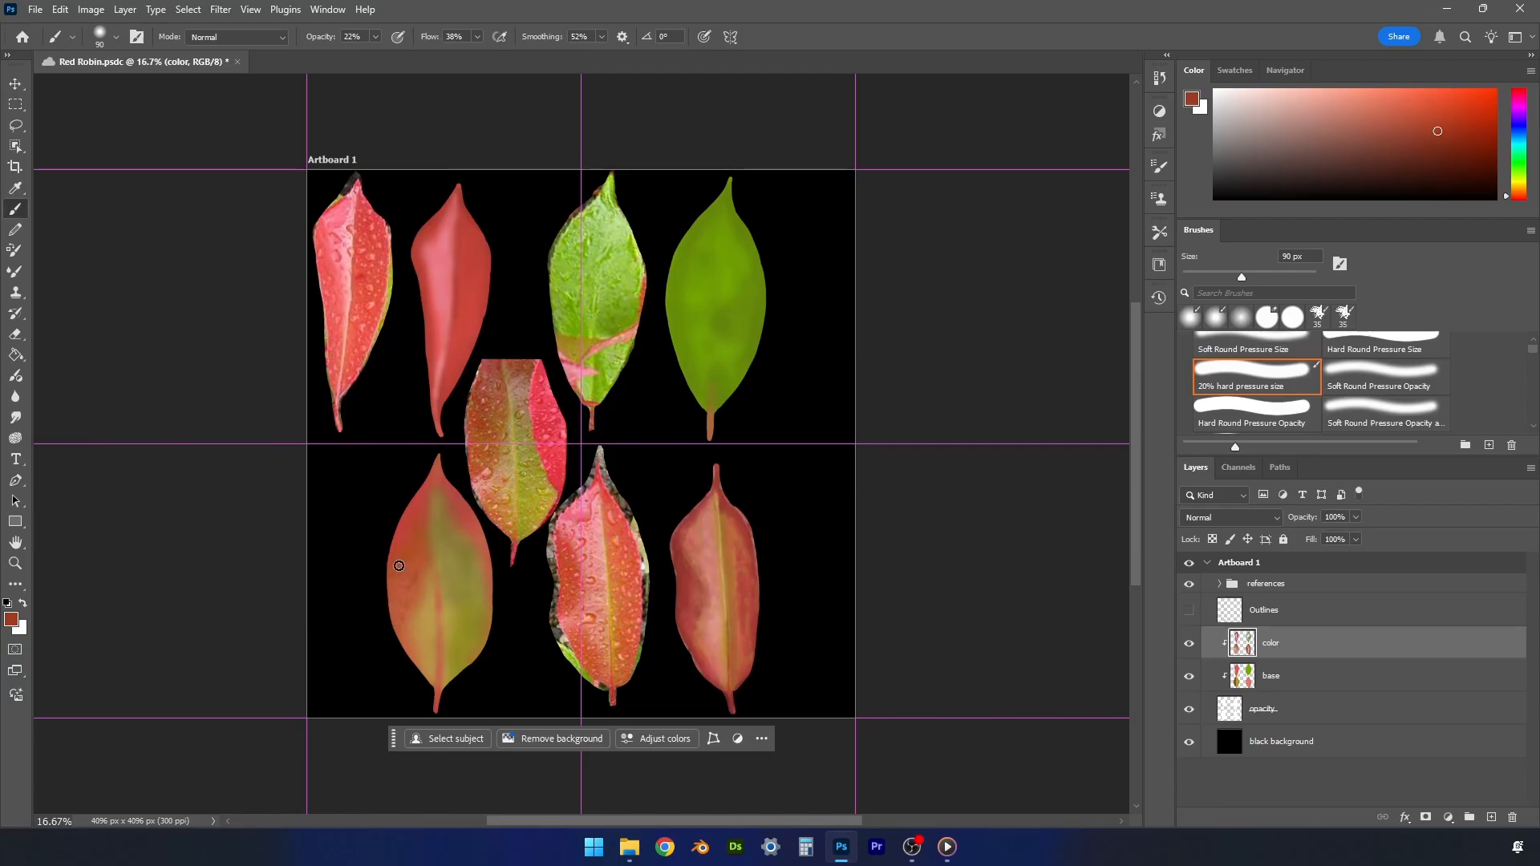
left_click(407, 510, "alt")
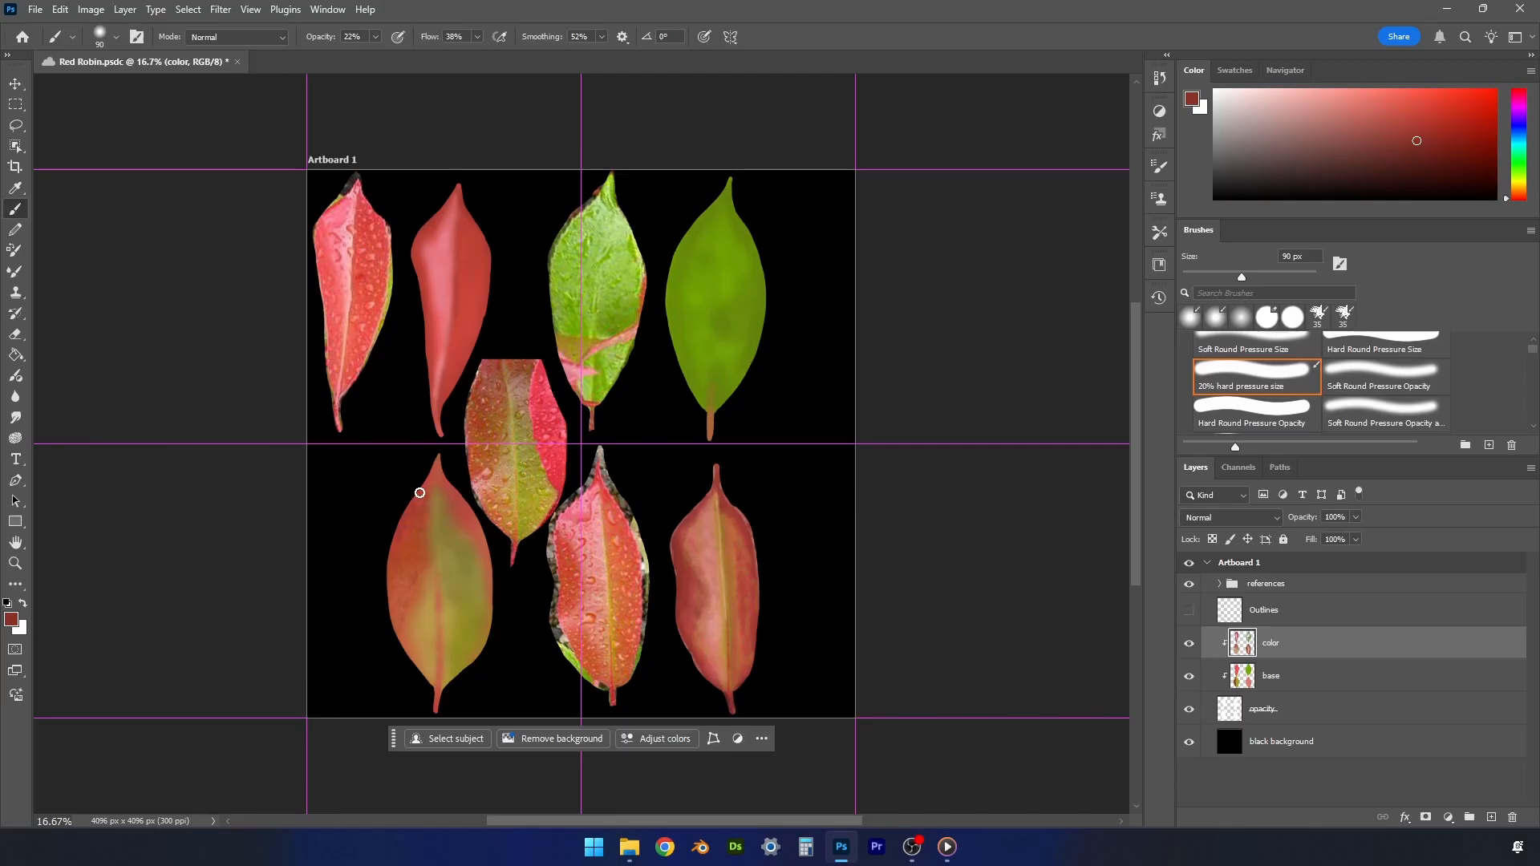
left_click(442, 458, "alt")
- Blend sampled tan and orange-brown into the lower part of the lower-left painted leaf's left half
left_click(437, 593, "alt")
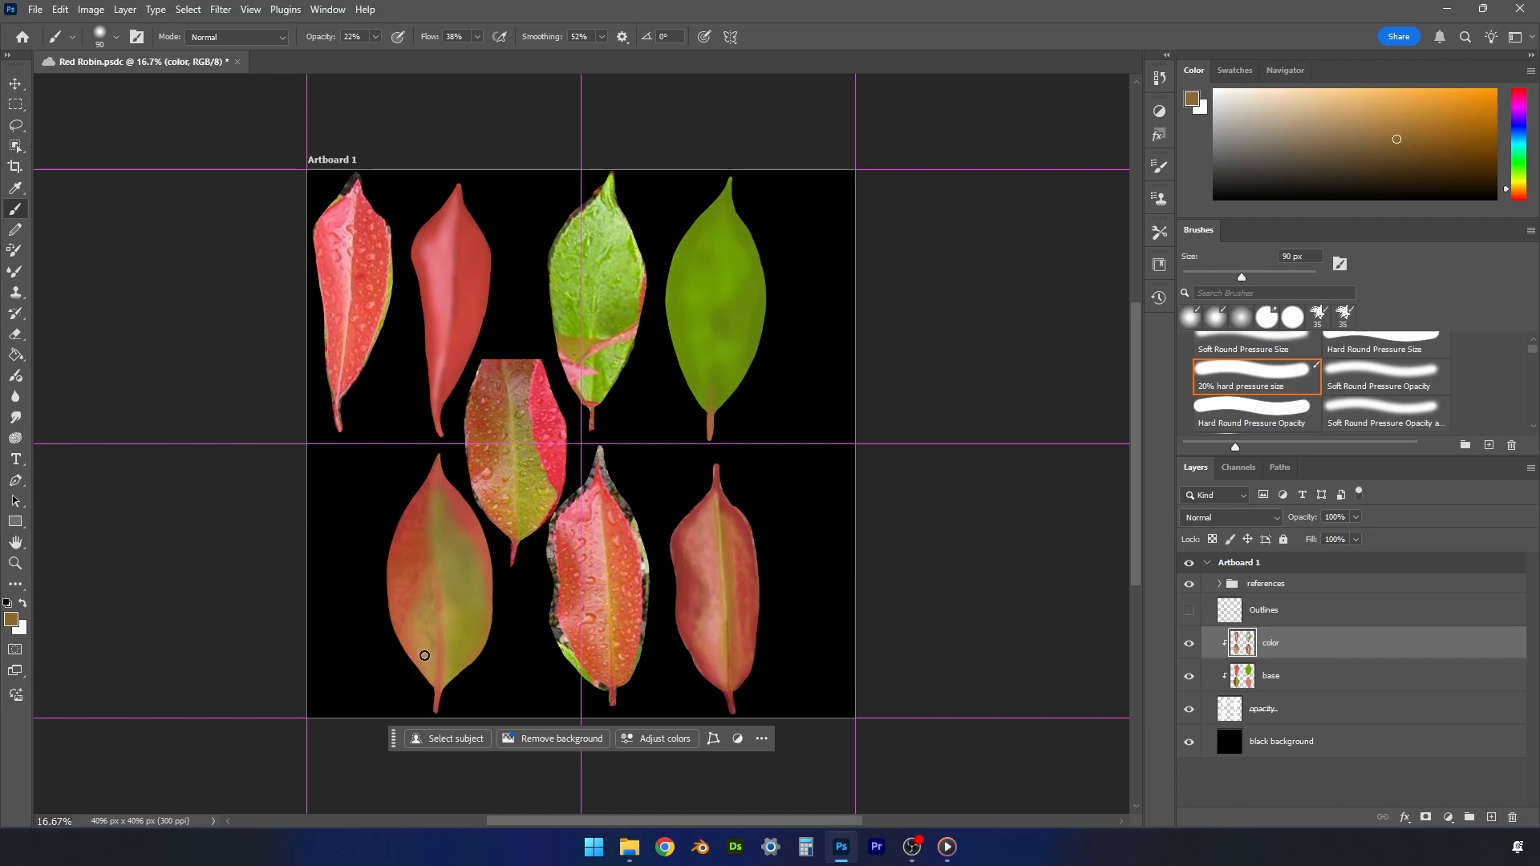
left_click(426, 614, "alt")
left_click(411, 612, "alt")
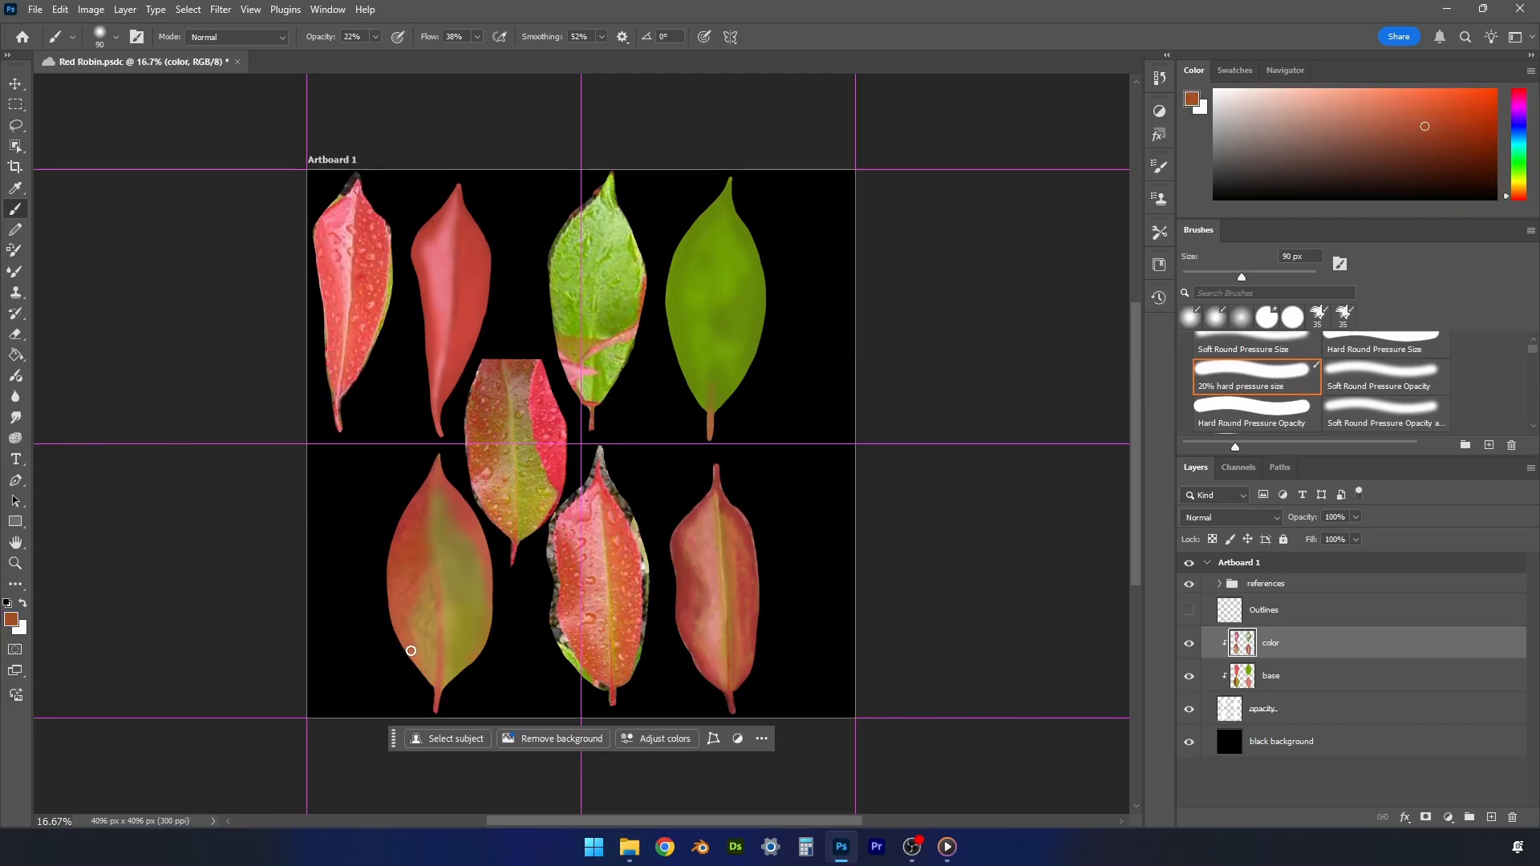
- Sample olive from the lower-left painted leaf's right half, shift it to a darker yellow-green, and paint mottled shading there at 90 px
left_click(457, 613, "alt")
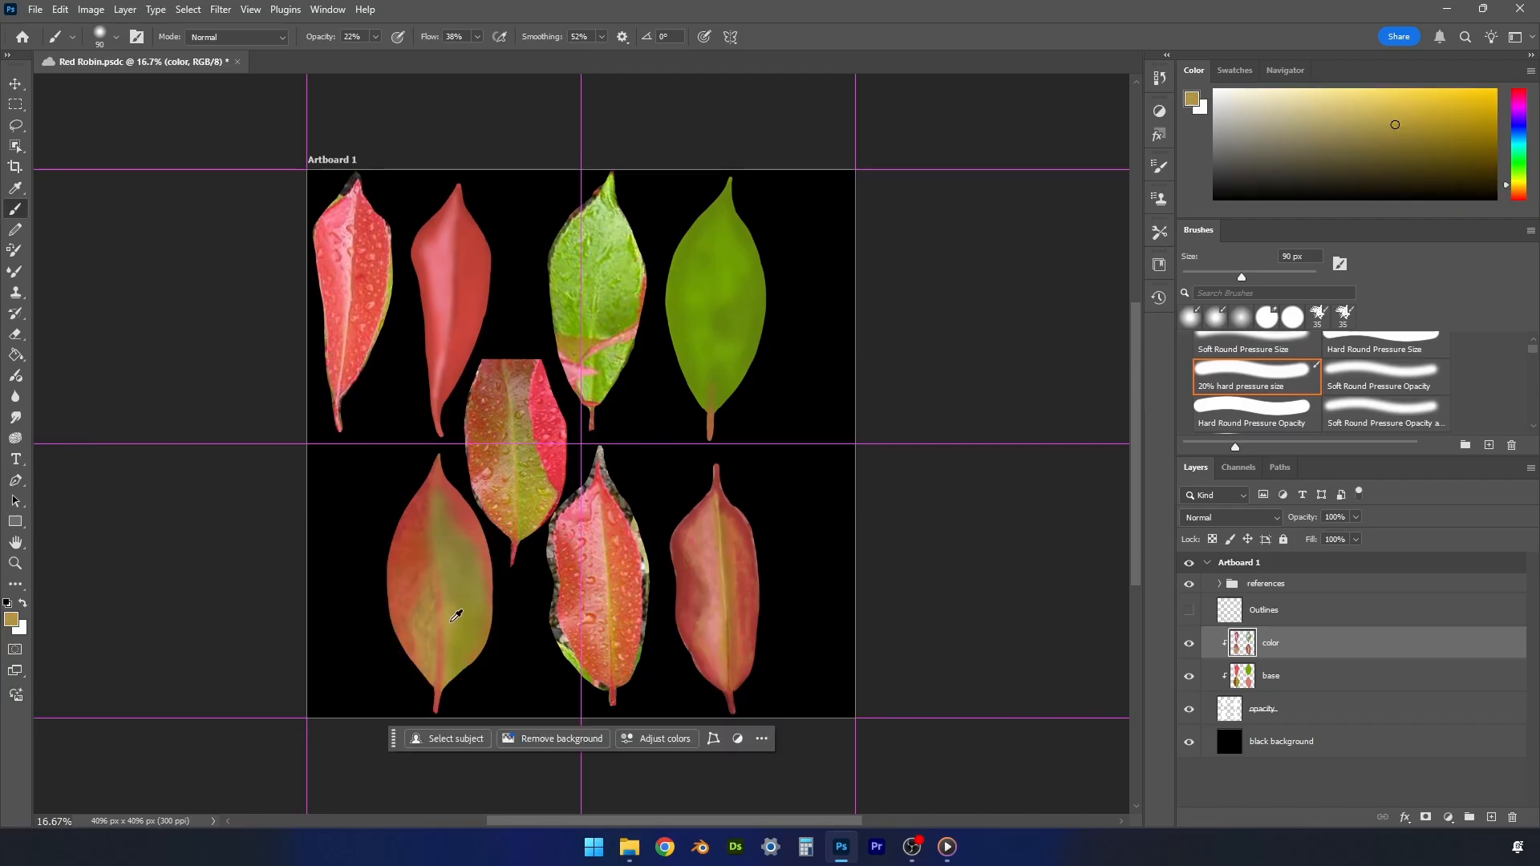
left_click(1401, 143)
left_click(1518, 179)
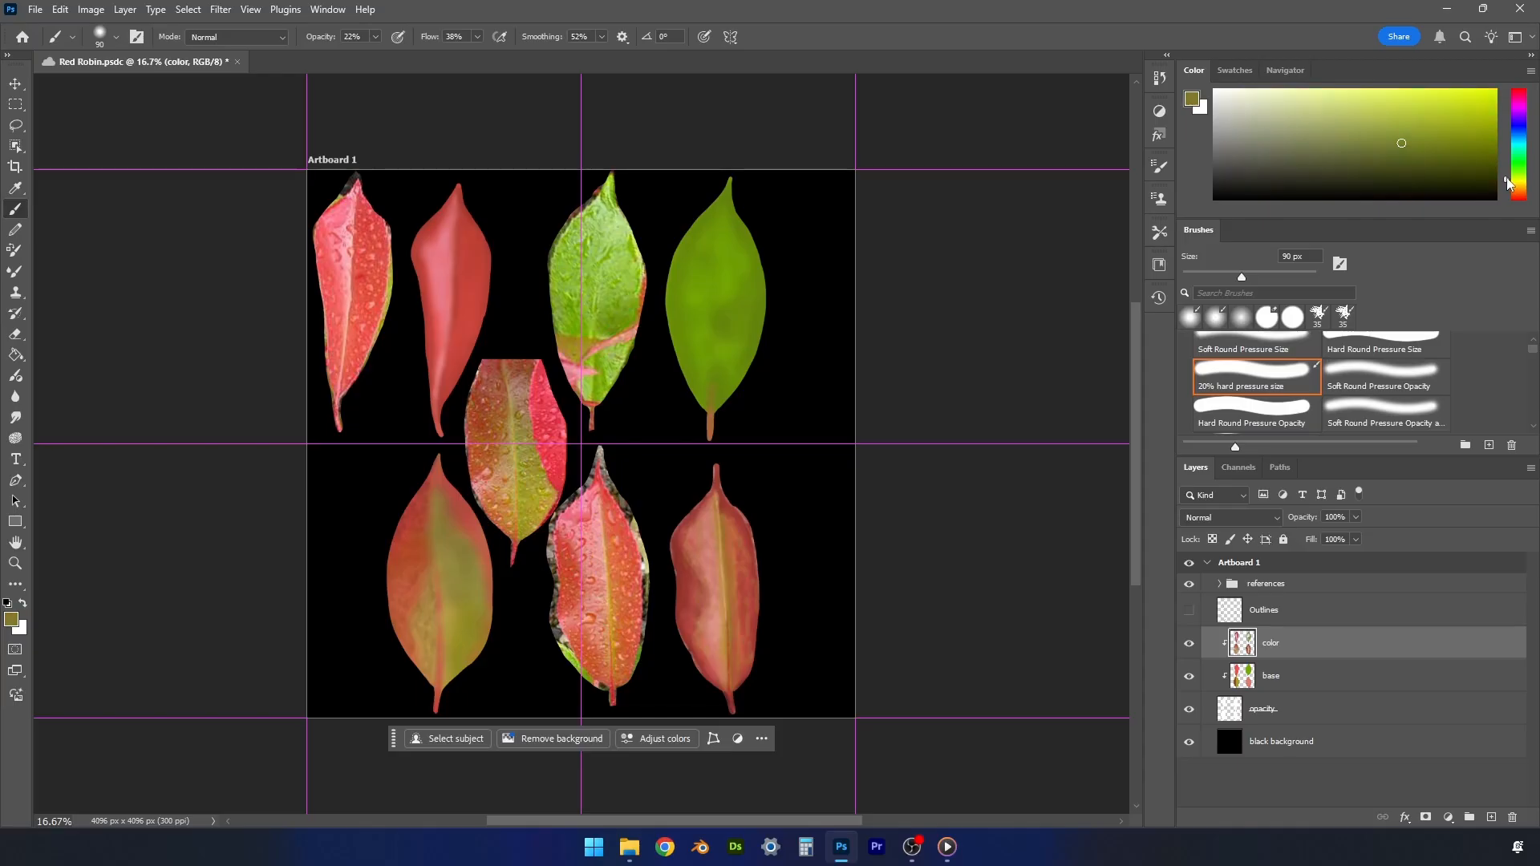
key("bracketright")
key("bracketright")
key("bracketright")
key("bracketleft")
key("bracketleft")
key("bracketleft")
left_click(464, 531, "alt")
left_click(470, 595, "alt")
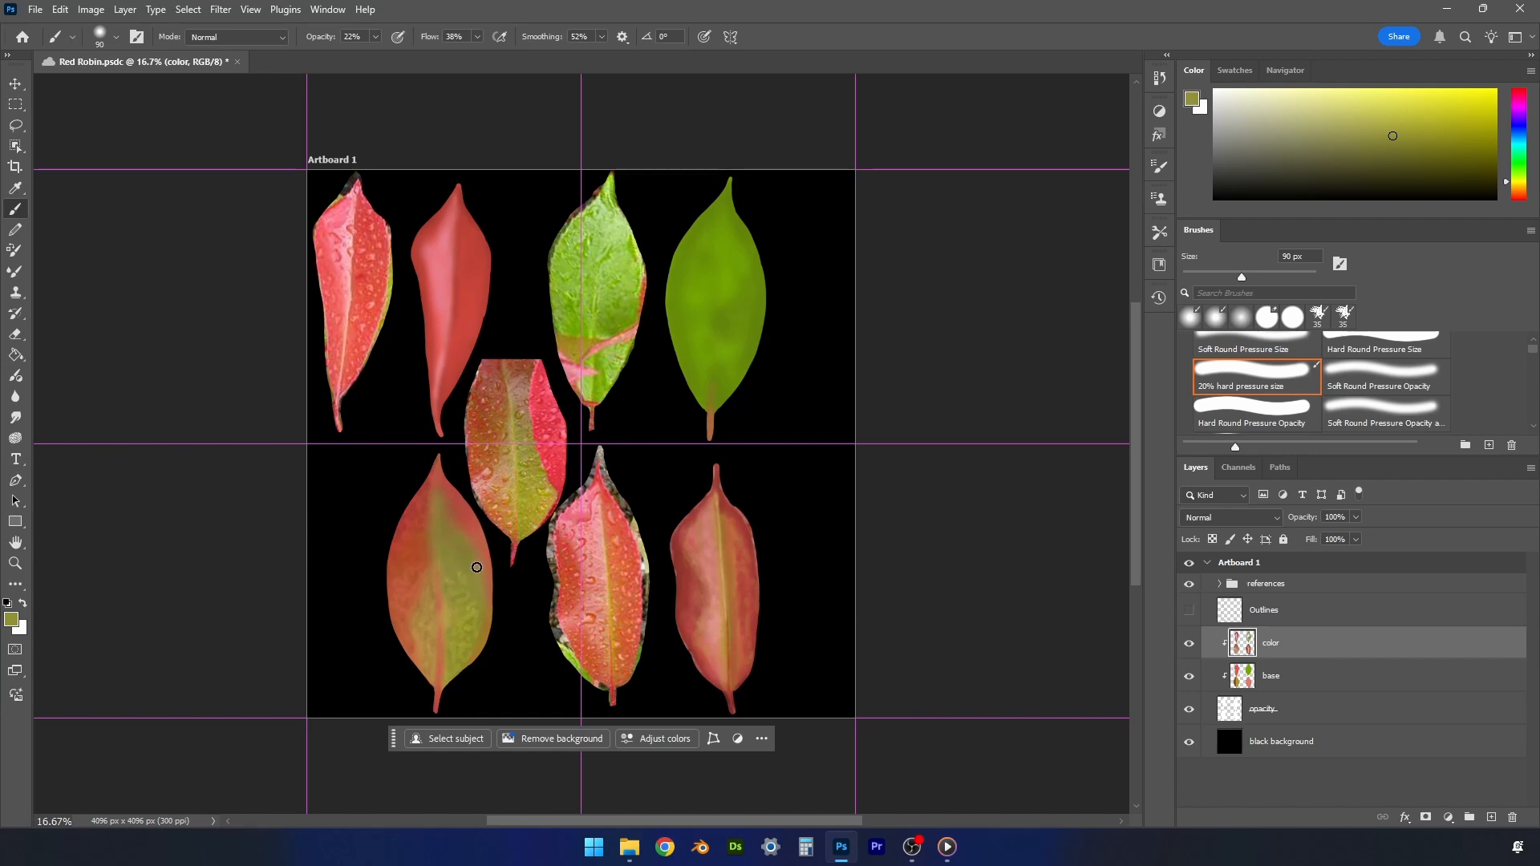
- Shade the lower-left painted leaf's right half with darker olive, and tint its outer edge with a sampled red shifted toward orange
left_click(473, 596, "alt")
left_click(460, 549, "alt")
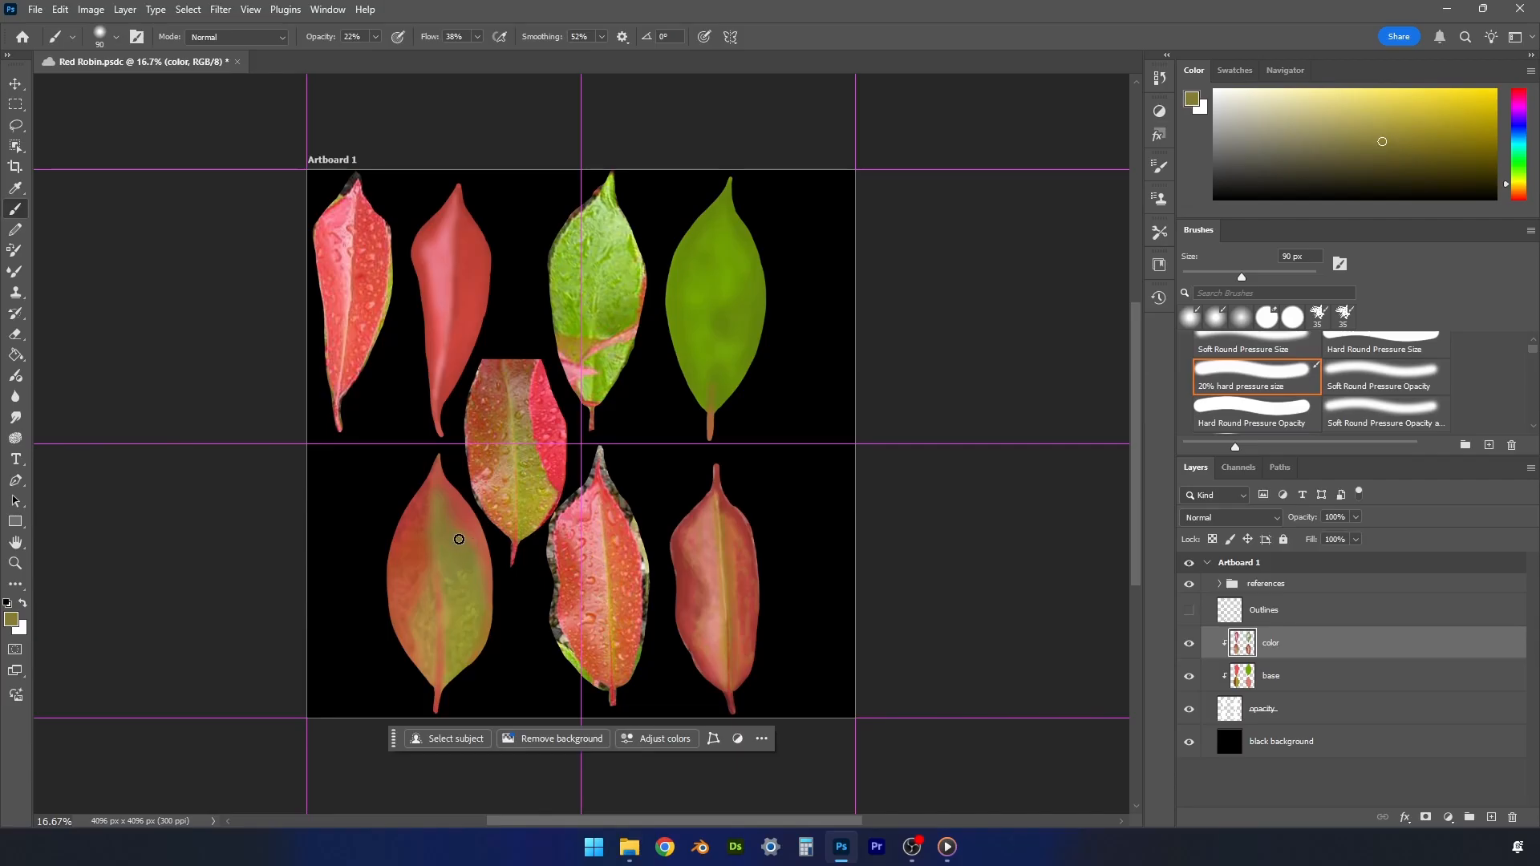
left_click(1397, 152)
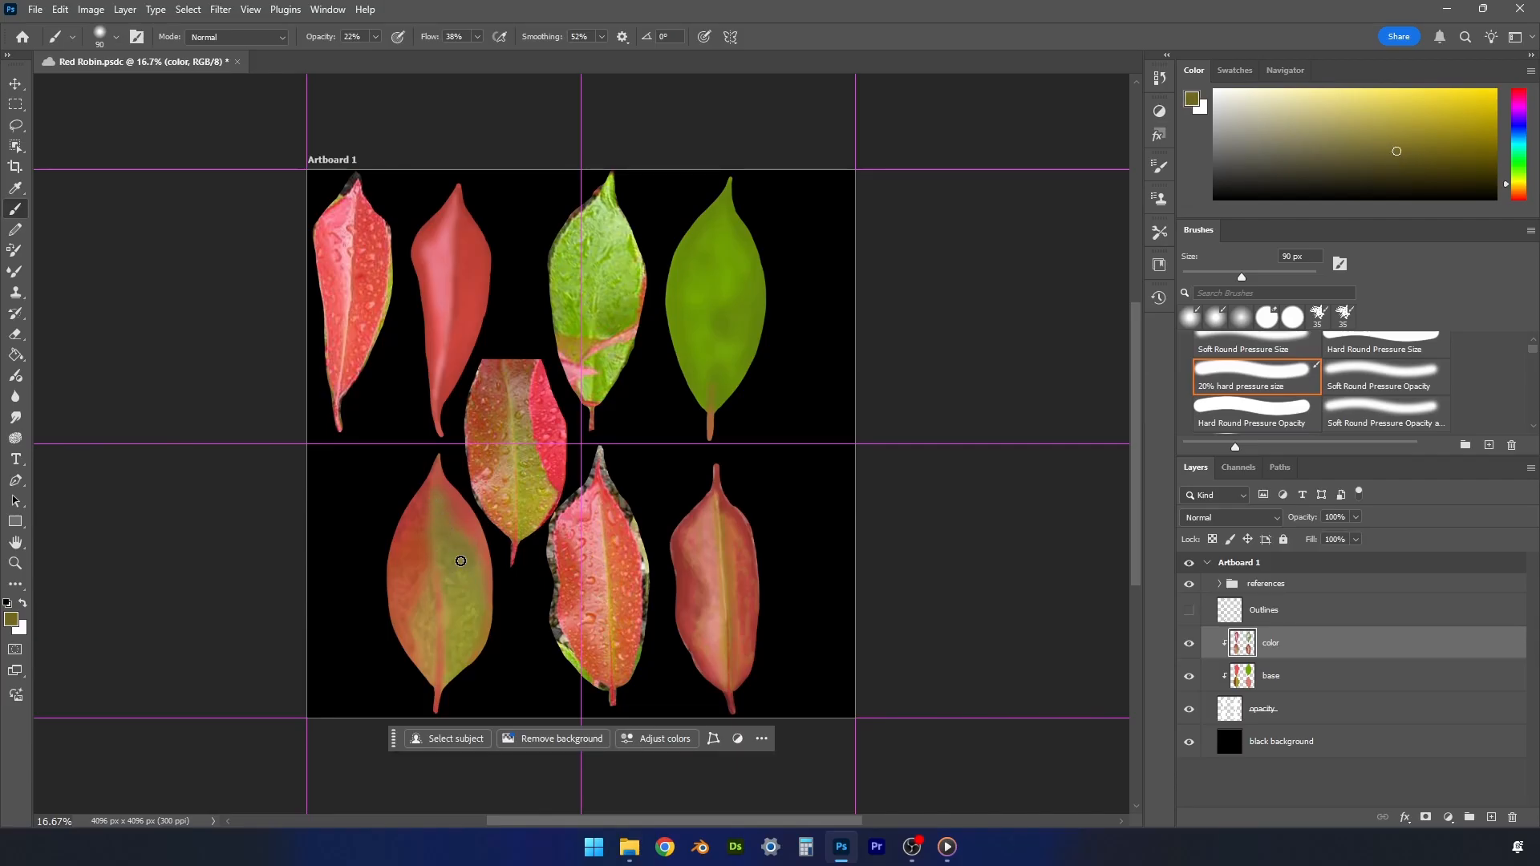
left_click(461, 493, "alt")
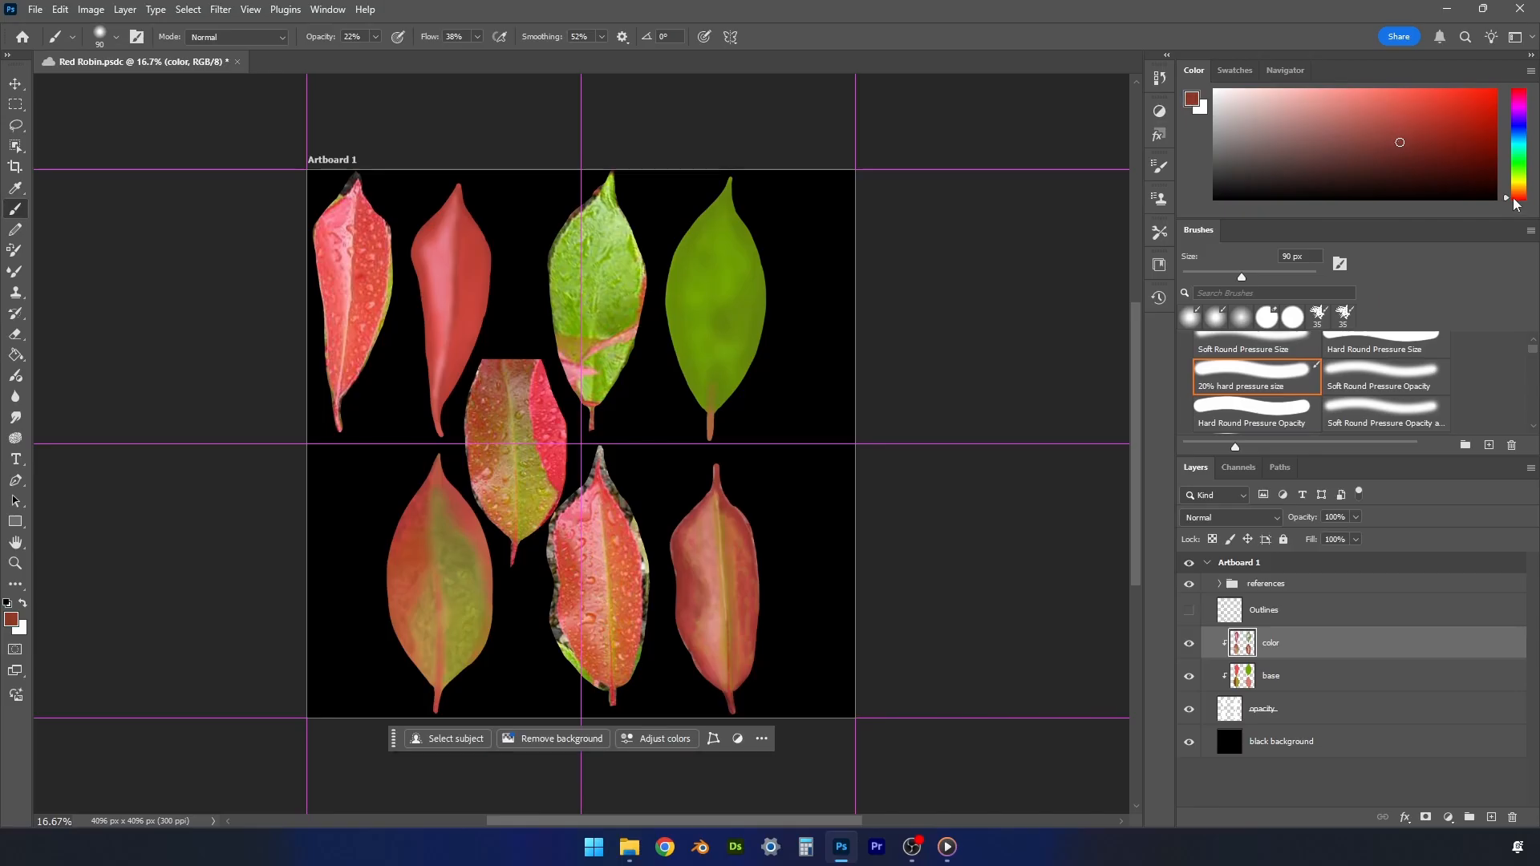
left_click(1514, 196)
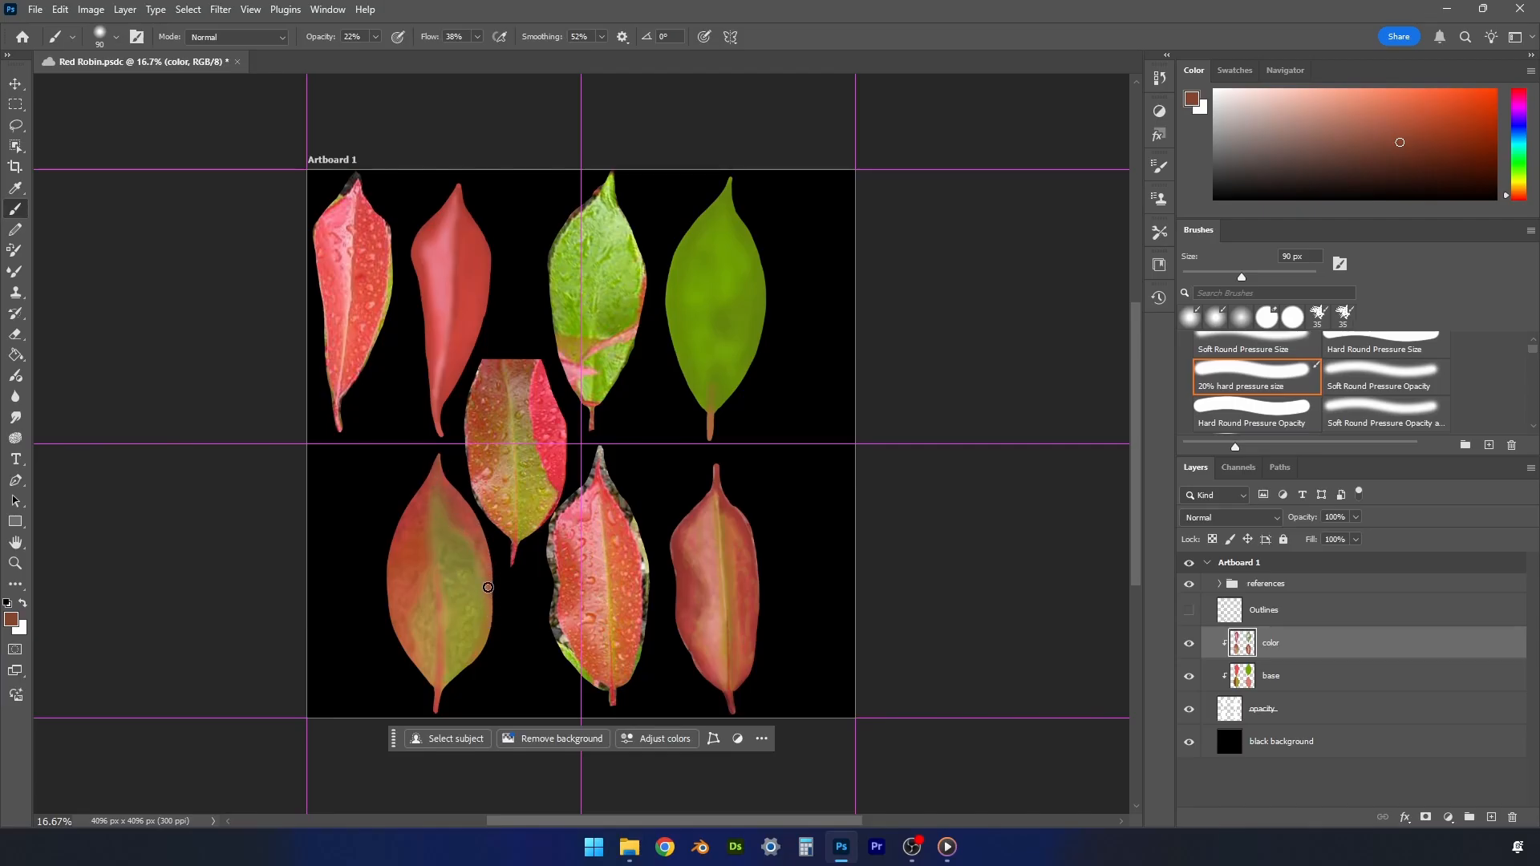
- Sample pale salmon from the center reference leaf and paint a 175 px highlight on the lower-left painted leaf's lower left side
left_click(482, 480, "alt")
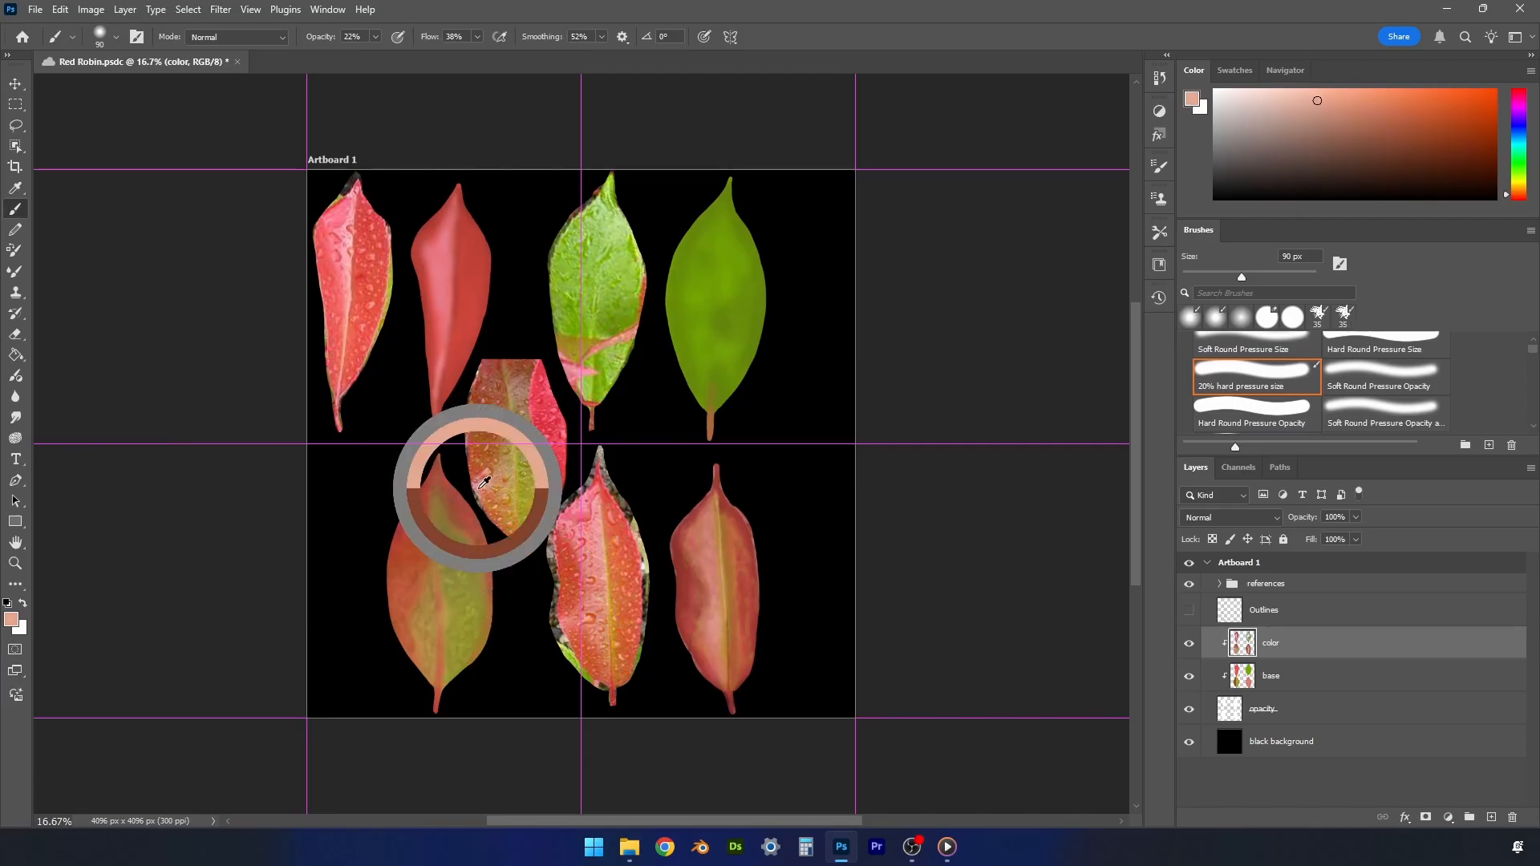
key("bracketright")
key("bracketright")
key("bracketright")
key("bracketright")
mouse_move(404, 647)
left_mouse_down()
mouse_move(401, 610)
mouse_move(402, 631)
left_mouse_up()
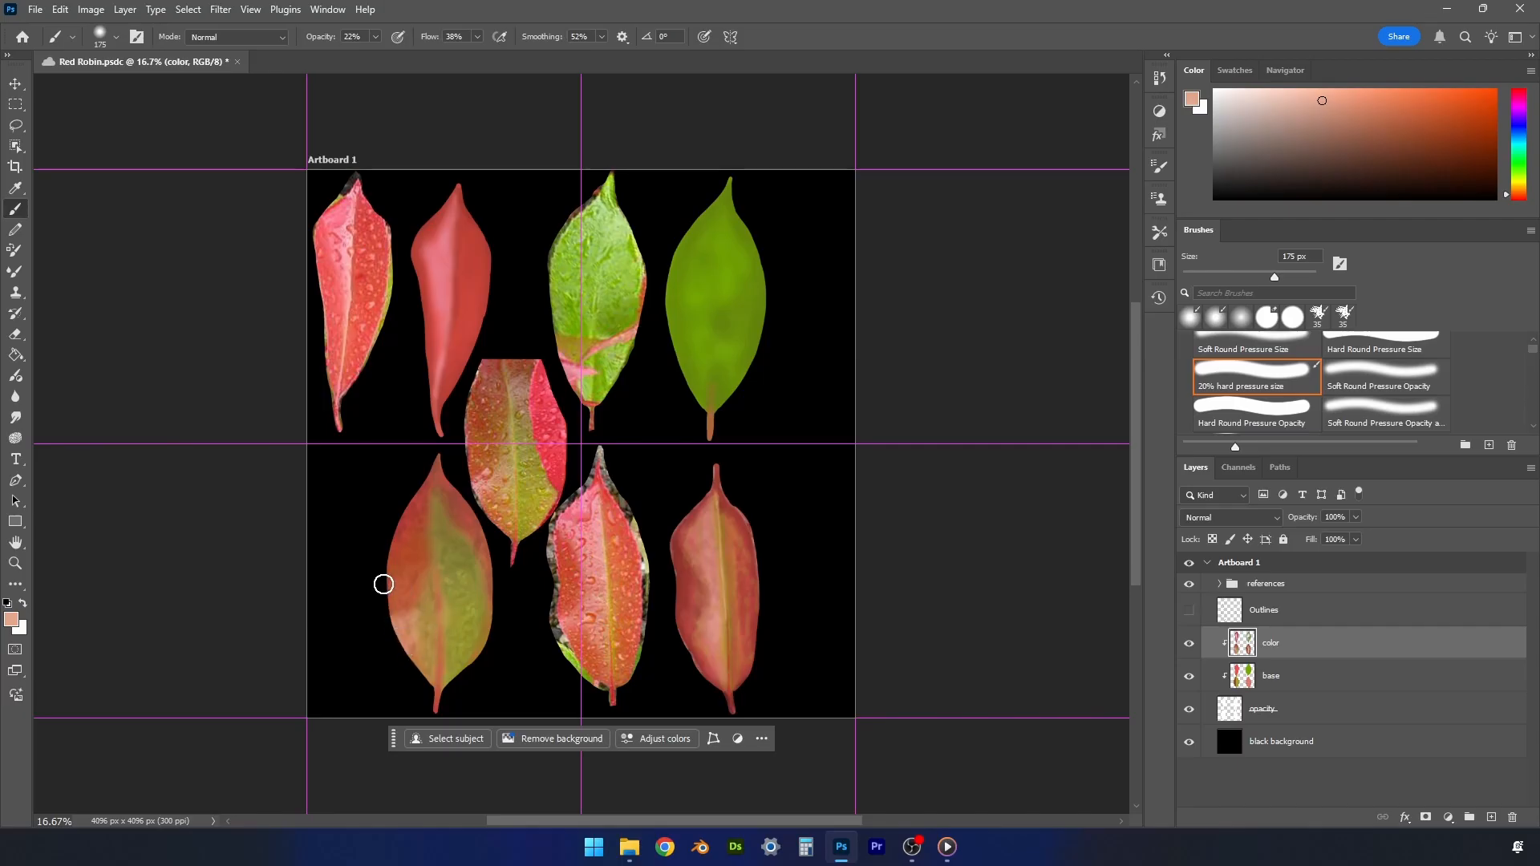
- Sample yellow from the center reference leaf and paint the lower-left painted leaf's midrib with a 60 px brush
key("bracketleft")
key("bracketleft")
key("bracketleft")
key("bracketleft")
key("bracketleft")
key("bracketleft")
left_click(513, 413, "alt")
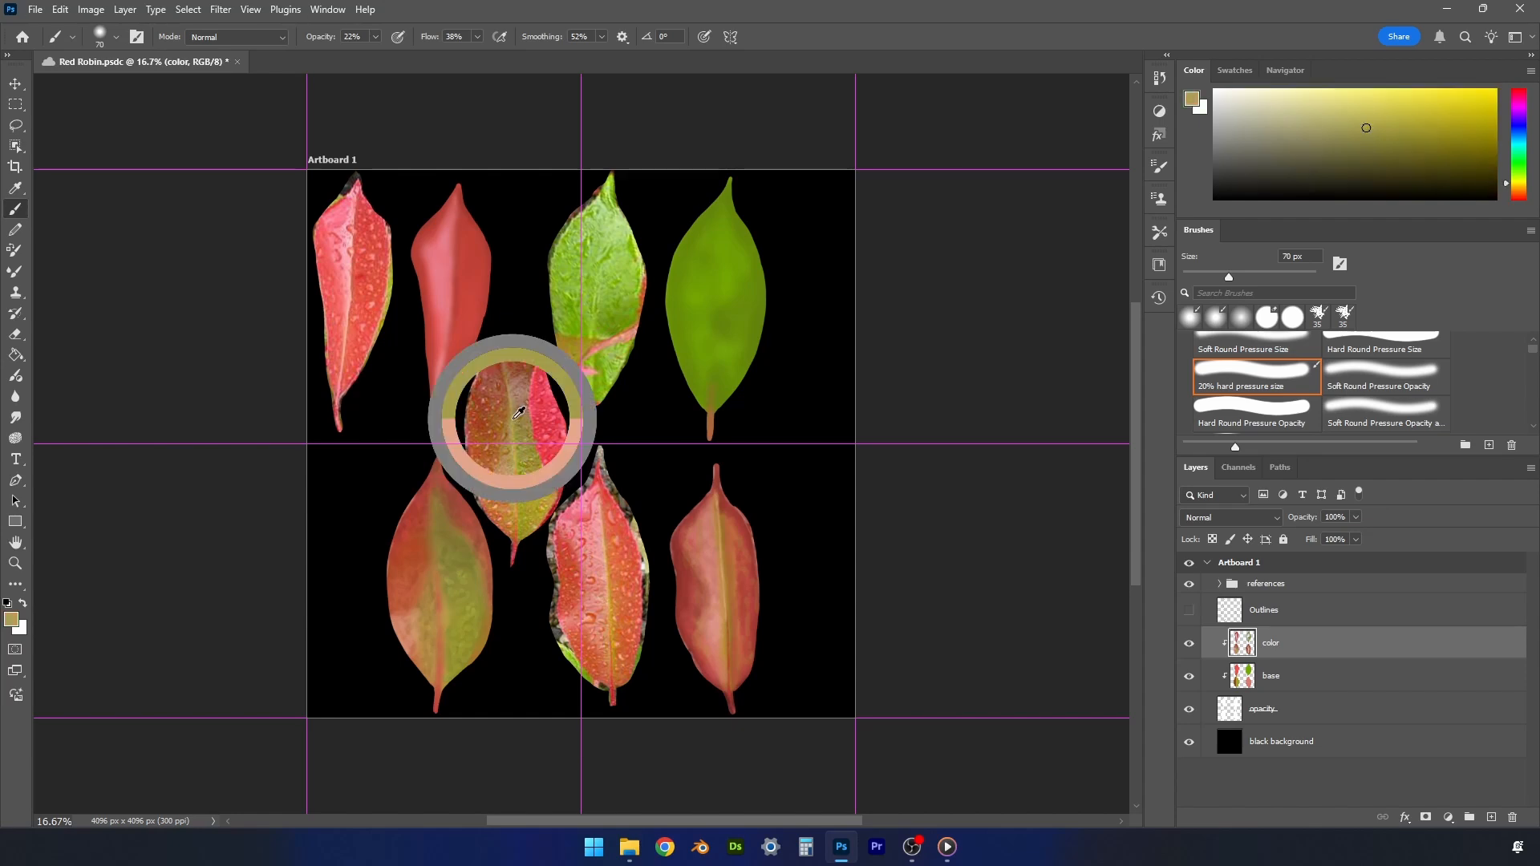
key("bracketleft")
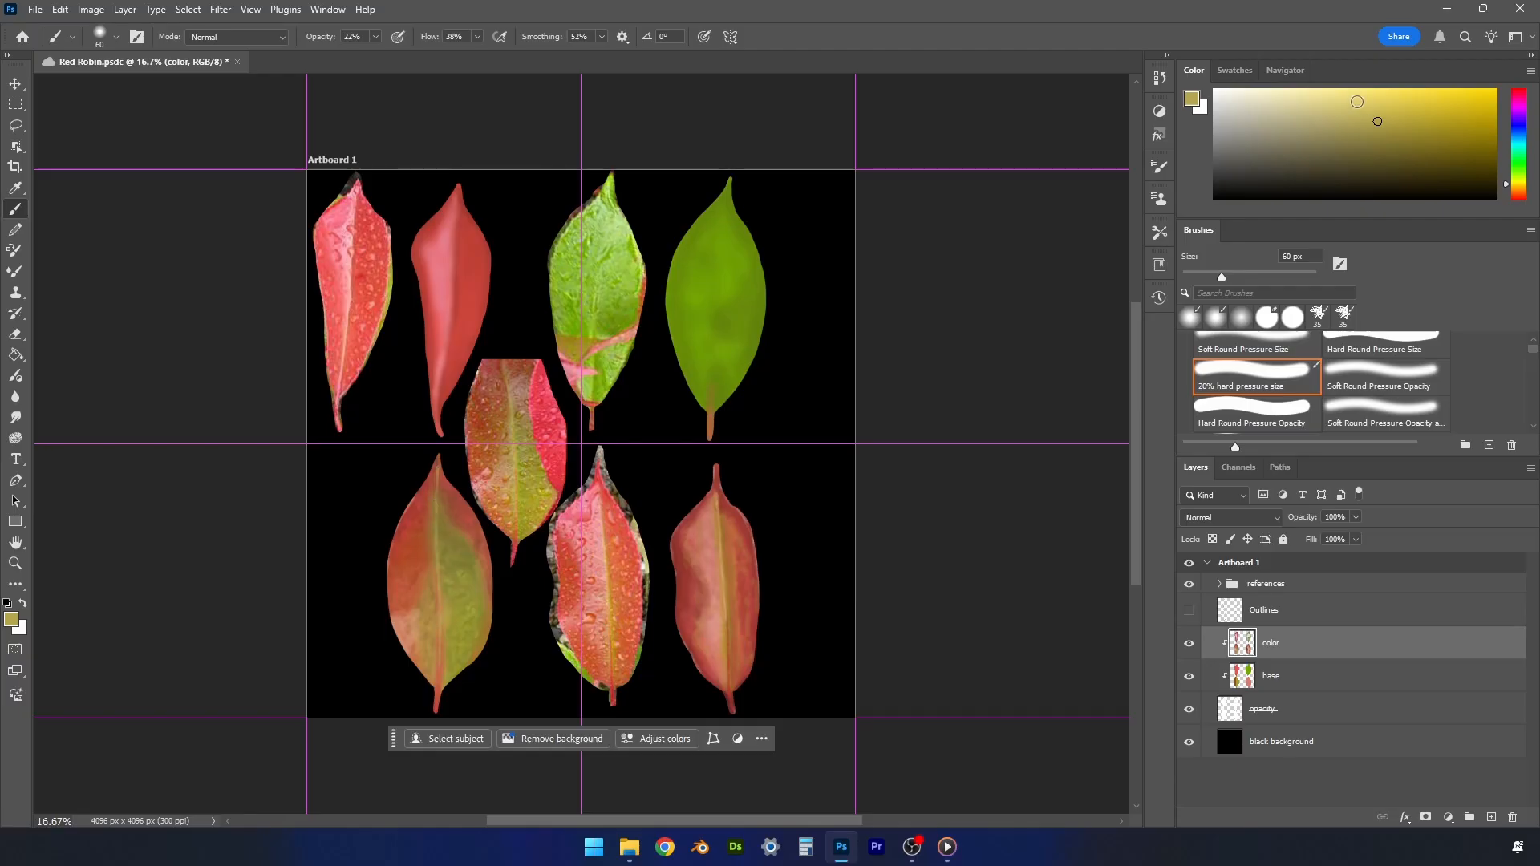
- Highlight the lower-left painted leaf's midrib with a lighter yellow using a finer brush, and sample brown from its upper end
left_click(1360, 101)
key("bracketleft")
key("bracketleft")
left_click(438, 490, "alt")
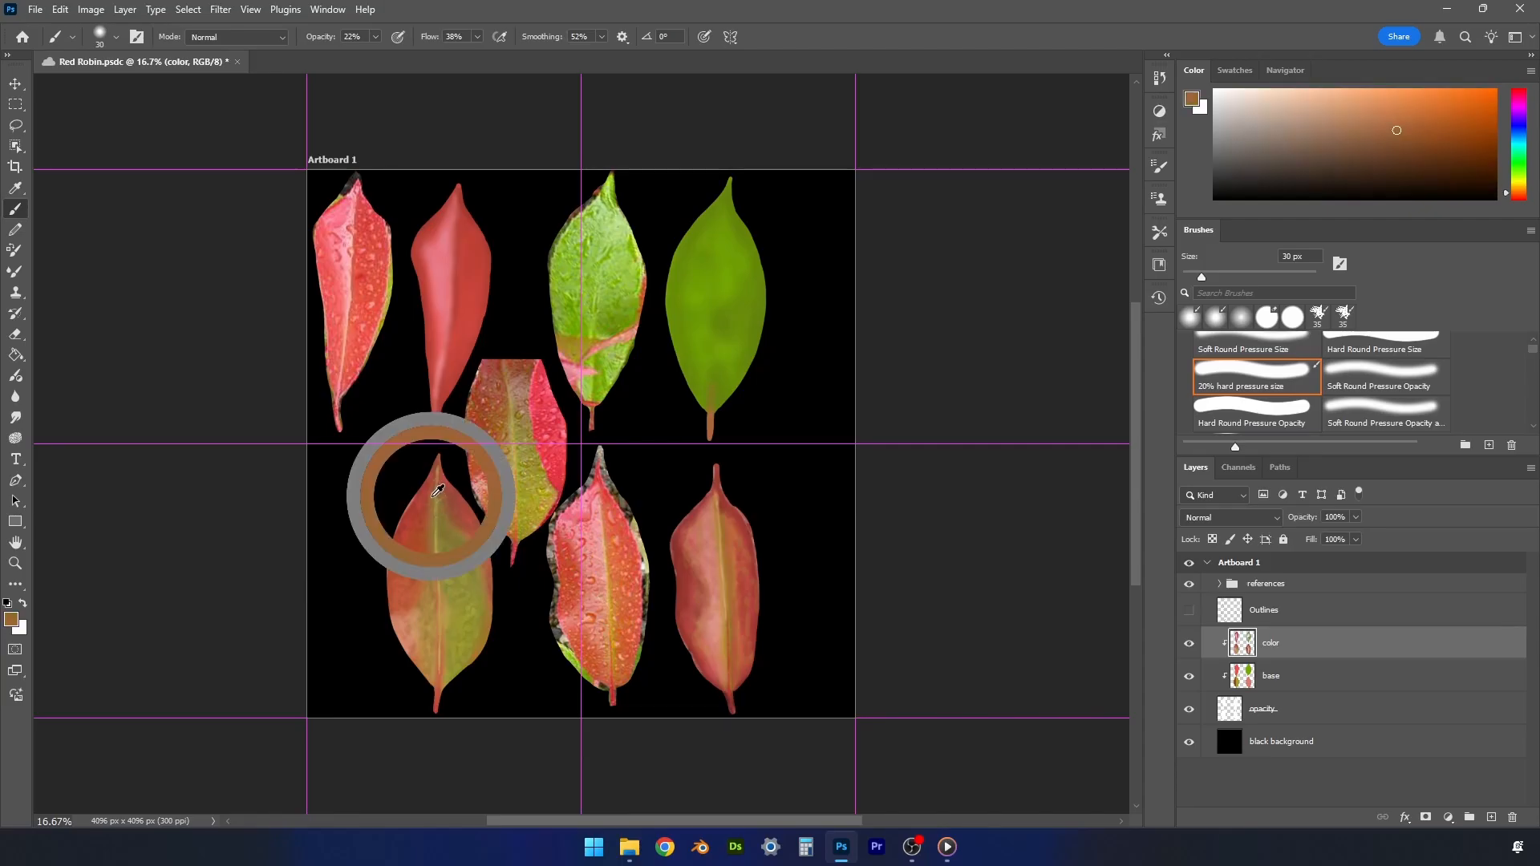
- Line the lower-left painted leaf's midrib with dark red, and soften the left side with sampled tones at 125 px
key("bracketleft")
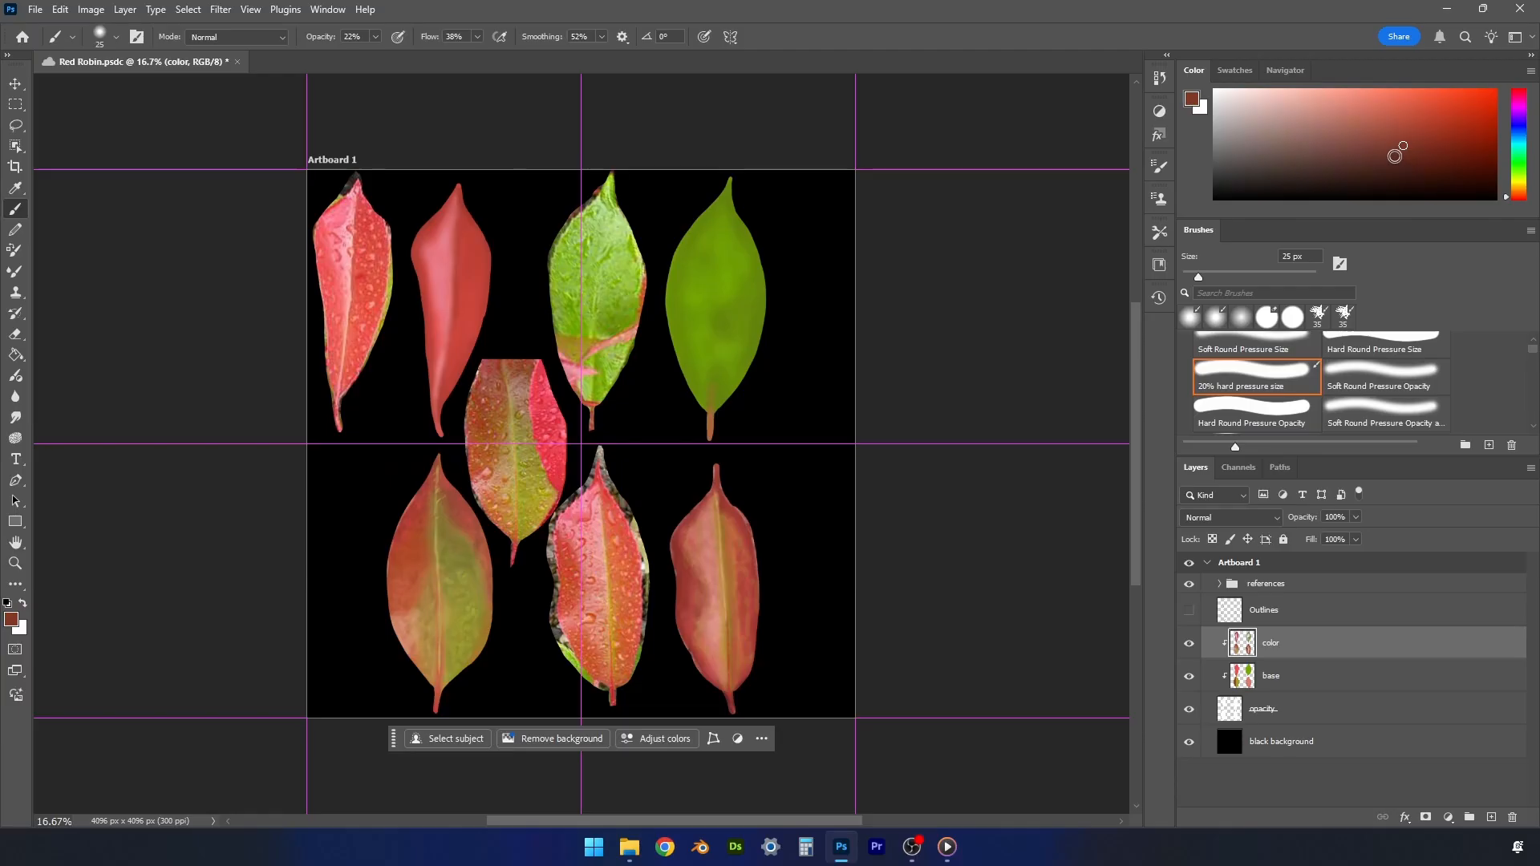
key("bracketright")
key("bracketright")
key("bracketright")
key("bracketright")
key("bracketright")
key("bracketright")
key("bracketright")
key("bracketright")
key("bracketright")
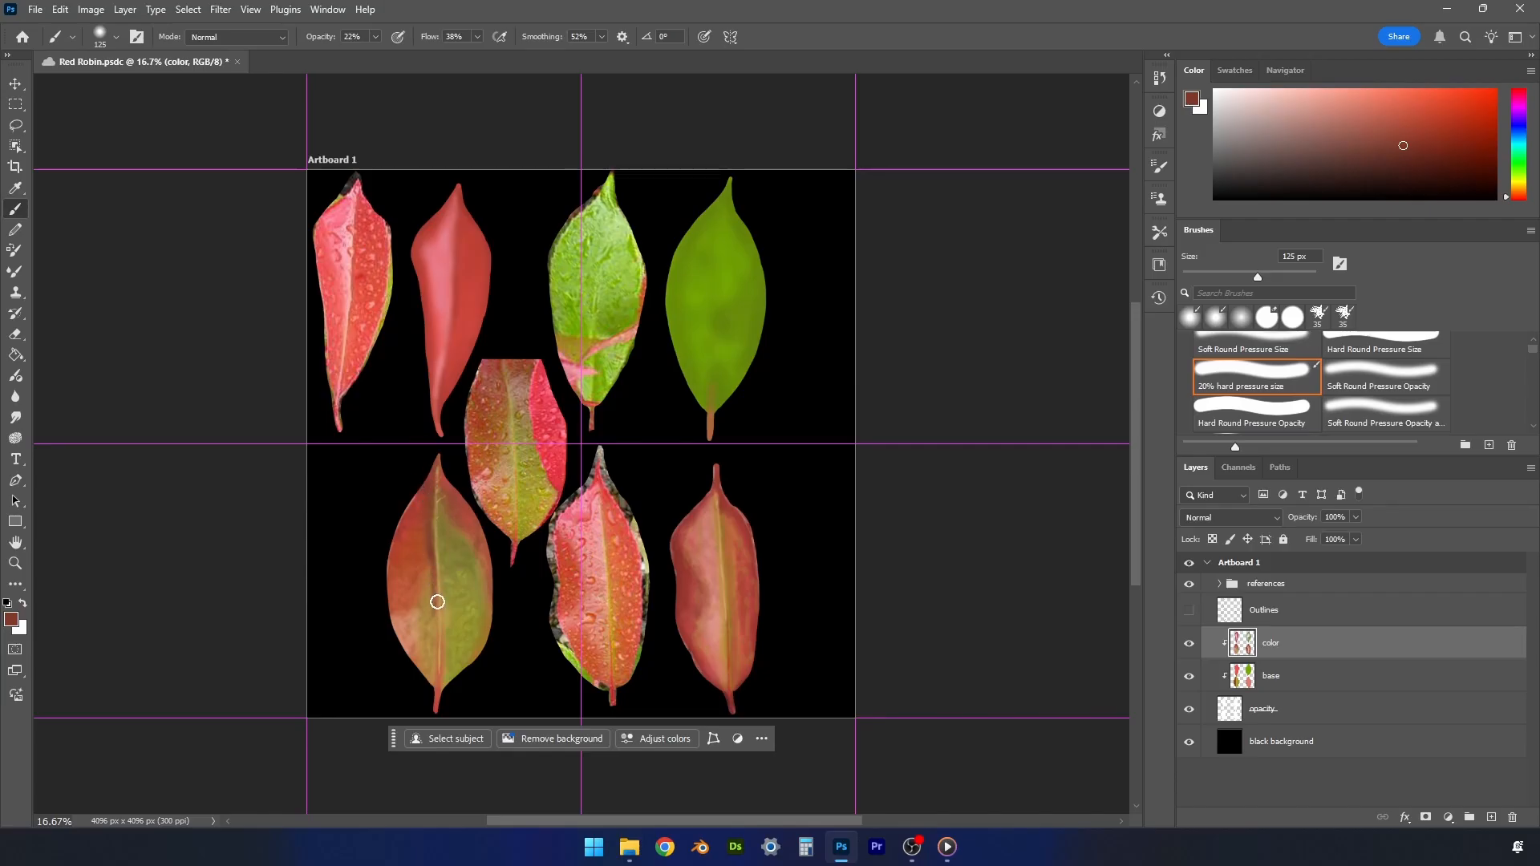
left_click(428, 518, "alt")
left_click(428, 546, "alt")
left_click(432, 597, "alt")
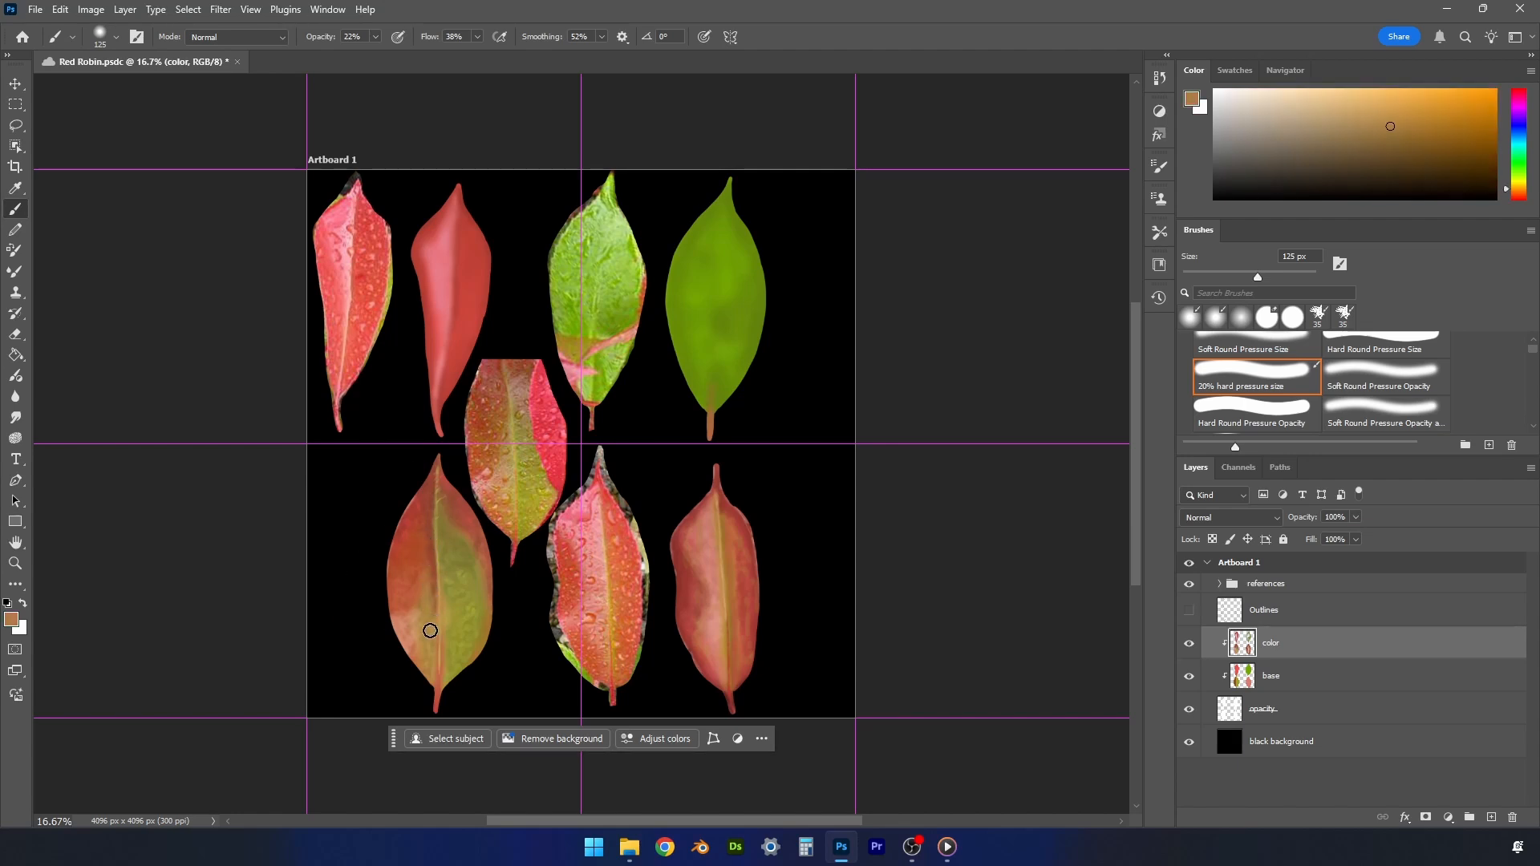
- Sample the lower-left painted leaf's stem, choose a darker red, and shade the stem area with a 50 px brush
left_click(435, 703, "alt")
left_click(1408, 142)
key("bracketleft")
key("bracketleft")
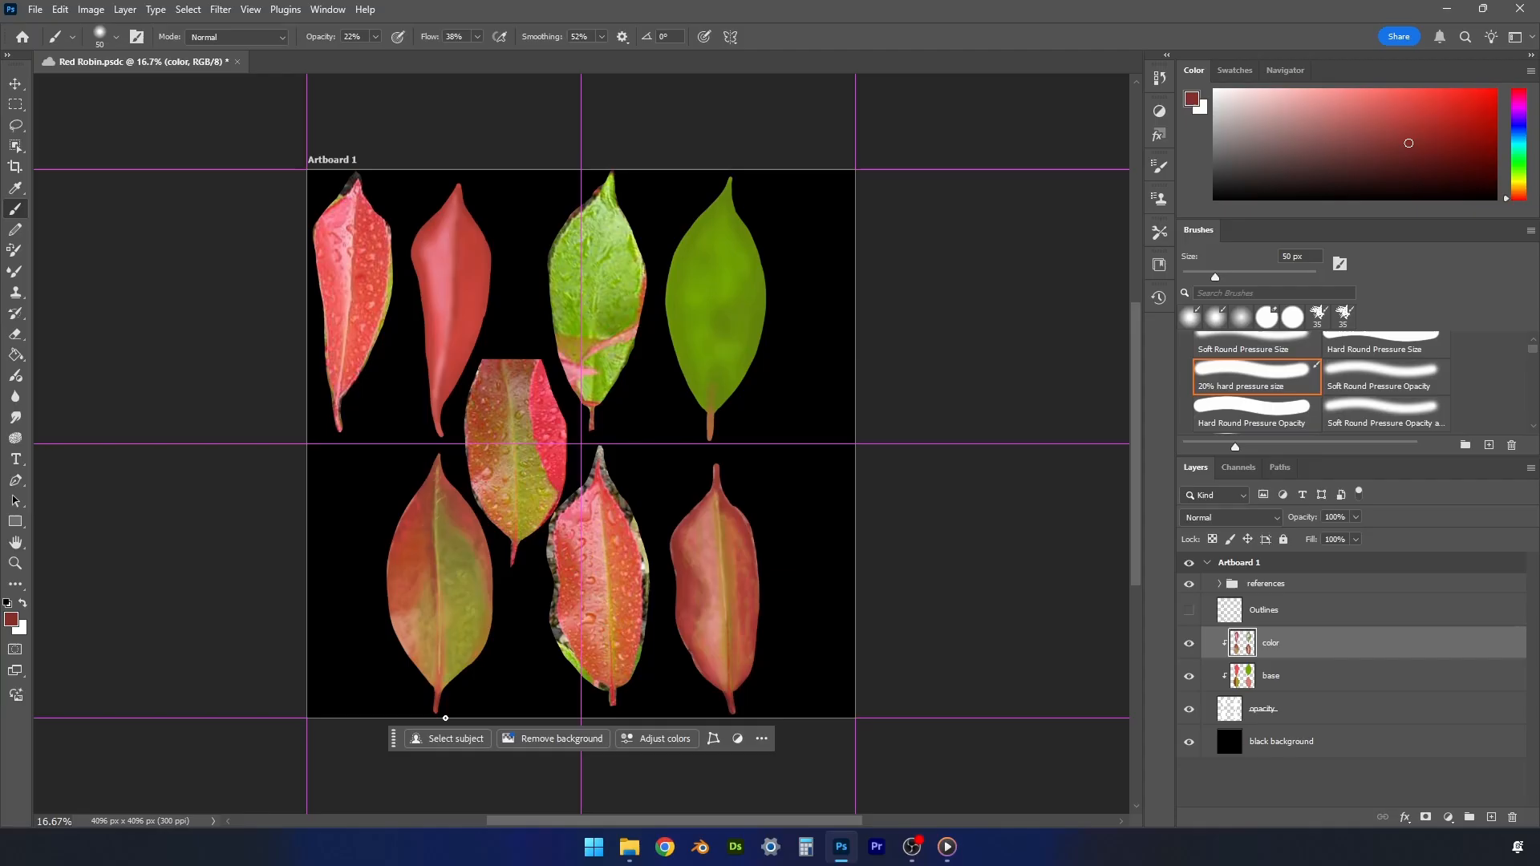
- Sample olive from the lower-left painted leaf's right half, choose a darker golden brown, and shade beside the midrib at 100 px
left_click(459, 666, "alt")
left_click(1411, 159)
key("bracketright")
key("bracketright")
key("bracketright")
key("bracketright")
key("bracketright")
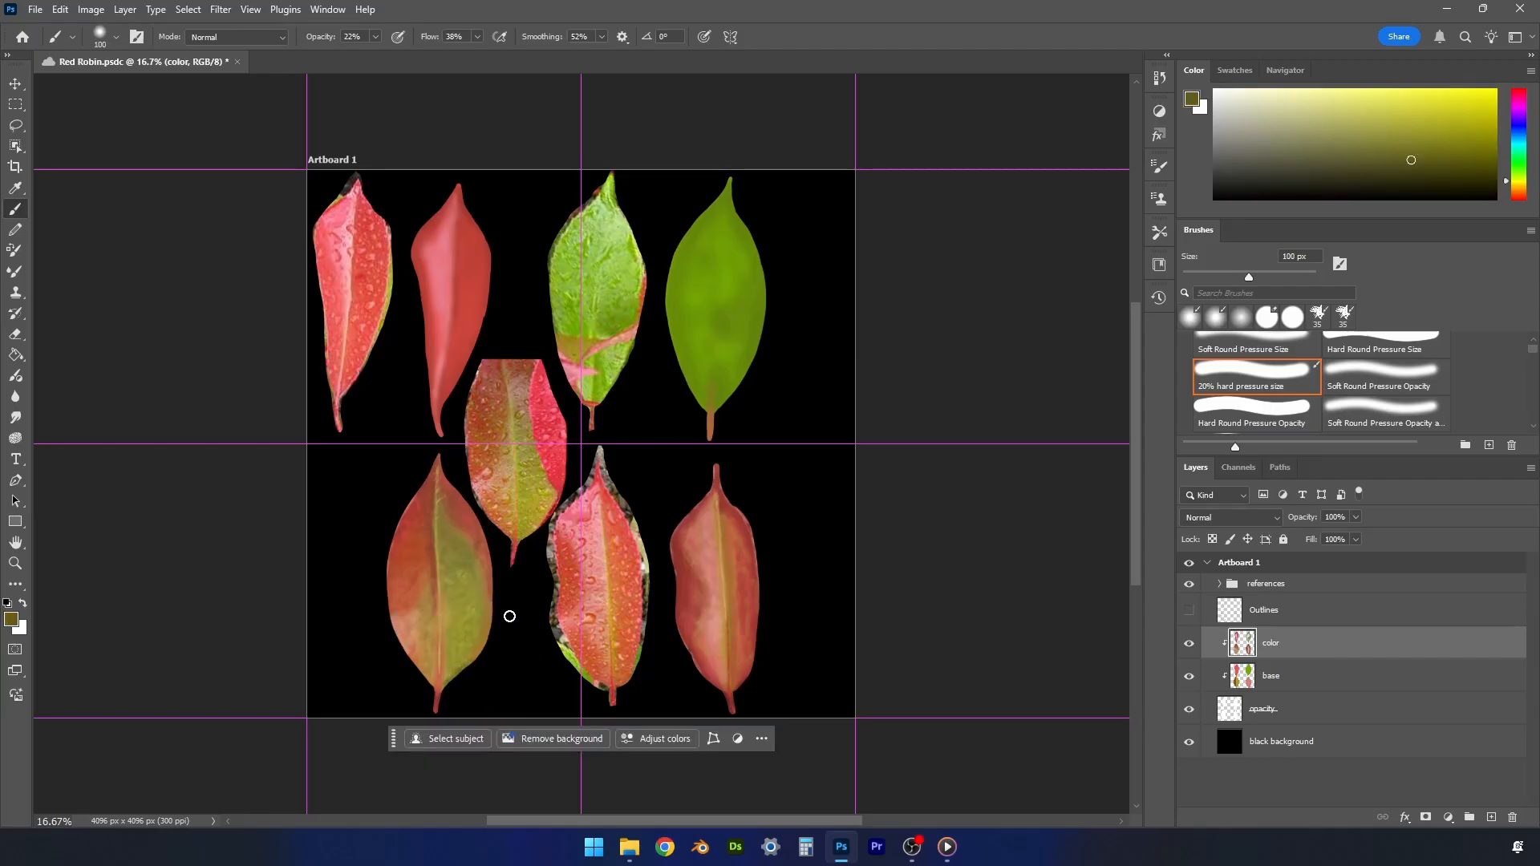
left_click(1515, 185)
left_click(1431, 152)
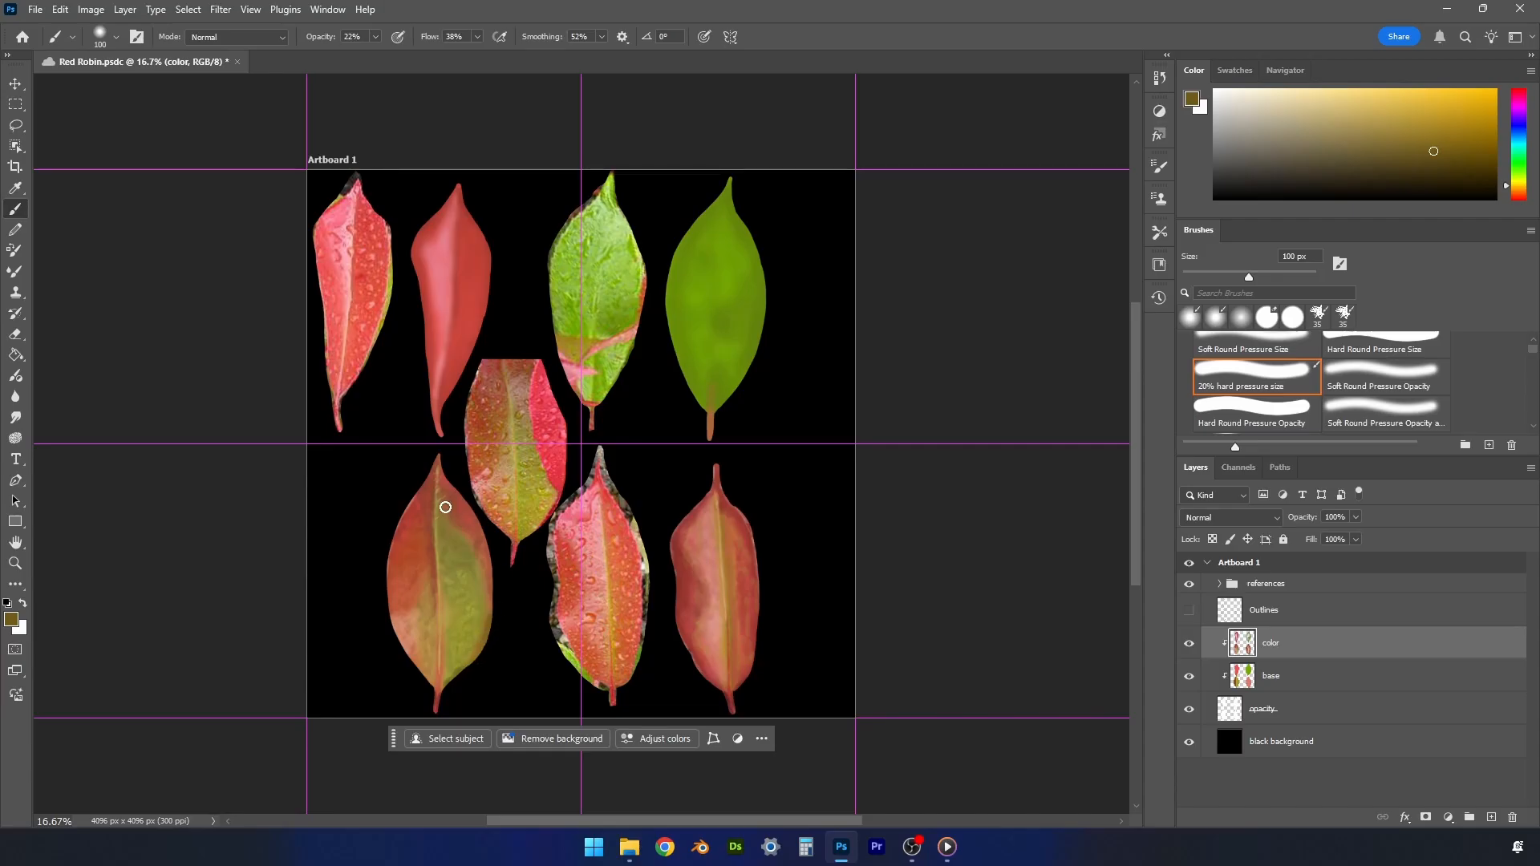
- Sample the lower-left painted leaf's upper right side, choose a darker red-brown to shade its upper part, and save the document
left_click(466, 504, "alt")
left_click(1381, 156)
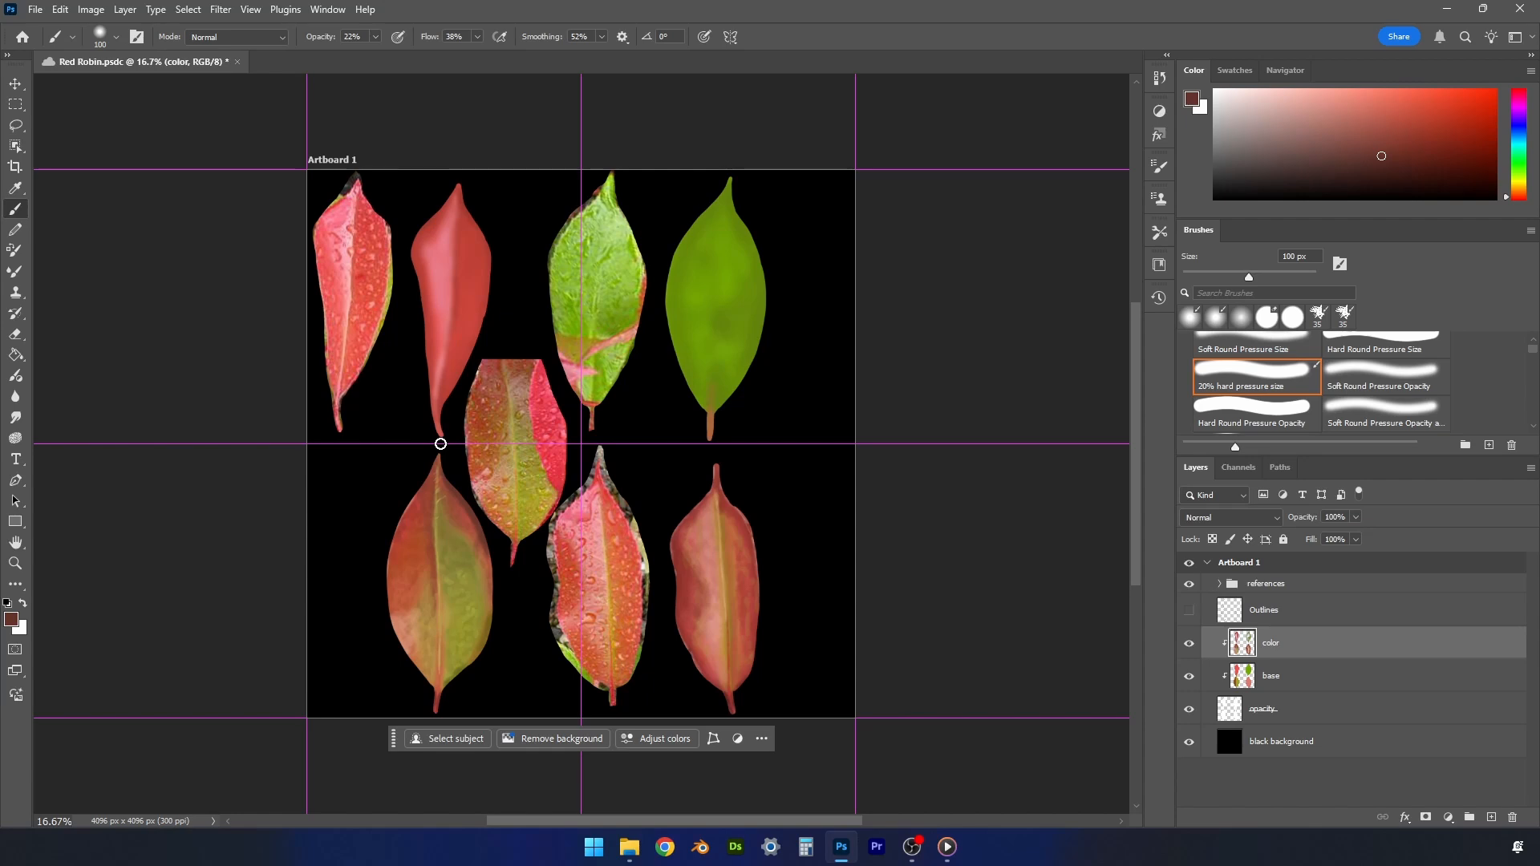
key("ctrl+s")
- Sample red from the upper-left painted leaf, choose a darker red, and shade the leaf around its tip and edges at 100 px
left_click(471, 247, "alt")
left_click(1416, 151)
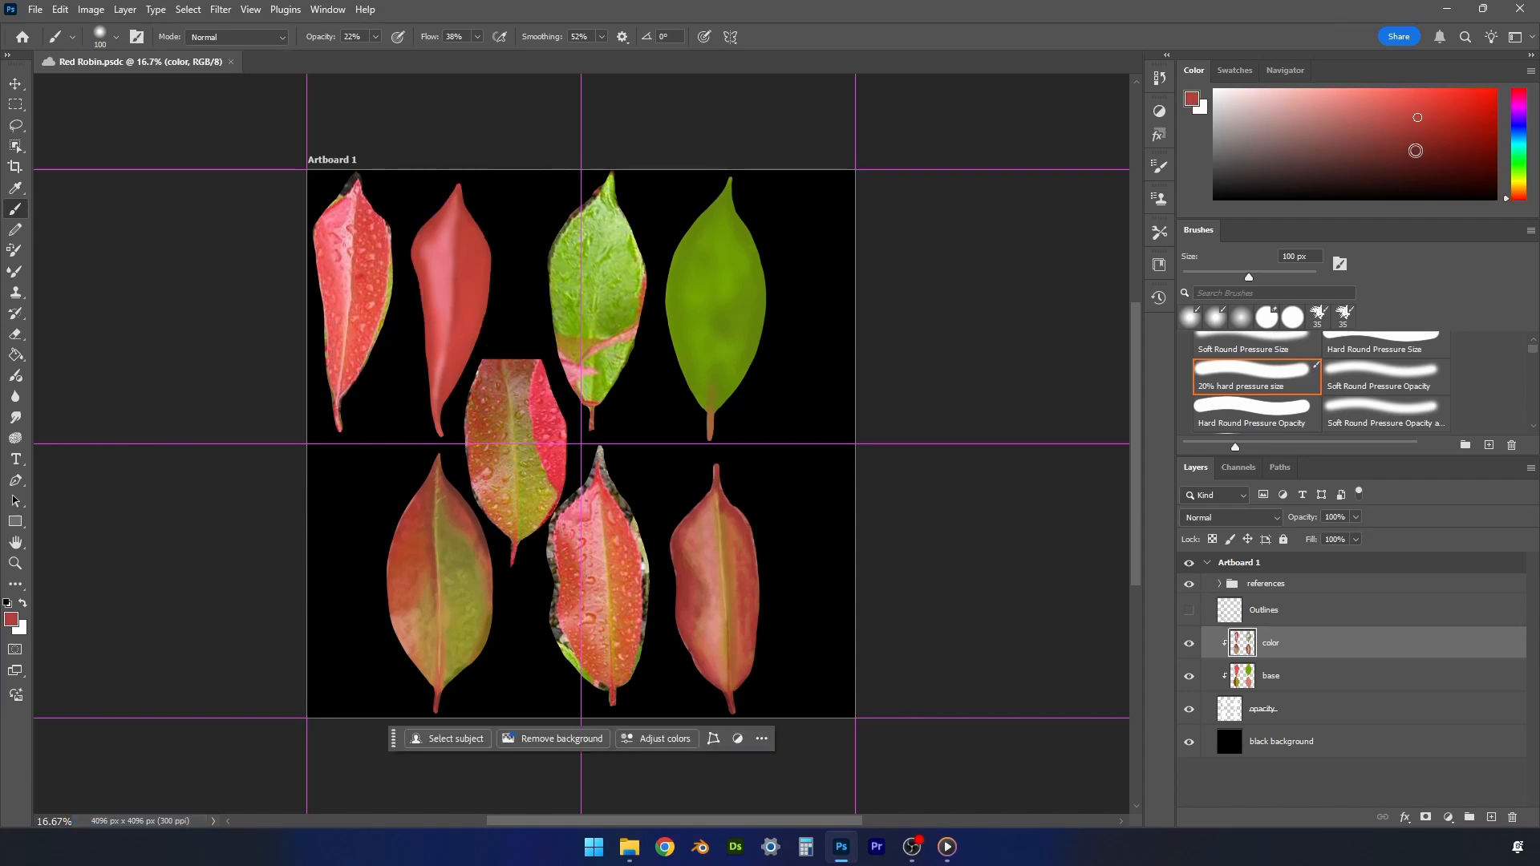
left_click(462, 193)
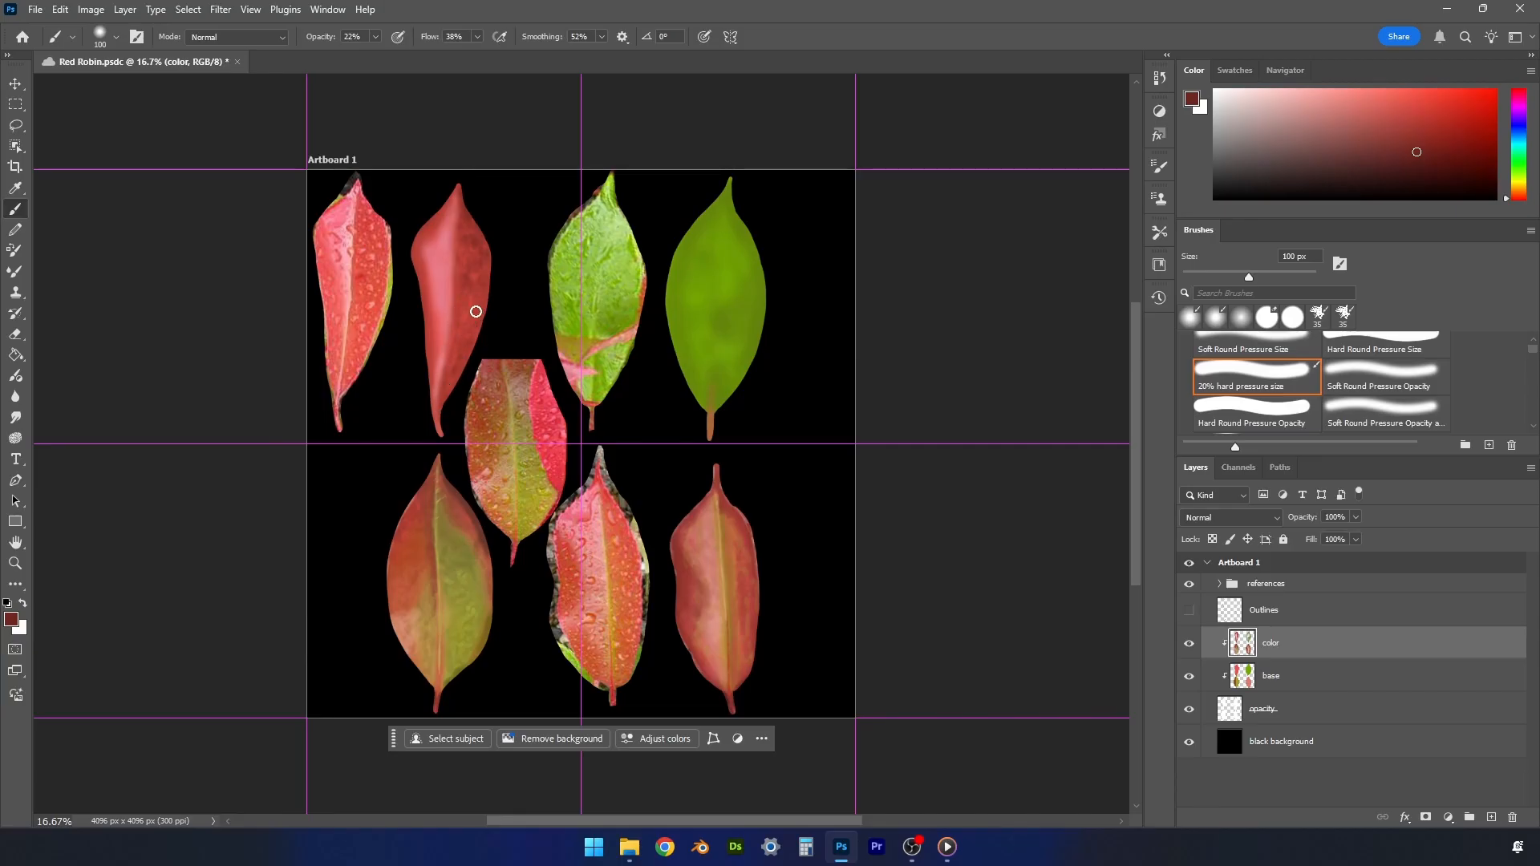
- Blend the upper-left painted leaf's shading with reds sampled from its right half and upper left edge, enlarging the brush to 175 px
left_click(467, 243, "alt")
left_click(469, 266, "alt")
left_click(459, 259, "alt")
left_click(463, 299, "alt")
left_click(475, 251, "alt")
key("bracketright")
key("bracketright")
key("bracketright")
left_click(426, 227, "alt")
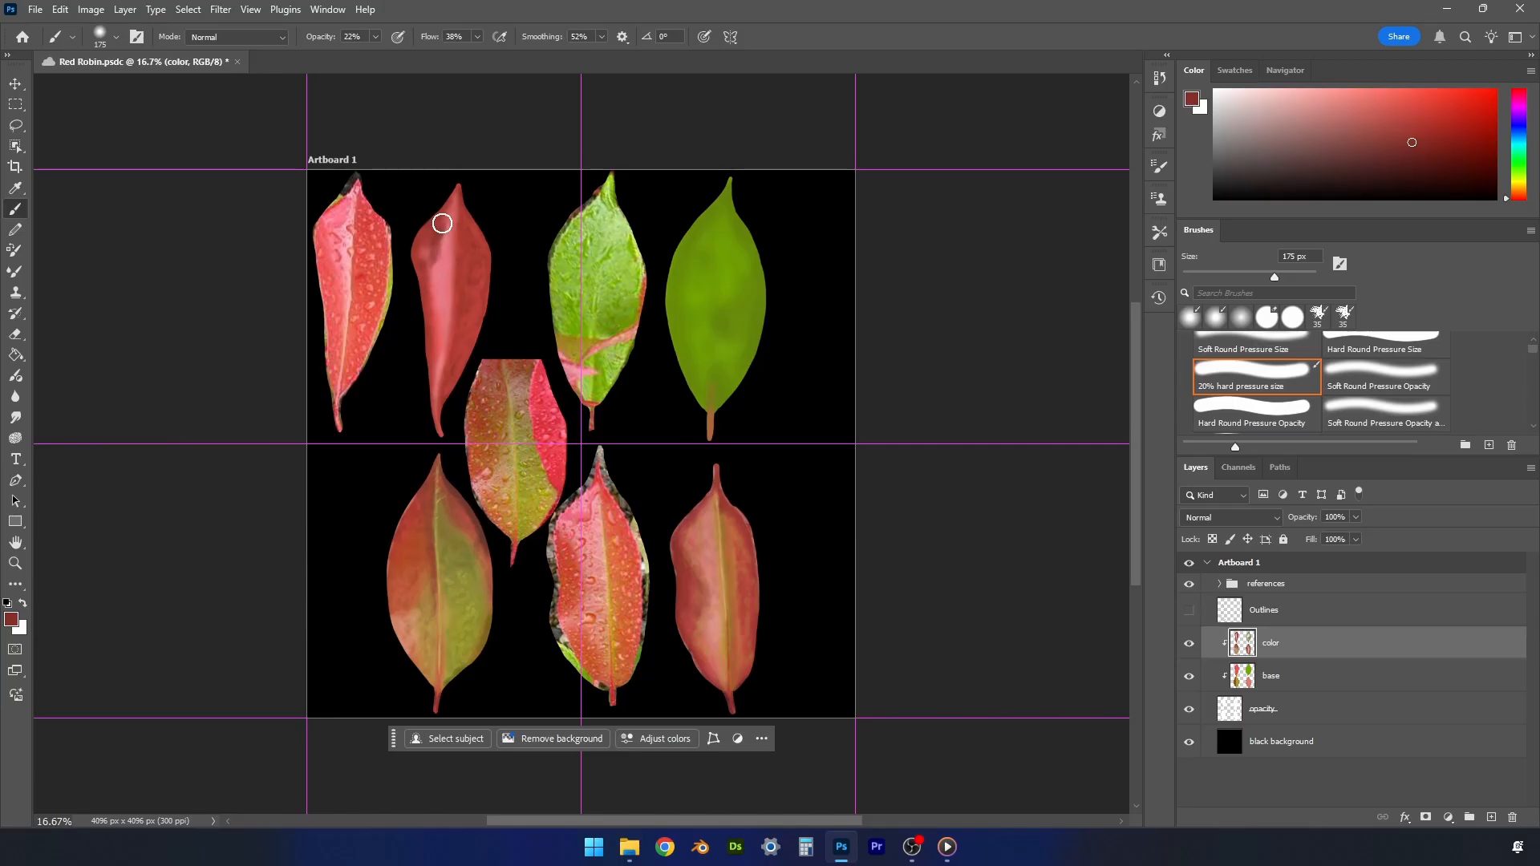
- Highlight the upper-left painted leaf's left half with reference pink at 175 px, and its midrib with a sampled lighter pink at 90 px
left_click(343, 210, "alt")
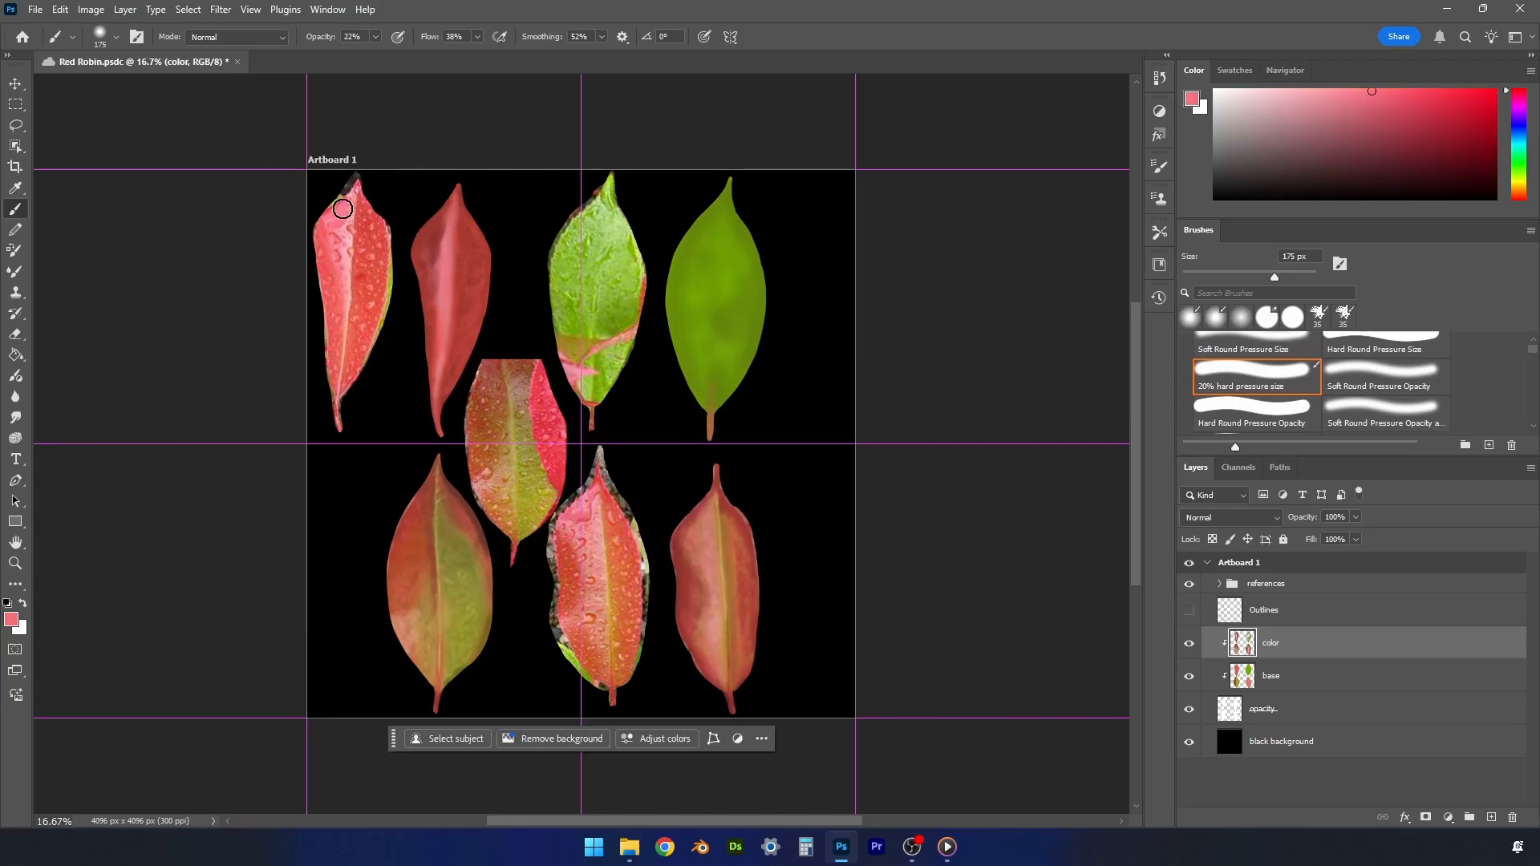
mouse_move(437, 241)
left_mouse_down()
mouse_move(431, 361)
mouse_move(444, 208)
mouse_move(423, 265)
mouse_move(444, 209)
mouse_move(428, 377)
left_mouse_up()
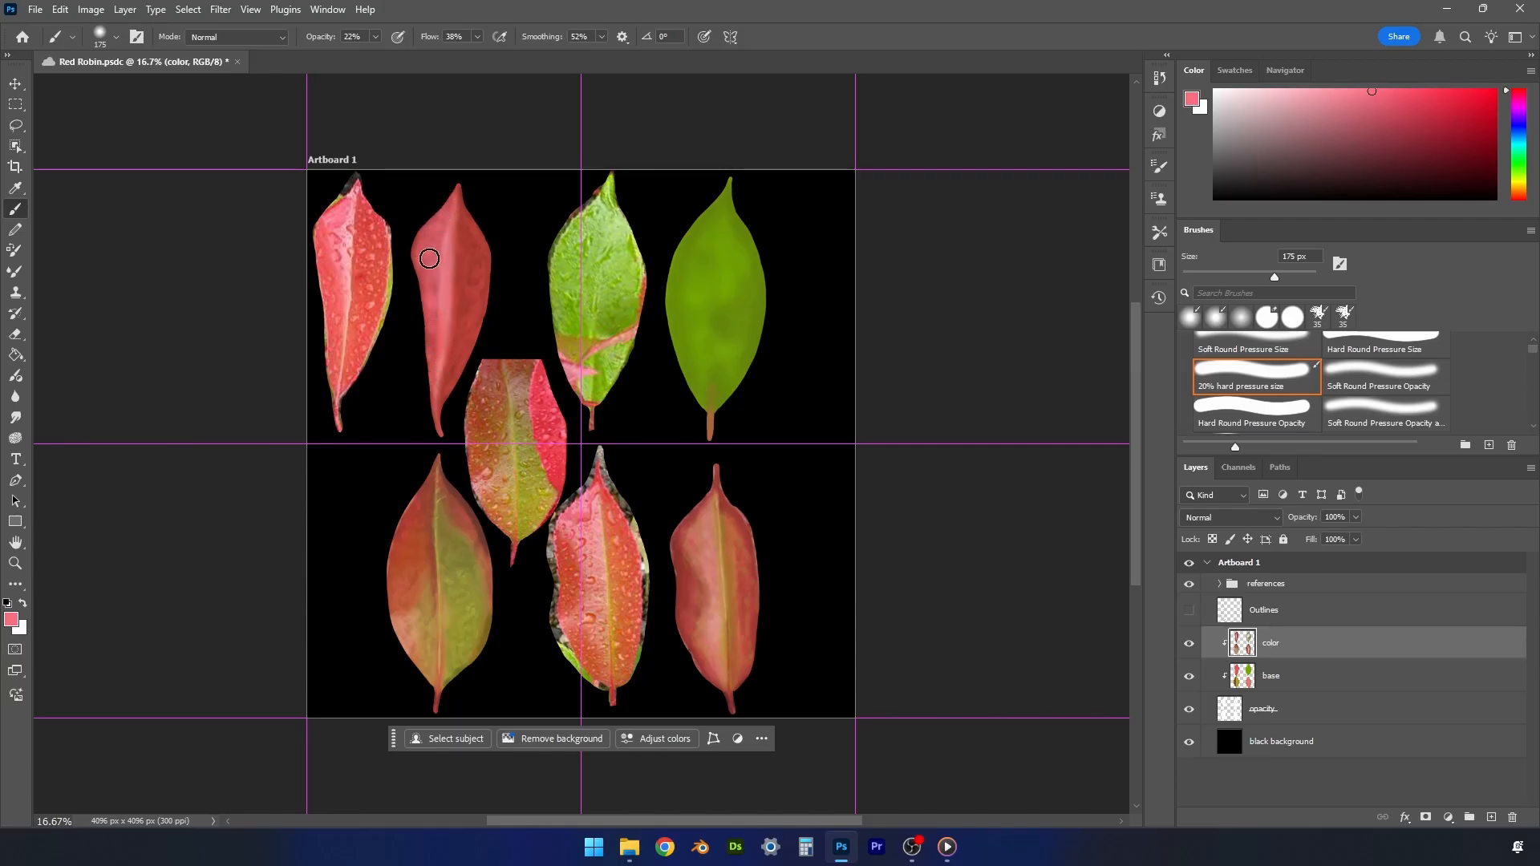
left_click(344, 258, "alt")
key("bracketleft")
key("bracketleft")
key("bracketleft")
key("bracketleft")
left_click_drag(449, 278, 443, 317)
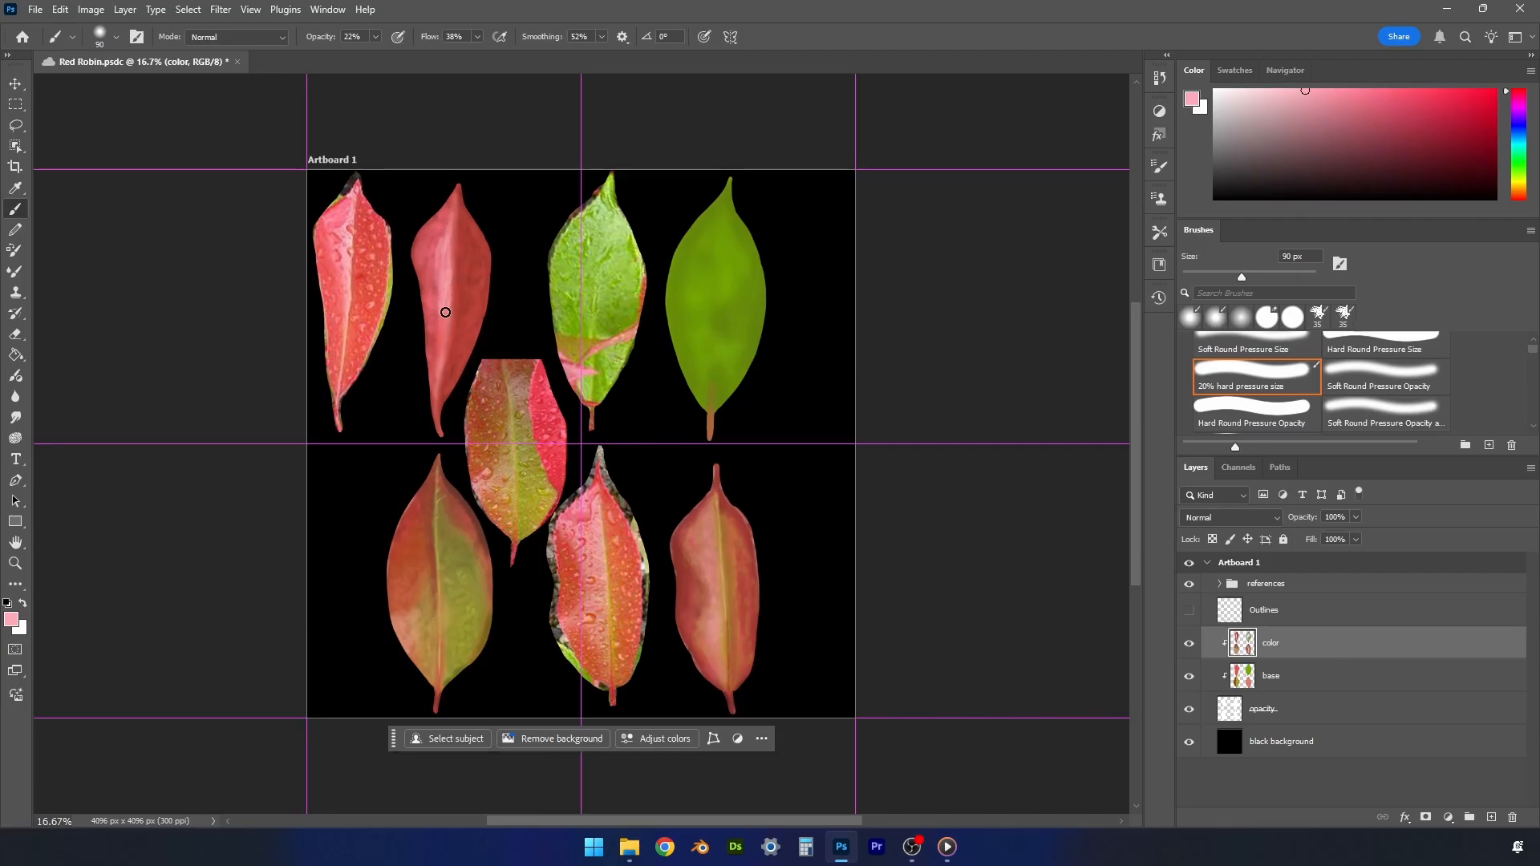
- Refine the upper-left painted leaf's midrib with sampled pinks and a paler pink using a 40 px brush, and save the document
left_click(450, 219, "alt")
left_click(446, 289, "alt")
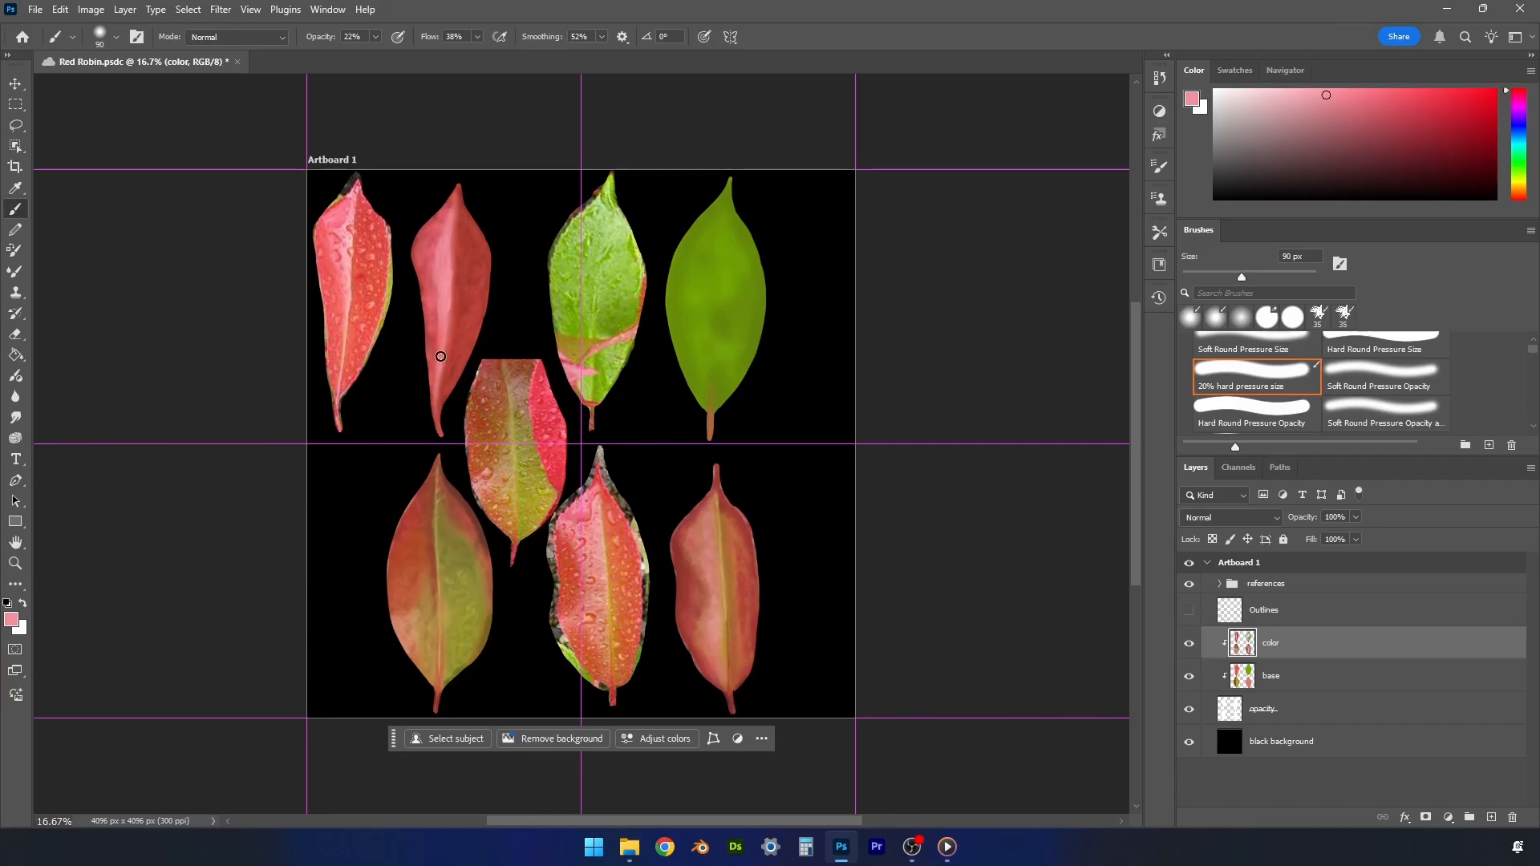
left_click(1300, 97)
key("bracketleft")
key("bracketleft")
key("bracketleft")
key("bracketleft")
key("bracketleft")
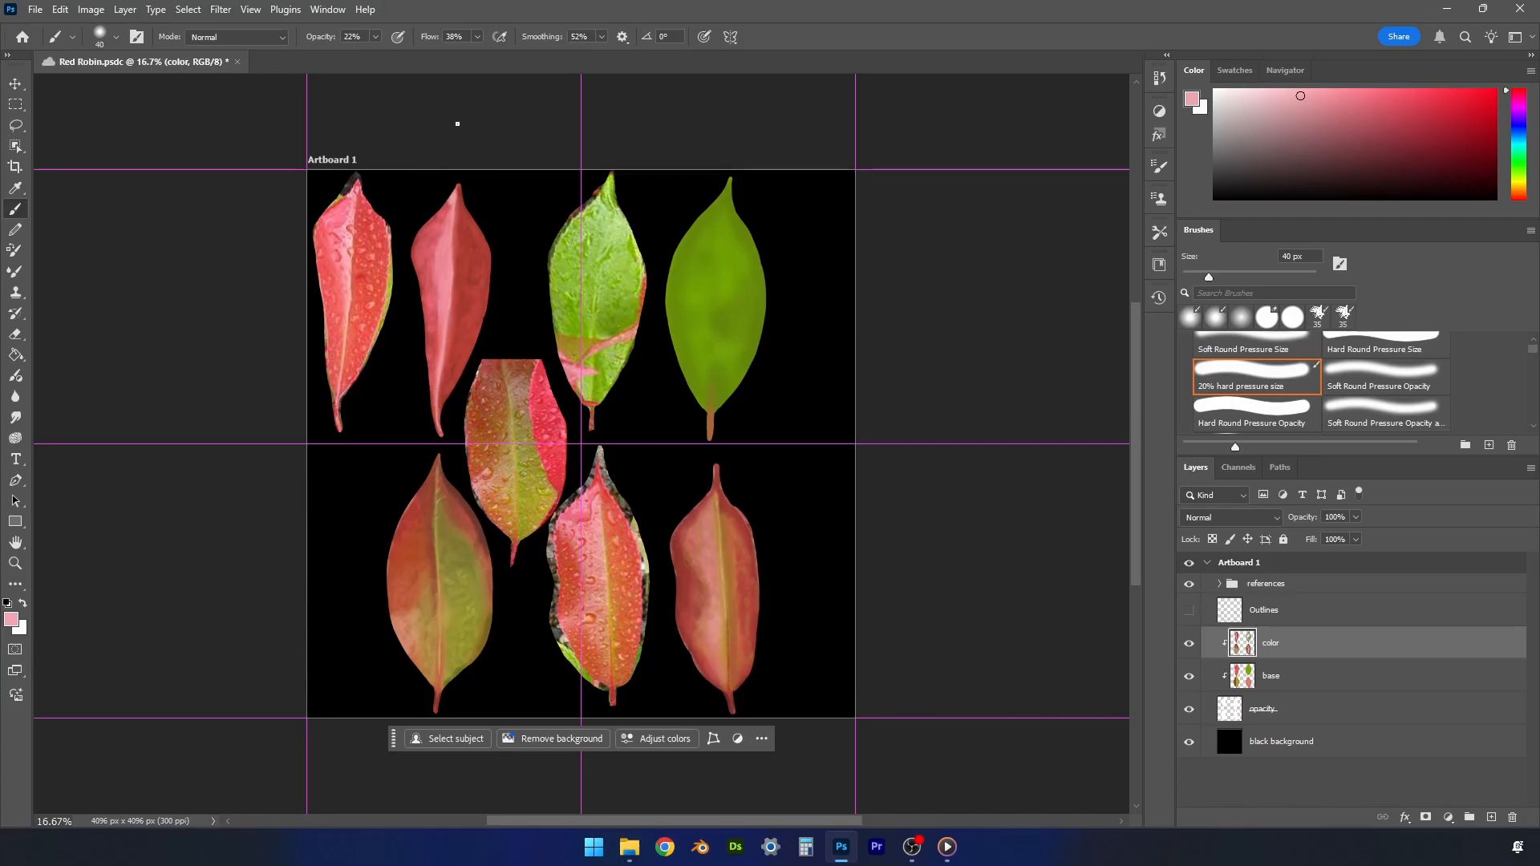
key("ctrl+s")
- Sample dark green from the painted green leaf and shade along its lower midrib with a 90 px brush
left_click(727, 382, "alt")
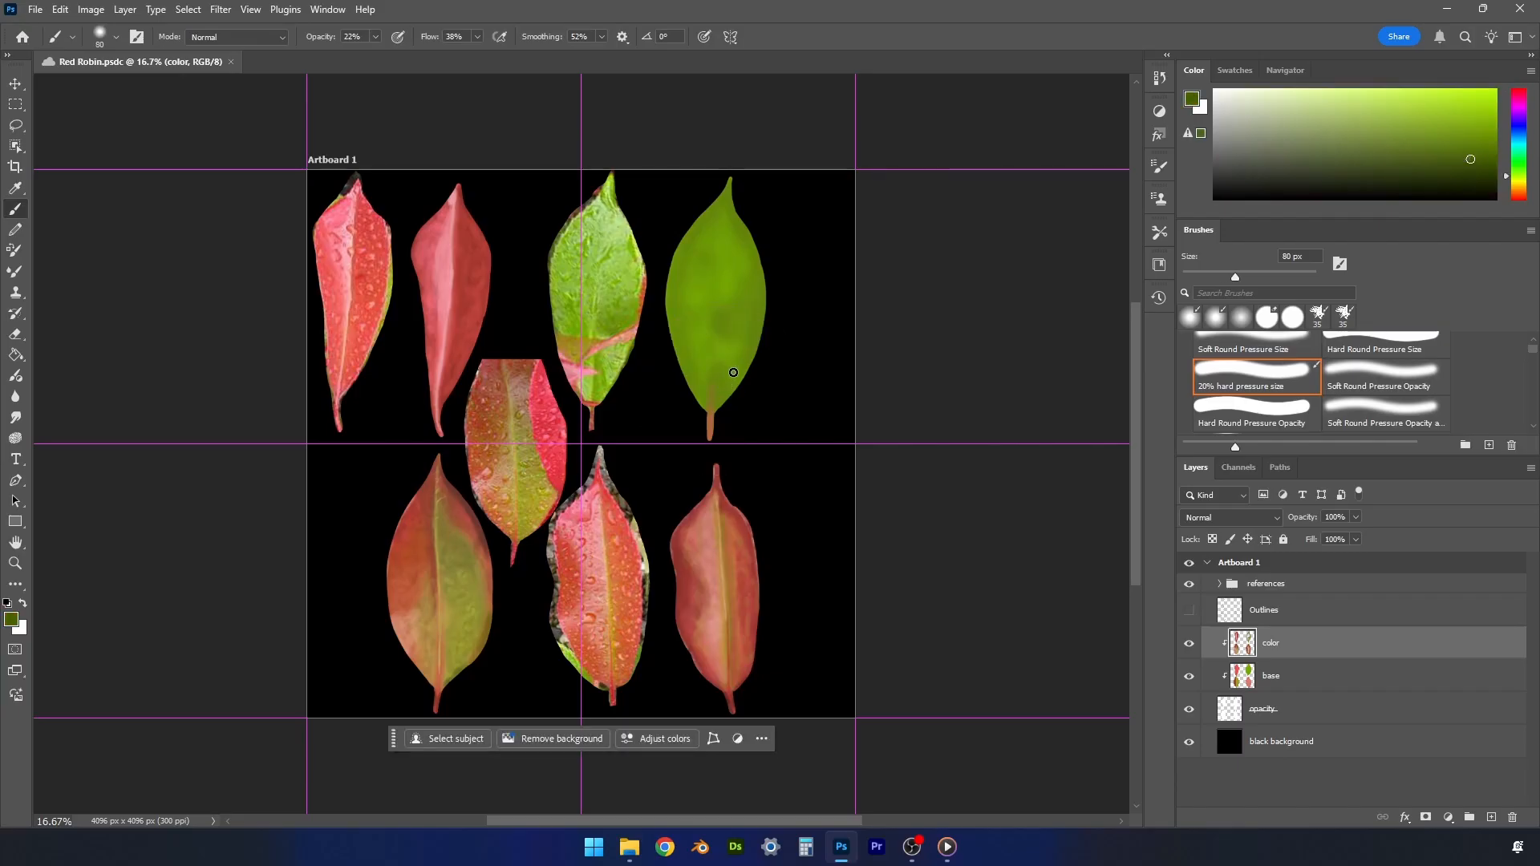
key("bracketright")
mouse_move(711, 380)
left_mouse_down()
mouse_move(715, 402)
mouse_move(715, 316)
left_mouse_up()
left_click_drag(720, 351, 717, 384)
- Sample light green from the green reference leaf and highlight the painted green leaf's upper right half and midrib at 90 px
left_click(609, 215, "alt")
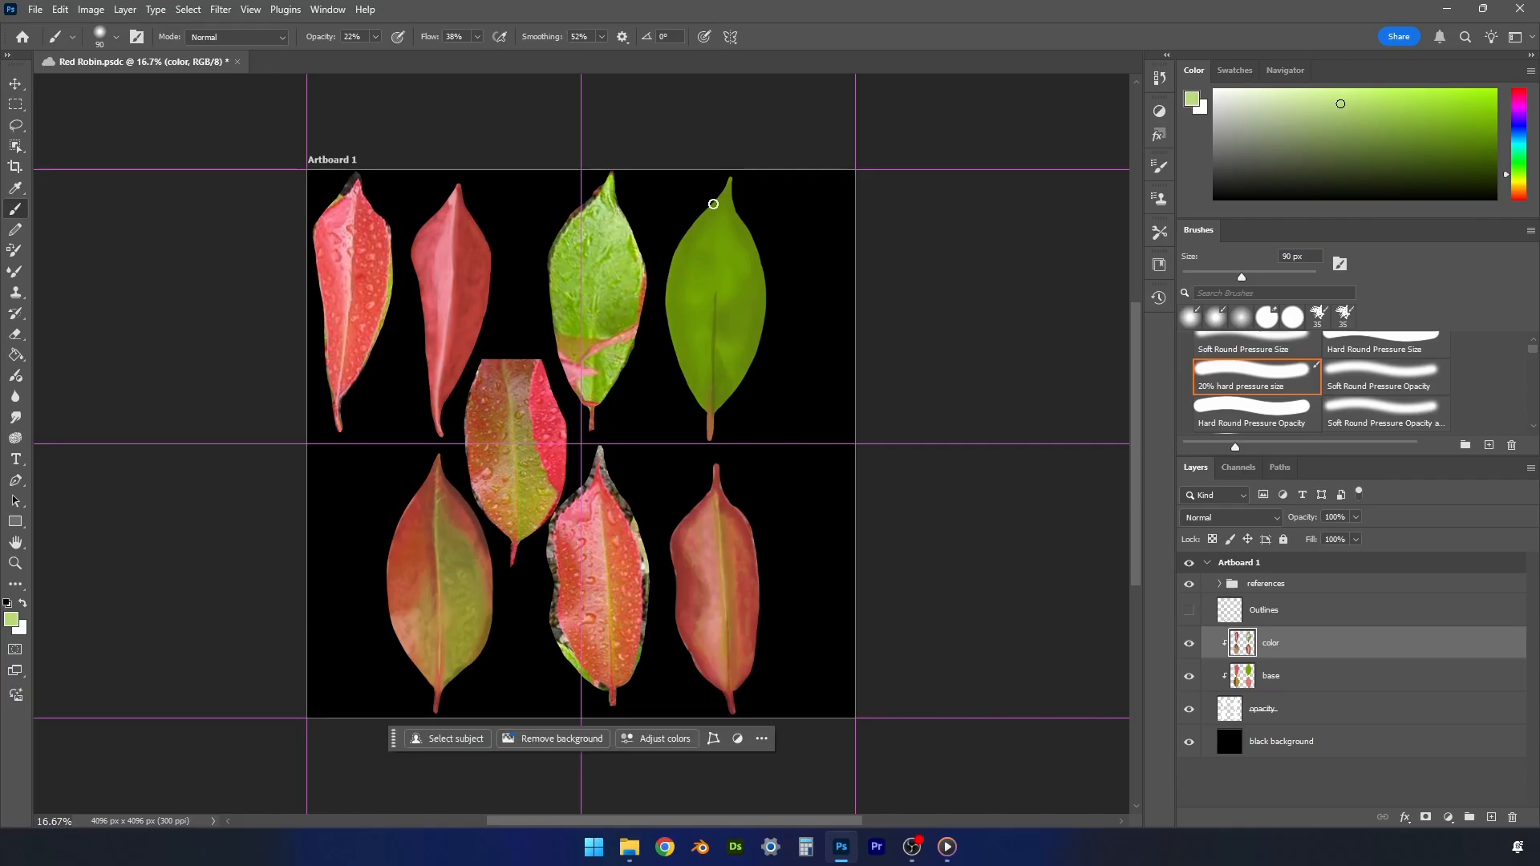
mouse_move(743, 231)
left_mouse_down()
mouse_move(721, 250)
mouse_move(743, 206)
mouse_move(741, 230)
mouse_move(729, 237)
mouse_move(722, 207)
mouse_move(676, 259)
mouse_move(726, 186)
mouse_move(737, 253)
mouse_move(725, 298)
mouse_move(726, 268)
mouse_move(747, 260)
mouse_move(734, 276)
mouse_move(740, 218)
mouse_move(721, 200)
mouse_move(668, 271)
mouse_move(709, 202)
mouse_move(749, 257)
mouse_move(727, 289)
left_mouse_up()
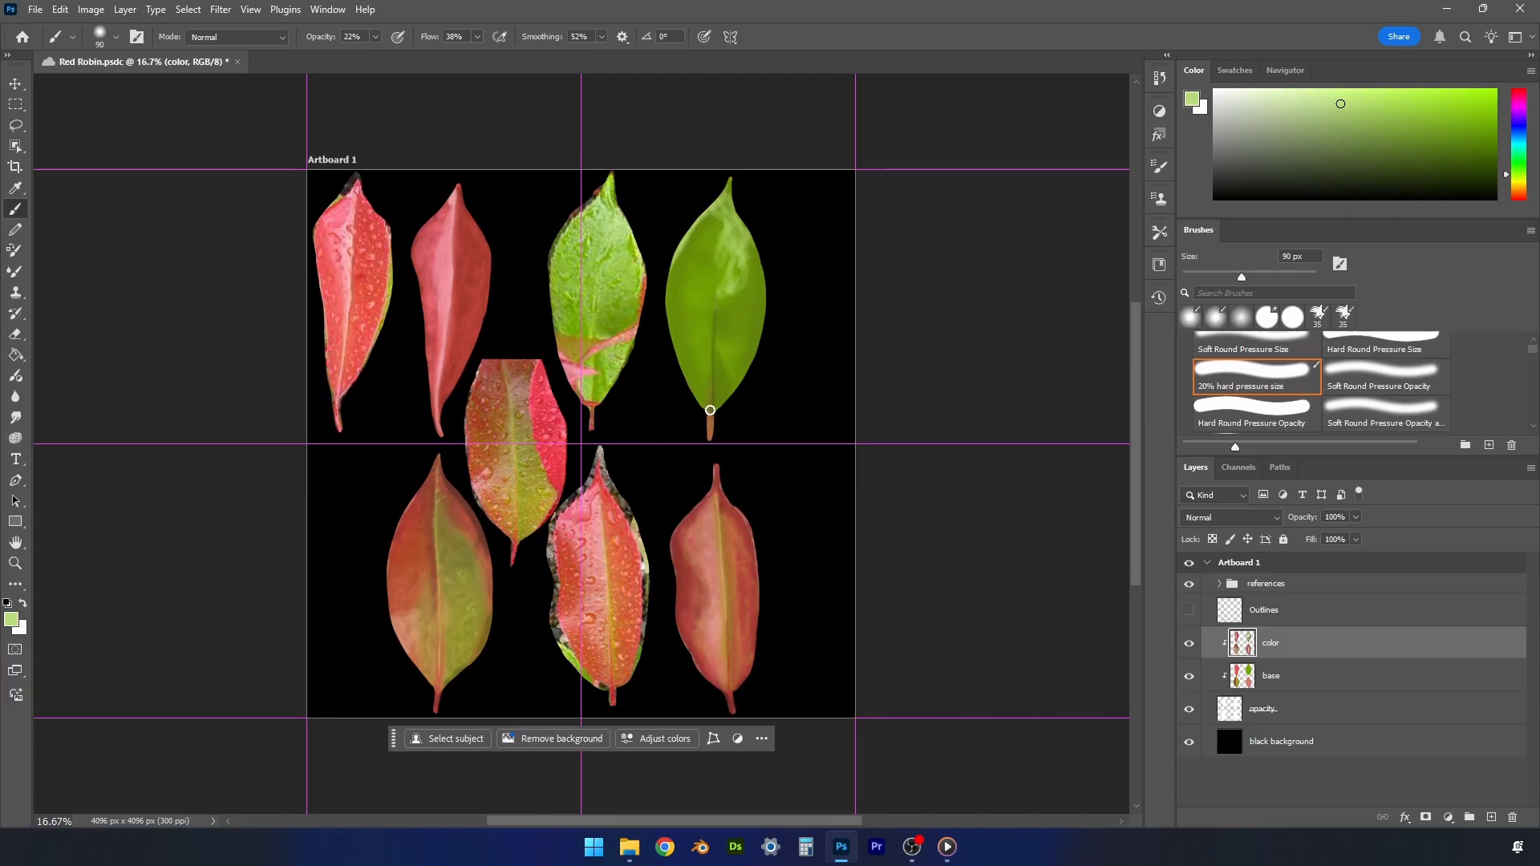
left_click_drag(710, 378, 712, 307)
- Sample greens beside the painted green leaf's midrib, choose brighter yellow-greens, and add highlights across both halves
left_click(726, 311, "alt")
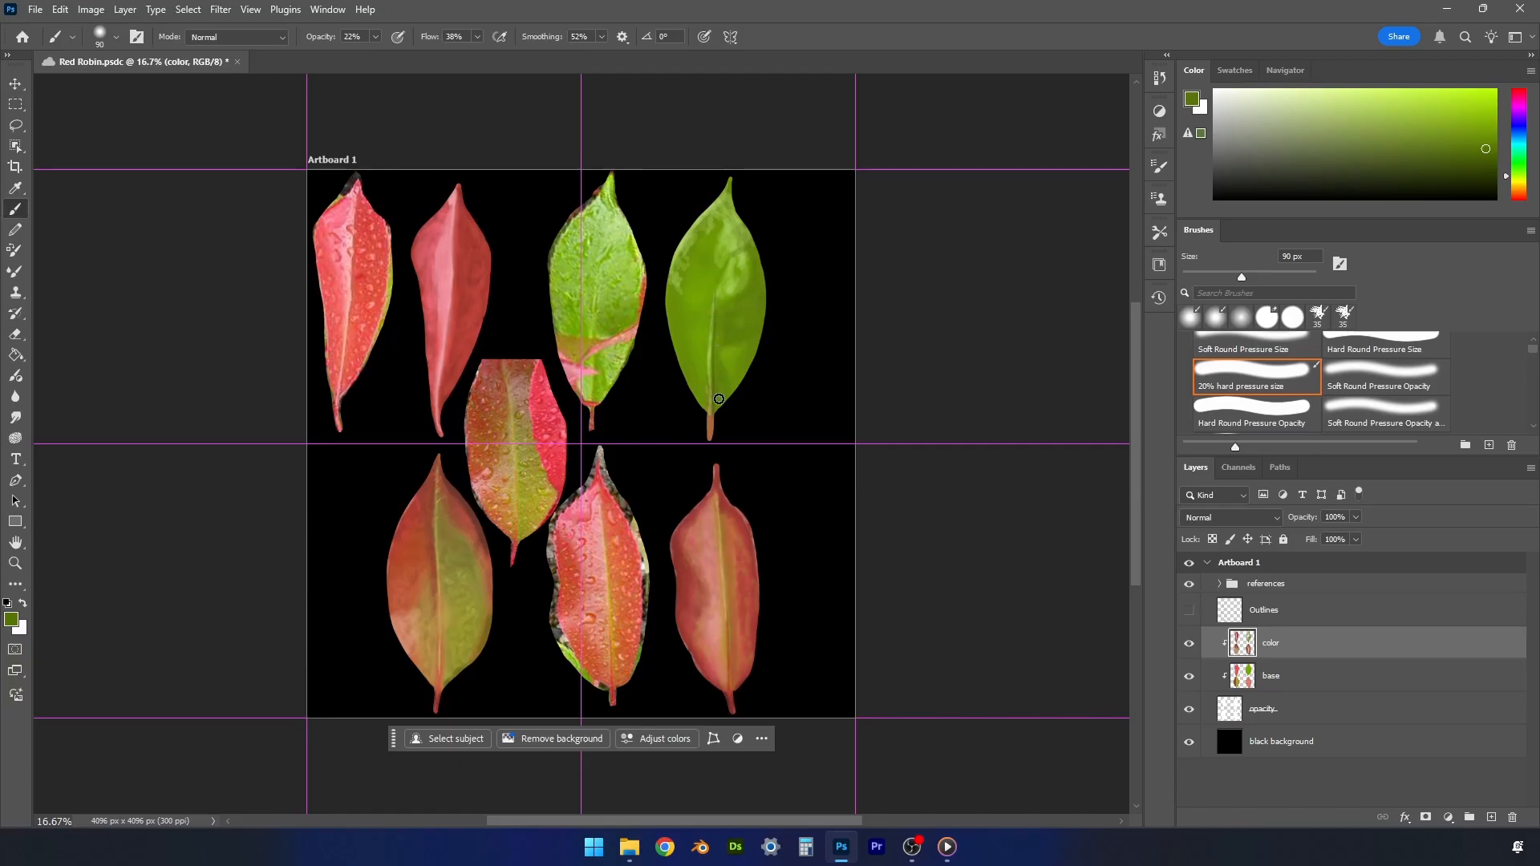
left_click(1467, 121)
left_click(705, 286, "alt")
left_click(1440, 121)
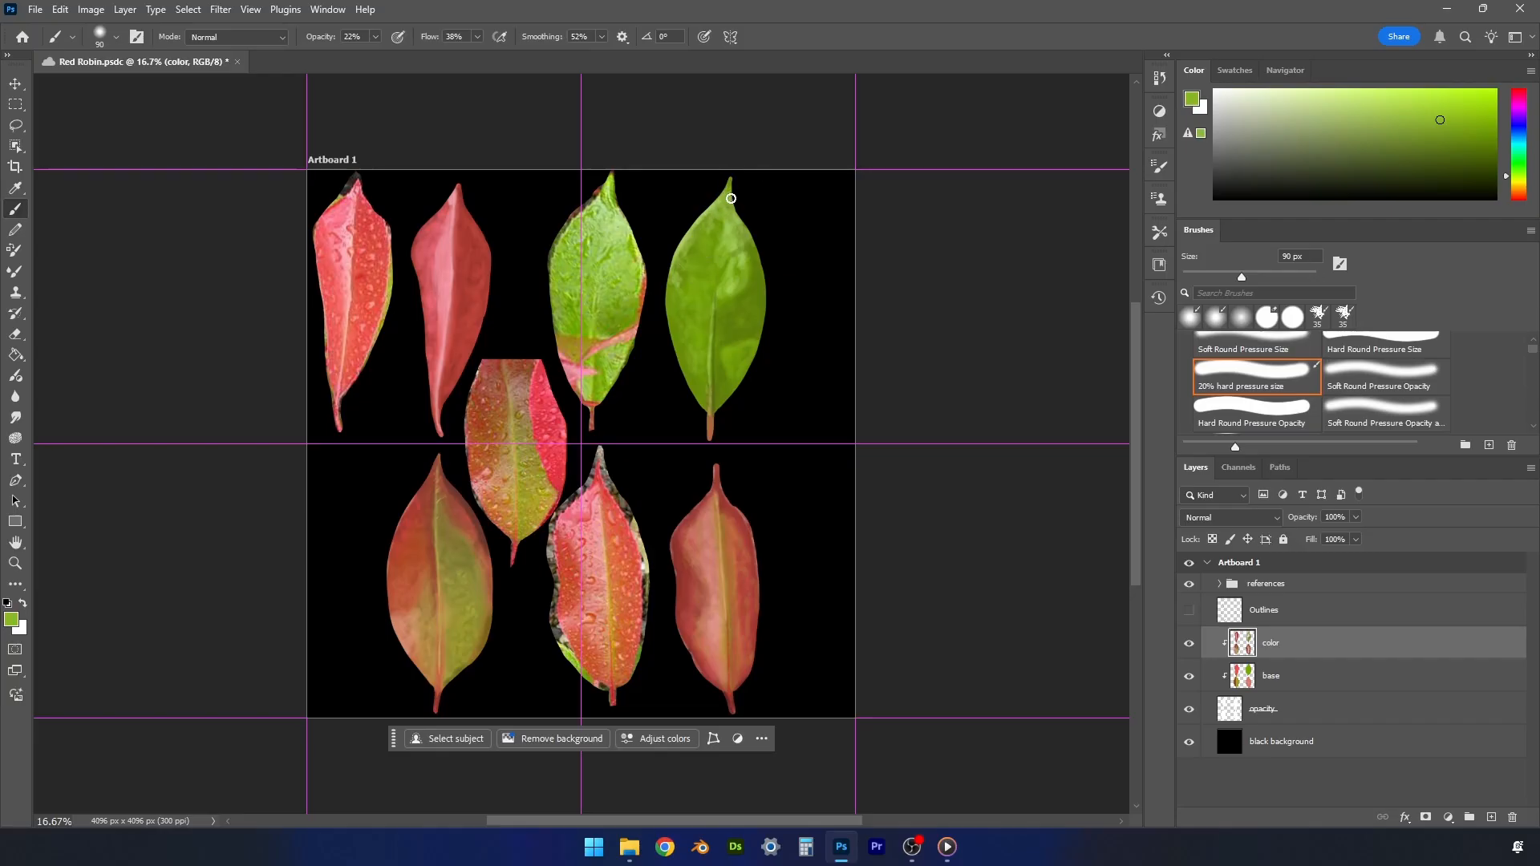
left_click(1462, 96)
mouse_move(754, 284)
left_mouse_down()
mouse_move(754, 310)
mouse_move(742, 301)
left_mouse_up()
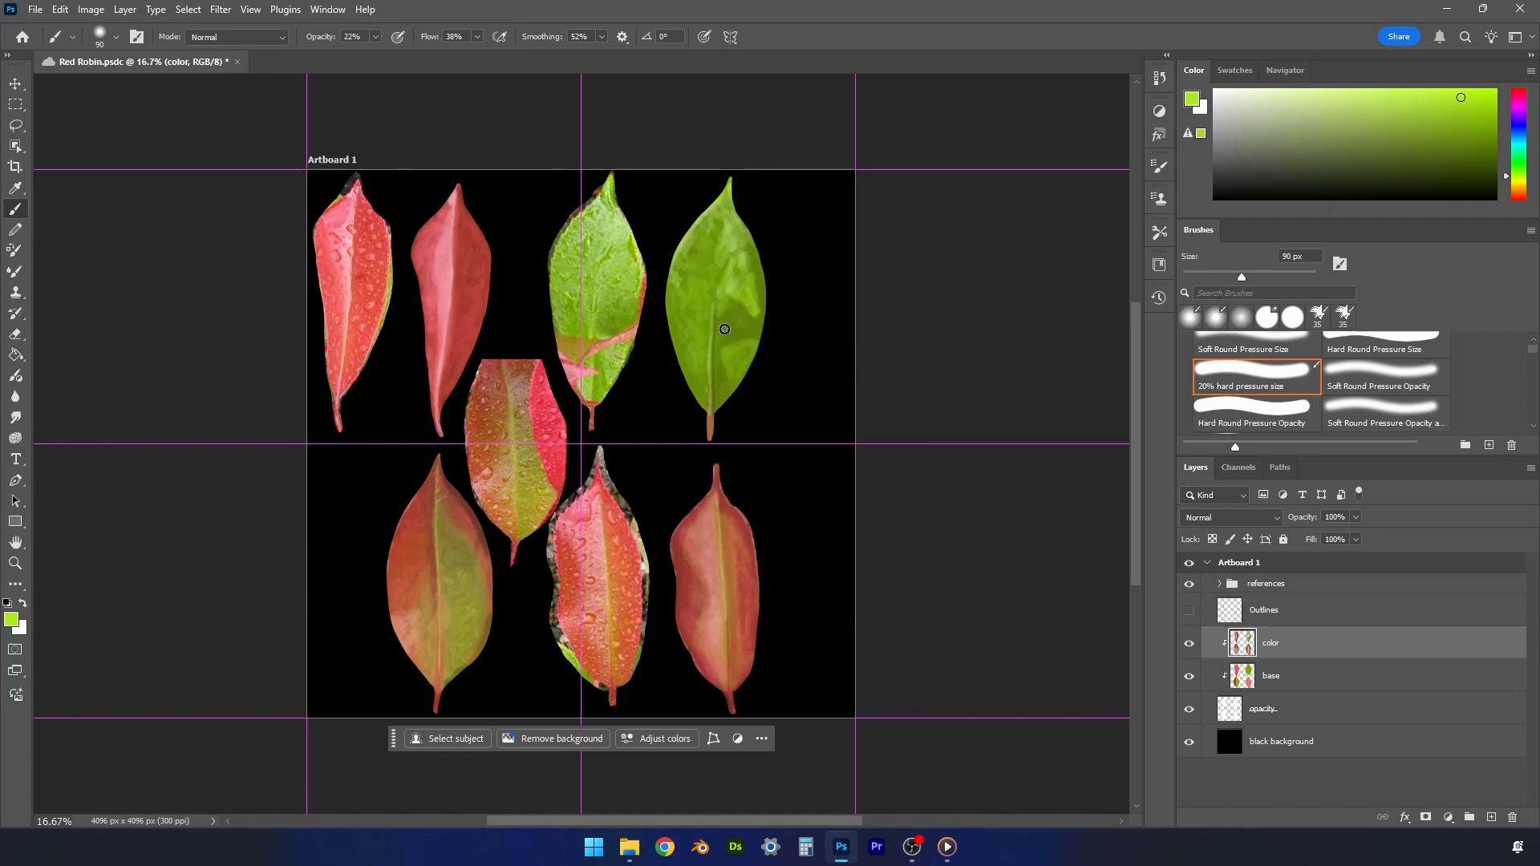
- Blend the painted green leaf's right half and midrib area with greens sampled from the leaf at 90 px
left_click(709, 367, "alt")
left_click(759, 287, "alt")
left_click_drag(758, 289, 758, 310)
left_click(747, 255, "alt")
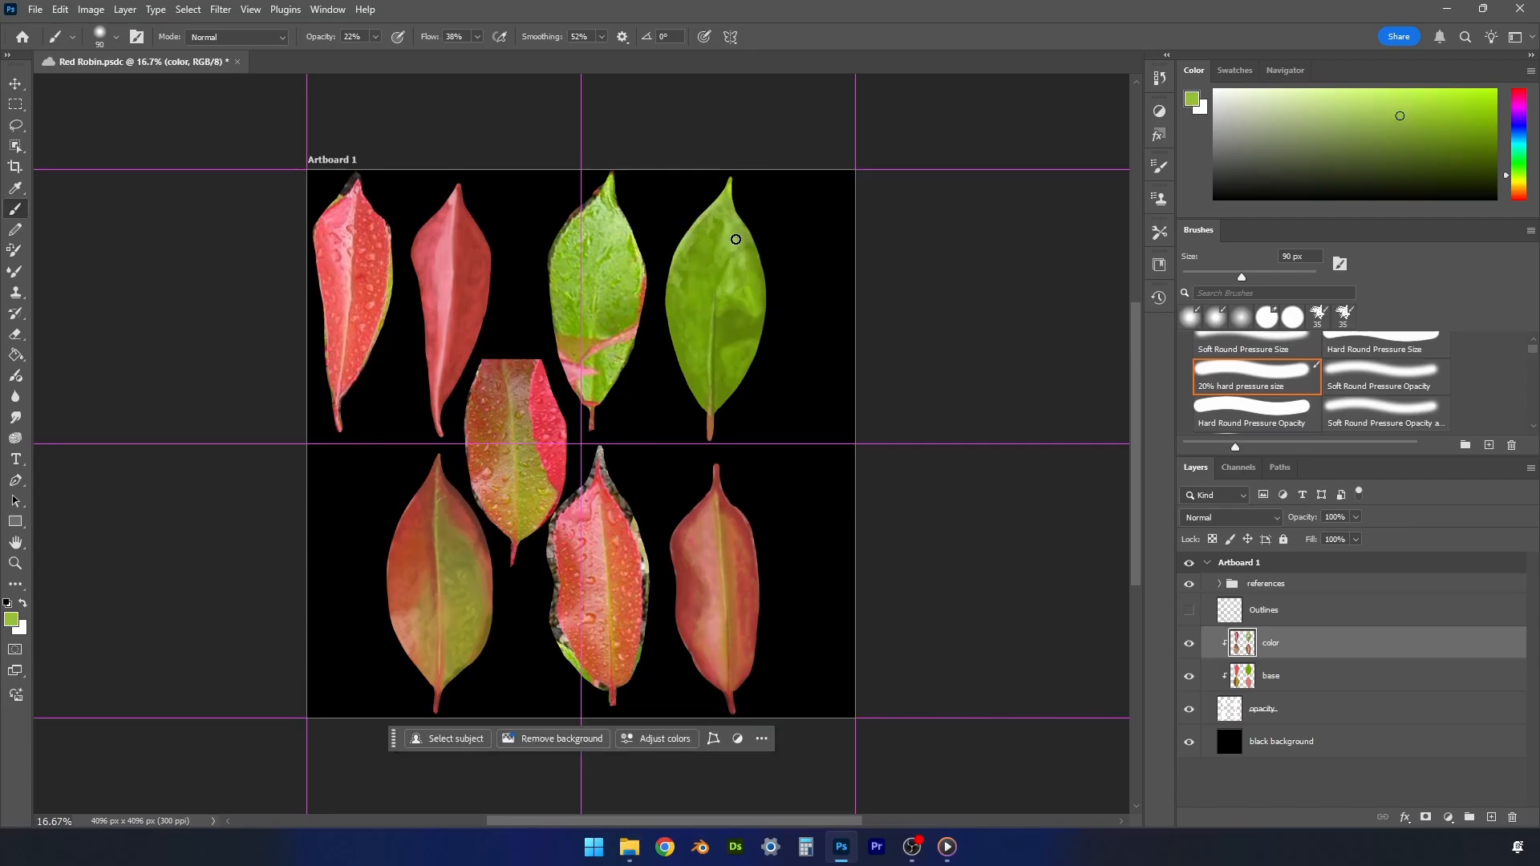
left_click(766, 304, "alt")
left_click(729, 268, "alt")
left_click(718, 313, "alt")
- Sample brown from the painted green leaf's stem and shade the stem and leaf base with a 50 px brush
left_click(704, 398, "alt")
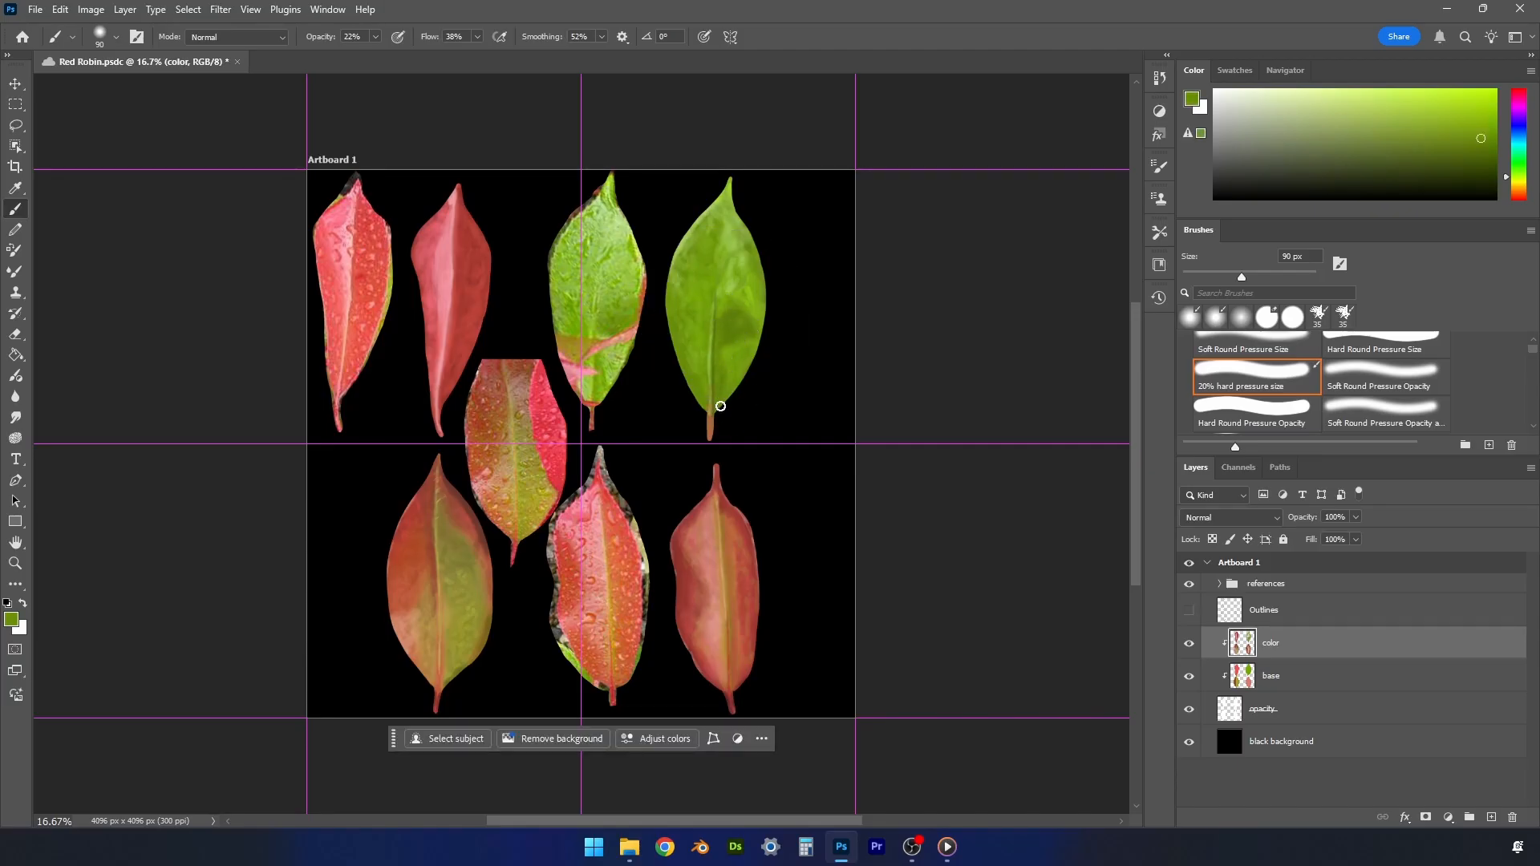
left_click(711, 421, "alt")
key("bracketleft")
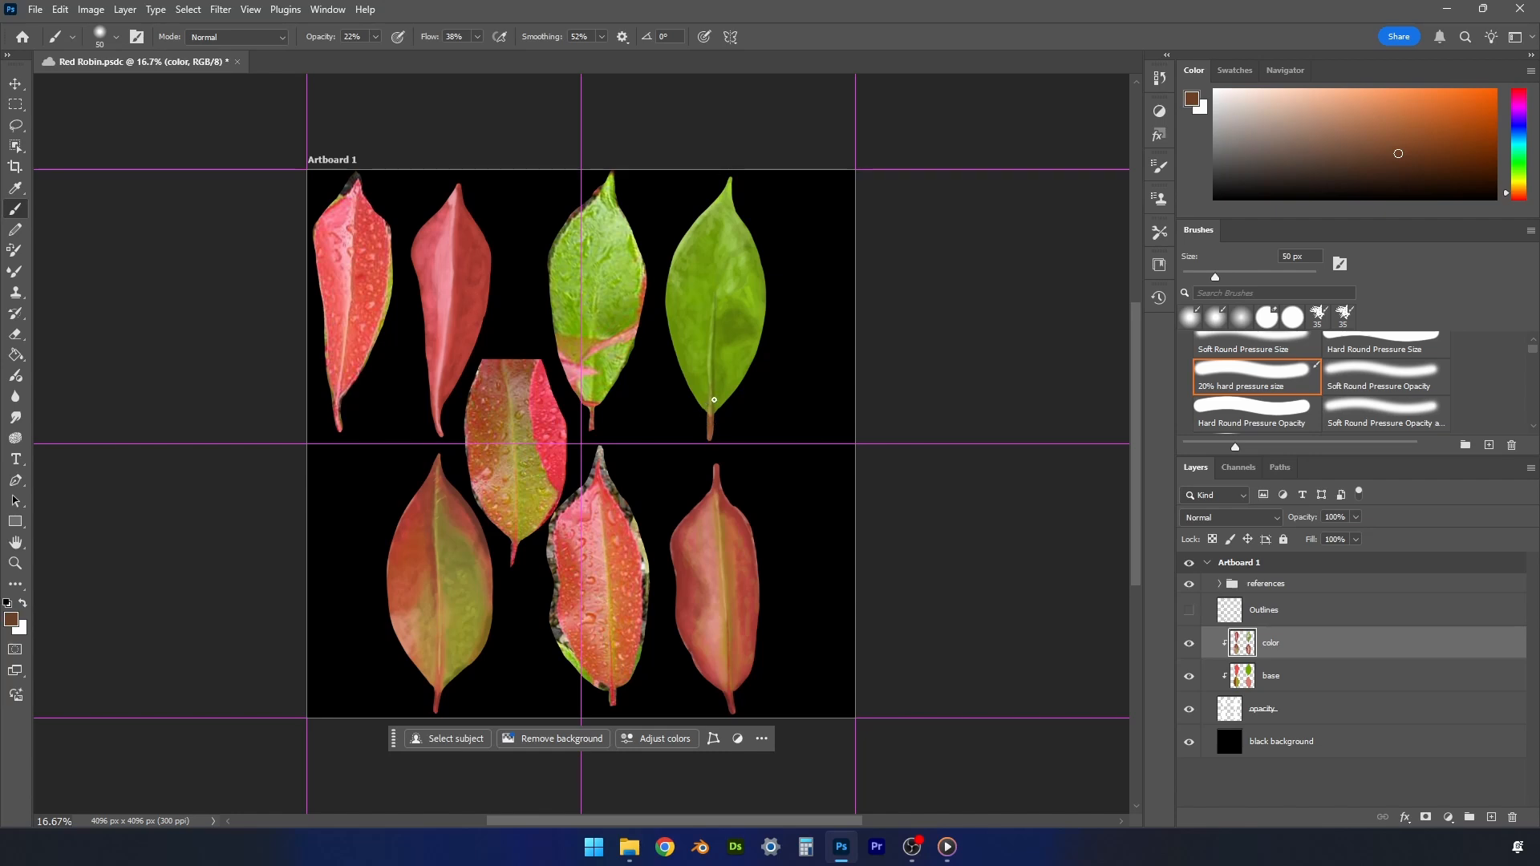
left_click(713, 418, "alt")
- Sample green near the painted green leaf's lower midrib, choose a light yellow, and highlight the left half at 100 px
left_click(716, 368, "alt")
key("bracketright")
key("bracketright")
key("bracketright")
key("bracketright")
key("bracketright")
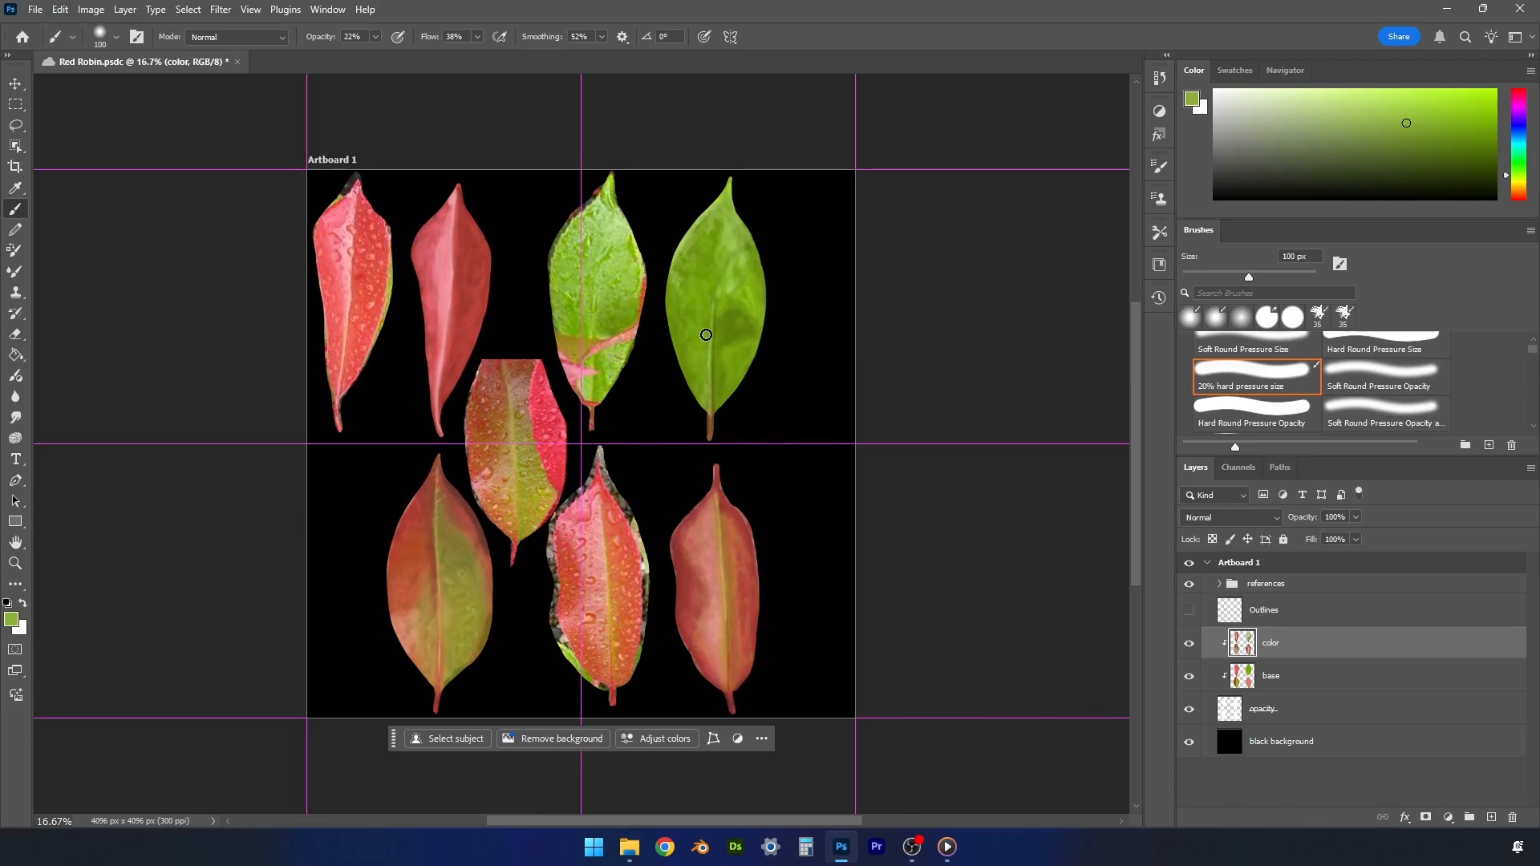
left_click(1395, 104)
left_click(1511, 181)
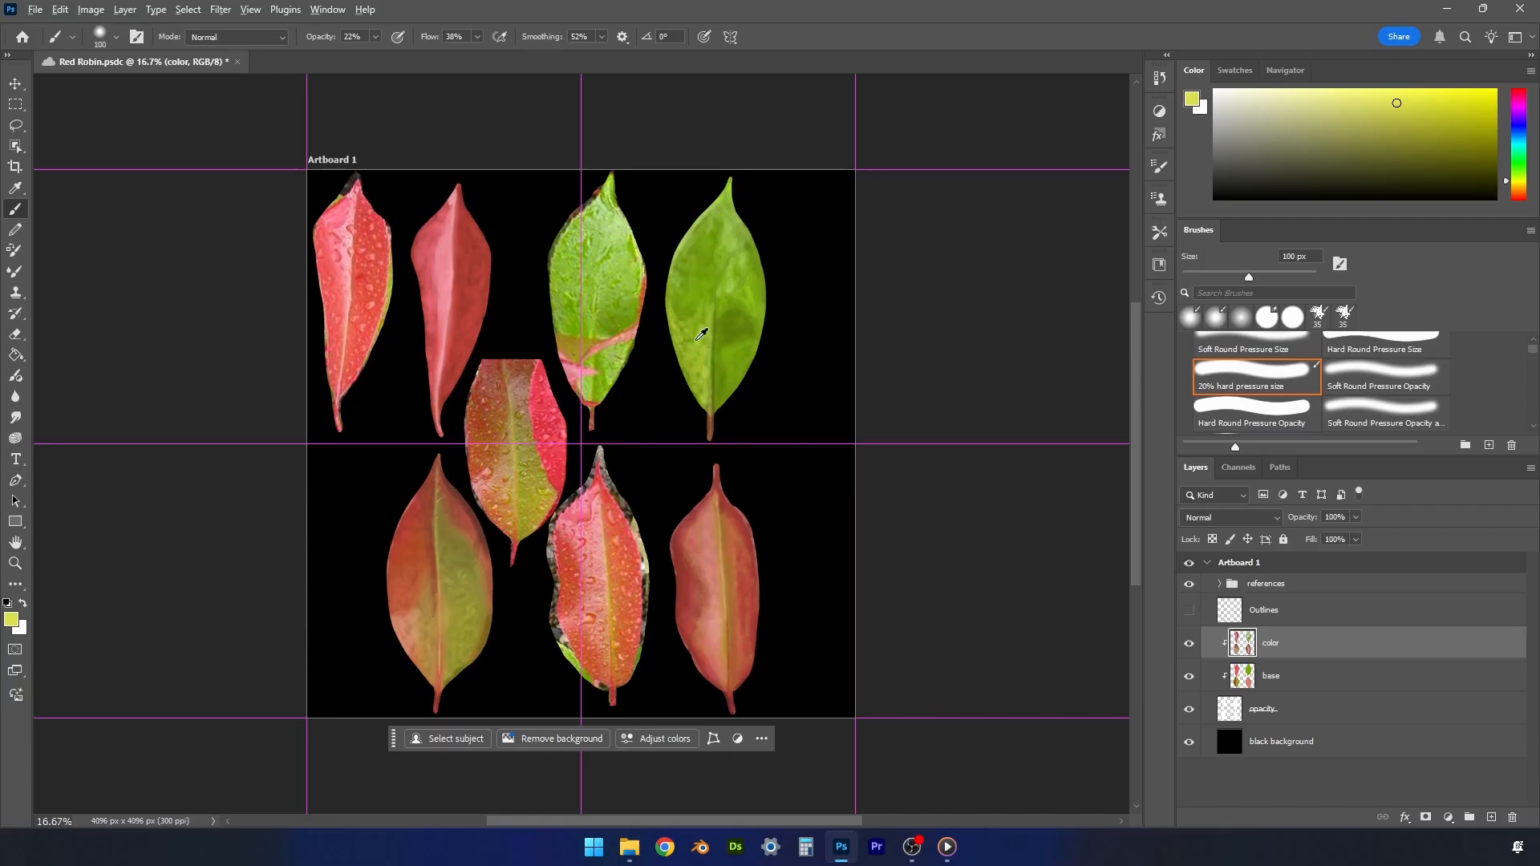
- Soften the painted green leaf with sampled greens and a yellower olive tone across both halves at 100 px
left_click(686, 333, "alt")
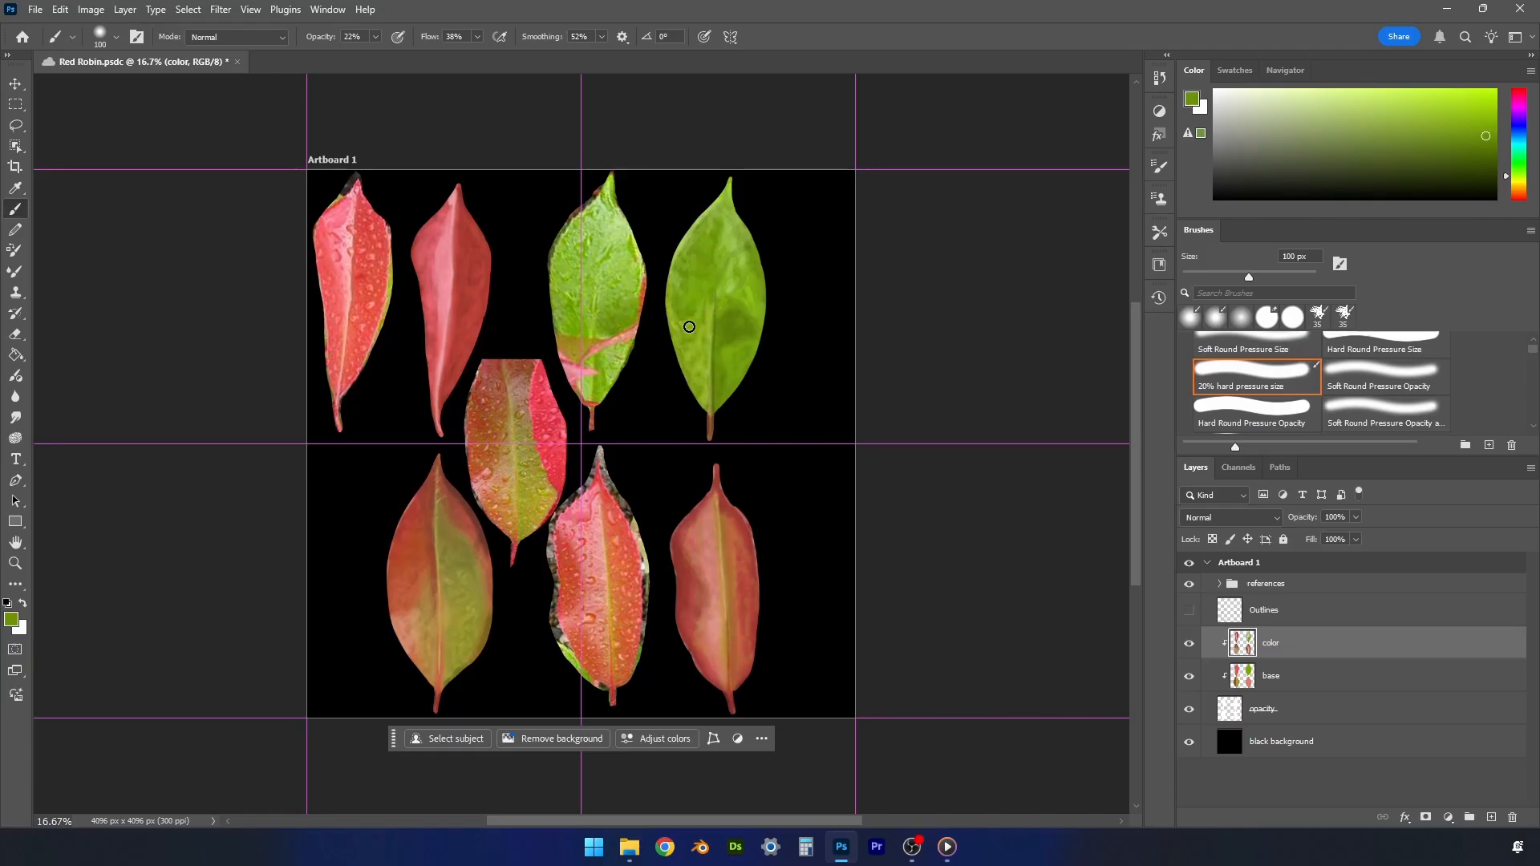
left_click(676, 289, "alt")
left_click(717, 367, "alt")
left_click(1508, 186)
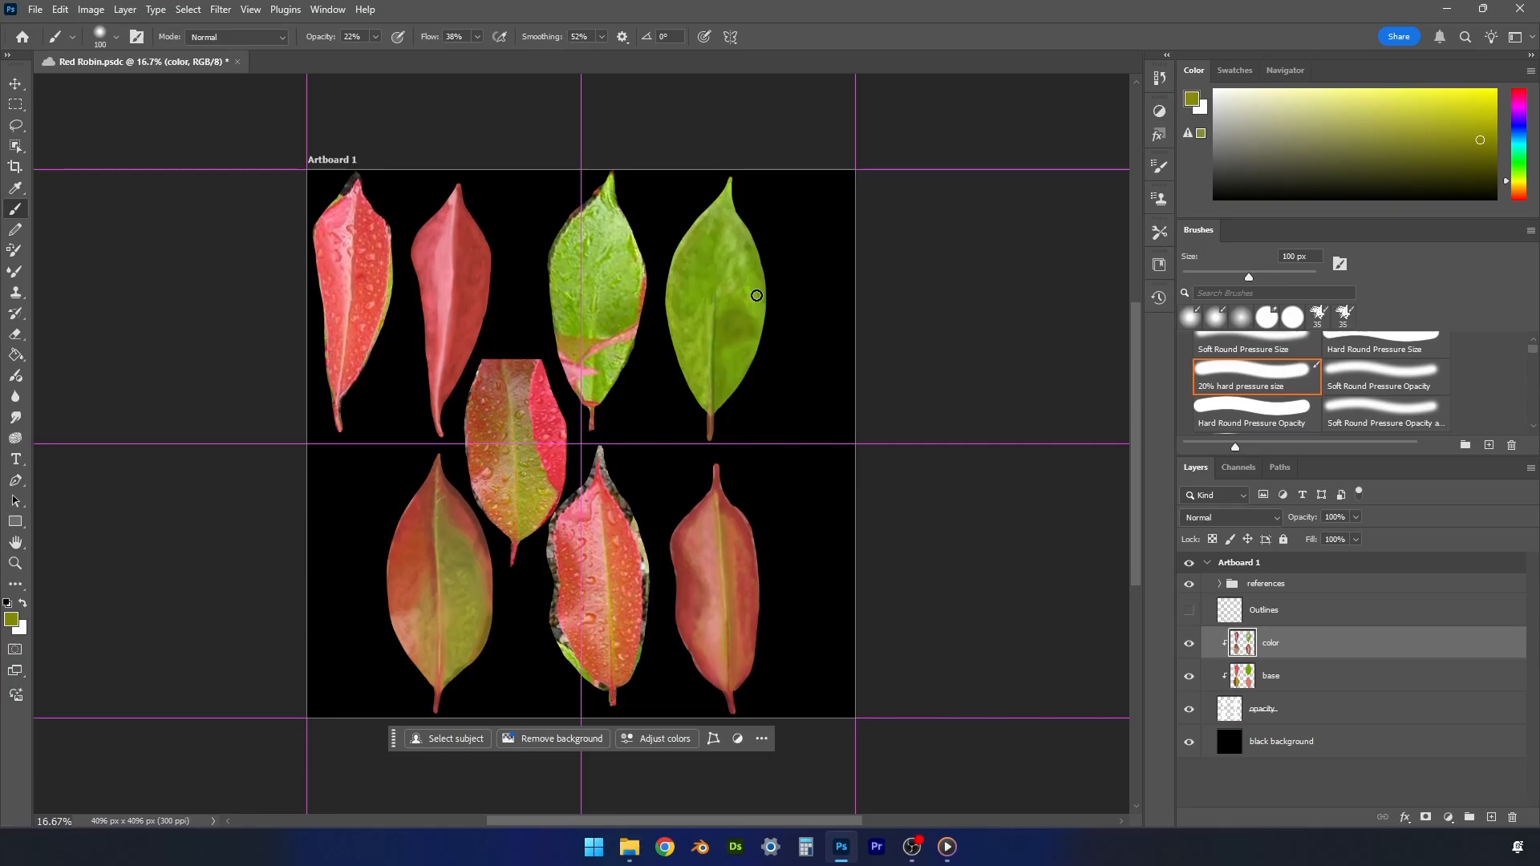
left_click(729, 341, "alt")
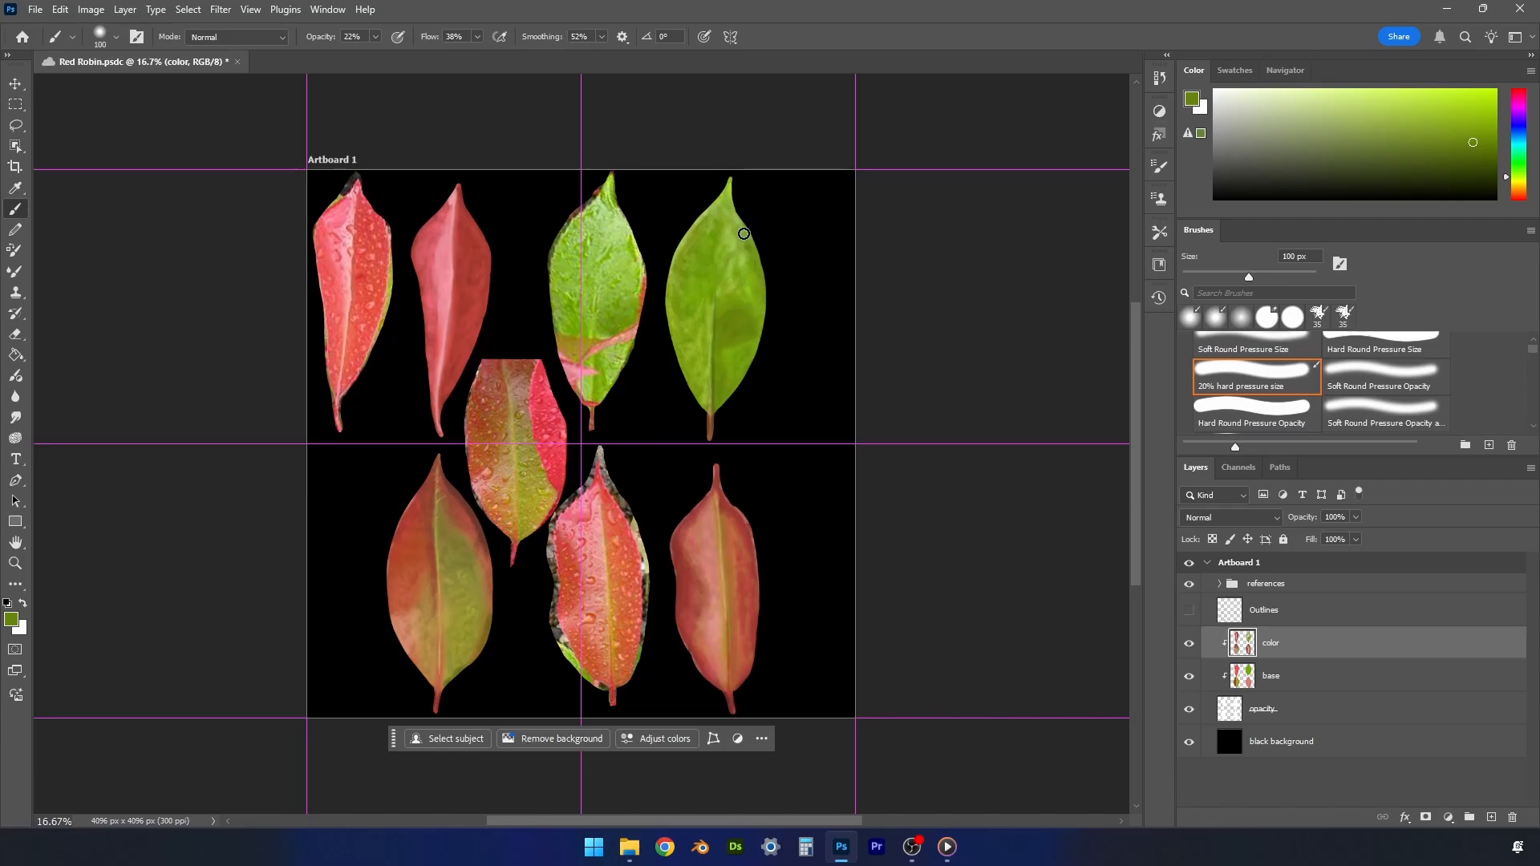
left_click(739, 317, "alt")
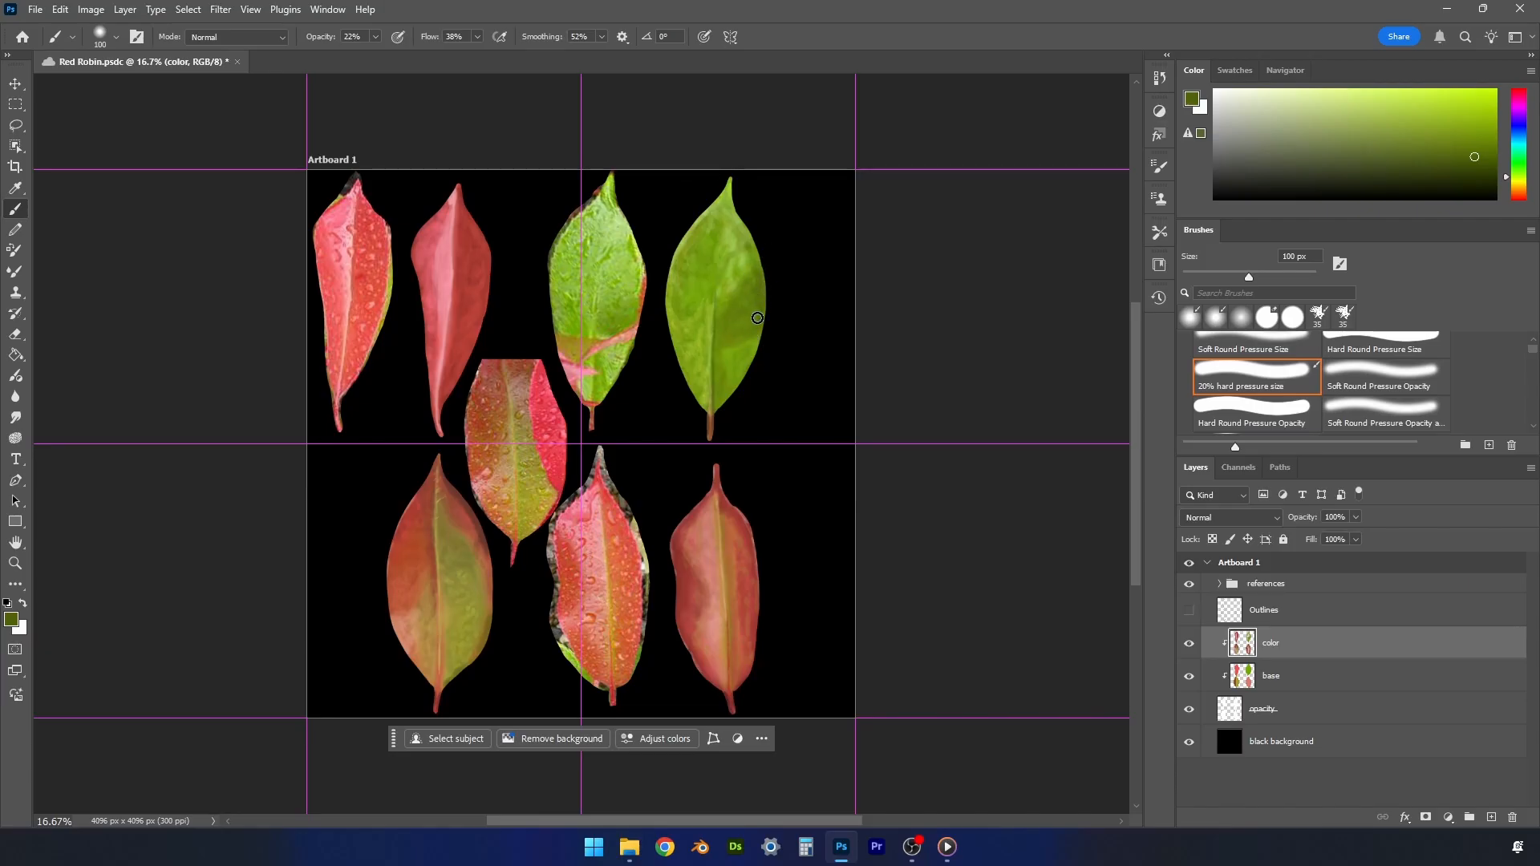
- Tint the painted green leaf's right half with a bluish green, and blend it using sampled greens at 175 px
left_click_drag(1511, 178, 1511, 156)
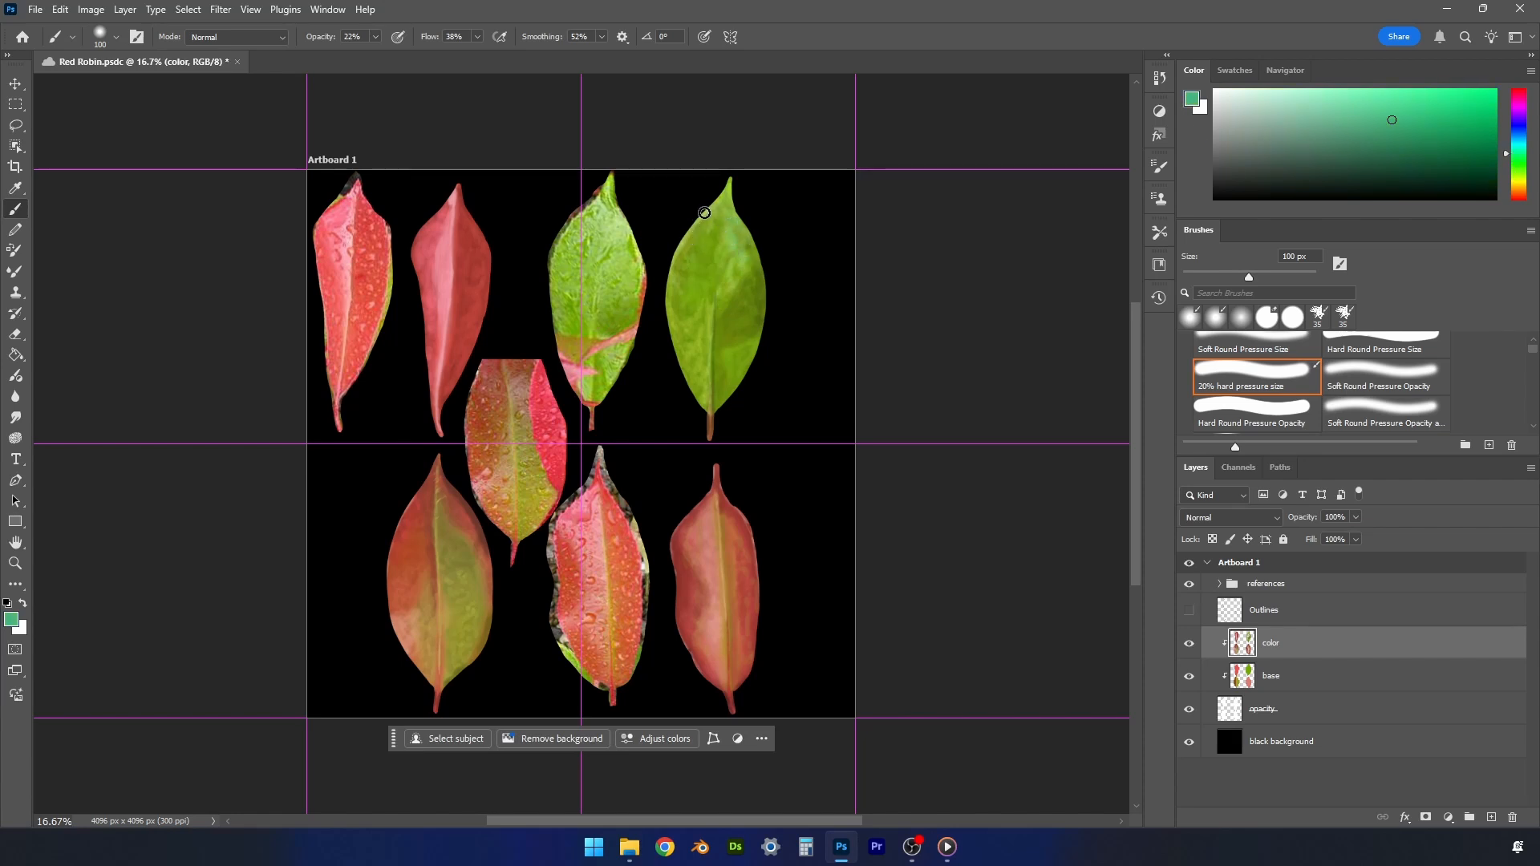
mouse_move(736, 249)
left_mouse_down()
mouse_move(720, 296)
mouse_move(725, 234)
mouse_move(750, 252)
mouse_move(727, 282)
mouse_move(720, 232)
mouse_move(725, 305)
mouse_move(749, 298)
mouse_move(730, 344)
mouse_move(711, 272)
mouse_move(745, 301)
mouse_move(726, 320)
mouse_move(748, 333)
mouse_move(751, 299)
left_mouse_up()
key("bracketright")
key("bracketright")
key("bracketright")
left_click(752, 297, "alt")
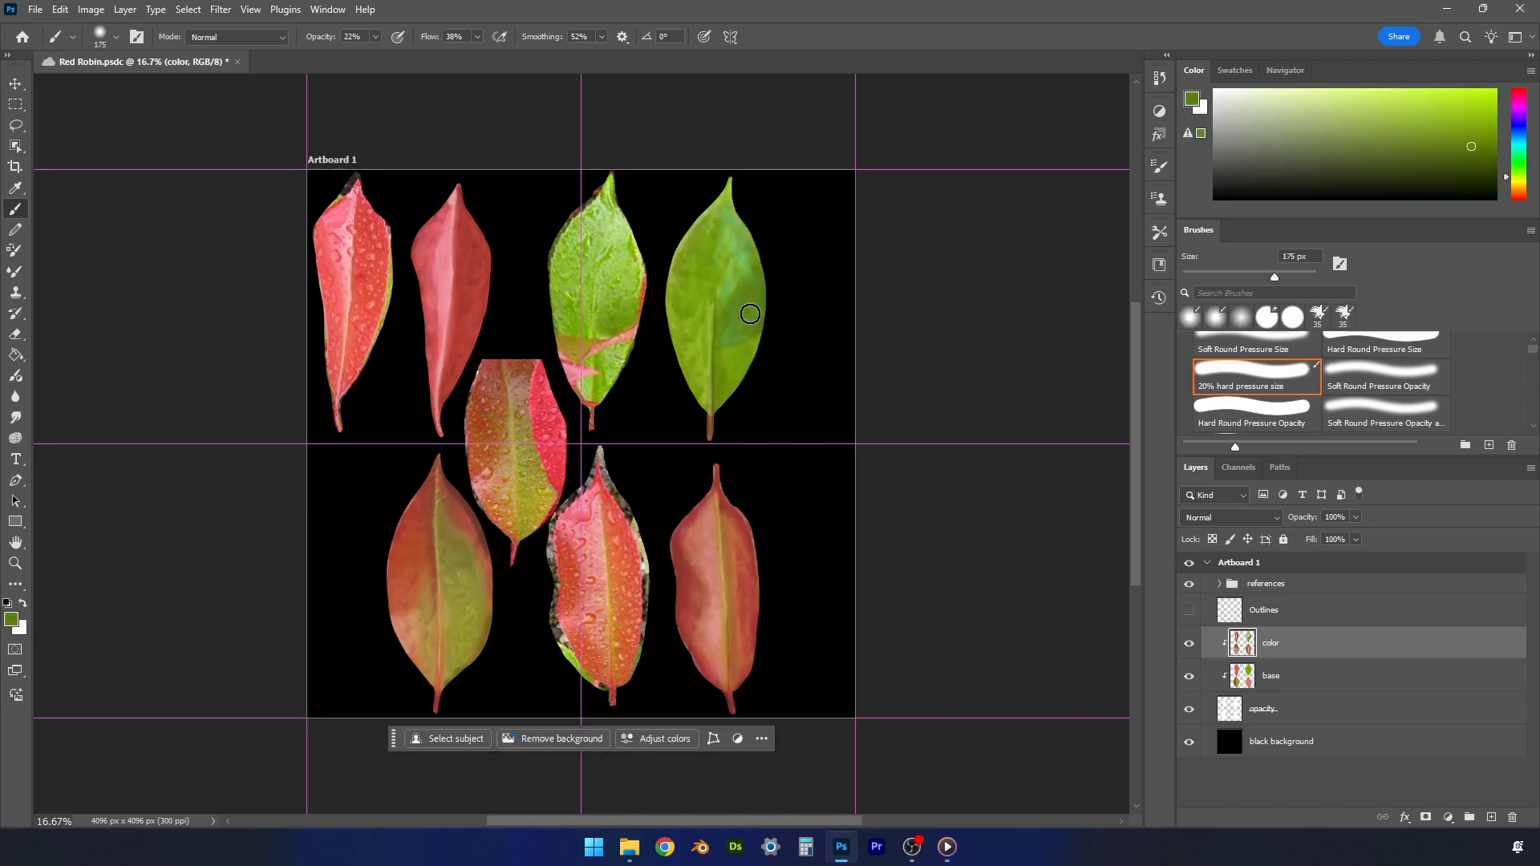
left_click(730, 277, "alt")
left_click(728, 212, "alt")
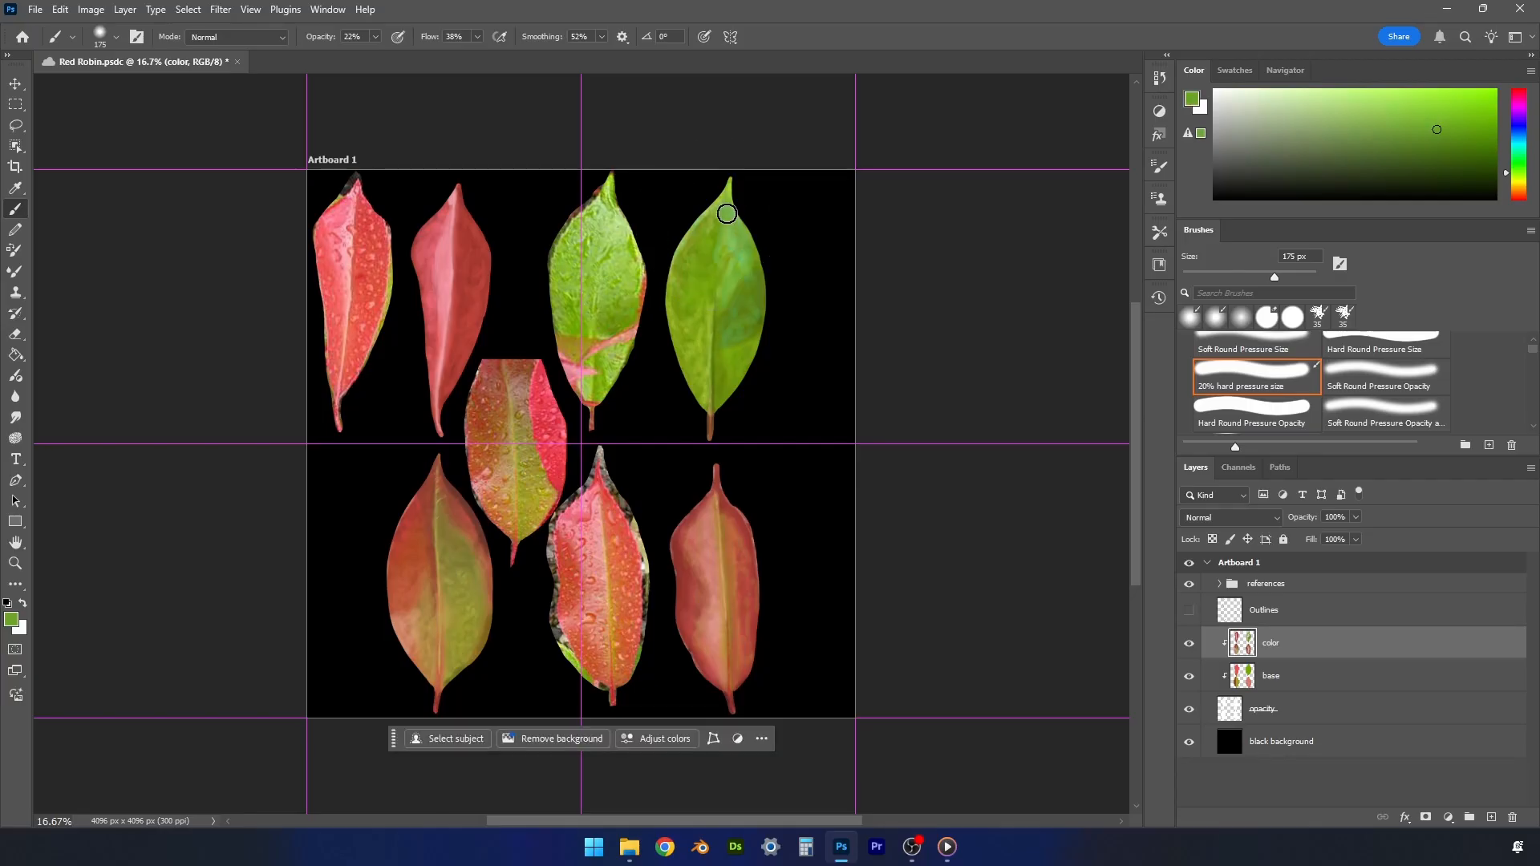
mouse_move(726, 214)
left_mouse_down()
mouse_move(730, 299)
mouse_move(730, 202)
mouse_move(740, 255)
mouse_move(726, 243)
mouse_move(757, 262)
left_mouse_up()
left_click(719, 247, "alt")
left_click(737, 308, "alt")
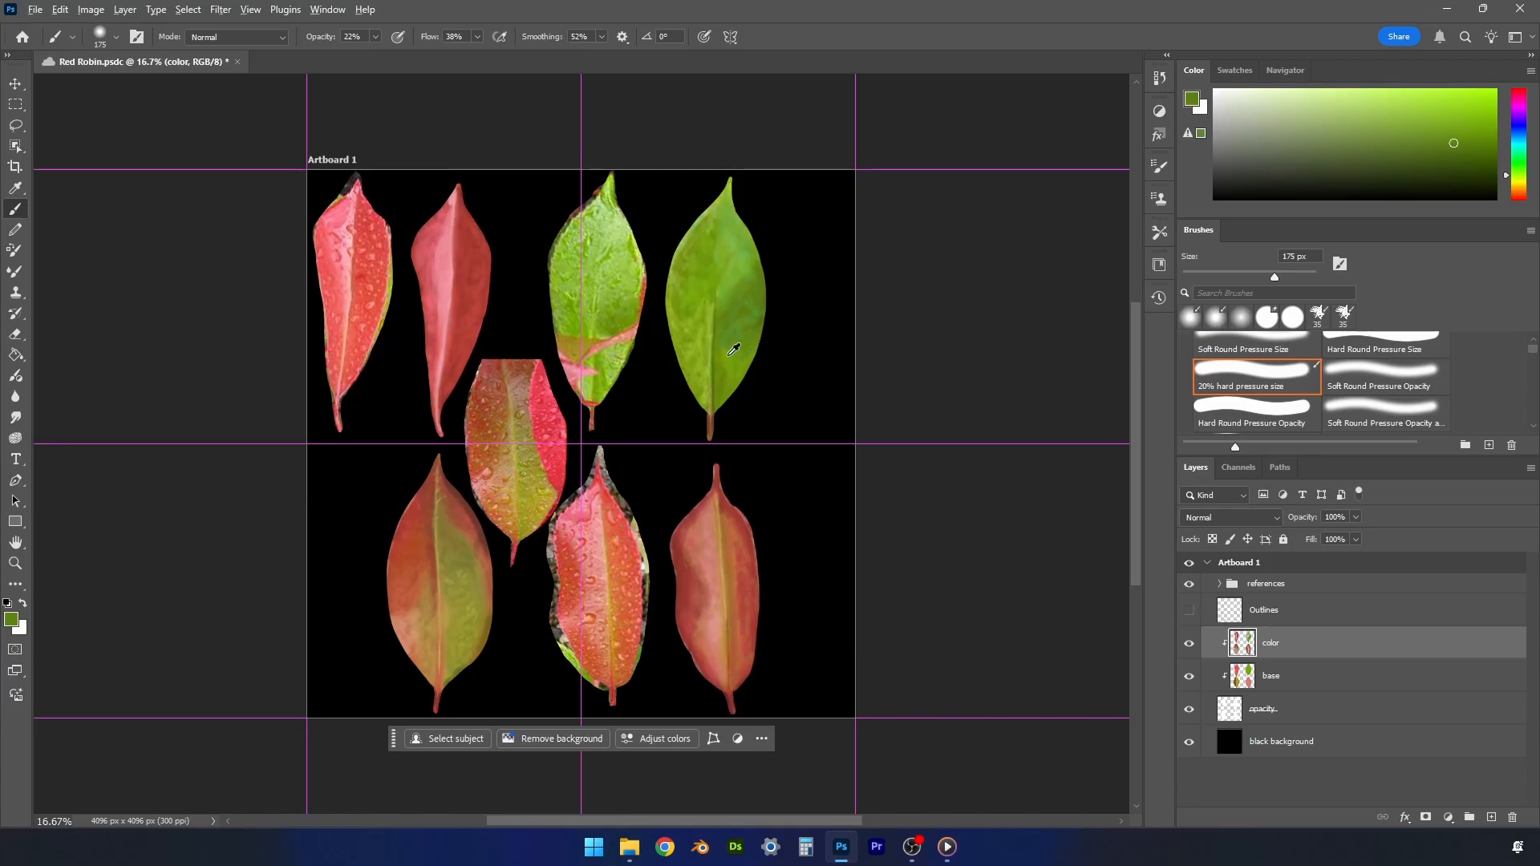
left_click(756, 359, "alt")
- Shade the lower-right painted leaf with sampled red-brown at 175 px, and lighten the area around its midrib with light orange
left_click(694, 560, "alt")
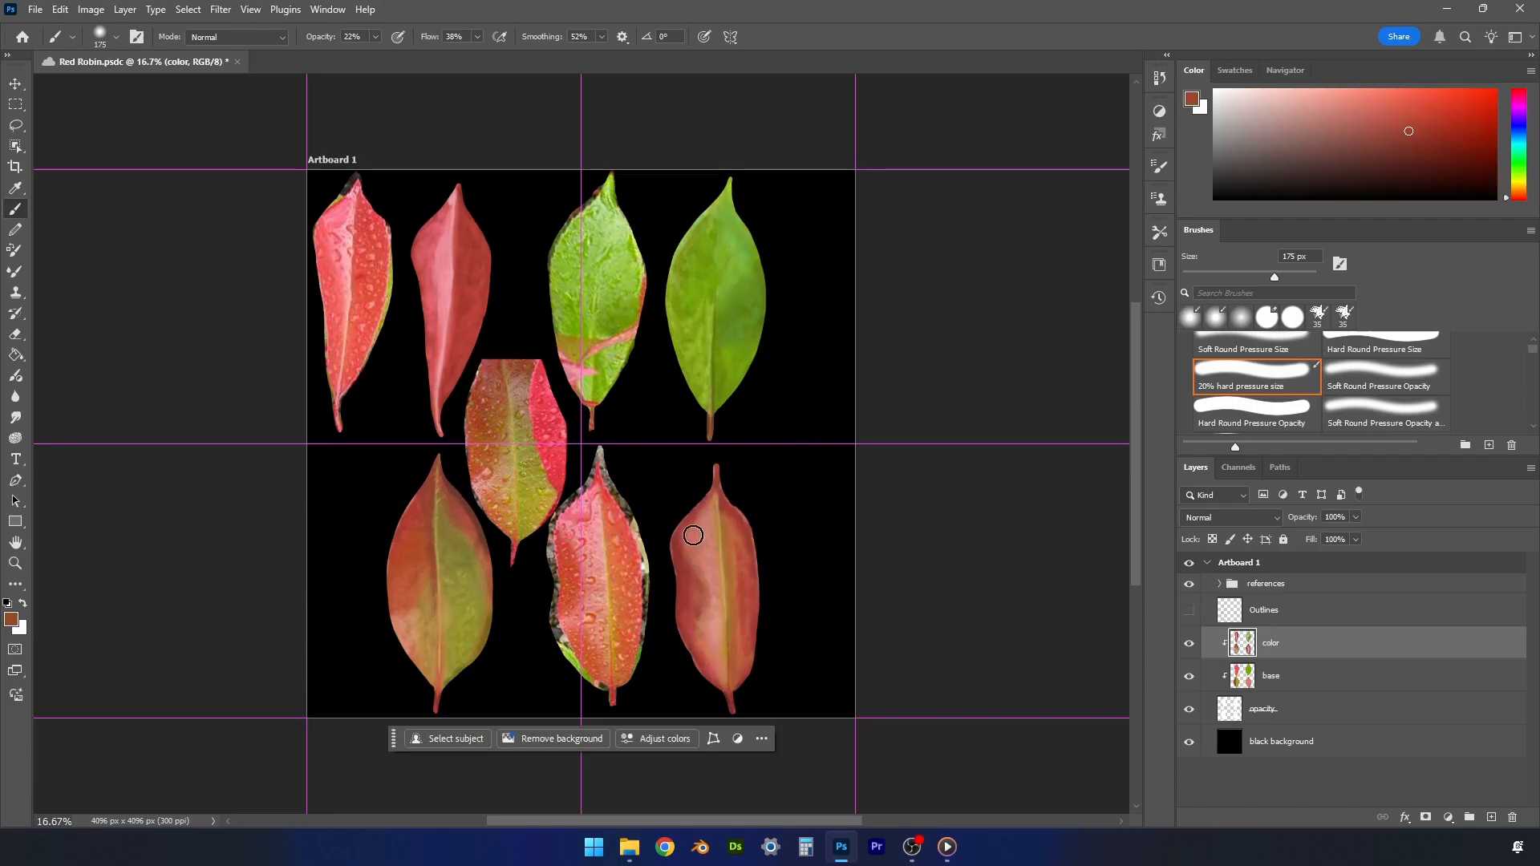
mouse_move(710, 604)
left_mouse_down()
mouse_move(722, 681)
mouse_move(717, 555)
mouse_move(716, 644)
mouse_move(697, 565)
mouse_move(710, 513)
mouse_move(722, 655)
mouse_move(736, 611)
left_mouse_up()
left_click_drag(1394, 112, 1370, 110)
left_click_drag(1507, 203, 1509, 192)
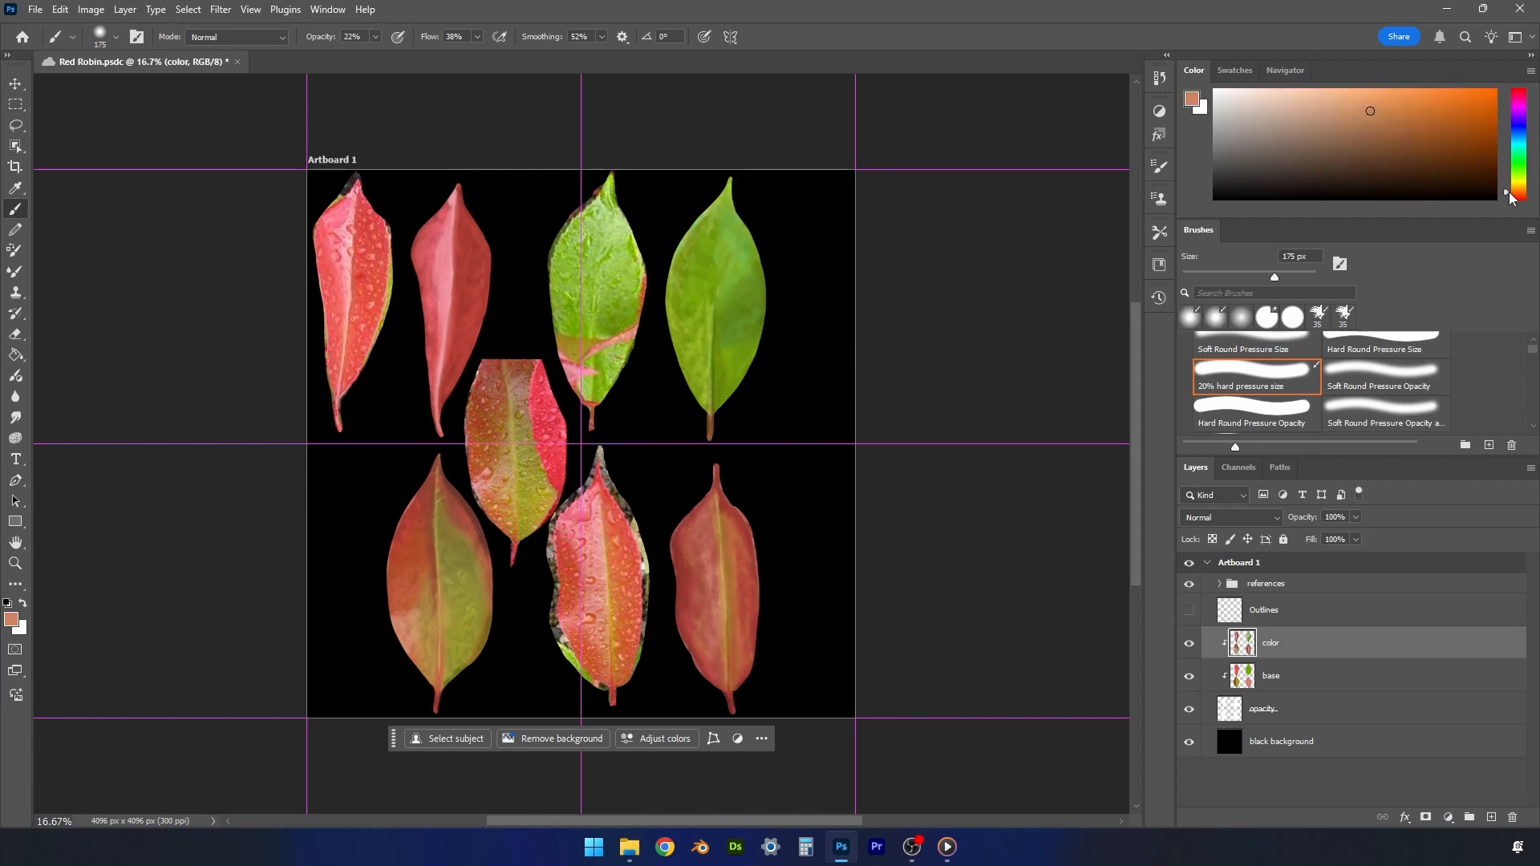
mouse_move(717, 576)
left_mouse_down()
mouse_move(723, 681)
mouse_move(709, 515)
mouse_move(722, 679)
mouse_move(701, 527)
mouse_move(714, 642)
left_mouse_up()
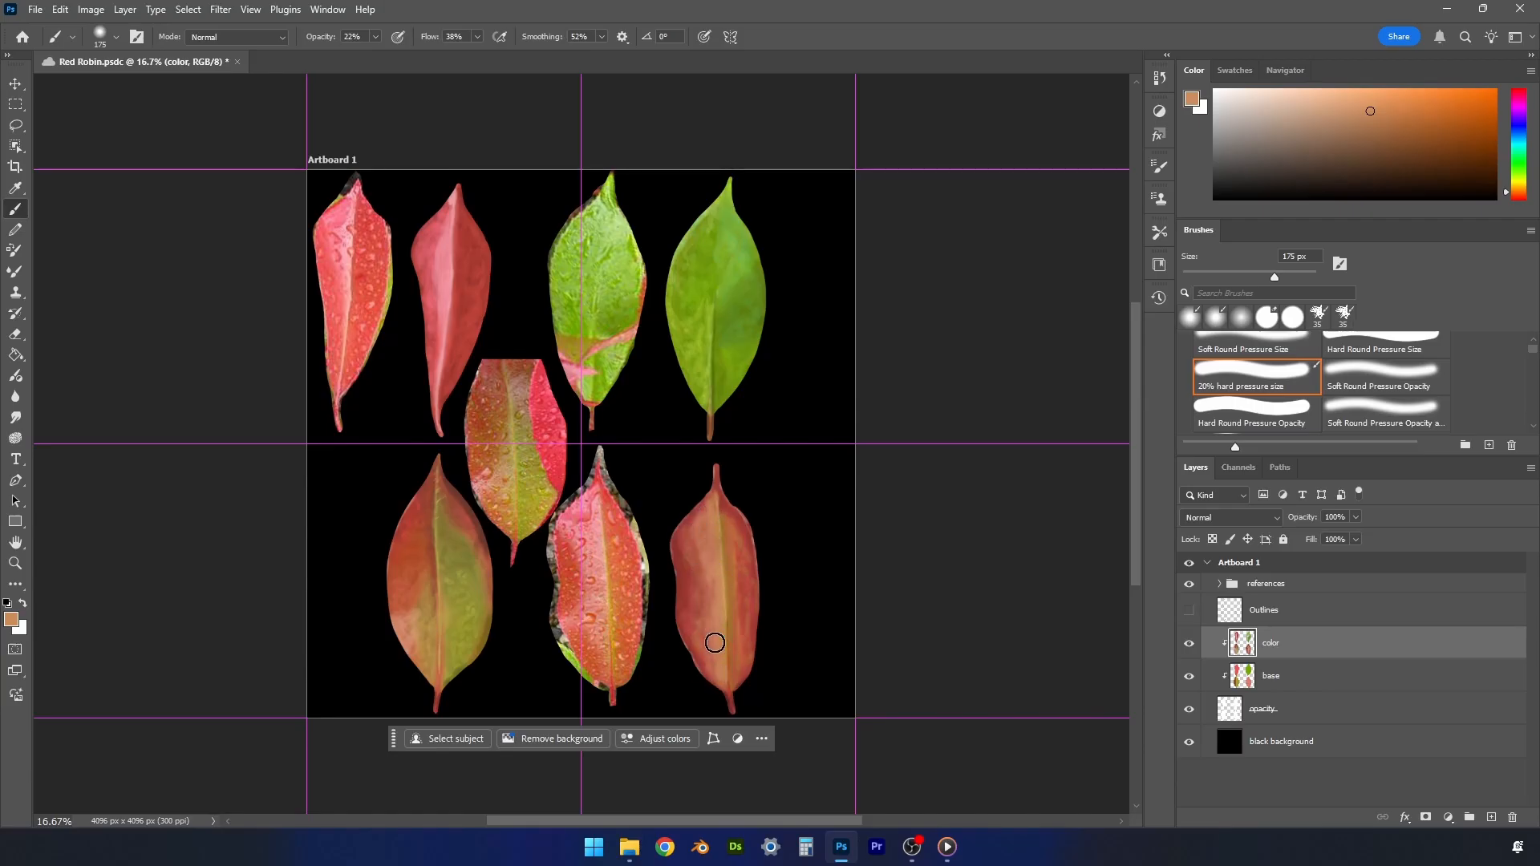
- Sample reds from the lower-right painted leaf's upper right half and blend beside its midrib, reducing the brush to 100 px
left_click(731, 519, "alt")
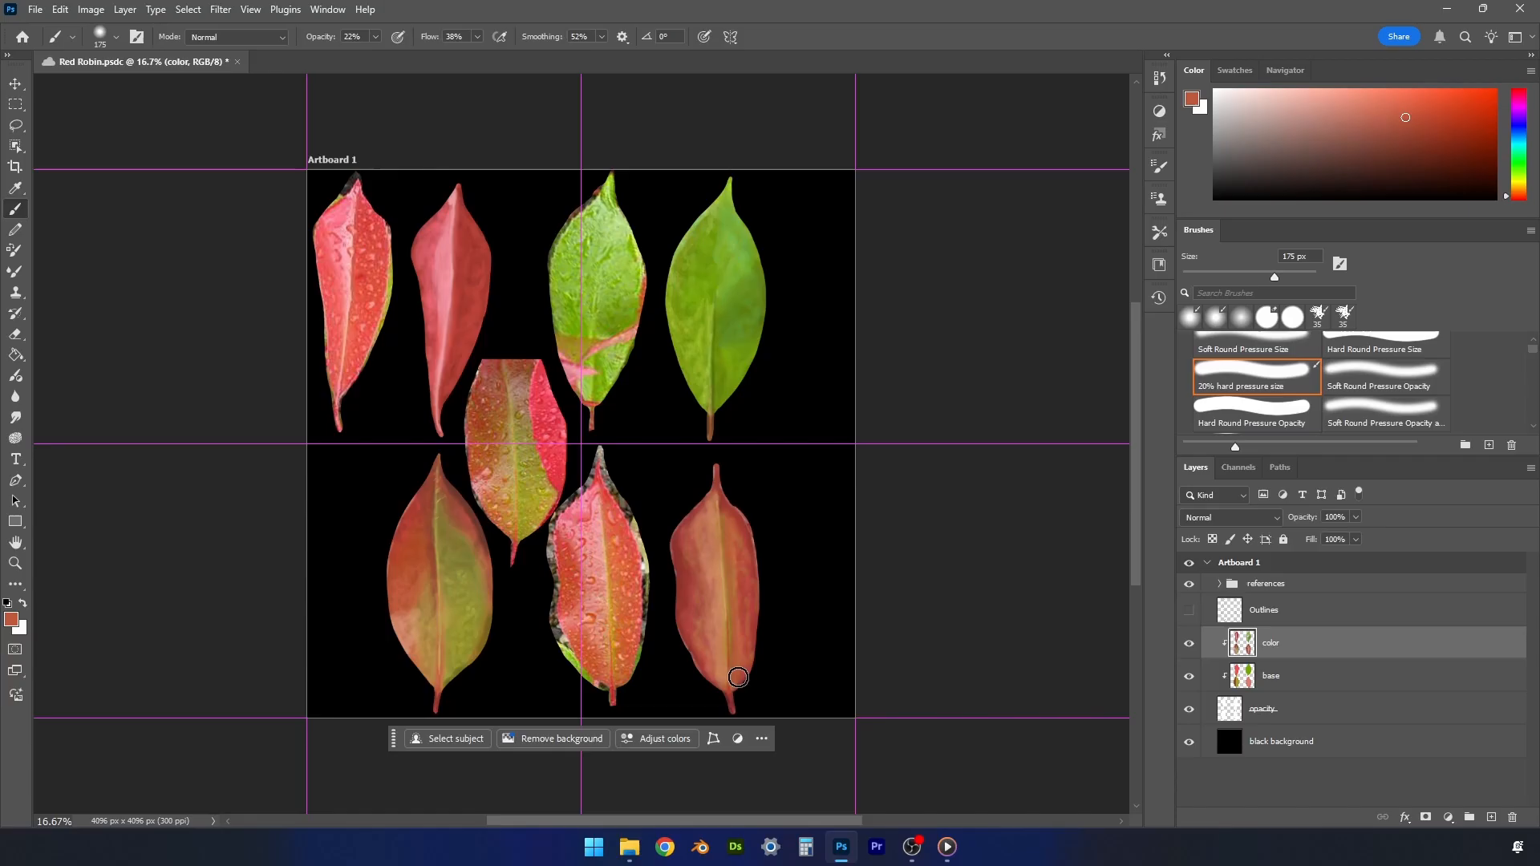
left_click(736, 536, "alt")
key("bracketleft")
key("bracketleft")
key("bracketleft")
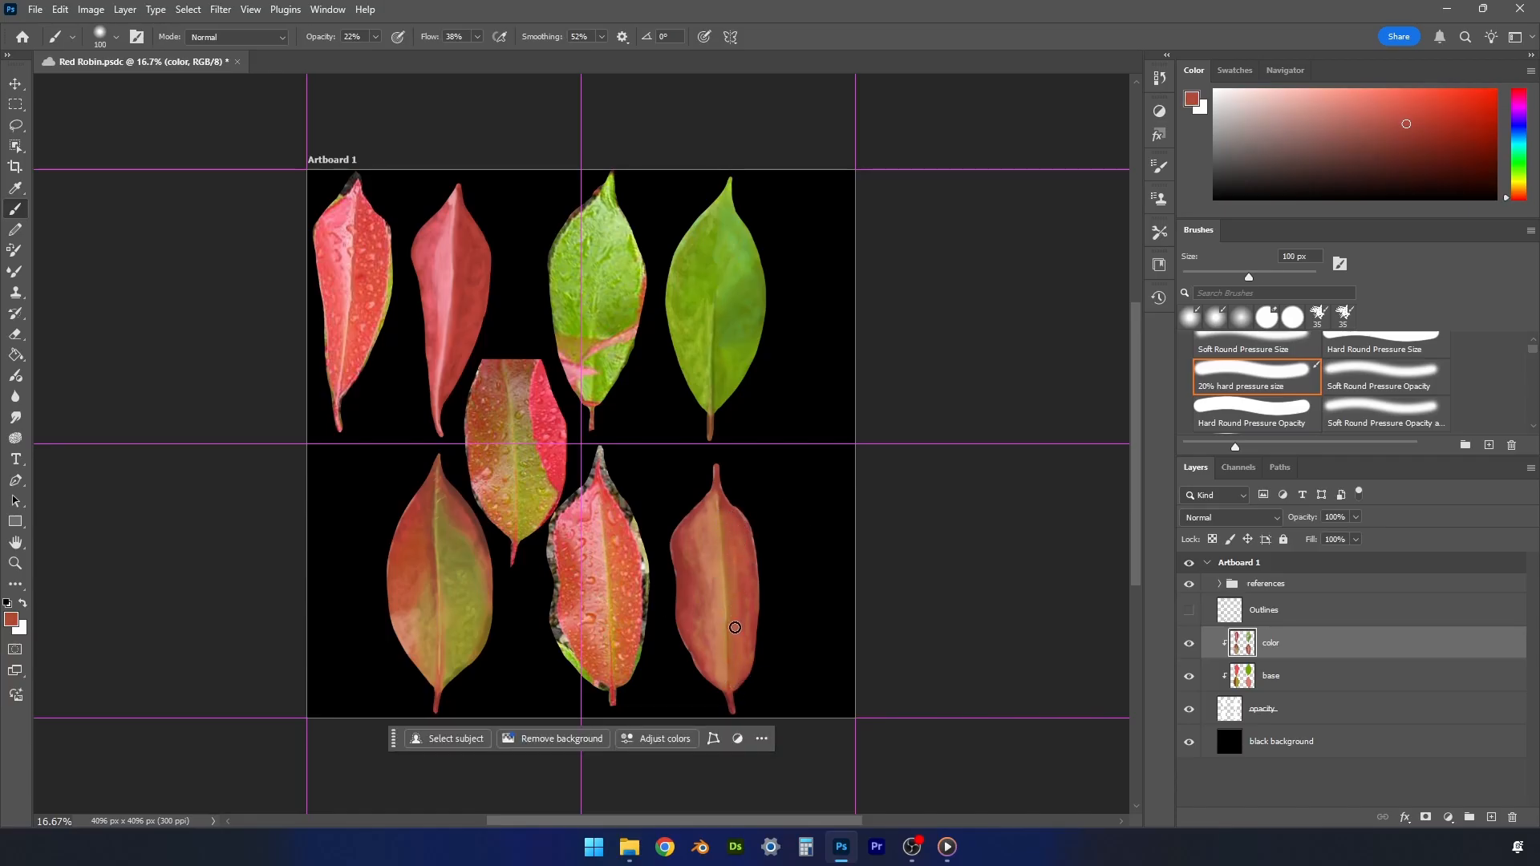
- Sample light orange from the lower reference leaf's midrib, highlight the lower-right painted leaf's midrib at 60 px, and save the document
left_click(604, 556, "alt")
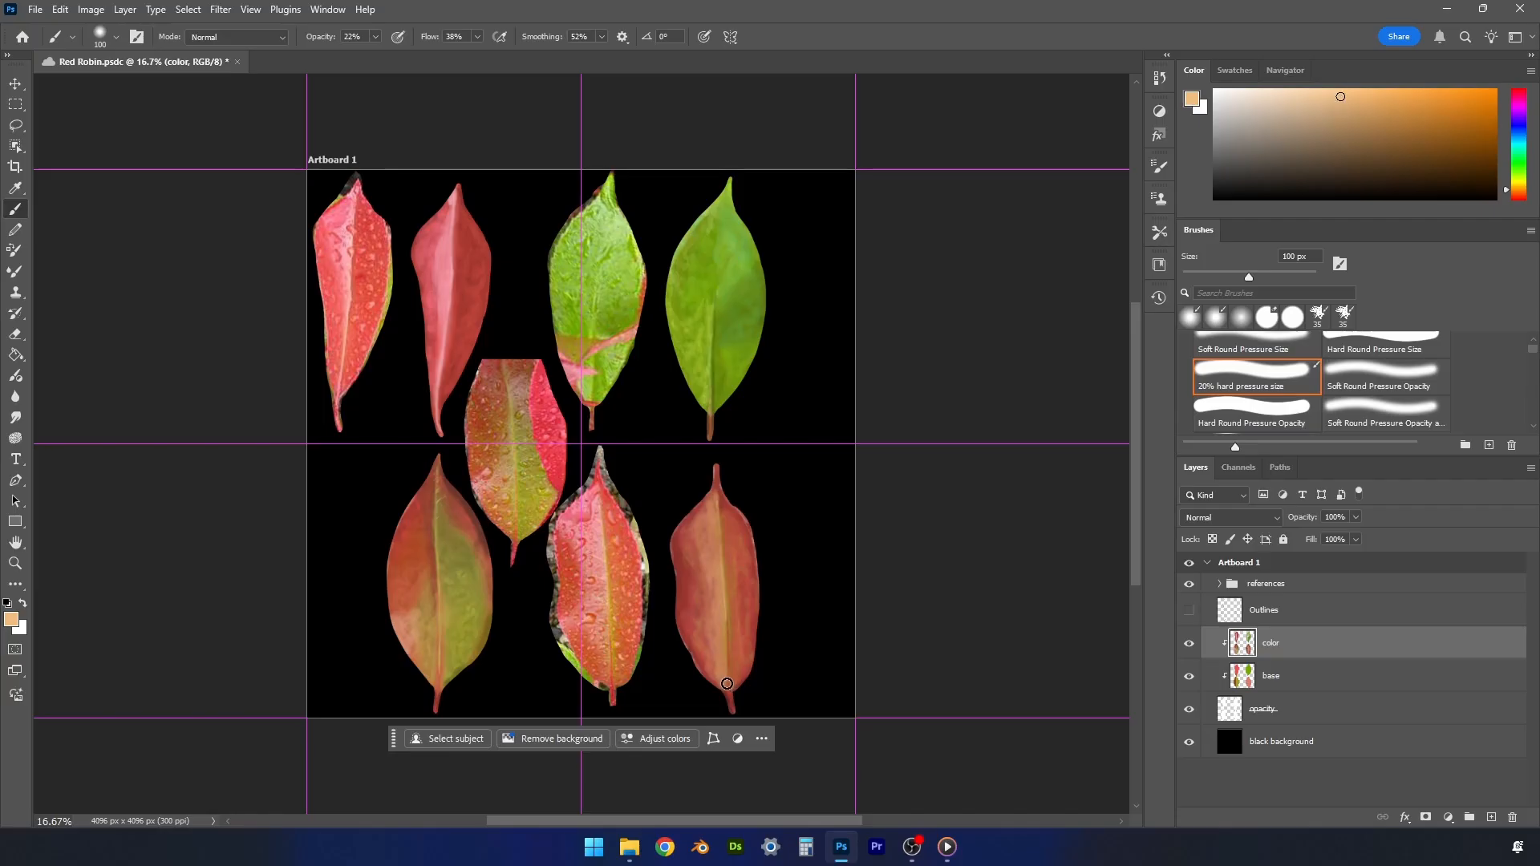
key("bracketleft")
key("bracketleft")
key("bracketleft")
key("bracketleft")
key("ctrl+s")
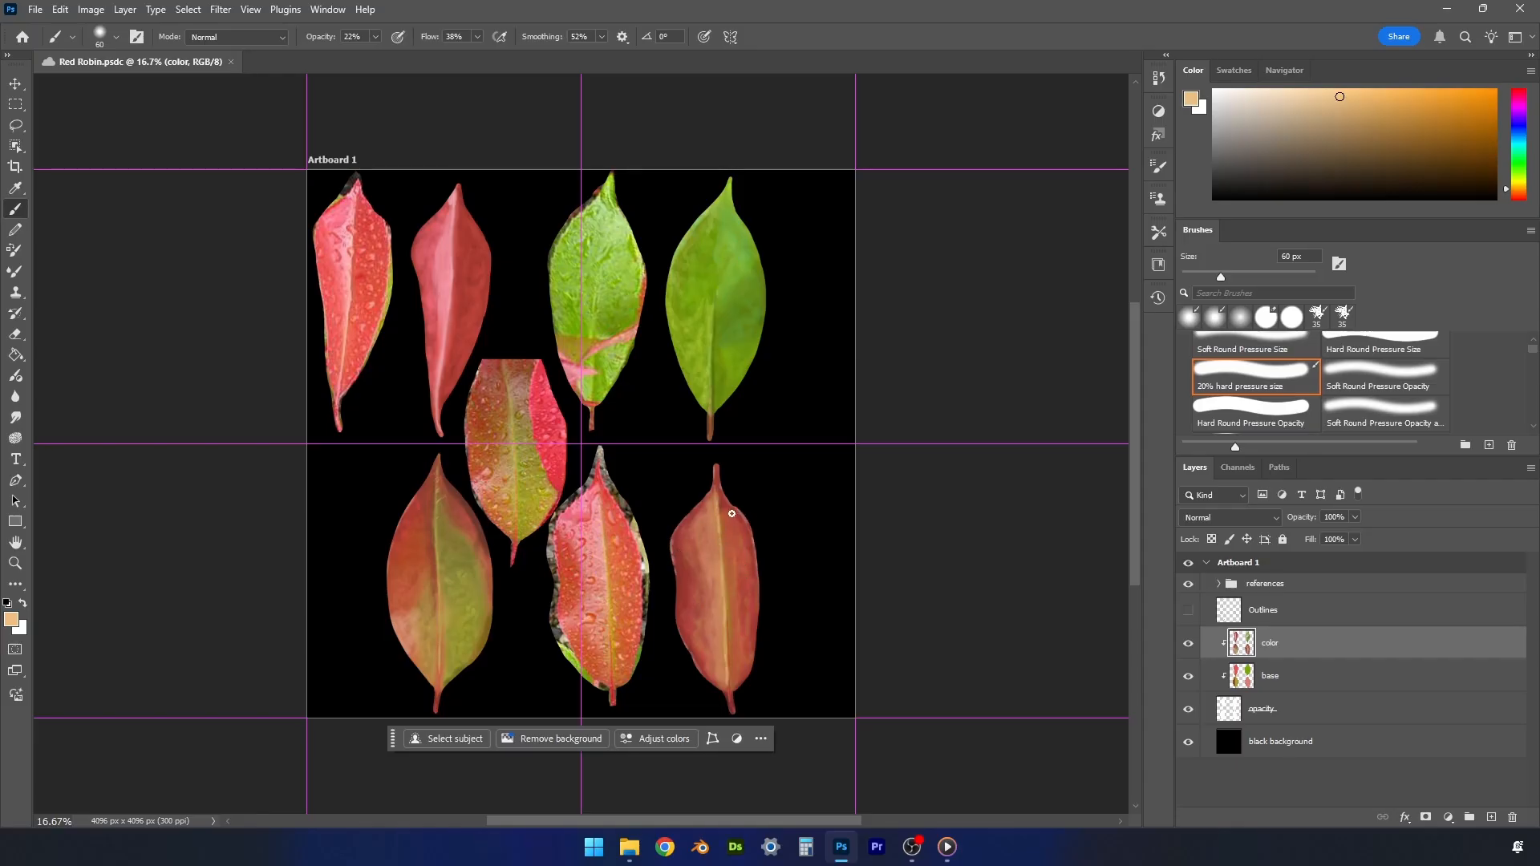
- Sample pinks from the painted red leaf and brighten the upper area beside its midrib with the brush at 100 px
left_click(443, 239, "alt")
key("bracketright")
key("bracketright")
key("bracketright")
key("bracketright")
left_click_drag(440, 240, 450, 203)
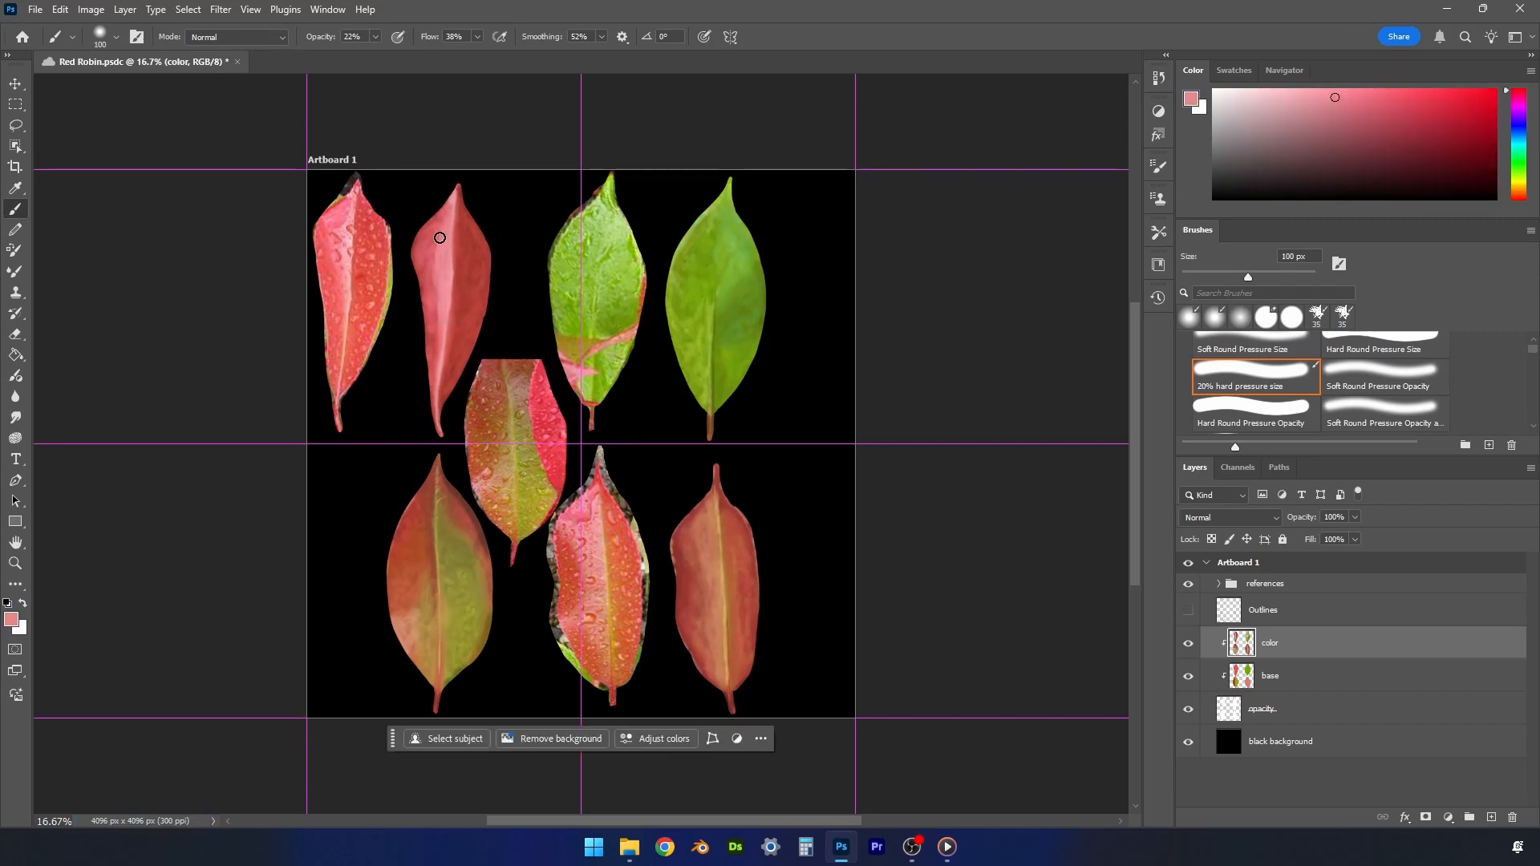
left_click(438, 303, "alt")
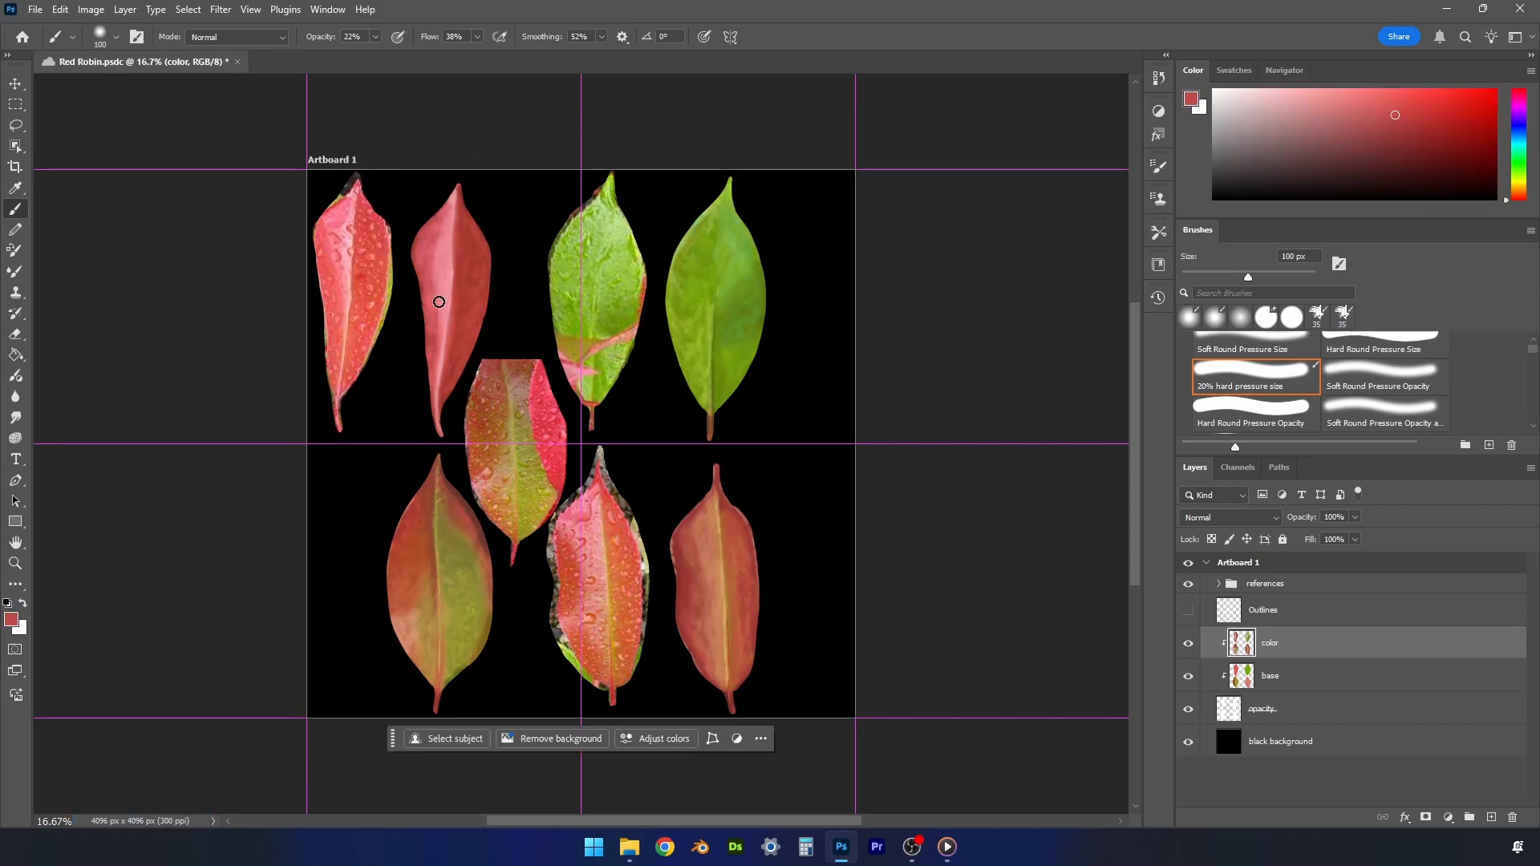
left_click(449, 204, "alt")
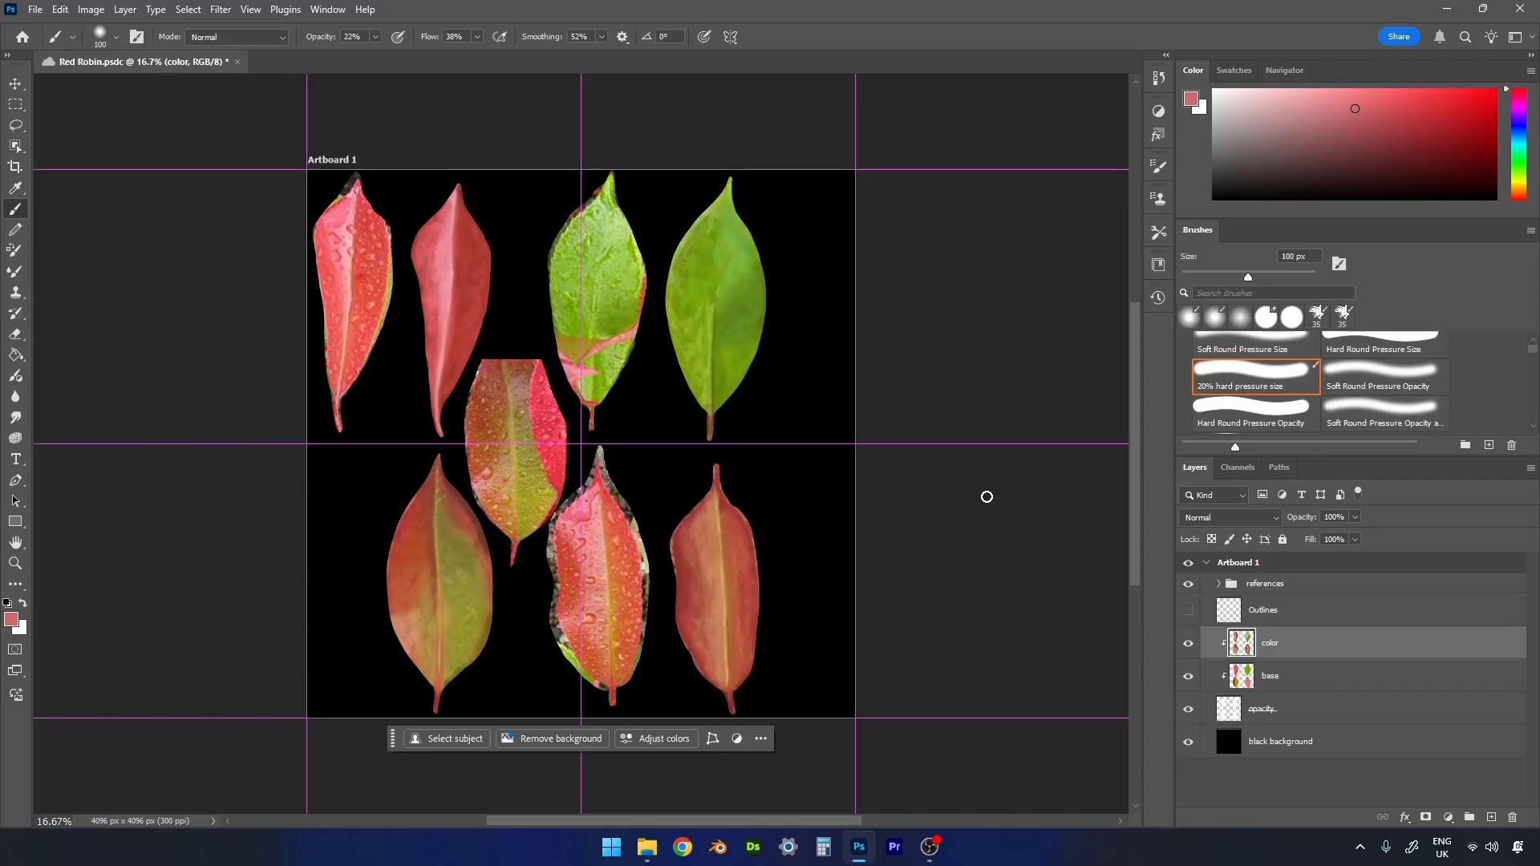
- Hide the references, color and base layers, and start a quick PNG export of the white leaf mask
left_click(1186, 585)
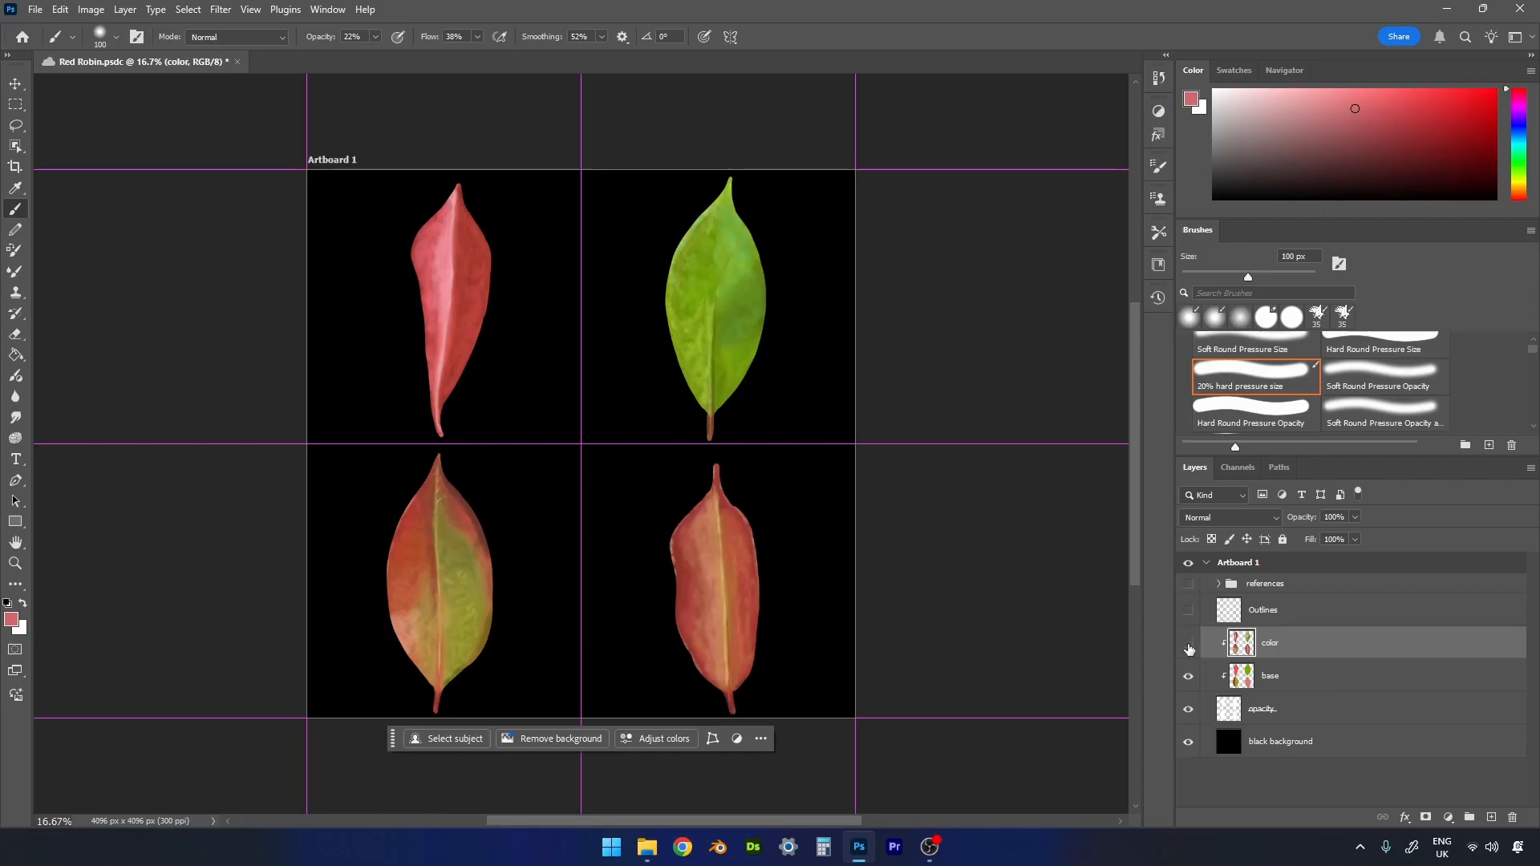
left_click_drag(1188, 648, 1191, 677)
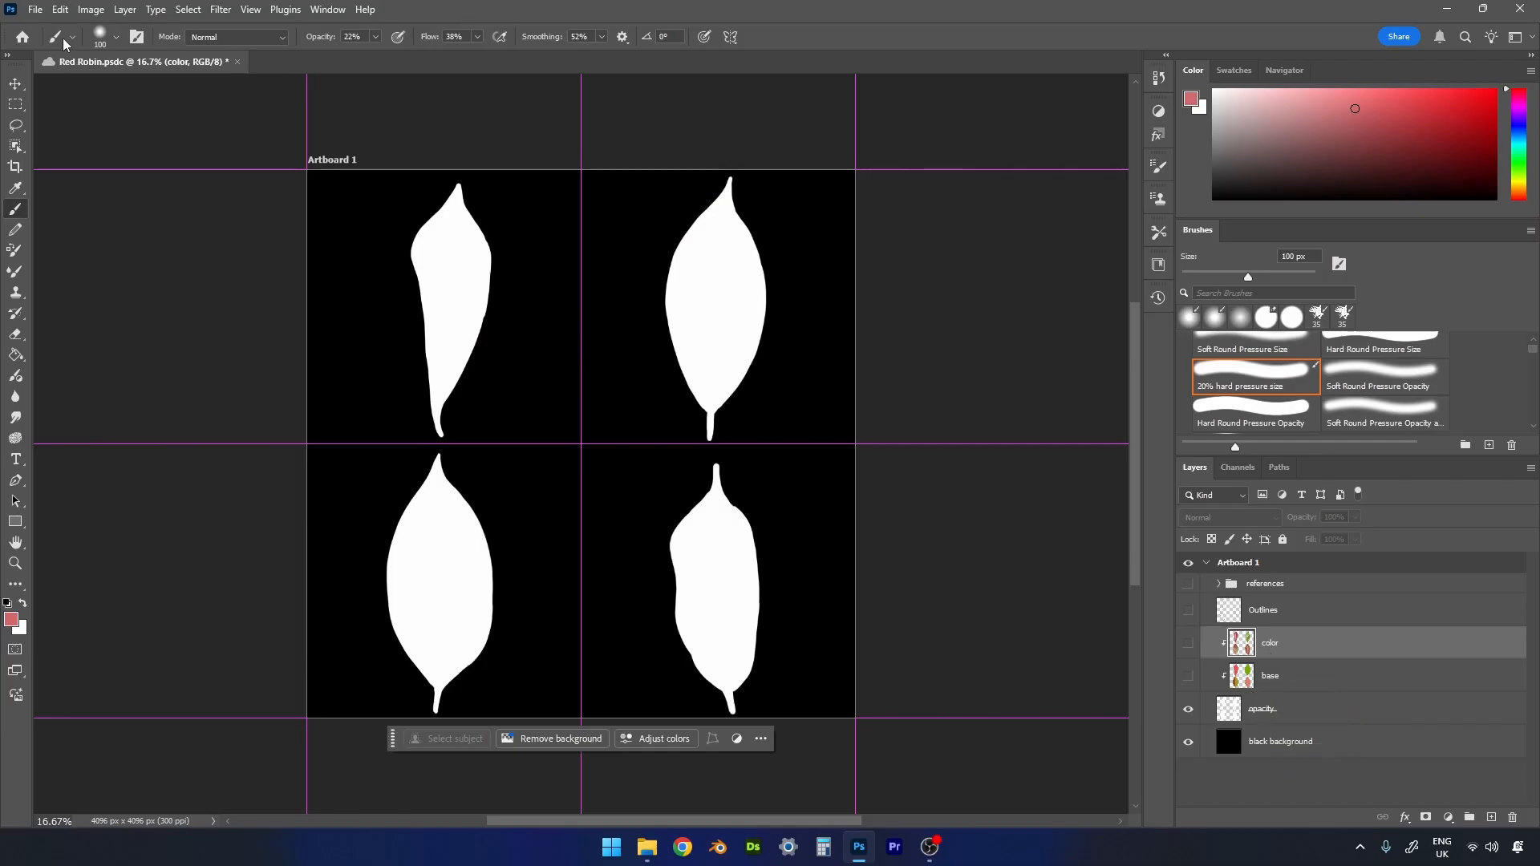
left_click(37, 12)
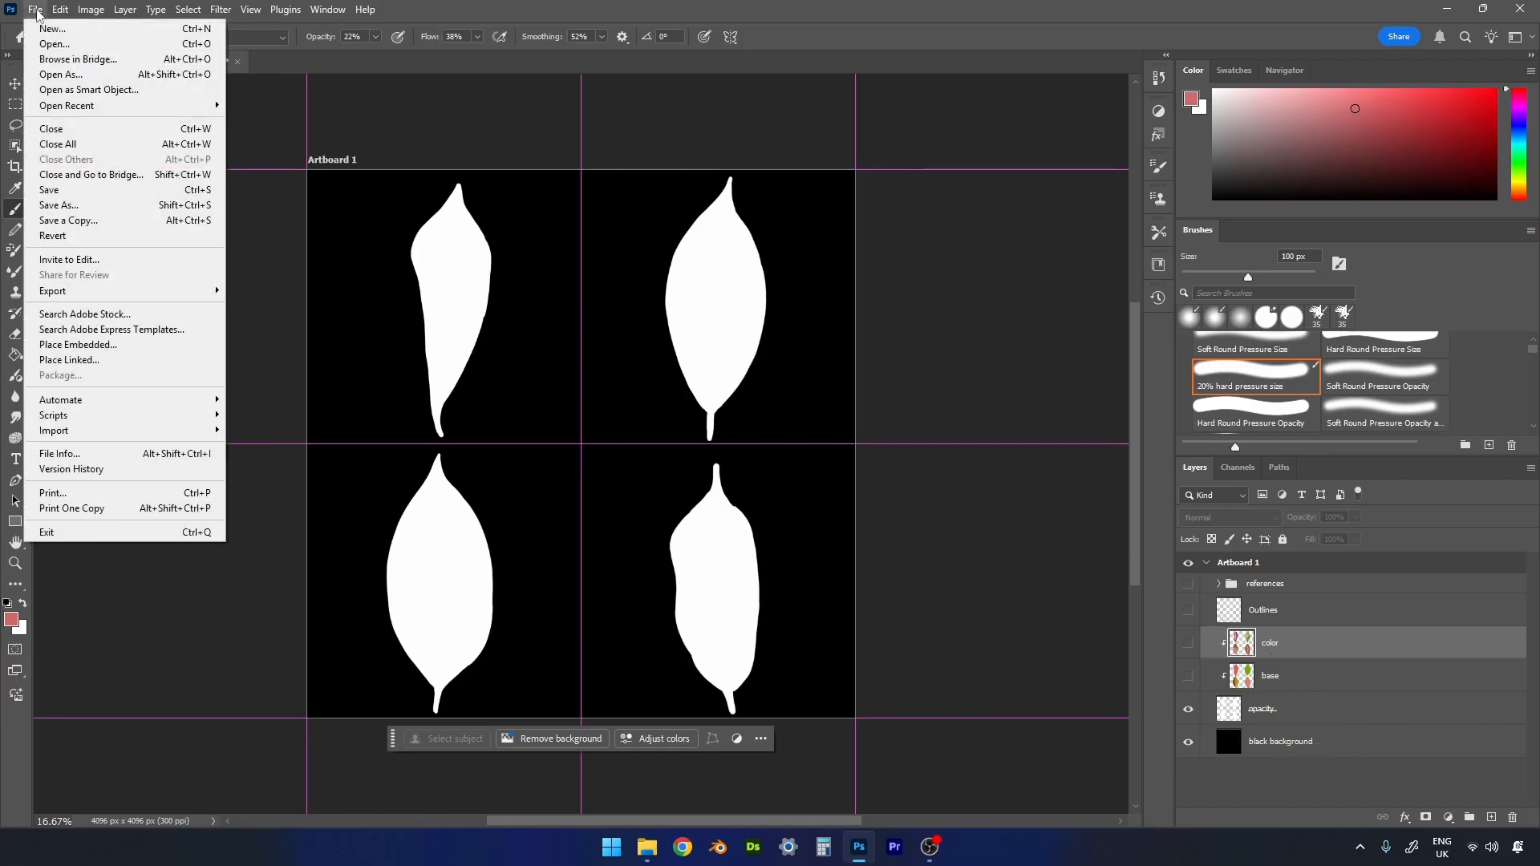
mouse_move(109, 293)
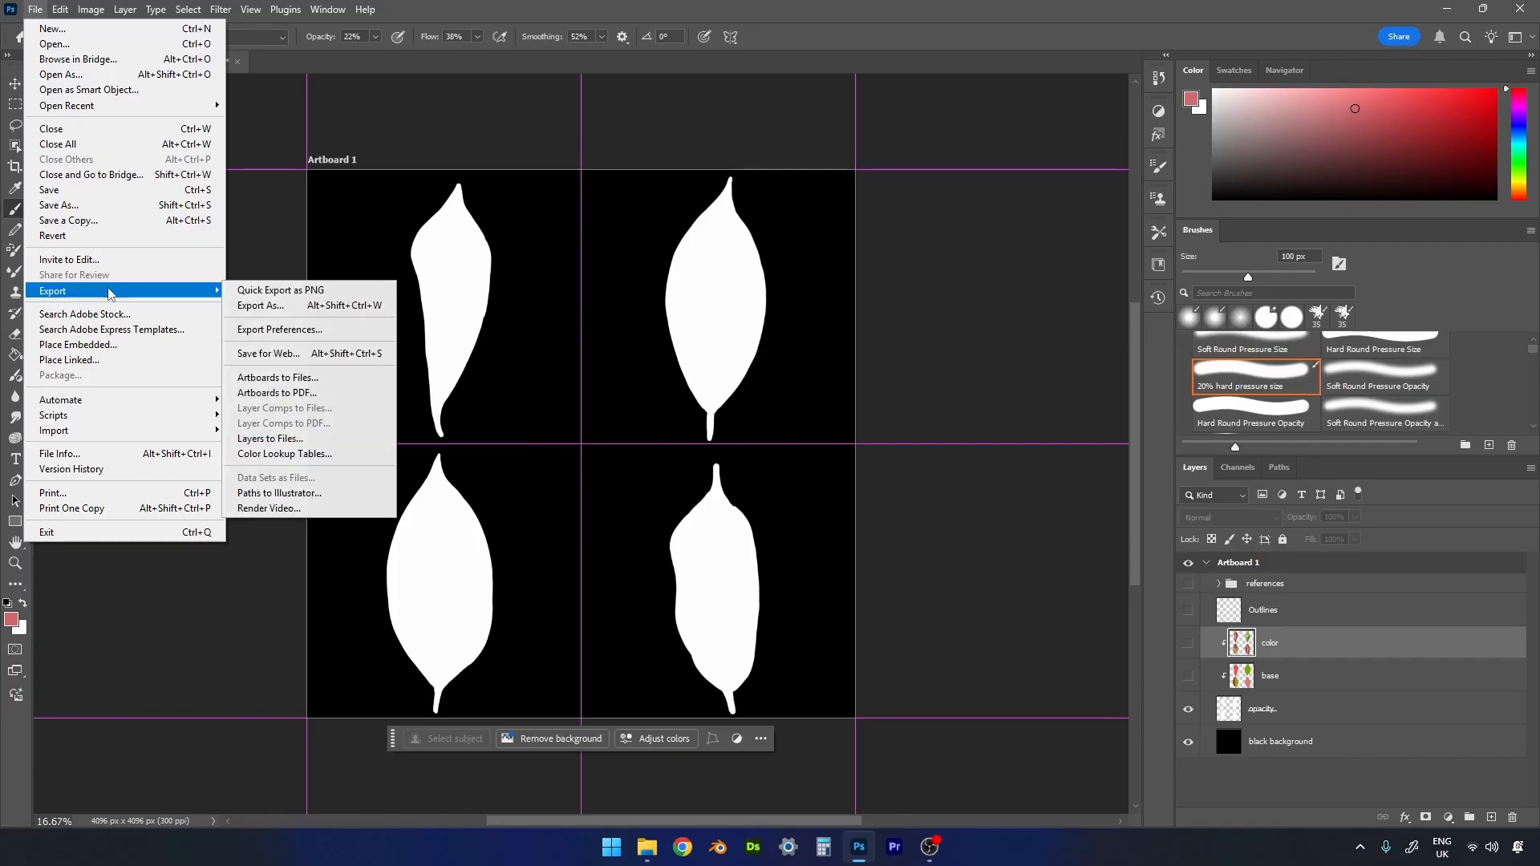
left_click(282, 293)
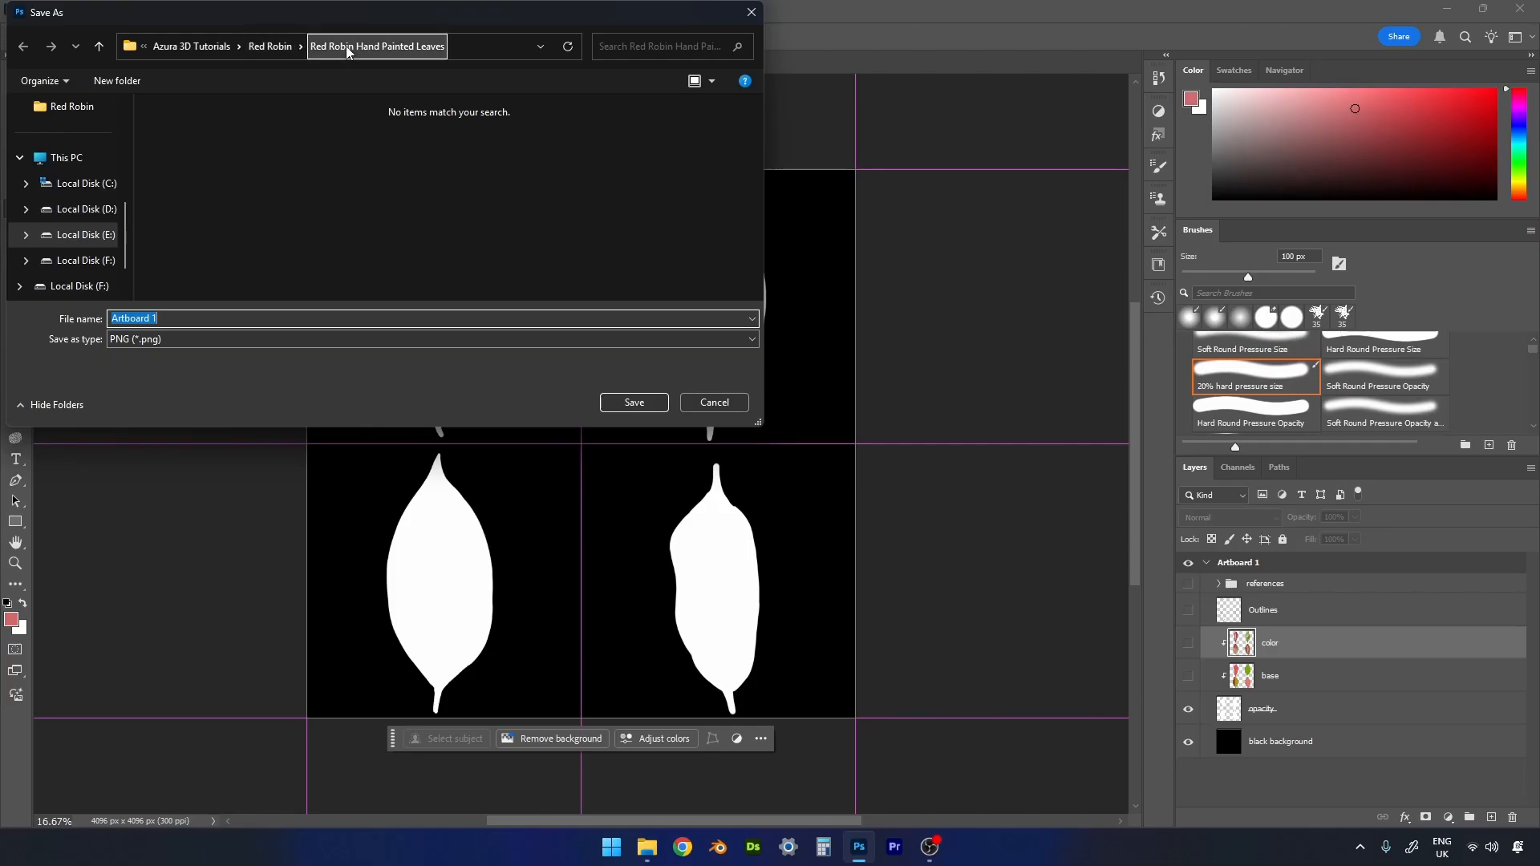
- Name the exported PNG "Red Robin Leaves Opacity" and save it in the Red Robin Hand Painted Leaves folder
left_click(180, 322)
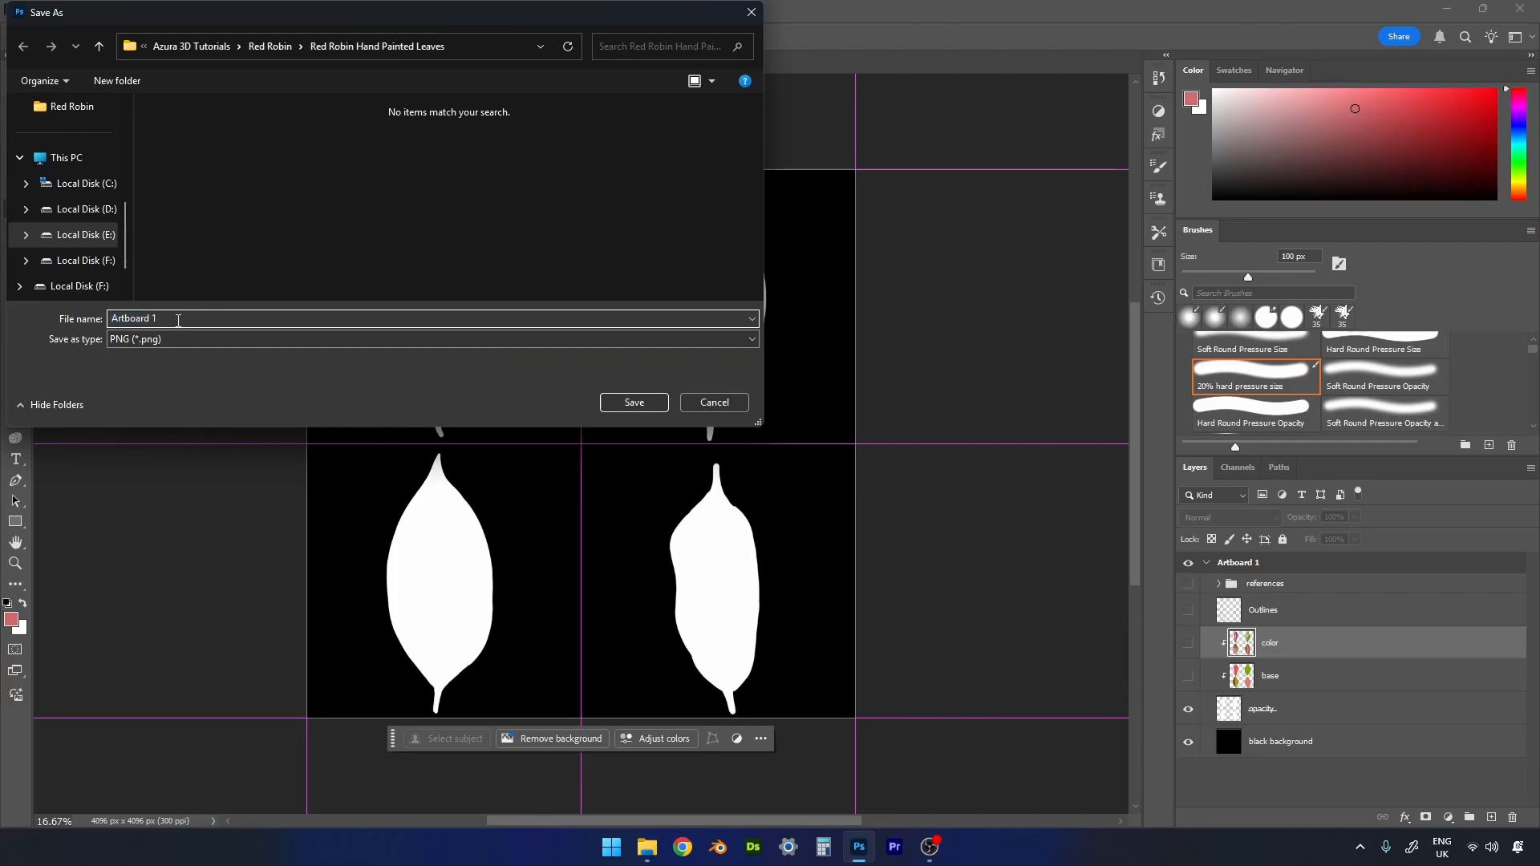
key("BackSpace")
key("BackSpace")
key("BackSpace")
key("BackSpace")
key("BackSpace")
key("BackSpace")
key("BackSpace")
type("Red Robin Leaves Opacity")
left_click(634, 402)
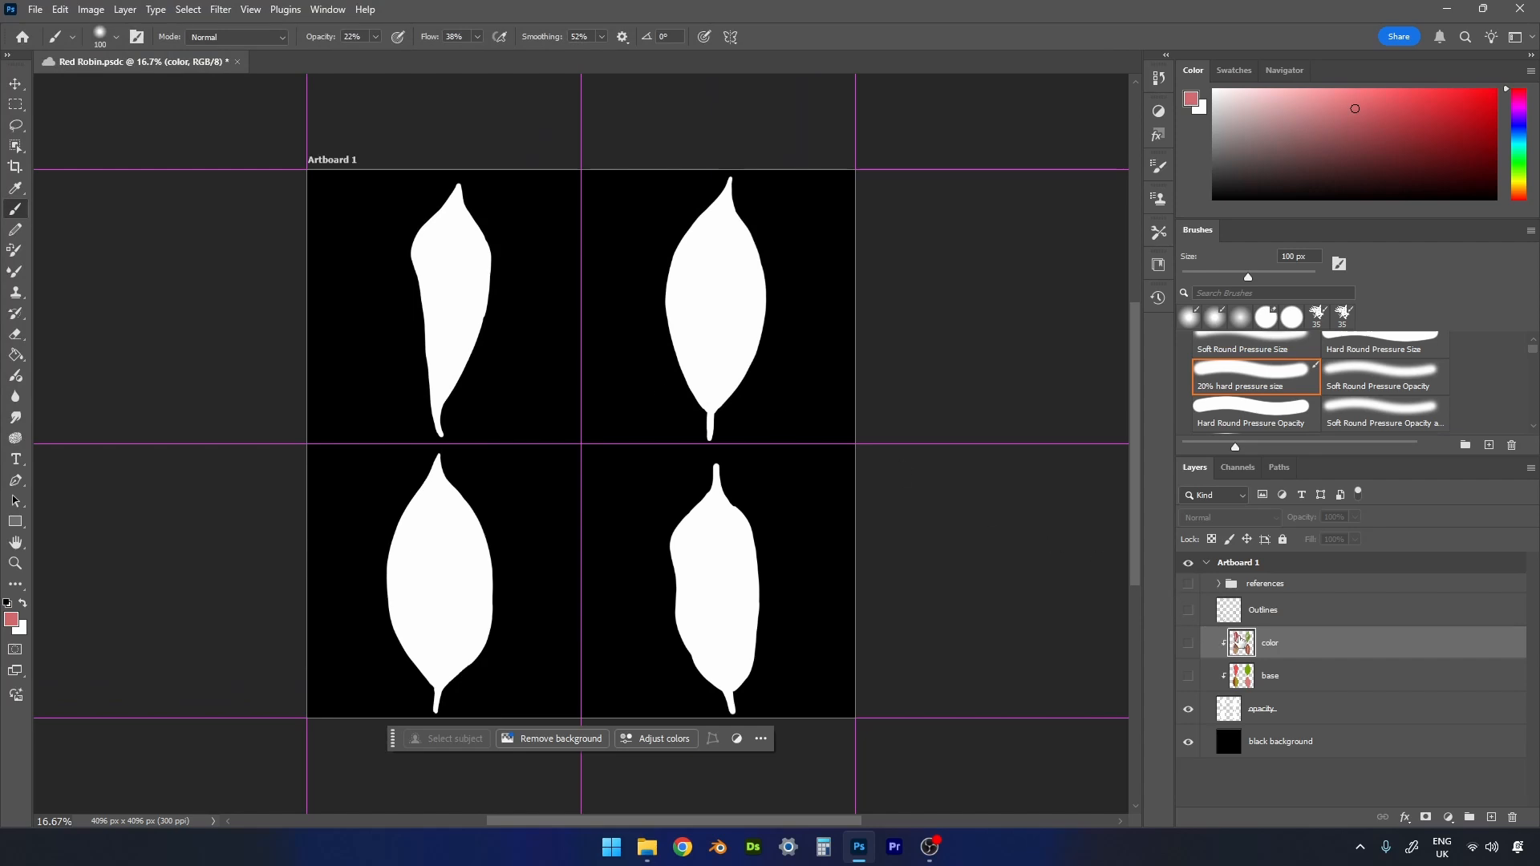
- Hide the black background layer and show the base and color layers over the opacity layer
left_click_drag(1188, 709, 1193, 738)
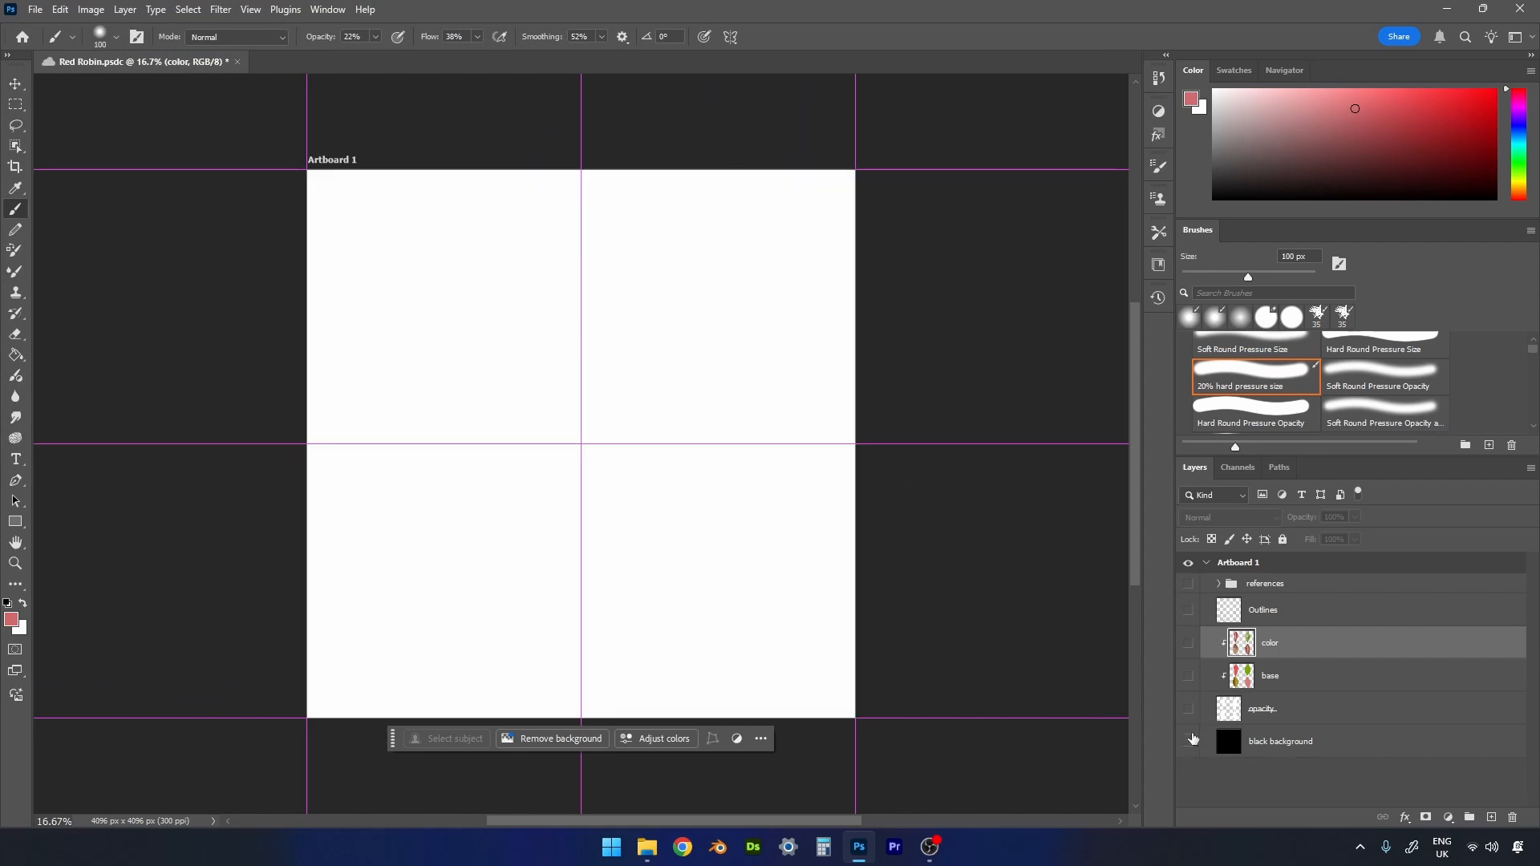
left_click(1190, 701)
left_click(1190, 682)
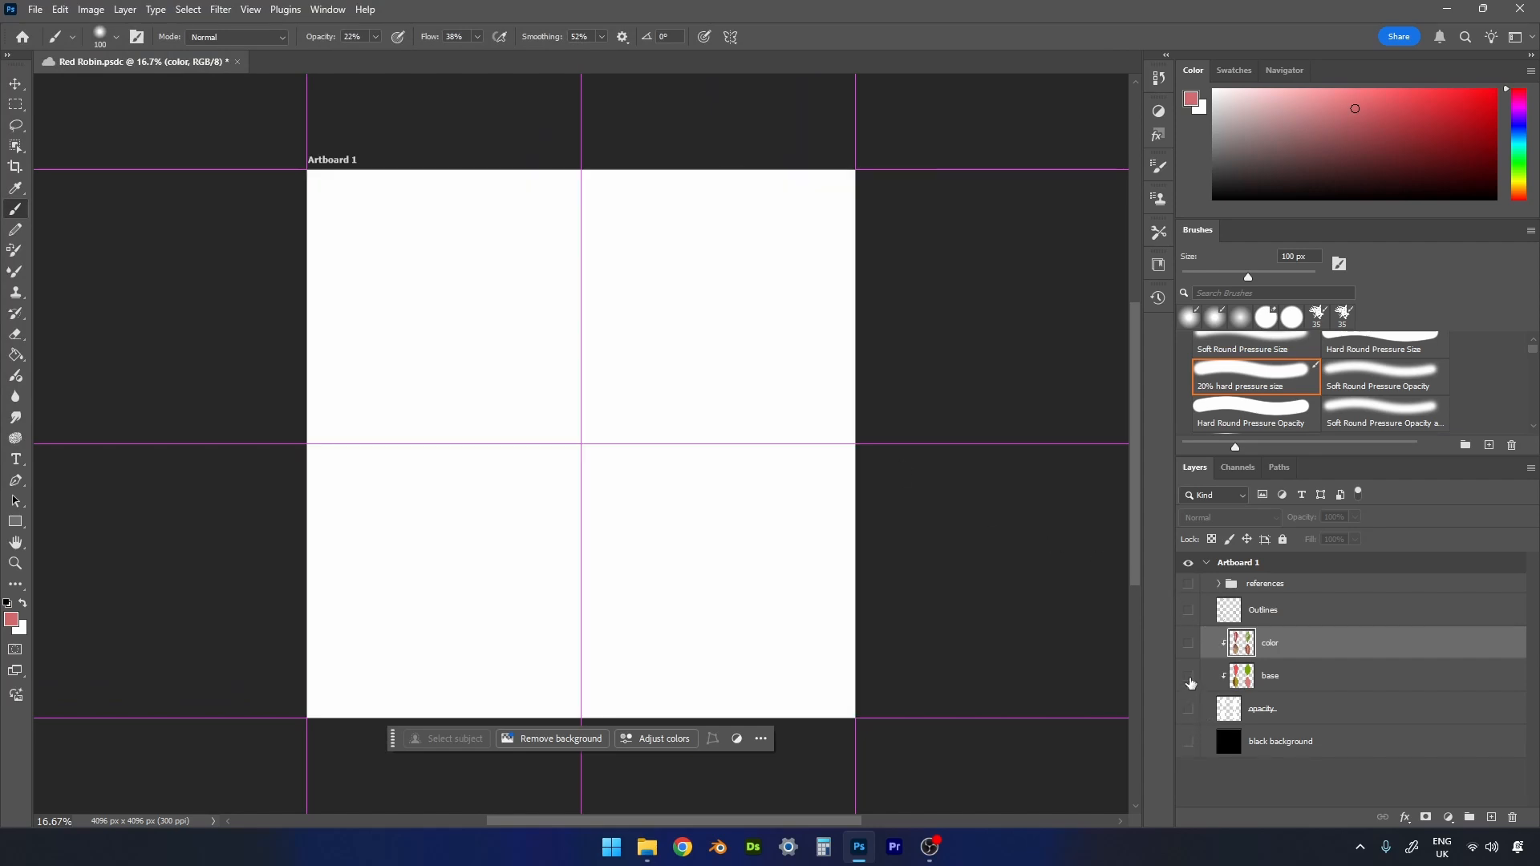
left_click(1188, 644)
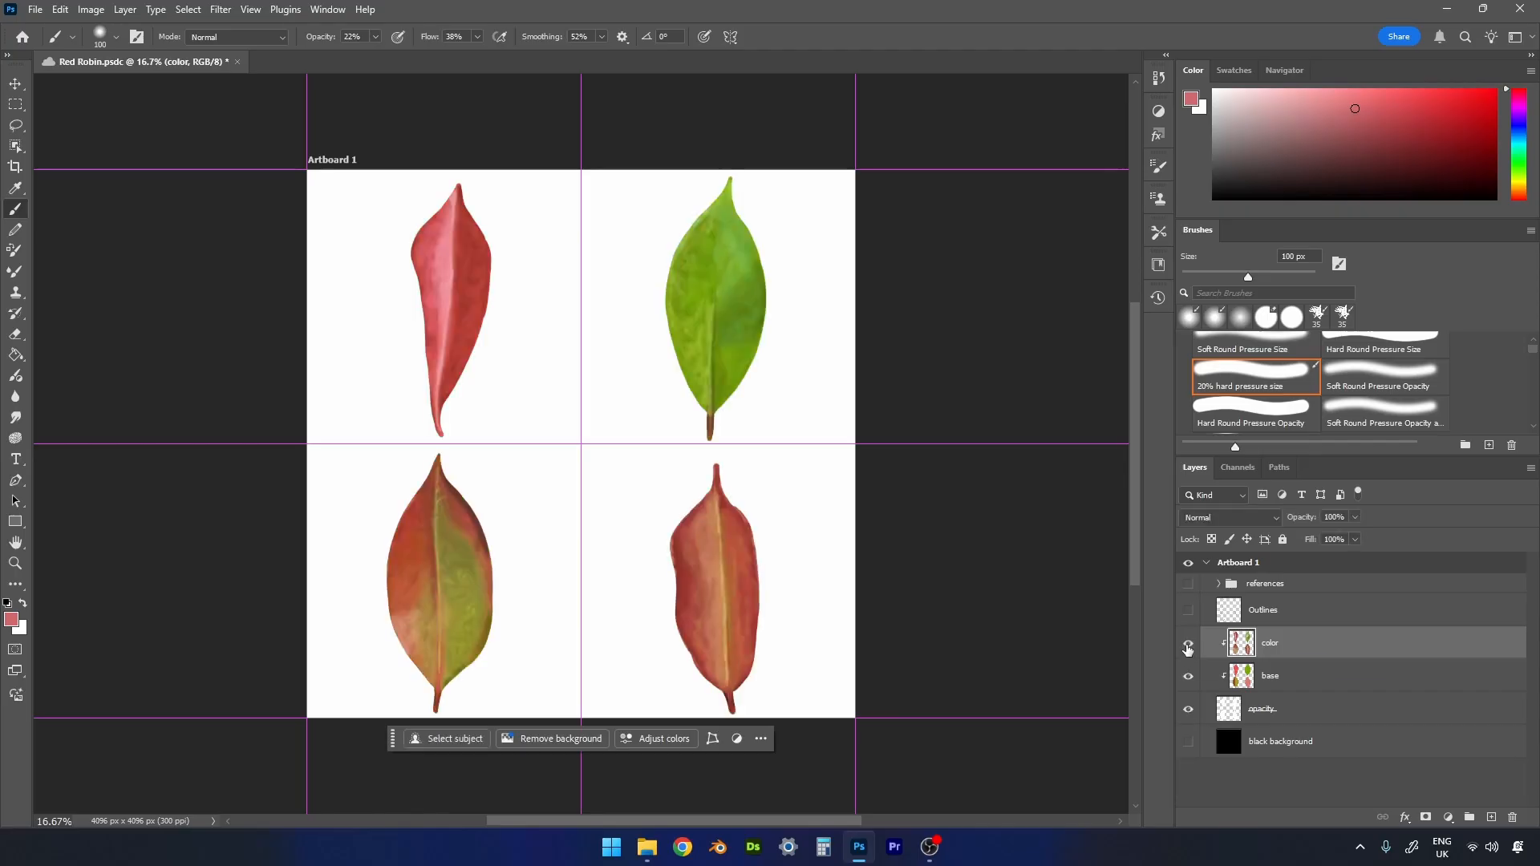
left_click(1188, 711)
left_click(1187, 711)
- Release the color and base layers from their clipping mask, and hide the opacity layer
left_click(1282, 676, "ctrl")
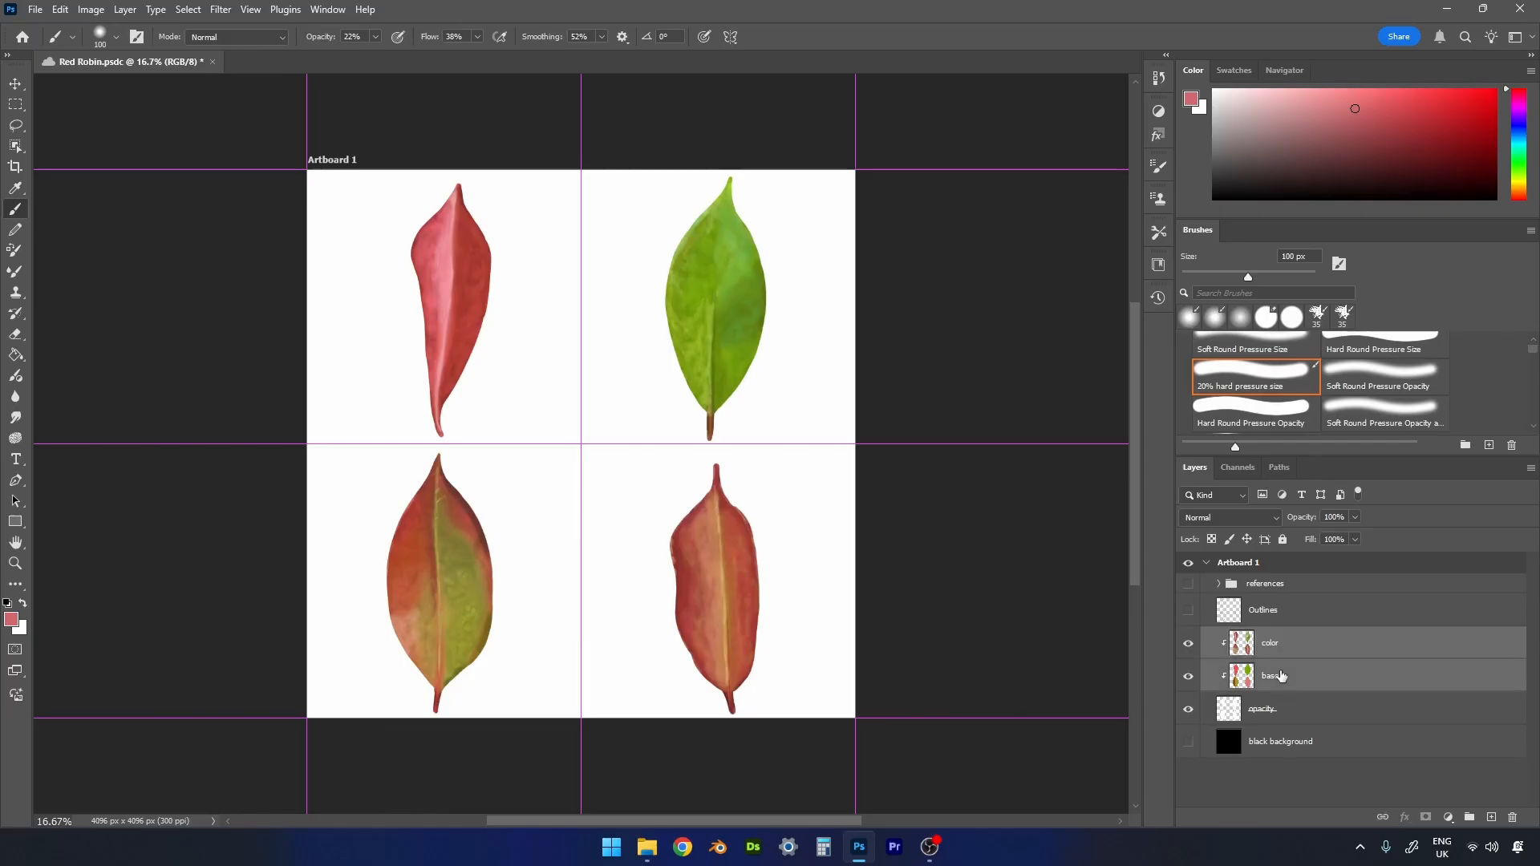
right_click(1282, 676)
left_click(1310, 635)
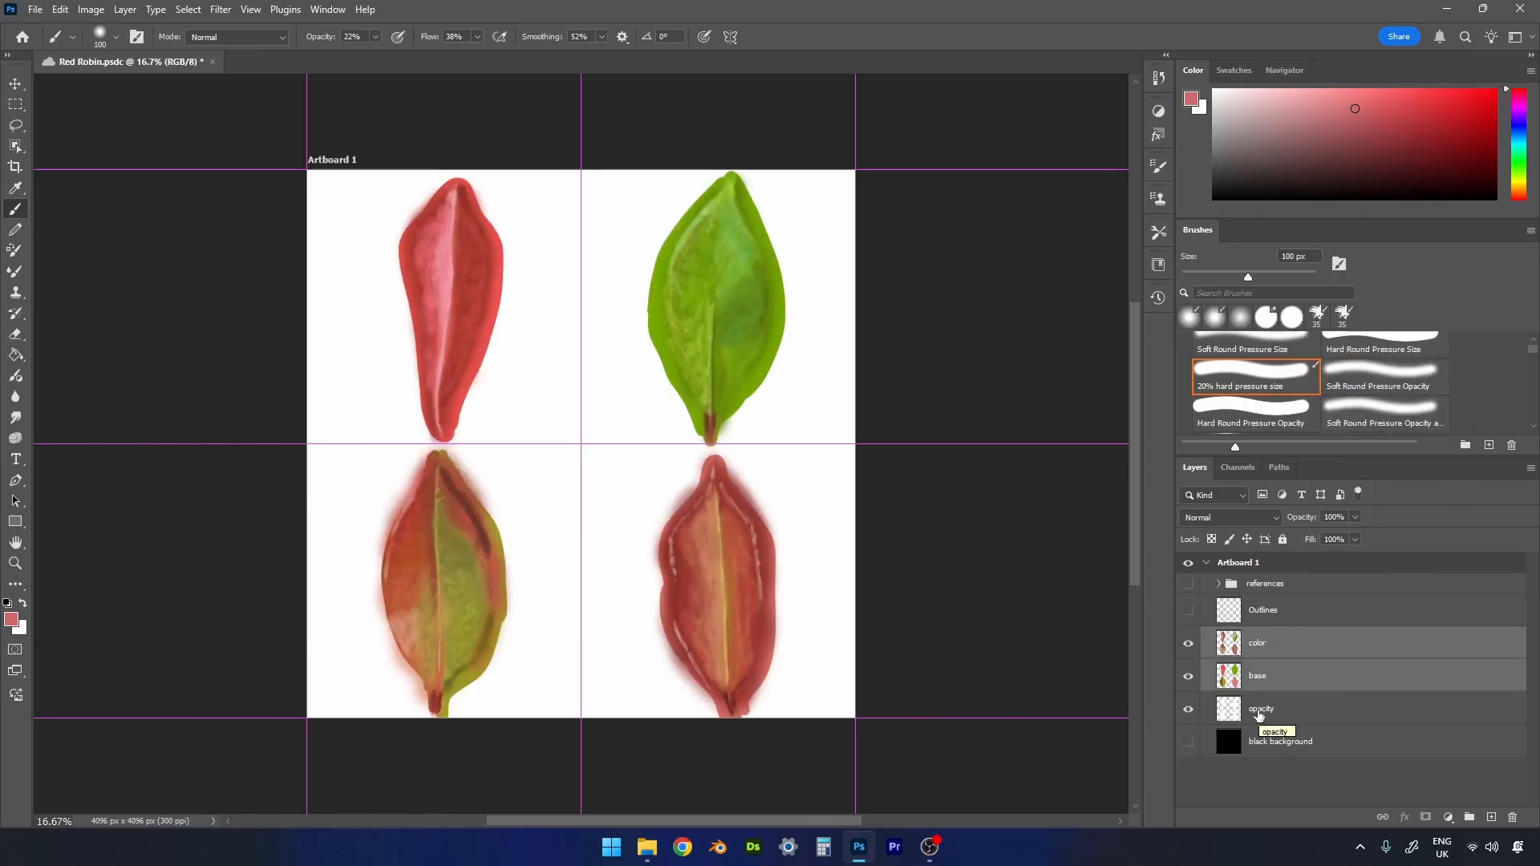
left_click(1187, 709)
- Quick-export the unclipped leaf colors as a PNG named "Red Robin Leaves Colour" in the Red Robin Hand Painted Leaves folder
left_click(34, 10)
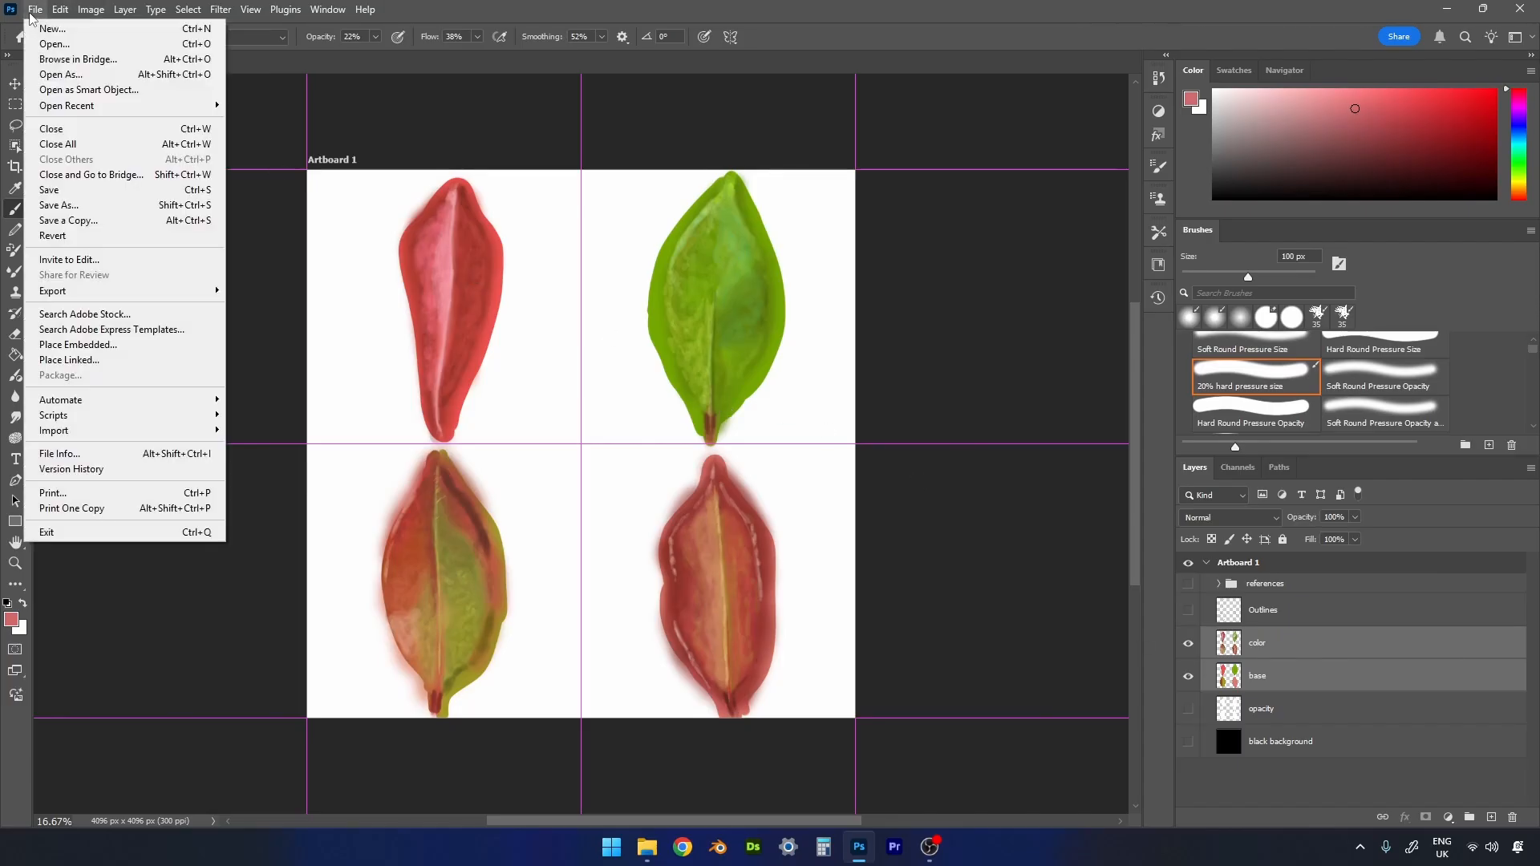
mouse_move(115, 294)
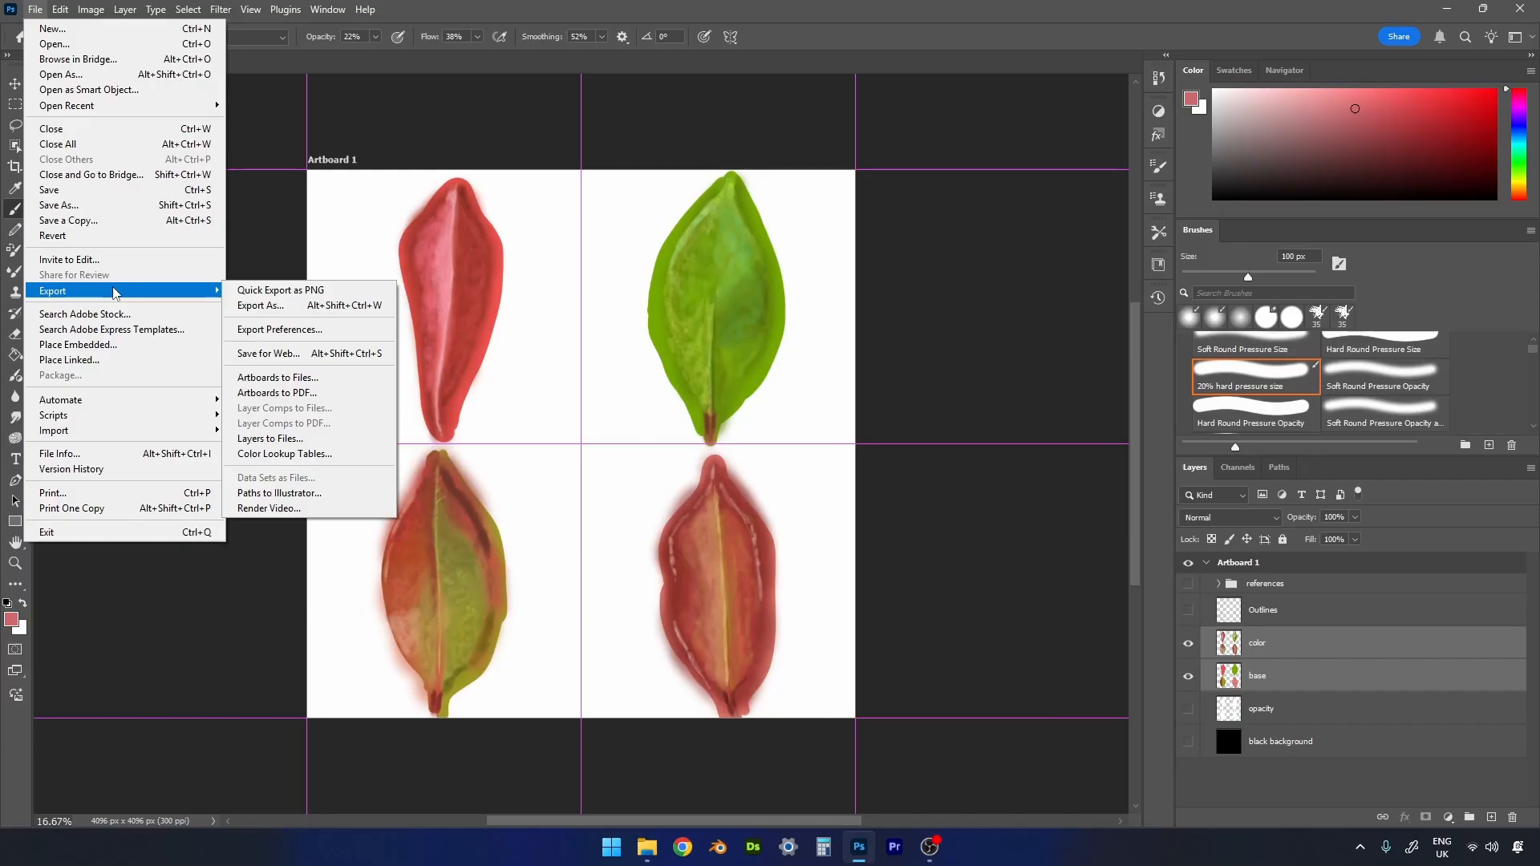
left_click(250, 294)
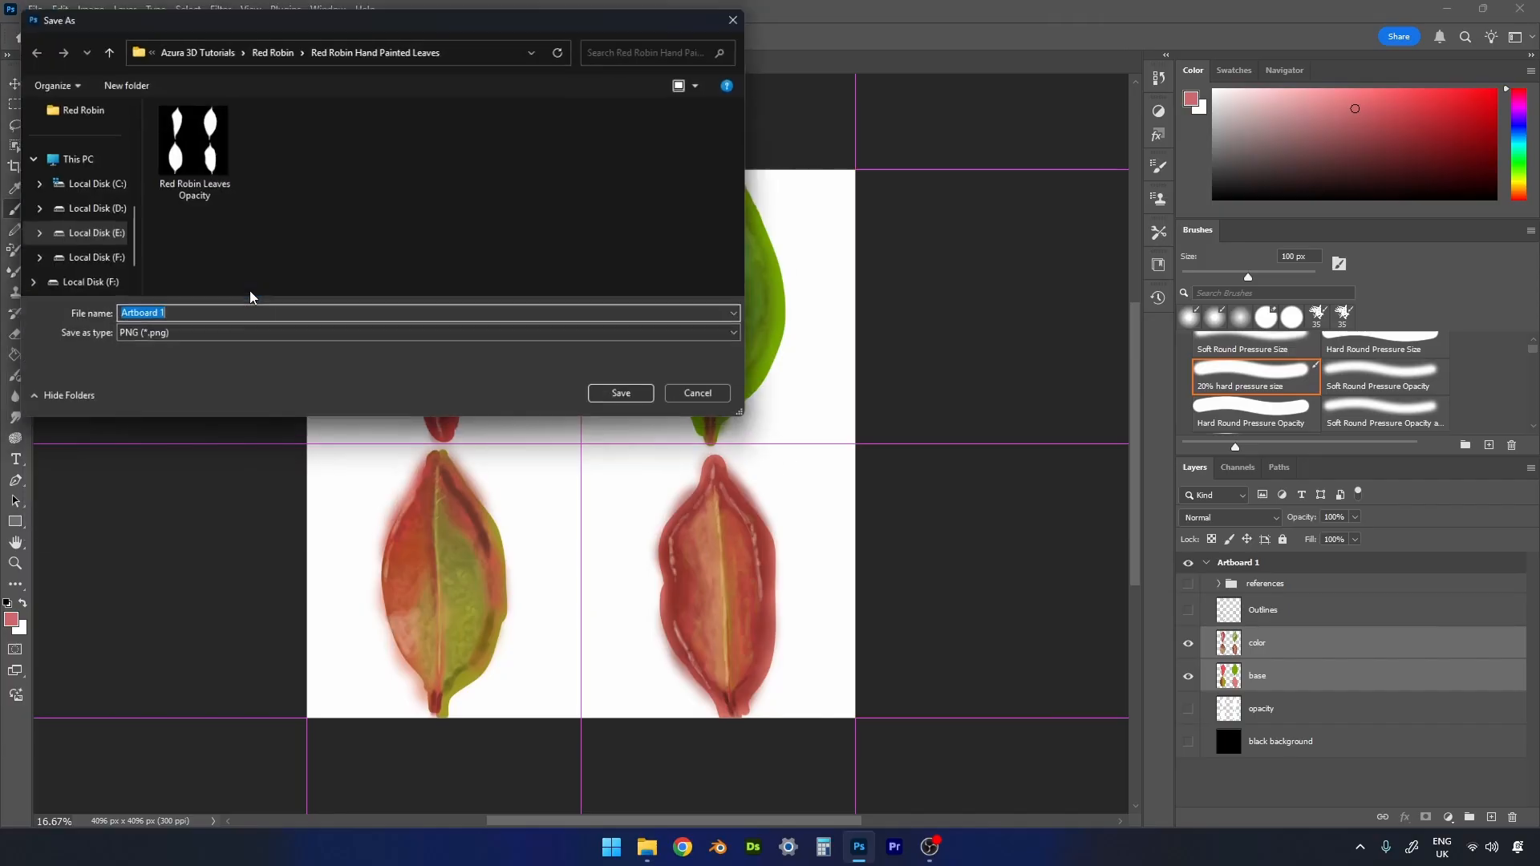
left_click(192, 153)
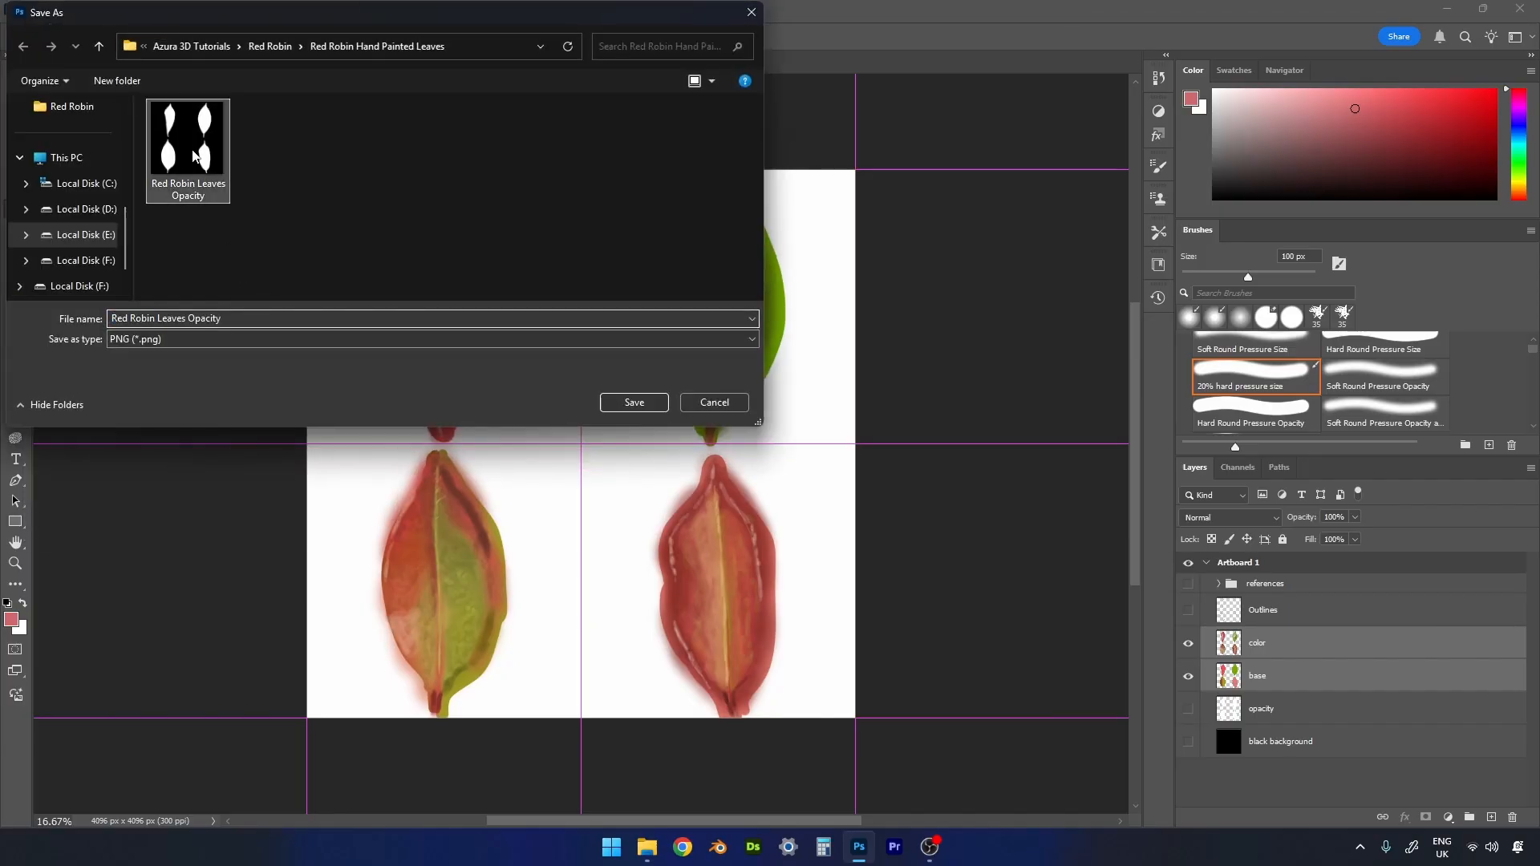
left_click(243, 320)
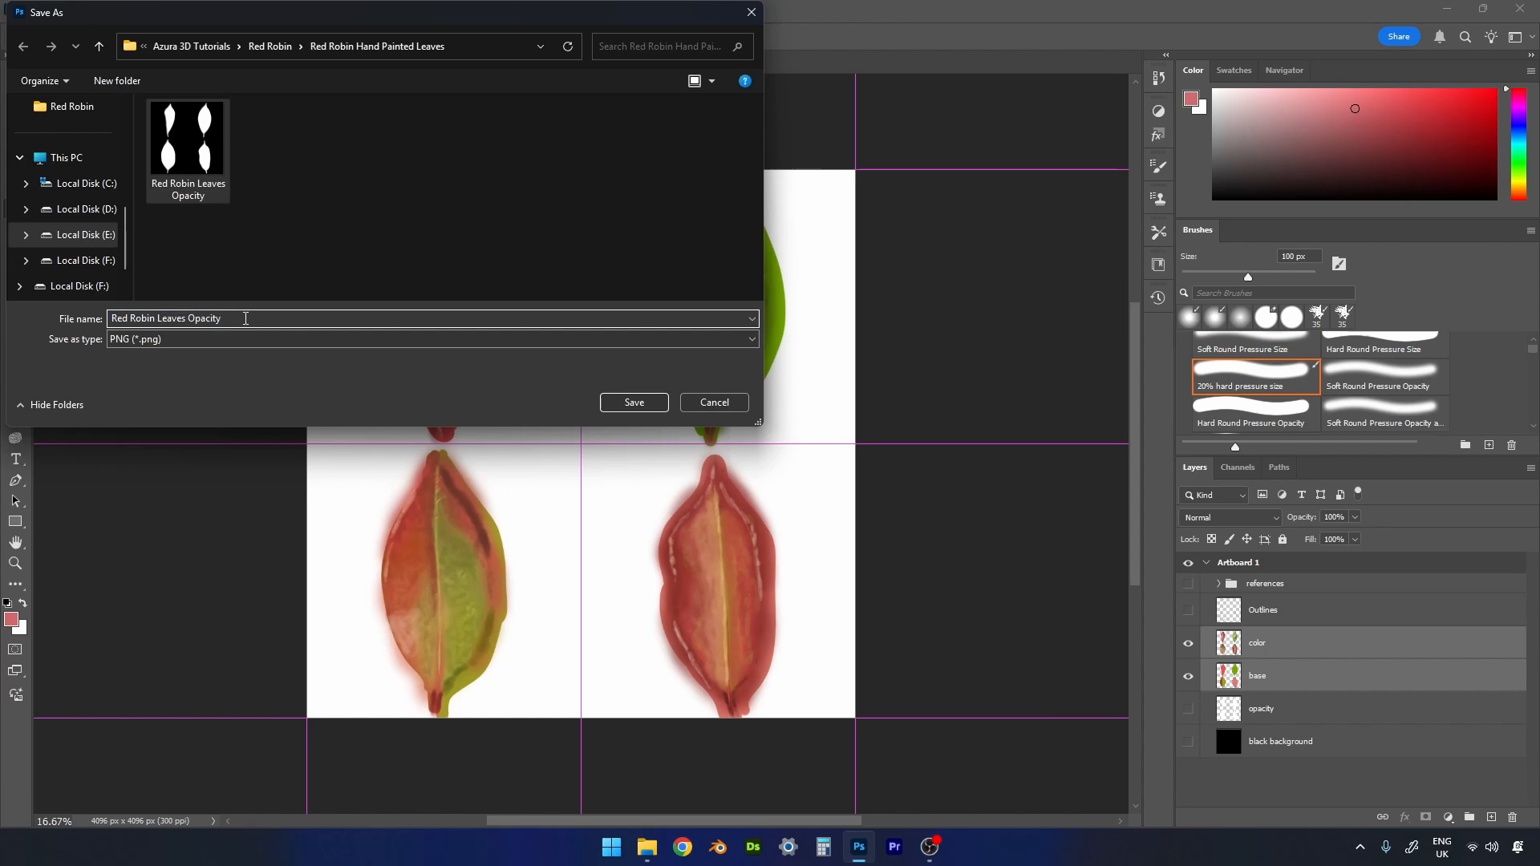
key("BackSpace")
key("BackSpace")
key("BackSpace")
key("BackSpace")
key("BackSpace")
key("BackSpace")
key("BackSpace")
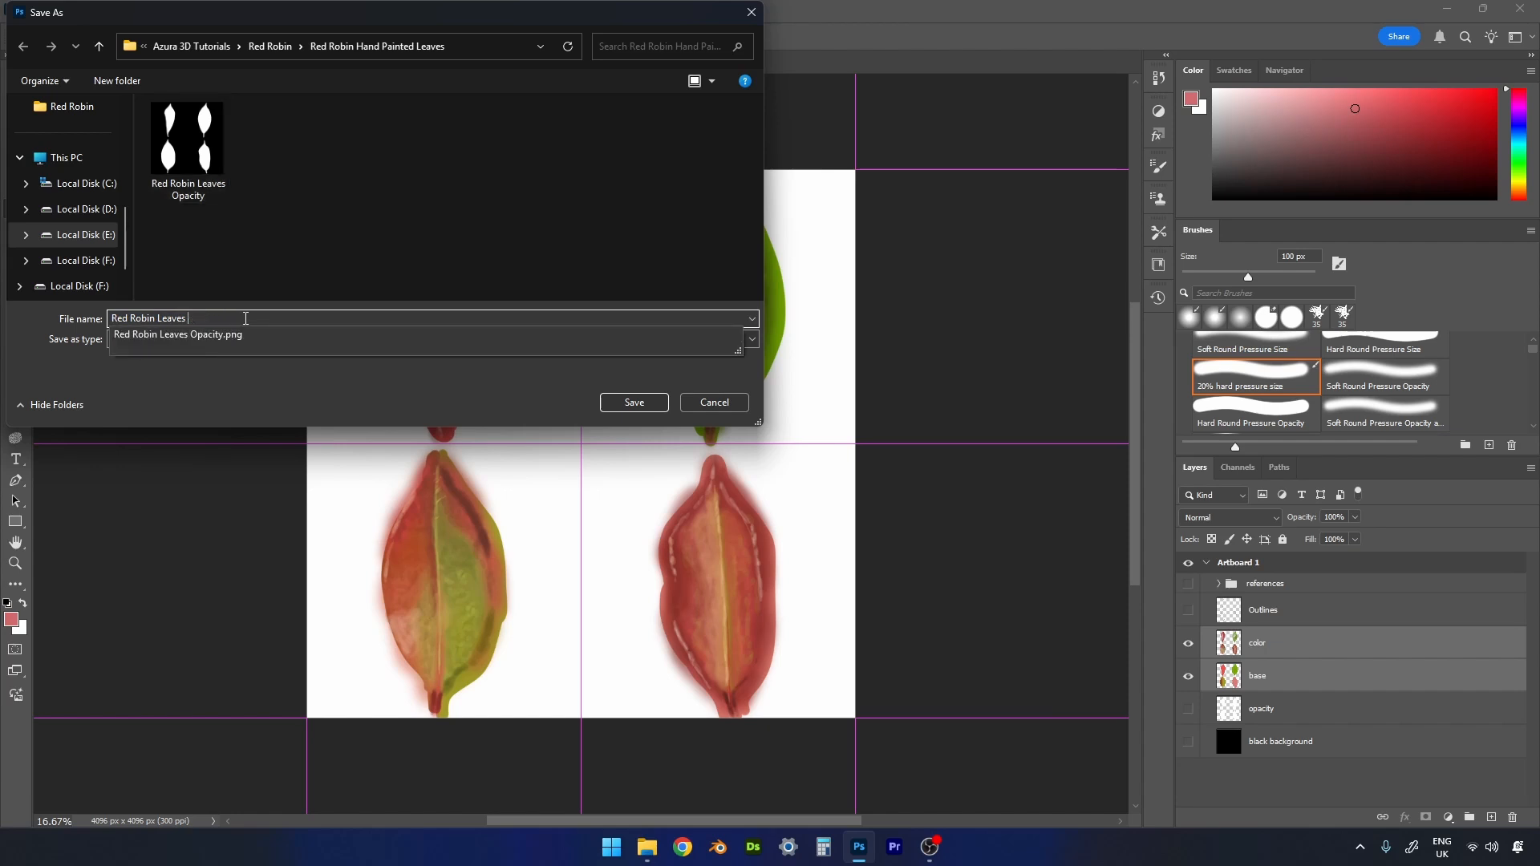
type("Col")
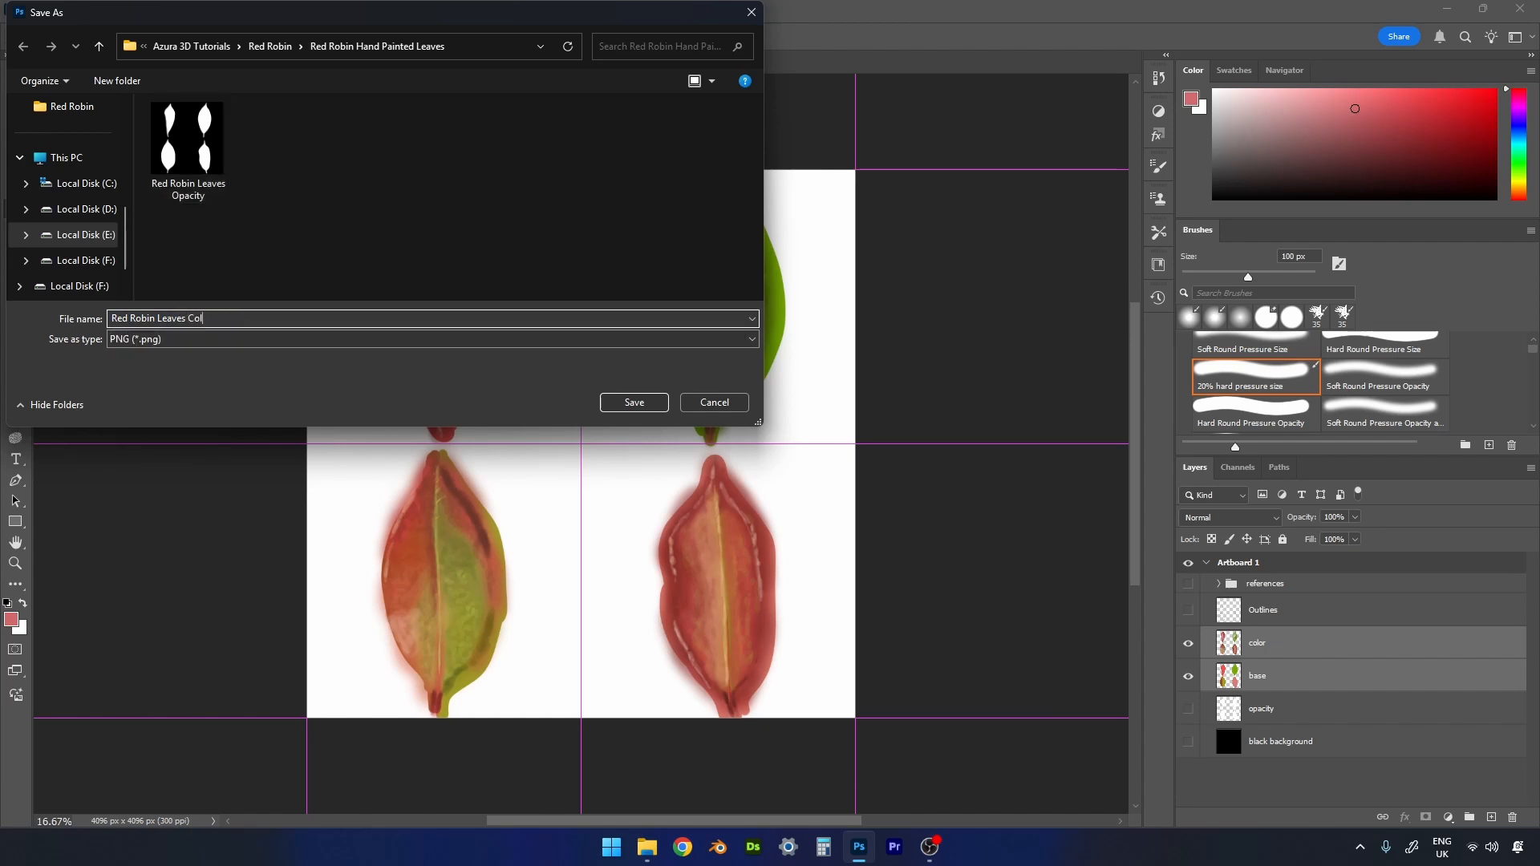
type("our")
left_click(634, 403)
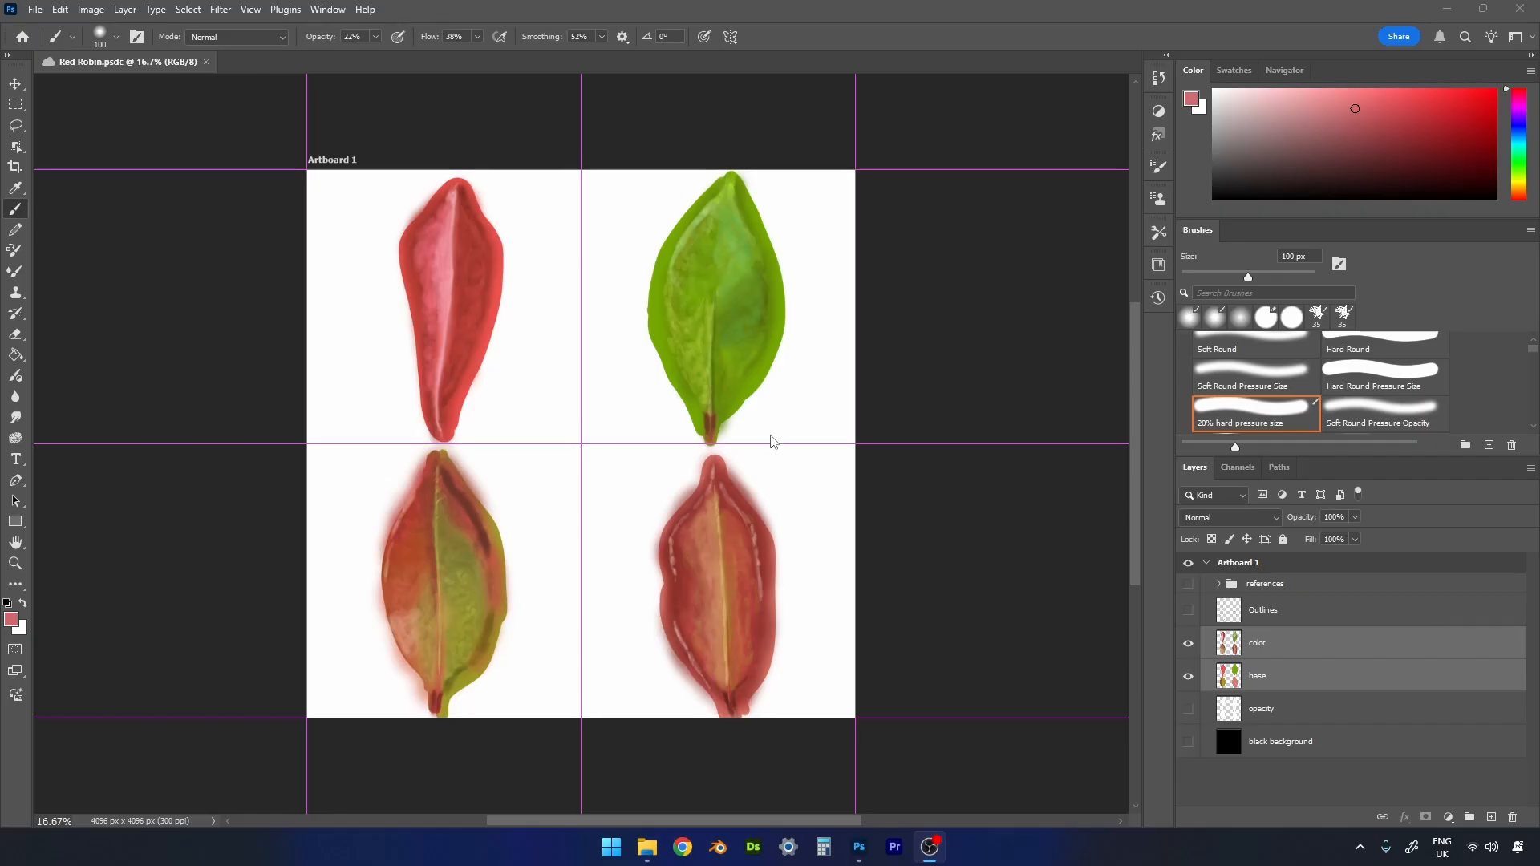
- Group all layers from references down to black background and name the group "Leaves"
left_click(1272, 587)
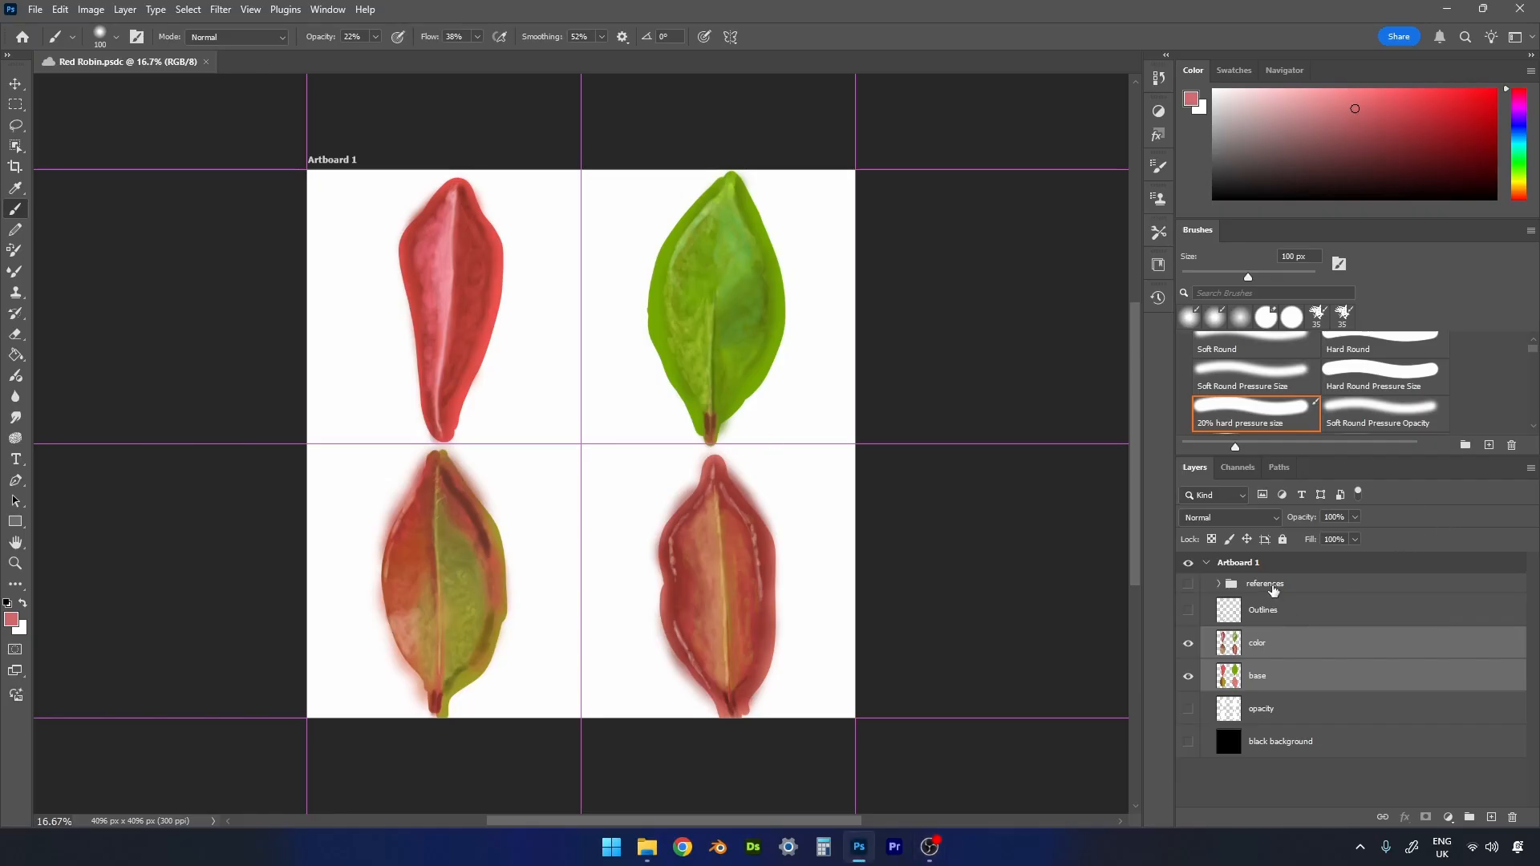
left_click(1273, 590)
left_click(1292, 744, "shift")
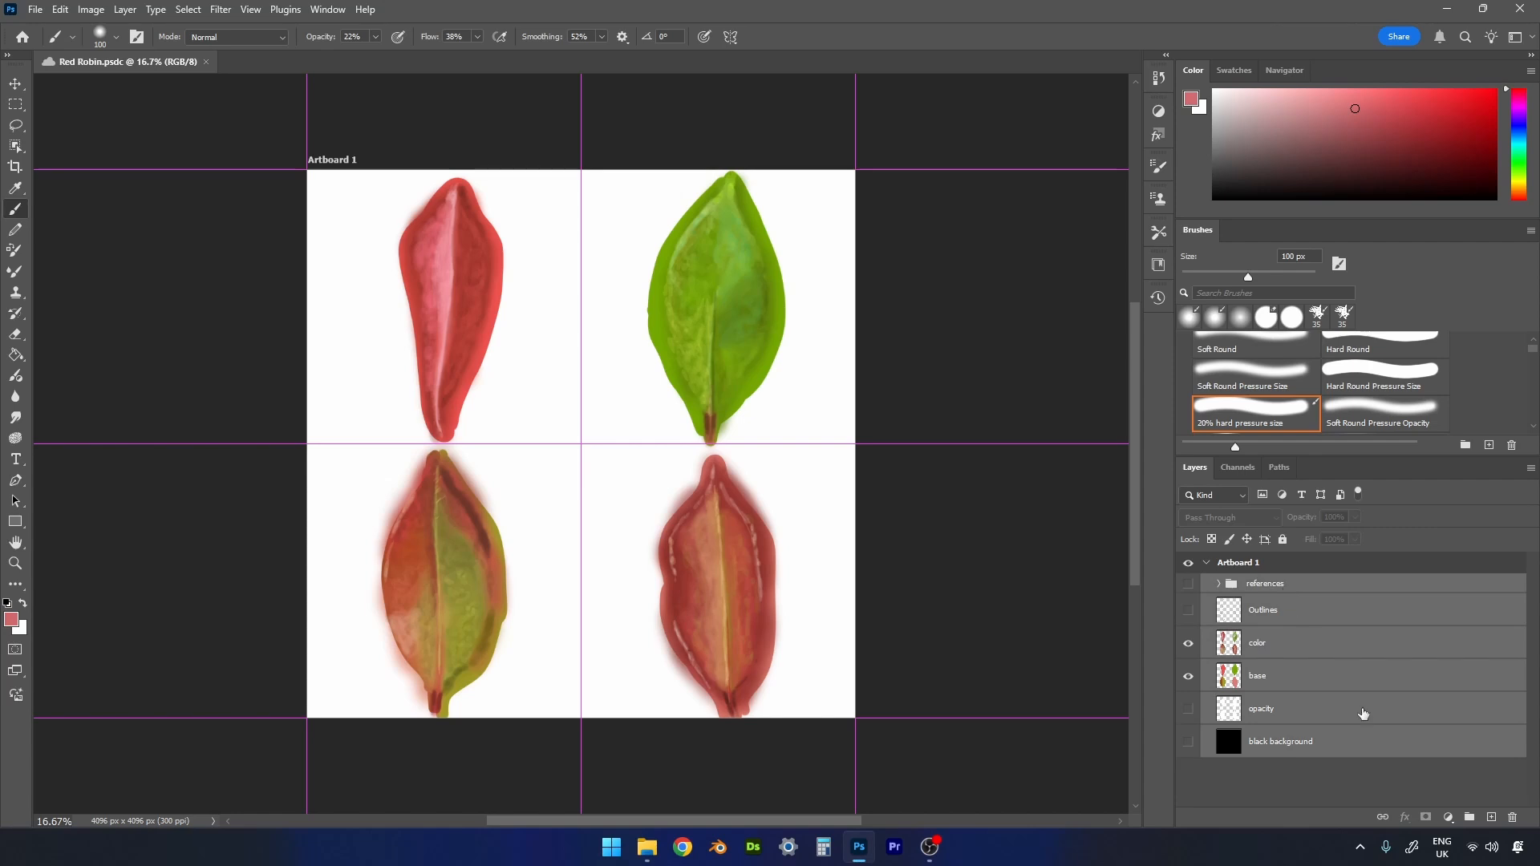
left_click(1470, 817)
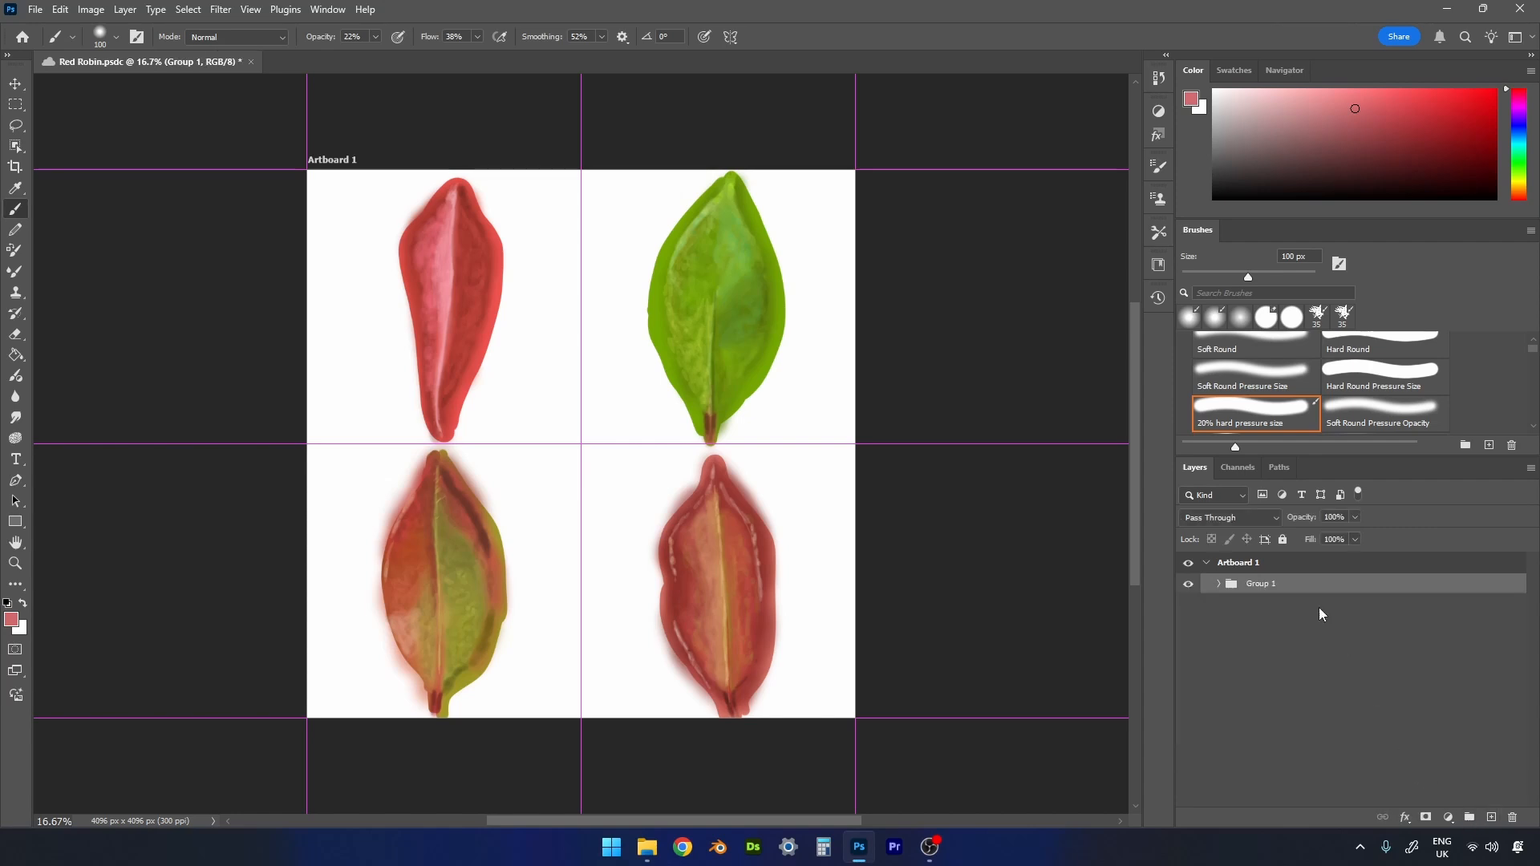
double_click(1257, 583)
type("Leaves")
key("Return")
- Create a new empty group above Leaves and name it "Branches"
left_click(1470, 818)
double_click(1270, 583)
type("Branches")
key("Return")
- Duplicate the black background layer from the Leaves group and move the copy into the Branches group
left_click(1219, 604)
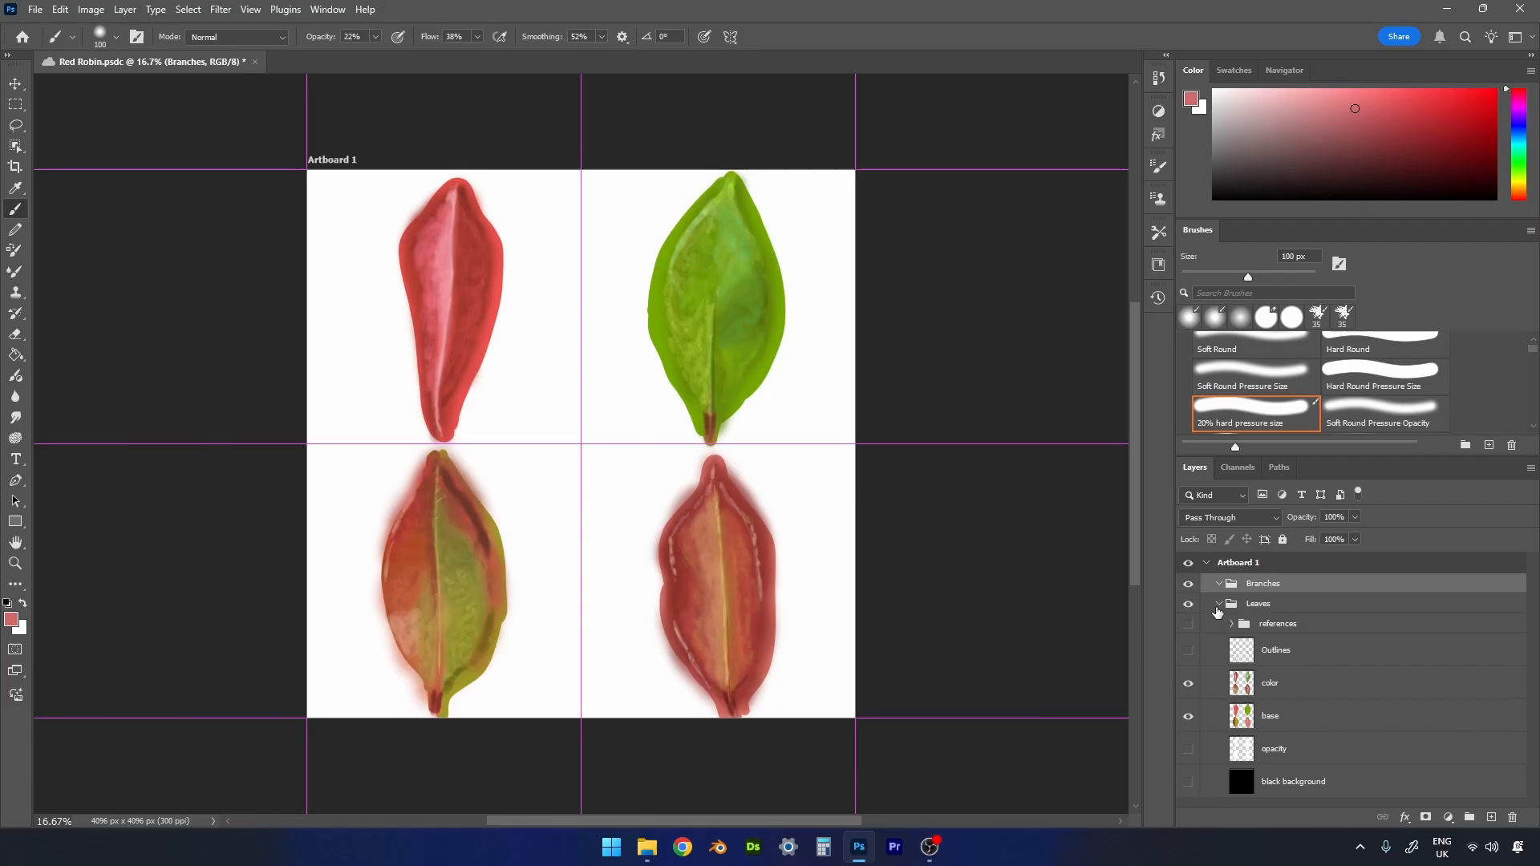
left_click(1280, 779)
right_click(1279, 784)
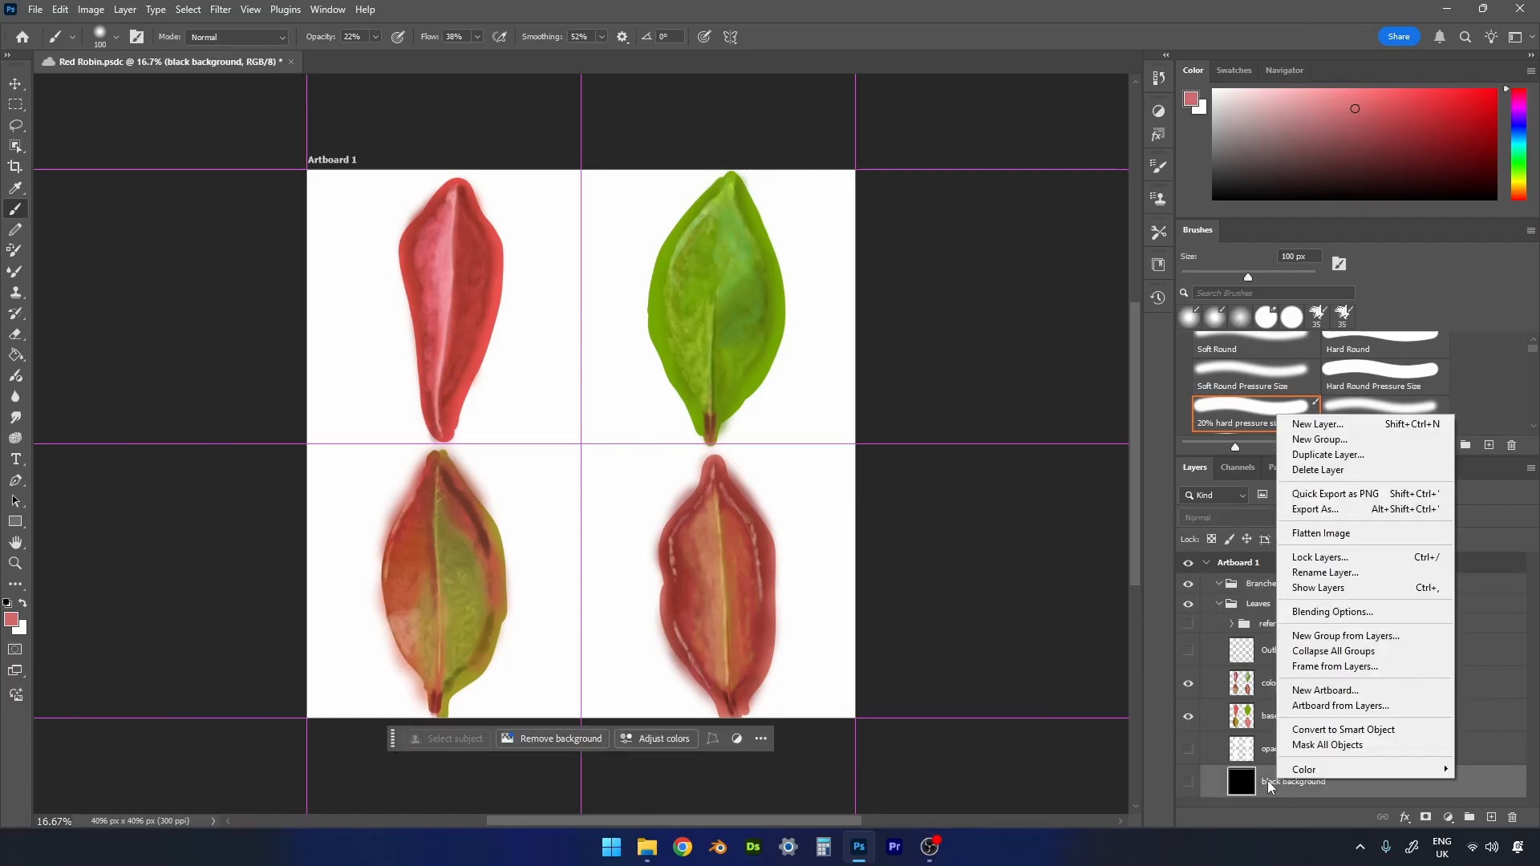
left_click(1327, 454)
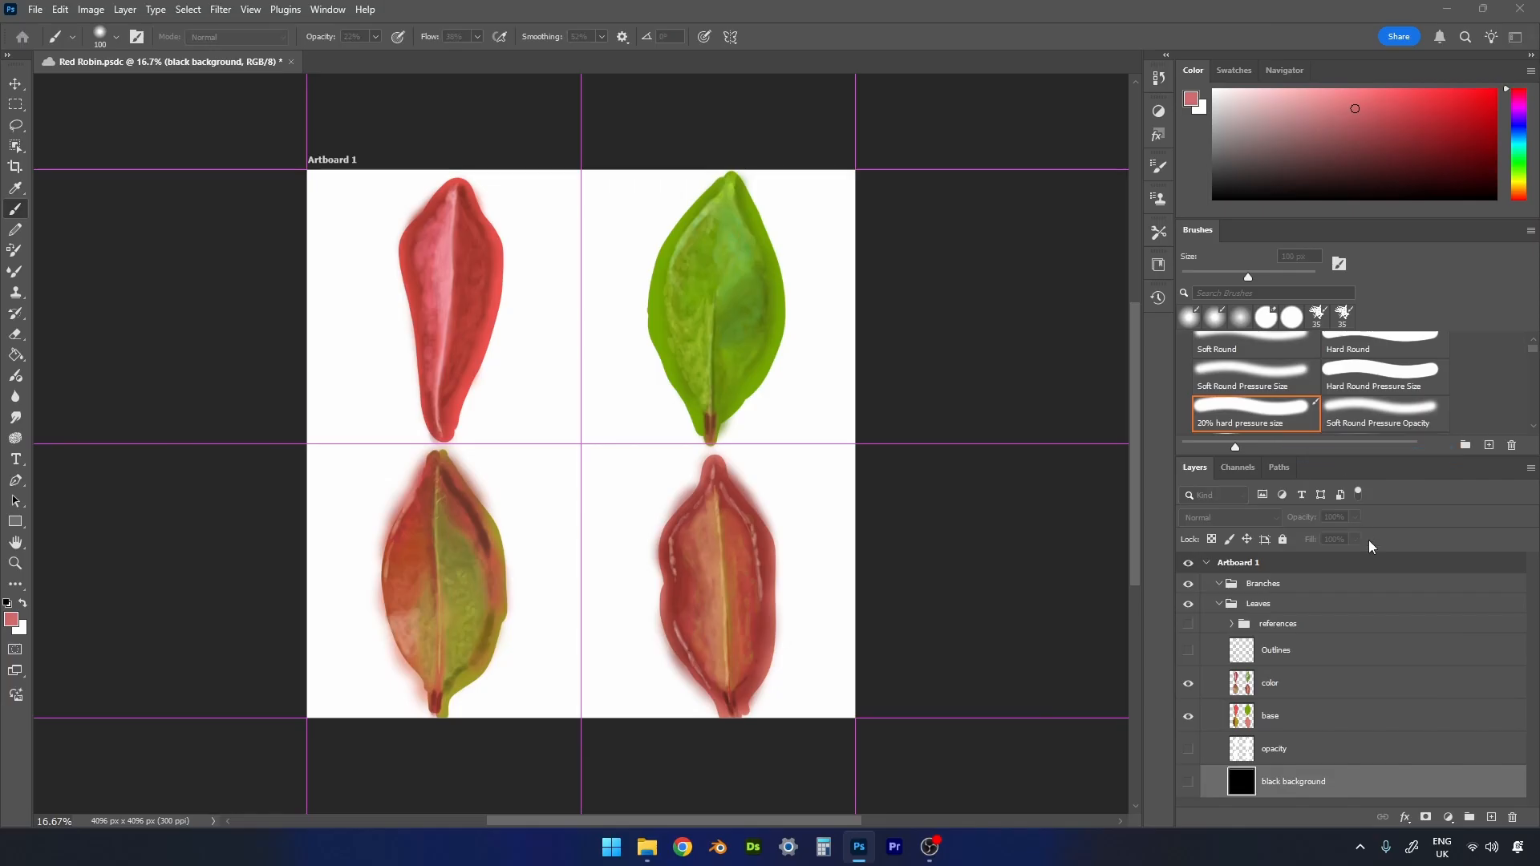
left_click(1399, 564)
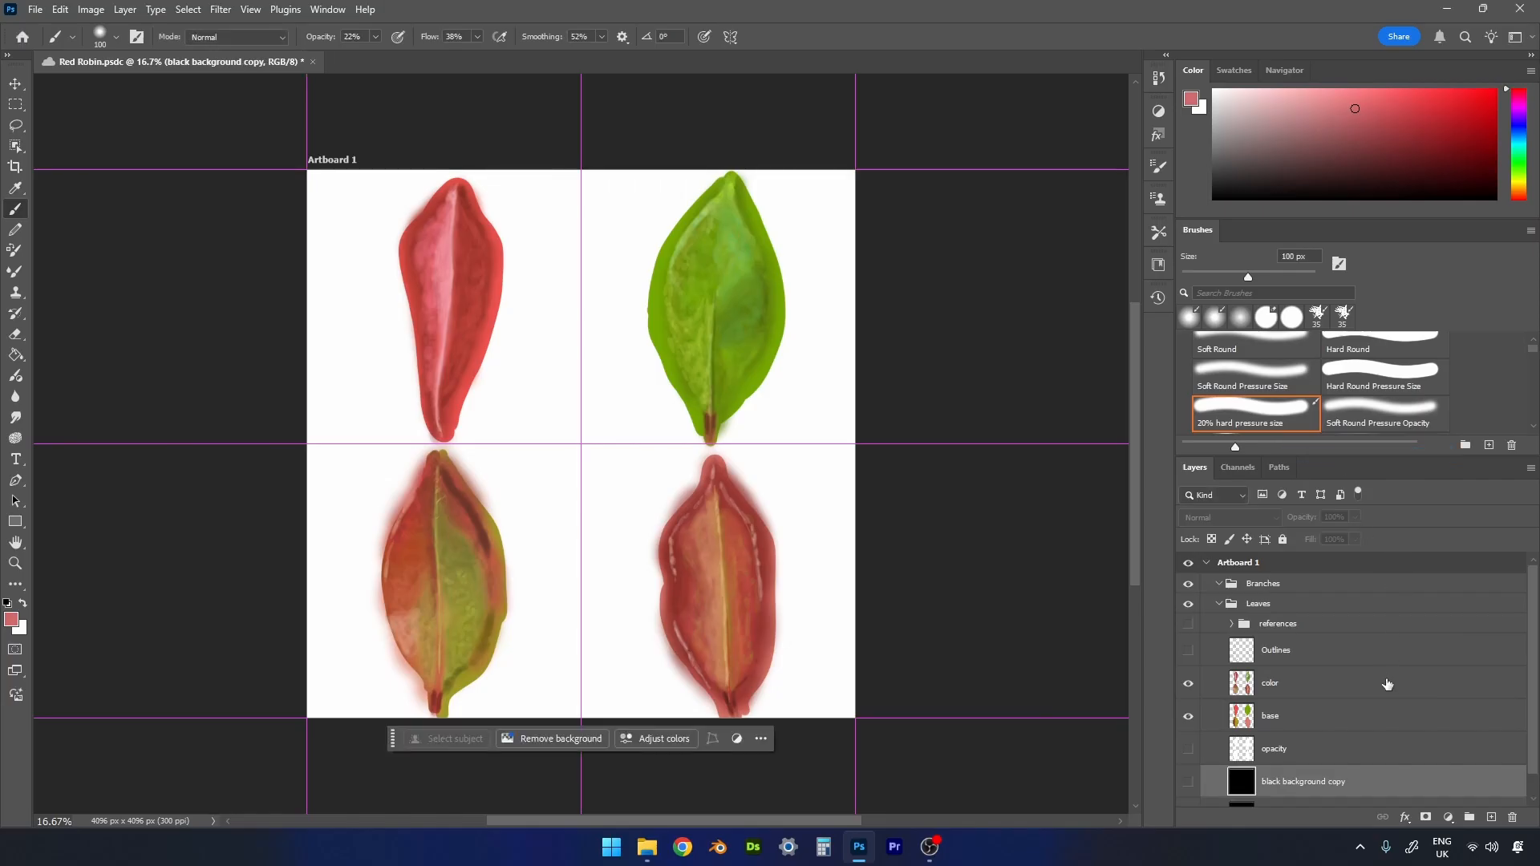
scroll(1387, 686, "down", 2)
left_click_drag(1307, 762, 1281, 591)
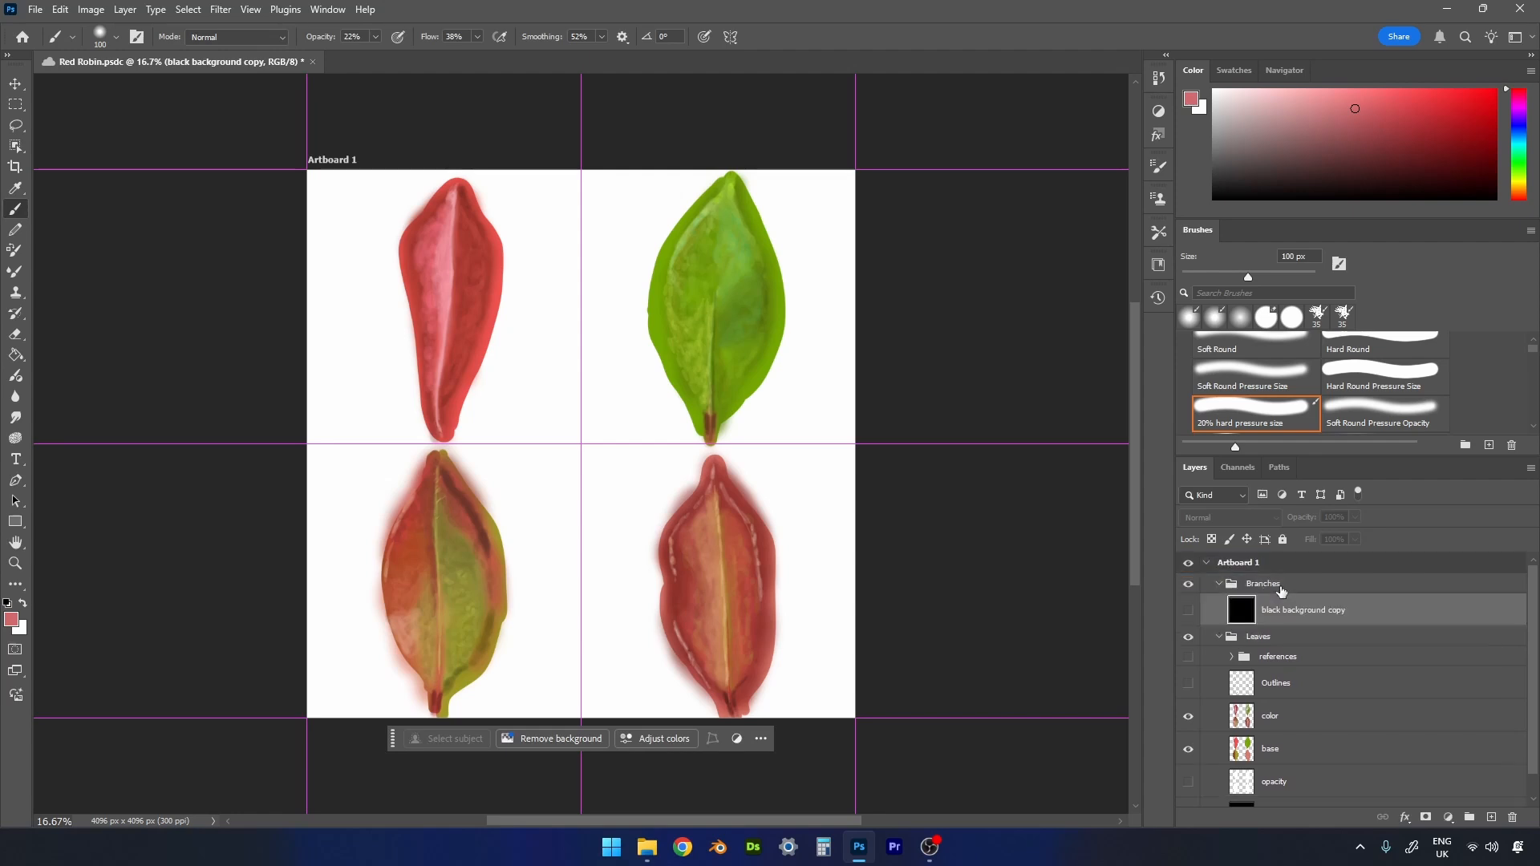
- Hide and collapse the Leaves group, and show the black background copy in the Branches group
left_click(1189, 637)
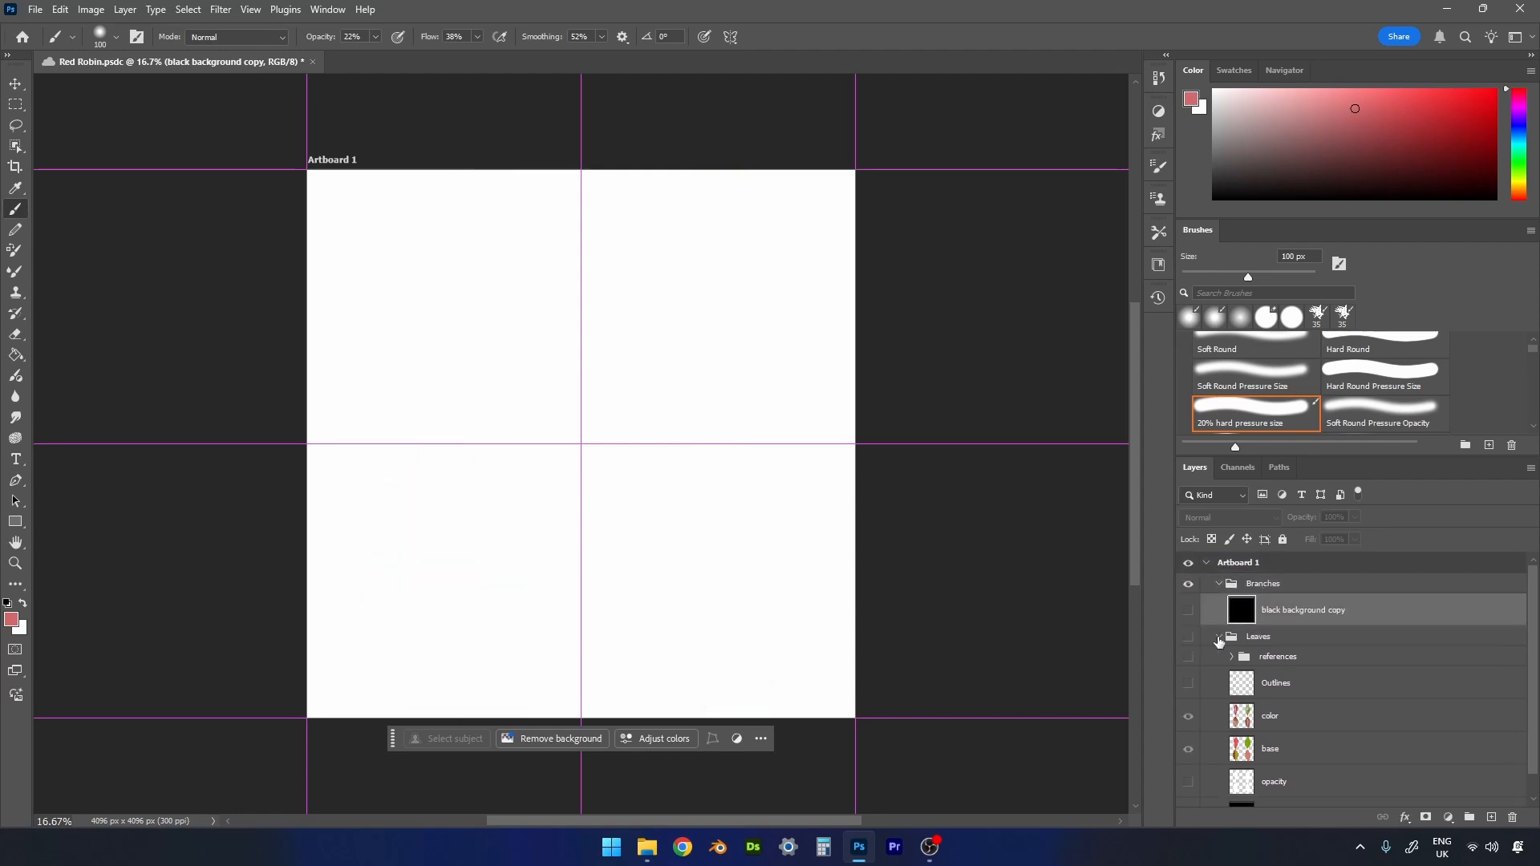
left_click(1218, 638)
left_click(1188, 611)
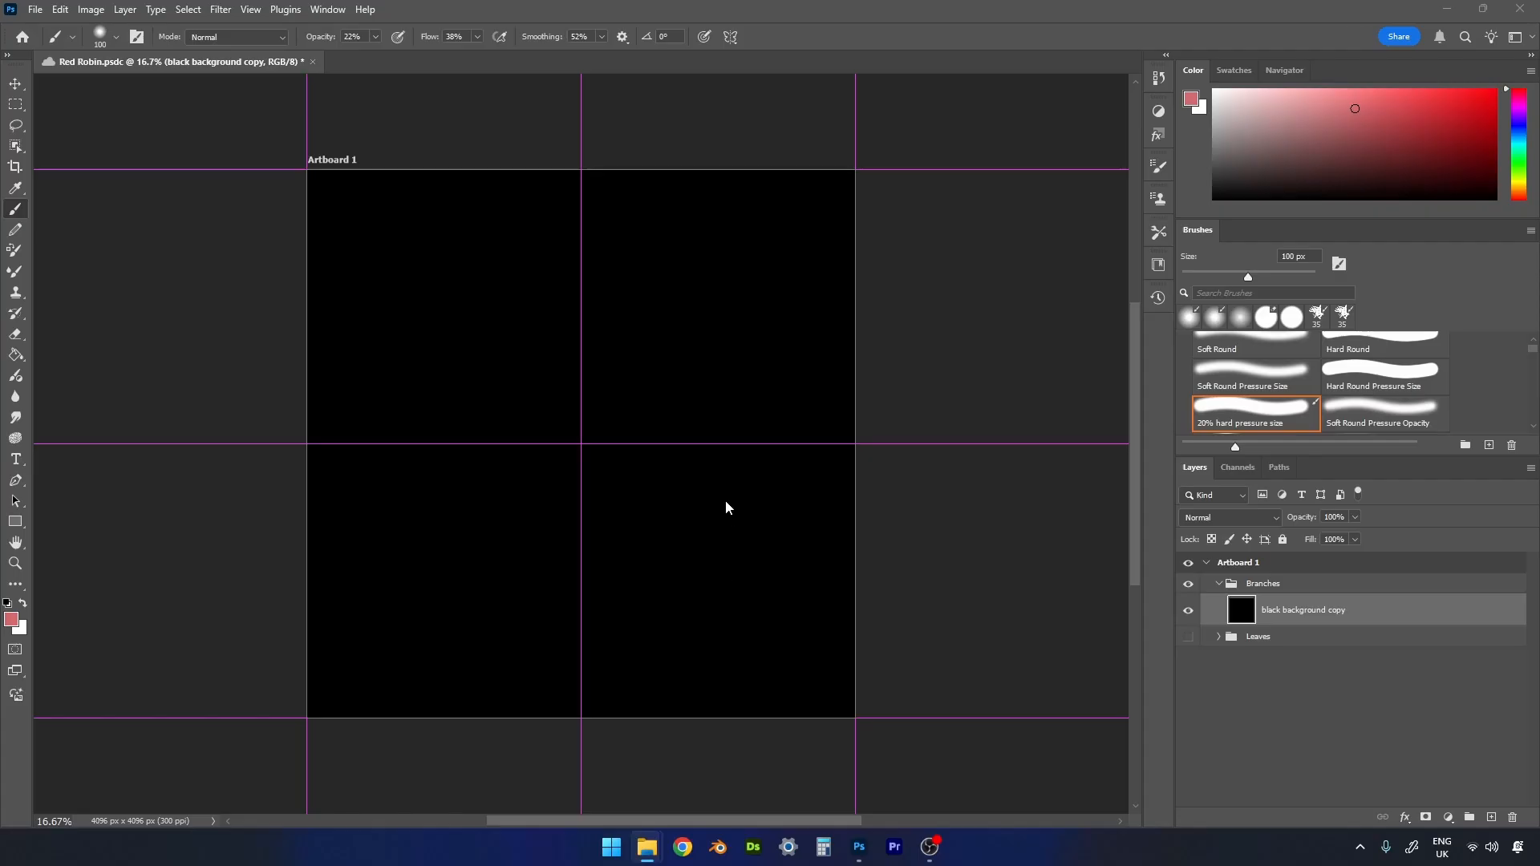
- Add a layer named "opacity" above the black background copy in Branches, and choose the Hard Round Pressure Size brush
left_click(1492, 818)
left_click(1492, 818)
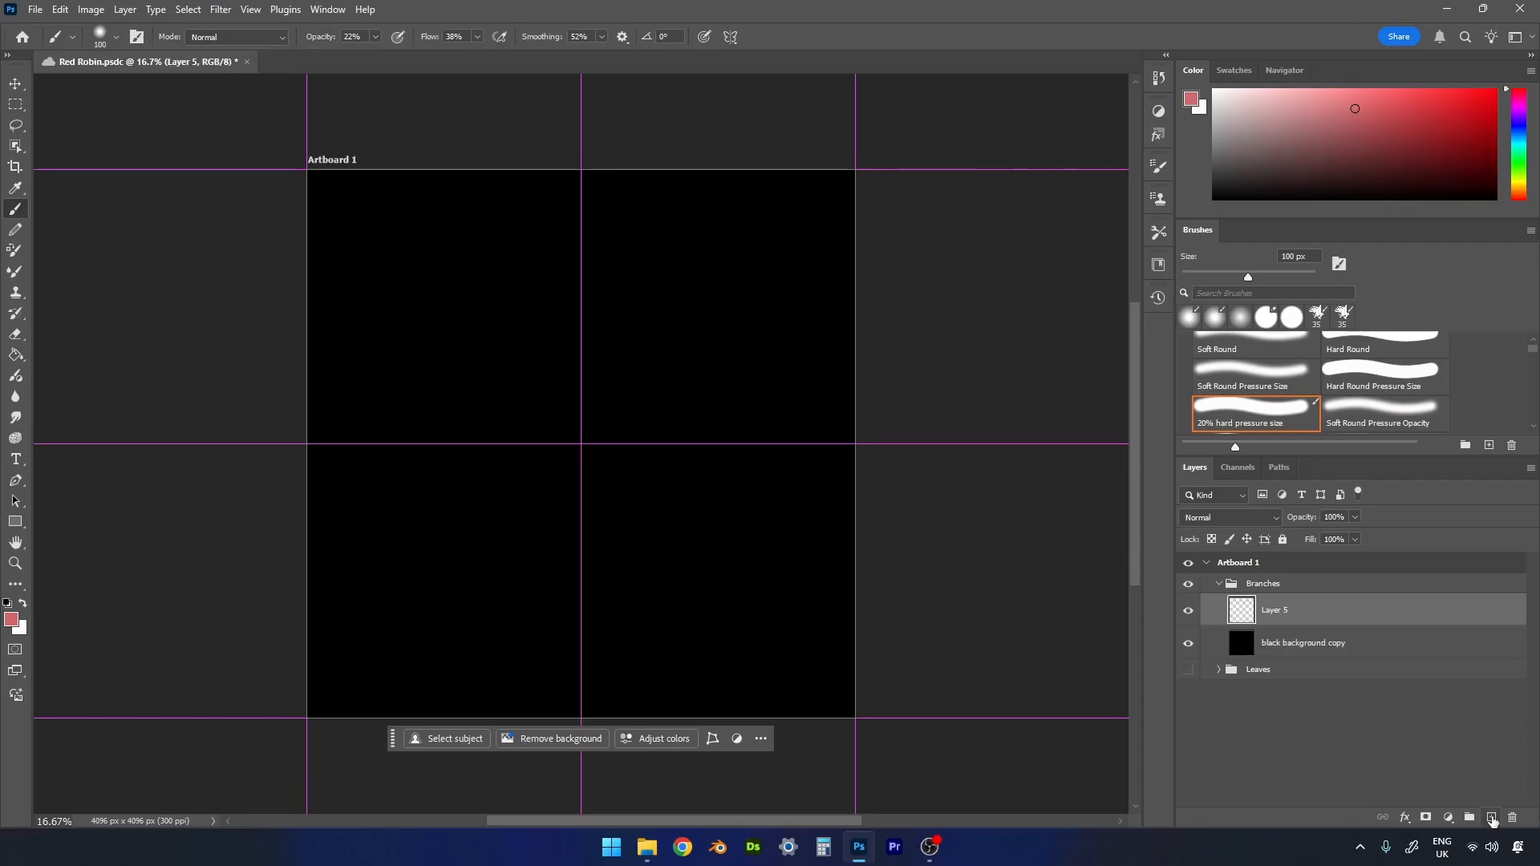
double_click(1286, 613)
type("opacity")
key("Return")
scroll(1367, 401, "up", 1)
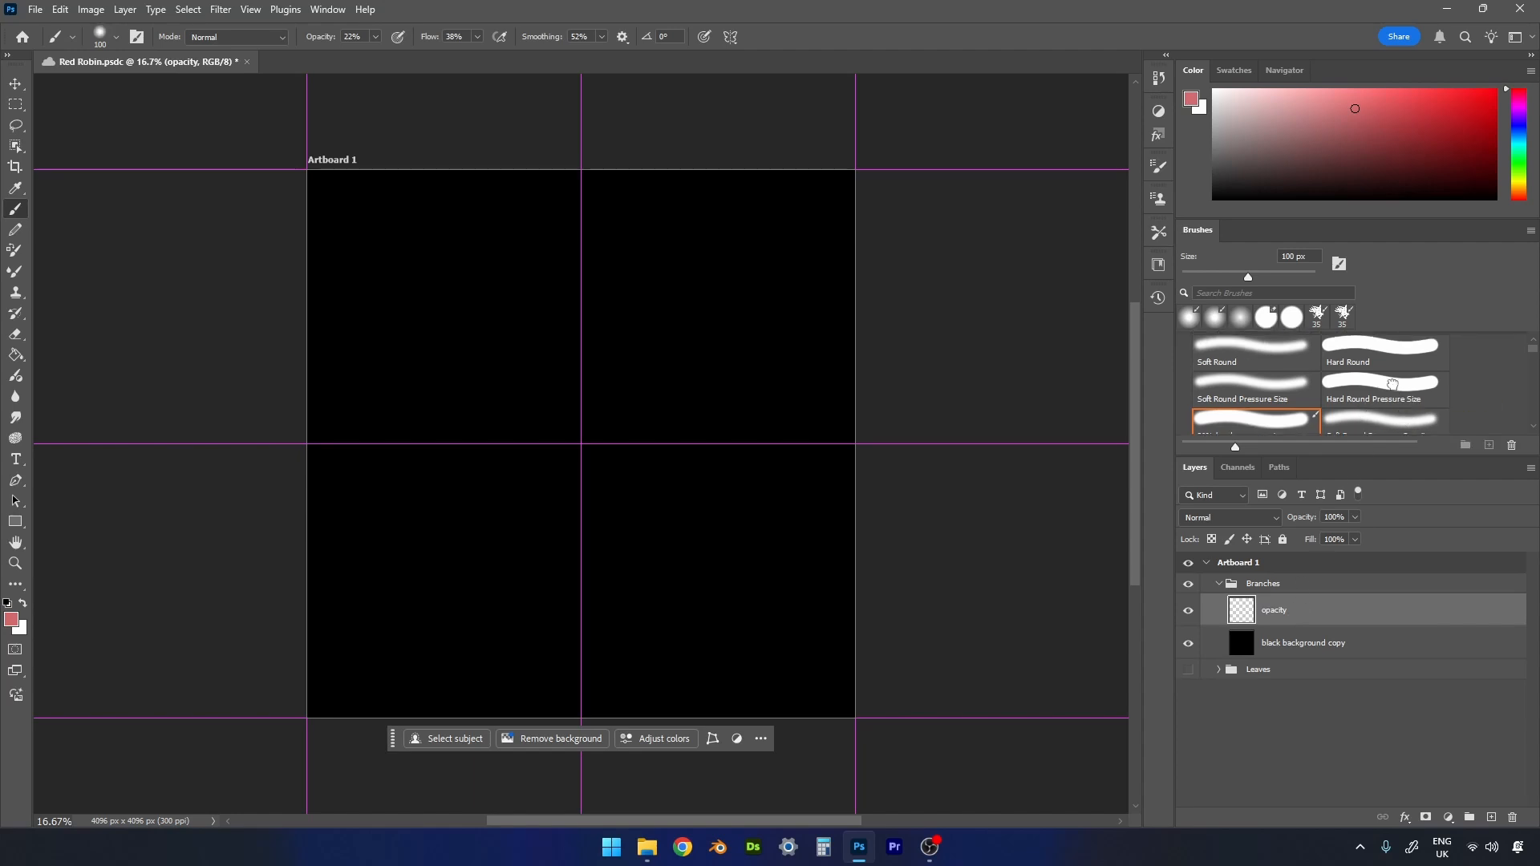
left_click(1394, 389)
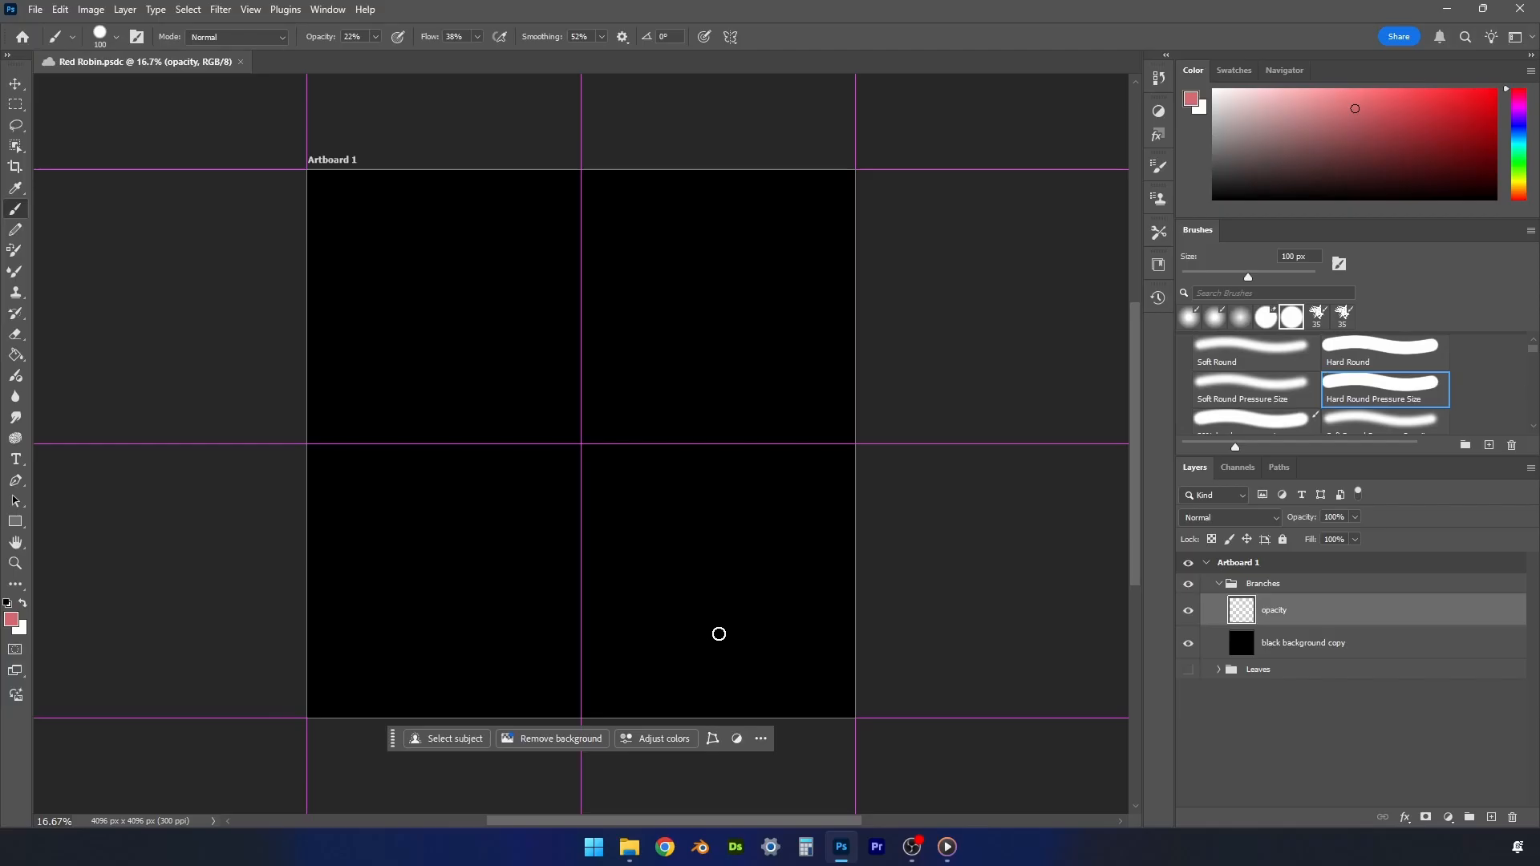
- Set the foreground colour to white and the brush to 60 px size and 100% opacity
left_click_drag(1224, 104, 1212, 89)
key("bracketleft")
key("bracketleft")
key("bracketleft")
key("bracketleft")
left_click(709, 711)
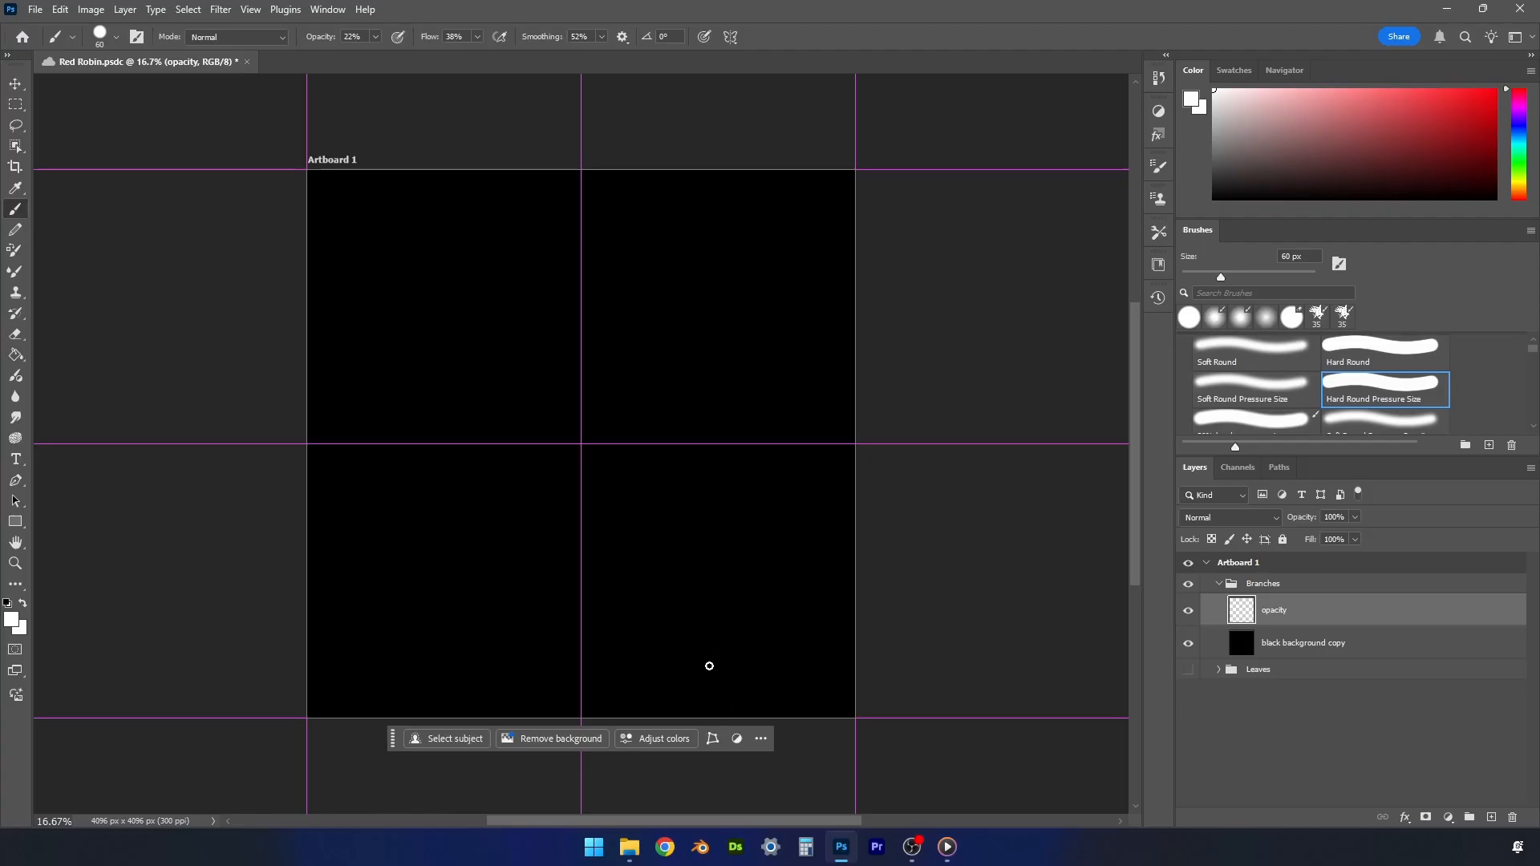
left_click(376, 38)
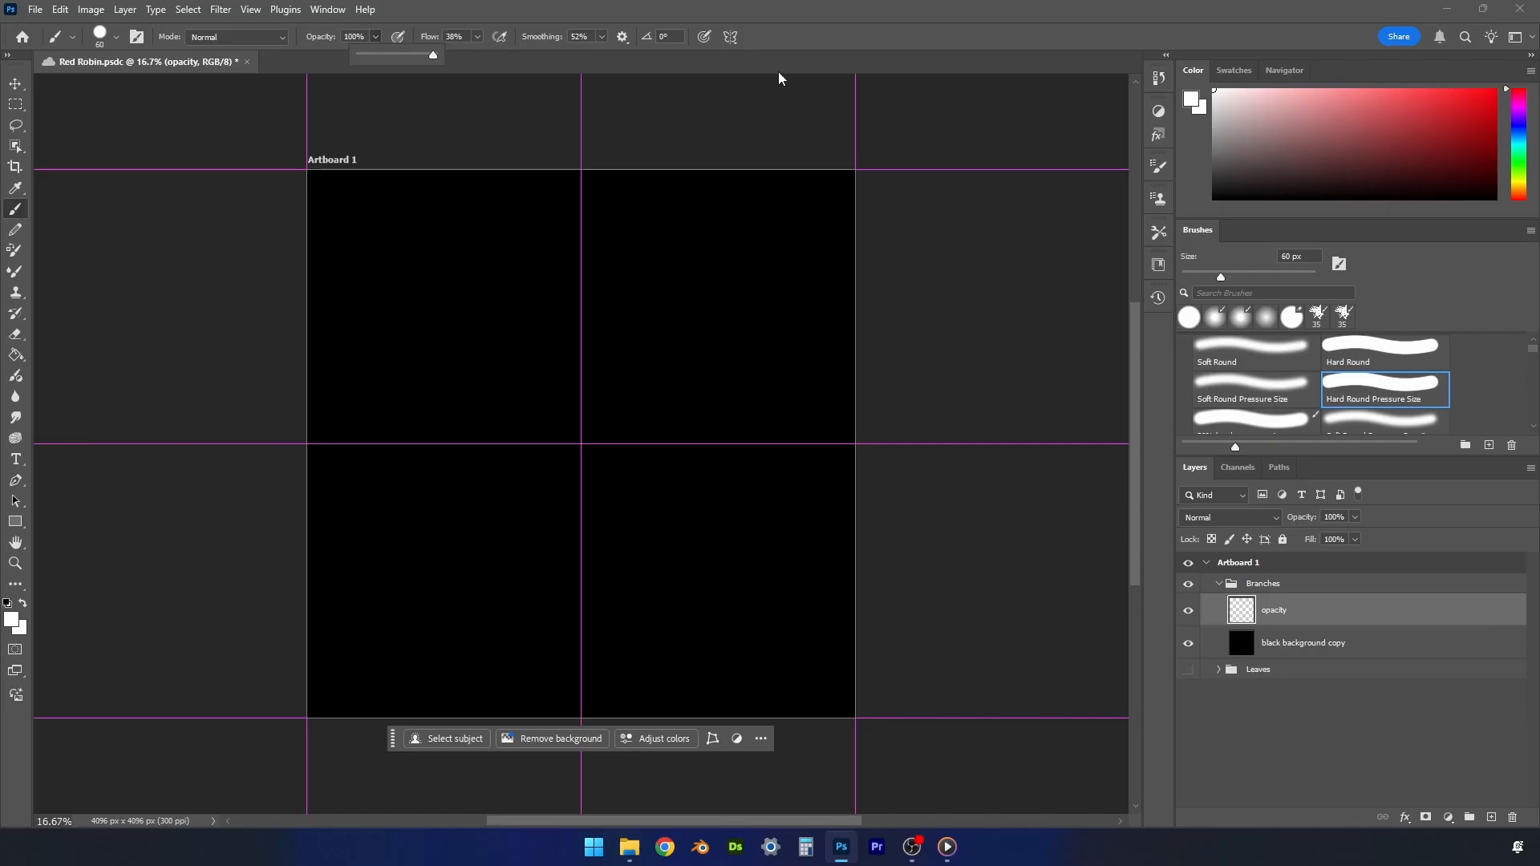
left_click(919, 559)
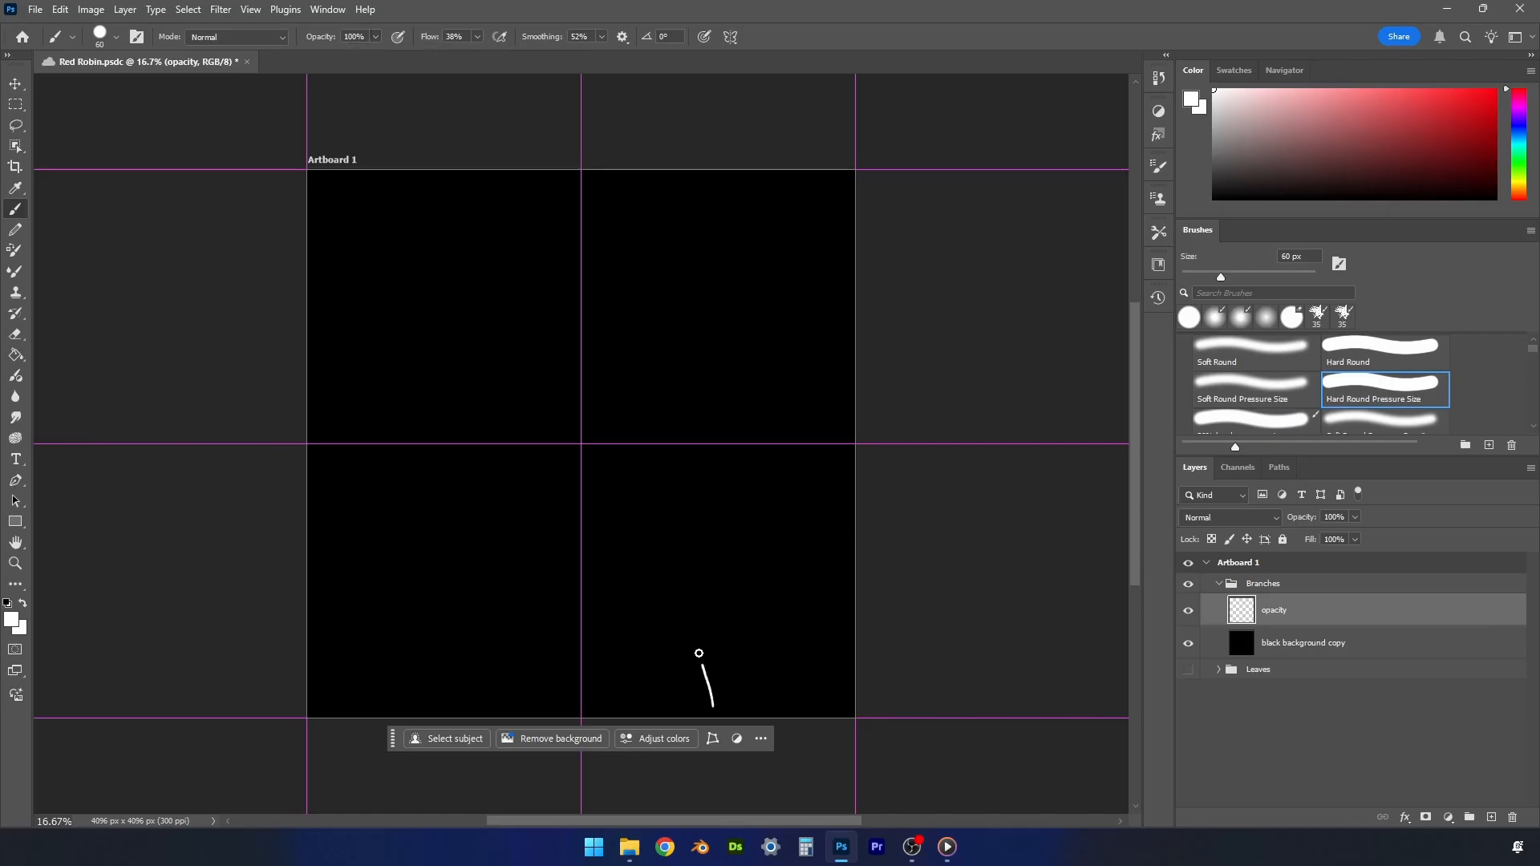
- Paint a slightly curved vertical stem in the lower-right quadrant of the opacity layer, thickening it with the brush at 100 px
left_click_drag(698, 654, 700, 467)
mouse_move(716, 690)
left_mouse_down()
mouse_move(695, 588)
mouse_move(701, 437)
left_mouse_up()
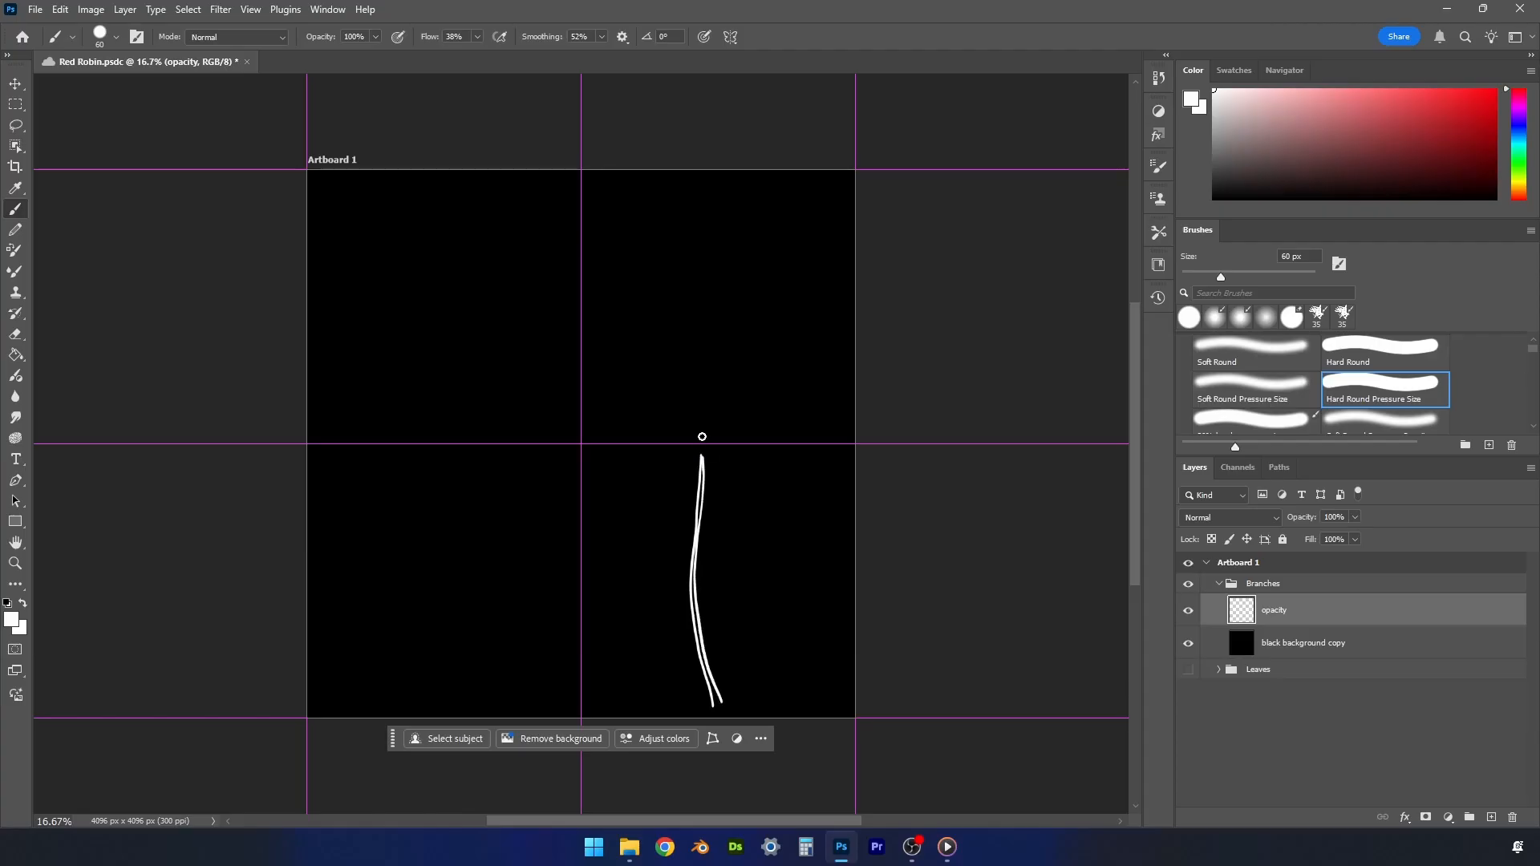
key("bracketright")
key("bracketright")
key("bracketright")
key("bracketright")
mouse_move(717, 703)
left_mouse_down()
mouse_move(692, 590)
mouse_move(705, 457)
left_mouse_up()
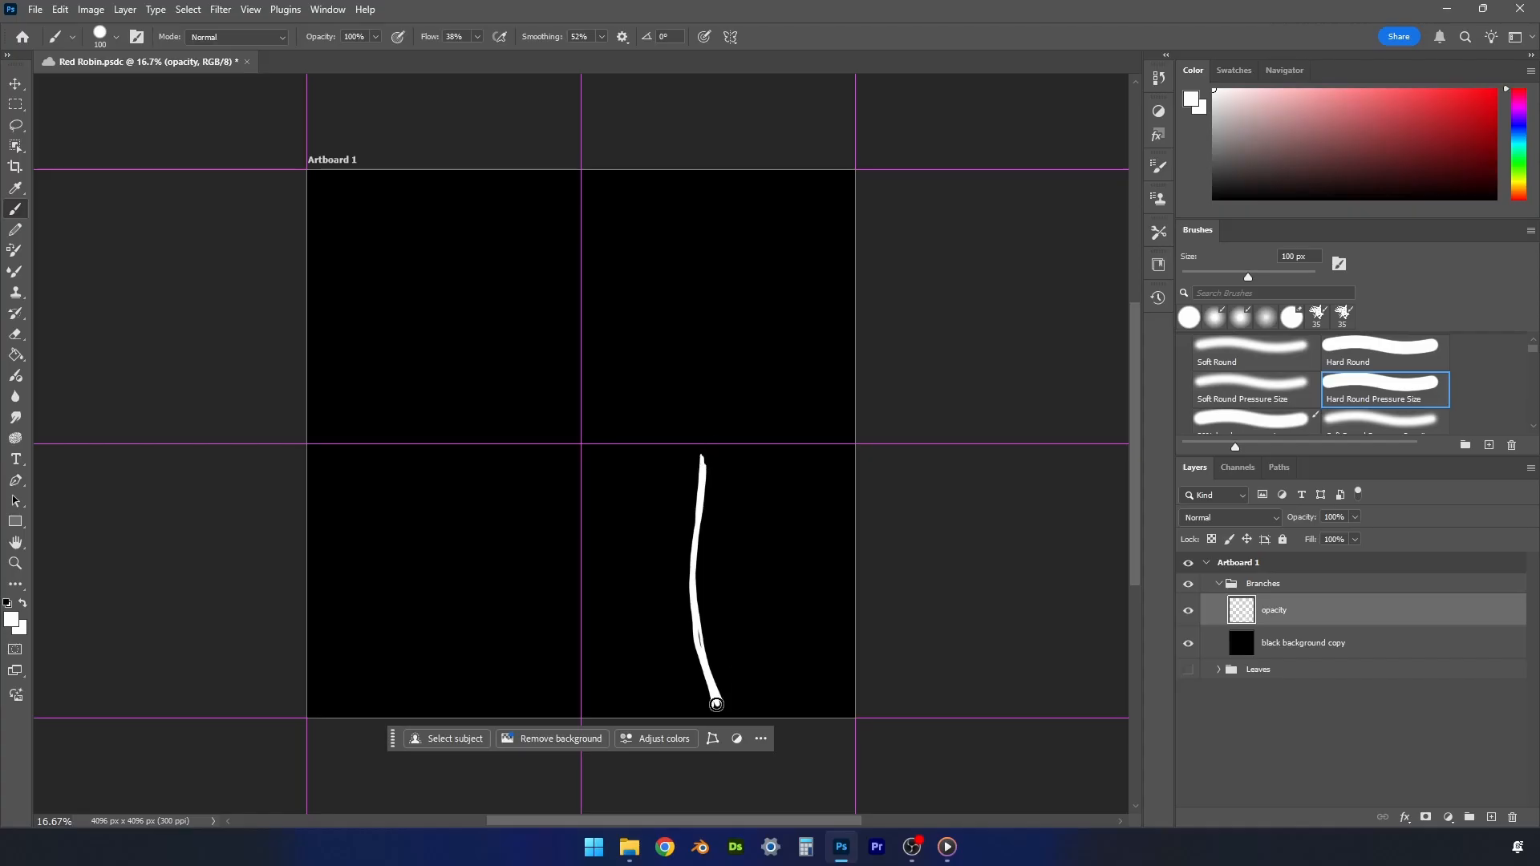
mouse_move(698, 641)
left_mouse_down()
mouse_move(688, 570)
mouse_move(695, 620)
mouse_move(703, 447)
left_mouse_up()
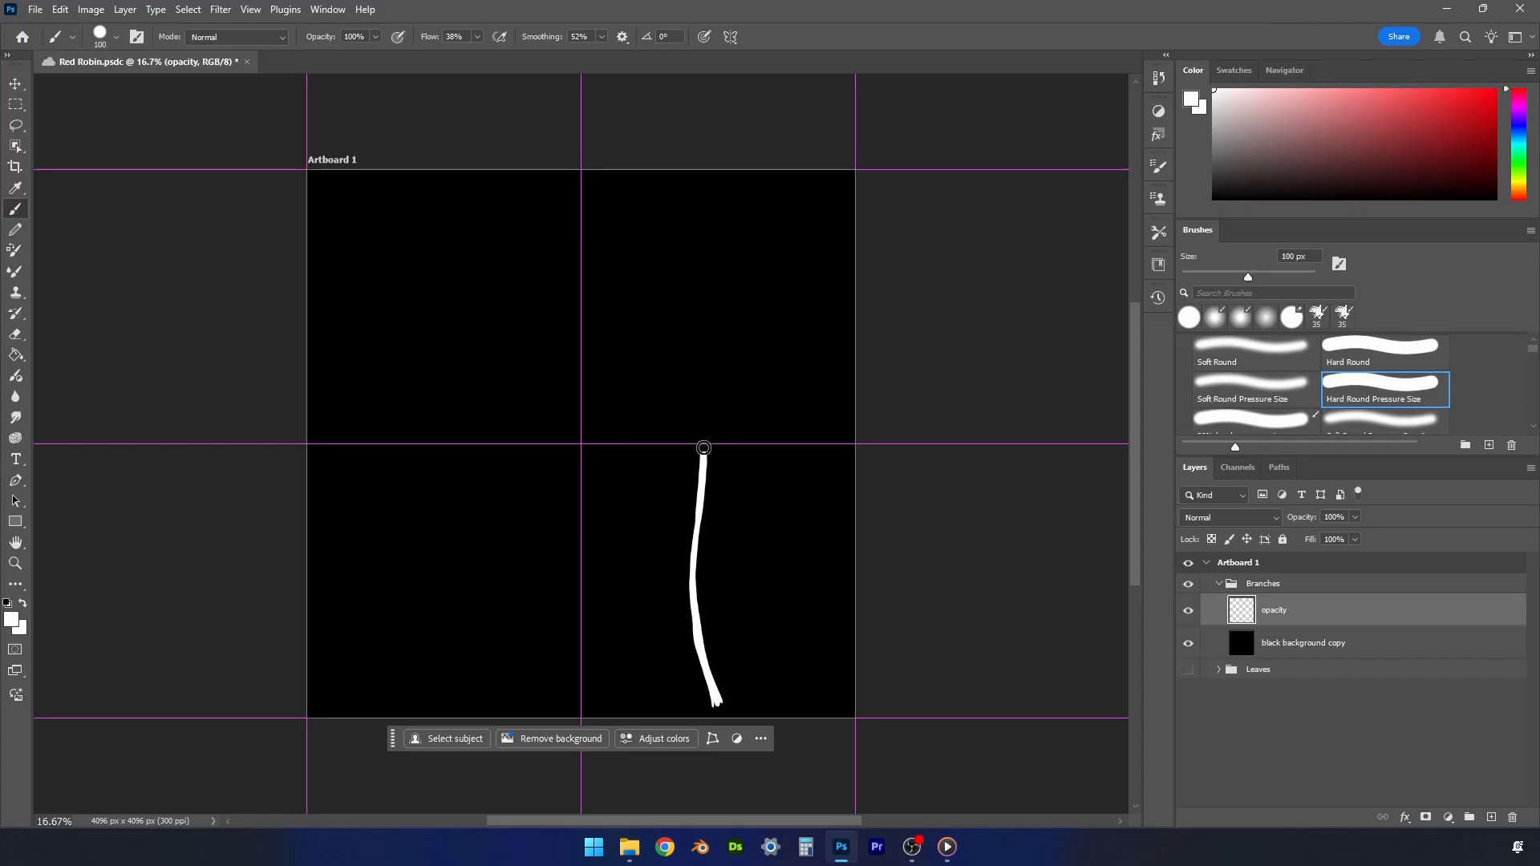
- Raise the brush smoothing to 87% and paint two side twigs on each side of the lower-right stem
left_click(601, 36)
left_click_drag(605, 63, 631, 57)
left_click_drag(704, 631, 799, 529)
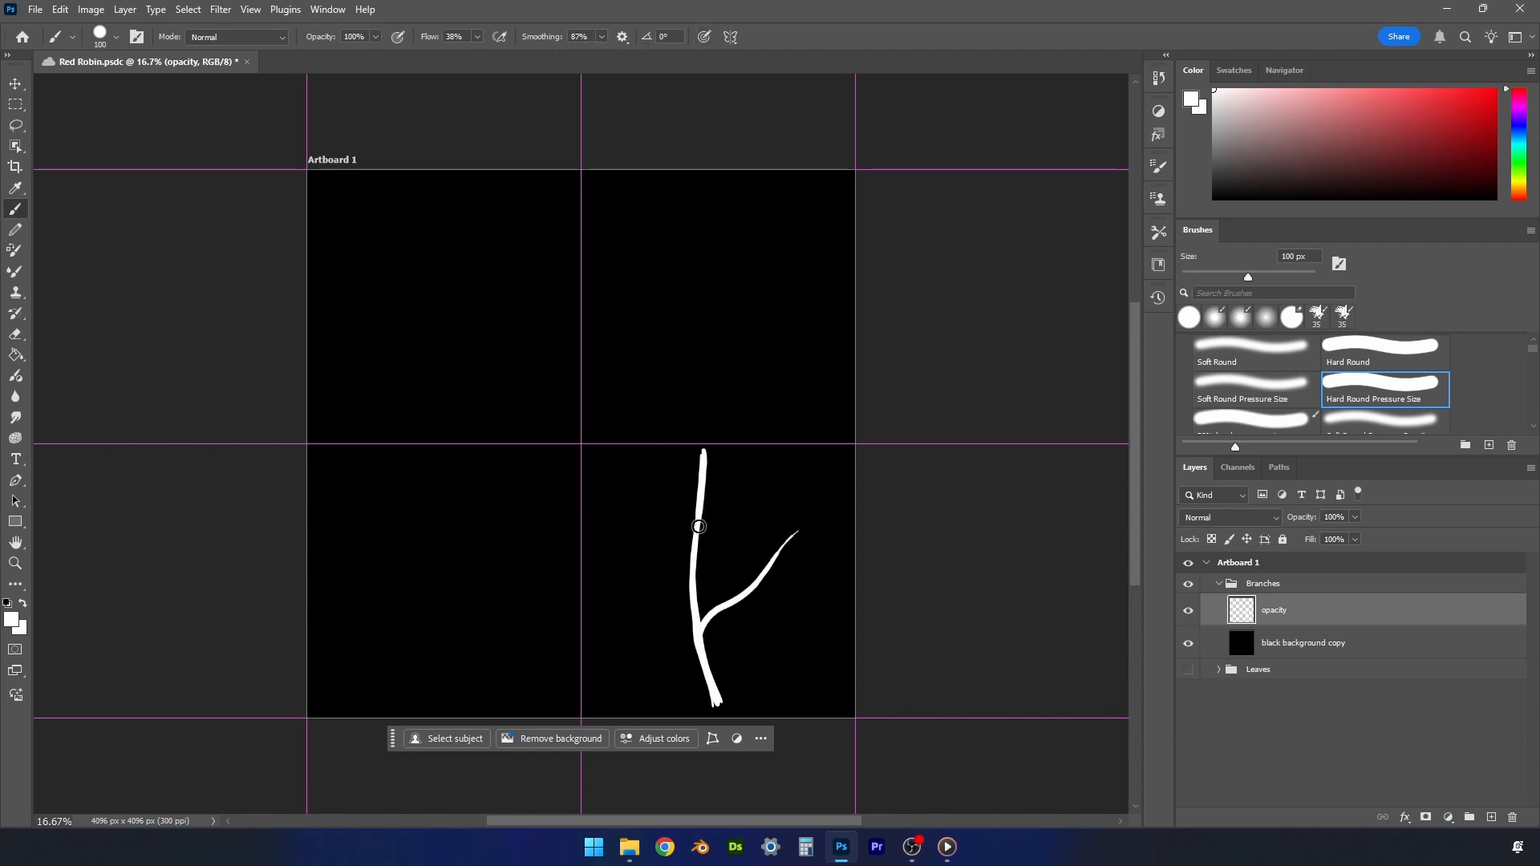
mouse_move(698, 526)
left_mouse_down()
mouse_move(768, 454)
mouse_move(698, 558)
left_mouse_up()
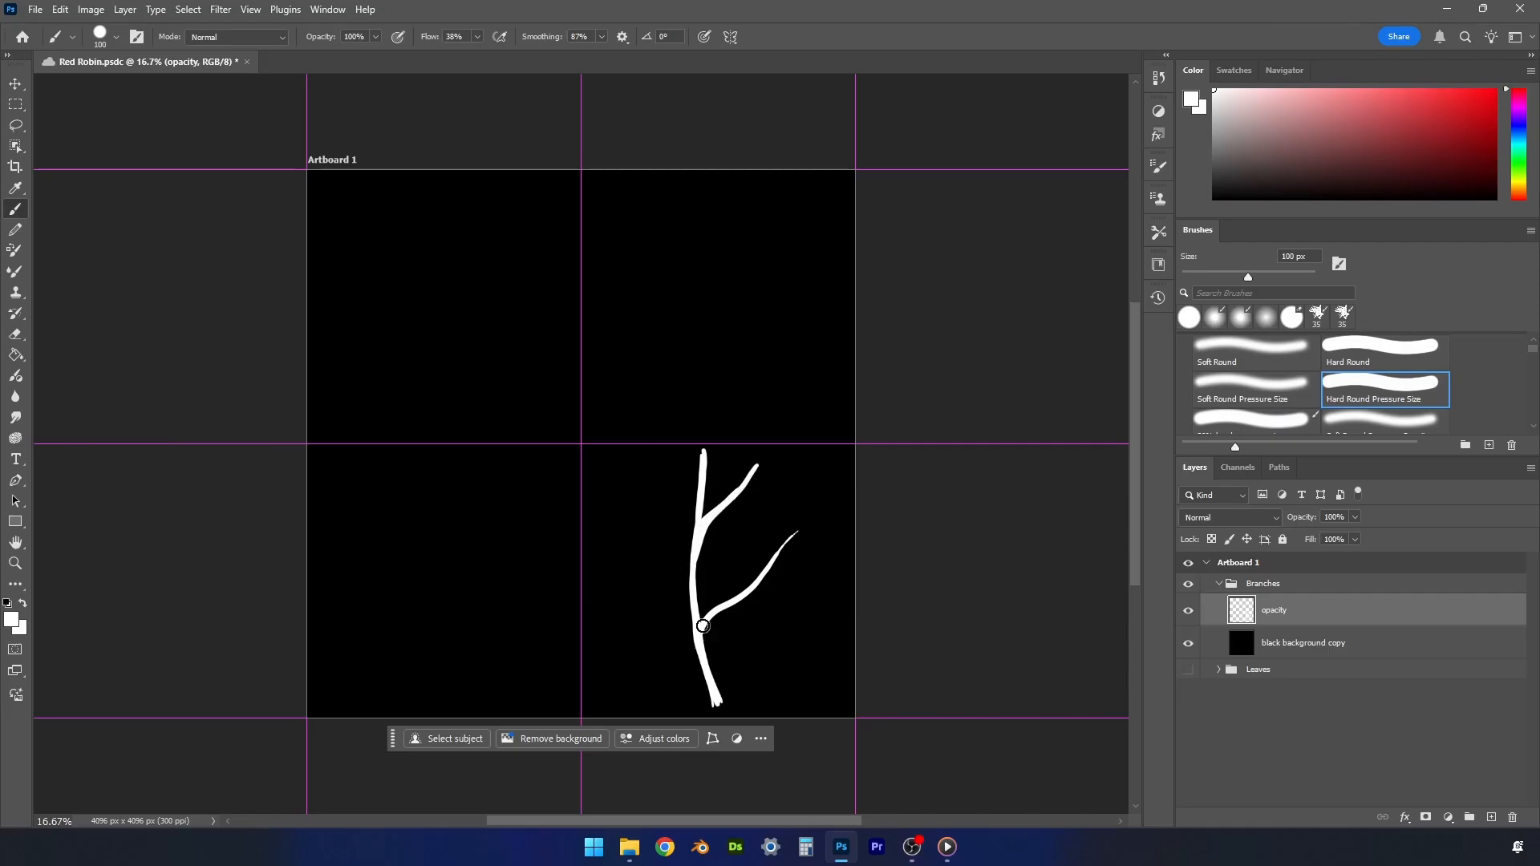
mouse_move(710, 699)
left_mouse_down()
mouse_move(720, 707)
mouse_move(699, 646)
mouse_move(615, 553)
left_mouse_up()
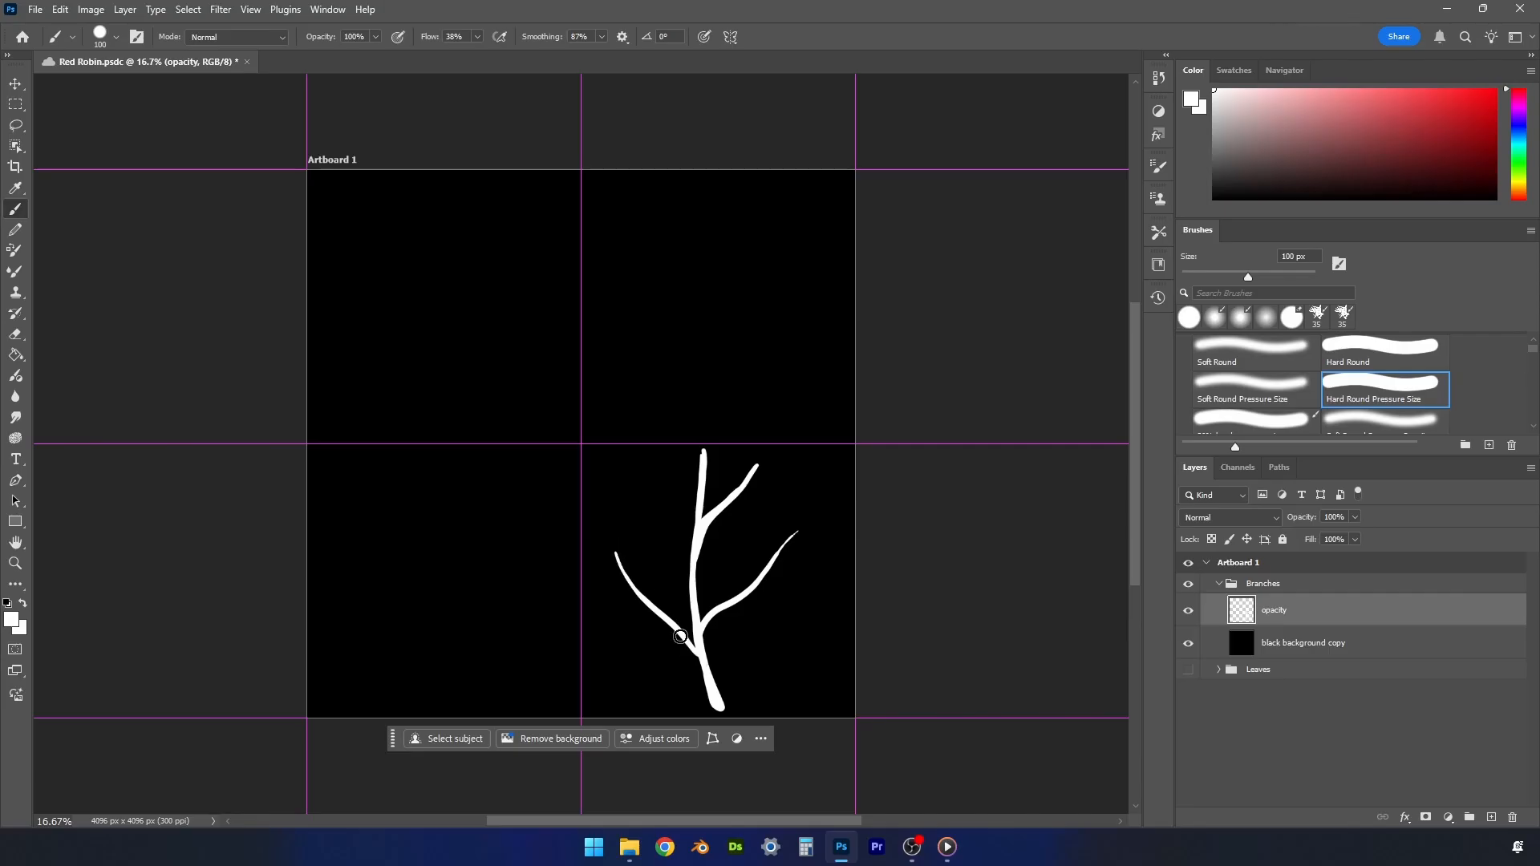
mouse_move(680, 636)
left_mouse_down()
mouse_move(709, 690)
mouse_move(611, 533)
left_mouse_up()
mouse_move(699, 497)
left_mouse_down()
mouse_move(631, 448)
mouse_move(689, 489)
mouse_move(691, 536)
left_mouse_up()
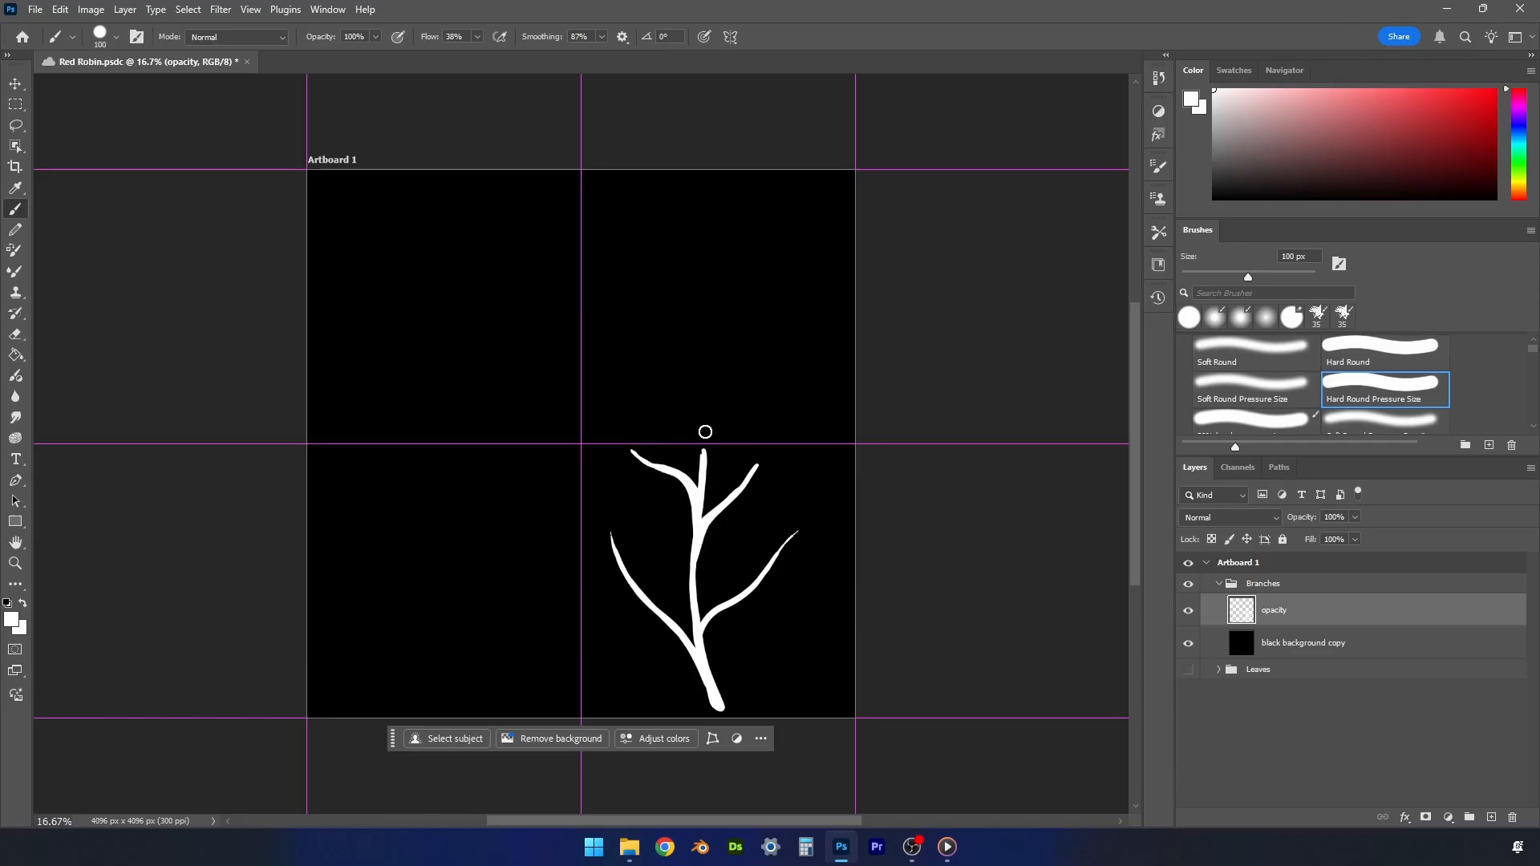
- Paint a branch in the upper-right quadrant with a tapering vertical stem, two twigs on its right and one low on its left
left_click_drag(705, 425, 702, 257)
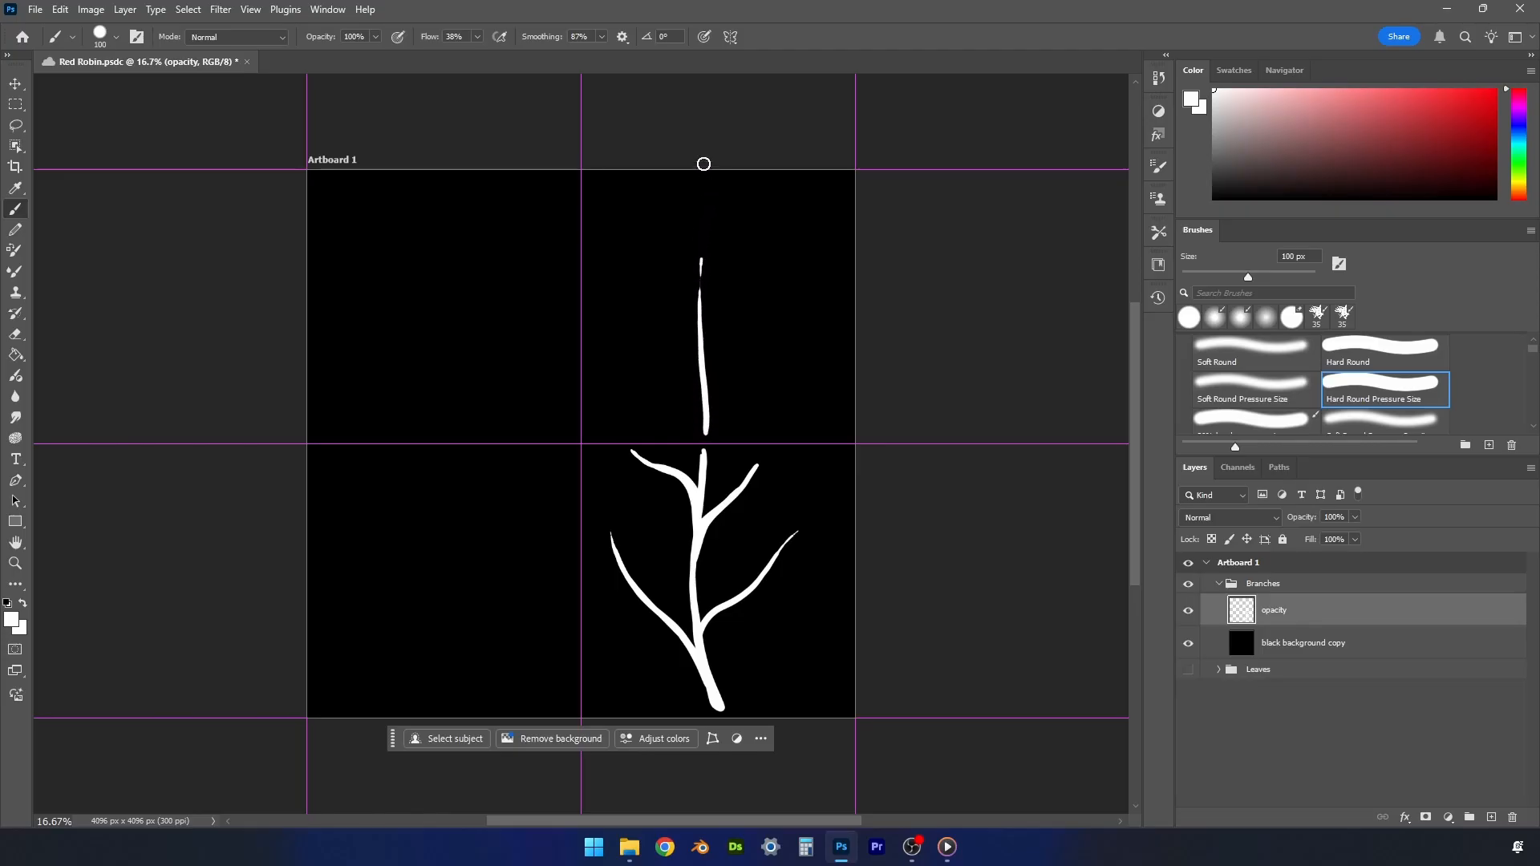
mouse_move(703, 182)
left_mouse_down()
mouse_move(704, 438)
mouse_move(701, 178)
left_mouse_up()
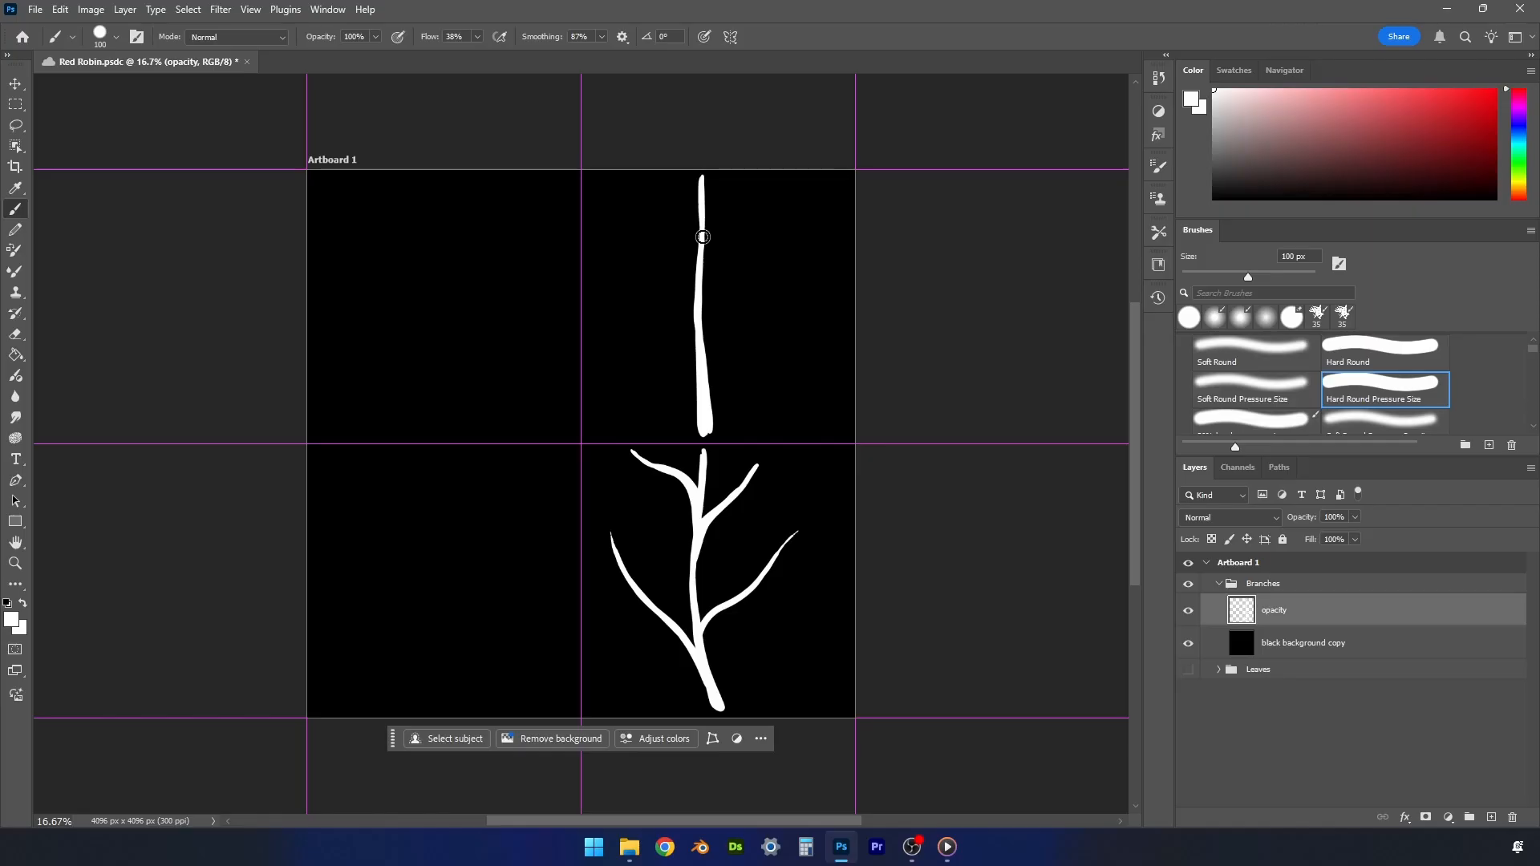
left_click_drag(701, 327, 705, 440)
left_click_drag(705, 233, 782, 179)
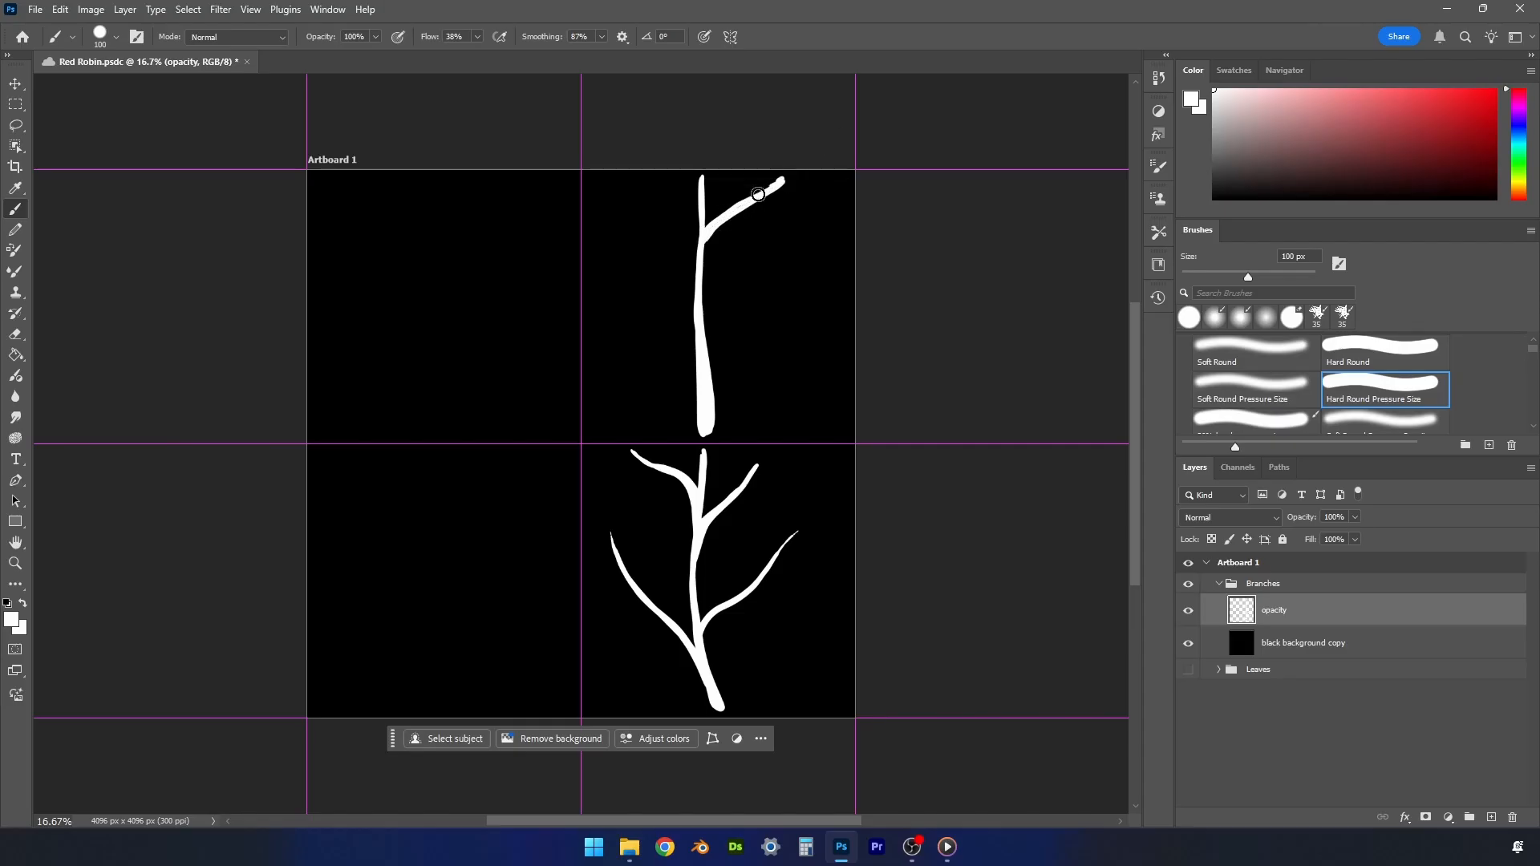
mouse_move(717, 225)
left_mouse_down()
mouse_move(698, 331)
mouse_move(815, 227)
left_mouse_up()
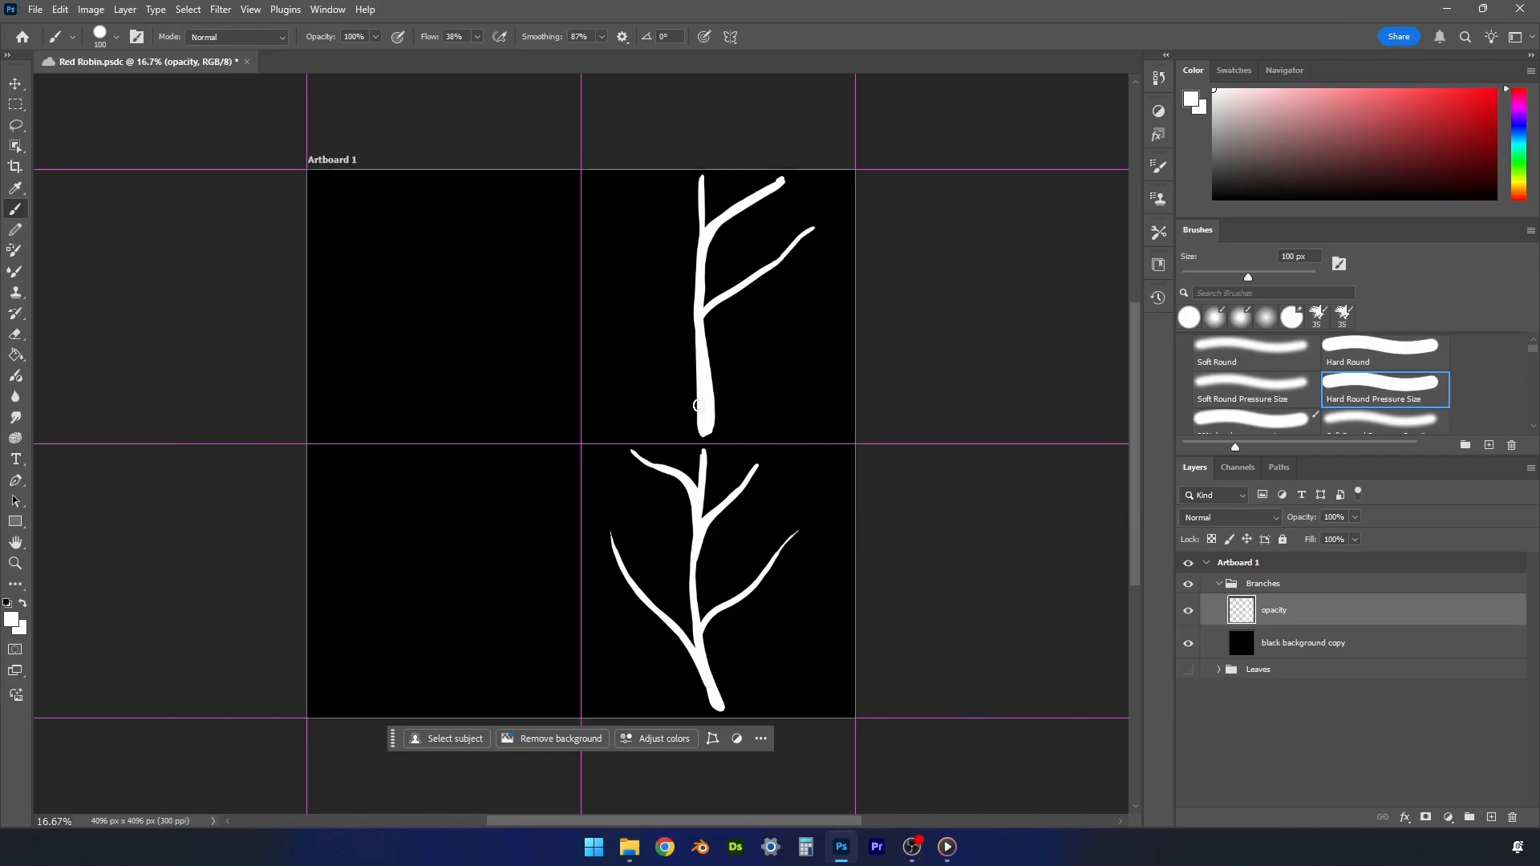
left_click_drag(699, 411, 601, 333)
- Add a second left-hand twig to the upper-right branch, running from mid-stem towards the quadrant's upper-left corner
key("r")
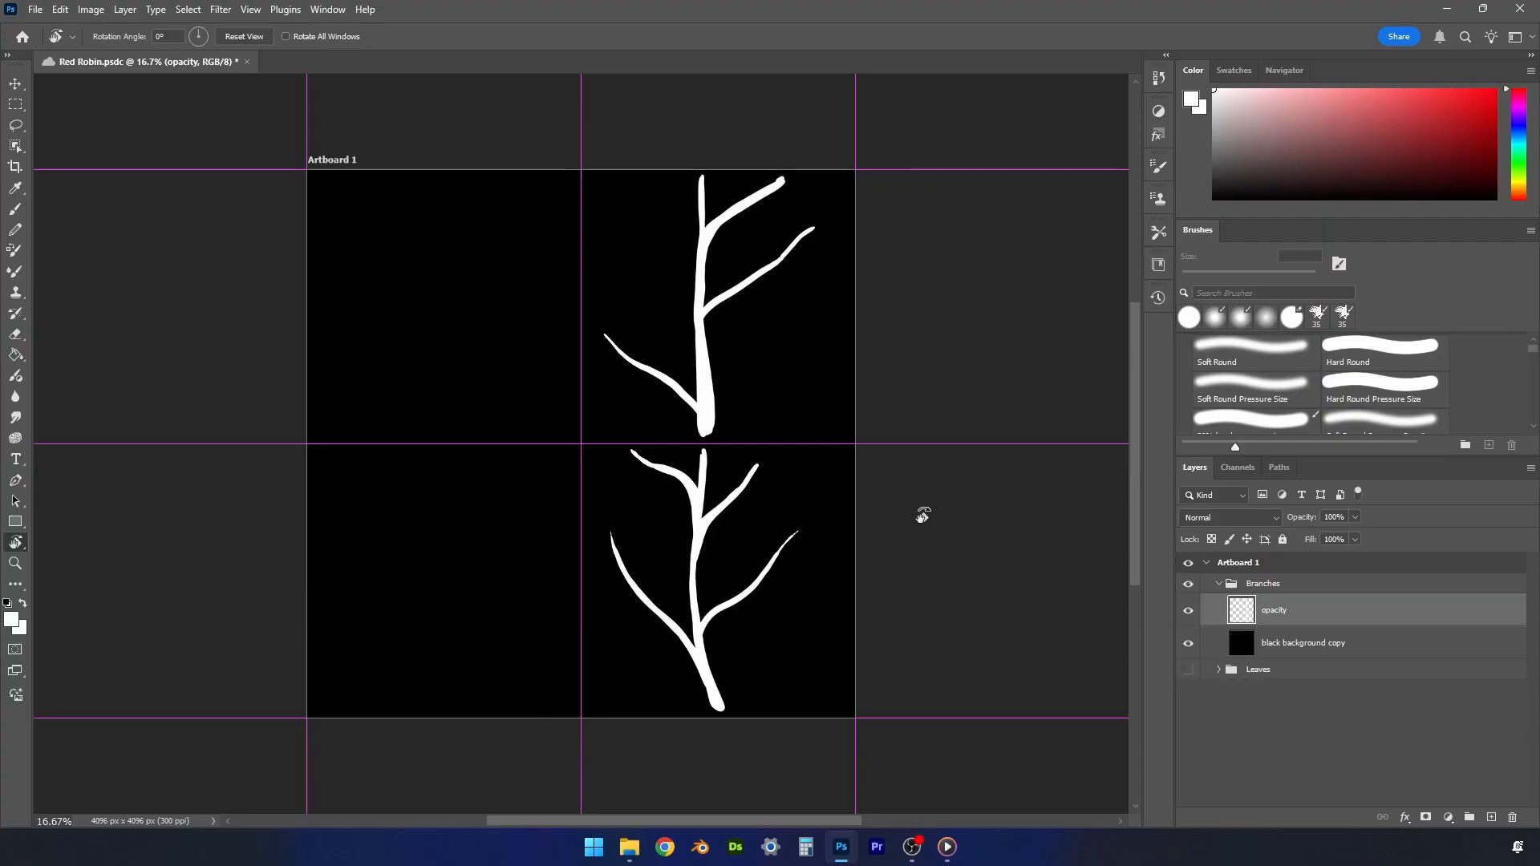
left_click_drag(922, 515, 567, 711)
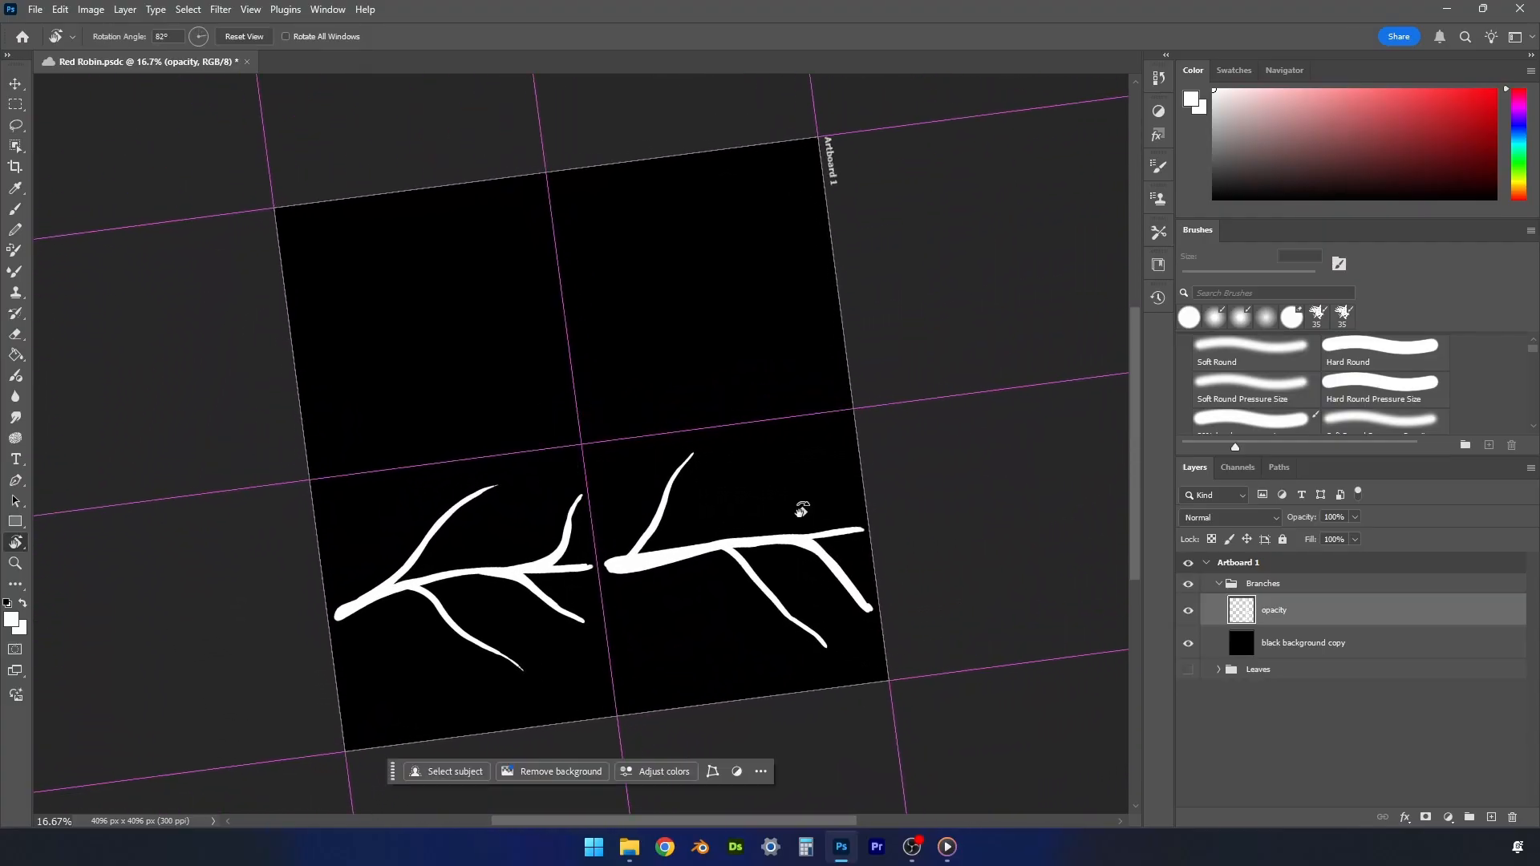
key("b")
mouse_move(762, 533)
left_mouse_down()
mouse_move(831, 431)
mouse_move(747, 539)
mouse_move(837, 426)
left_mouse_up()
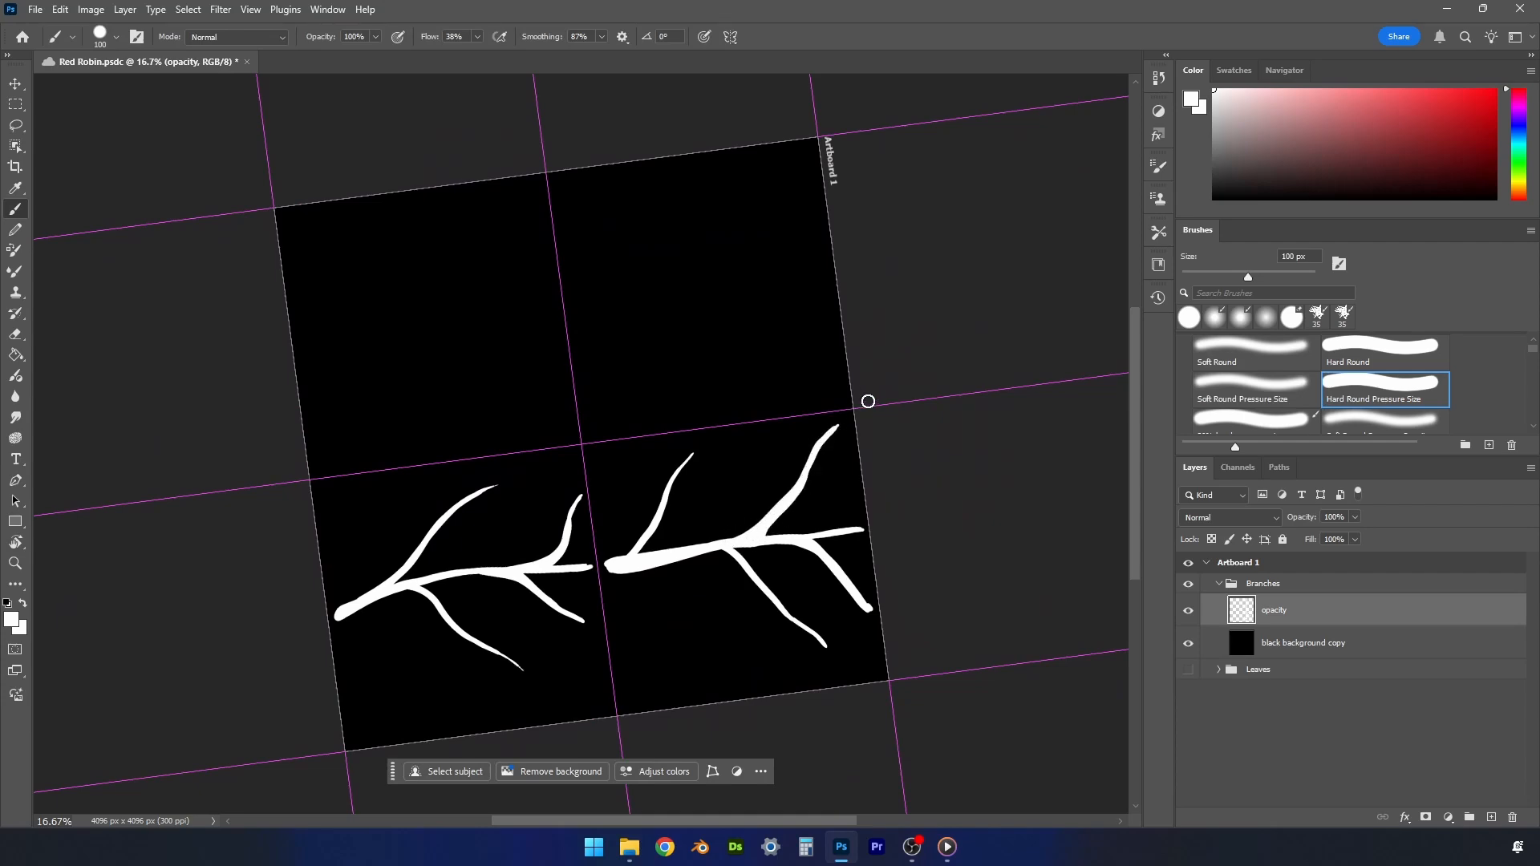
key("r")
left_click_drag(749, 612, 852, 433)
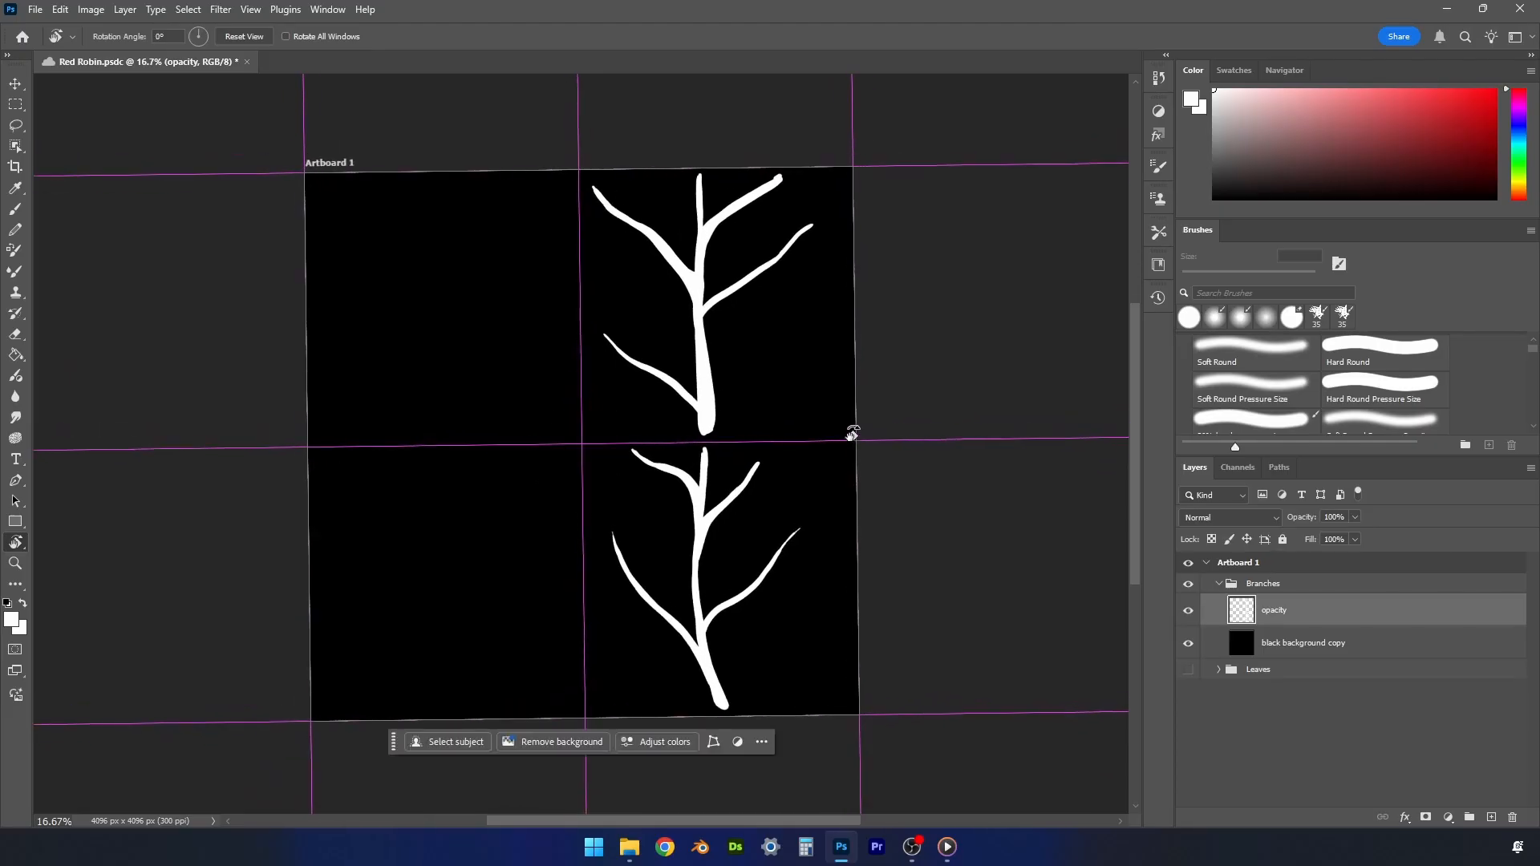
- Paint a winding stem in the lower-left quadrant with one upper twig on each side
key("b")
mouse_move(450, 706)
left_mouse_down()
mouse_move(402, 618)
mouse_move(460, 451)
left_mouse_up()
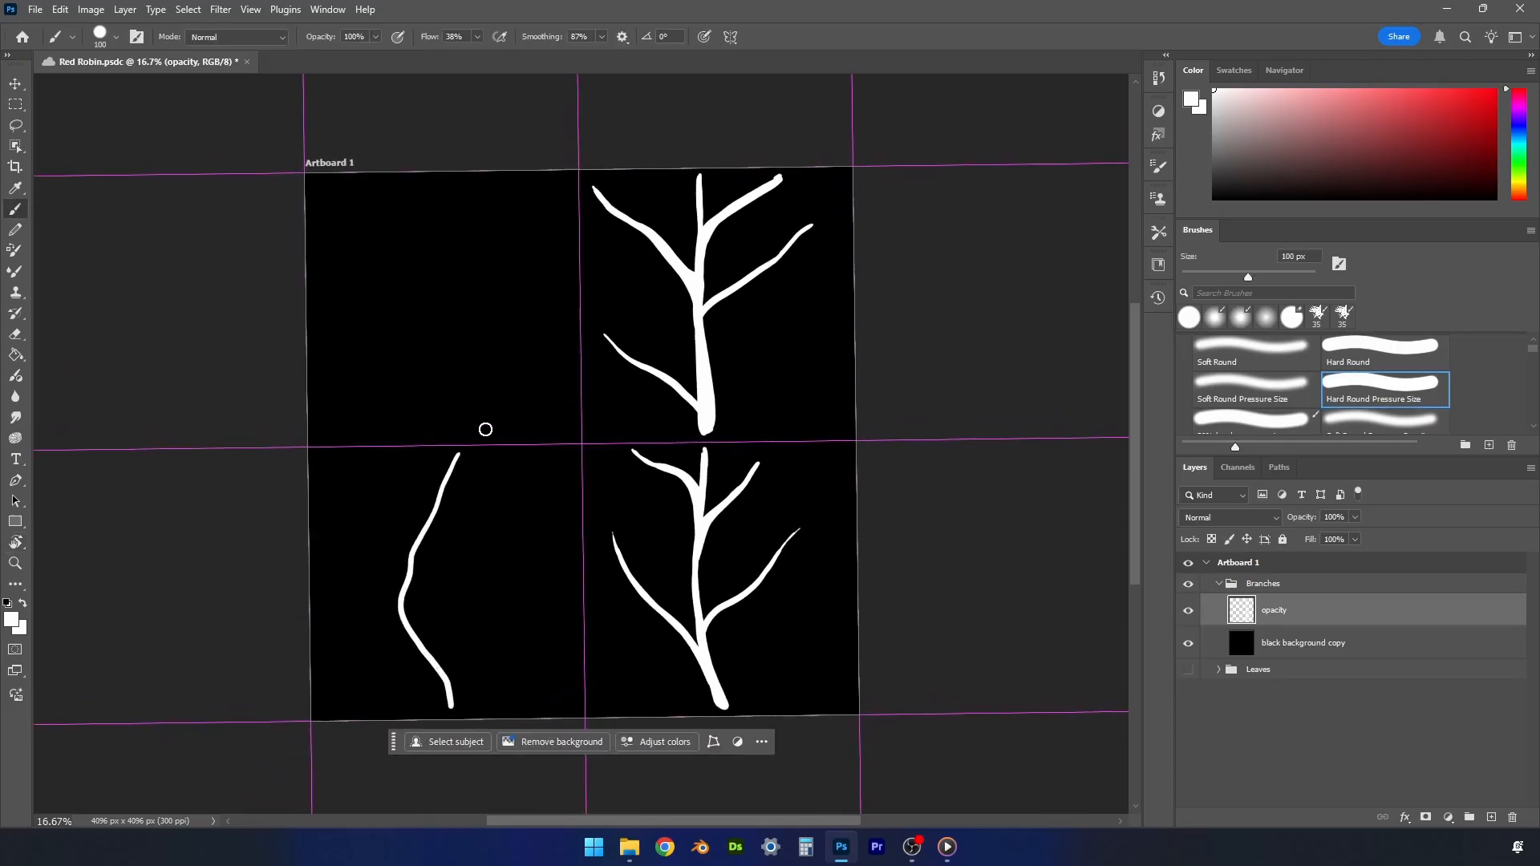
left_click_drag(435, 513, 551, 457)
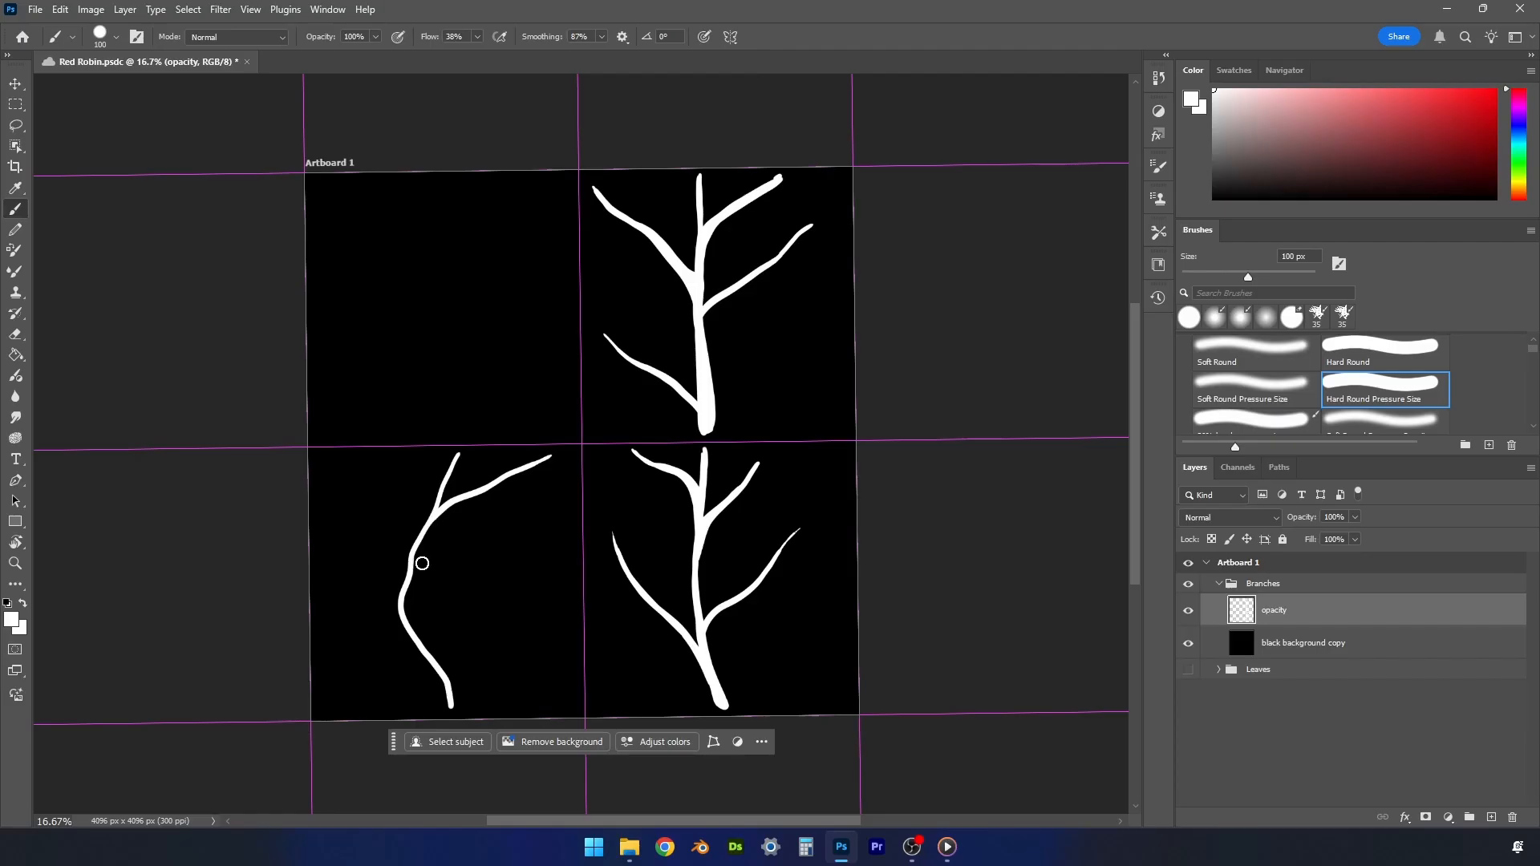
left_click_drag(412, 552, 348, 453)
- Erase the upper-left twig of the lower-left branch with a 90 px eraser at 100% opacity
key("e")
key("bracketleft")
key("bracketleft")
key("bracketleft")
left_click(303, 38)
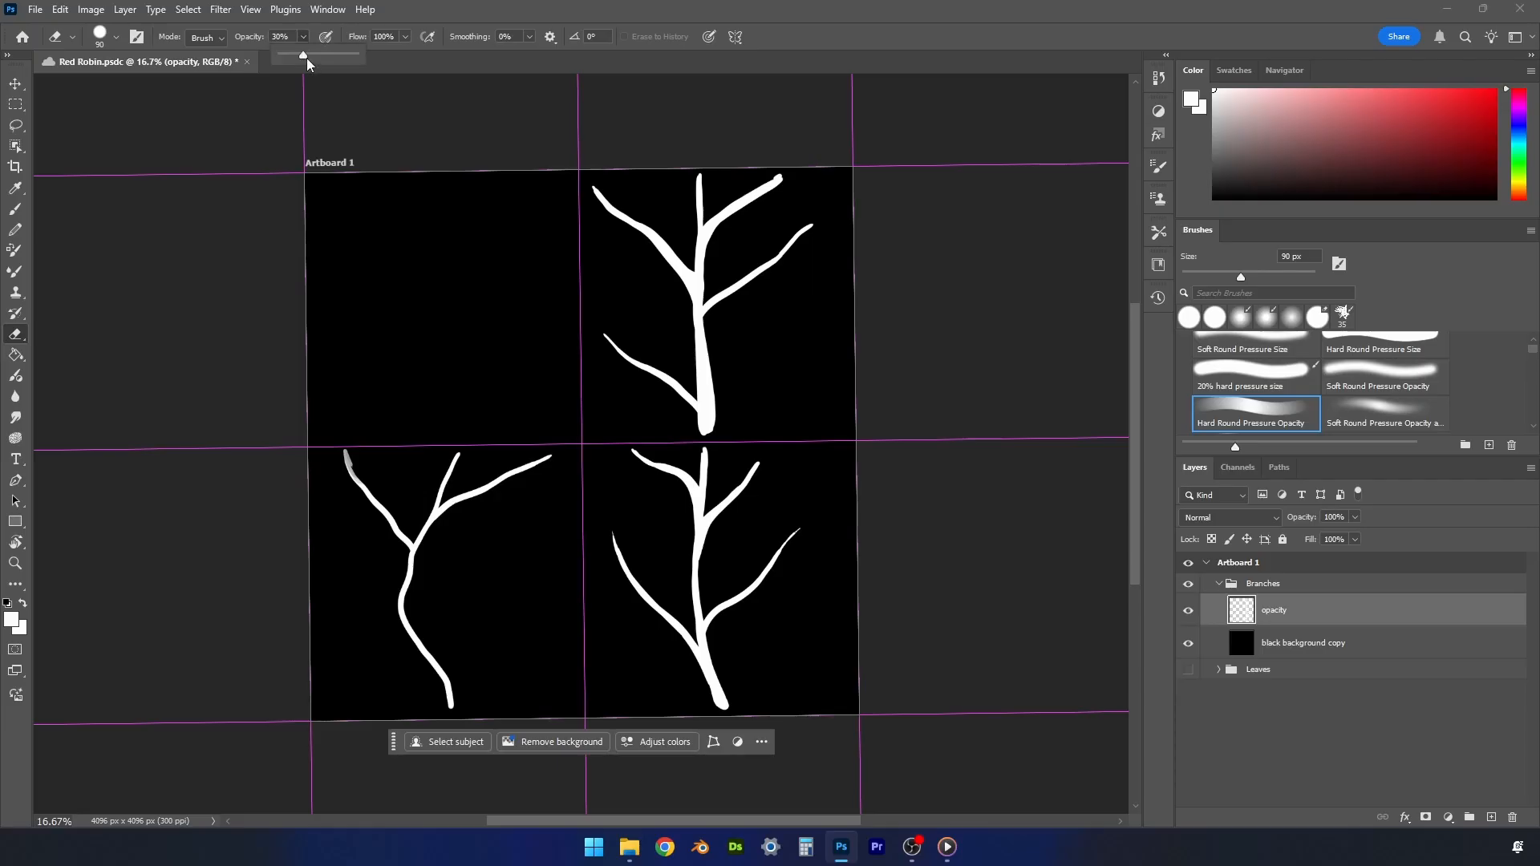
left_click_drag(305, 56, 698, 30)
left_click_drag(388, 470, 381, 457)
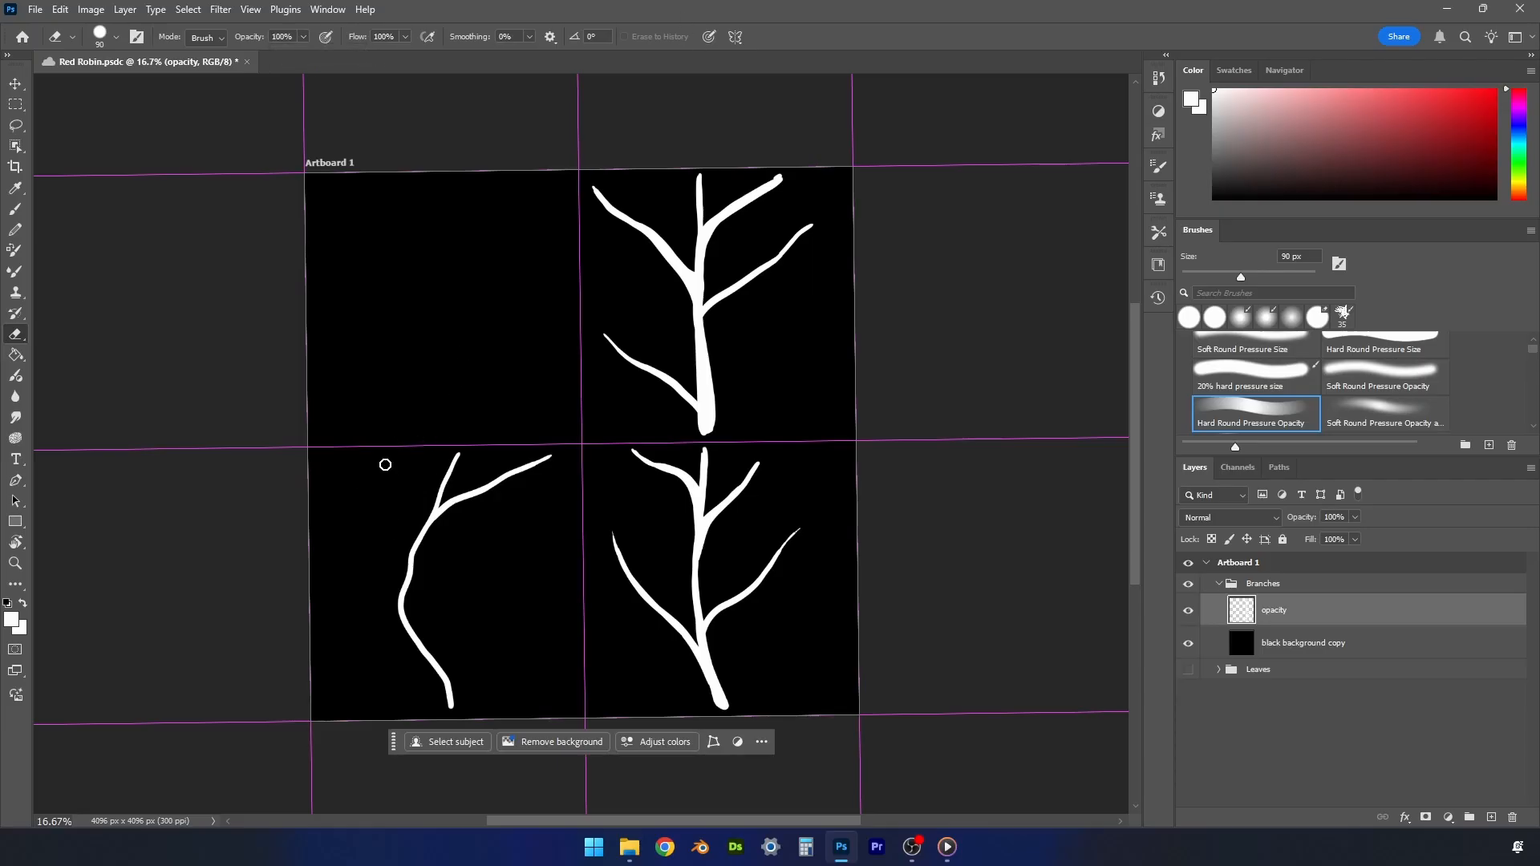
- Repaint the lower-left branch's upper-left twig more steeply, and add two twigs on the stem's right and one low on its left
key("b")
left_click_drag(411, 567, 371, 450)
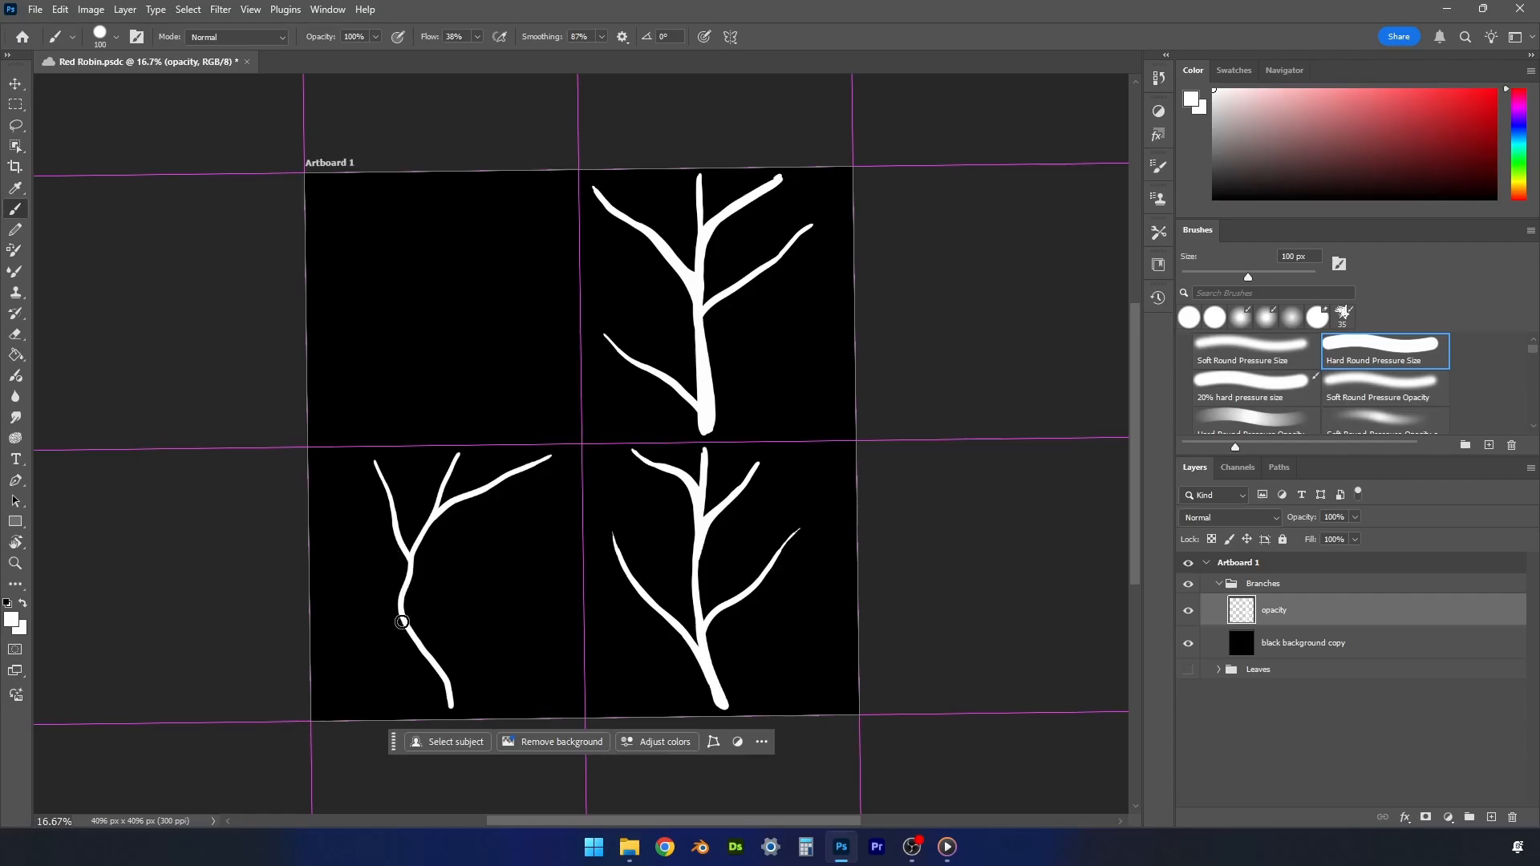
mouse_move(403, 617)
left_mouse_down()
mouse_move(331, 686)
mouse_move(402, 607)
mouse_move(518, 557)
left_mouse_up()
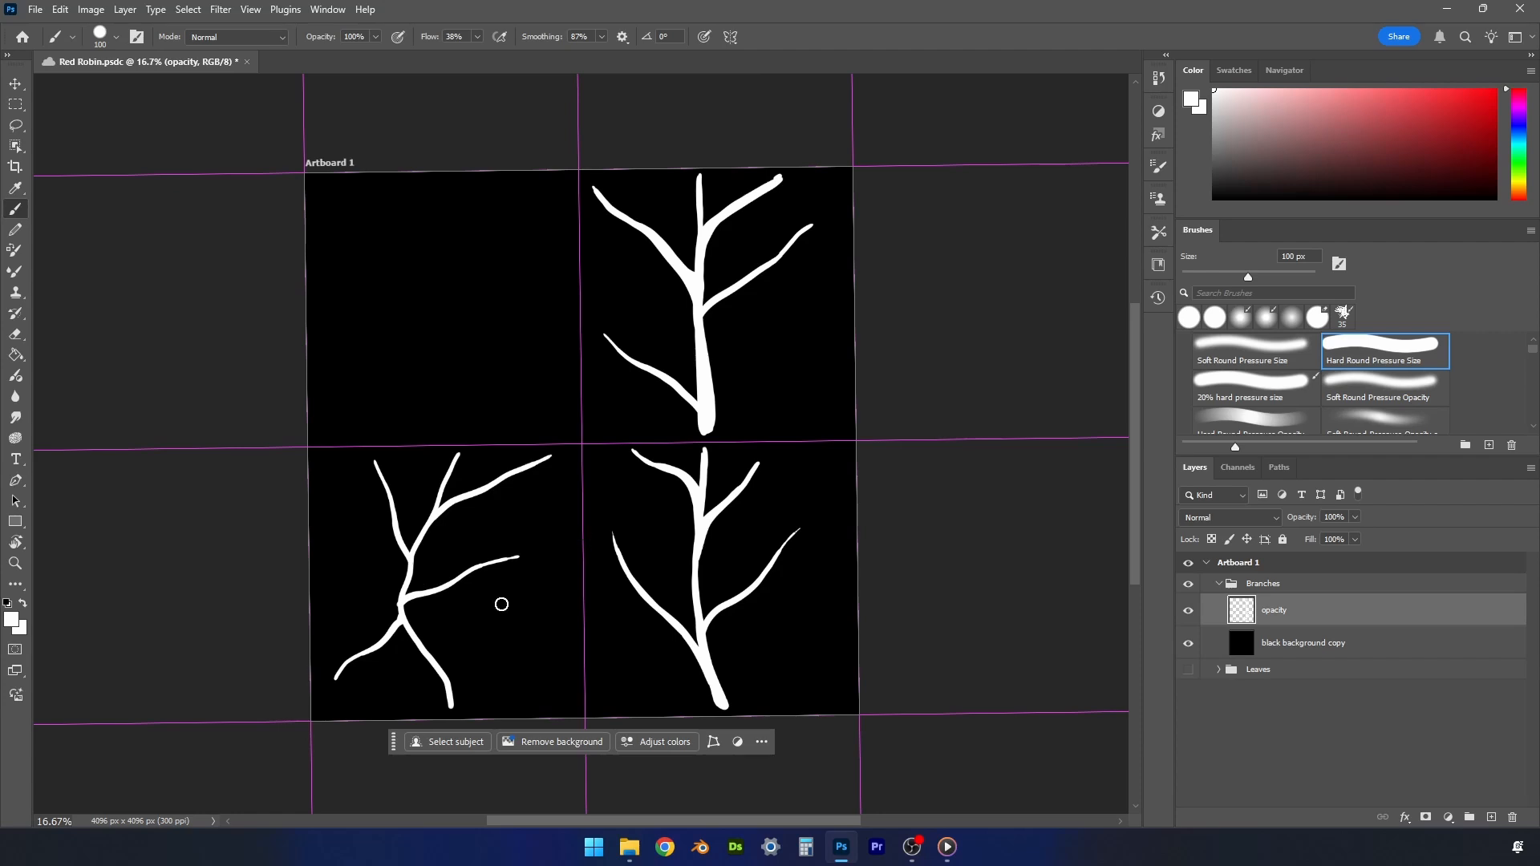
left_click_drag(436, 658, 562, 594)
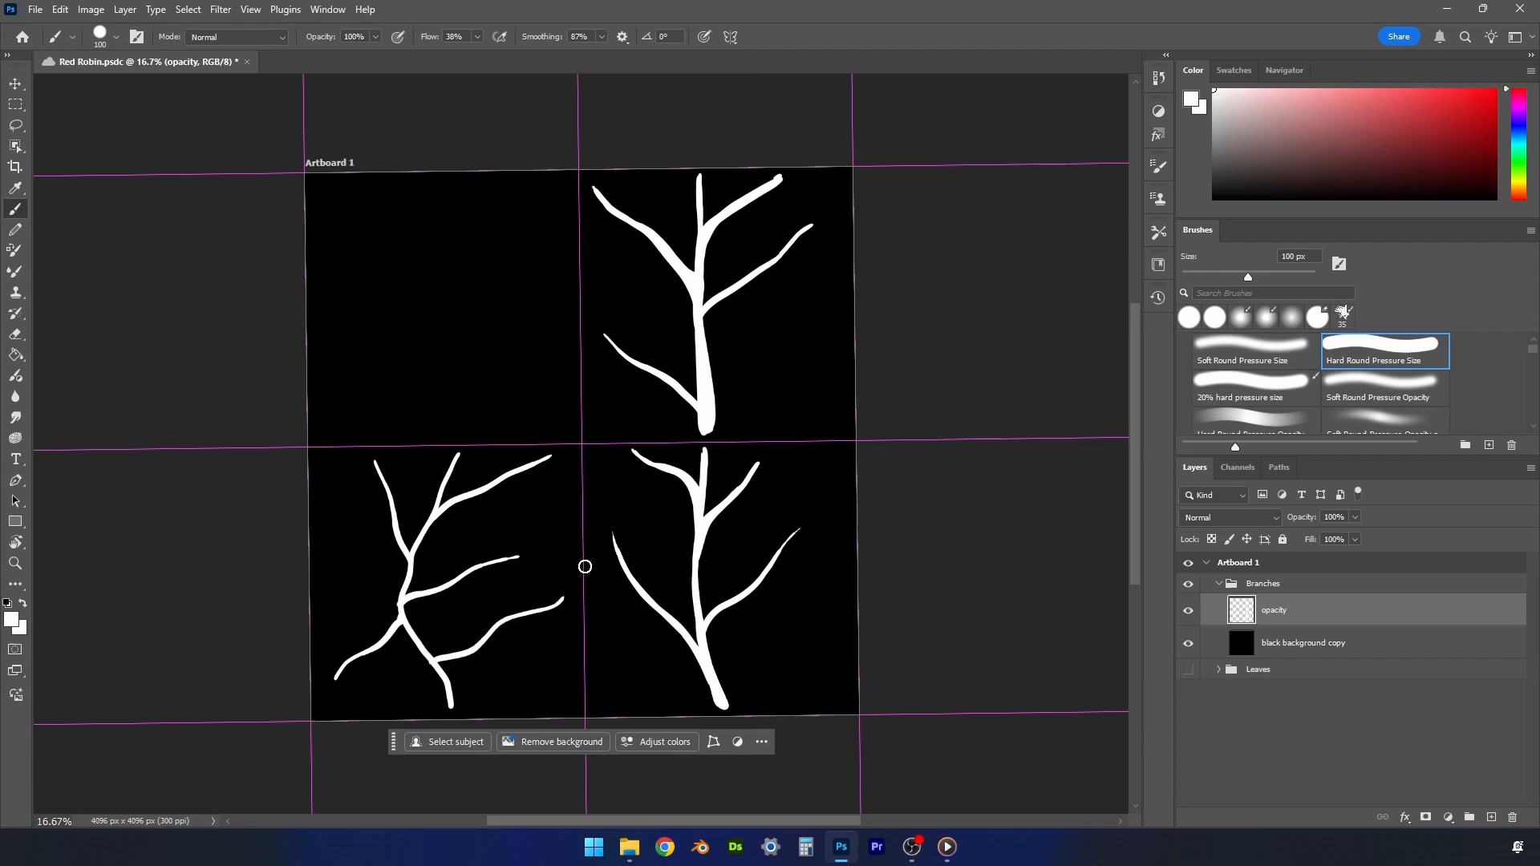
- Paint a branch in the upper-left quadrant whose stem bends left at the top, with two twigs on each side
mouse_move(423, 439)
left_mouse_down()
mouse_move(417, 275)
mouse_move(365, 183)
left_mouse_up()
left_click_drag(433, 388, 563, 261)
left_click_drag(422, 292, 529, 189)
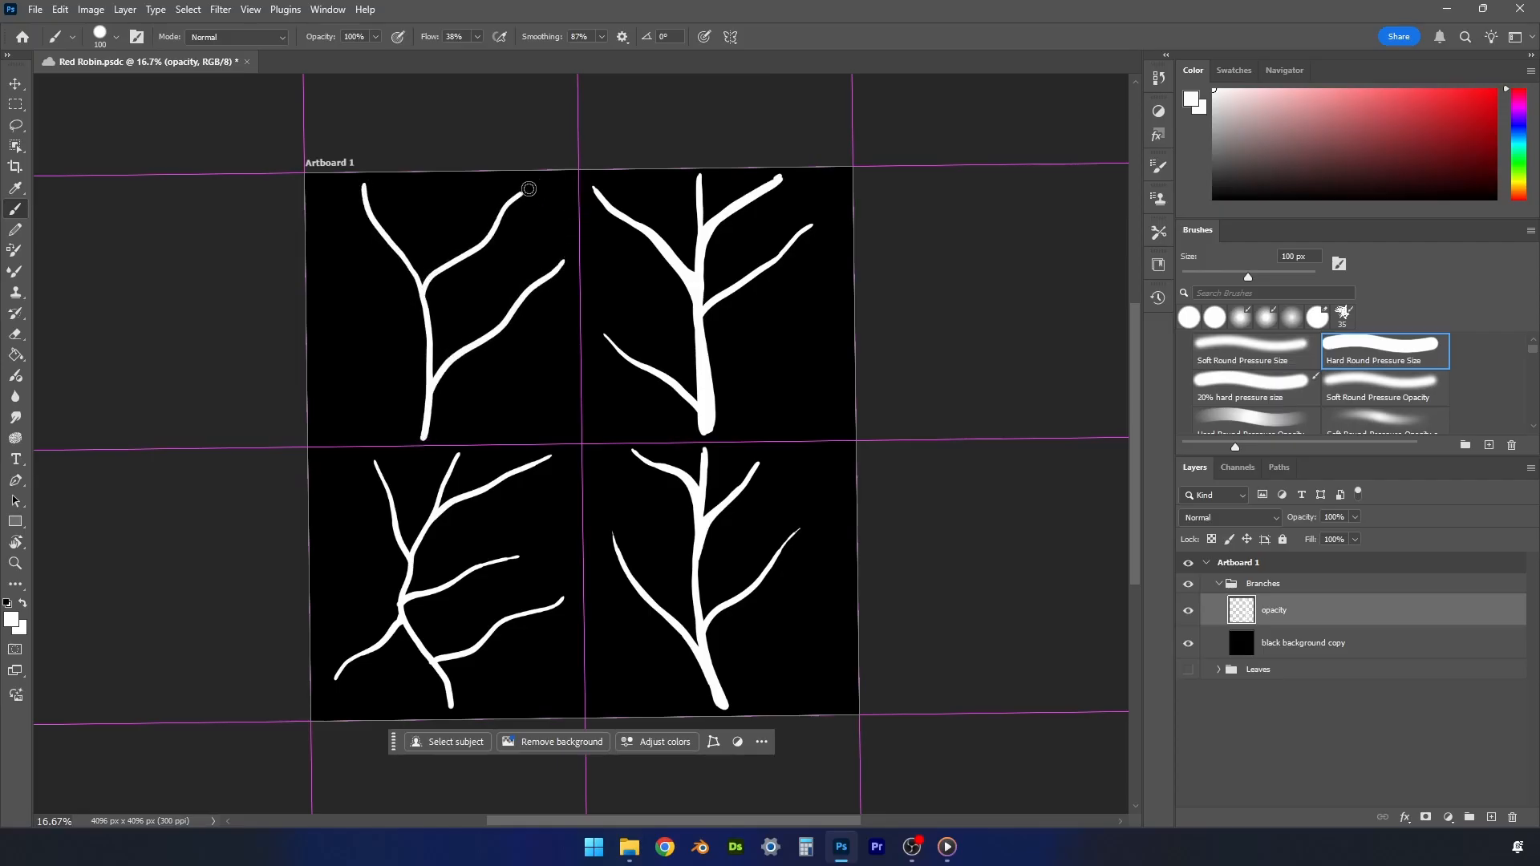
left_click_drag(422, 343, 322, 262)
left_click_drag(425, 405, 335, 419)
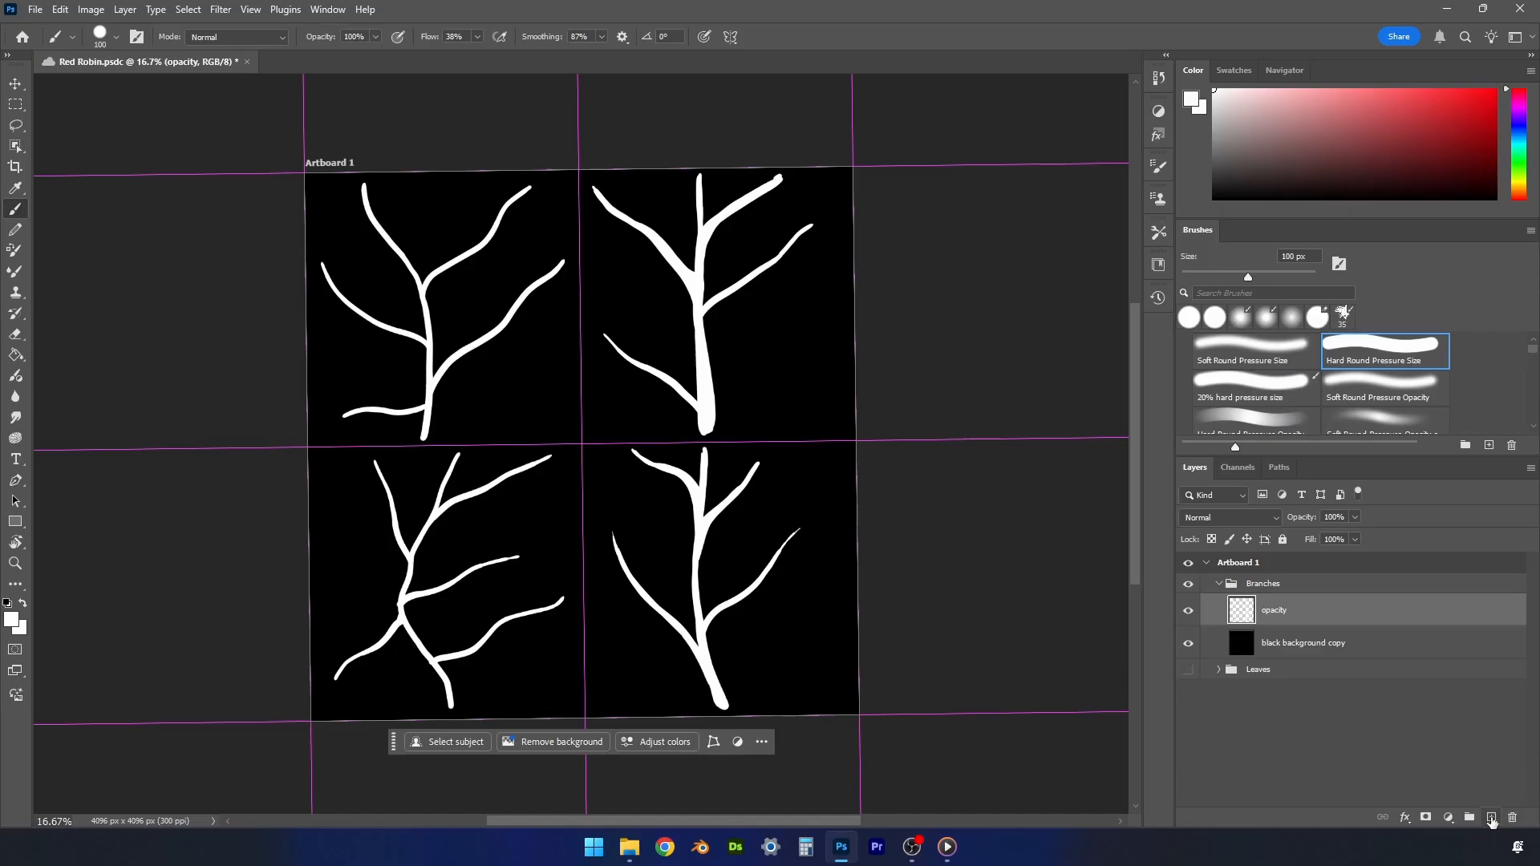
- Add a new layer named "base" above the opacity layer in the Branches group
left_click(1491, 817)
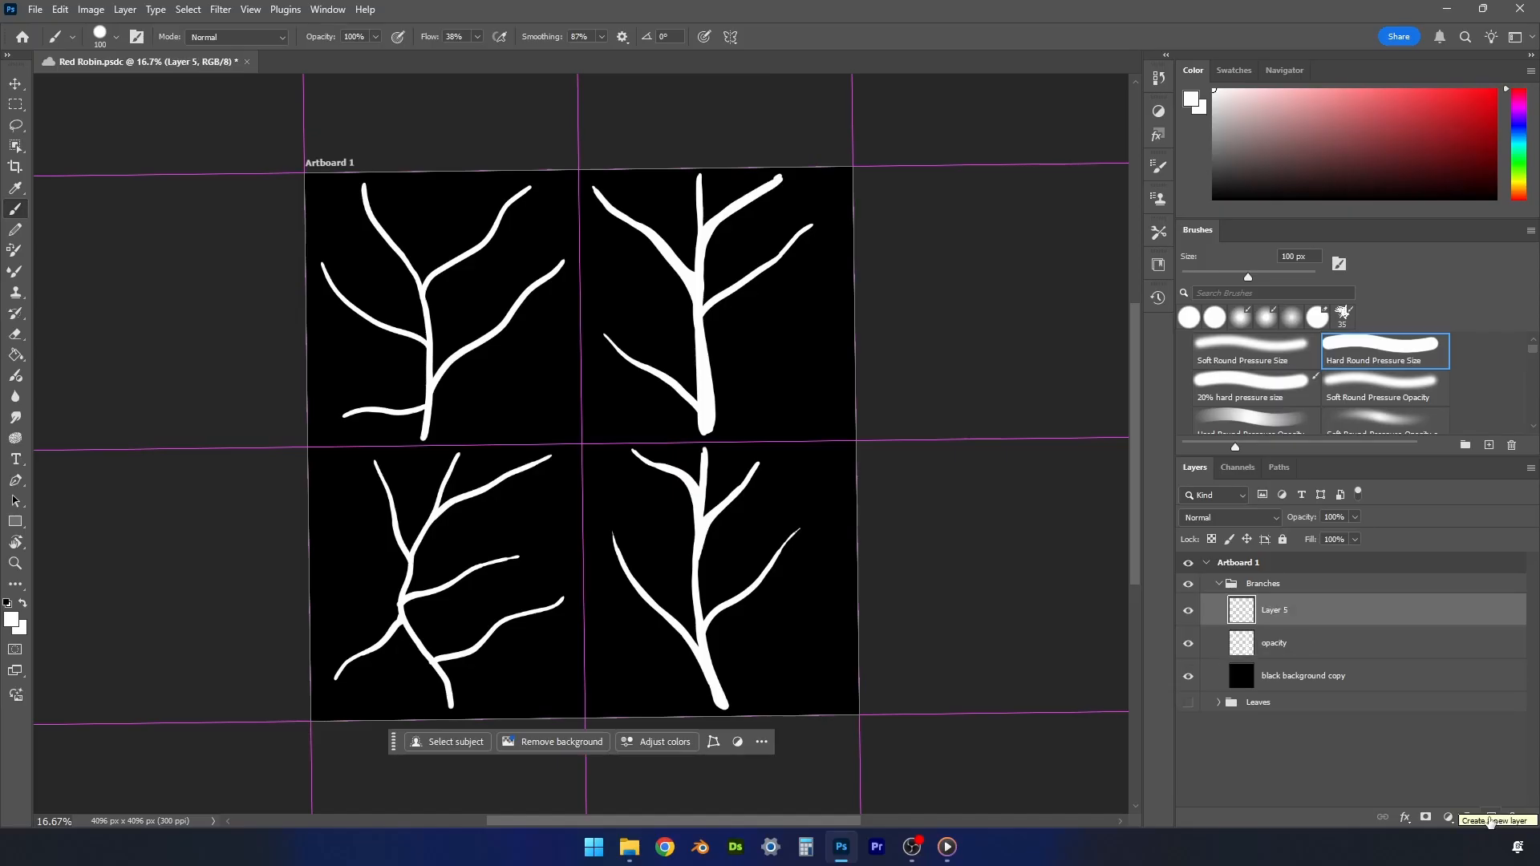
double_click(1285, 613)
type("b")
key("Return")
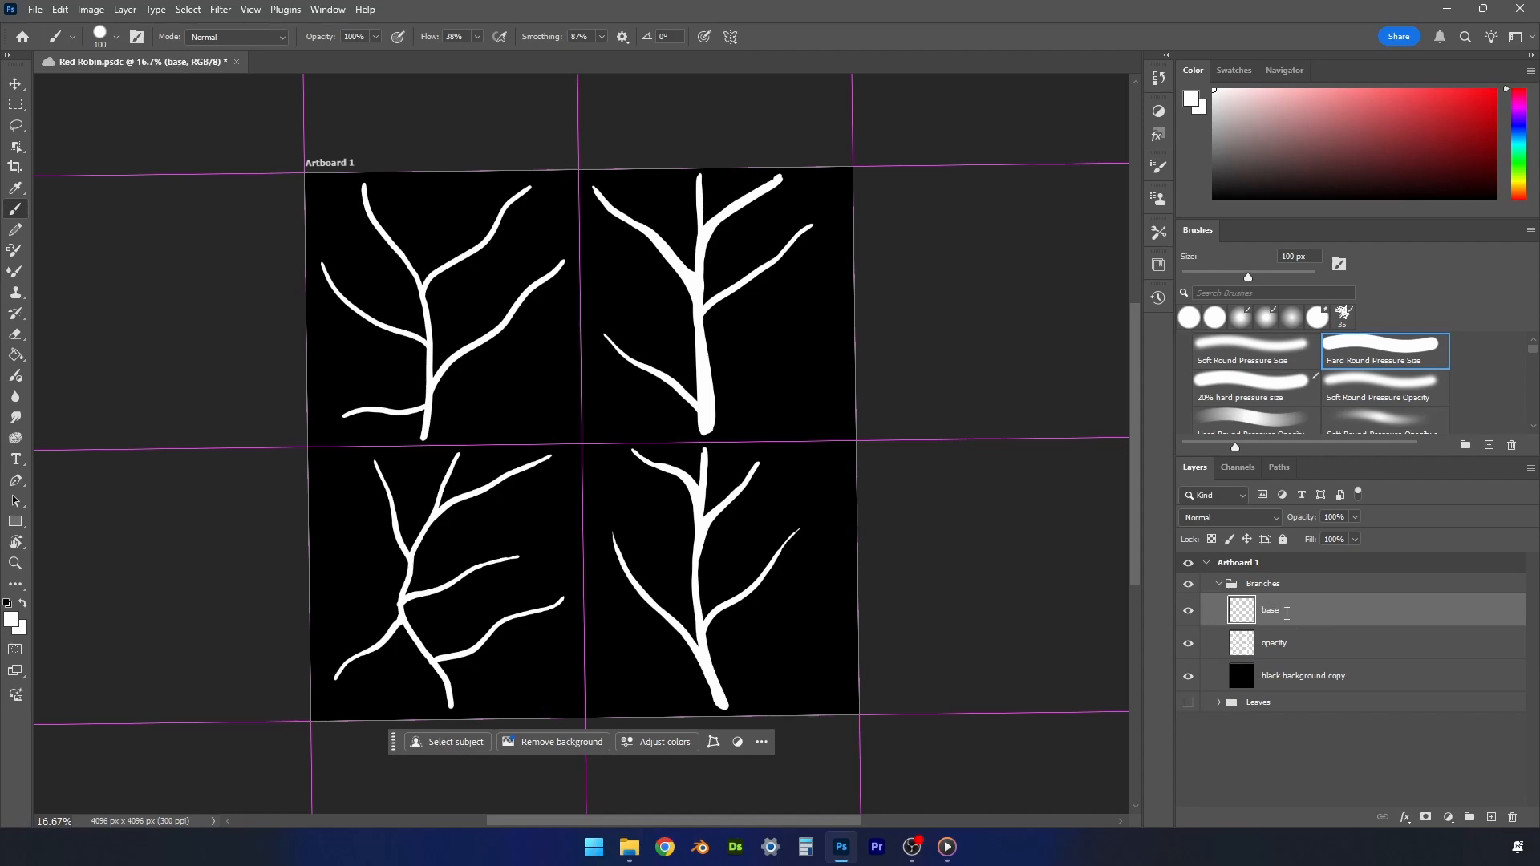
- Make the opacity layer in Branches active and choose the Eraser tool
left_click(1283, 642)
key("e")
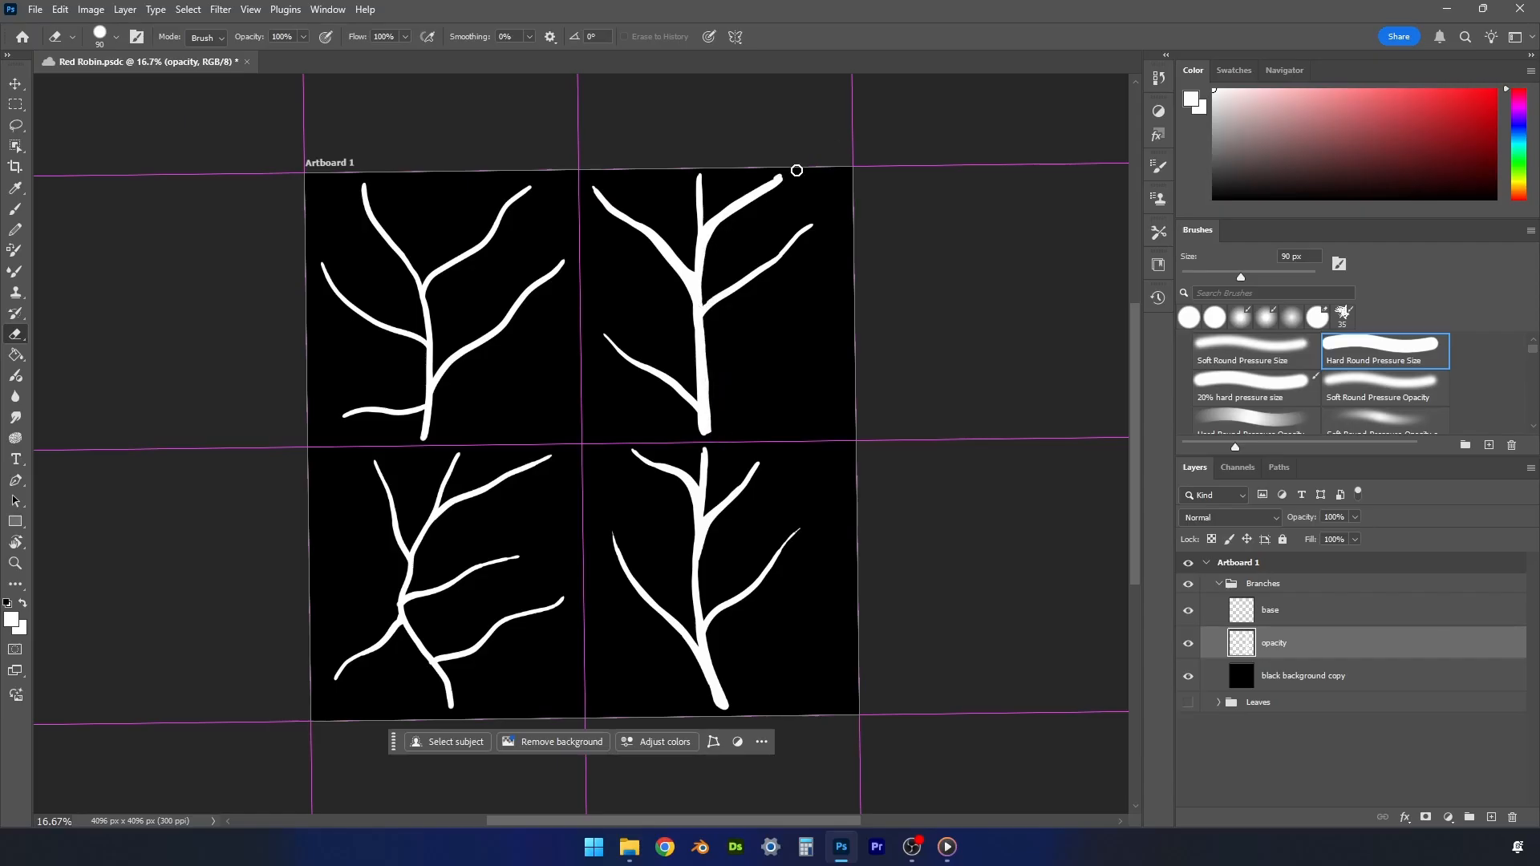
- Erase excess paint on the opacity layer at the upper-right branch's top-right twig tip and the lower-right branch's top tip
left_click_drag(746, 190, 813, 169)
left_click_drag(698, 471, 703, 441)
key("b")
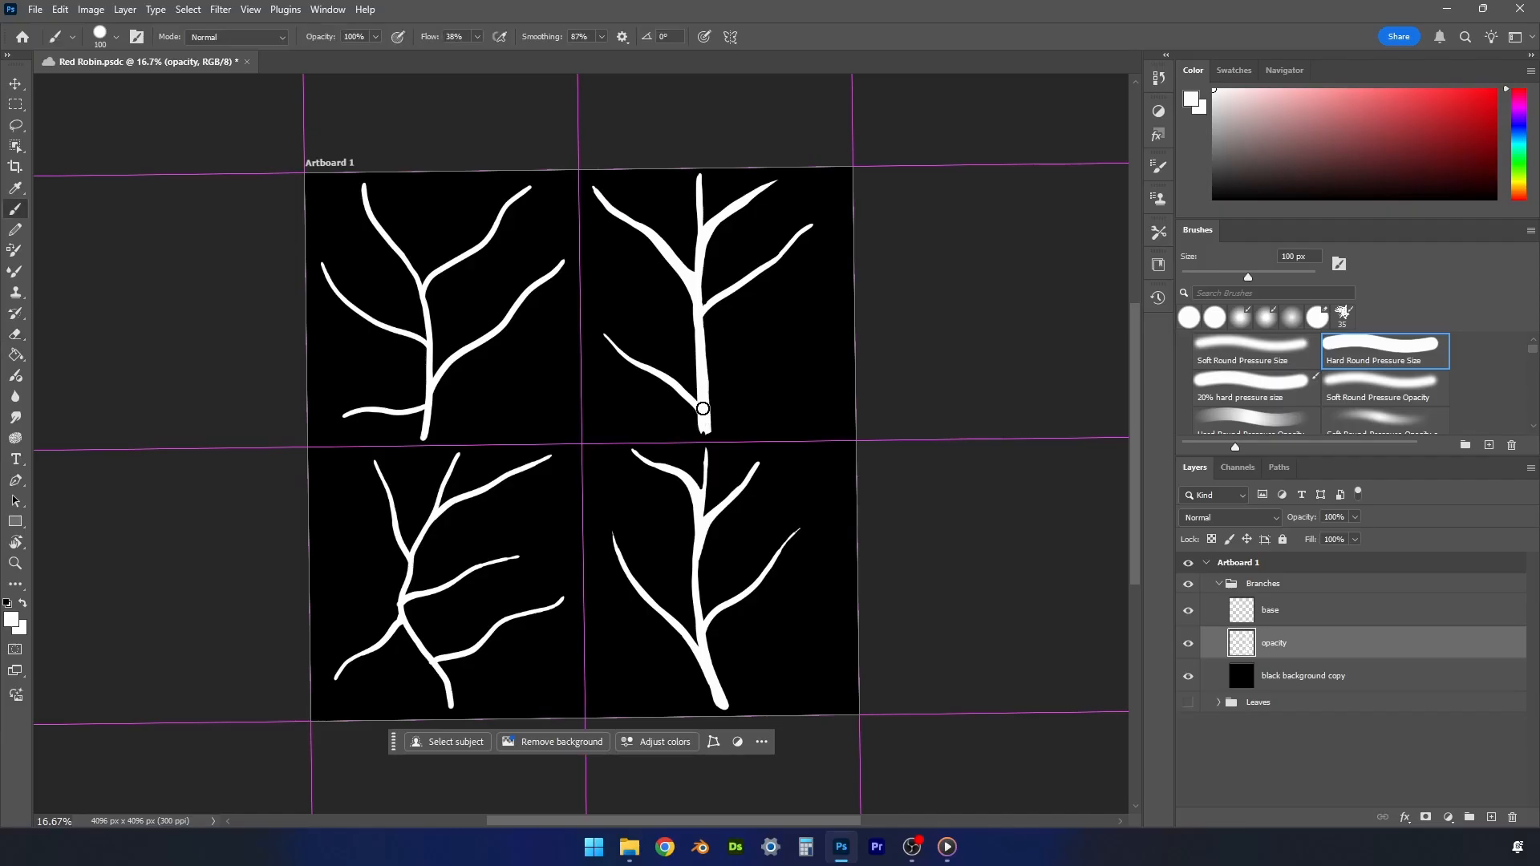
key("e")
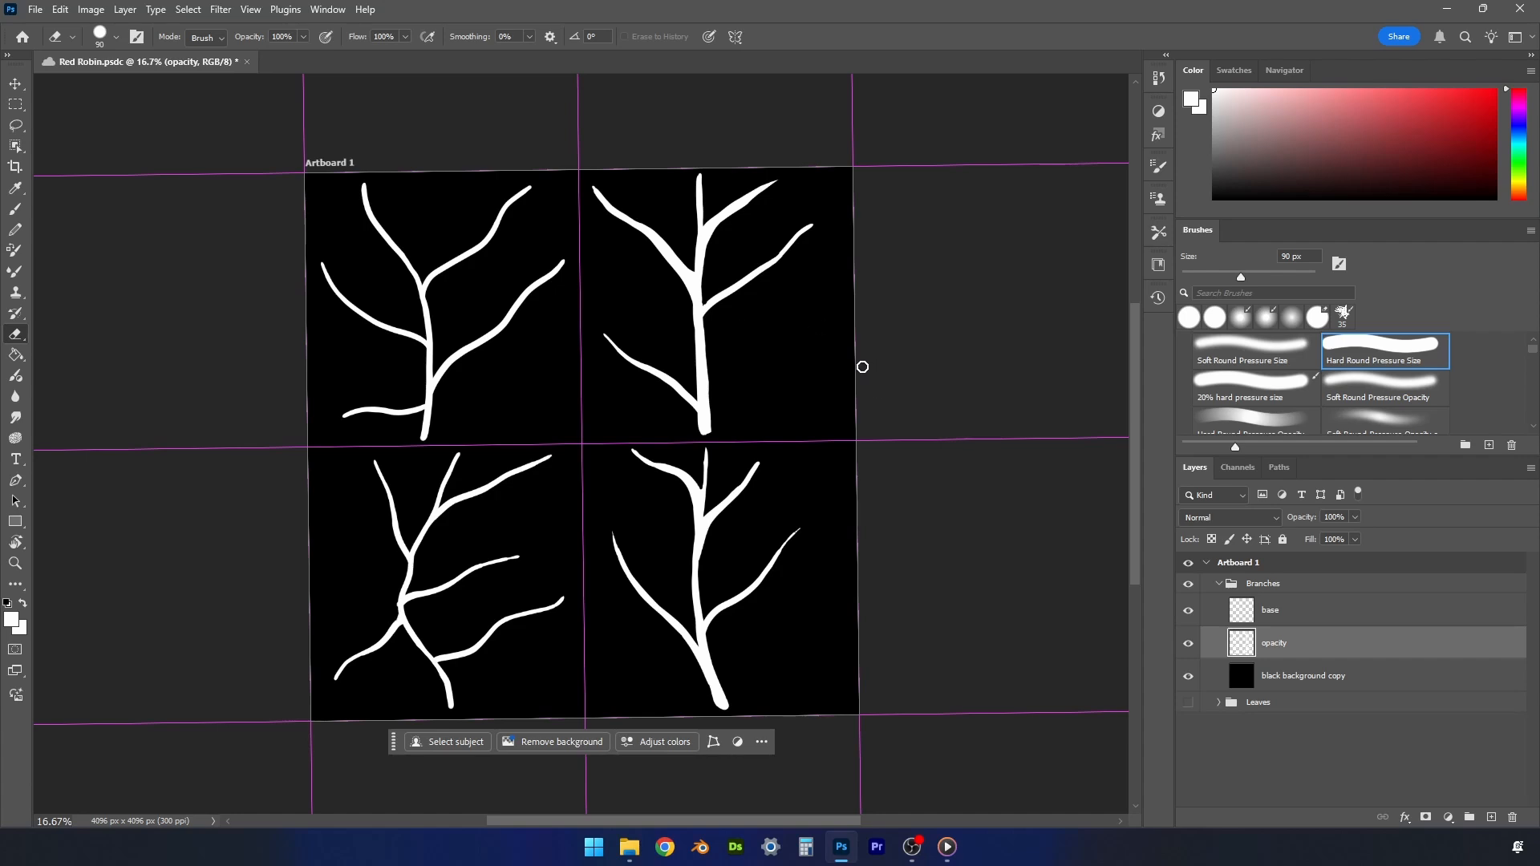
- Fill the base layer in the Branches group with a golden brown using the Paint Bucket
left_click(1272, 611)
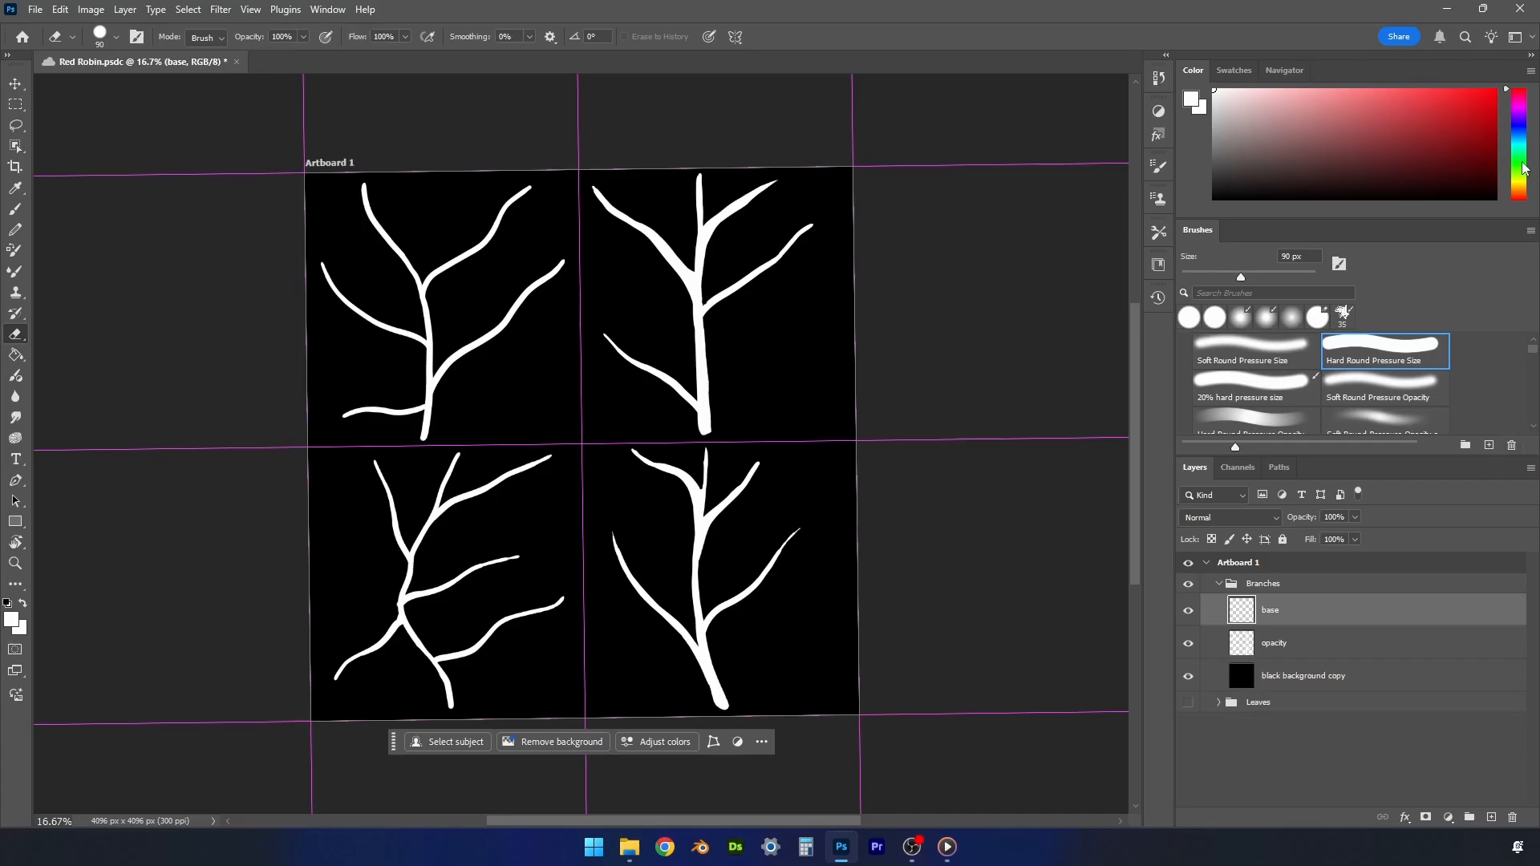
left_click_drag(1516, 178, 1517, 191)
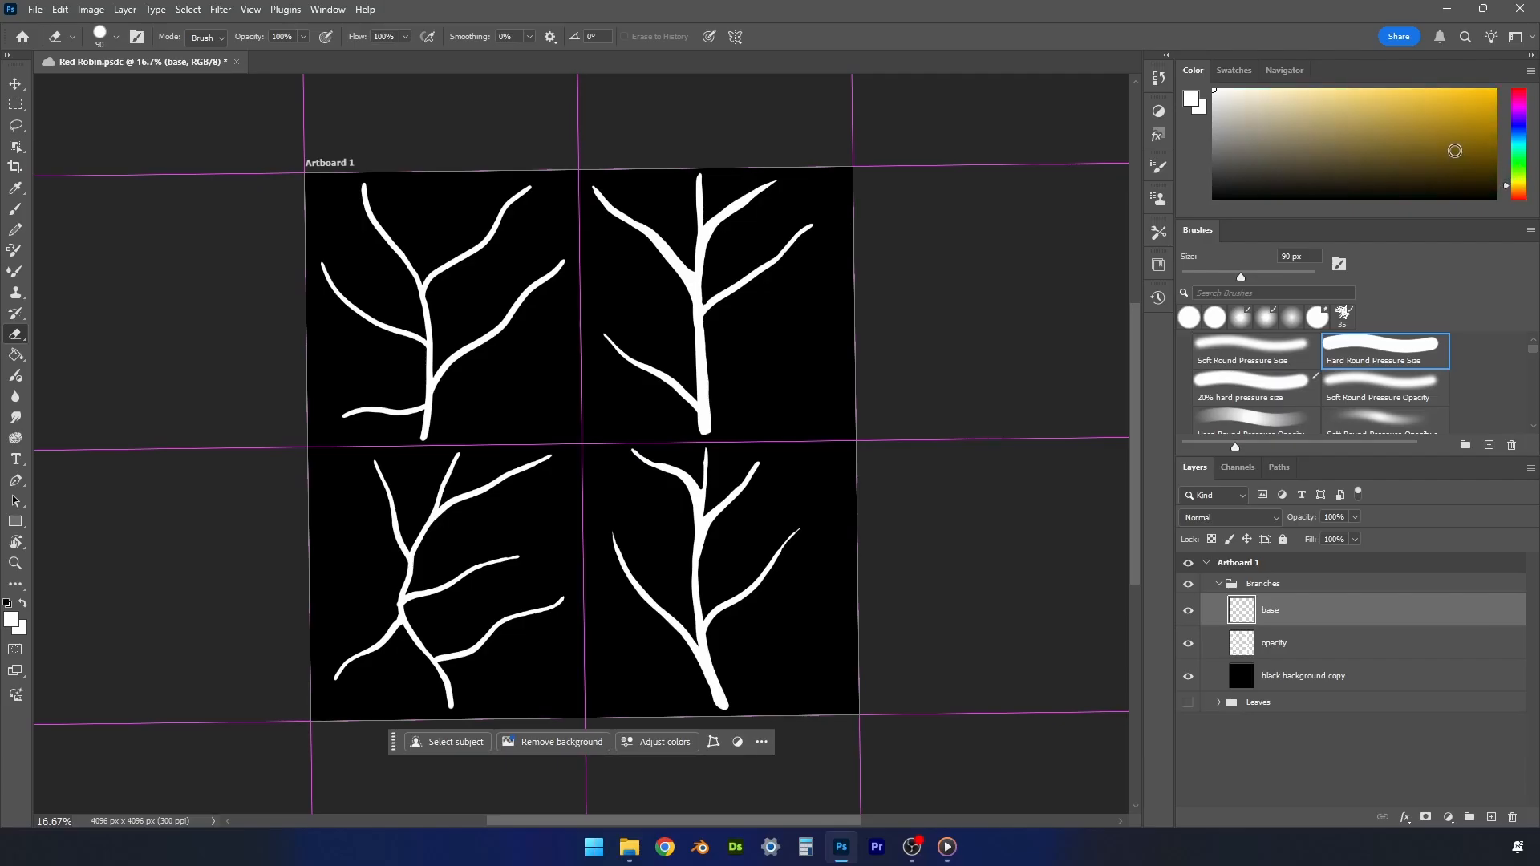
left_click_drag(1448, 141, 1436, 138)
left_click(15, 354)
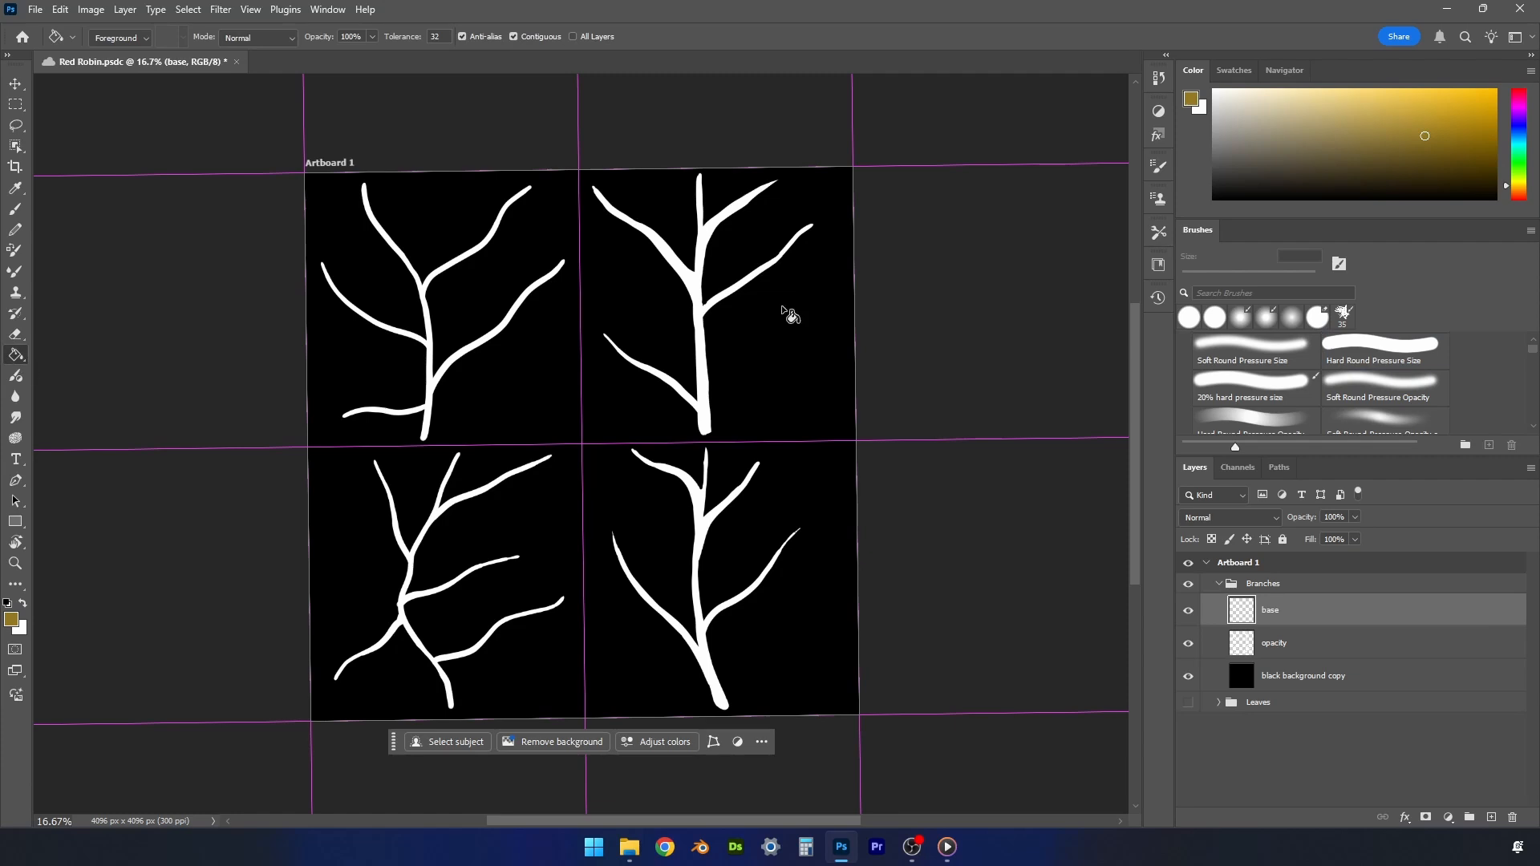
left_click(705, 308)
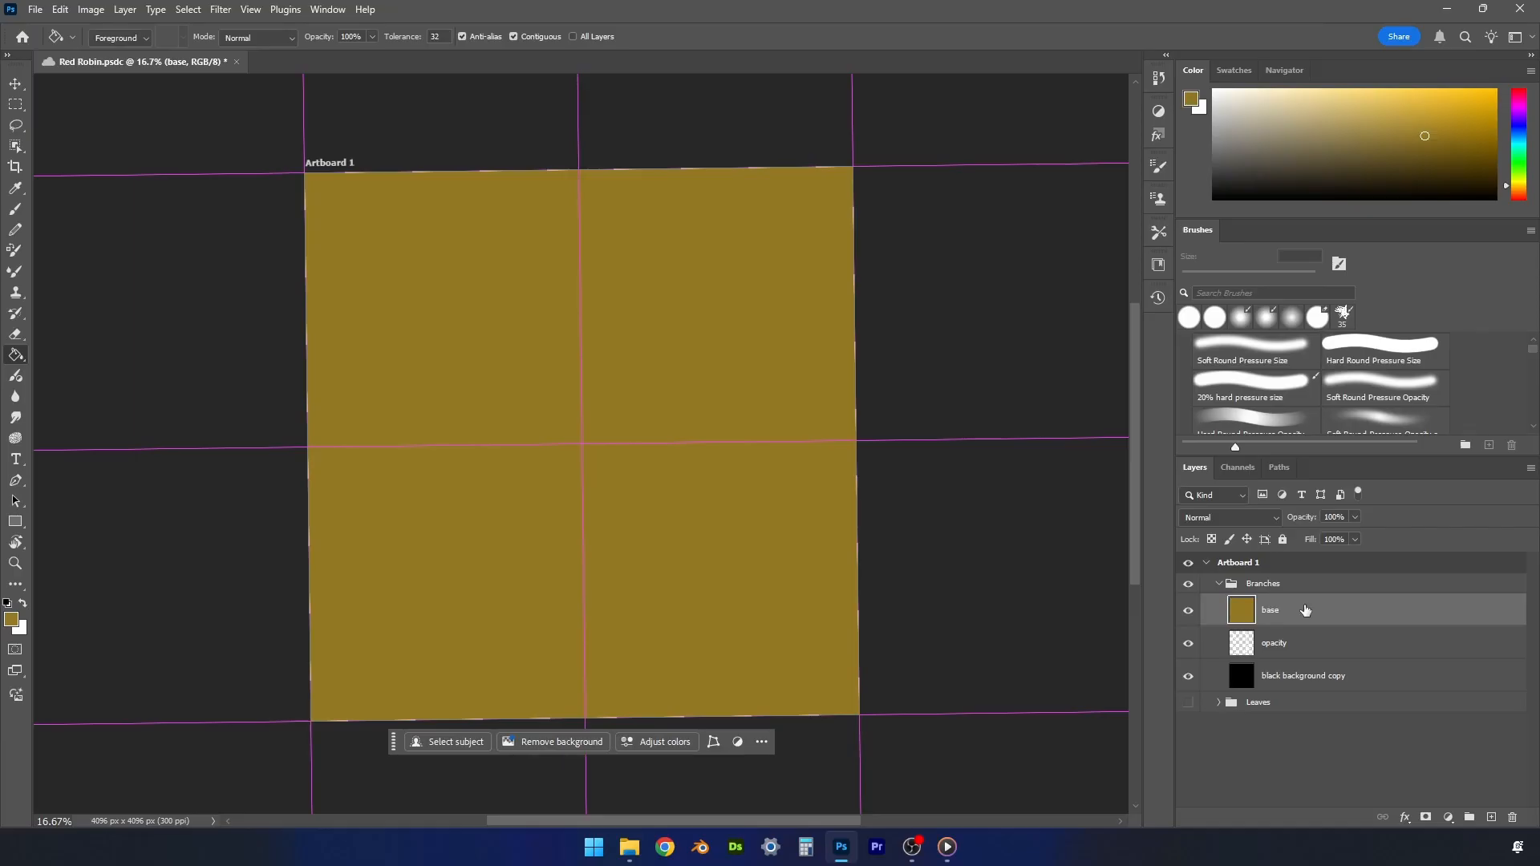
- Add a layer named "color" above base and clip both the color and base layers to the opacity layer
left_click(1492, 818)
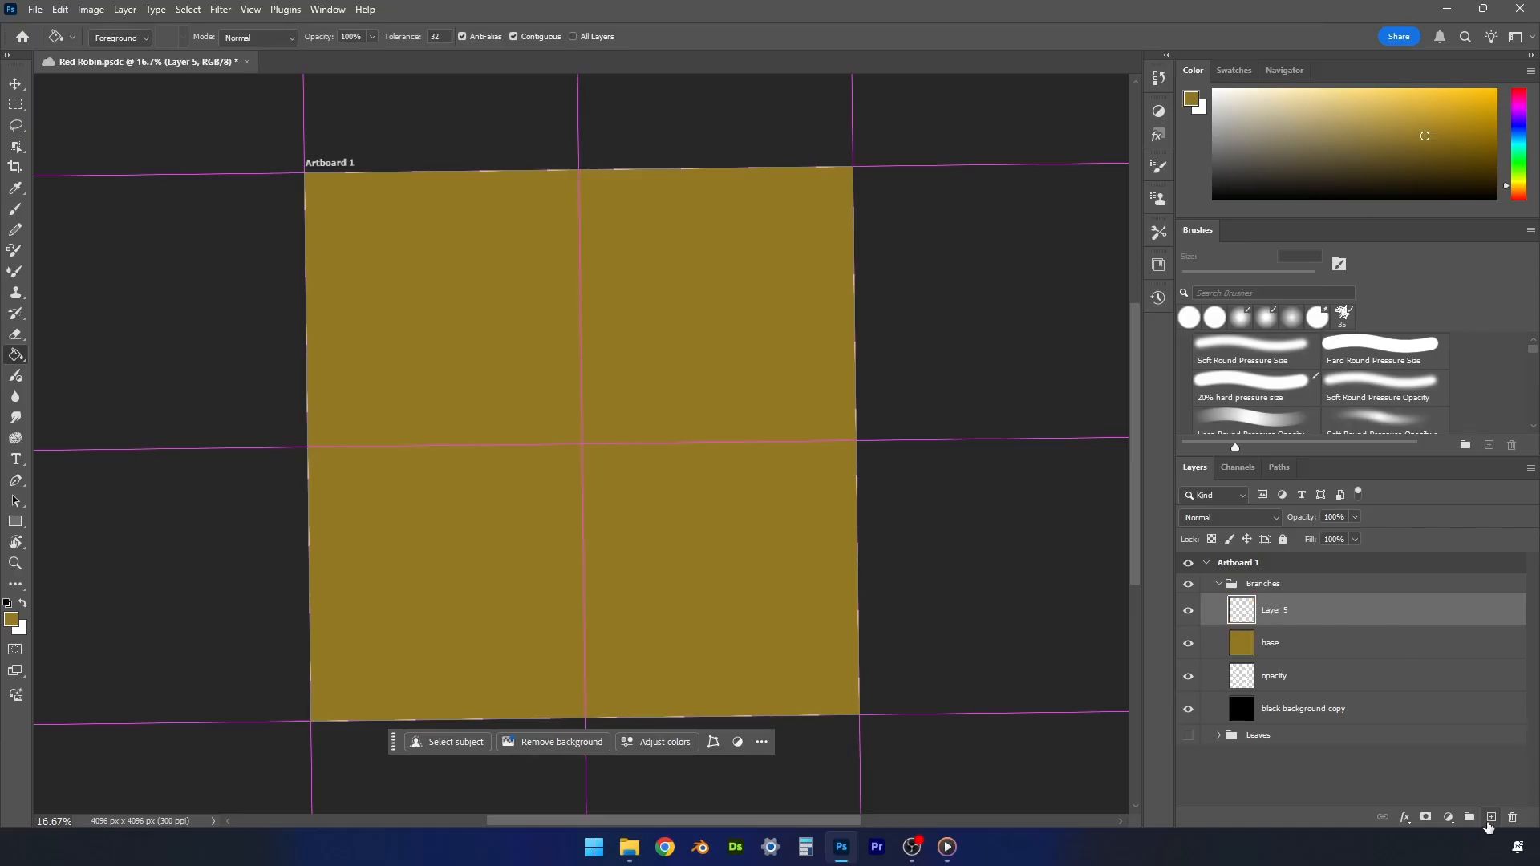
double_click(1277, 611)
key("Return")
left_click(1277, 641, "ctrl")
right_click(1277, 642)
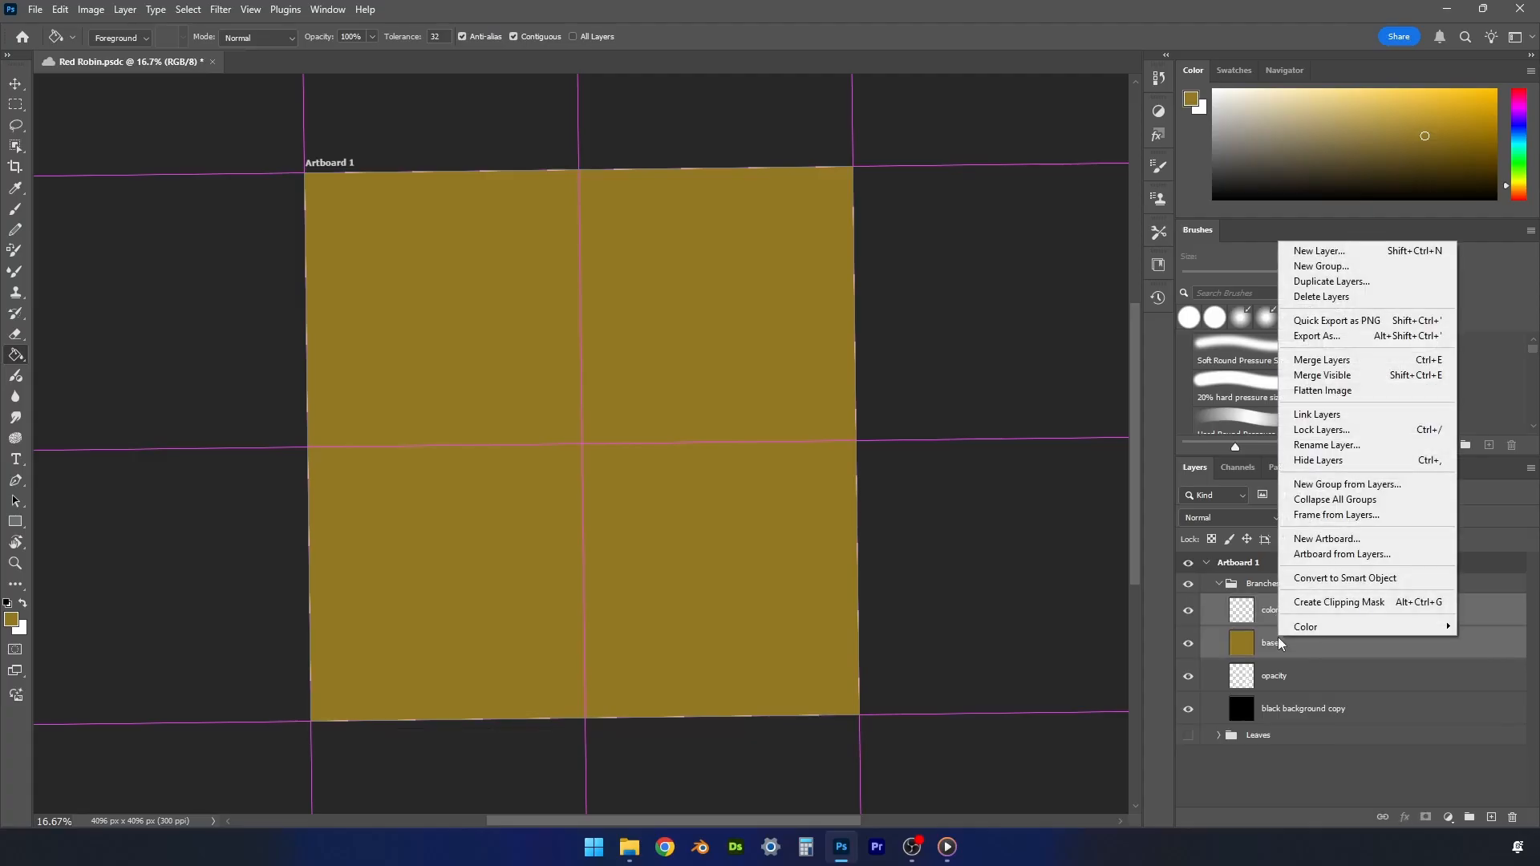
left_click(1317, 604)
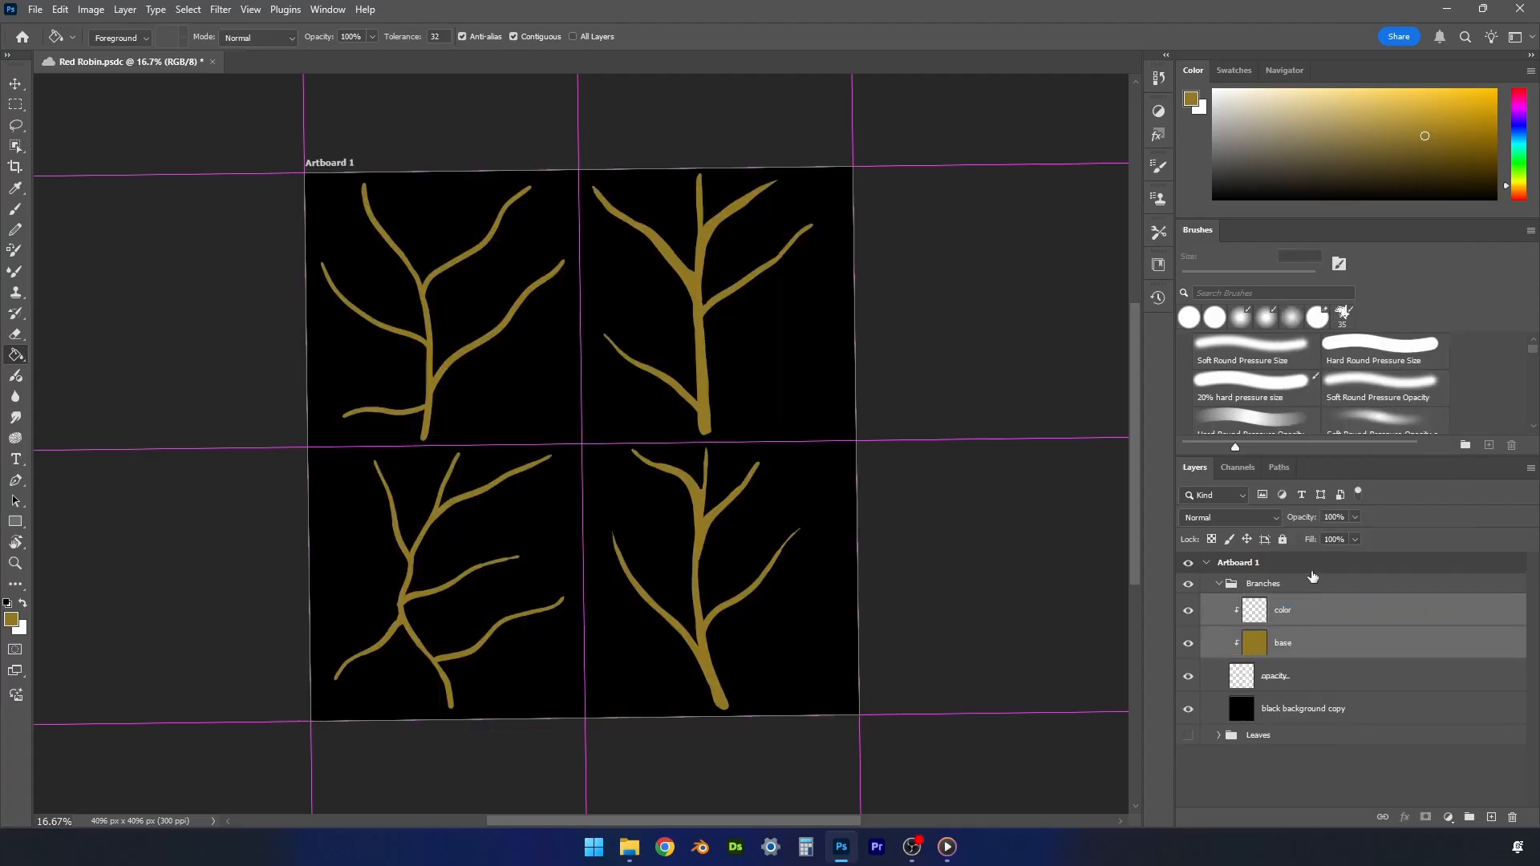
- Shade the lower-right branch's stem base in dark brown on the color layer with the Soft Round Pressure Opacity brush at 125 px
left_click(1287, 611)
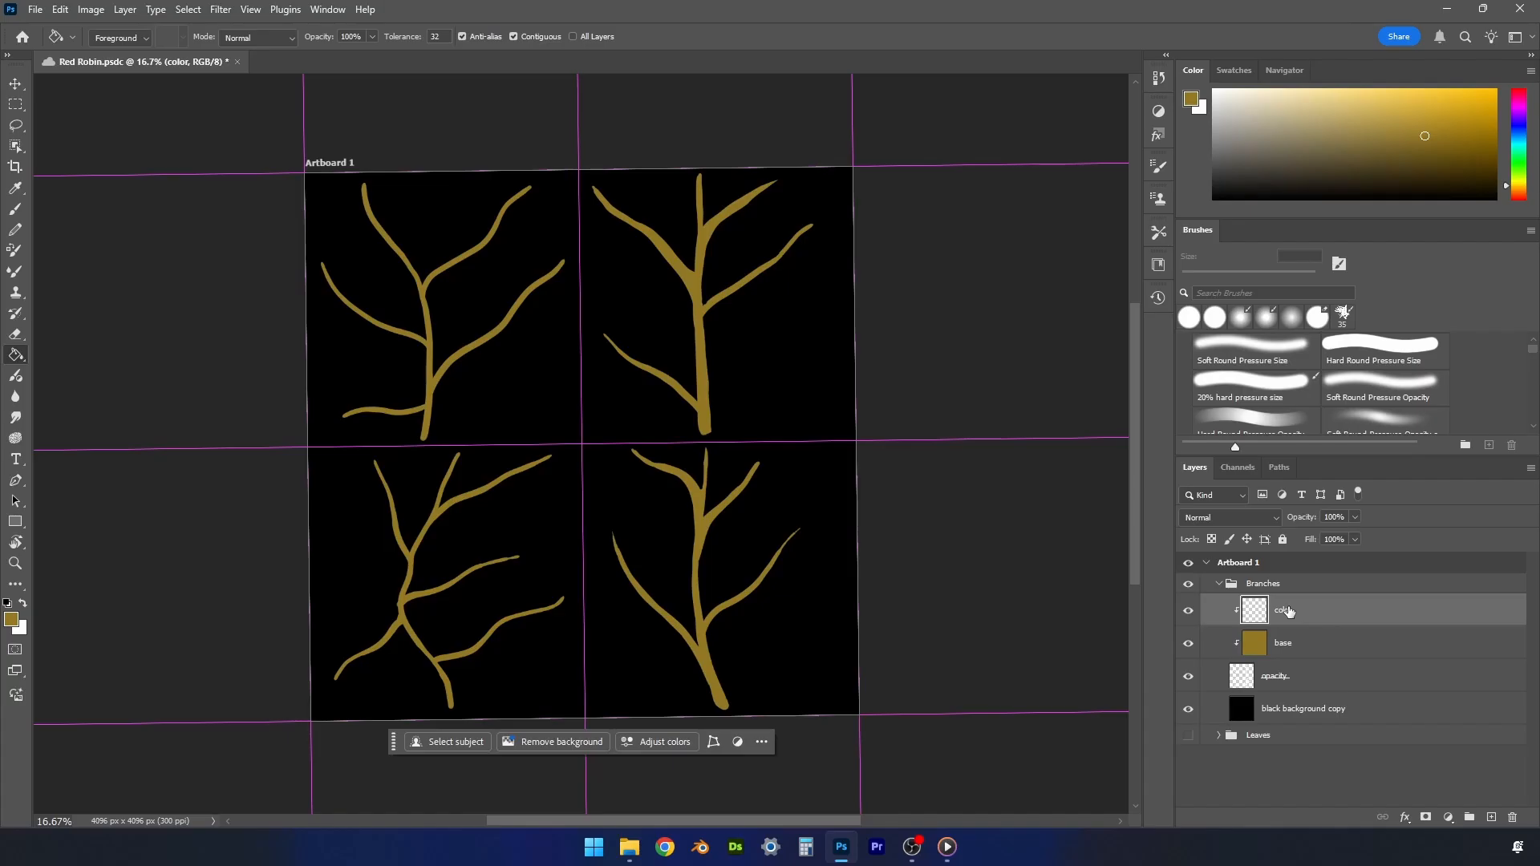
left_click(1411, 388)
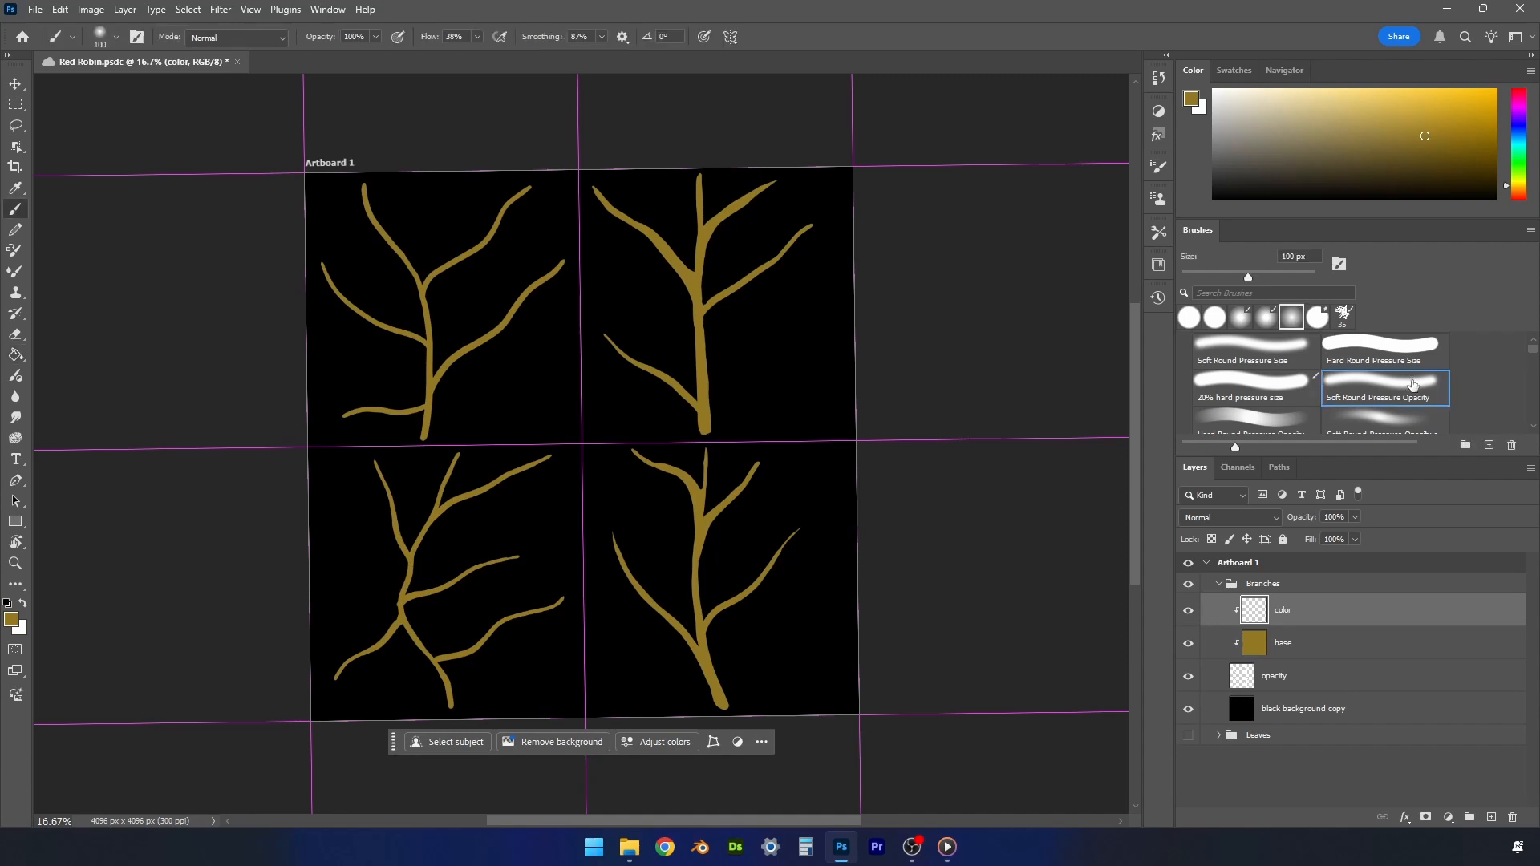
left_click(1432, 161)
left_click_drag(730, 708, 713, 668)
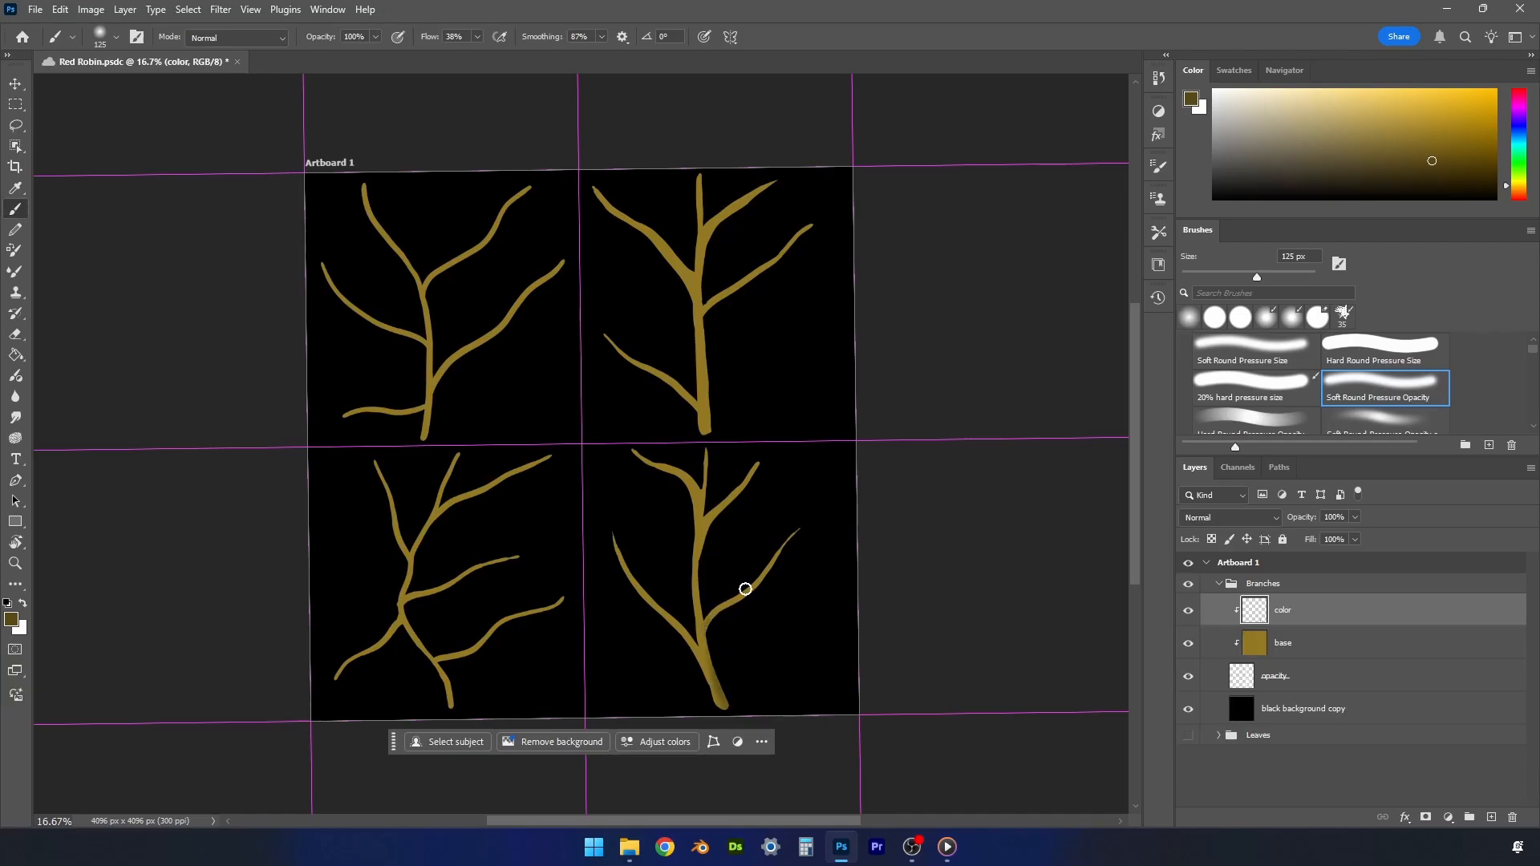
- Shade the lower-right branch's lower right twig in dark brown with the 20% hard pressure size brush at 80 px
key("z")
mouse_move(729, 623)
left_mouse_down()
mouse_move(791, 618)
mouse_move(777, 619)
left_mouse_up()
key("b")
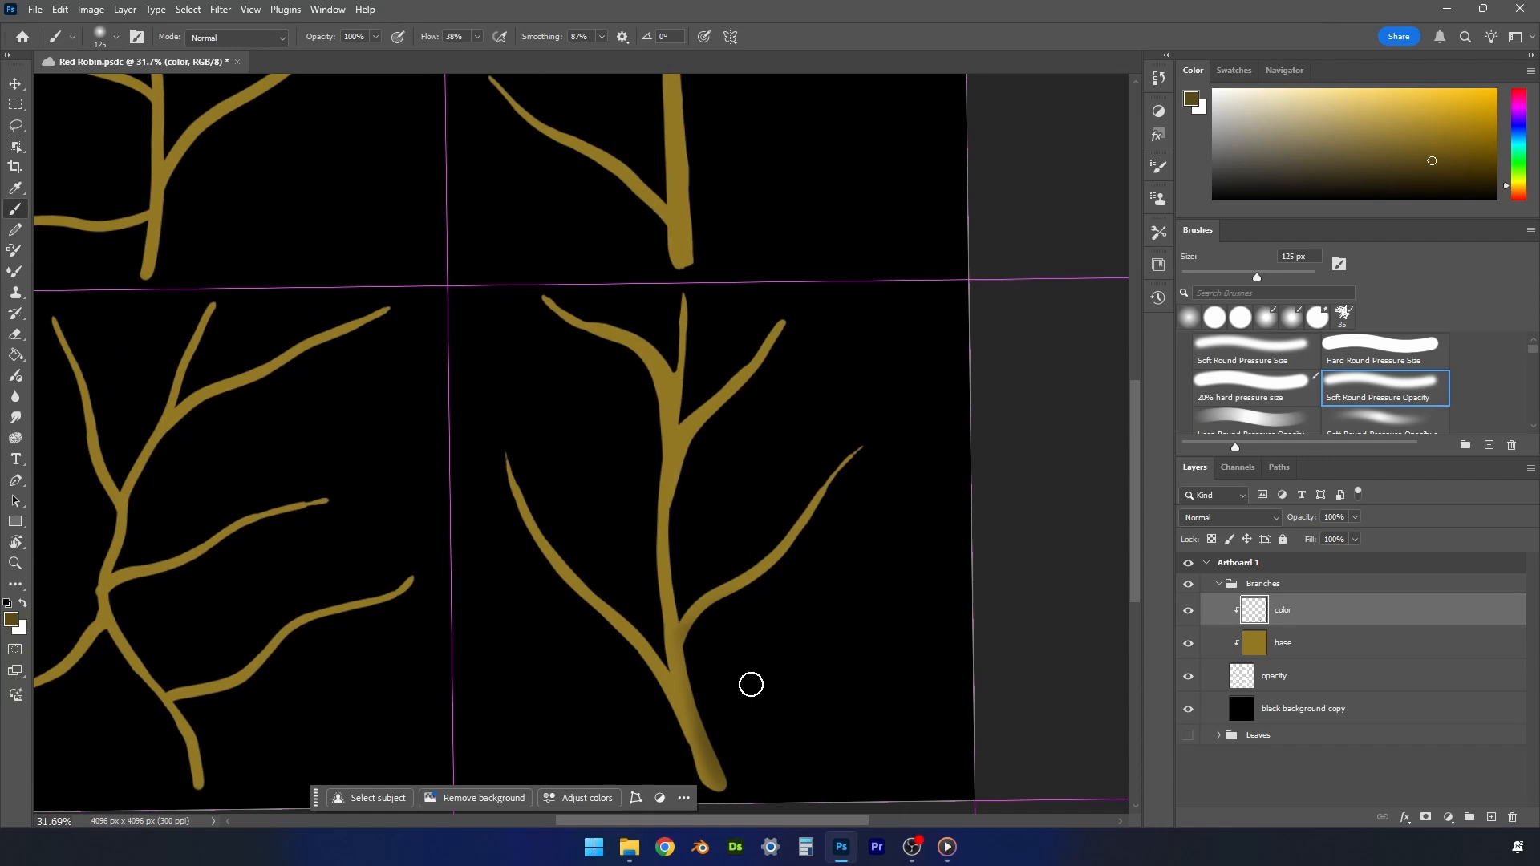
left_click(1270, 387)
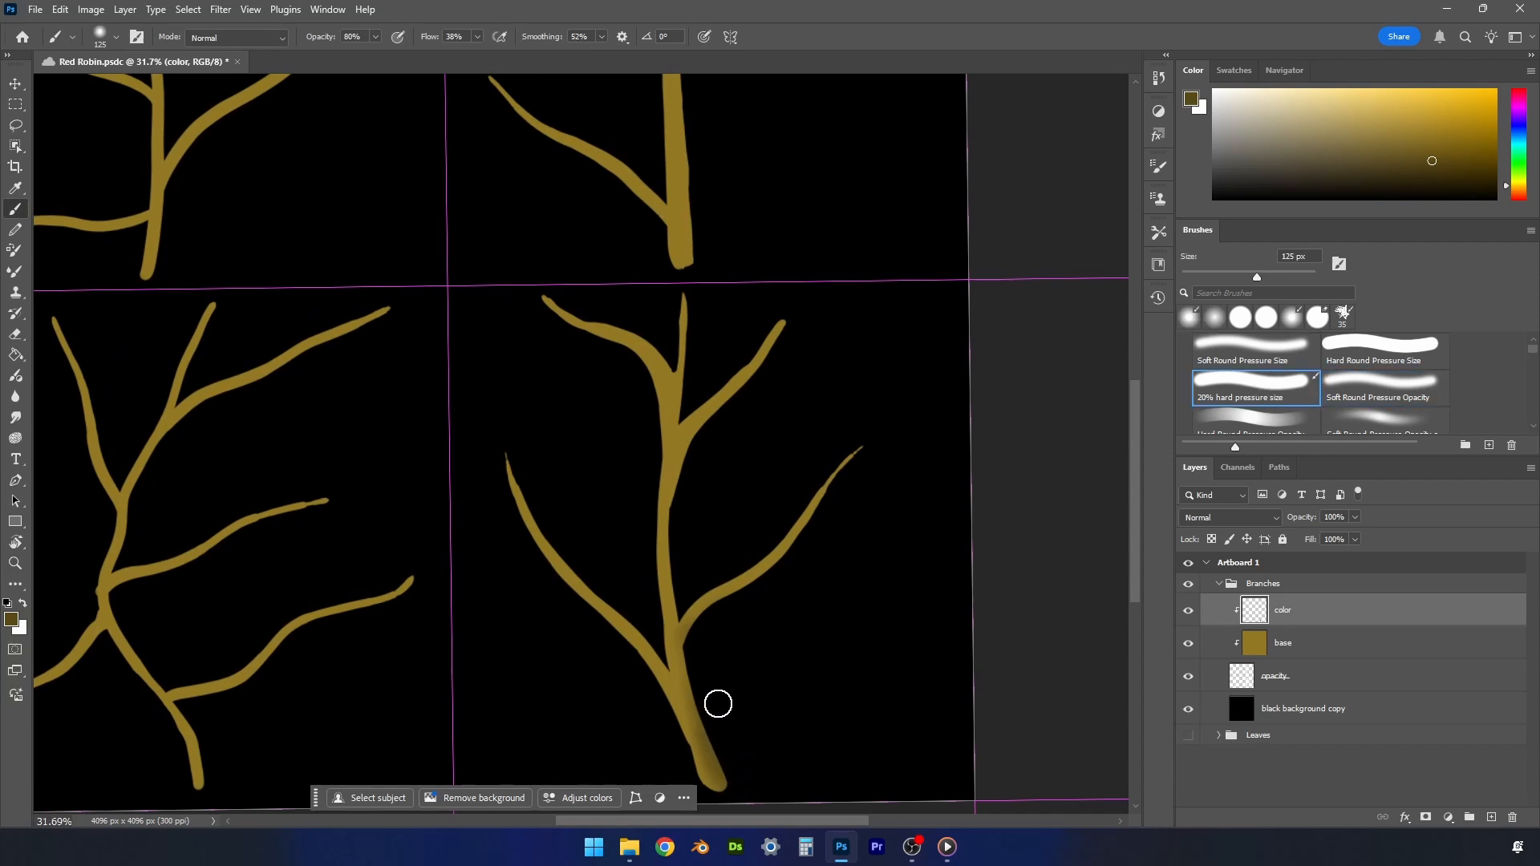
key("bracketleft")
key("bracketleft")
key("bracketleft")
left_click_drag(797, 542, 790, 540)
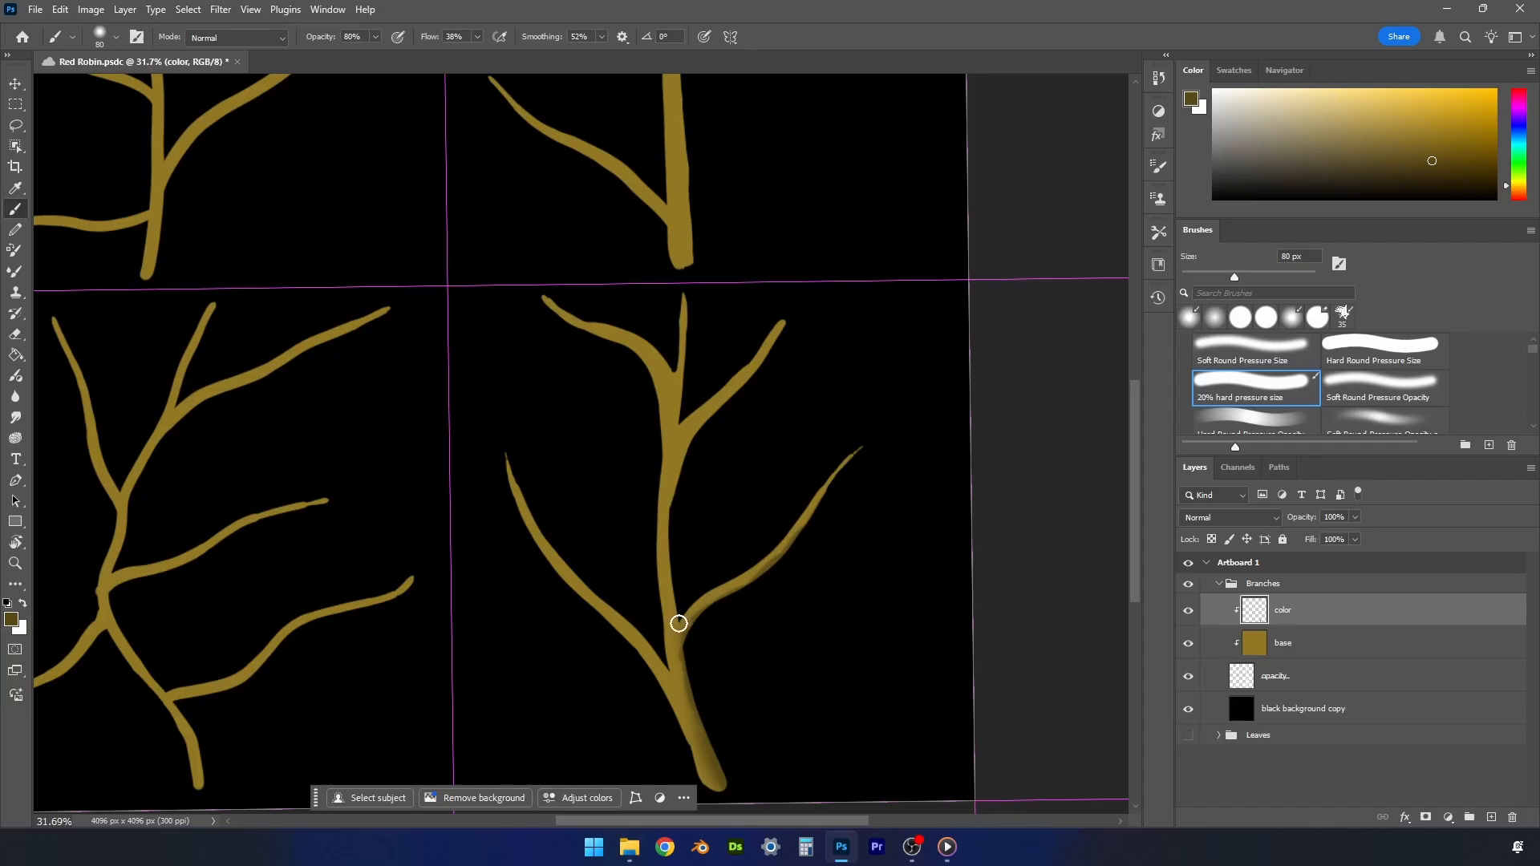
mouse_move(678, 624)
left_mouse_down()
mouse_move(799, 522)
mouse_move(846, 453)
left_mouse_up()
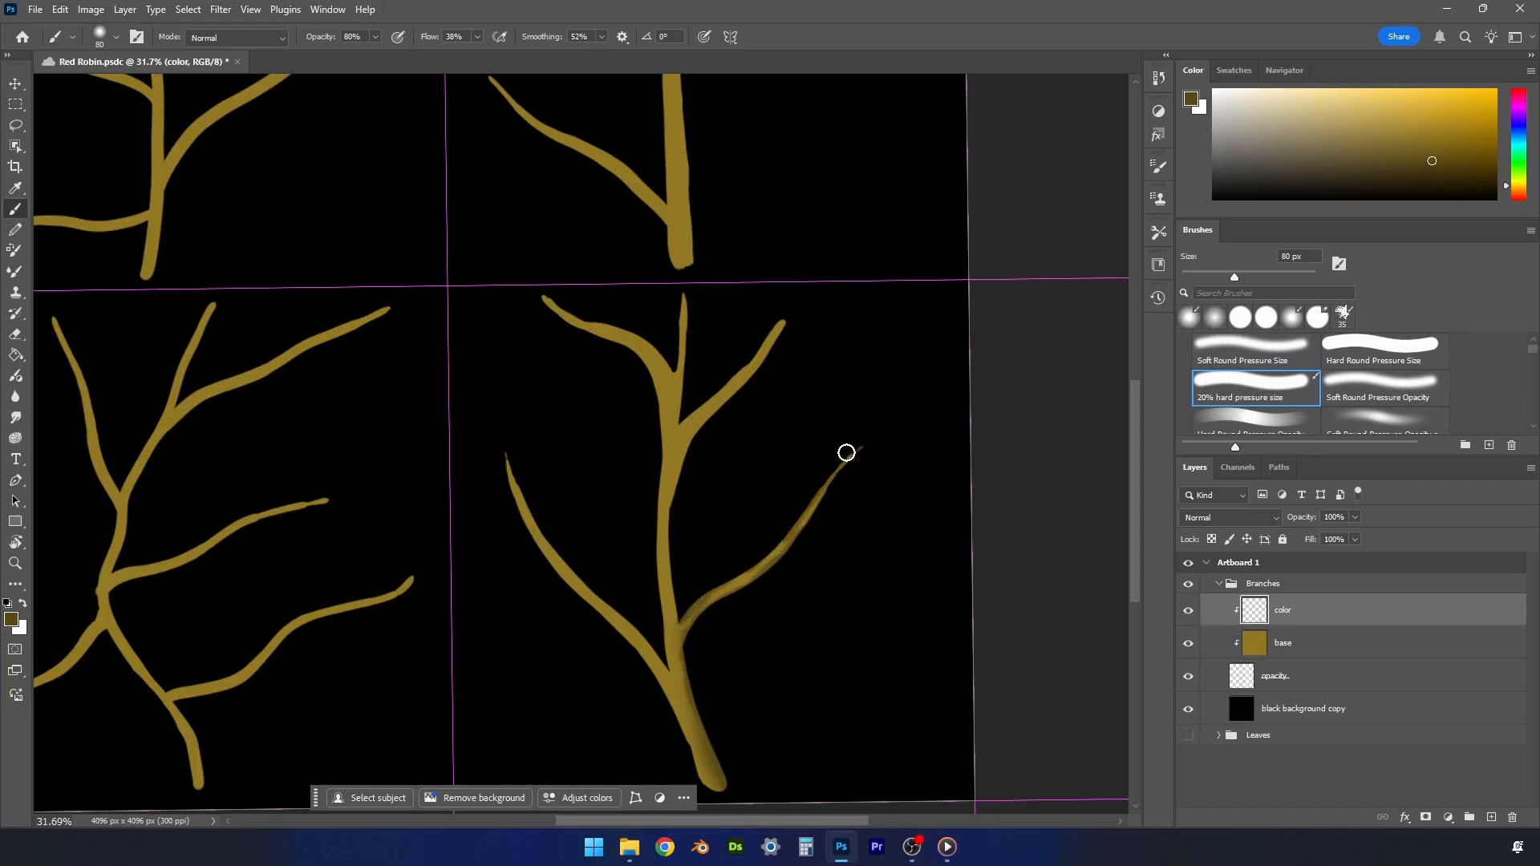
- Shade the lower-right branch's left twig, stem and top twigs in a lighter brown, reducing the brush to 60 px for the top
left_click(1431, 147)
mouse_move(733, 576)
left_mouse_down()
mouse_move(858, 440)
mouse_move(846, 482)
mouse_move(761, 578)
mouse_move(704, 612)
mouse_move(701, 721)
mouse_move(690, 698)
mouse_move(720, 769)
mouse_move(684, 740)
mouse_move(701, 783)
mouse_move(660, 679)
mouse_move(625, 640)
mouse_move(670, 713)
mouse_move(539, 551)
mouse_move(572, 580)
mouse_move(533, 533)
mouse_move(503, 450)
left_mouse_up()
mouse_move(672, 675)
left_mouse_down()
mouse_move(573, 567)
mouse_move(508, 444)
mouse_move(668, 666)
mouse_move(654, 383)
mouse_move(666, 666)
mouse_move(633, 574)
mouse_move(672, 675)
mouse_move(660, 488)
left_mouse_up()
key("bracketleft")
key("bracketleft")
left_click_drag(628, 349, 542, 300)
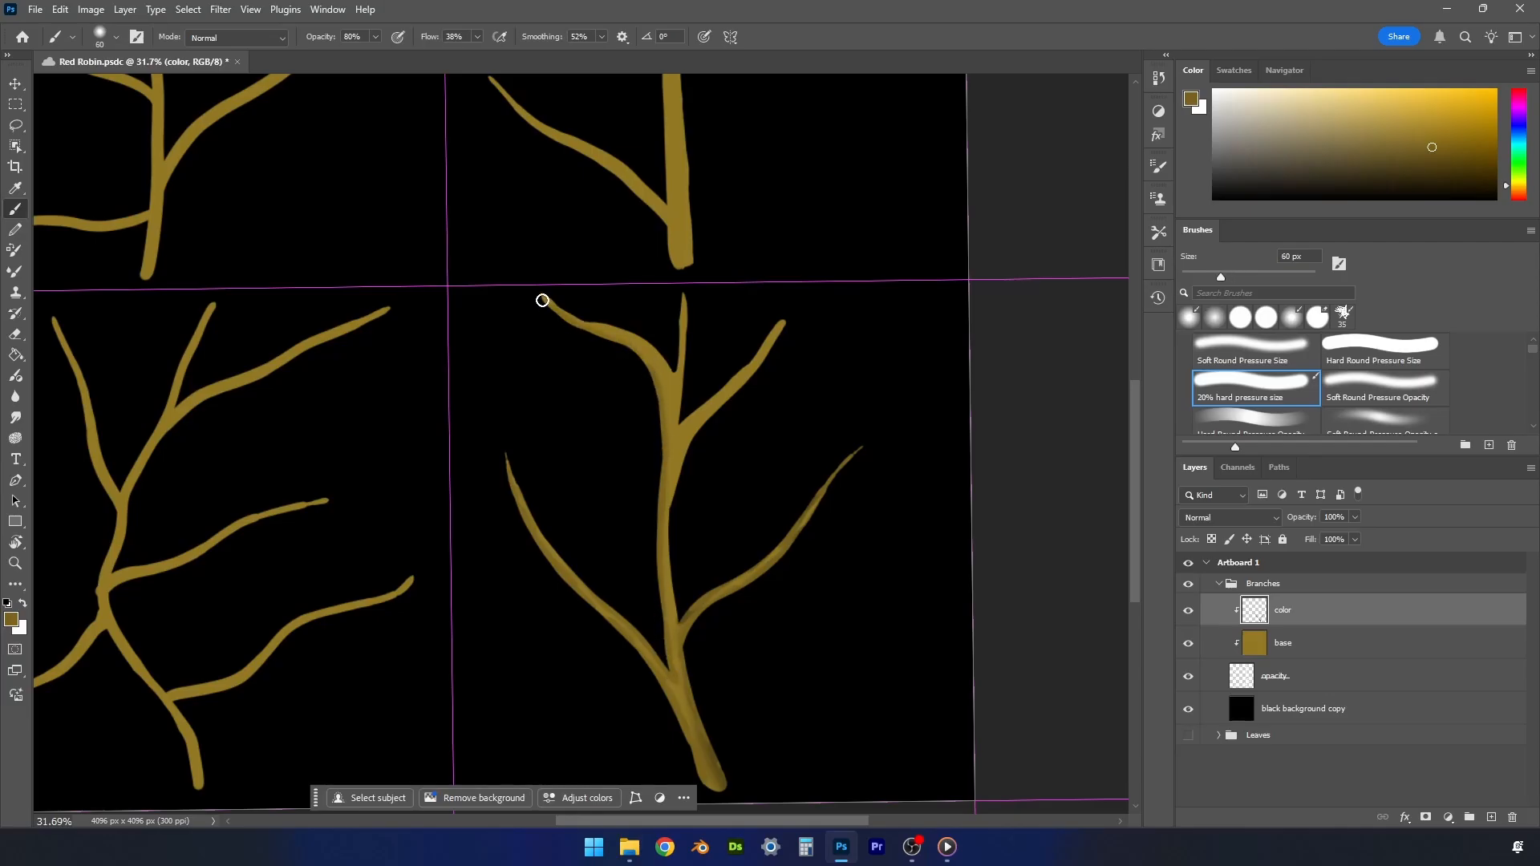
left_click_drag(678, 372, 566, 310)
mouse_move(684, 384)
left_mouse_down()
mouse_move(678, 316)
mouse_move(678, 426)
mouse_move(686, 336)
mouse_move(715, 387)
mouse_move(681, 424)
mouse_move(798, 301)
left_mouse_up()
mouse_move(681, 472)
left_mouse_down()
mouse_move(700, 416)
mouse_move(783, 332)
left_mouse_up()
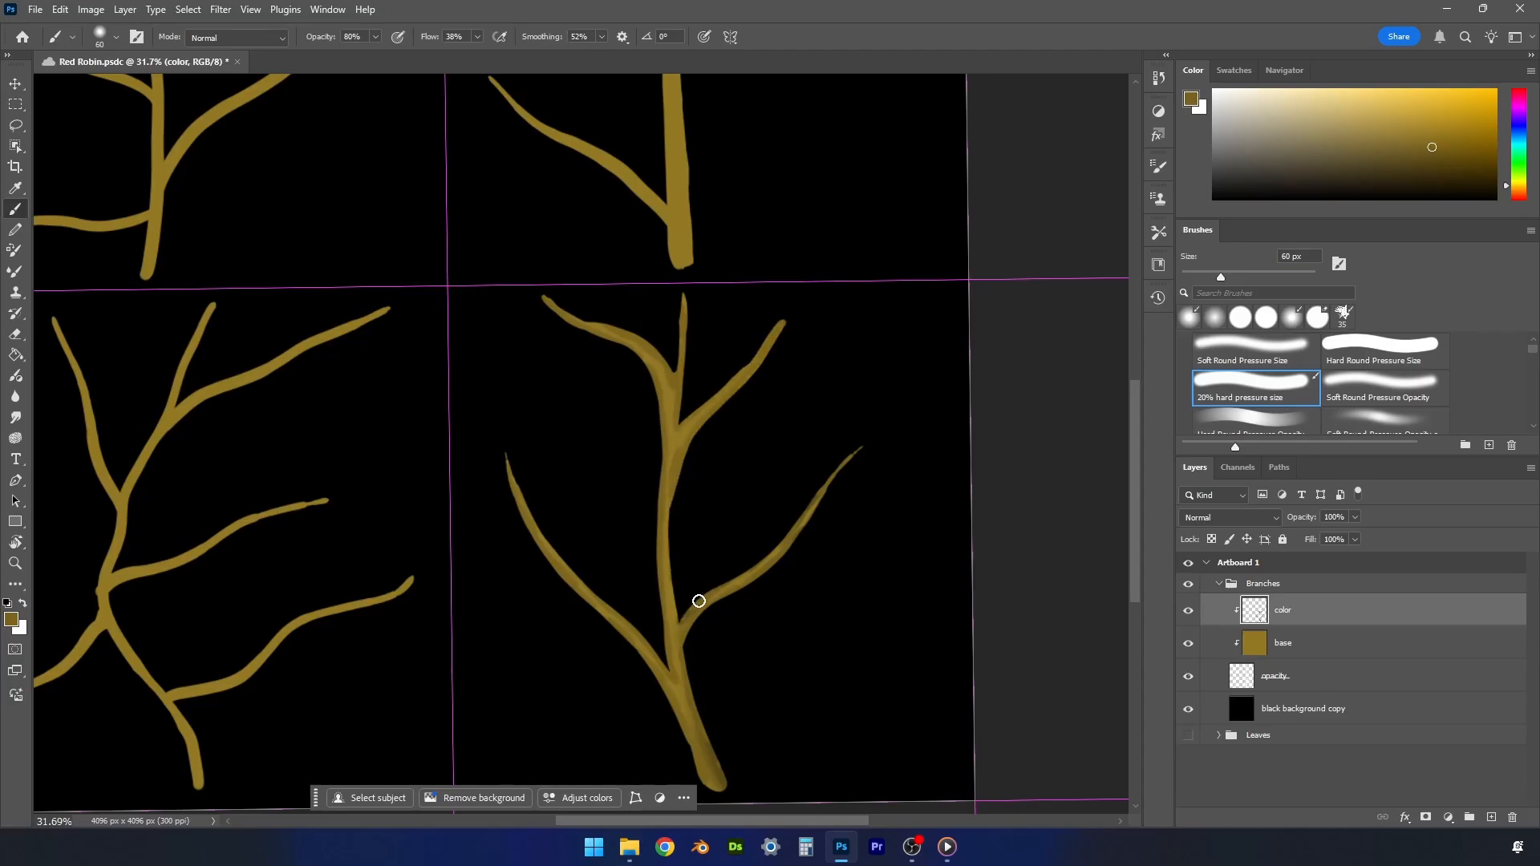
- Deepen the shading on the lower-right branch's stem, lower right twig and left twig with a darker brown at 60 px
left_click(1437, 152)
left_click_drag(686, 654, 711, 742)
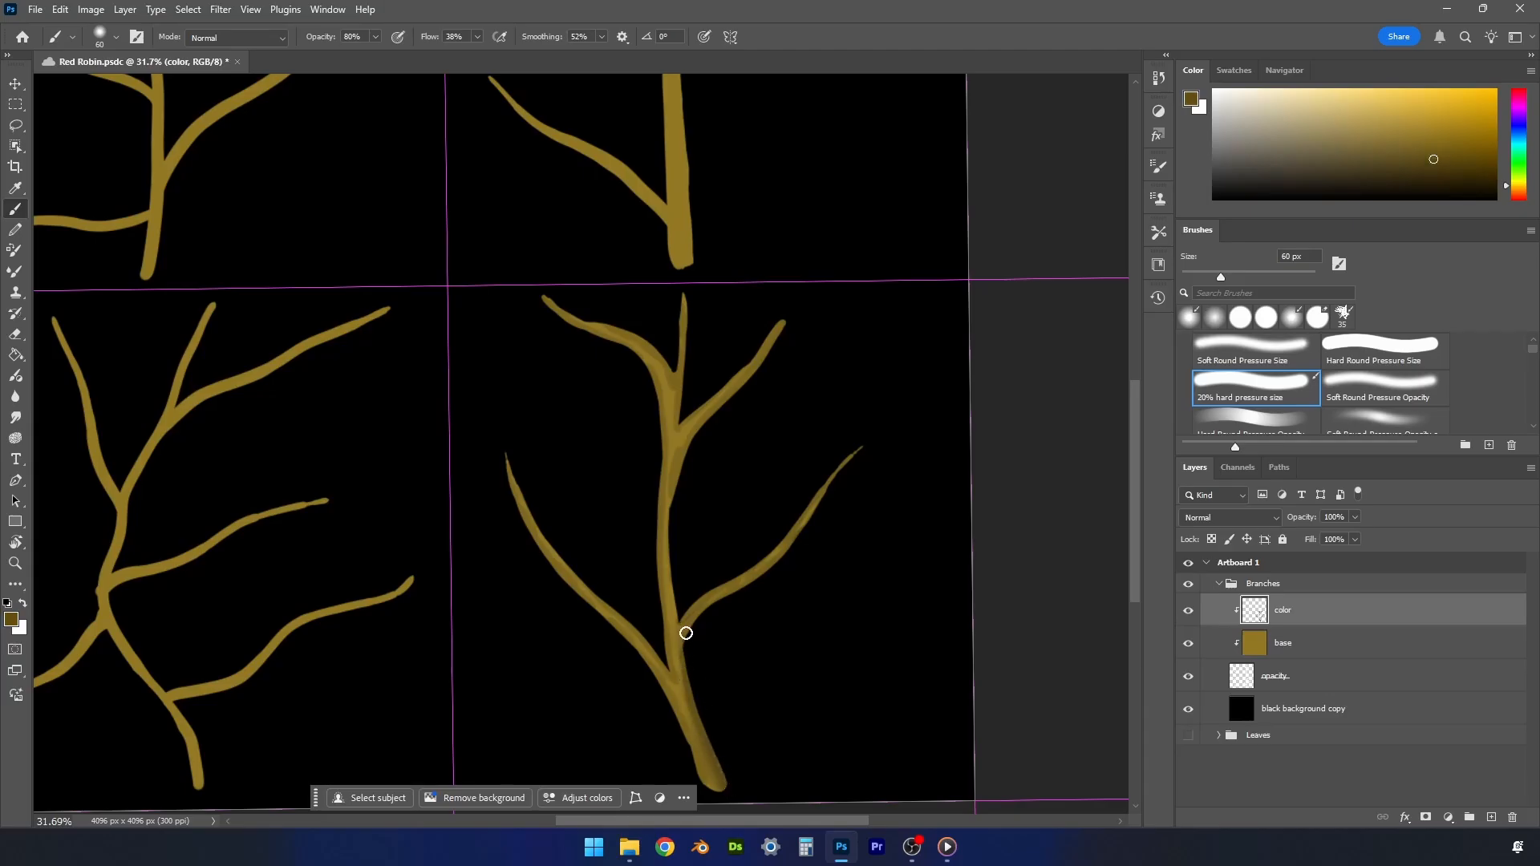
mouse_move(683, 651)
left_mouse_down()
mouse_move(700, 613)
mouse_move(750, 584)
left_mouse_up()
mouse_move(705, 780)
left_mouse_down()
mouse_move(651, 667)
mouse_move(666, 684)
mouse_move(520, 508)
mouse_move(506, 454)
left_mouse_up()
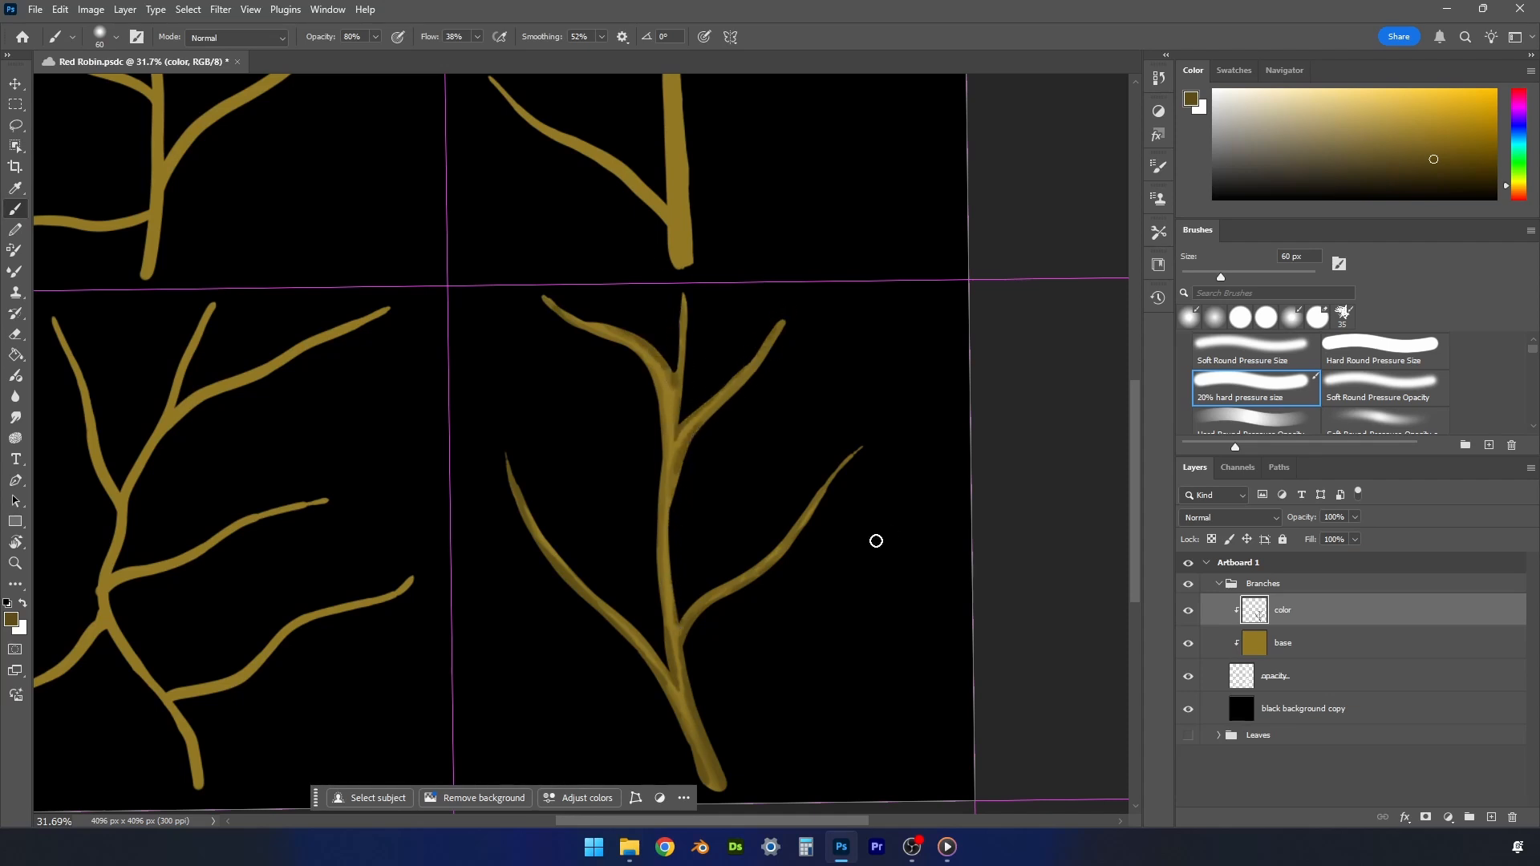
- Tint the lower-right branch's lower stem with an olive green, and shift the paint hue back towards yellow
left_click_drag(1507, 190, 1511, 185)
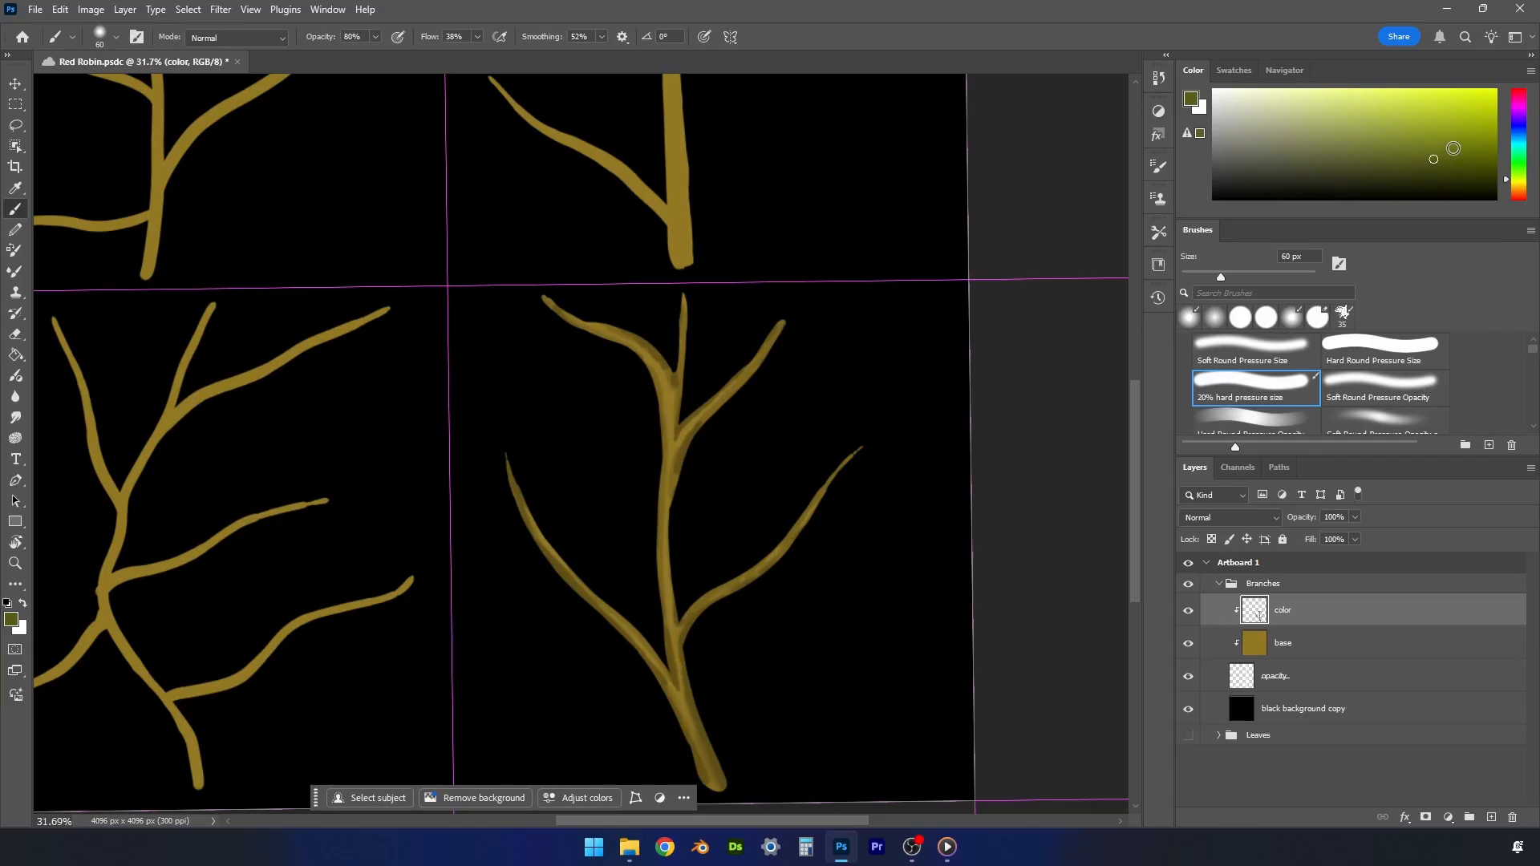
left_click(1444, 147)
left_click_drag(670, 624, 675, 624)
mouse_move(685, 707)
left_mouse_down()
mouse_move(694, 735)
mouse_move(678, 650)
left_mouse_up()
left_click_drag(704, 759, 708, 771)
left_click(1506, 186)
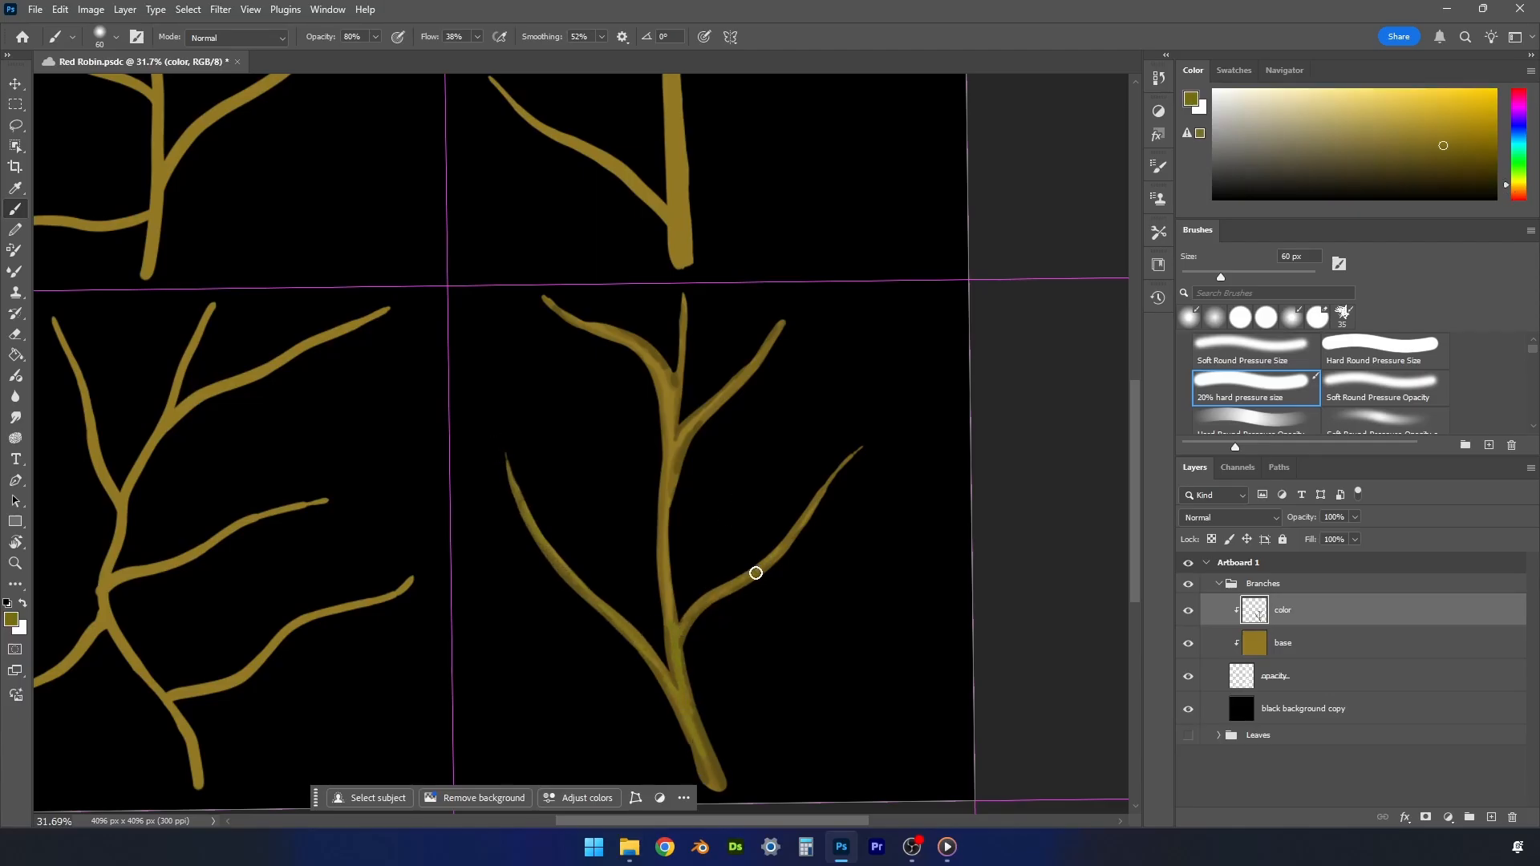
- Shade the lower-left branch's stem edge and upper-left twig in dark brown, enlarging the brush to 70 px
key("bracketleft")
key("bracketleft")
left_click_drag(762, 826, 683, 830)
left_click(396, 535, "alt")
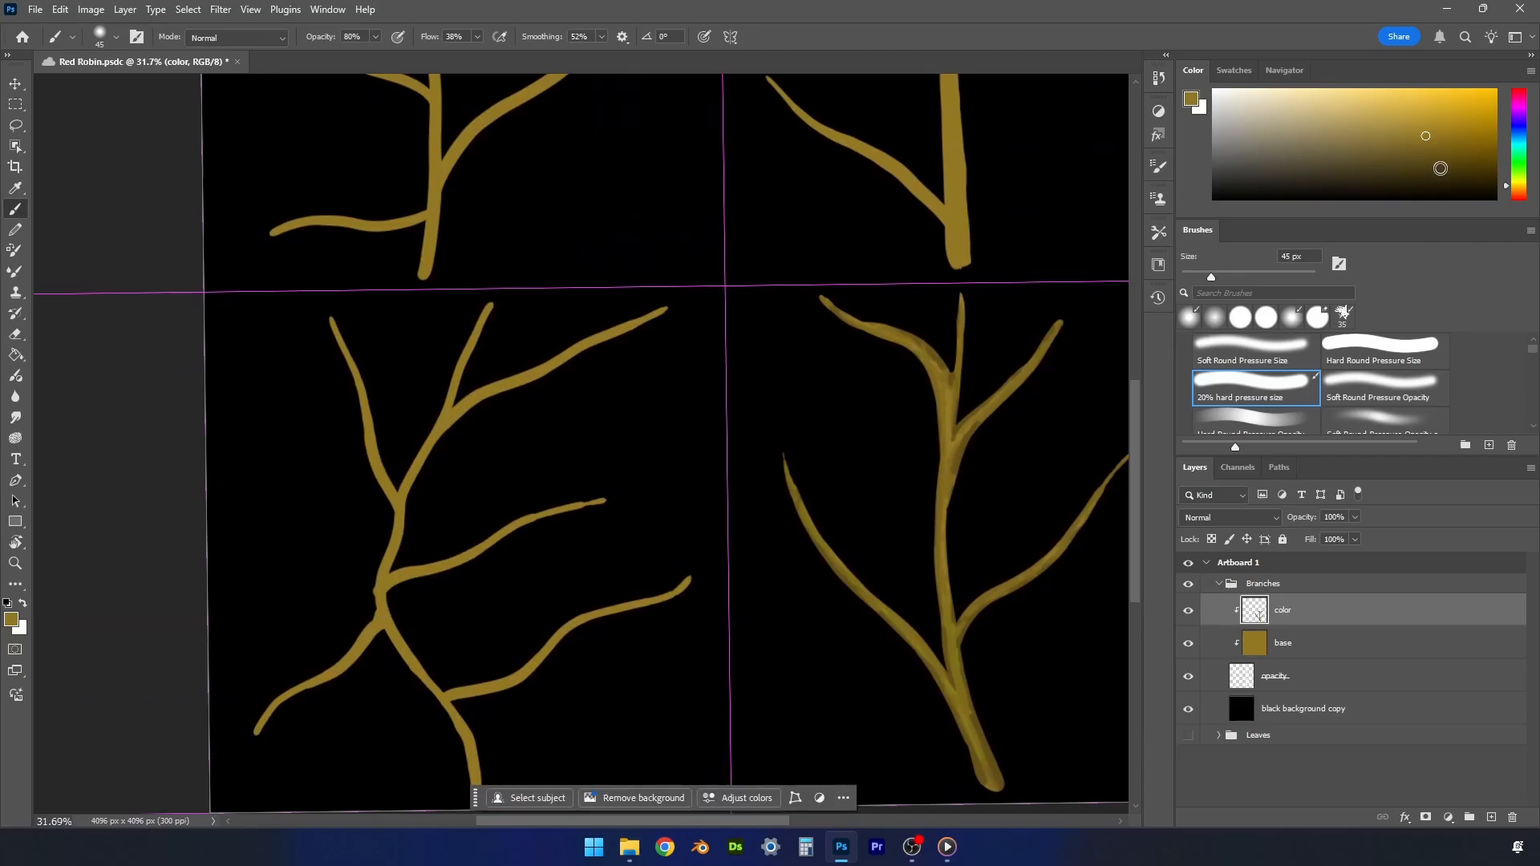
left_click(1429, 167)
mouse_move(373, 599)
left_mouse_down()
mouse_move(395, 511)
mouse_move(367, 457)
left_mouse_up()
key("bracketright")
key("bracketright")
key("bracketright")
mouse_move(345, 365)
left_mouse_down()
mouse_move(326, 313)
mouse_move(375, 440)
left_mouse_up()
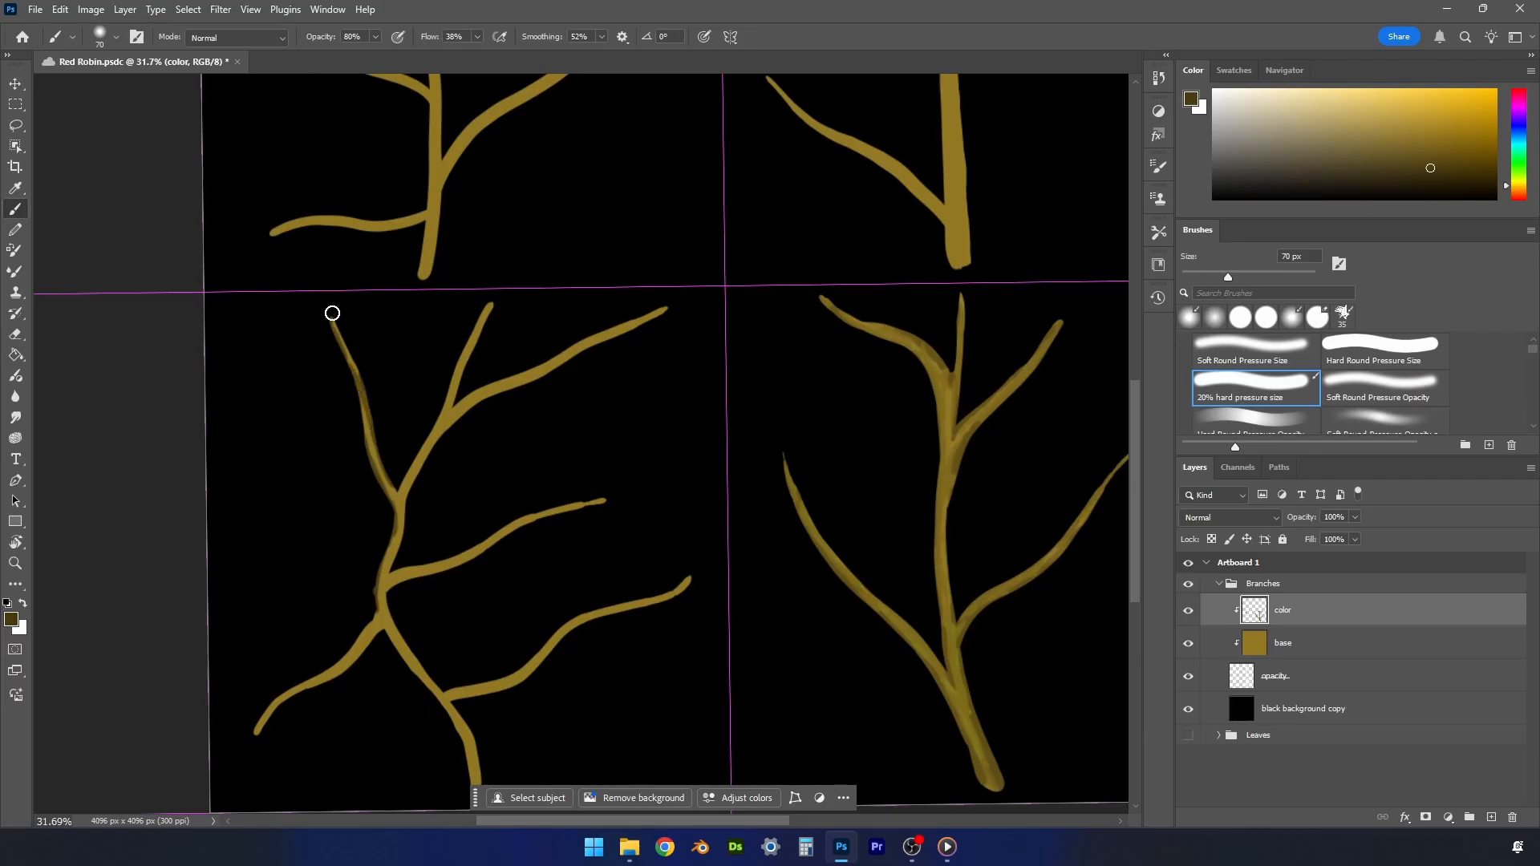
- Shade the lower-left branch's upper stem and its two top-right twigs in dark brown at 70 px
left_click_drag(401, 491, 497, 293)
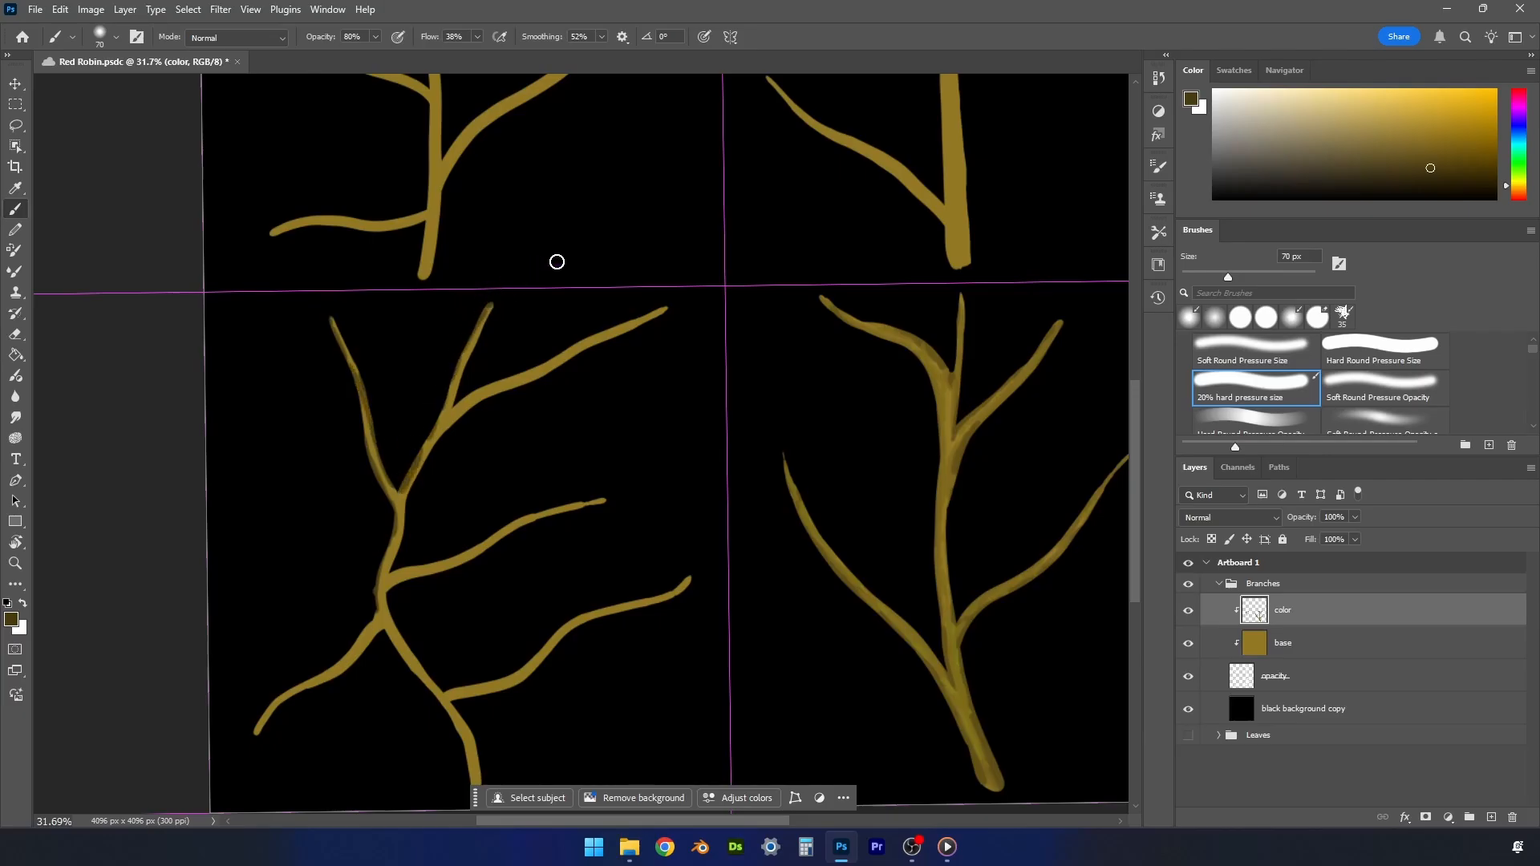
left_click_drag(450, 415, 502, 285)
left_click_drag(453, 406, 606, 324)
mouse_move(430, 474)
left_mouse_down()
mouse_move(462, 411)
mouse_move(436, 439)
mouse_move(663, 310)
left_mouse_up()
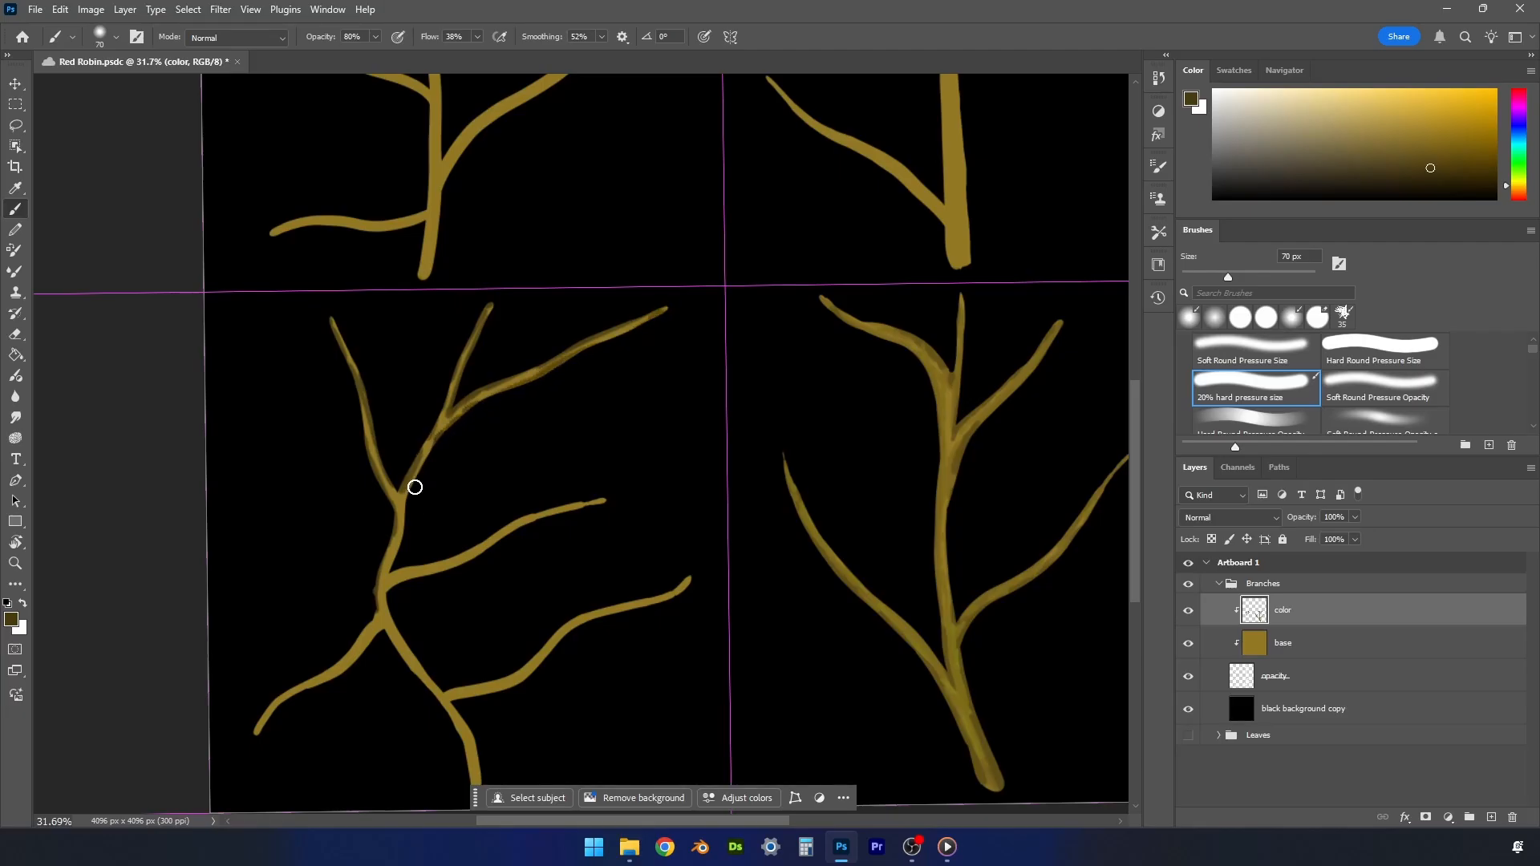
- Shade the lower-left branch's two lower right twigs, lower stem and bottom-left twig in dark brown
mouse_move(412, 484)
left_mouse_down()
mouse_move(387, 579)
mouse_move(529, 512)
mouse_move(601, 499)
left_mouse_up()
left_click_drag(388, 594, 628, 481)
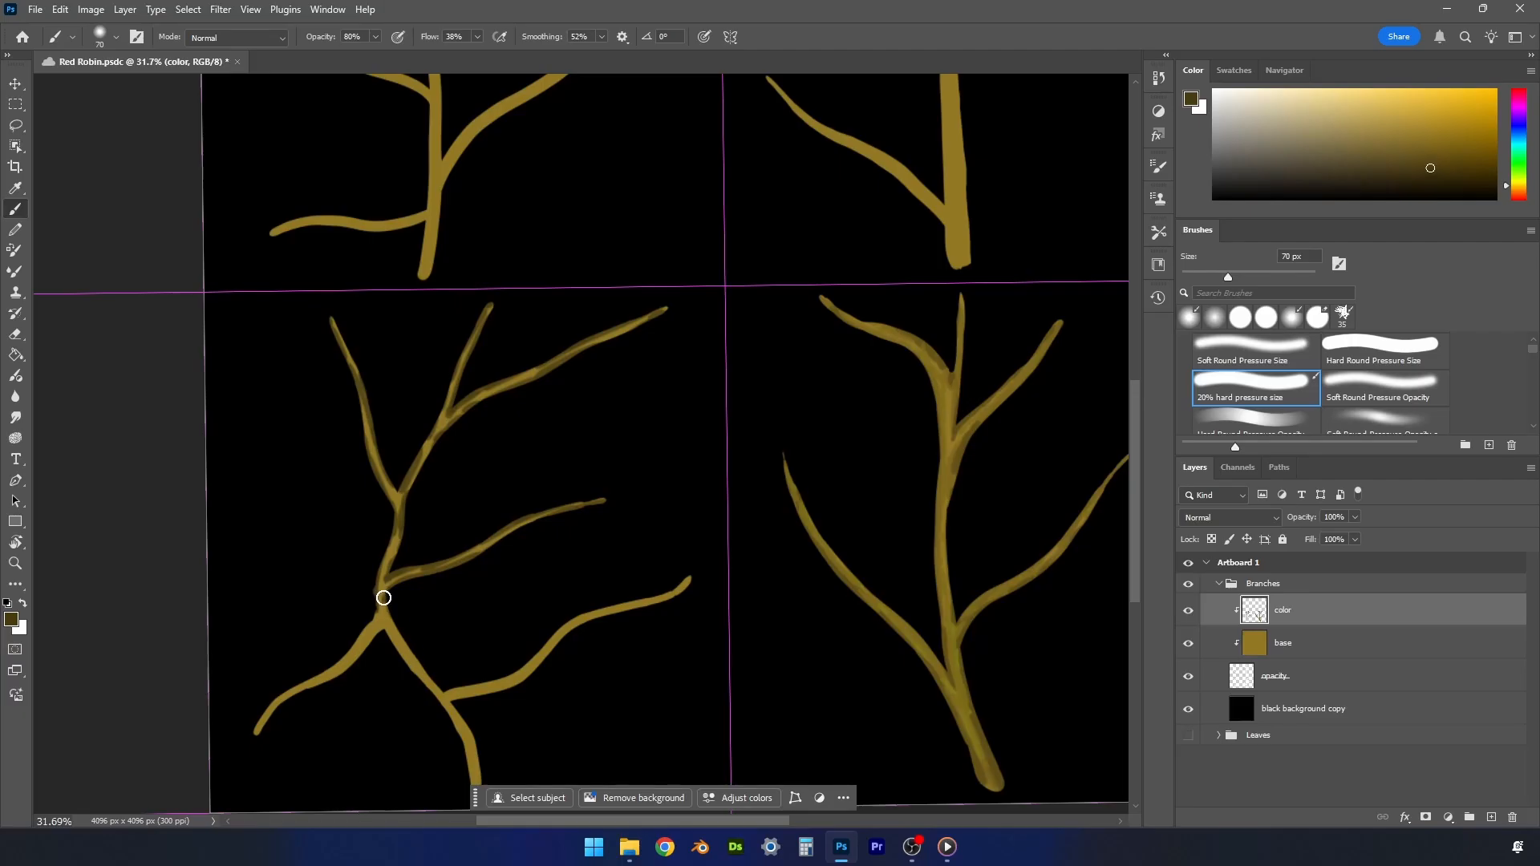
mouse_move(381, 595)
left_mouse_down()
mouse_move(450, 695)
mouse_move(681, 585)
mouse_move(453, 701)
mouse_move(483, 738)
left_mouse_up()
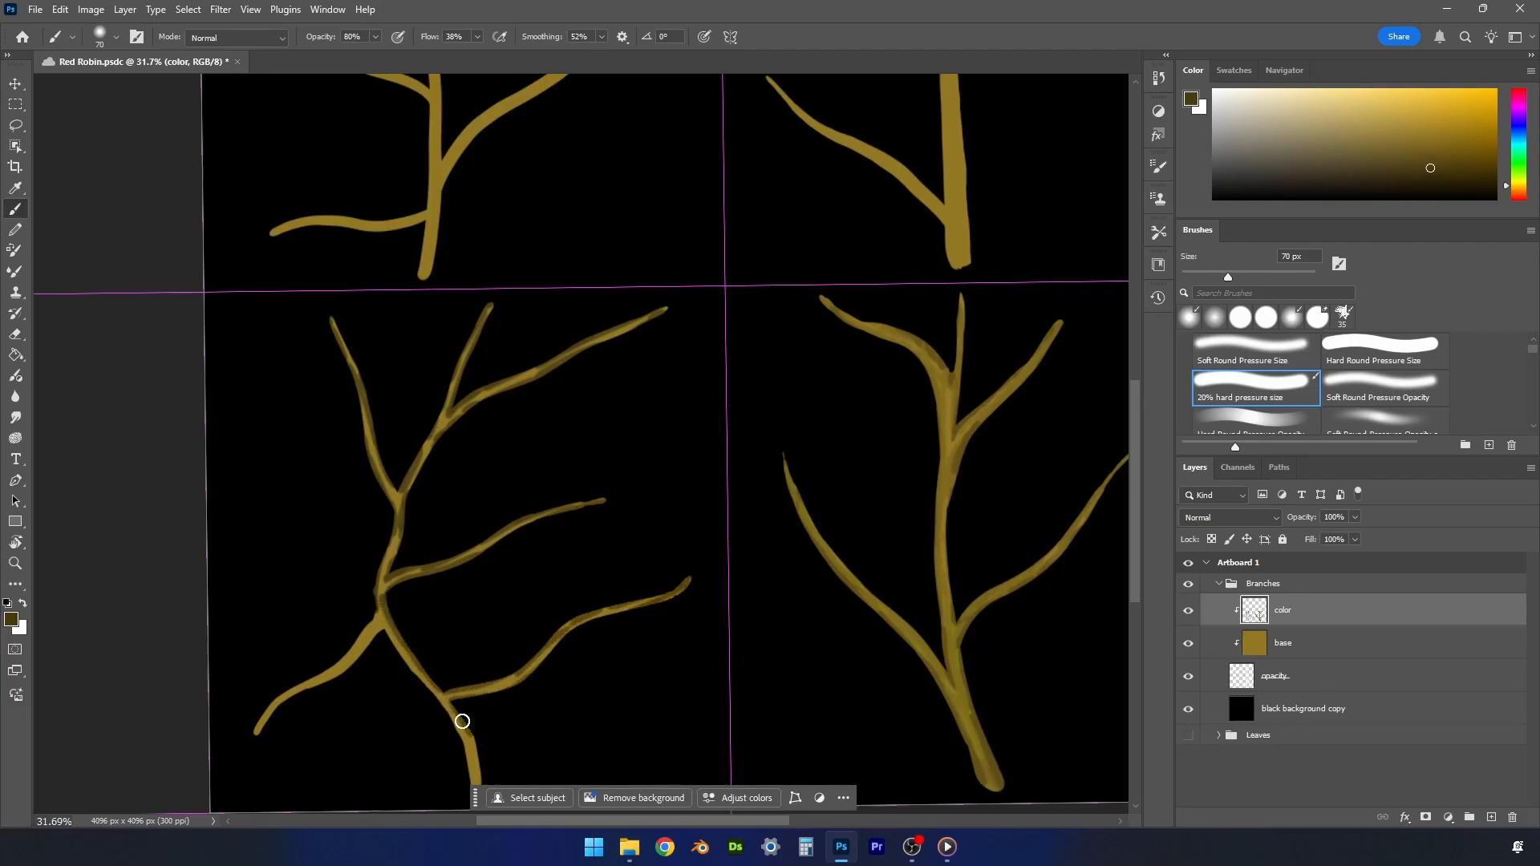
left_click_drag(1137, 556, 1137, 593)
left_click_drag(470, 625, 483, 688)
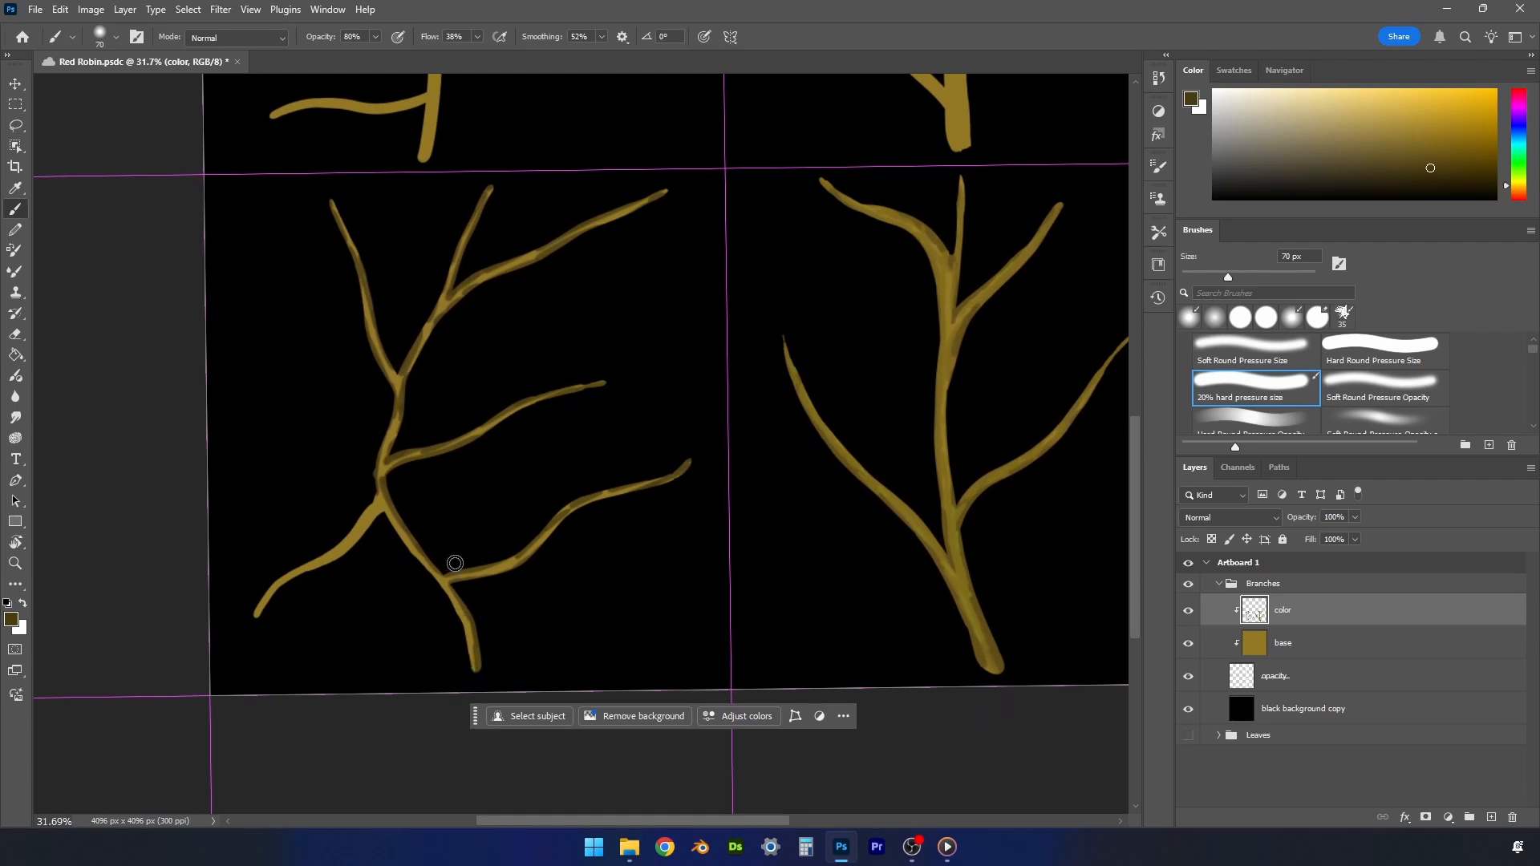
left_click_drag(390, 513, 255, 614)
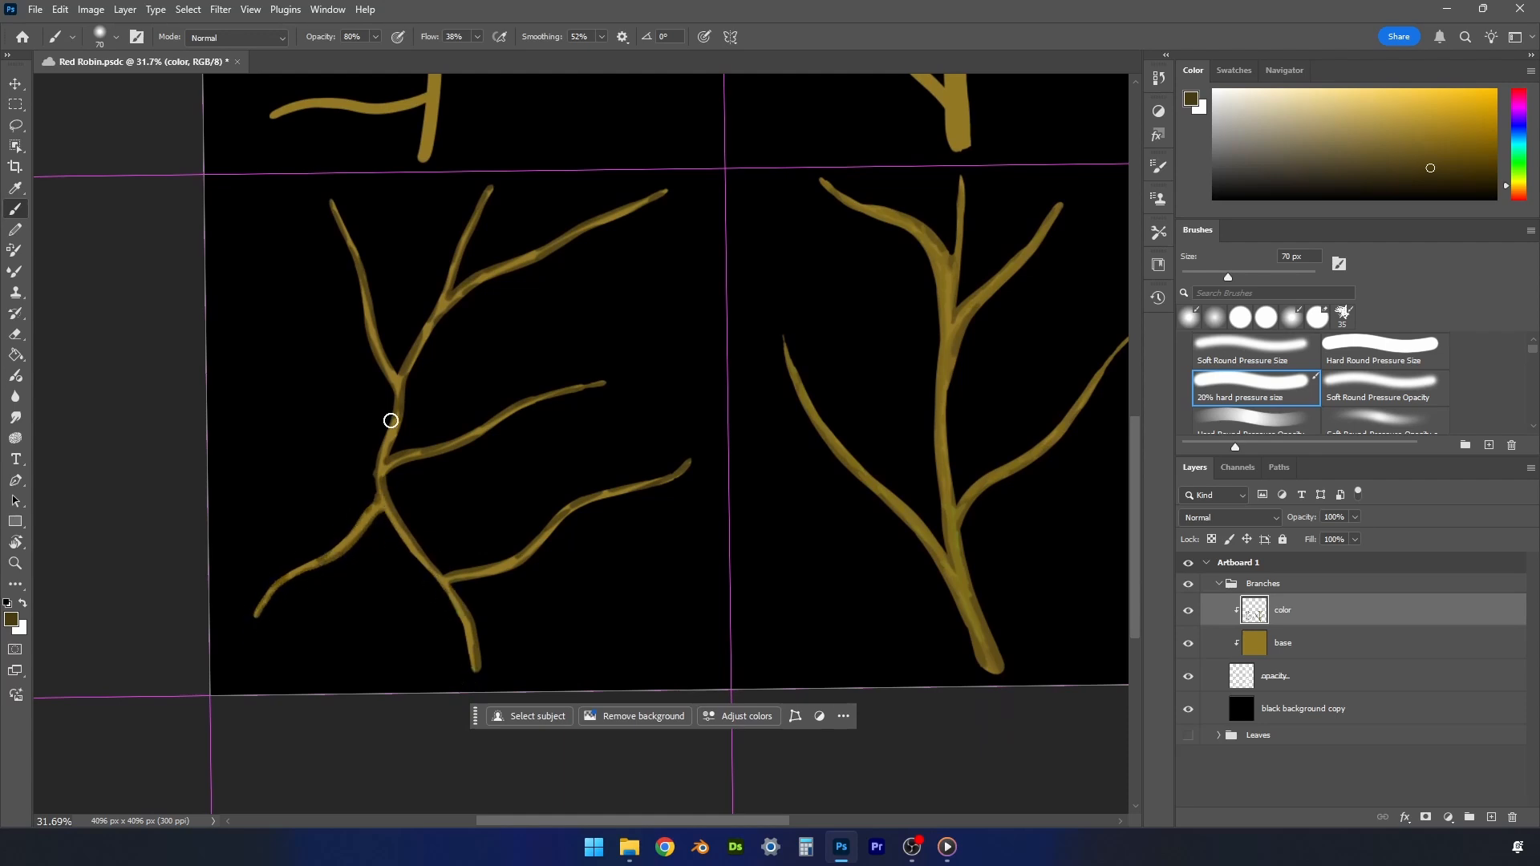
- Shade the upper-left branch's stem base and both right-hand twigs in dark brown at 70 px
left_click_drag(1137, 446, 1157, 302)
mouse_move(436, 644)
left_mouse_down()
mouse_move(474, 515)
mouse_move(552, 471)
mouse_move(693, 322)
mouse_move(670, 345)
left_mouse_up()
mouse_move(454, 531)
left_mouse_down()
mouse_move(497, 474)
mouse_move(493, 489)
mouse_move(558, 449)
mouse_move(648, 343)
left_mouse_up()
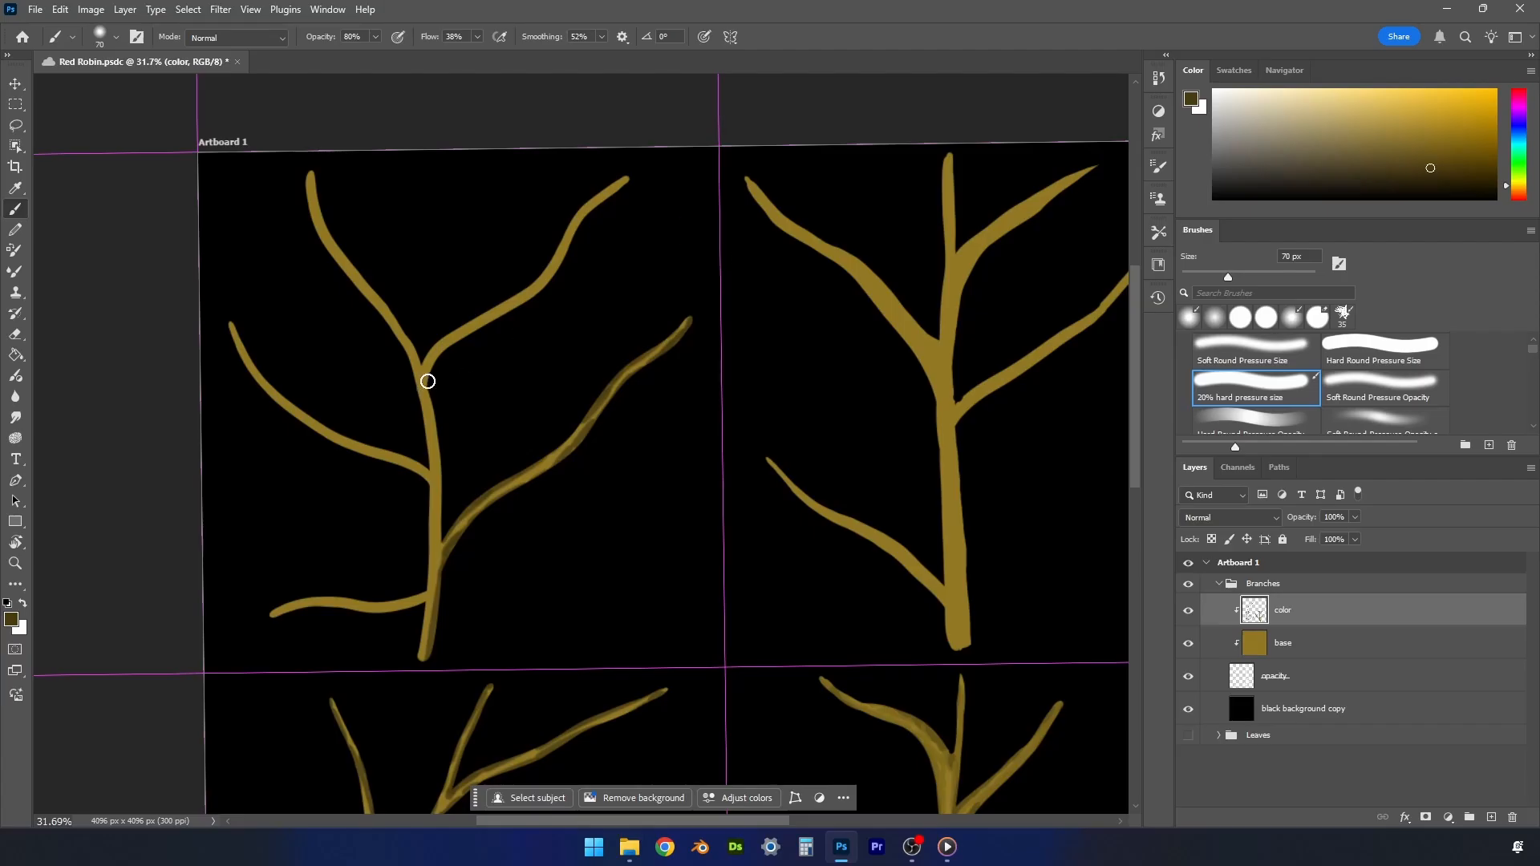
mouse_move(425, 375)
left_mouse_down()
mouse_move(563, 262)
mouse_move(636, 176)
mouse_move(443, 341)
mouse_move(663, 148)
left_mouse_up()
- Shade the upper-left branch's left-hand twigs and both sides of its stem in dark brown
mouse_move(423, 365)
left_mouse_down()
mouse_move(354, 248)
mouse_move(340, 251)
mouse_move(310, 168)
mouse_move(310, 227)
mouse_move(368, 305)
mouse_move(422, 427)
mouse_move(395, 334)
mouse_move(429, 464)
mouse_move(292, 406)
mouse_move(220, 292)
mouse_move(382, 457)
mouse_move(288, 412)
mouse_move(251, 372)
left_mouse_up()
left_click_drag(426, 588, 434, 518)
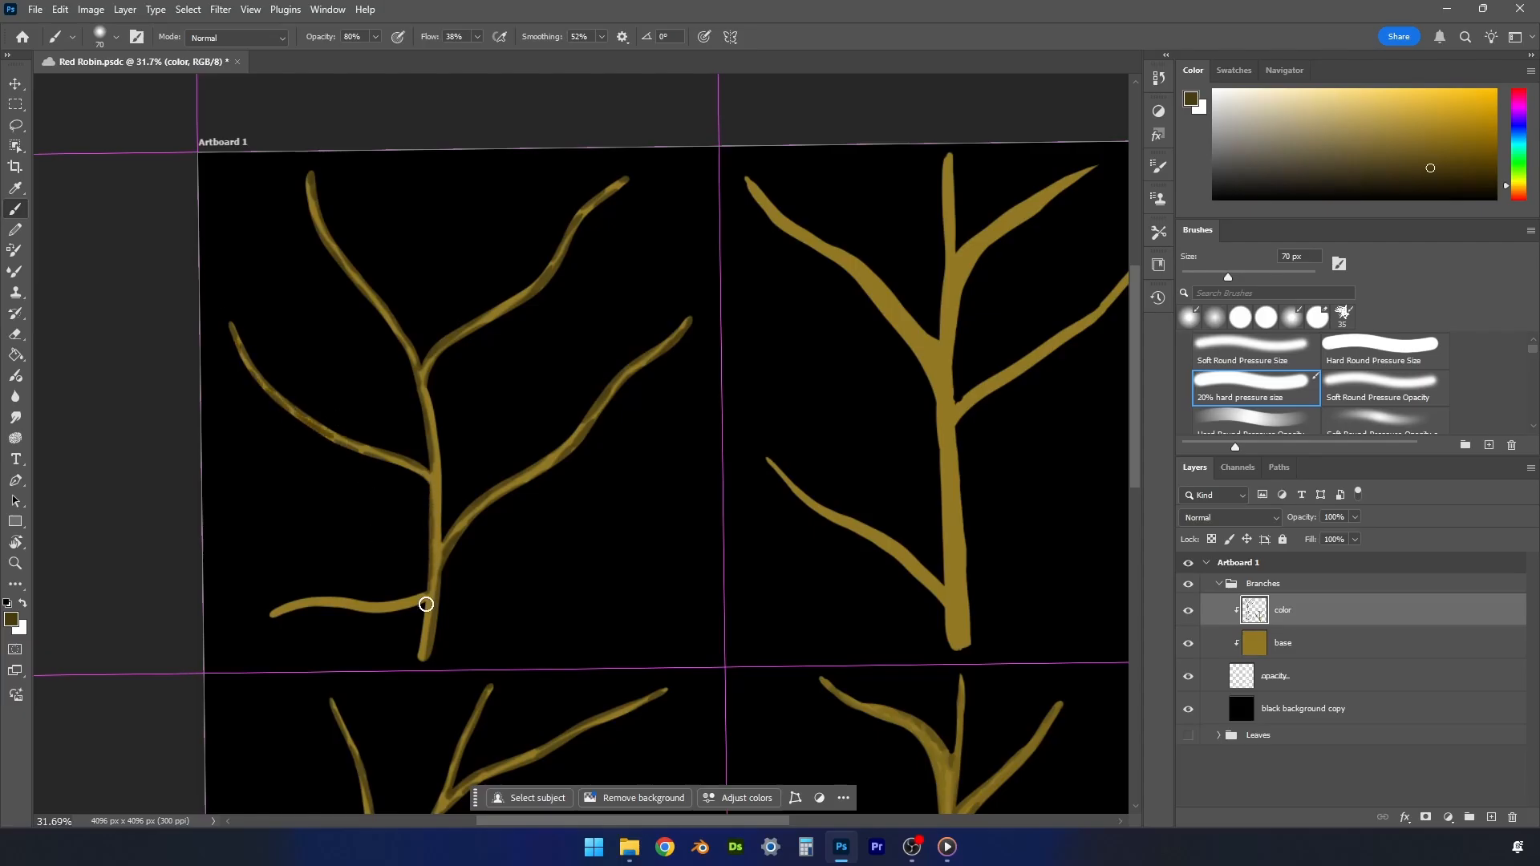
left_click_drag(426, 605, 417, 657)
mouse_move(275, 624)
left_mouse_down()
mouse_move(429, 600)
mouse_move(316, 594)
mouse_move(417, 595)
left_mouse_up()
left_click_drag(431, 414, 447, 526)
- Shade the upper-right branch's twigs on both sides in dark brown with the brush enlarged to 100 px
left_click_drag(773, 819, 814, 819)
key("]")
key("]")
key("]")
mouse_move(826, 580)
left_mouse_down()
mouse_move(826, 639)
mouse_move(813, 429)
mouse_move(817, 644)
mouse_move(782, 546)
mouse_move(805, 606)
mouse_move(626, 461)
left_mouse_up()
mouse_move(722, 525)
left_mouse_down()
mouse_move(804, 587)
mouse_move(797, 419)
mouse_move(738, 268)
mouse_move(766, 345)
mouse_move(653, 238)
mouse_move(605, 151)
mouse_move(749, 292)
mouse_move(780, 300)
mouse_move(788, 334)
mouse_move(802, 159)
mouse_move(859, 213)
mouse_move(922, 179)
mouse_move(818, 296)
mouse_move(839, 307)
mouse_move(815, 364)
mouse_move(969, 299)
mouse_move(1024, 248)
left_mouse_up()
mouse_move(820, 416)
left_mouse_down()
mouse_move(943, 331)
mouse_move(1017, 248)
left_mouse_up()
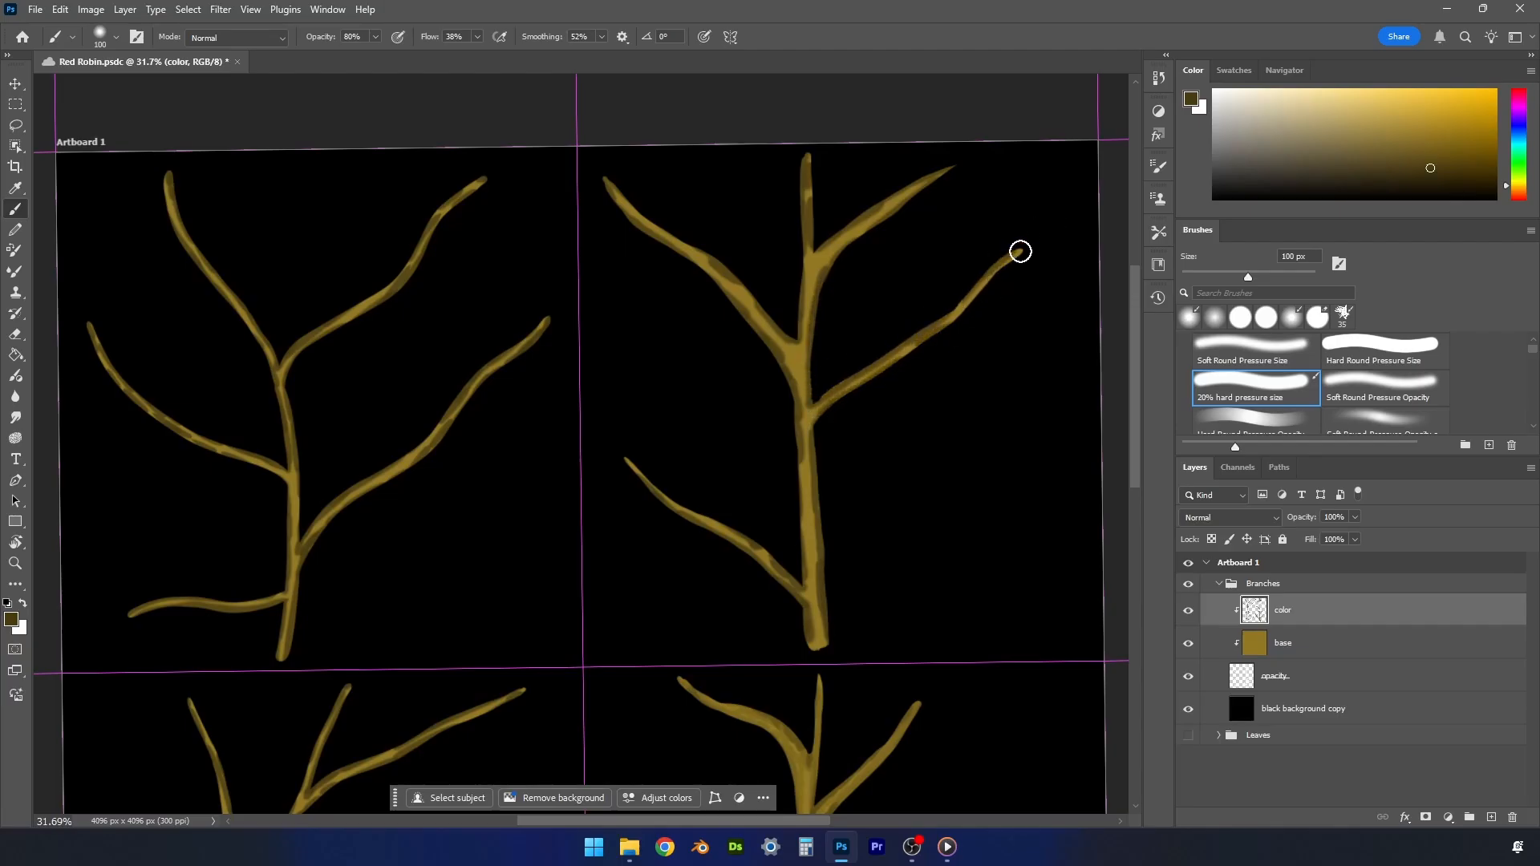
- Darken the edges of the upper-right branch's stem and the fork of its lower right twig at 100 px
left_click_drag(810, 465, 811, 591)
left_click_drag(793, 470, 796, 539)
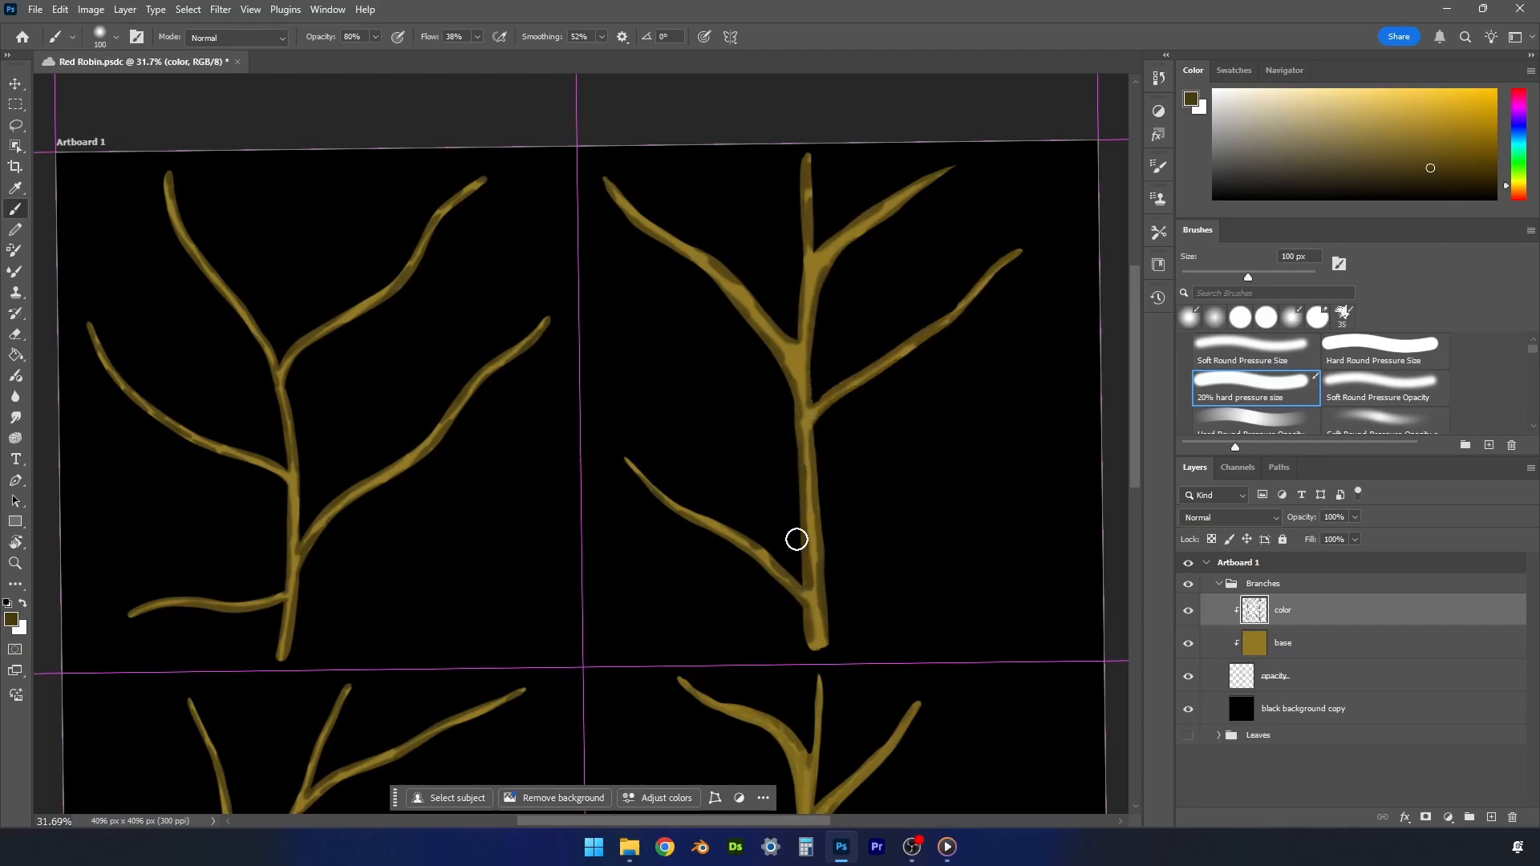
left_click(810, 437, "alt")
left_click(813, 421, "alt")
left_click_drag(813, 421, 808, 420)
- Soften the upper-right branch's shading on its upper twigs with a lighter brown at 50 px
key("bracketleft")
key("bracketleft")
key("bracketleft")
key("bracketleft")
key("bracketleft")
left_click(1420, 148)
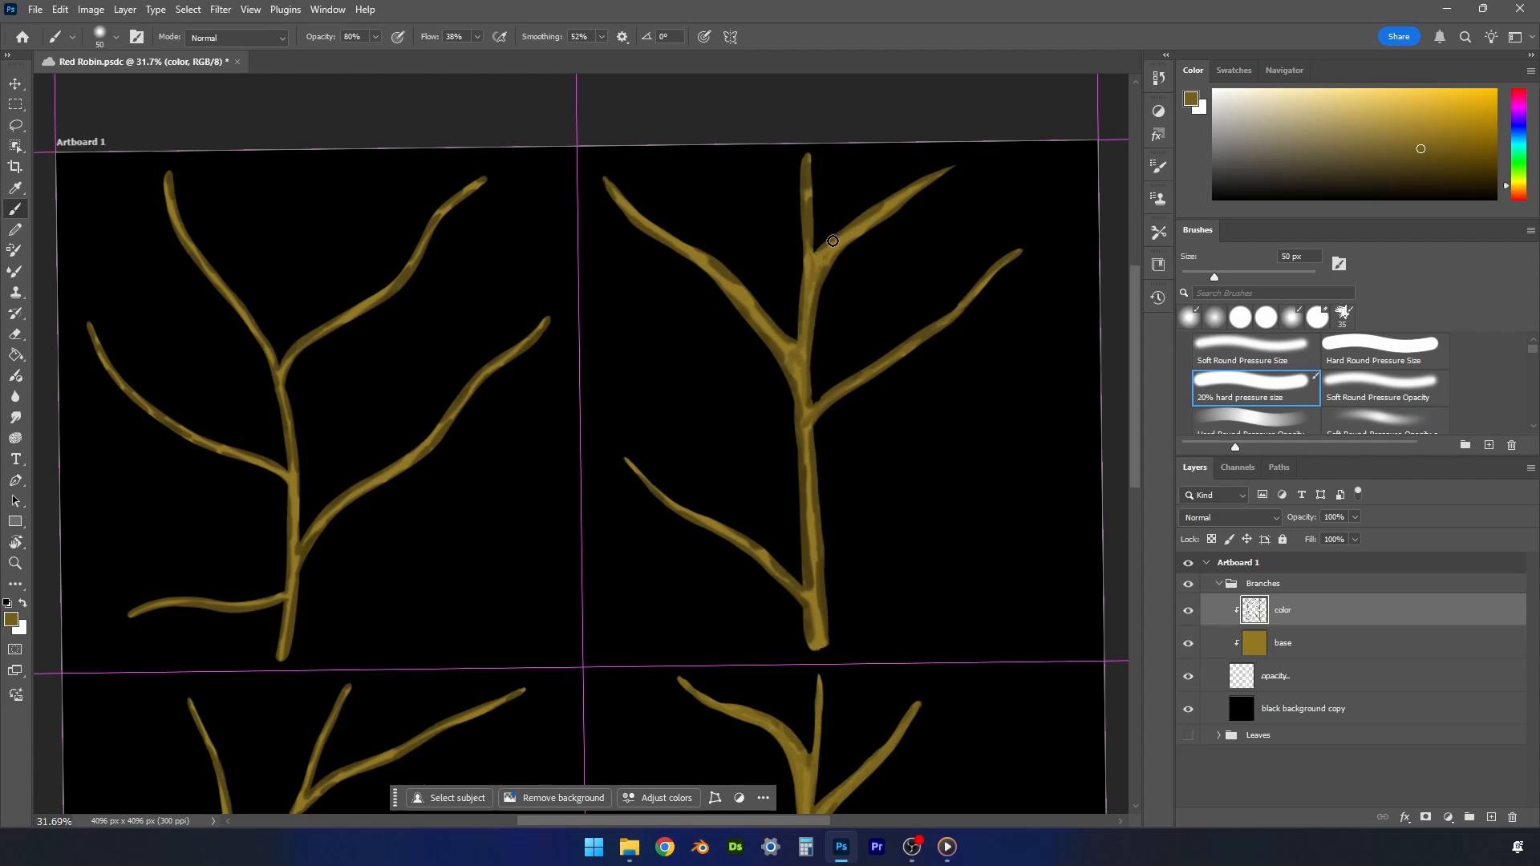
- Blend the upper-right branch's stem shading down to its base with the brush enlarged to 70 px
key("bracketright")
key("bracketright")
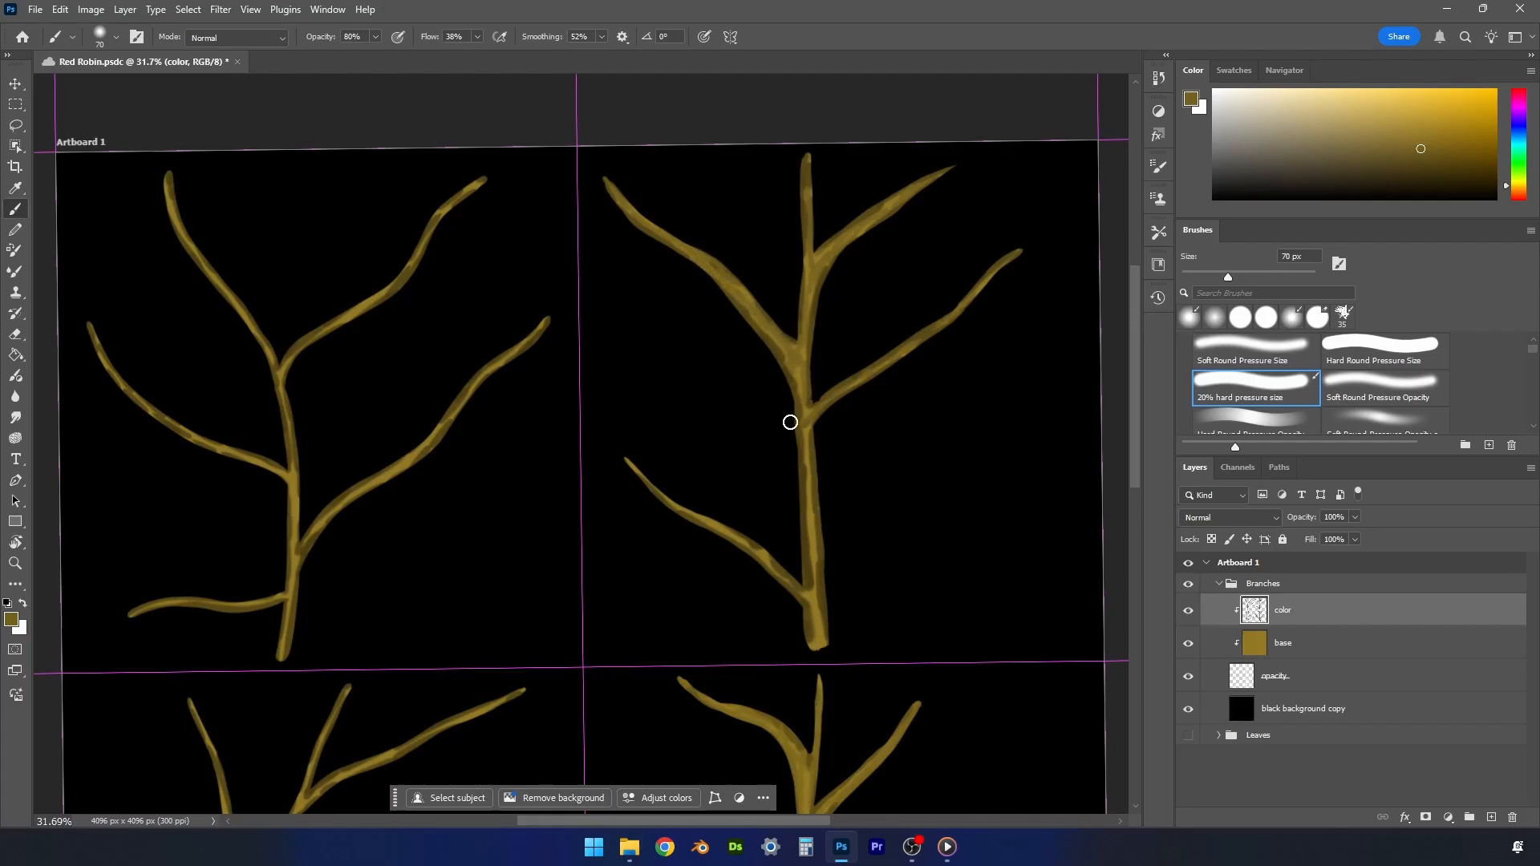
left_click_drag(801, 353, 817, 638)
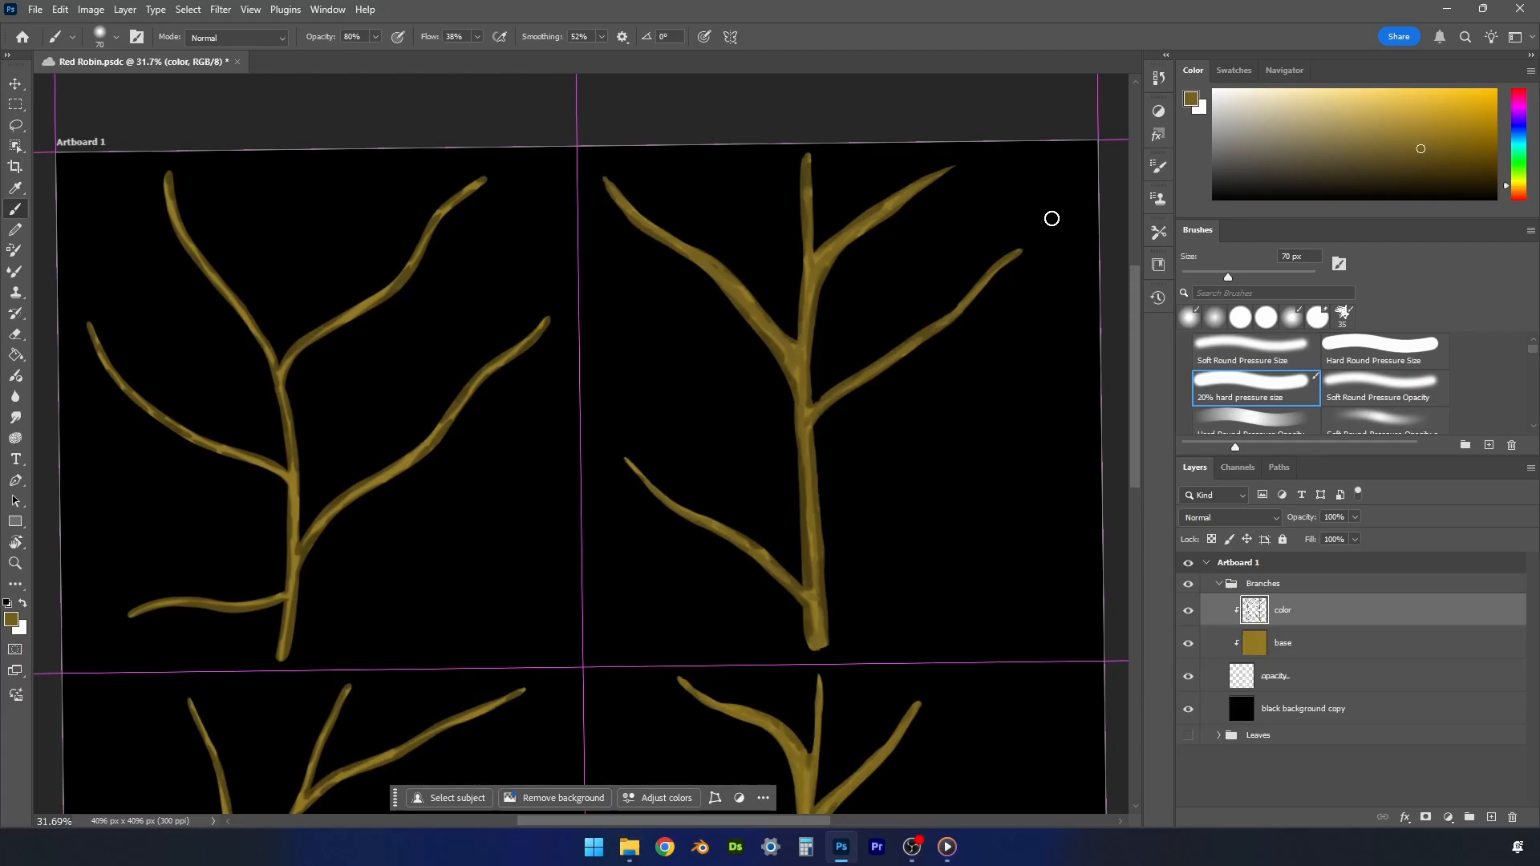
- Blend the dark shading of the upper-left and lower-left branches with the same lighter brown at 70 px
mouse_move(1134, 451)
left_mouse_down()
mouse_move(1131, 584)
mouse_move(1123, 474)
left_mouse_up()
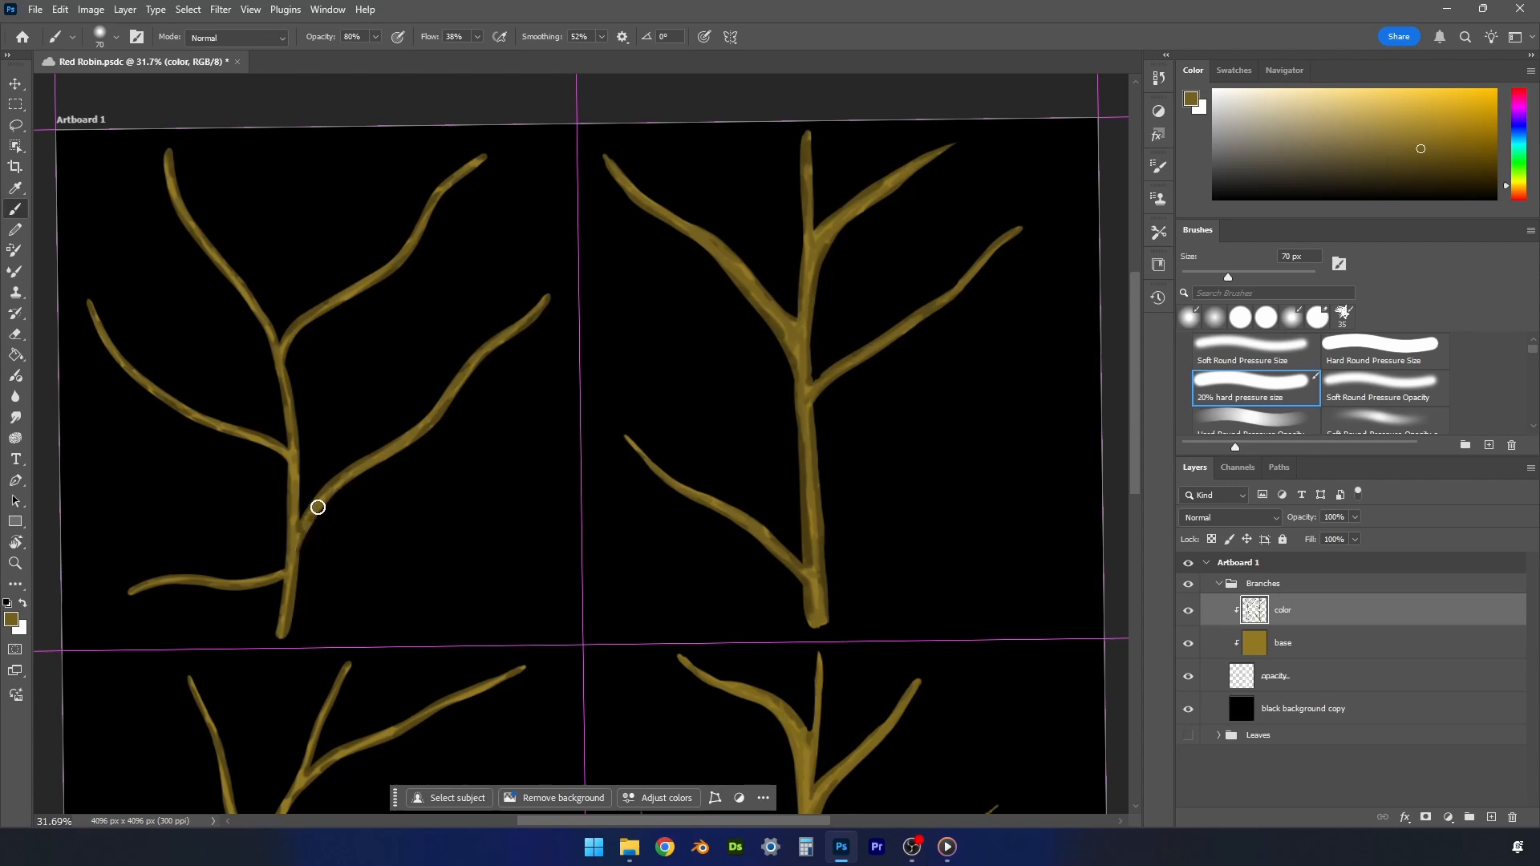
left_click_drag(1134, 442, 1121, 564)
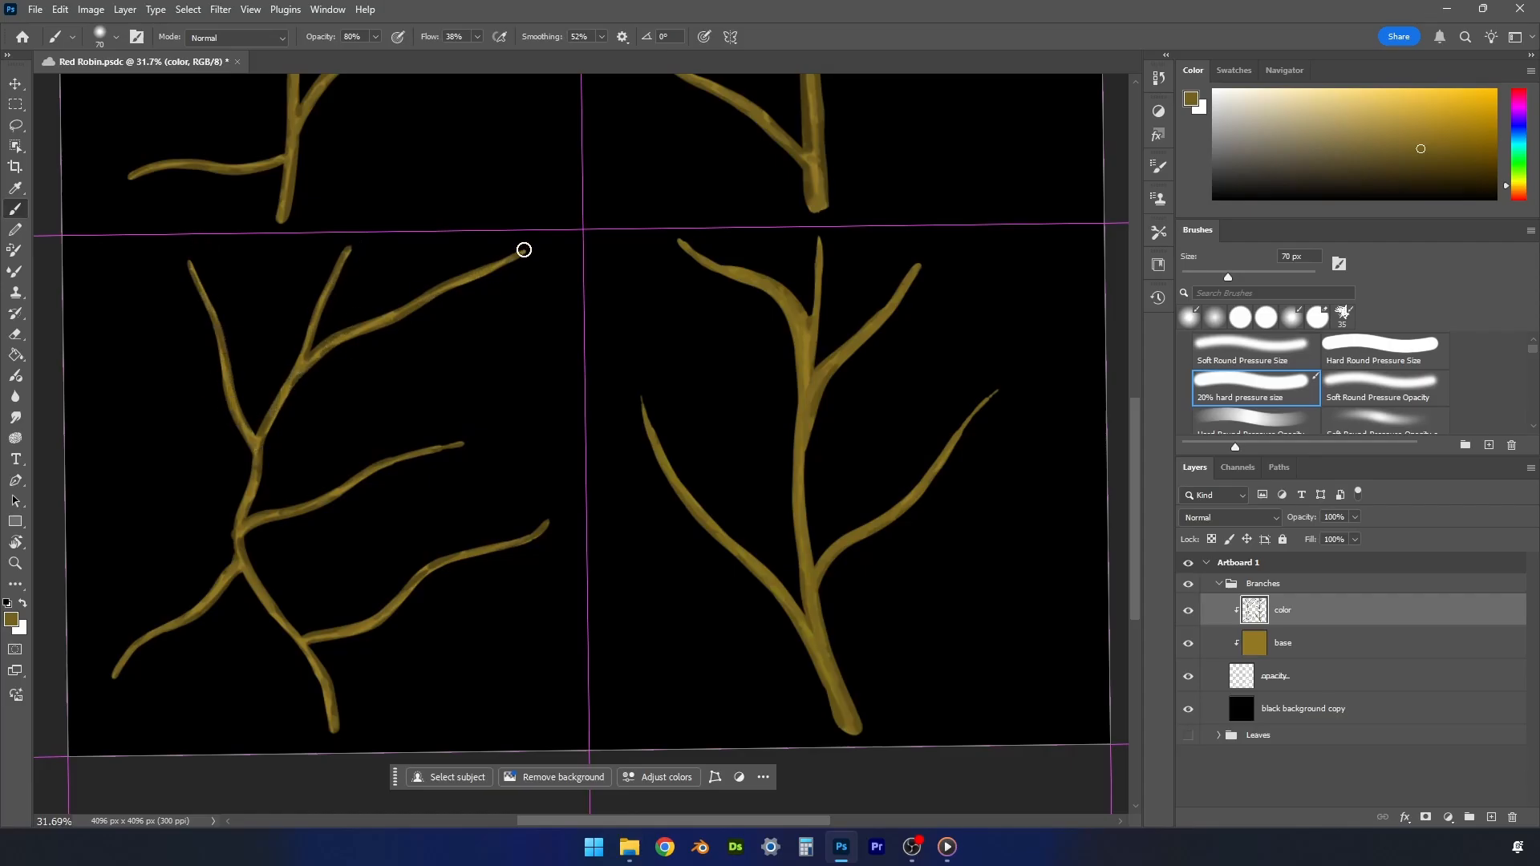
key("z")
left_click(481, 36)
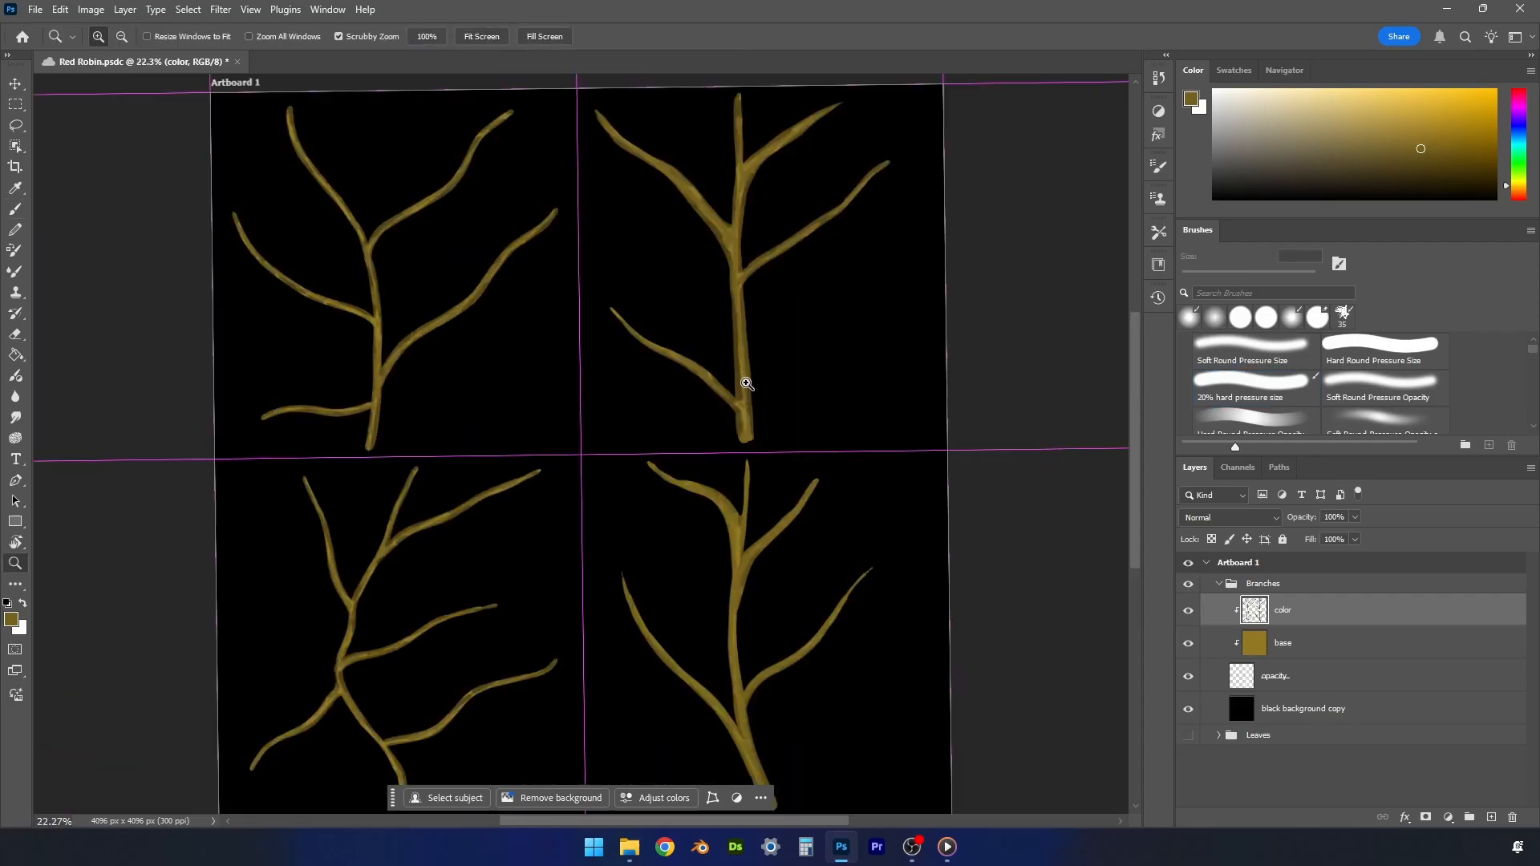
key("b")
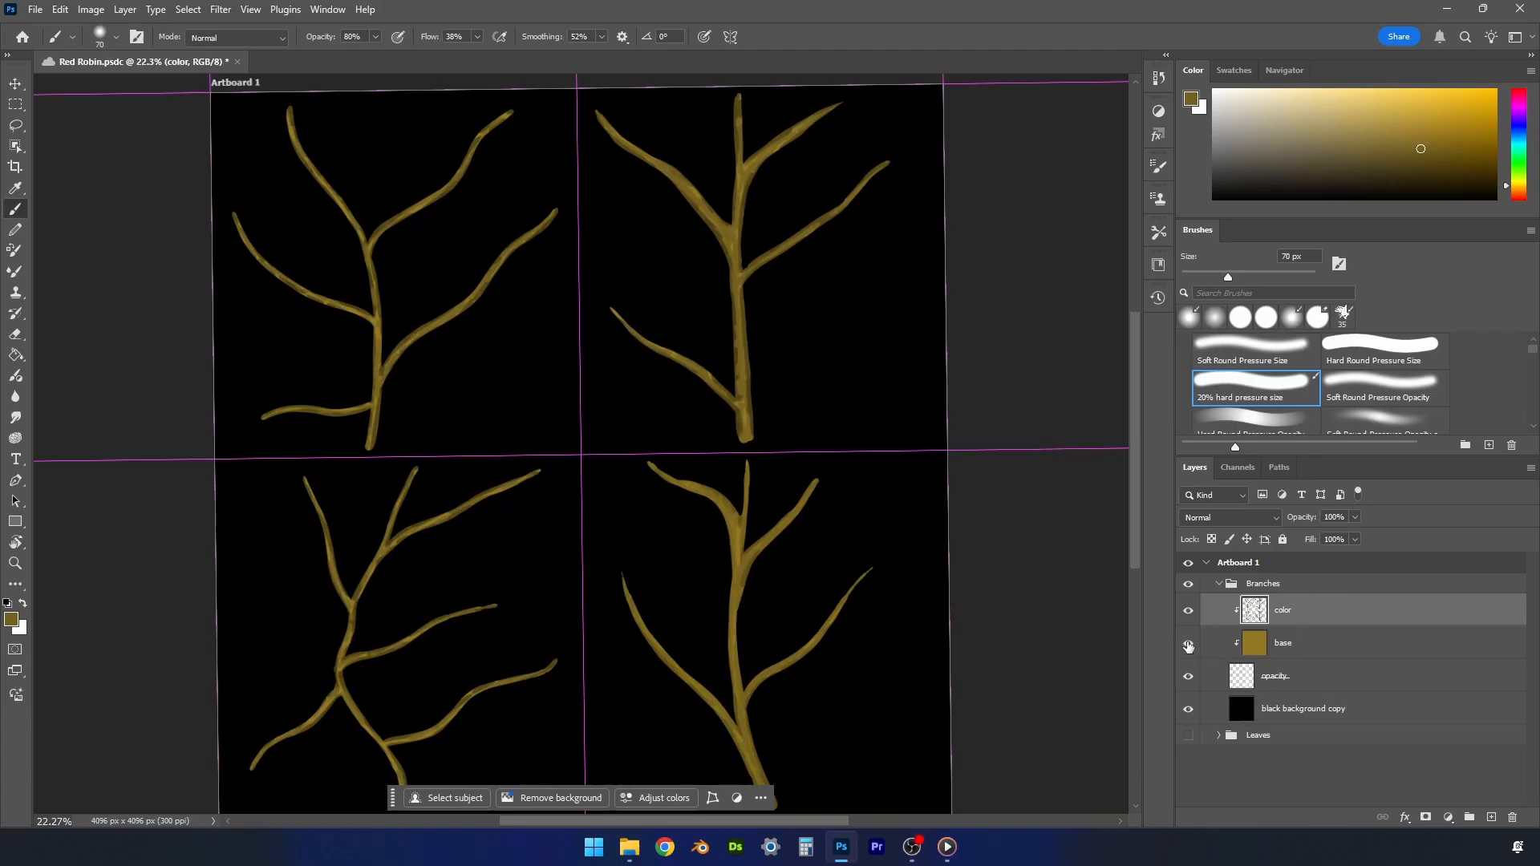
- Hide the color and base layers of the Branches group and start a quick PNG export of the white mask
left_click(1186, 614)
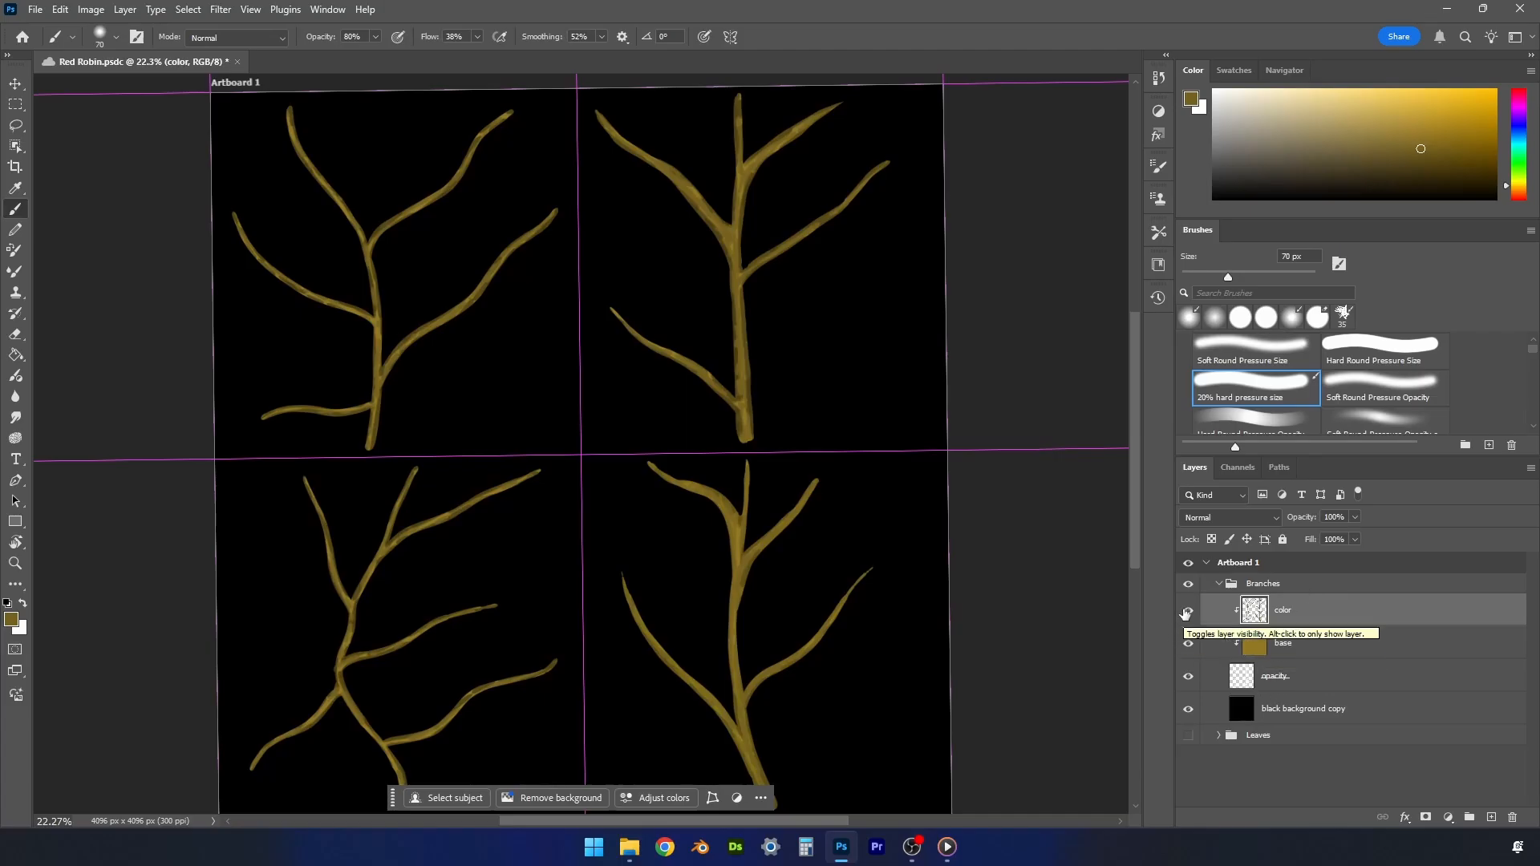
left_click(1189, 645)
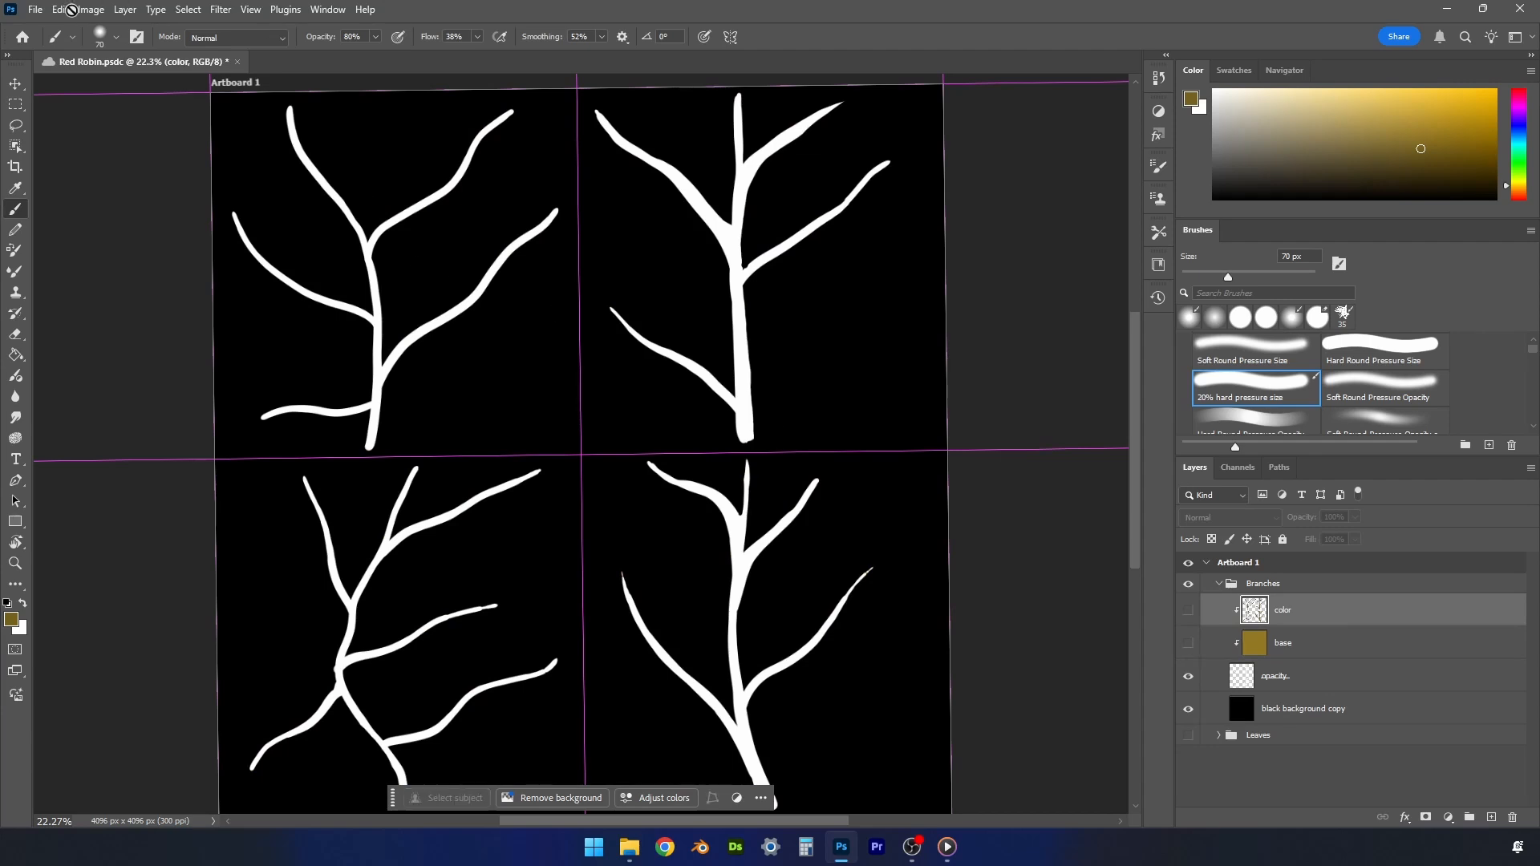
left_click(34, 9)
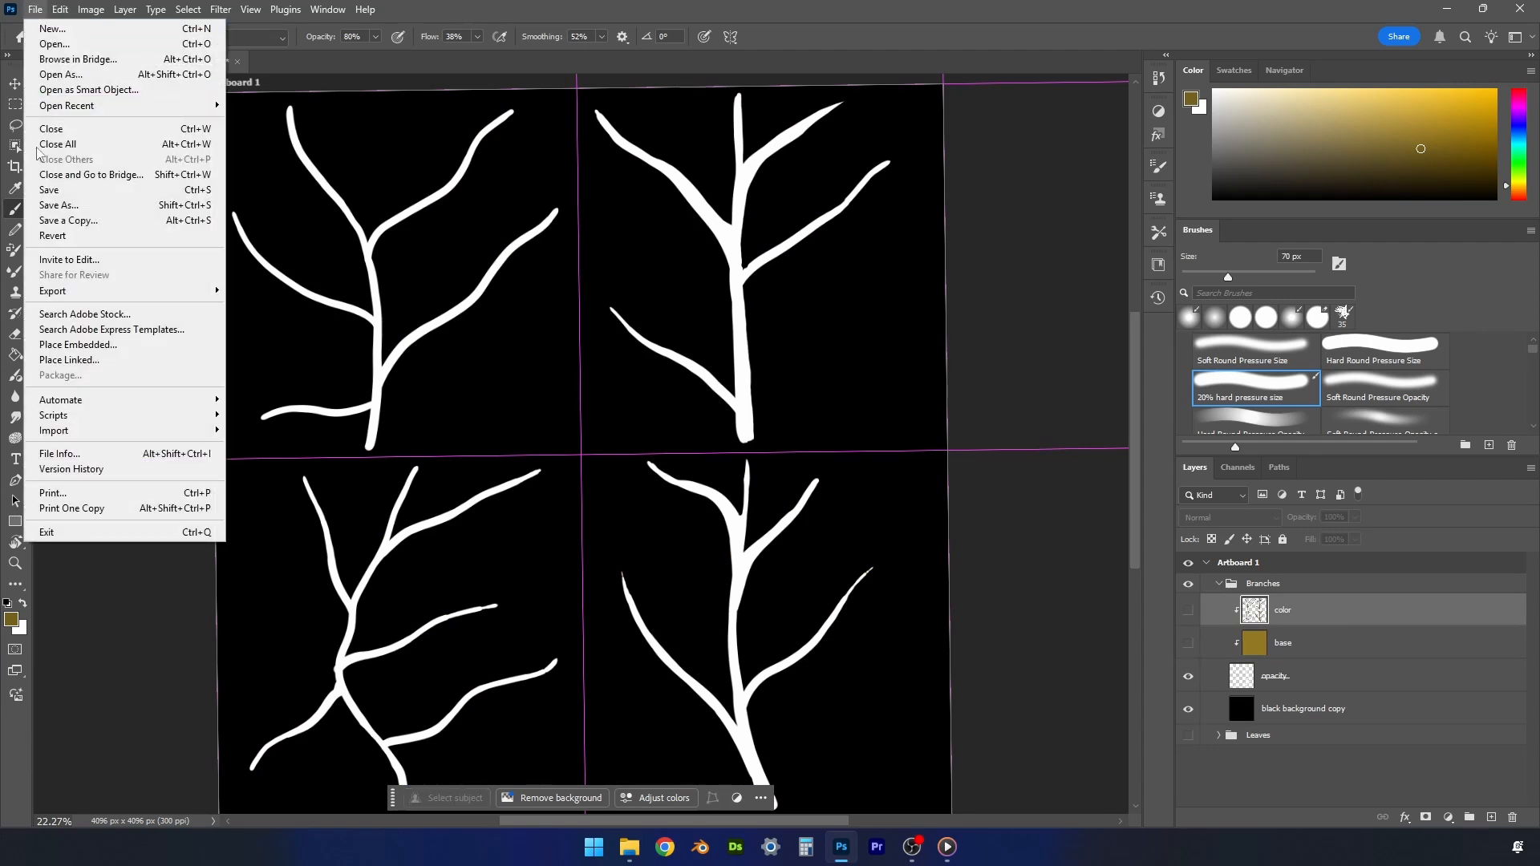
mouse_move(176, 292)
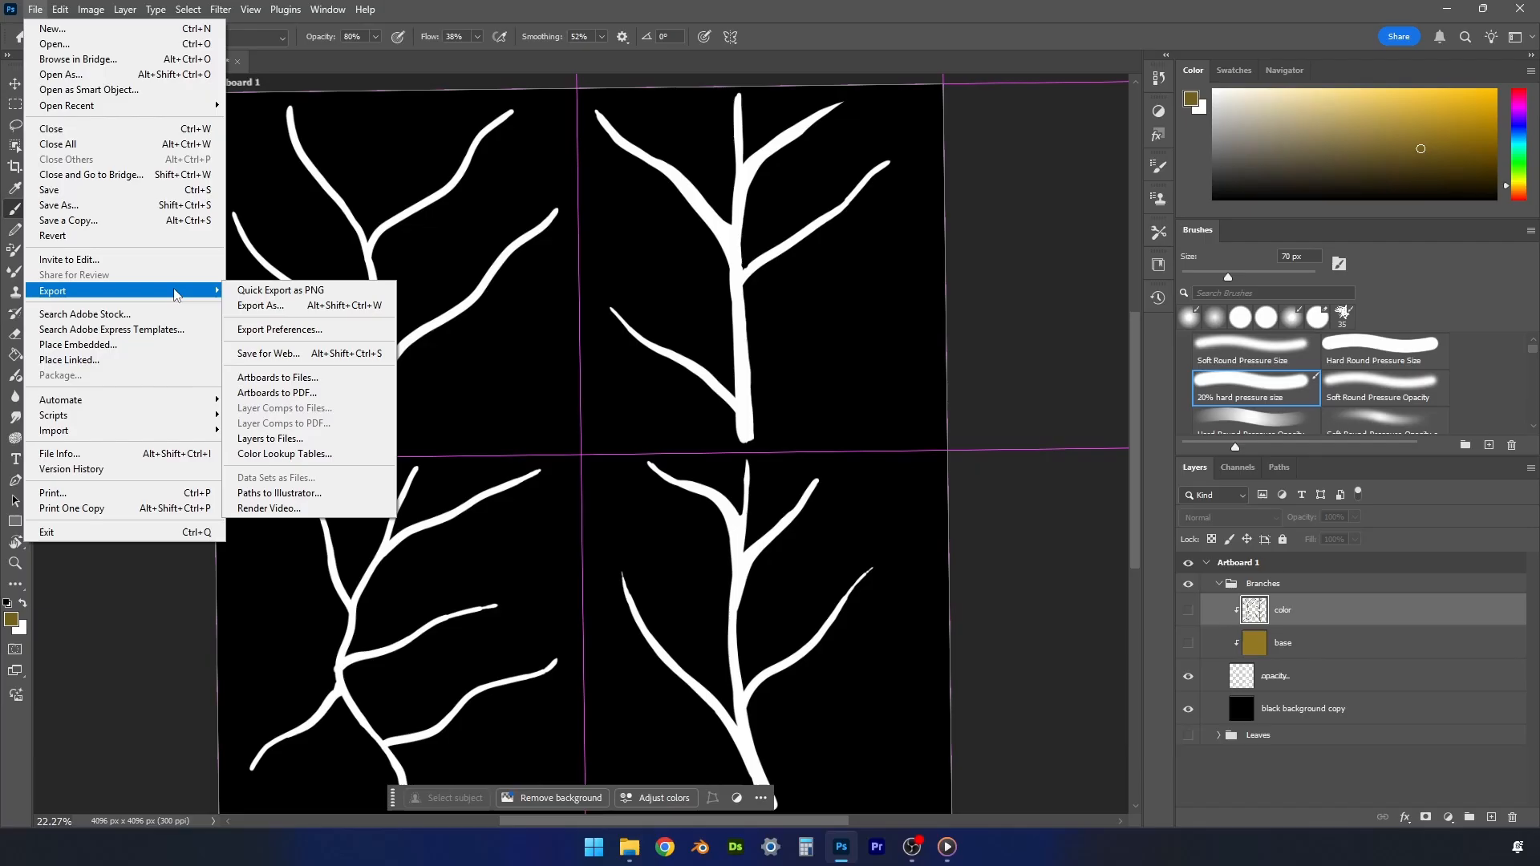
left_click(257, 292)
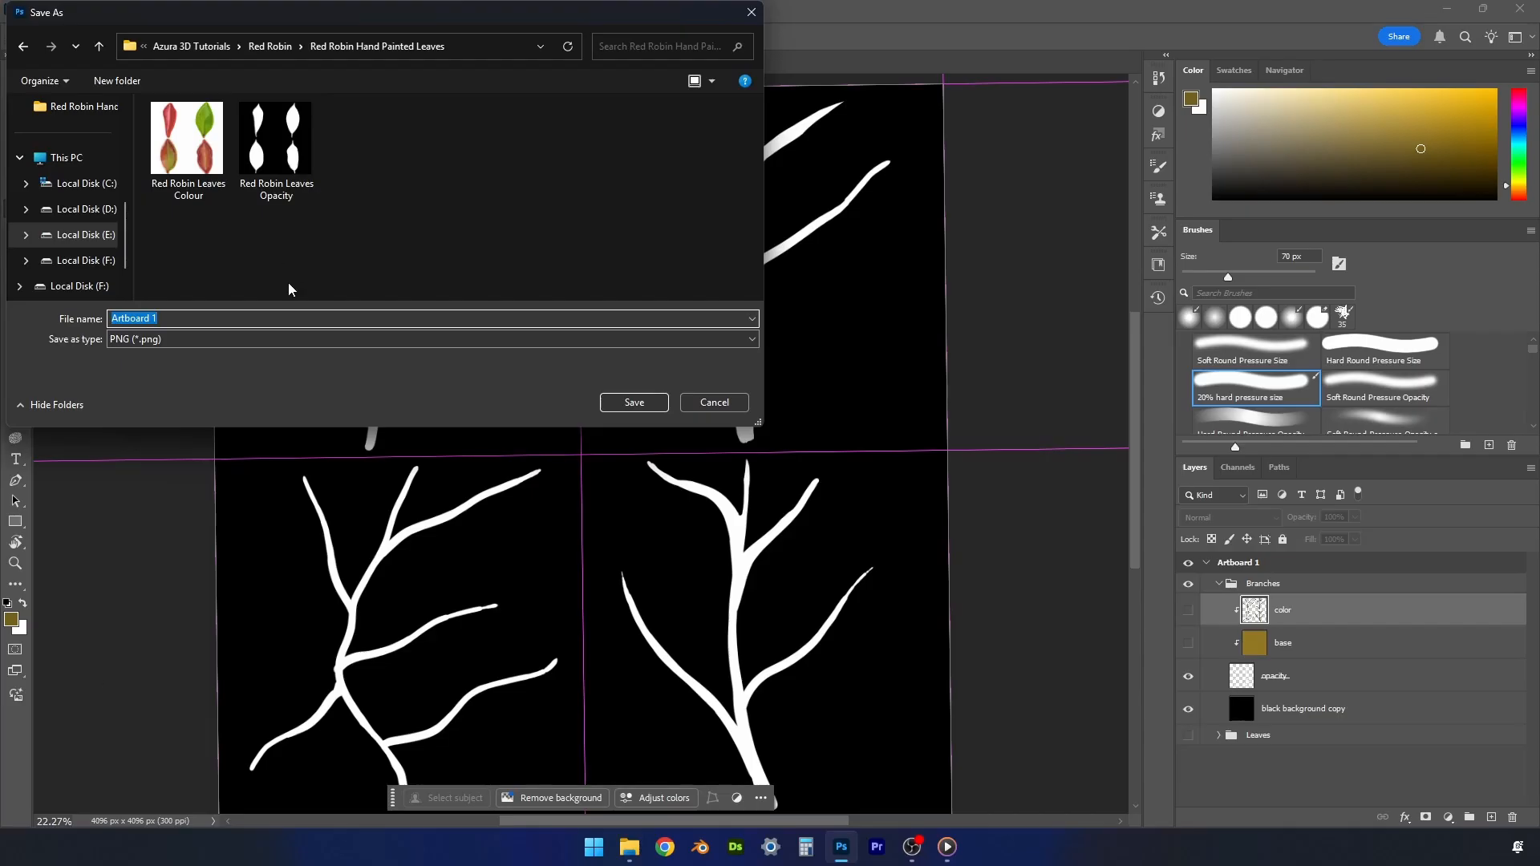
- Save the exported mask as Red Robin Branches Opacity in the Red Robin Hand Painted Leaves folder
left_click(296, 164)
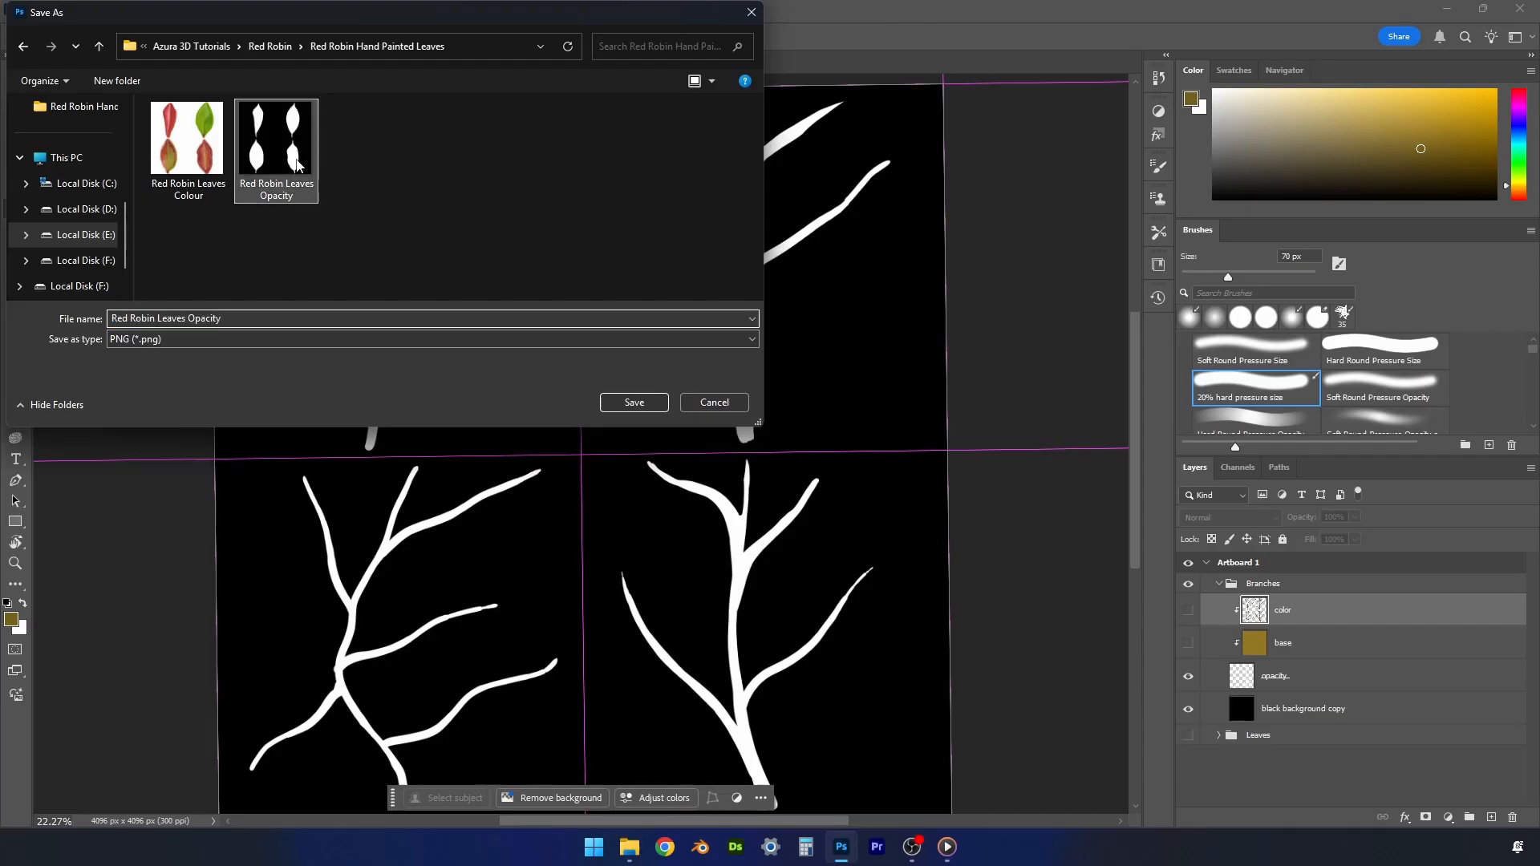
triple_click(177, 320)
left_click(186, 320)
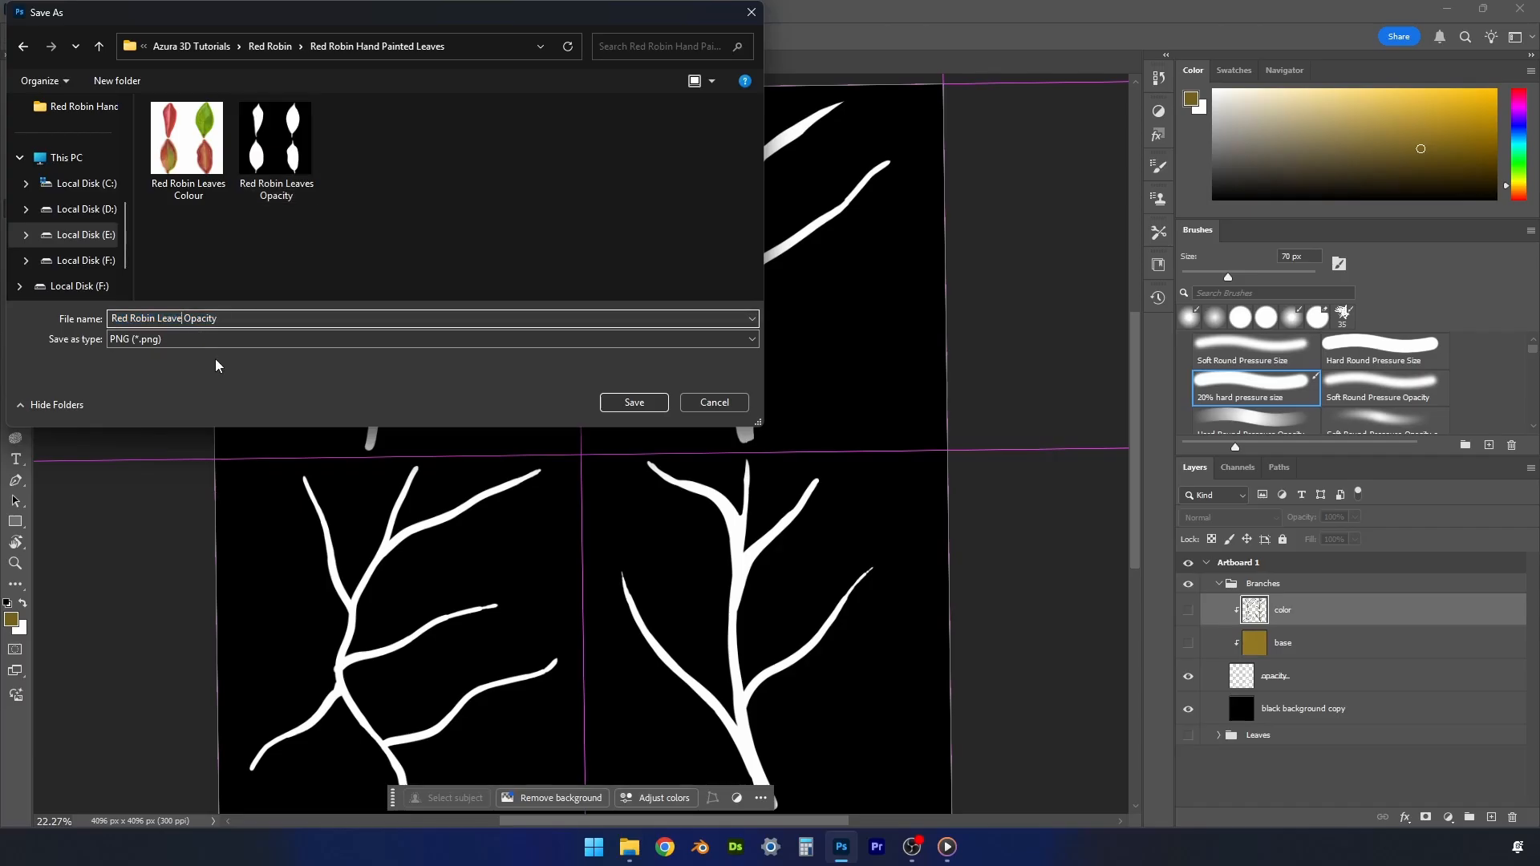
key("BackSpace")
key("BackSpace")
key("BackSpace")
key("BackSpace")
key("BackSpace")
key("BackSpace")
type("Branches")
left_click(633, 403)
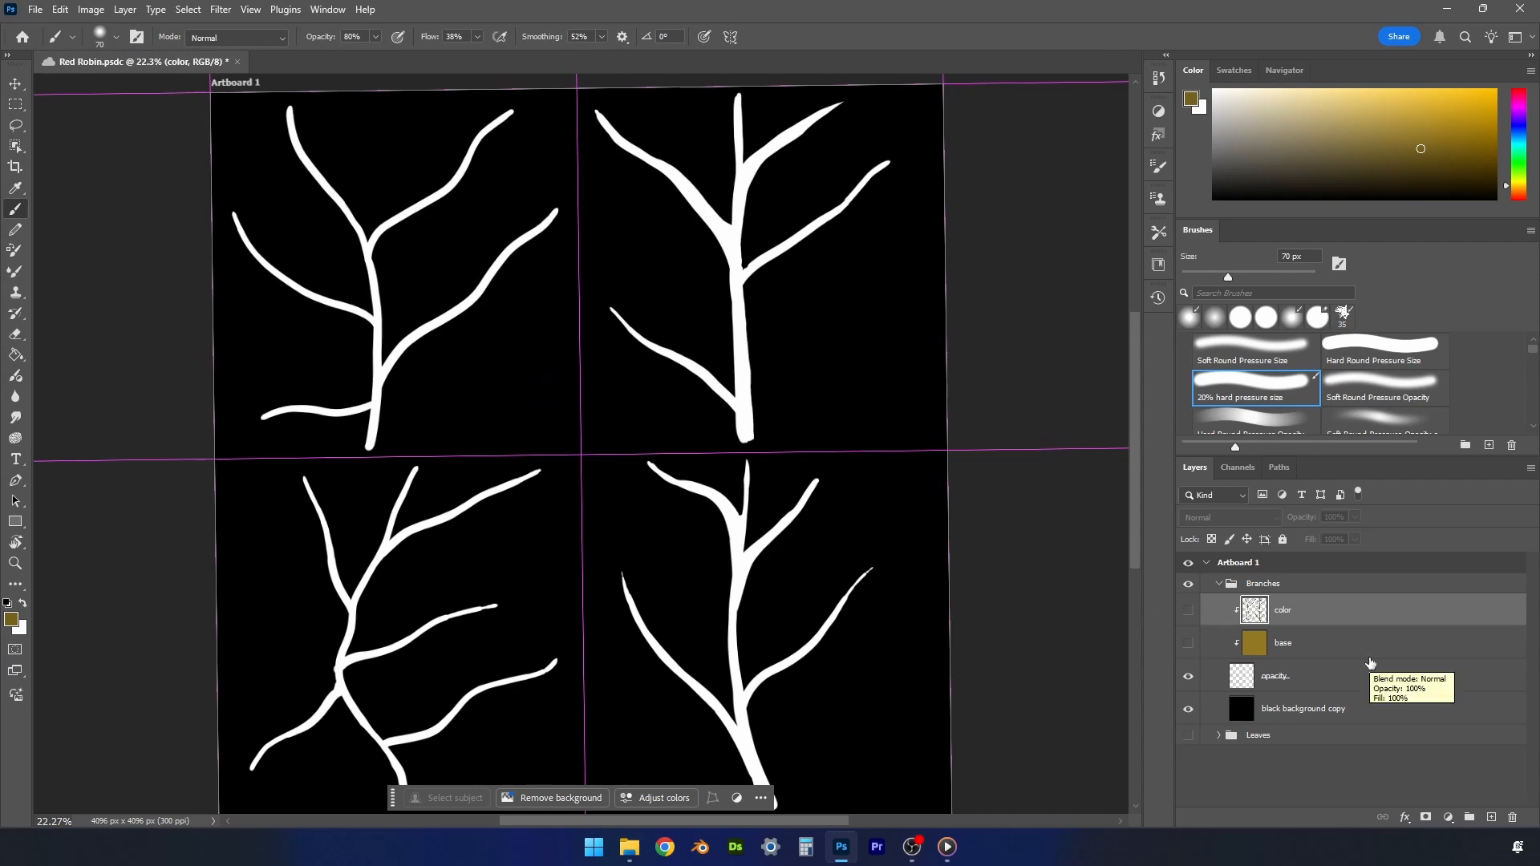
- Show the base and color layers again and release both from their clipping mask
left_click(1189, 644)
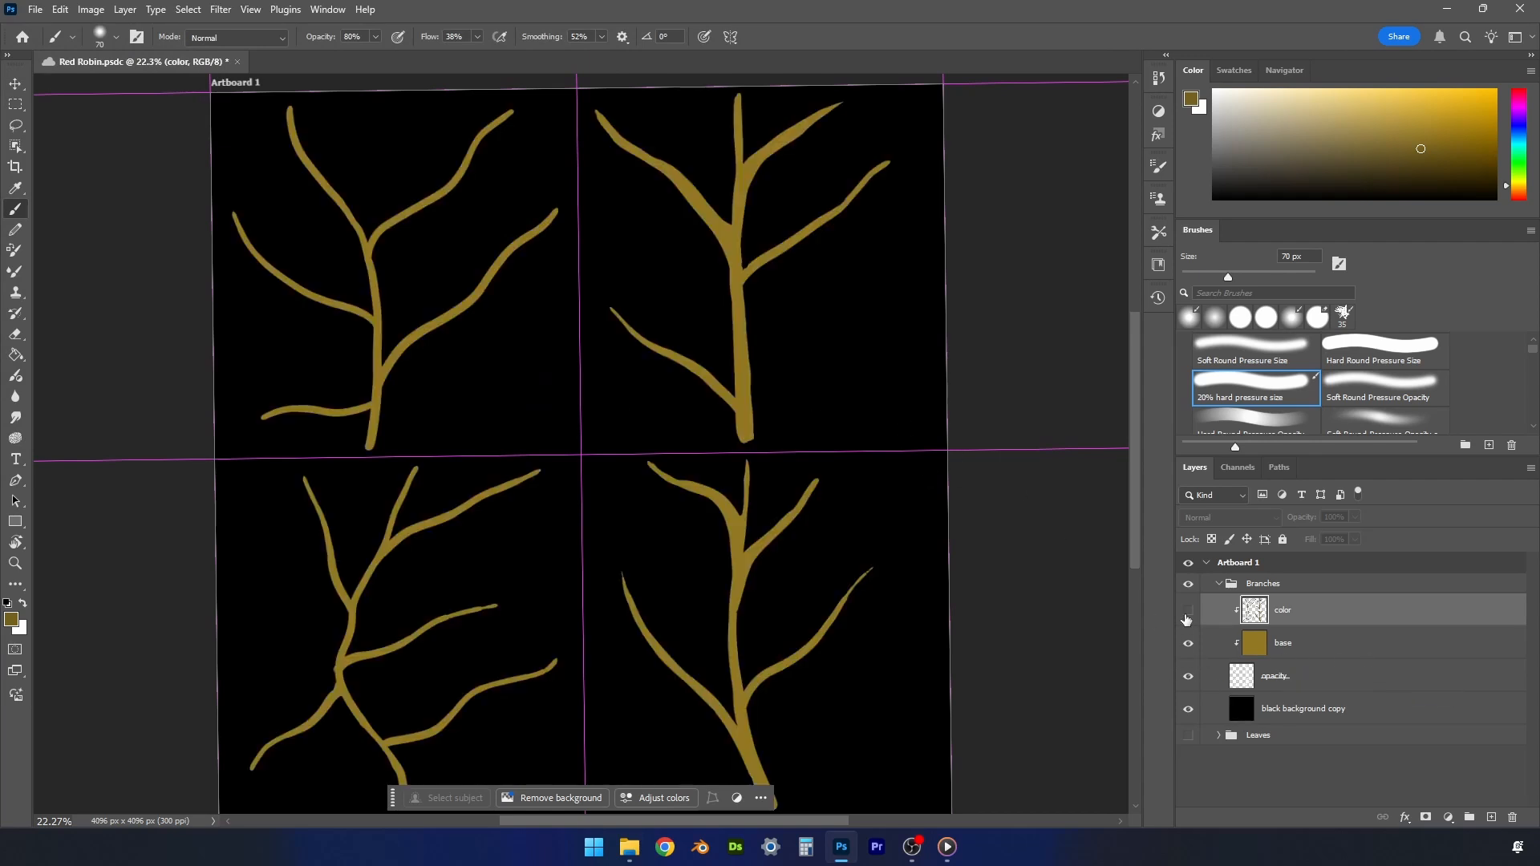
left_click(1188, 611)
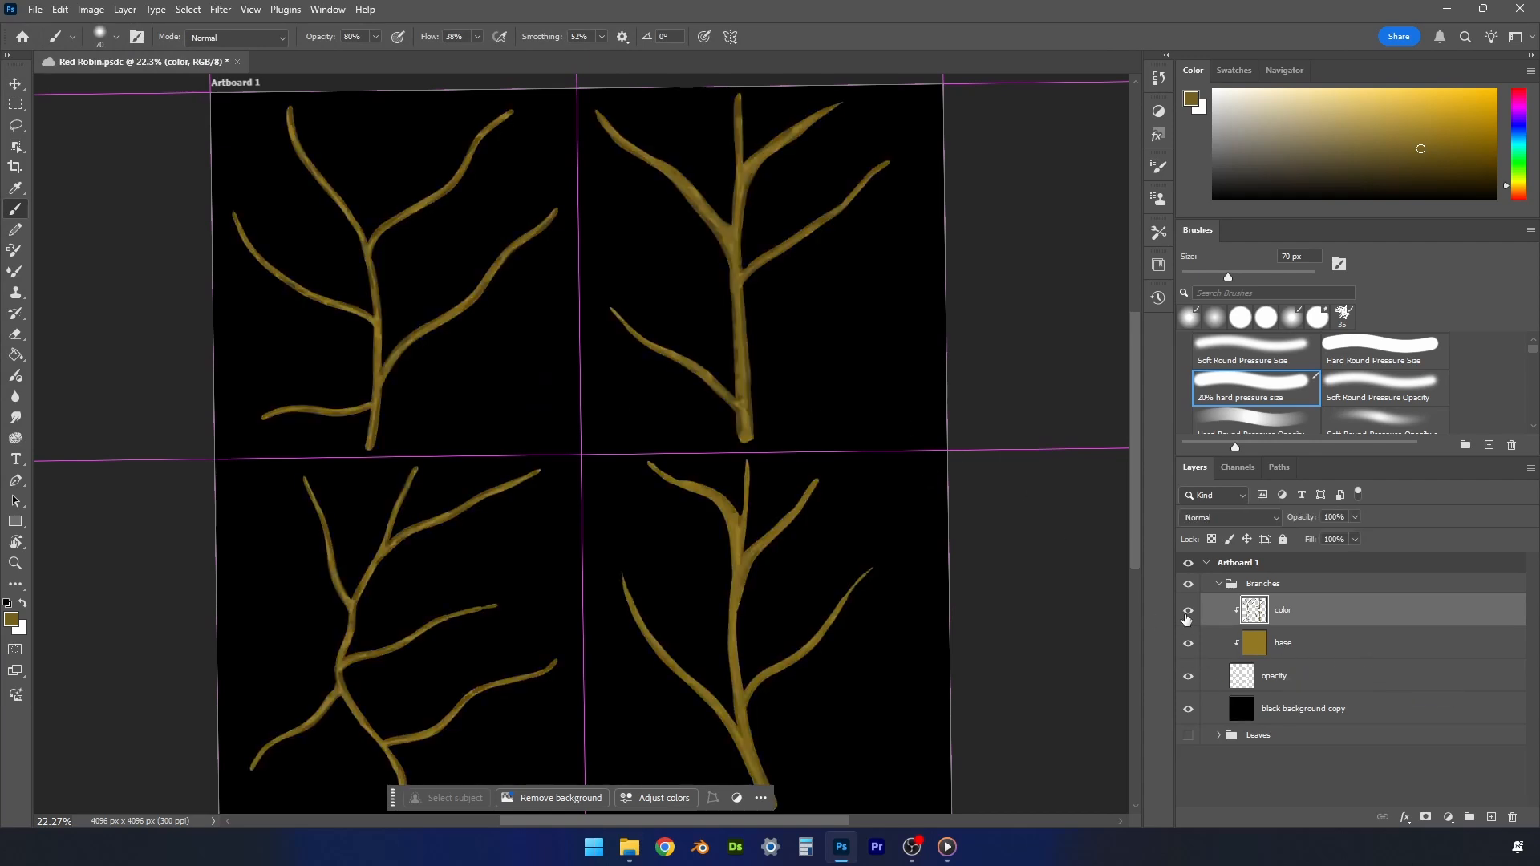
left_click(1302, 647, "shift")
right_click(1301, 648)
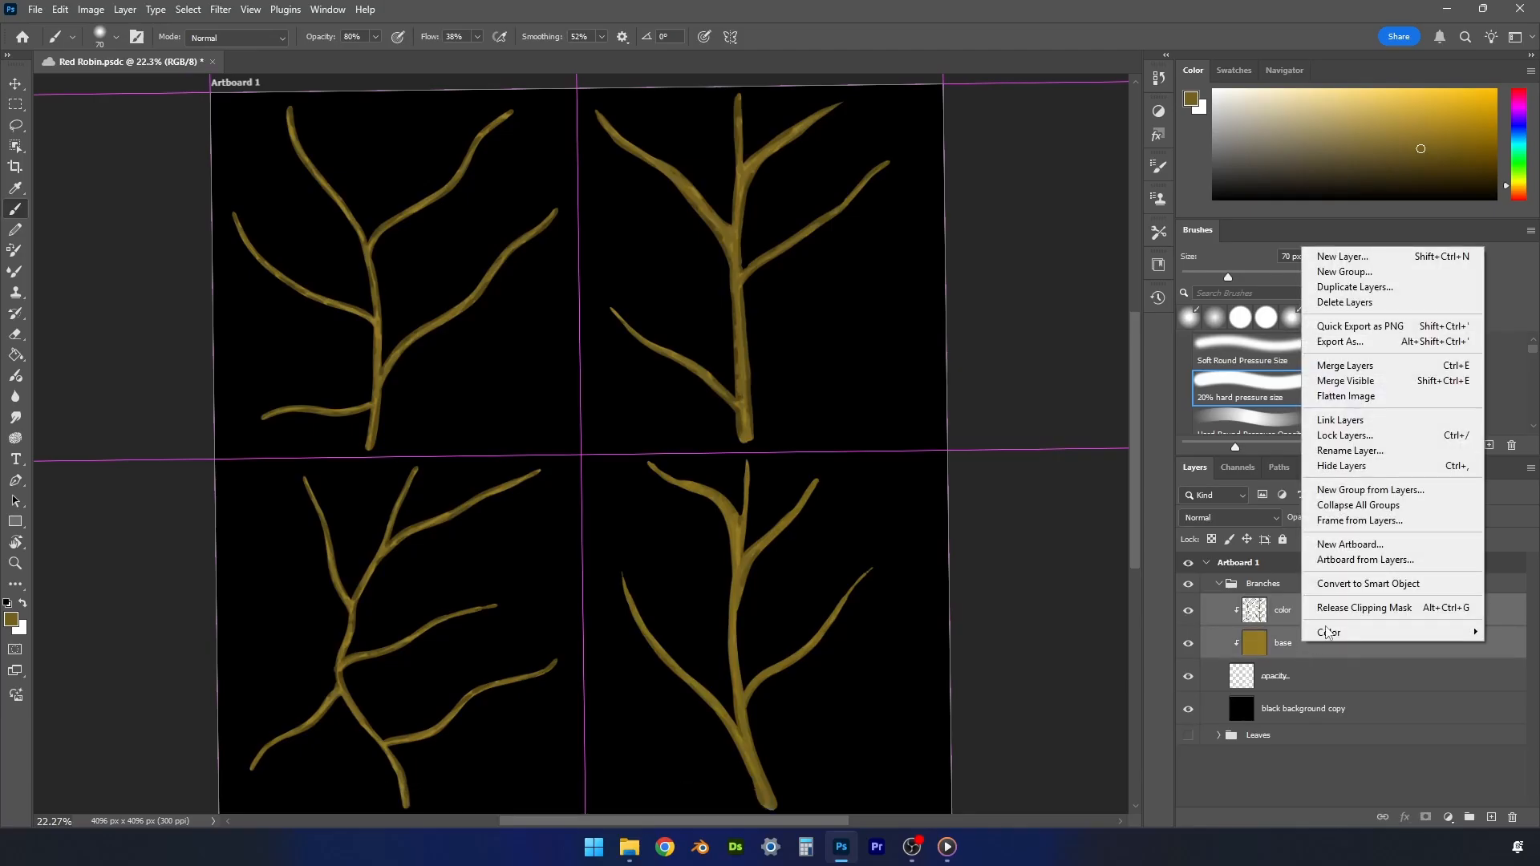
left_click(1332, 612)
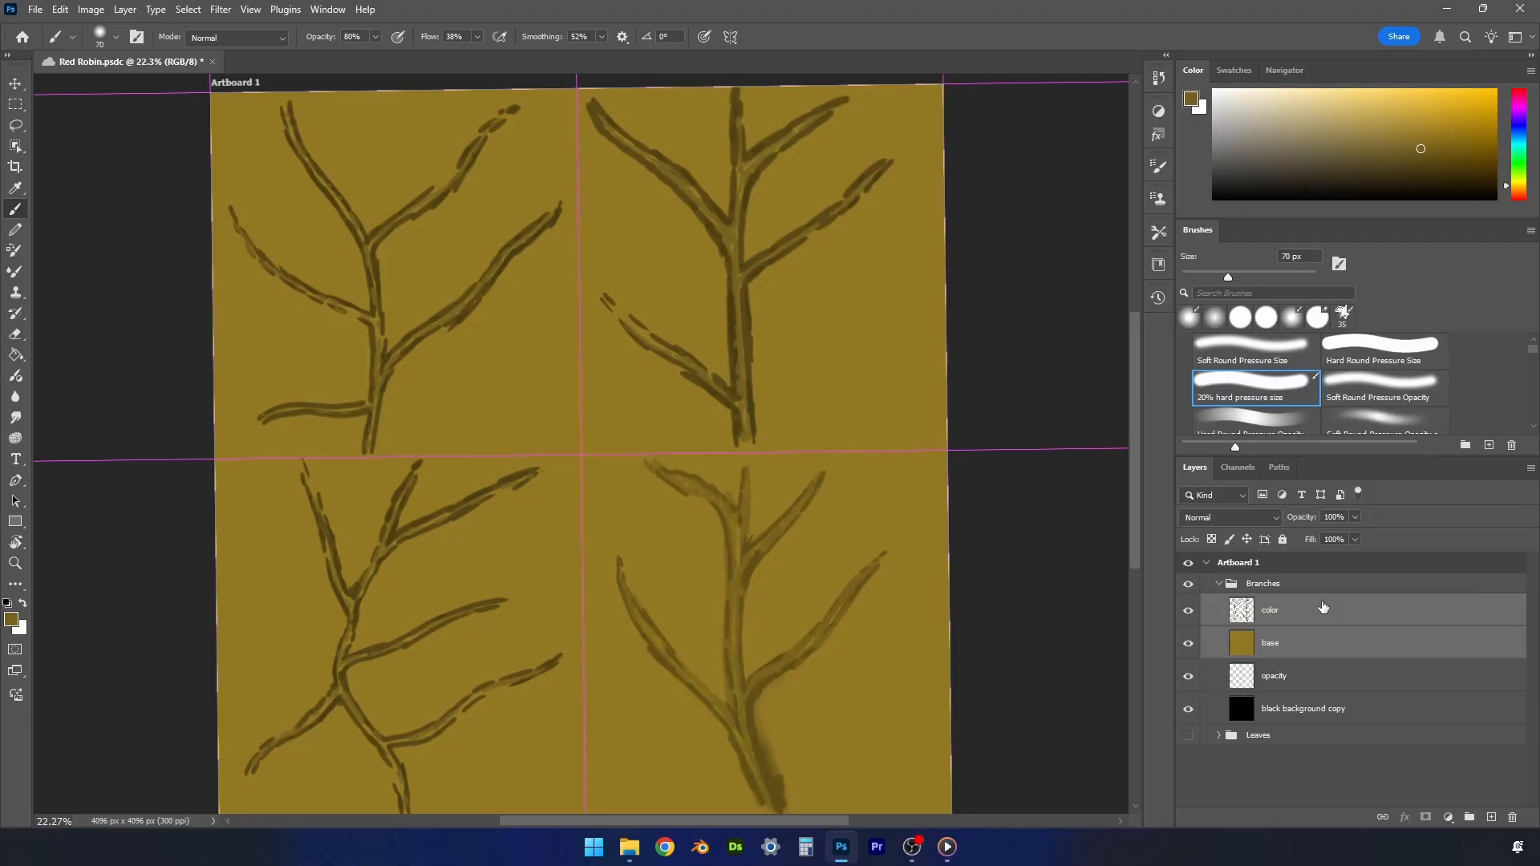
- Export the unclipped branch colours as a PNG named Red Robin Branches Colour and save the document
left_click(38, 10)
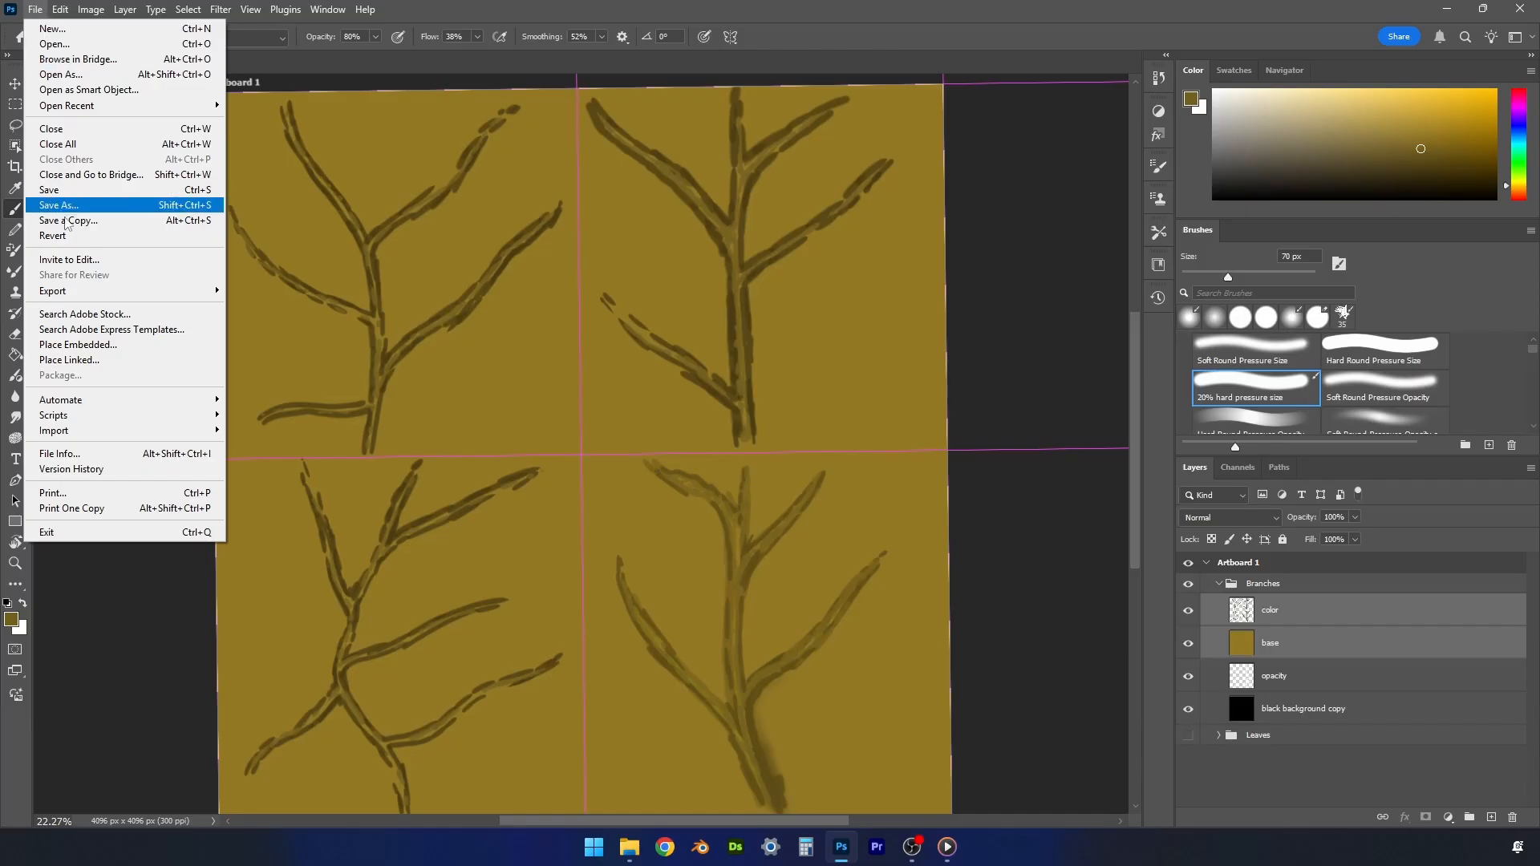
mouse_move(52, 291)
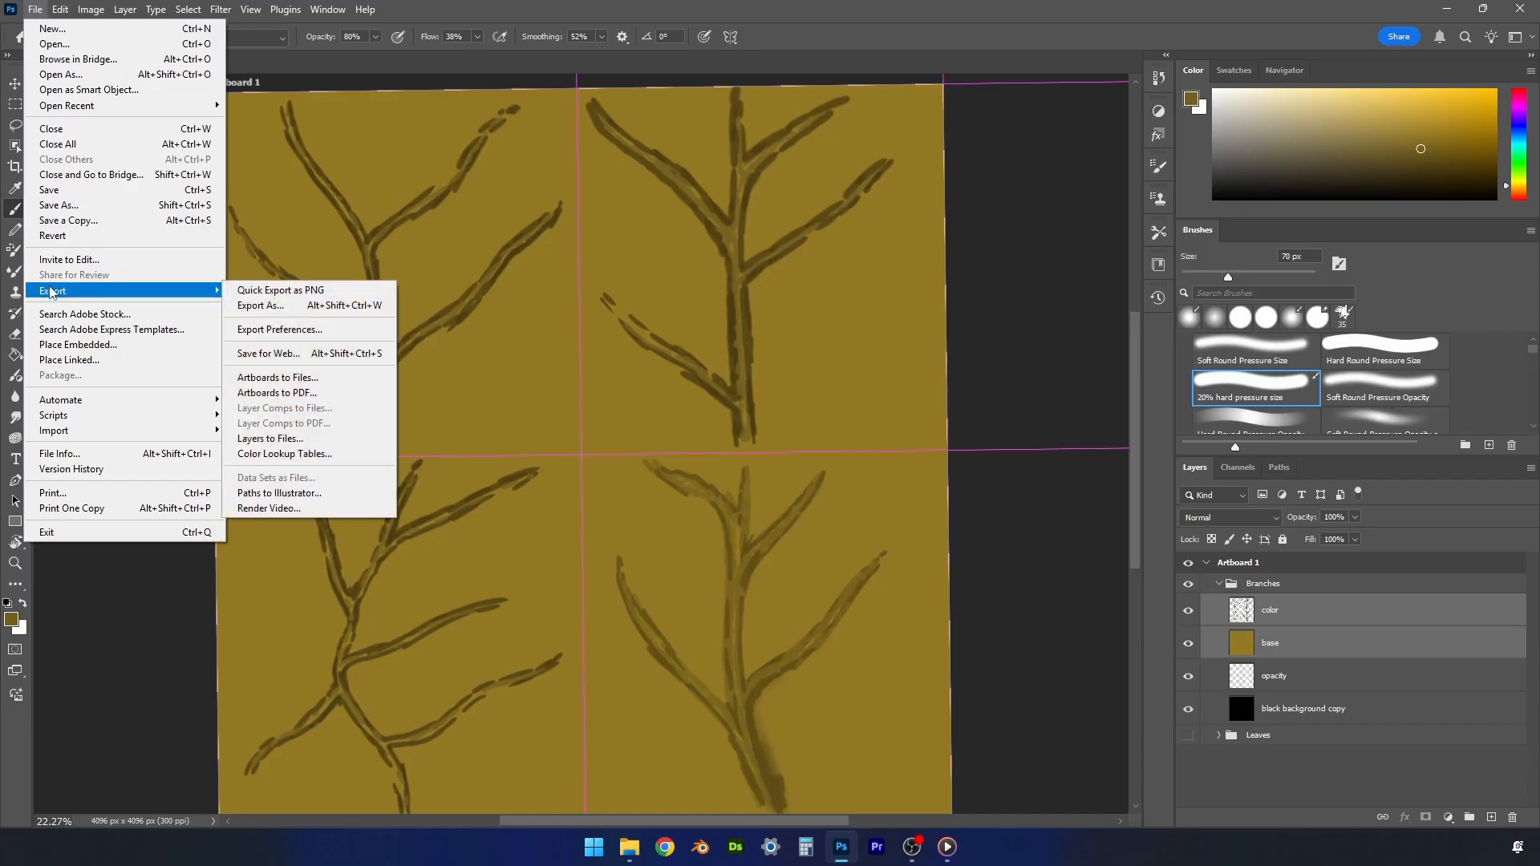
left_click(315, 290)
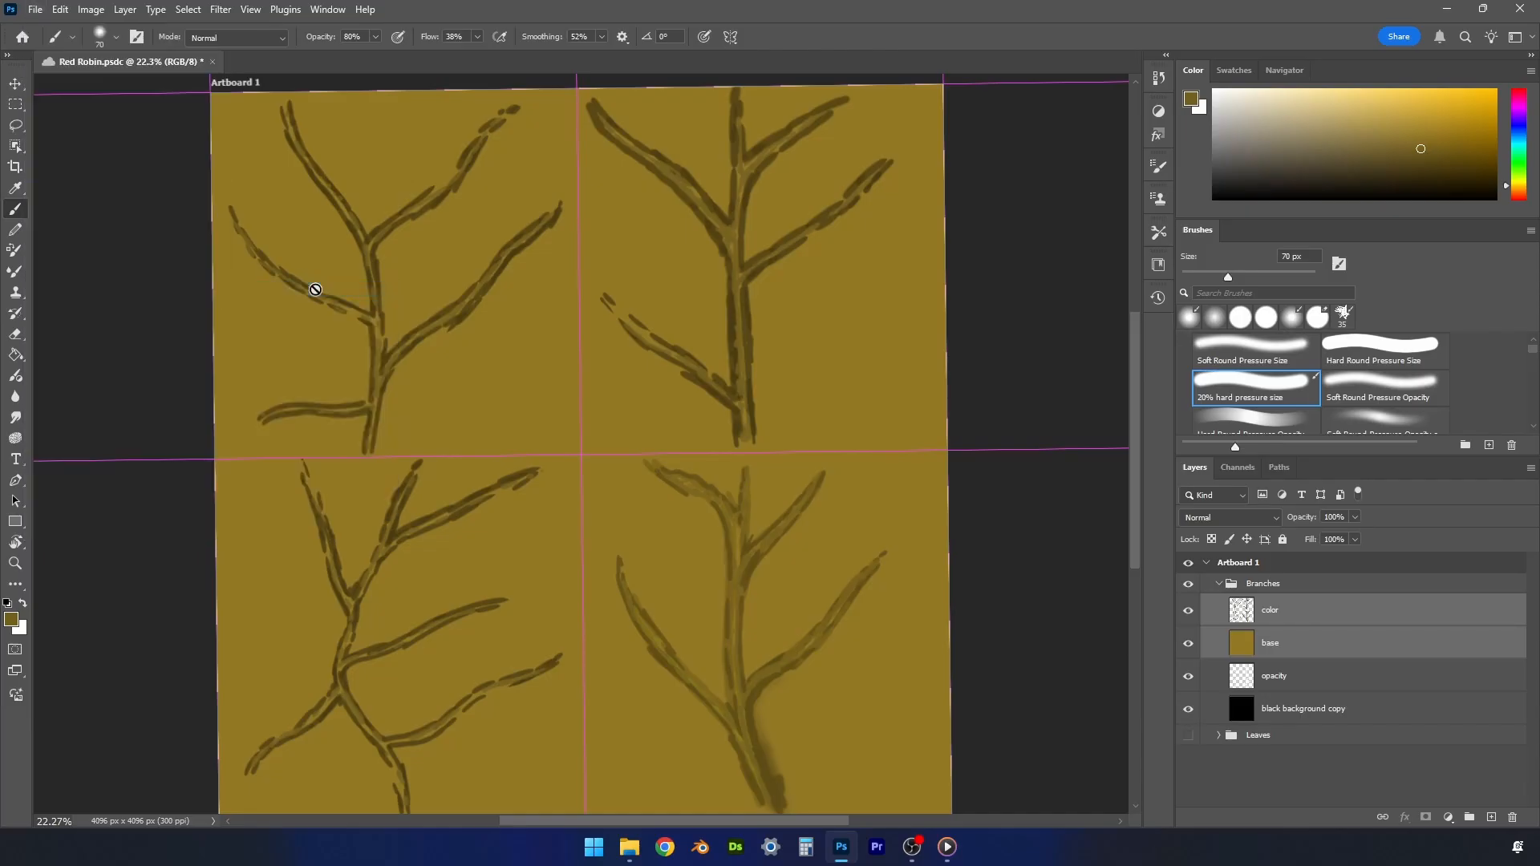
key("ctrl+s")
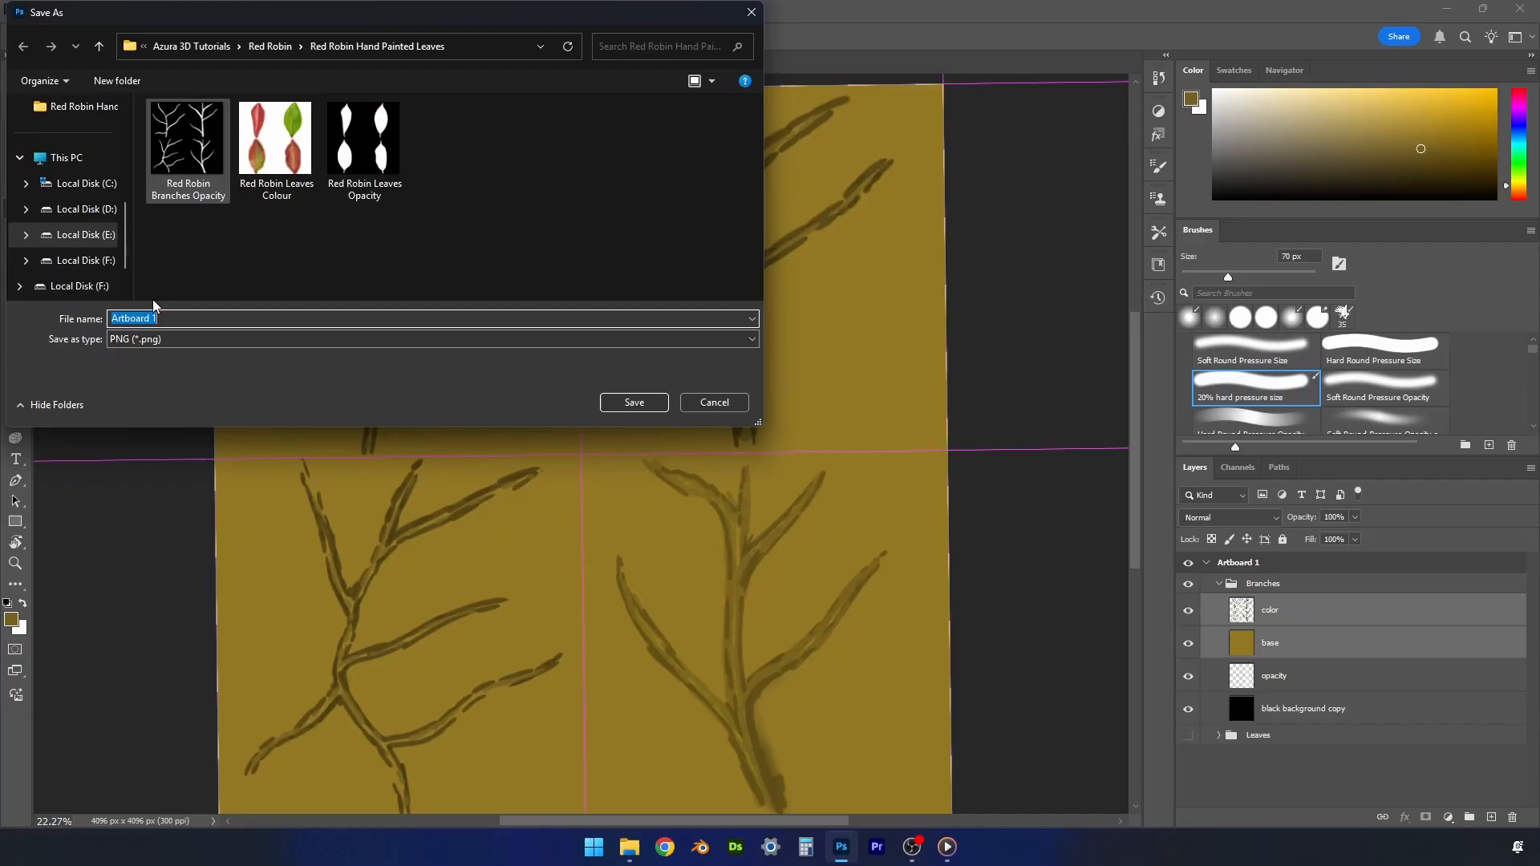
left_click(191, 193)
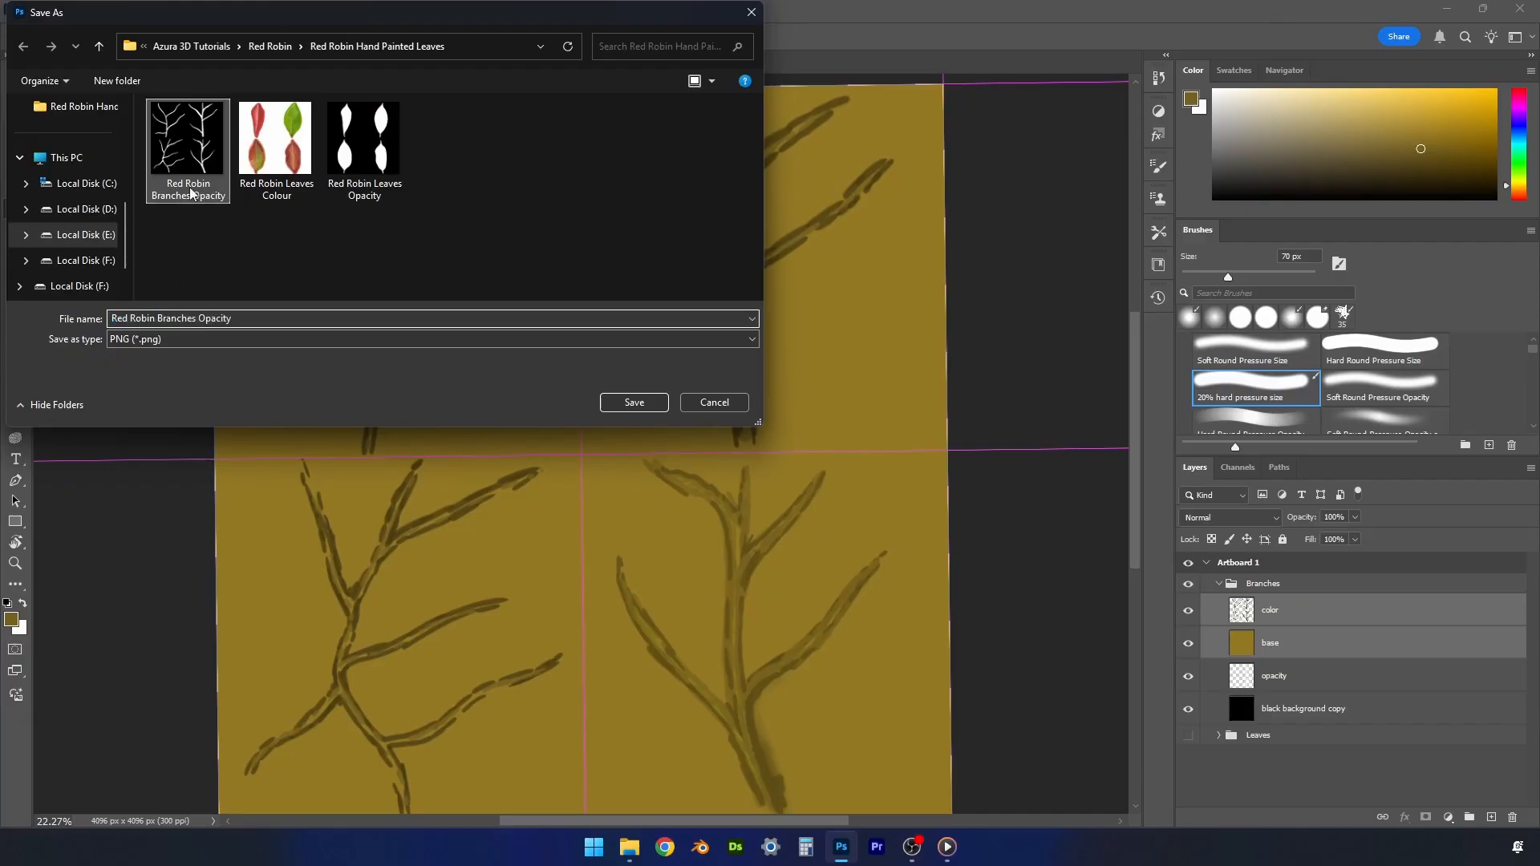
double_click(237, 320)
left_click(234, 320)
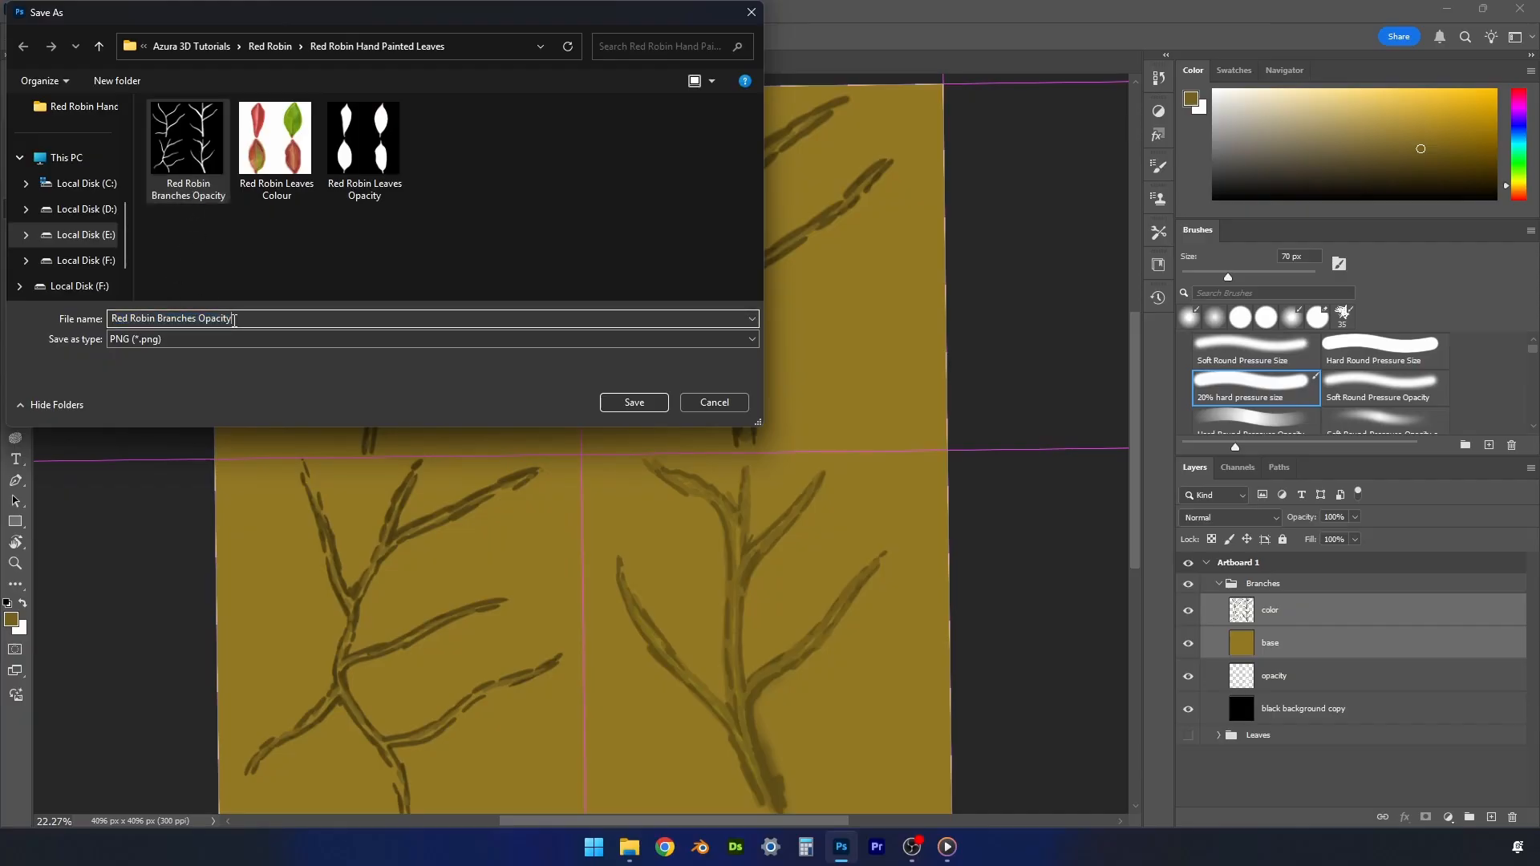
key("BackSpace")
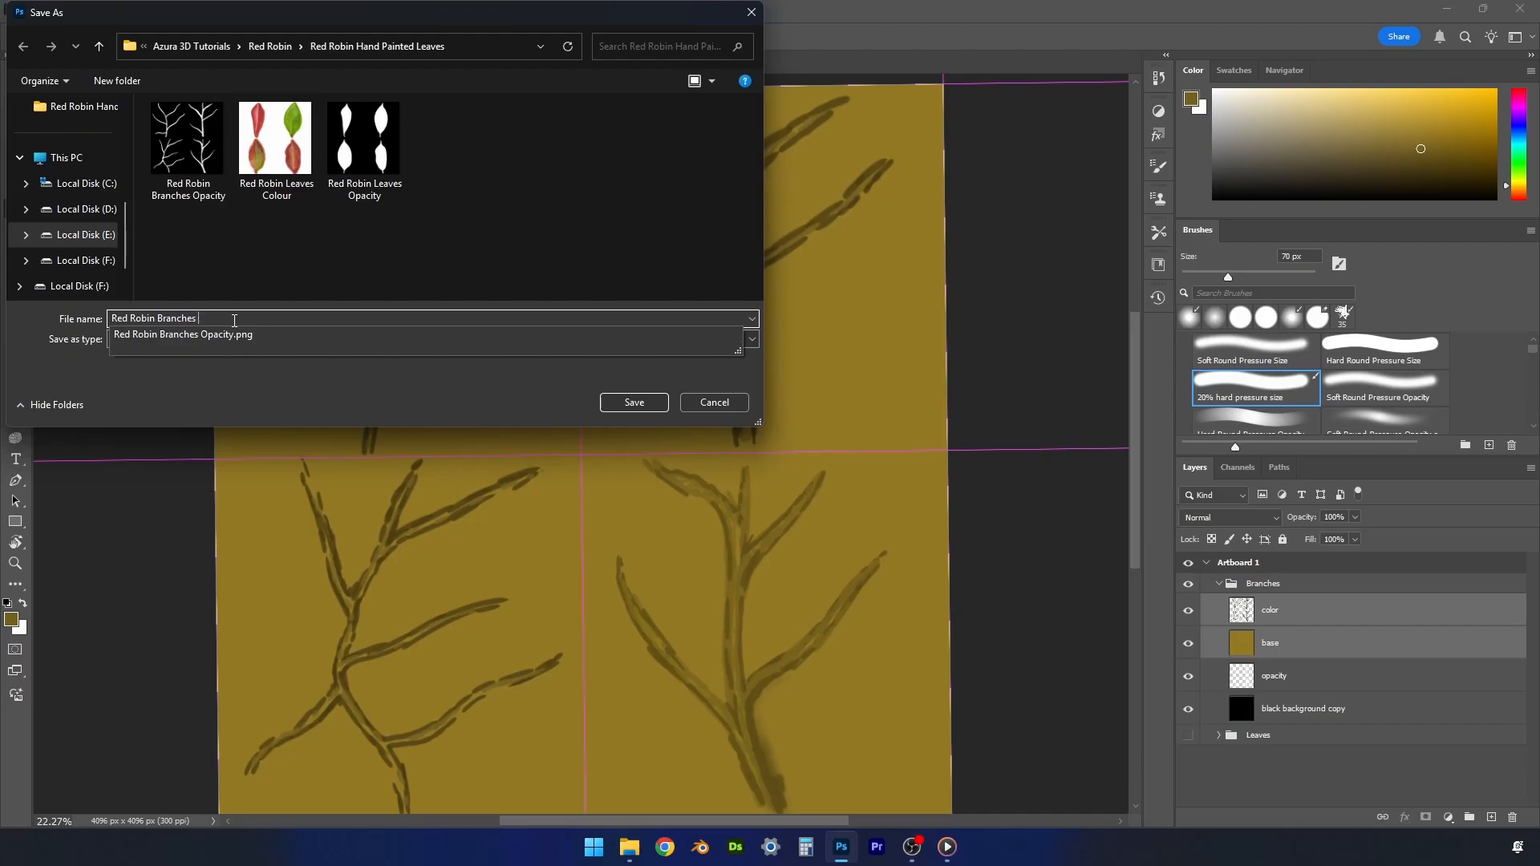
type("Colour")
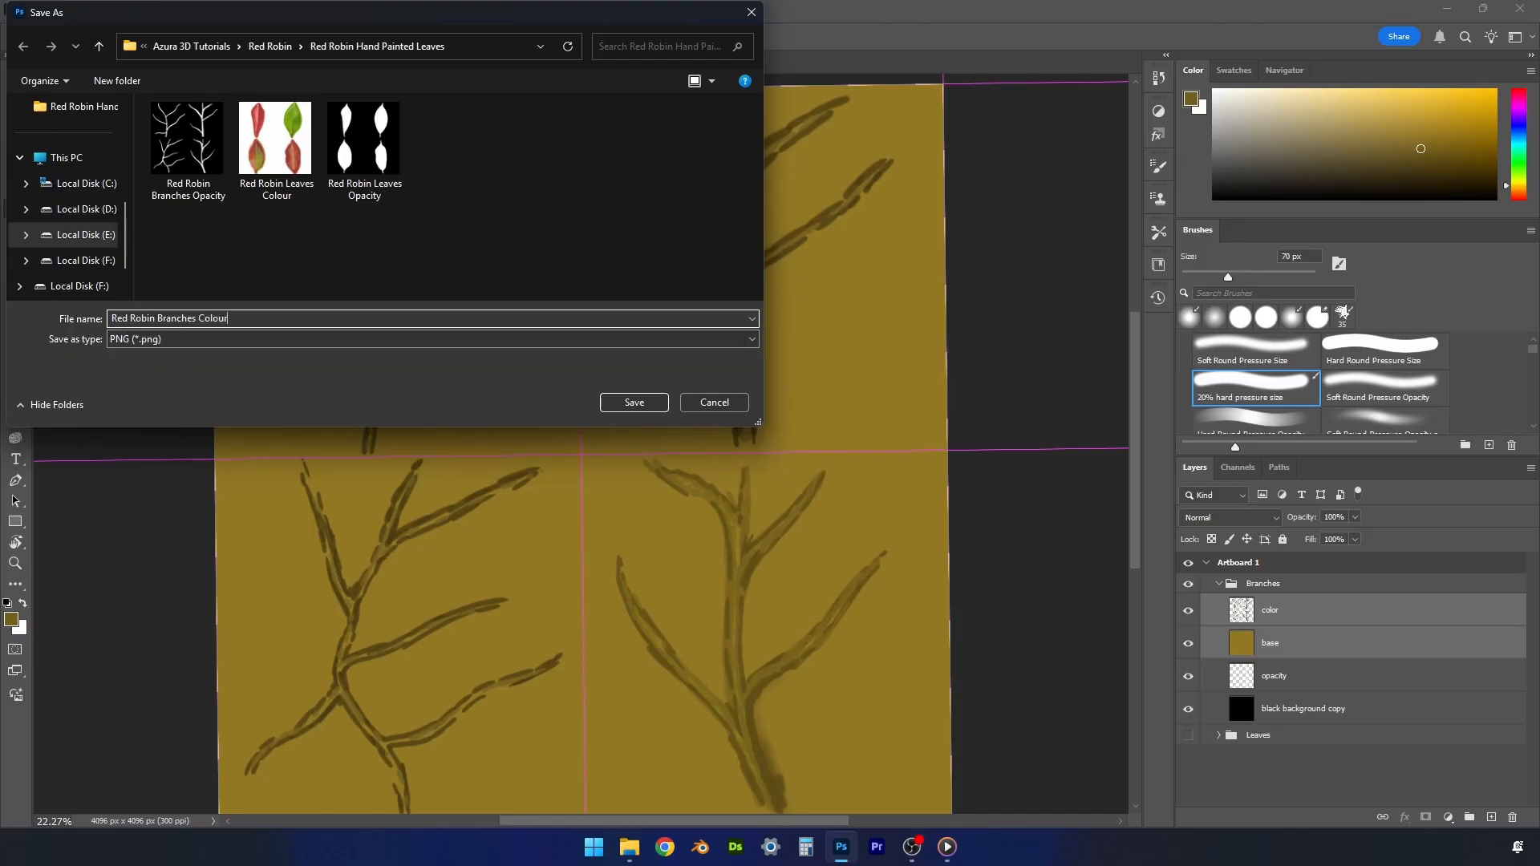
key("Return")
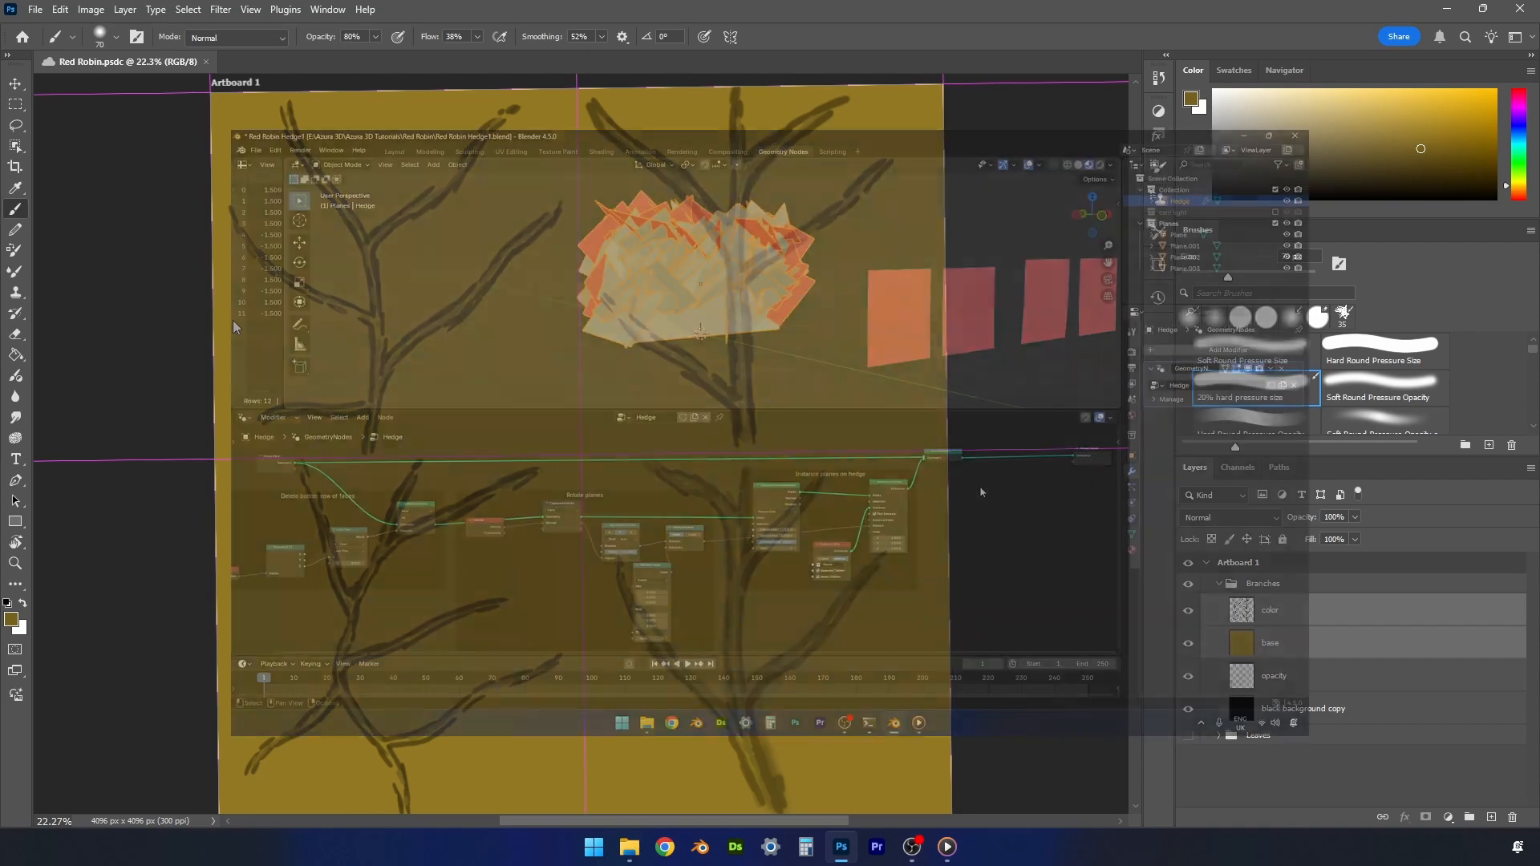
- Switch to Blender and search for a "set" node to add to the Hedge geometry node tree
key("shift+a")
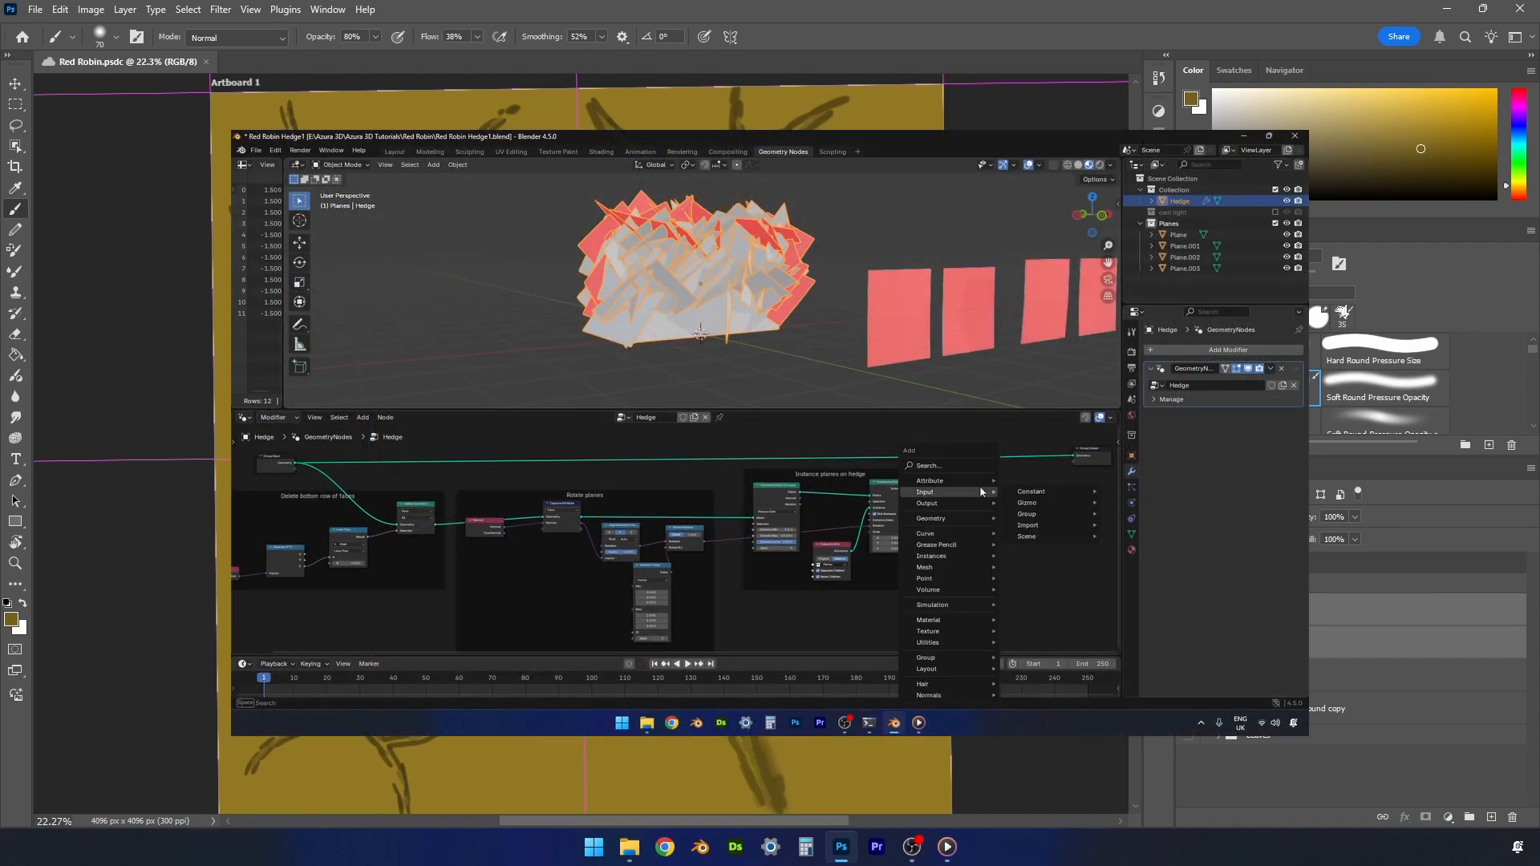
type("set")
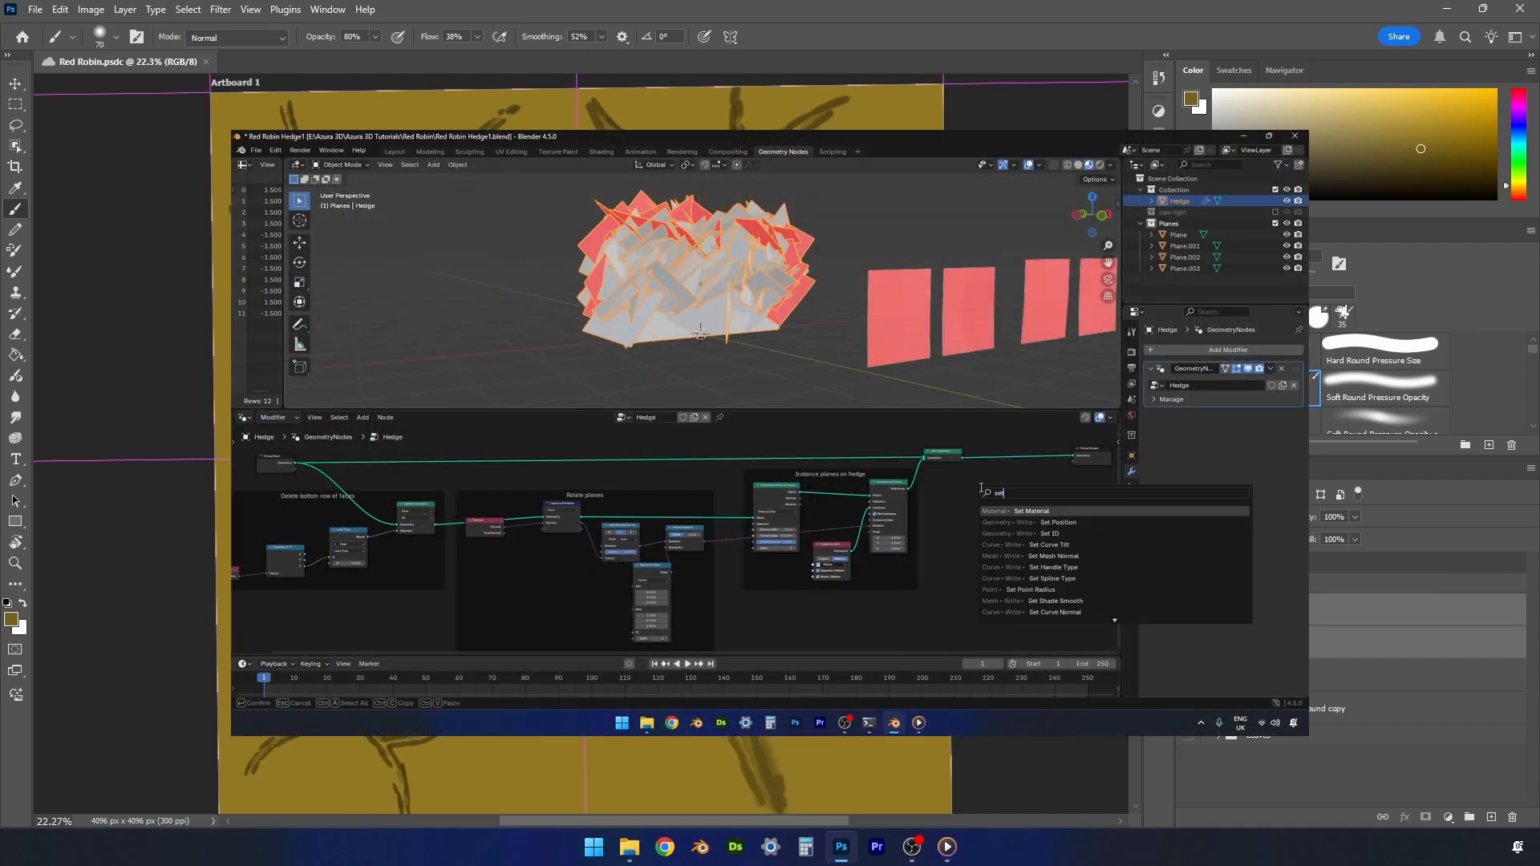